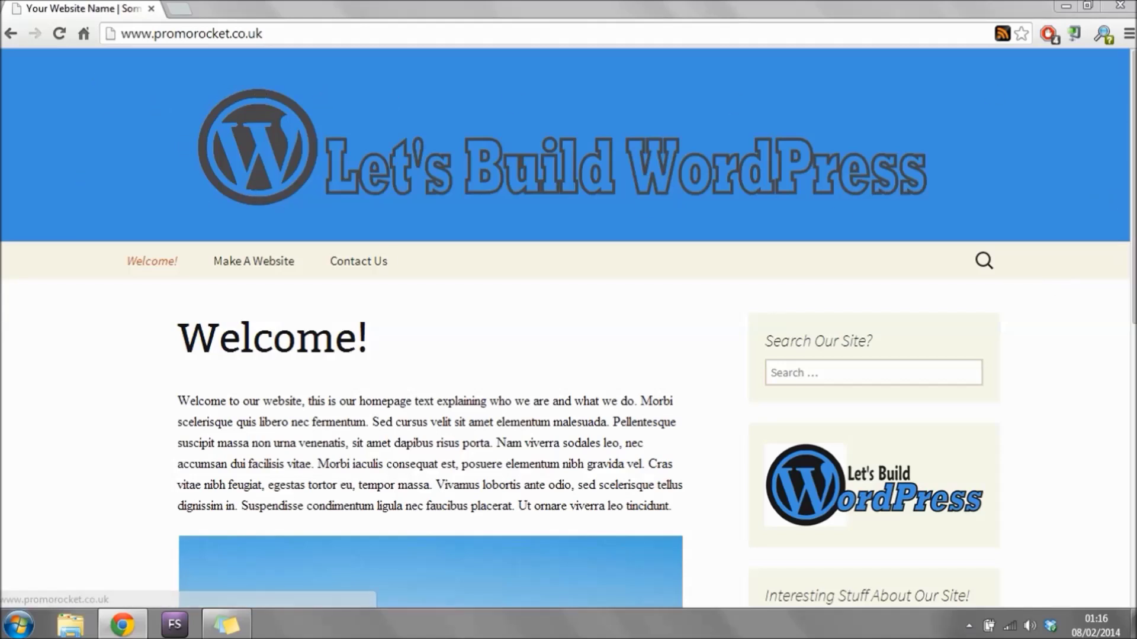
- Reload the site's home page and scroll through it
left_click(162, 106)
scroll(569, 328, "down", 6)
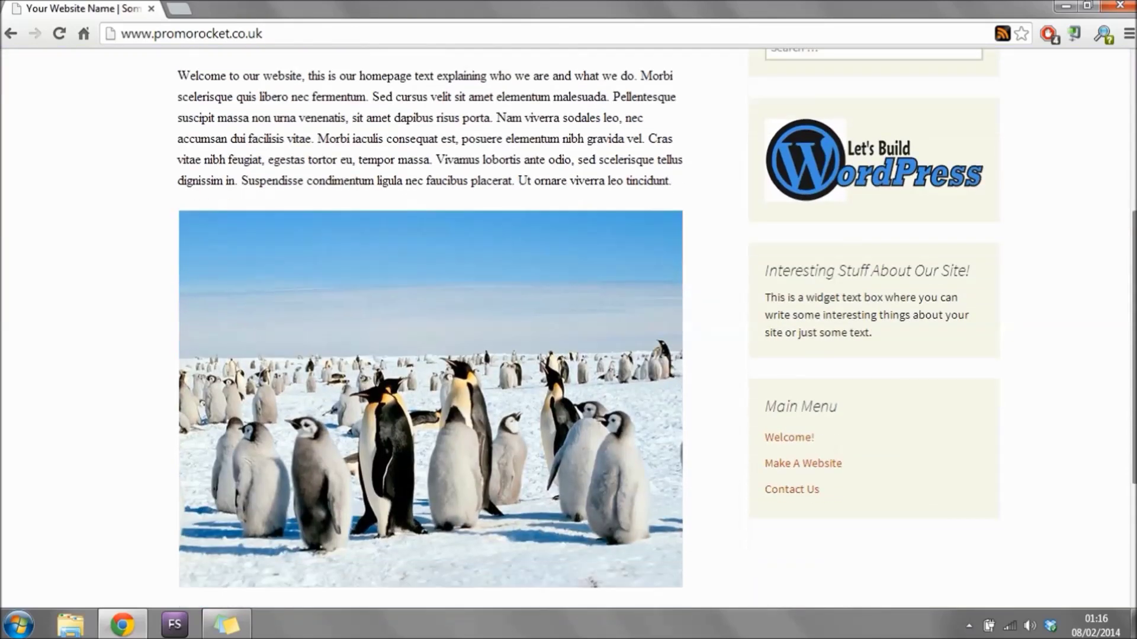
scroll(568, 328, "down", 3)
scroll(569, 328, "up", 3)
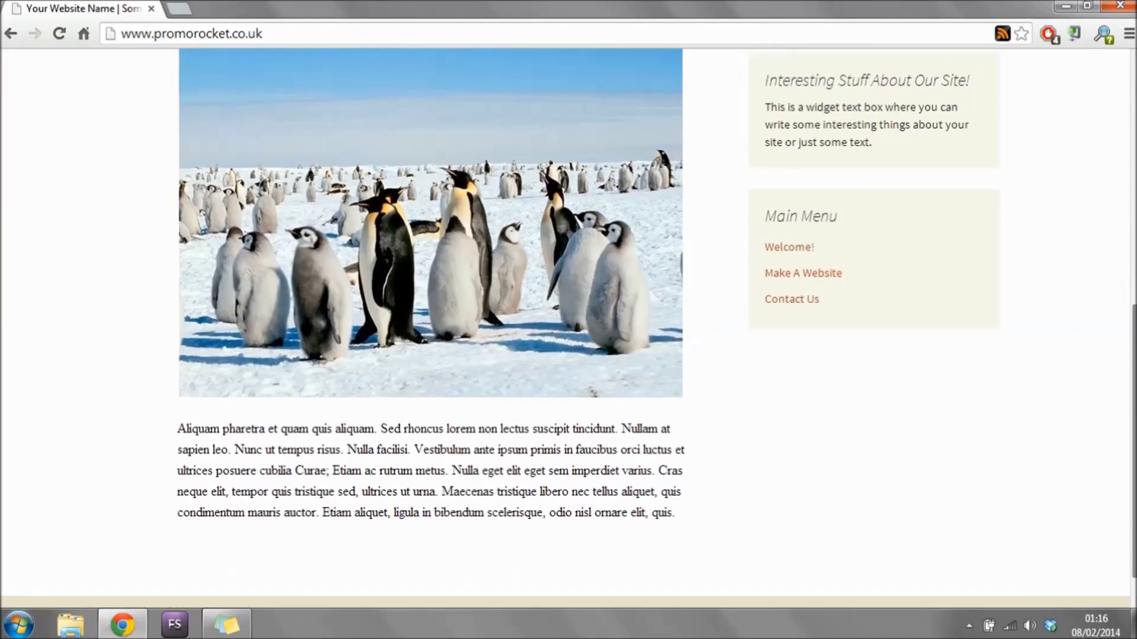
scroll(568, 237, "up", 10)
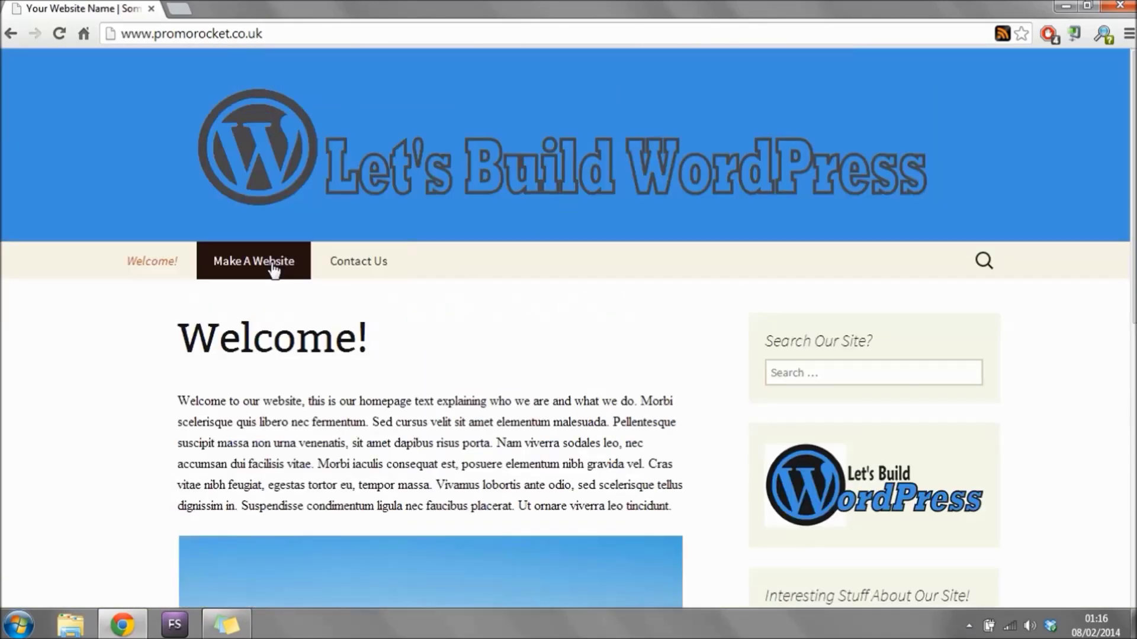
- Go to the Make A Website page and scroll down through its content
left_click(274, 270)
left_click(273, 269)
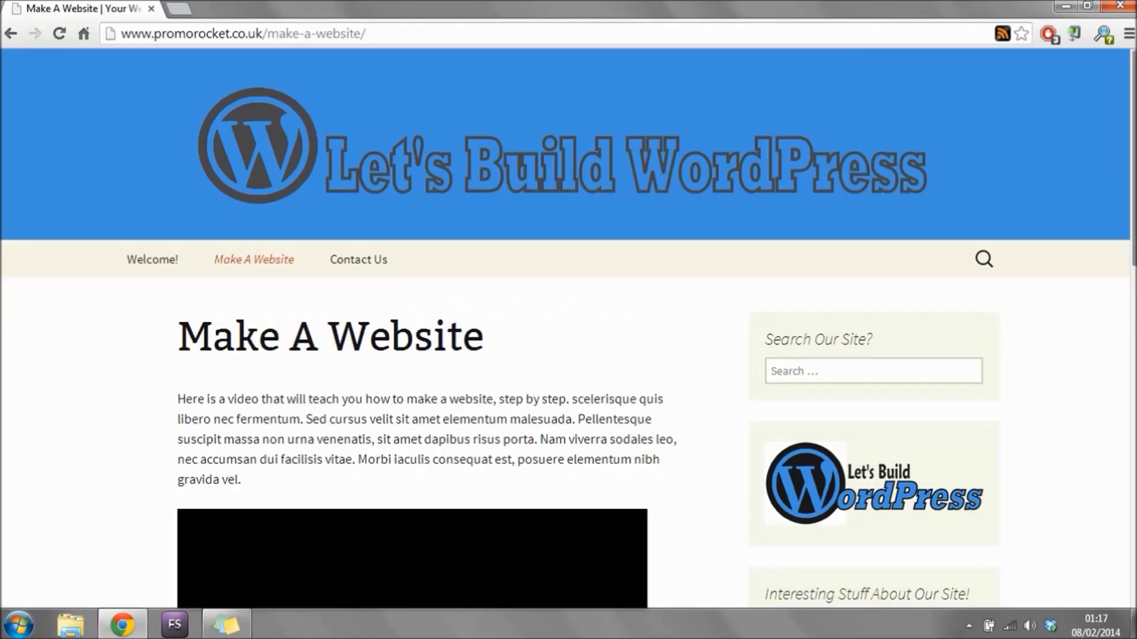
scroll(568, 331, "down", 5)
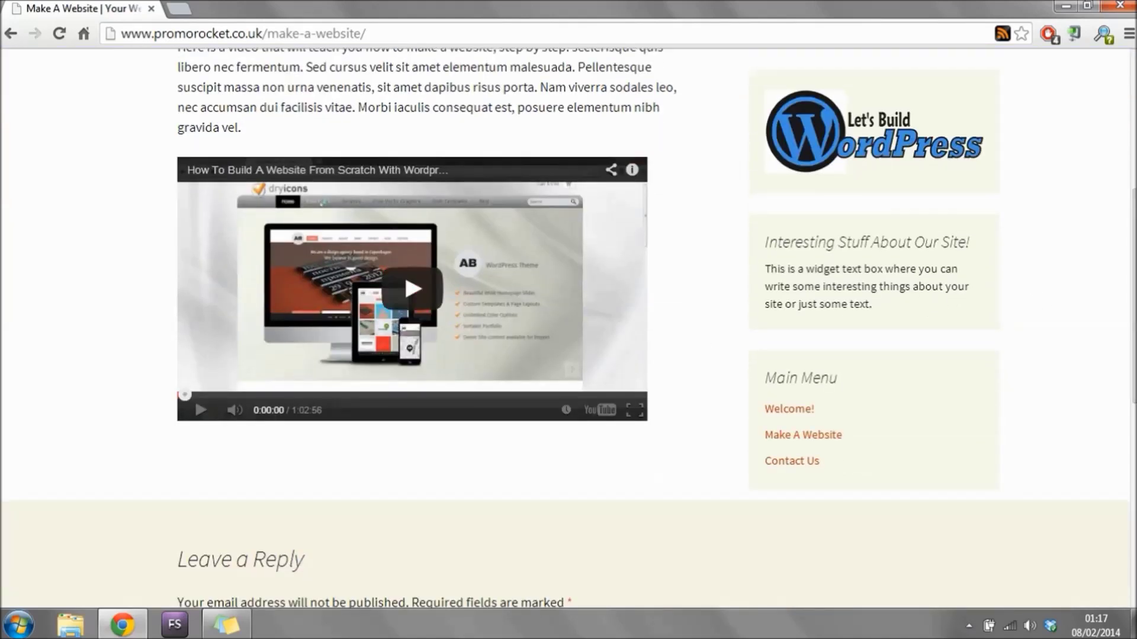
scroll(441, 465, "down", 6)
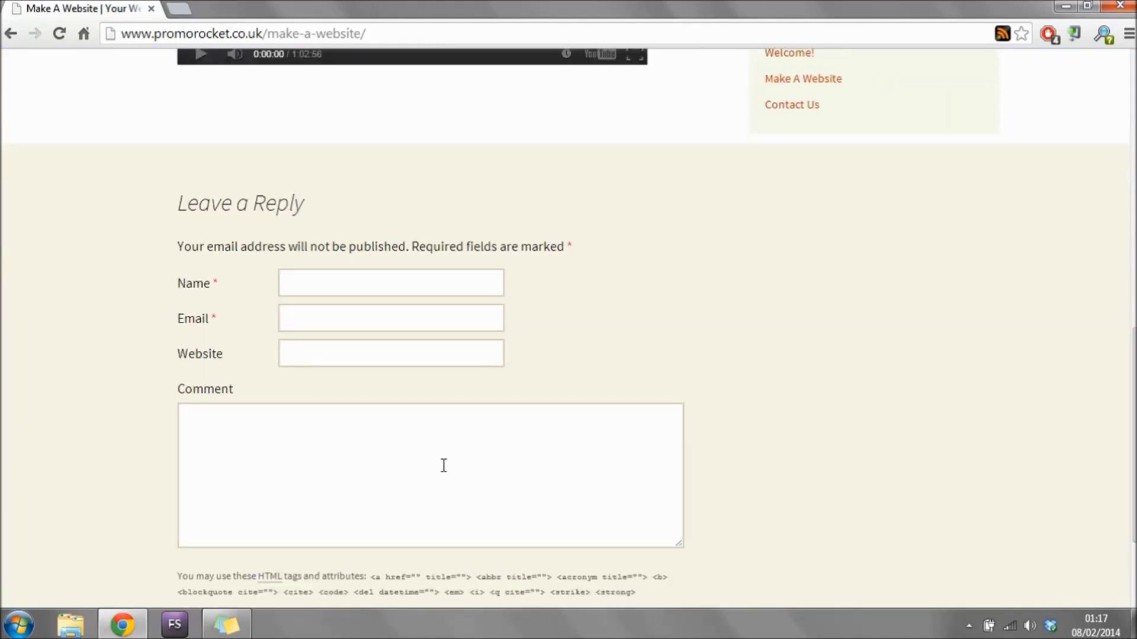
left_click_drag(1133, 435, 1133, 162)
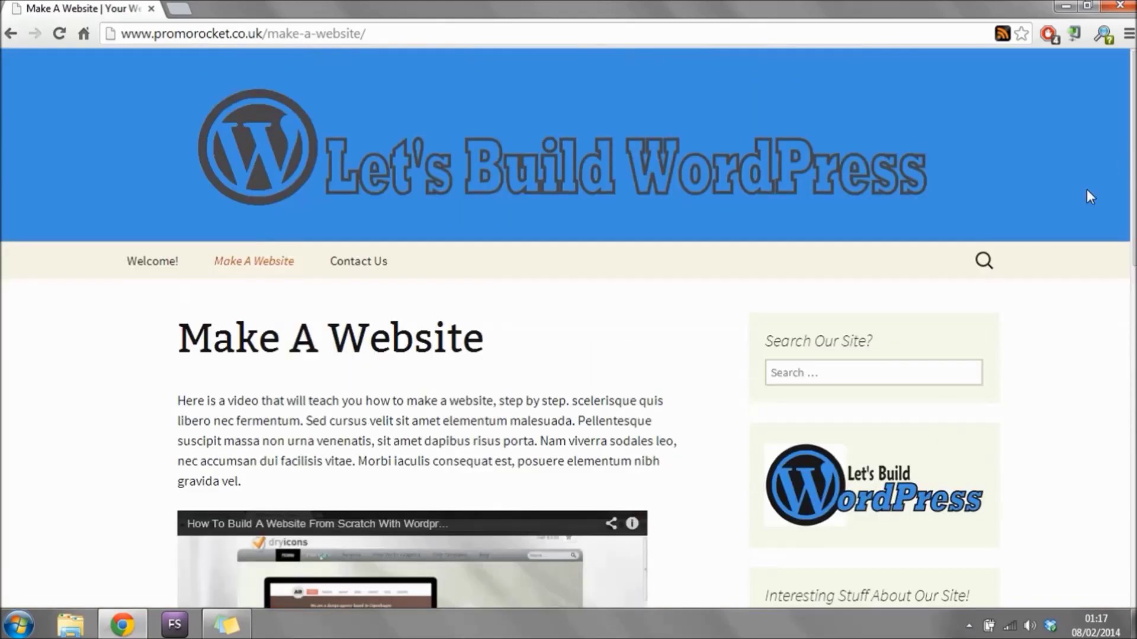
- Go to the Contact Us page and scroll through it
left_click(364, 266)
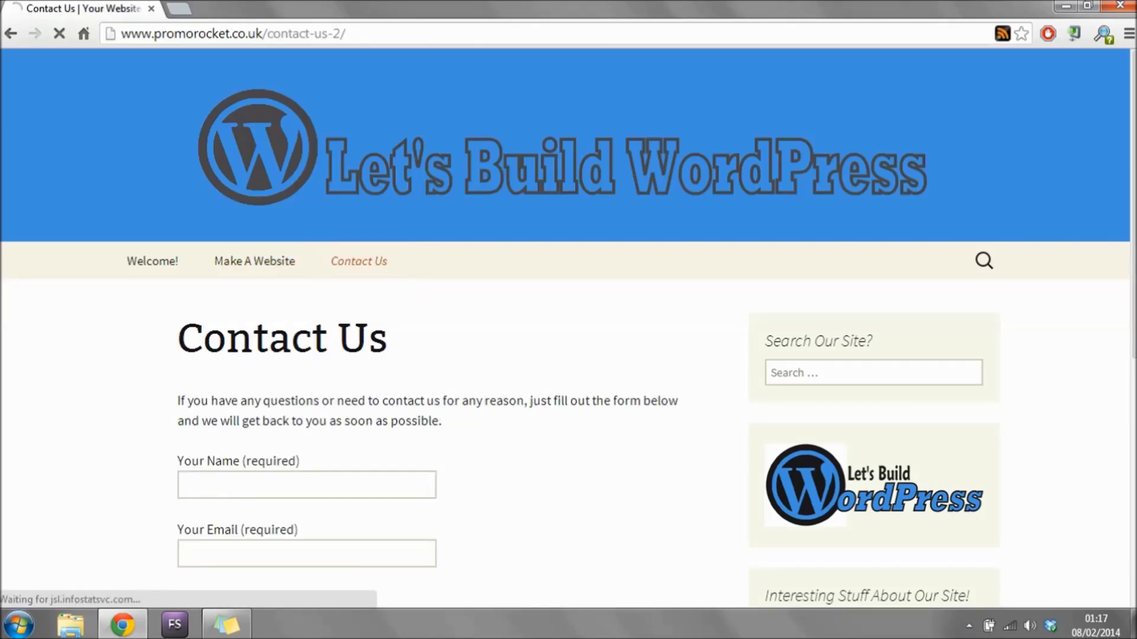
scroll(569, 329, "down", 2)
scroll(65, 474, "down", 3)
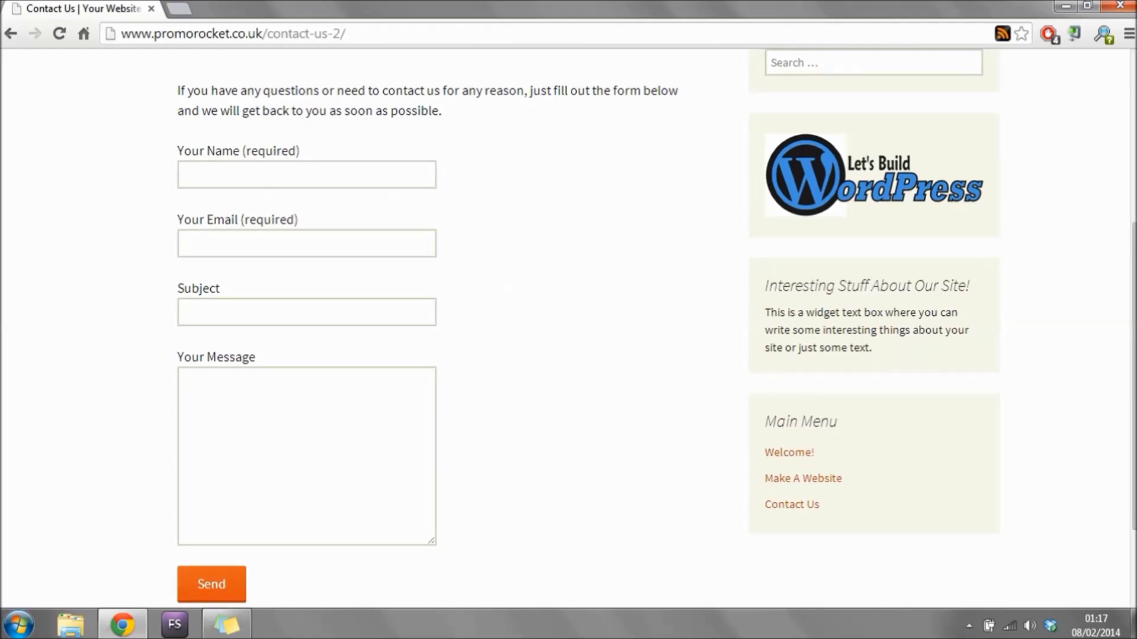
scroll(1132, 377, "up", 2)
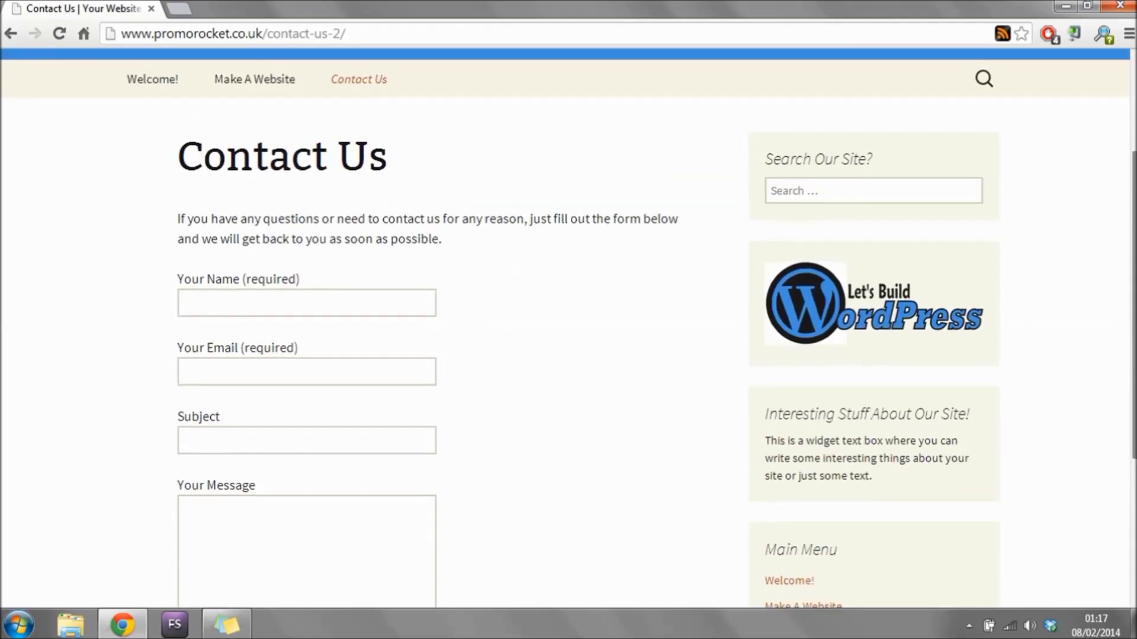
scroll(847, 320, "down", 2)
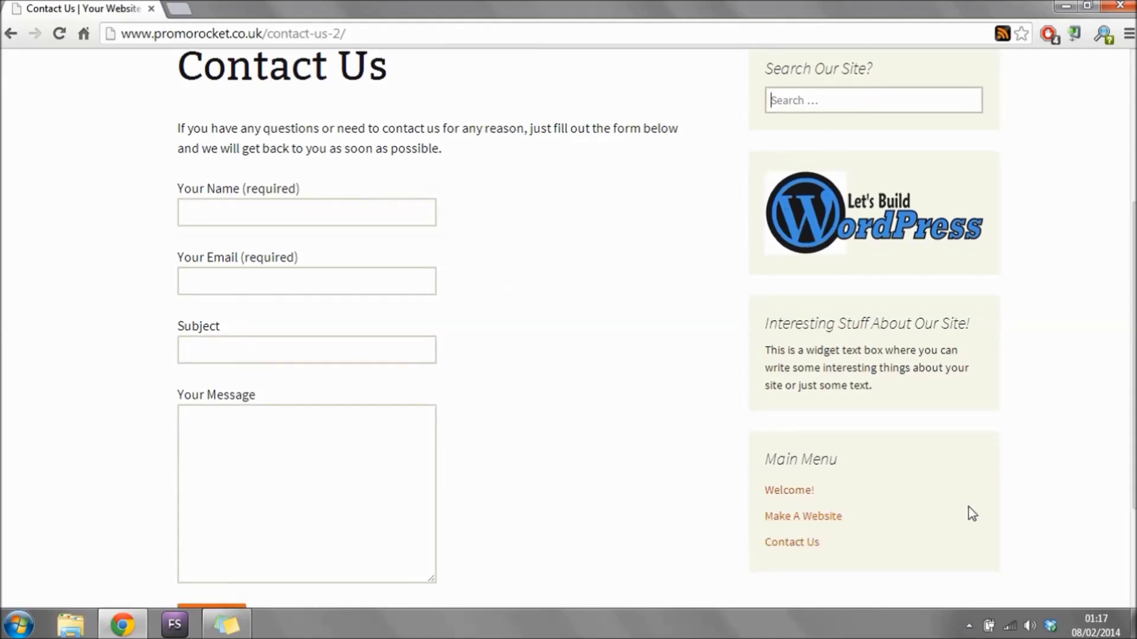
left_click_drag(1133, 355, 1134, 219)
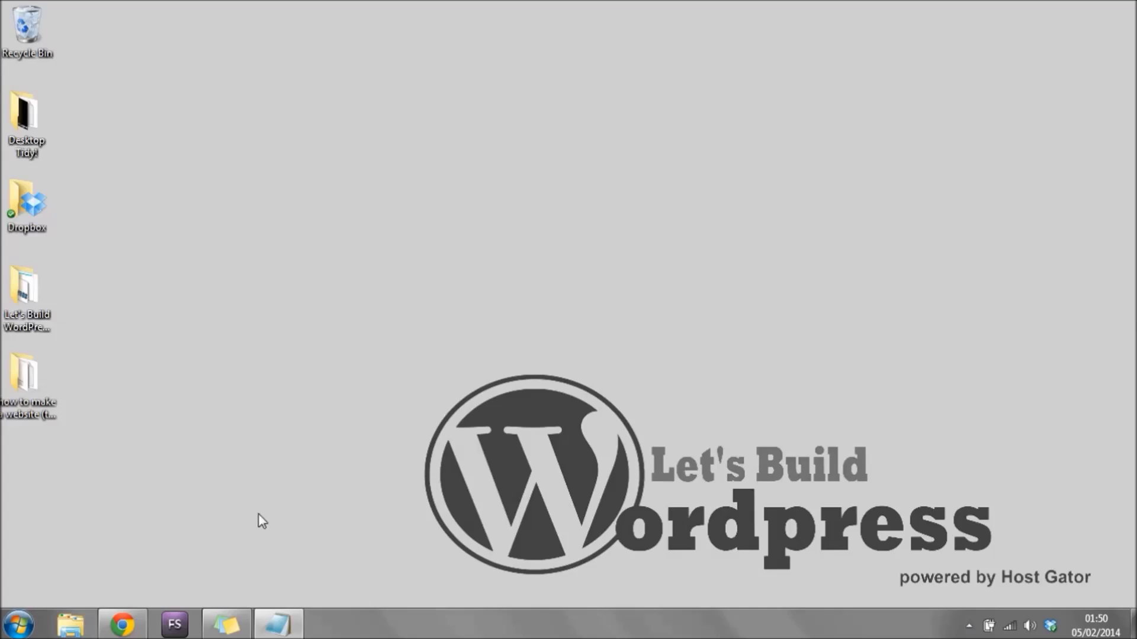
- In the Notepad list, append ' - $7 (month)' to the Get Hosting step
left_click(289, 629)
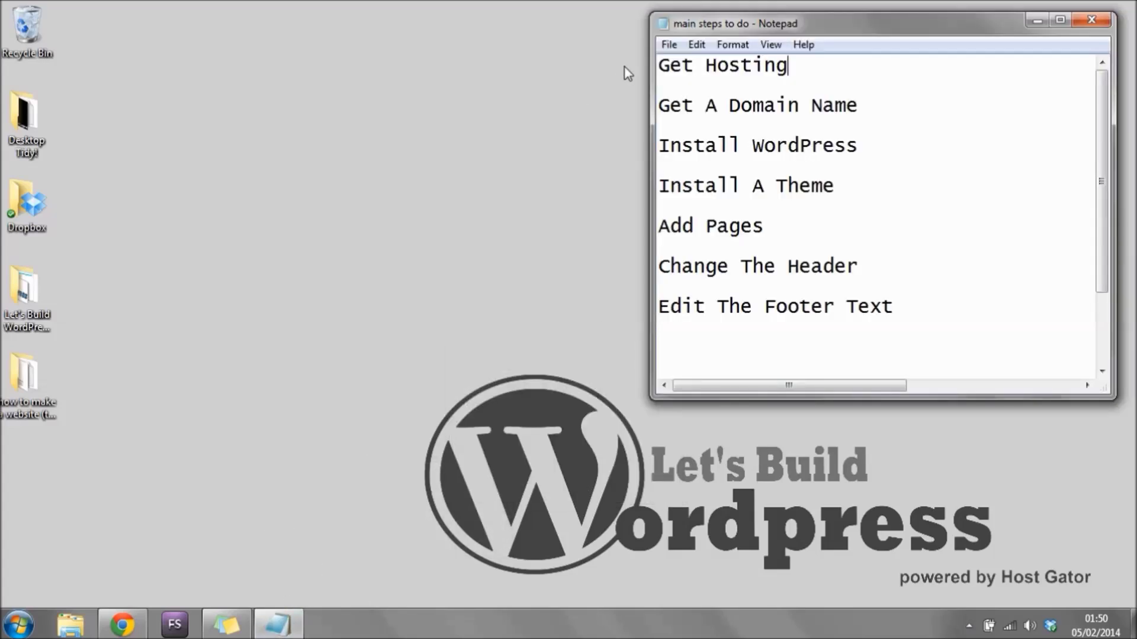
left_click_drag(817, 69, 596, 66)
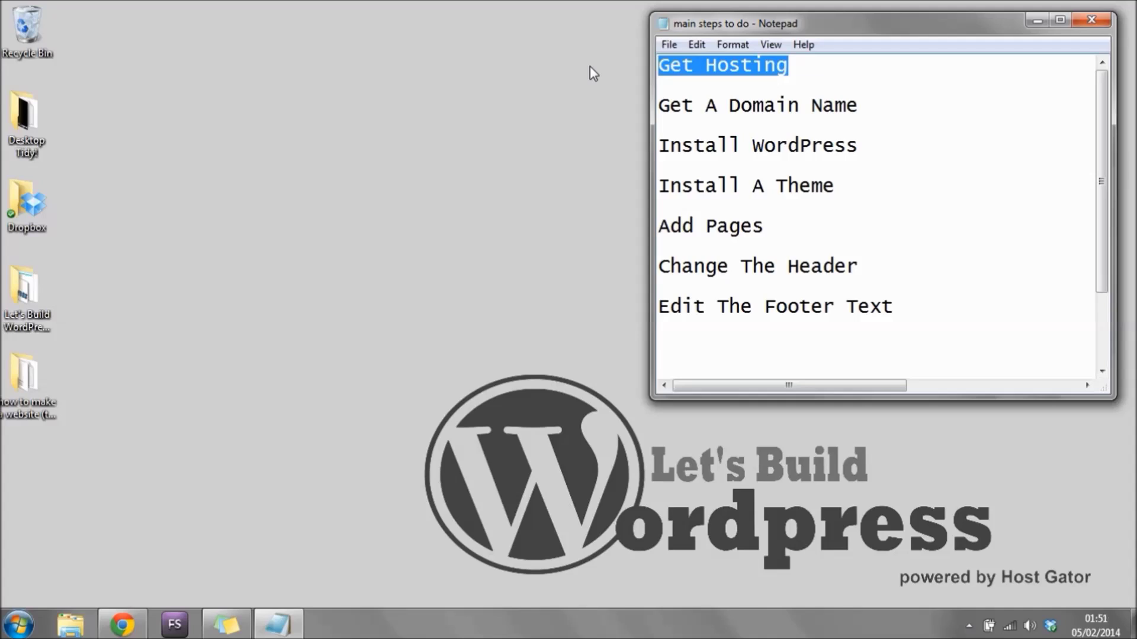
left_click(841, 66)
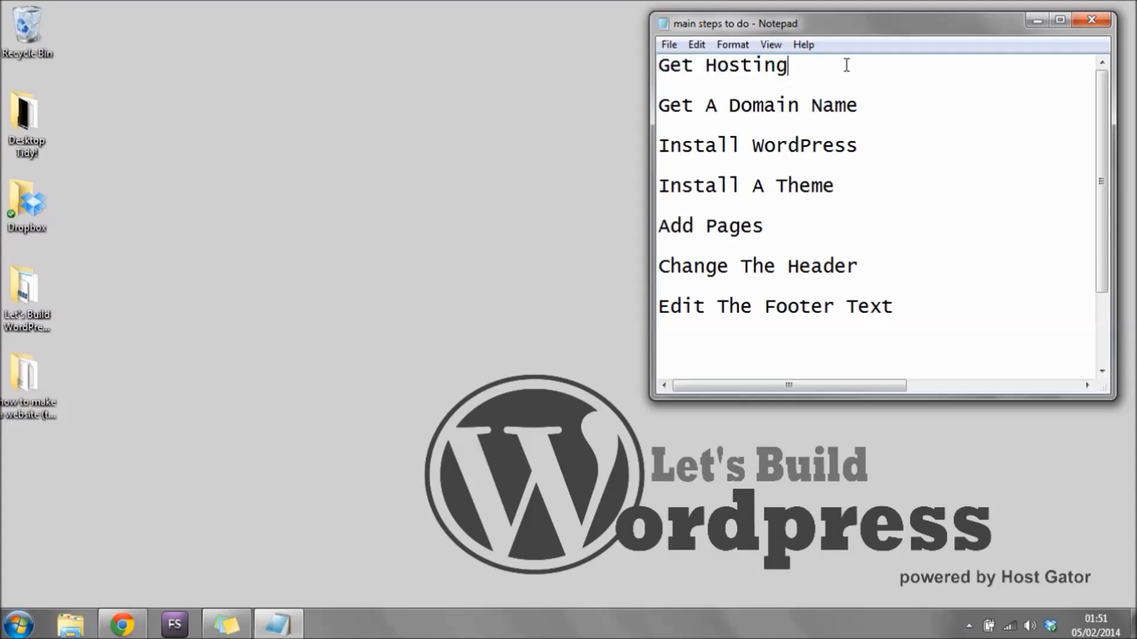
type("- ")
type("$")
type("7 ")
type("(month)")
key("Left")
type("month")
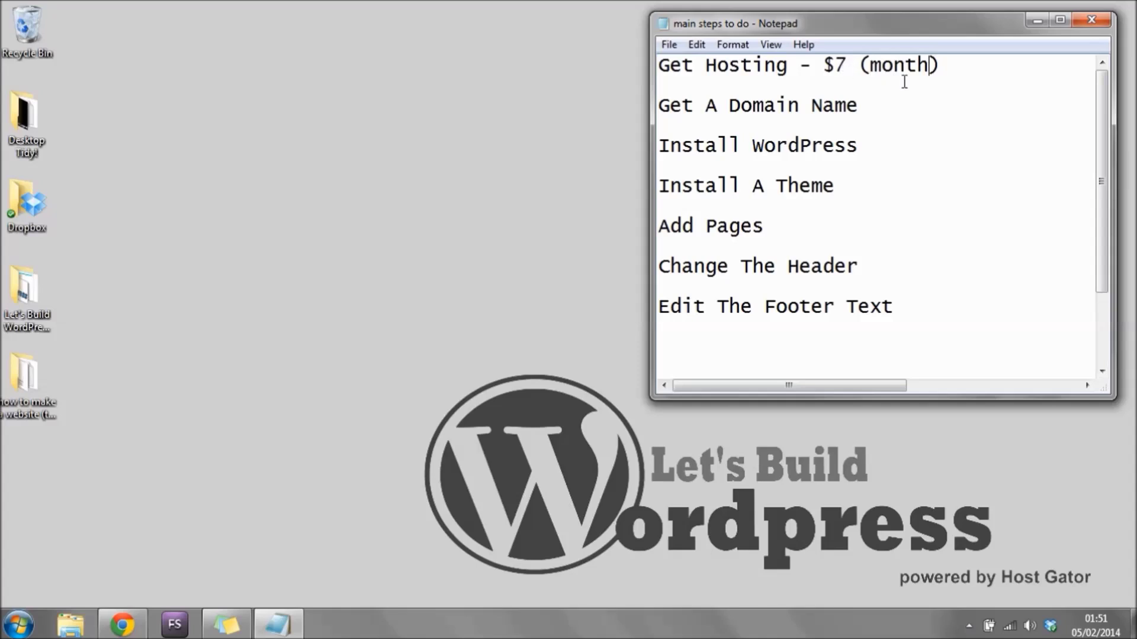
key("shift+Left")
key("shift+Left")
key("shift+Left")
key("shift+Left")
key("shift+Left")
key("shift+Left")
key("shift+Left")
key("shift+Home")
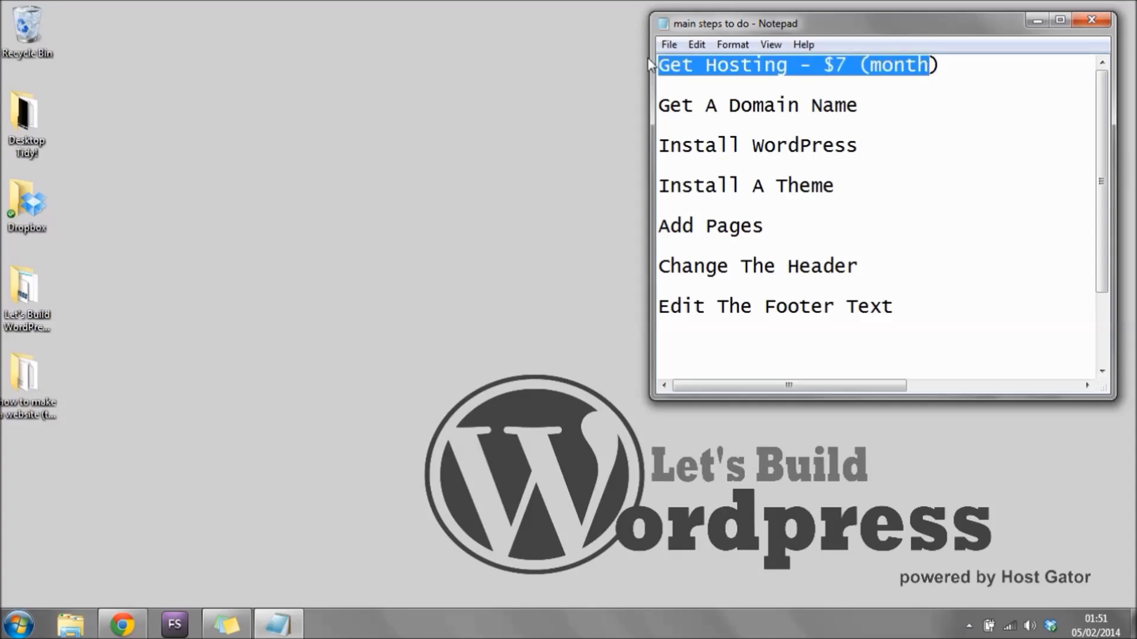
- Append ' - $12.95 (year)' to the Get A Domain Name step
left_click_drag(875, 102, 617, 111)
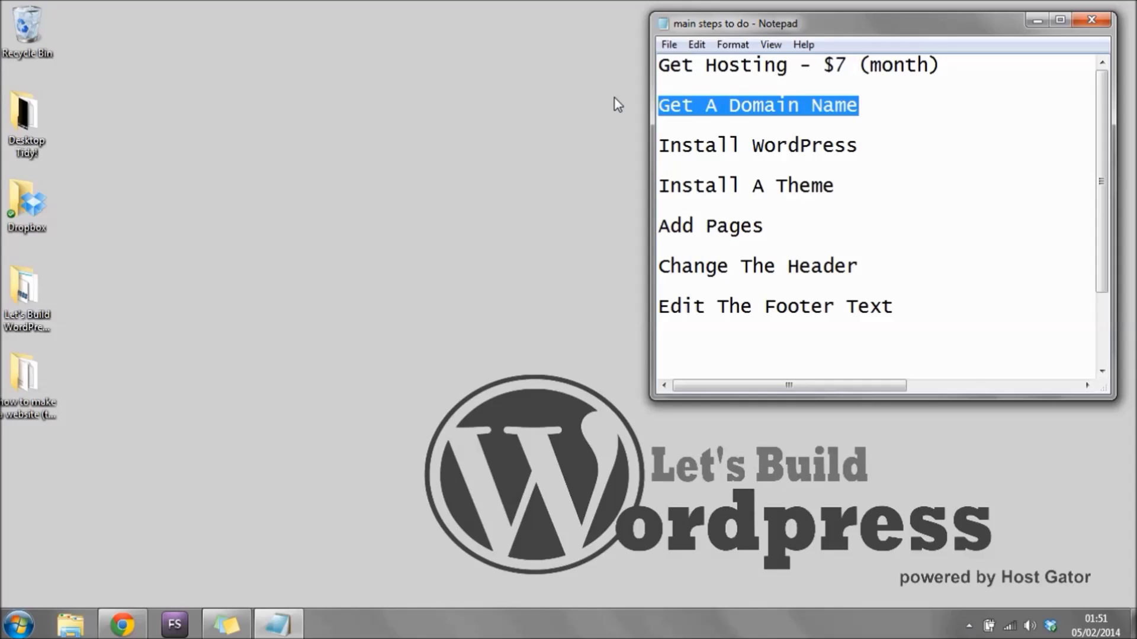
left_click(885, 104)
type("- ")
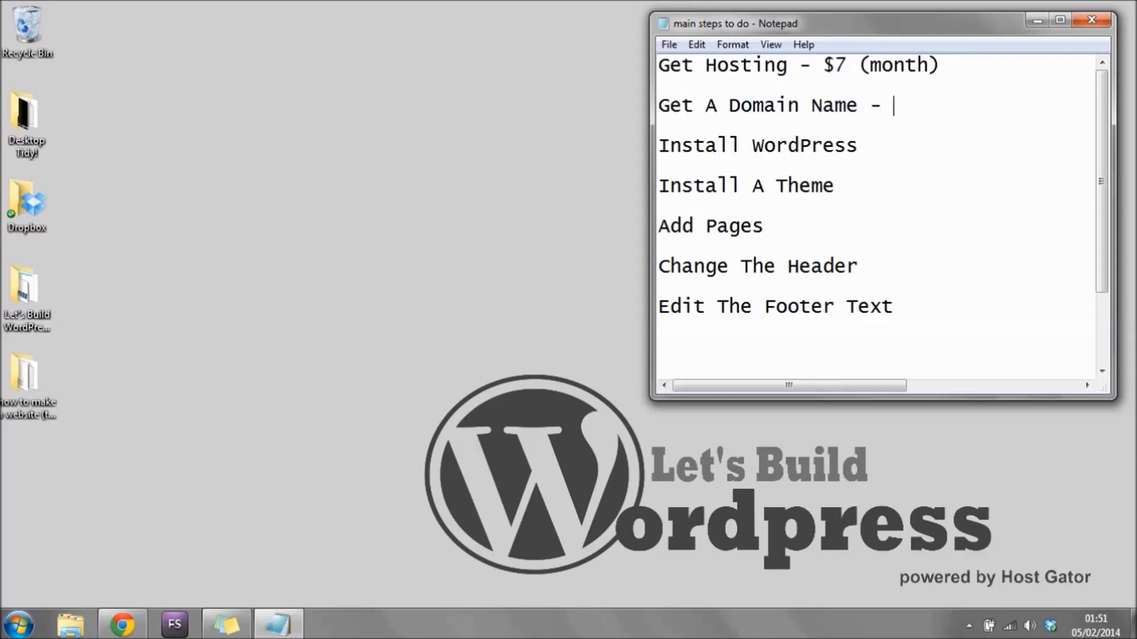
type("$12.95 ()")
key("Left")
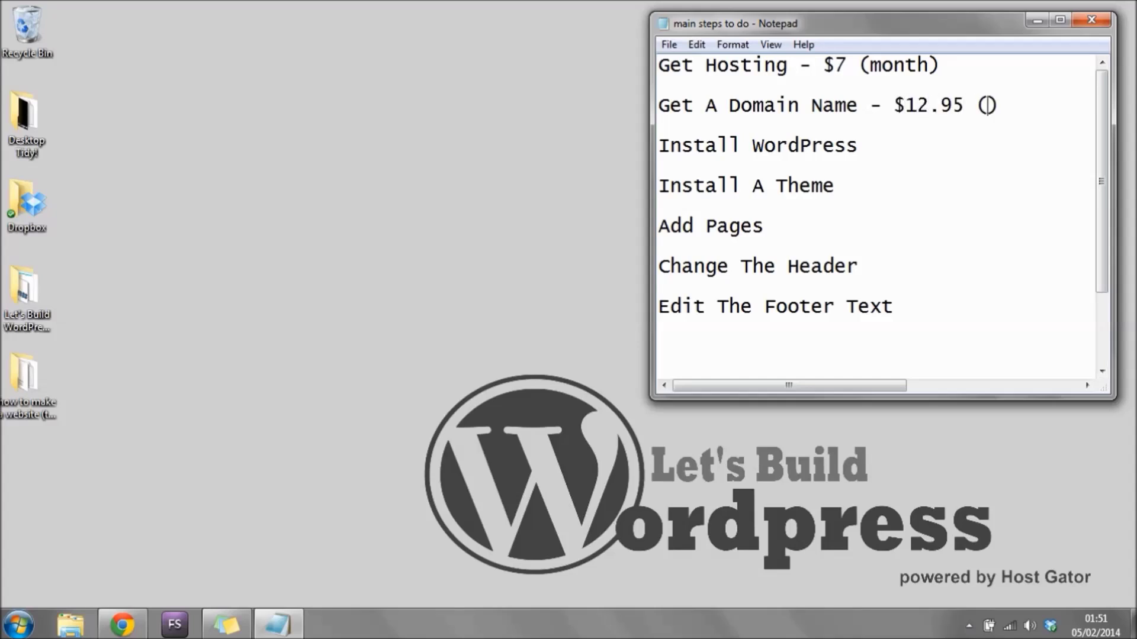
type("year")
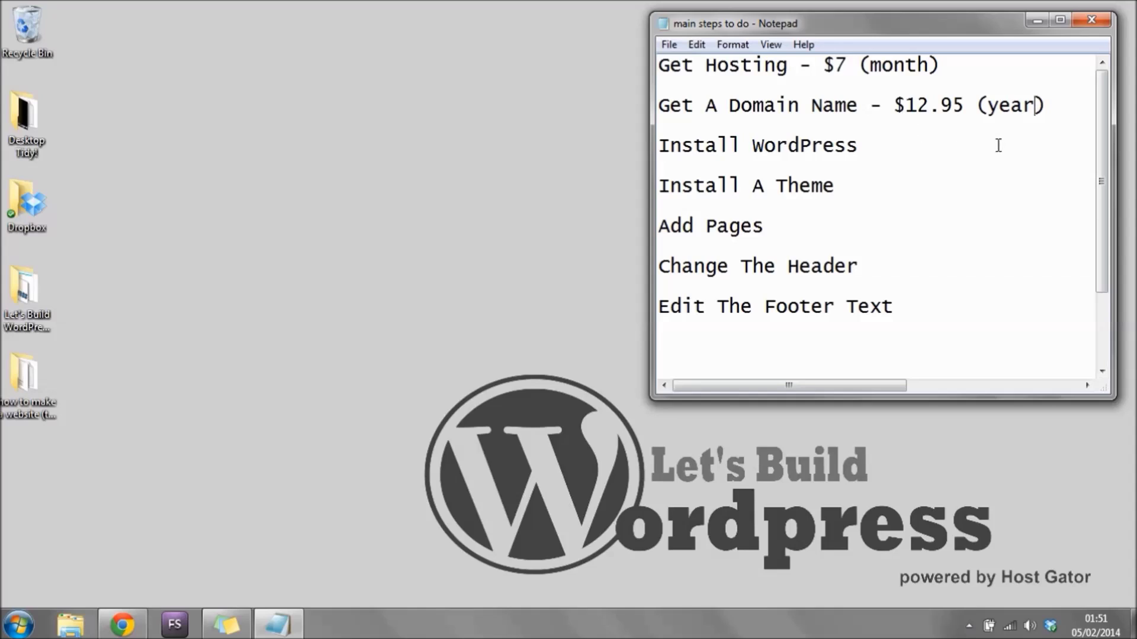
- Review the priced hosting and domain lines, then the Install WordPress and Install A Theme steps
left_click_drag(1022, 69, 611, 62)
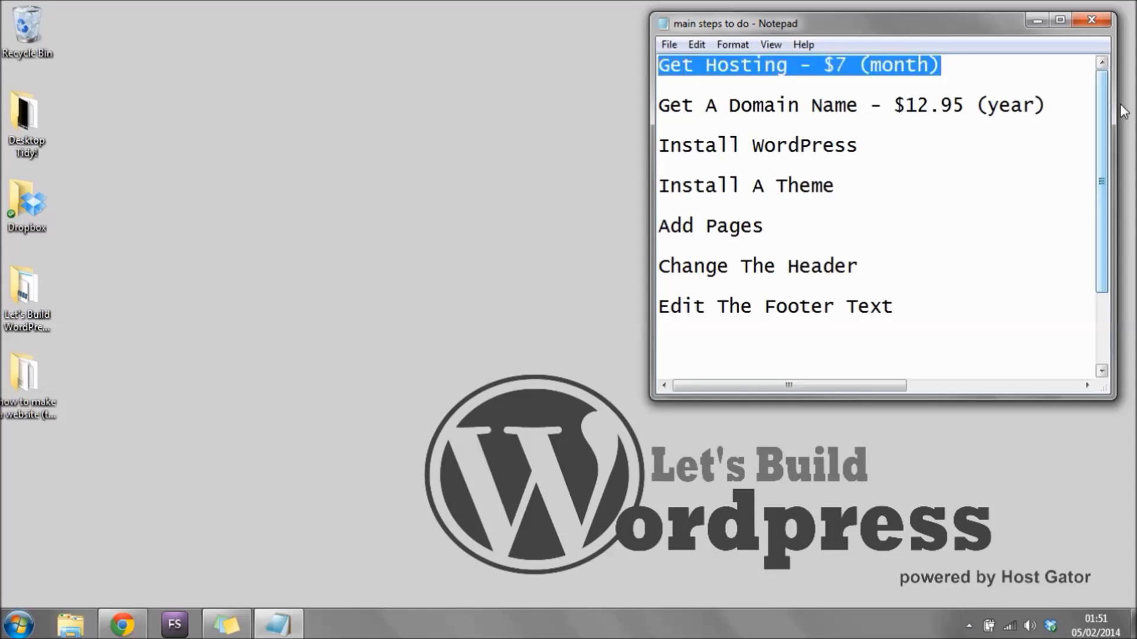
left_click_drag(1079, 105, 616, 101)
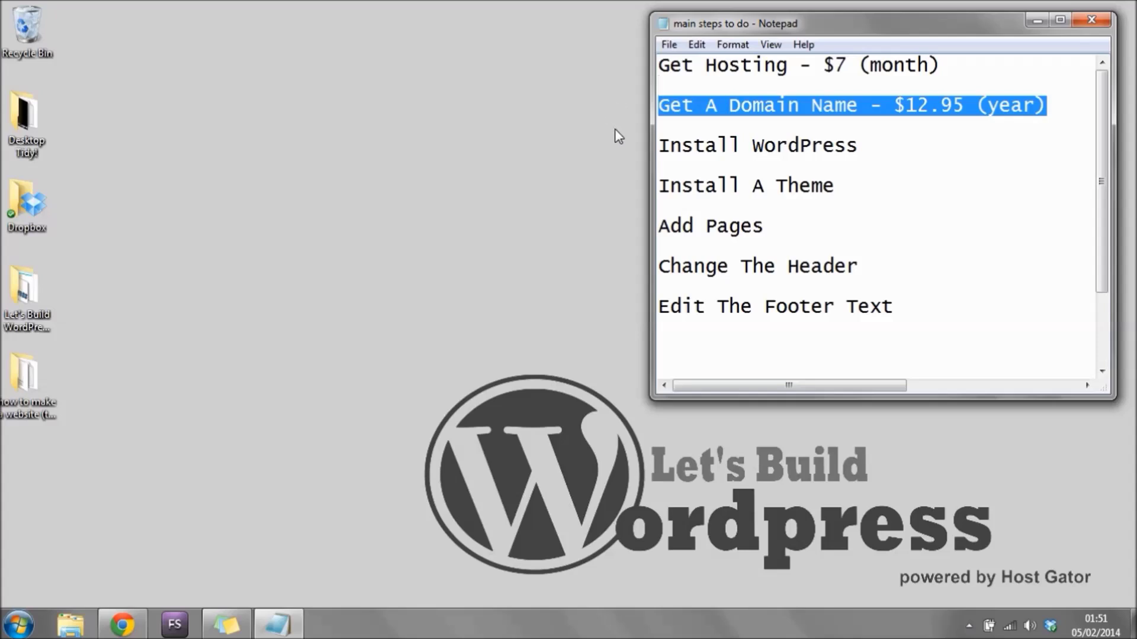
left_click_drag(866, 145, 644, 144)
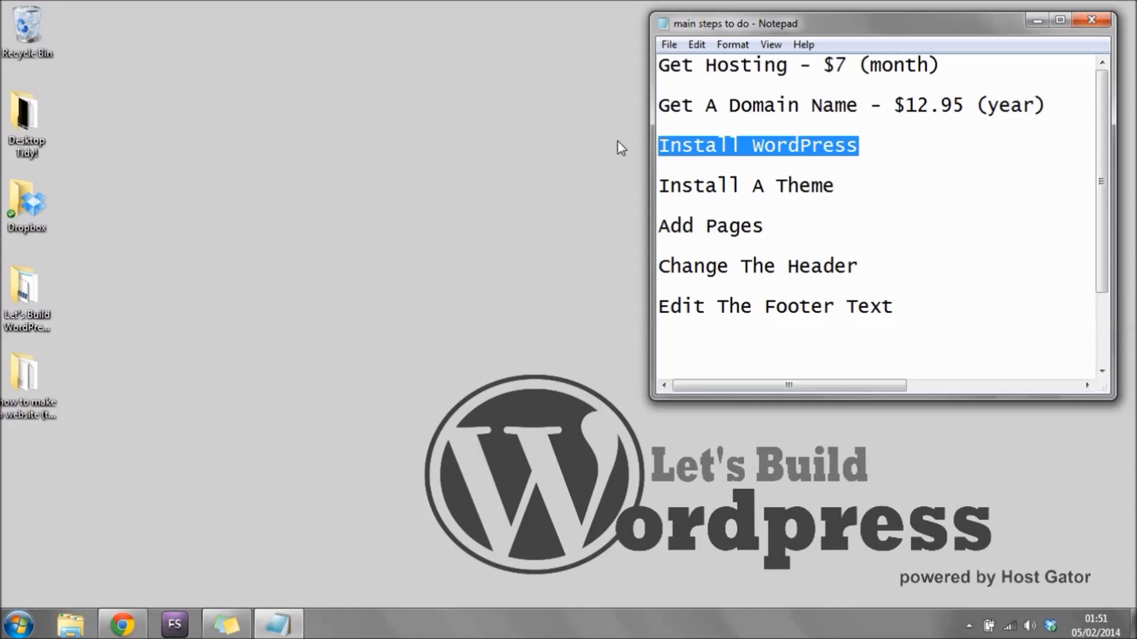
left_click(702, 145)
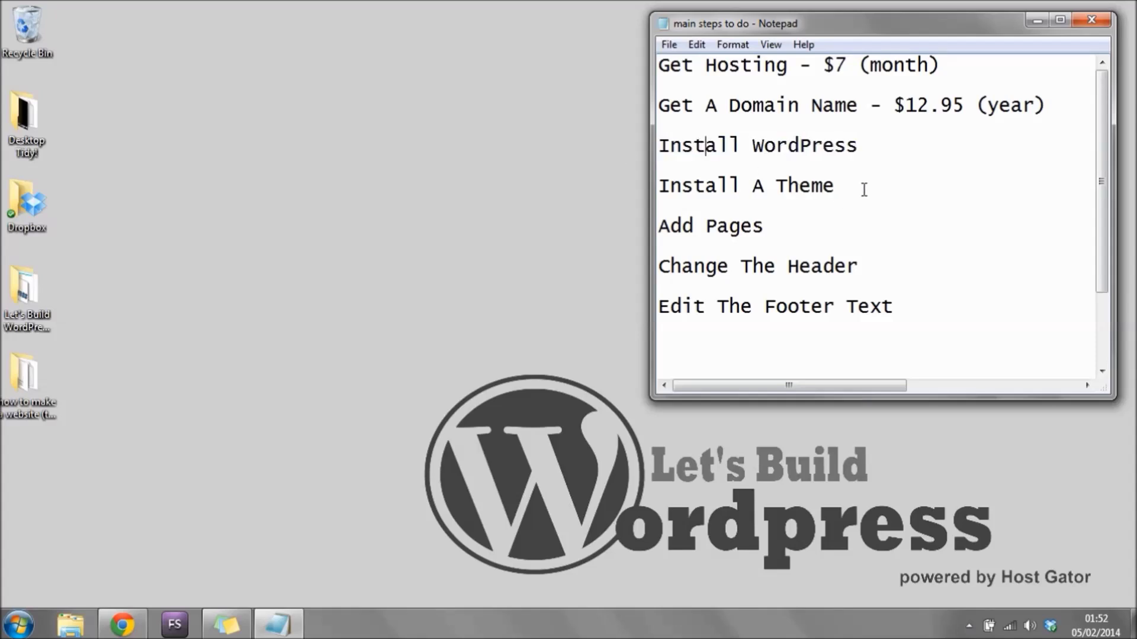
left_click_drag(860, 186, 632, 189)
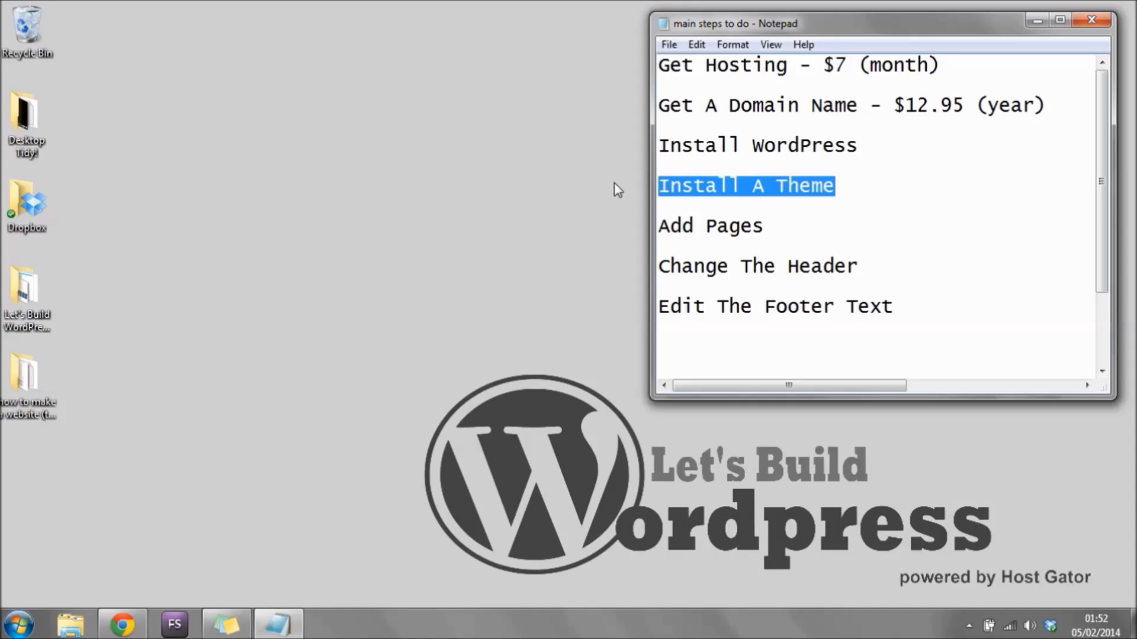
left_click(765, 231)
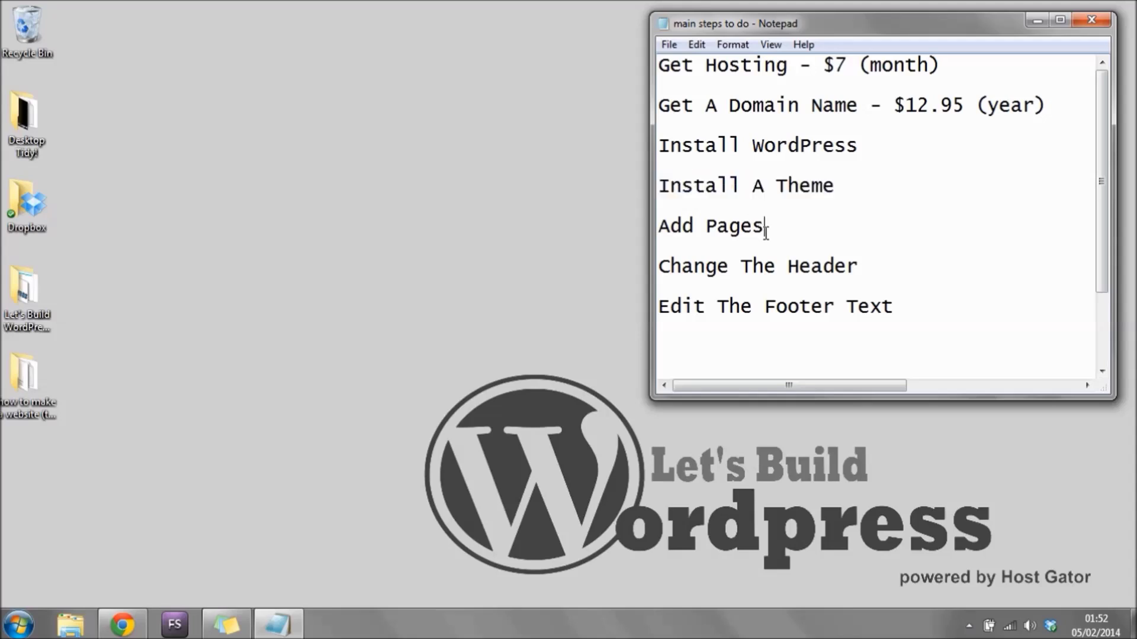
- Review Add Pages, Change The Header and Edit The Footer Text, then add a new line below
left_click_drag(766, 231, 592, 219)
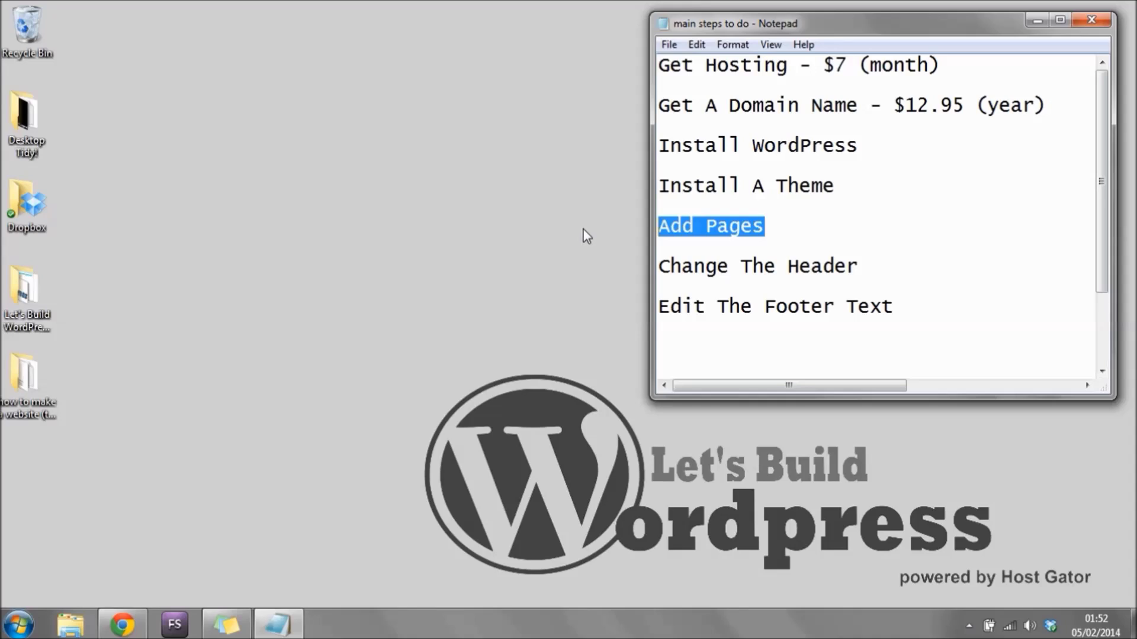
left_click_drag(886, 265, 613, 253)
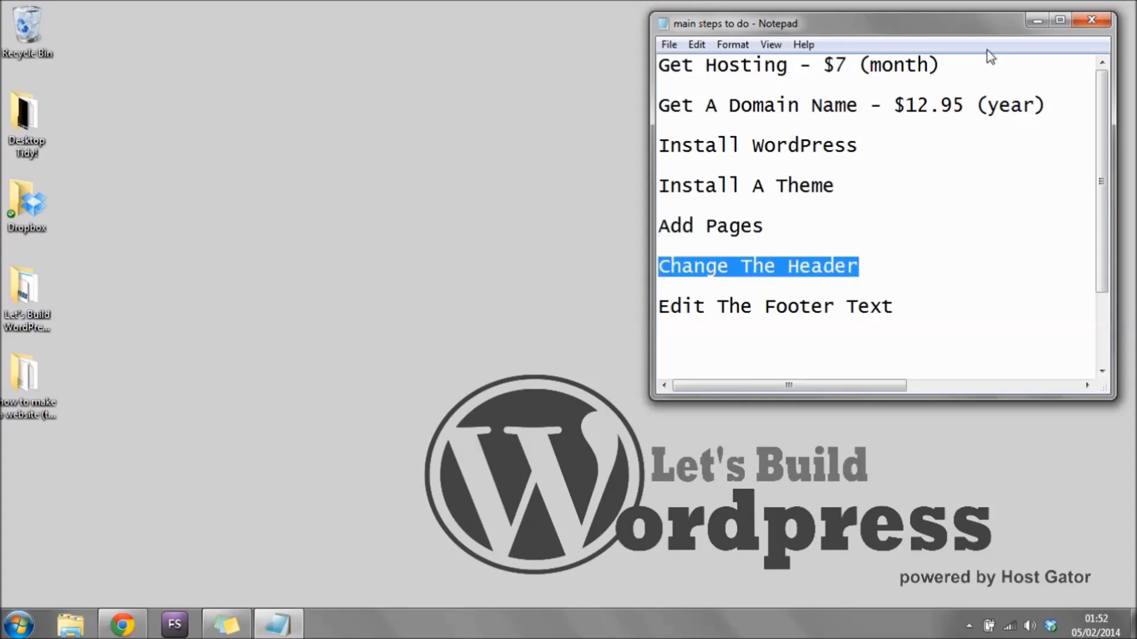
left_click(694, 268)
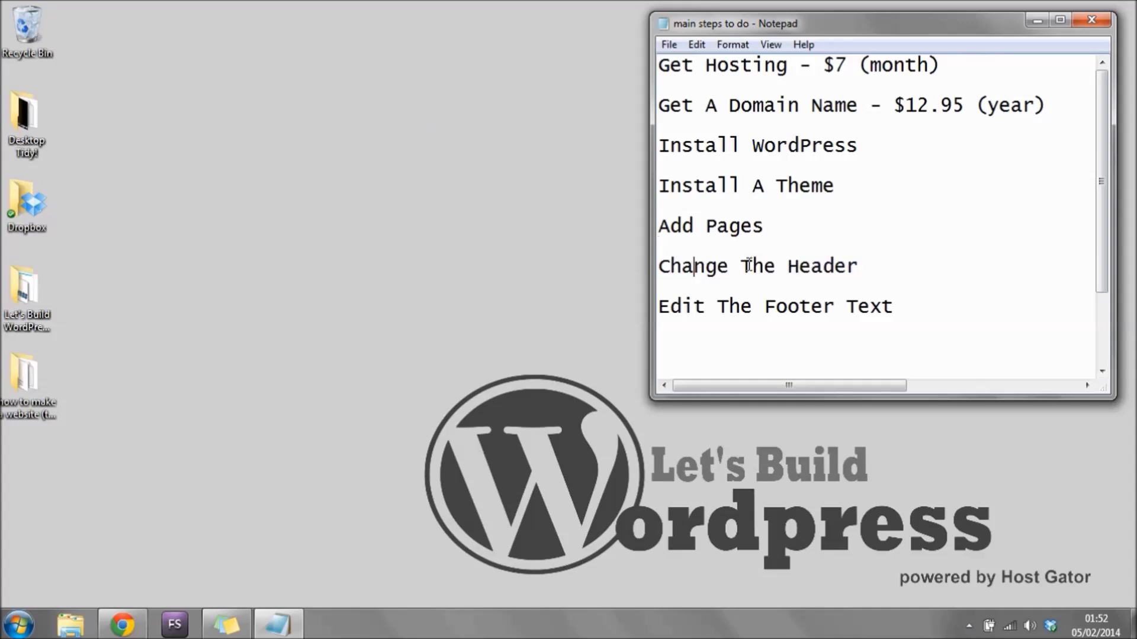
left_click_drag(942, 312, 658, 306)
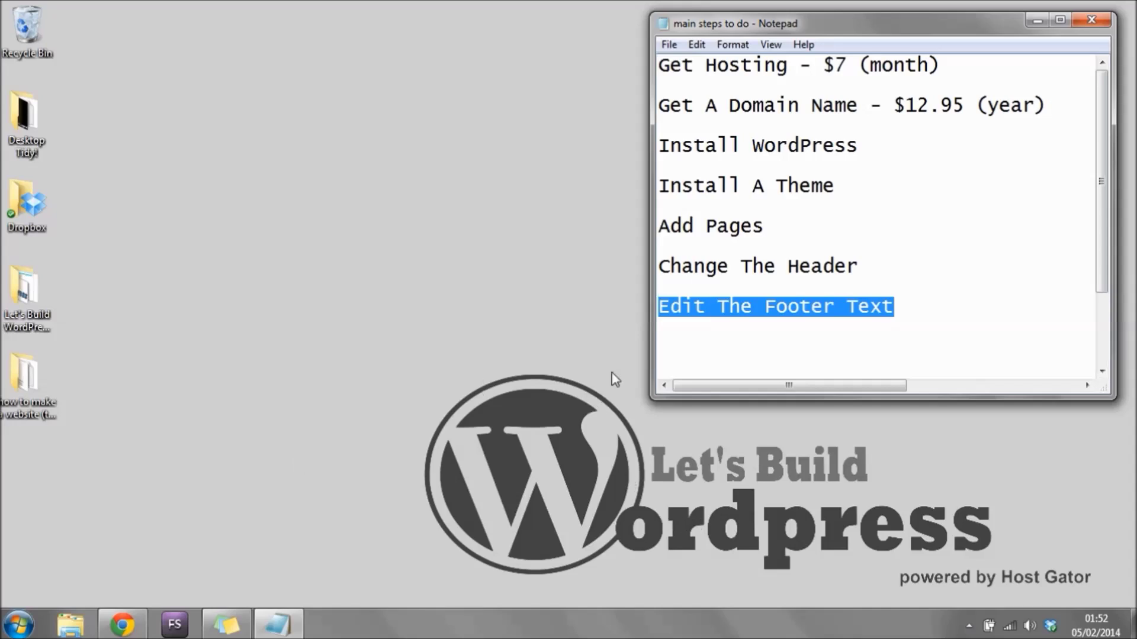
left_click(755, 304)
left_click(902, 303)
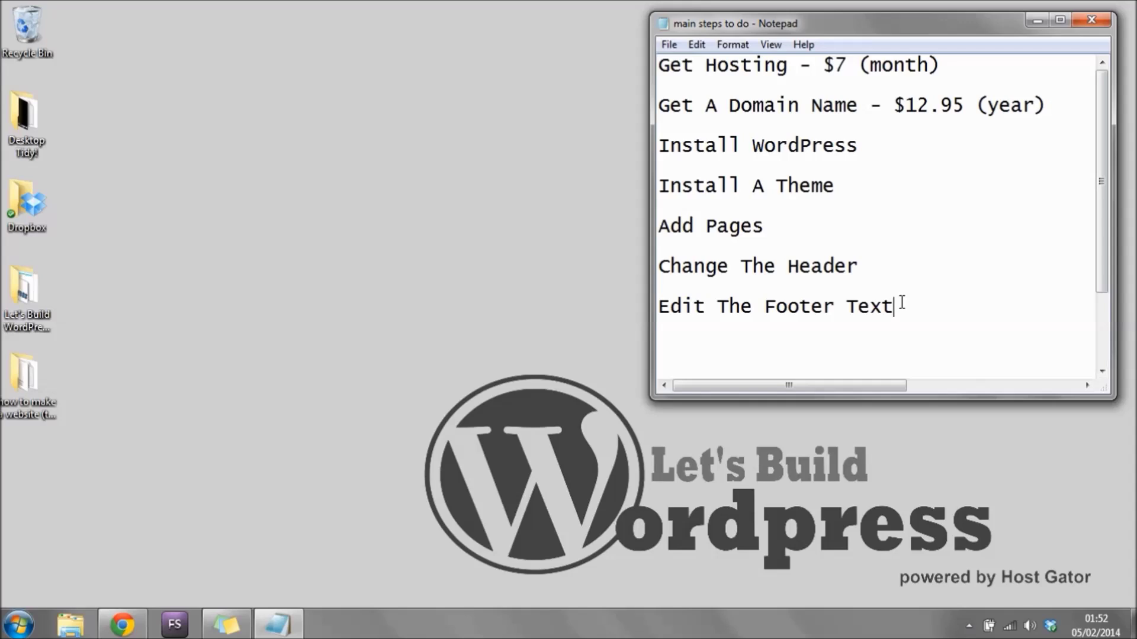
key("Return")
key("Return")
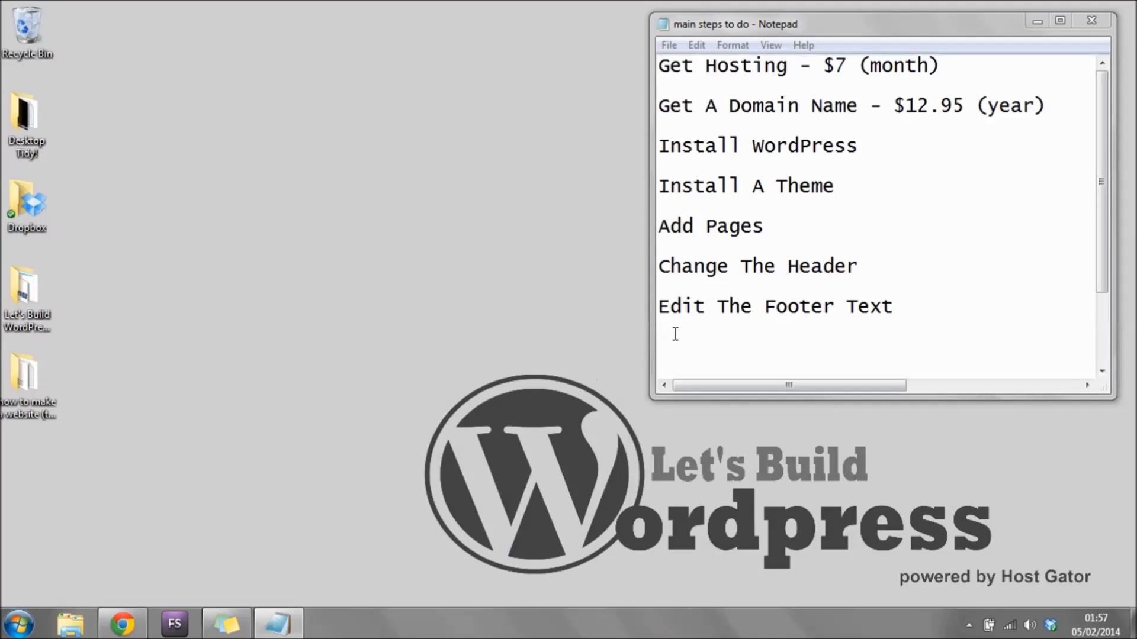
- Note '$13' on the blank line under Edit The Footer Text, then switch to Chrome
left_click(659, 343)
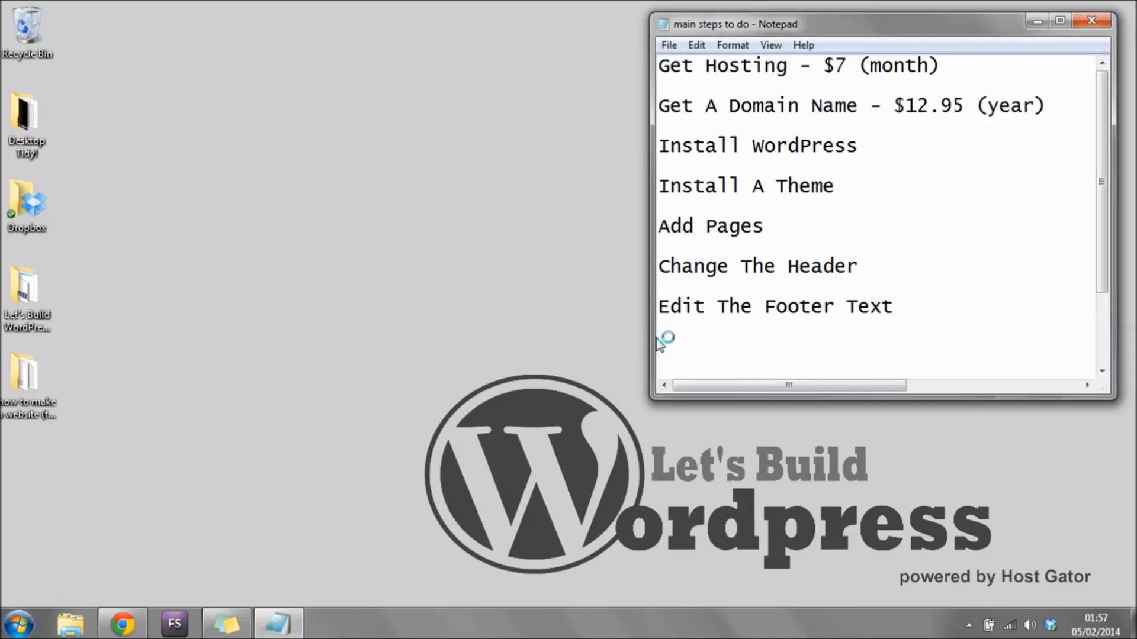
type("$13")
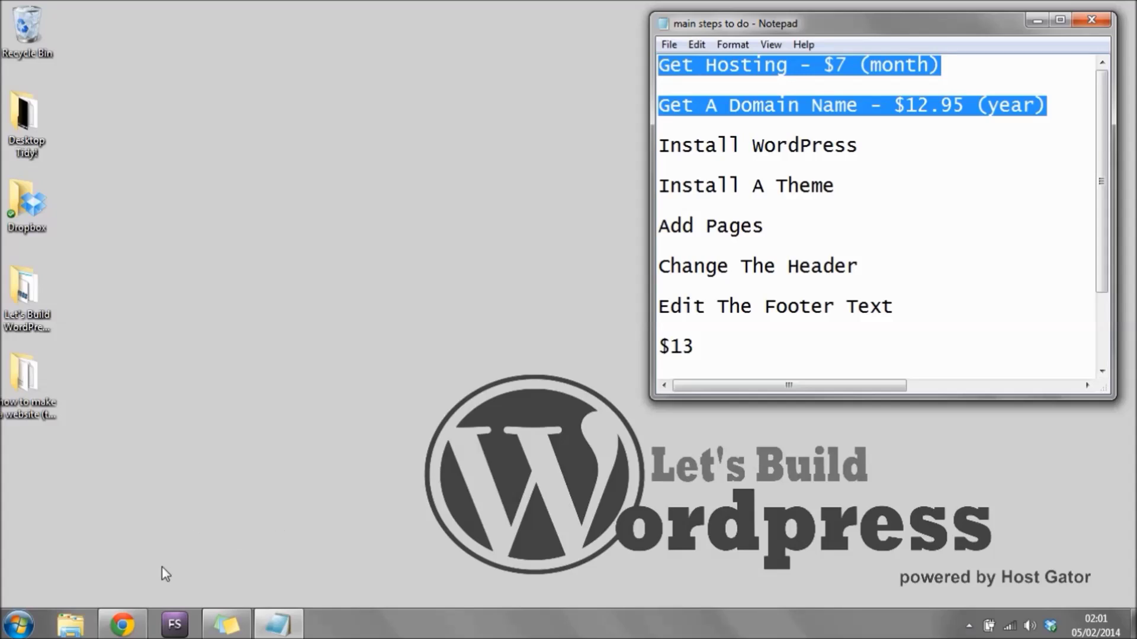
left_click(110, 627)
- Navigate Chrome to hostgator.com, fixing a mistyped comma in the address
left_click(348, 34)
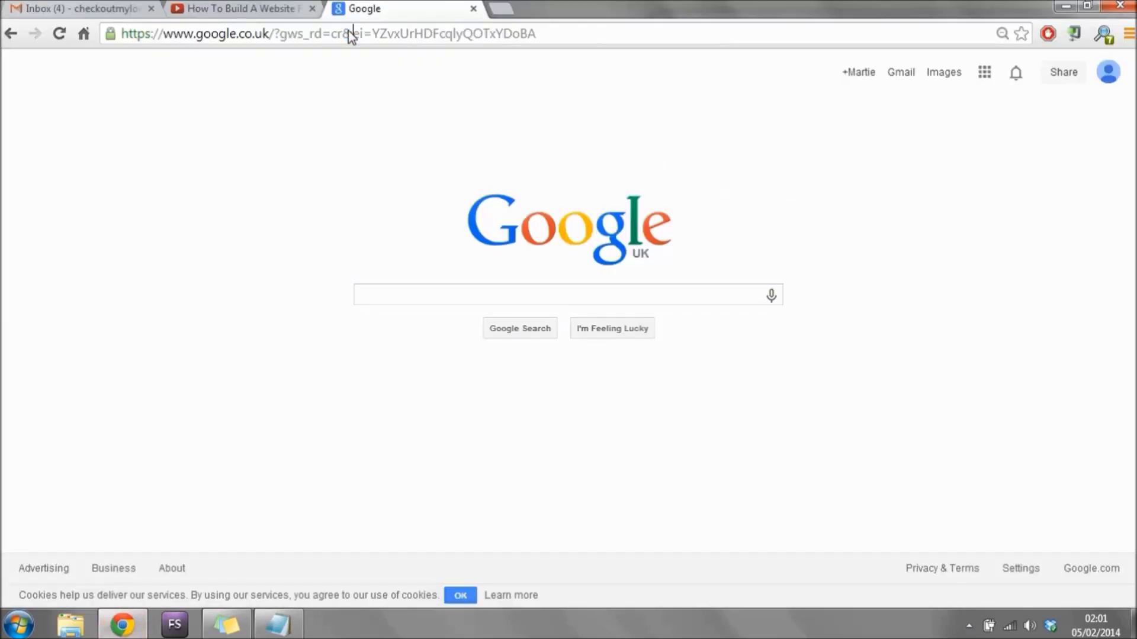
type("hostgator,")
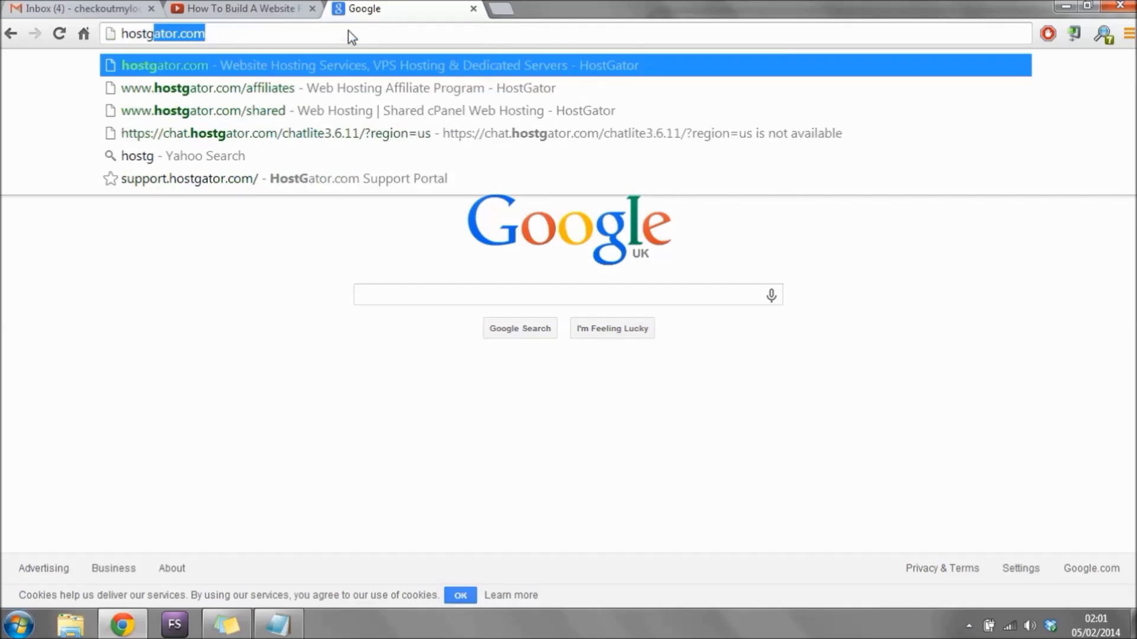
key("BackSpace")
type(".co")
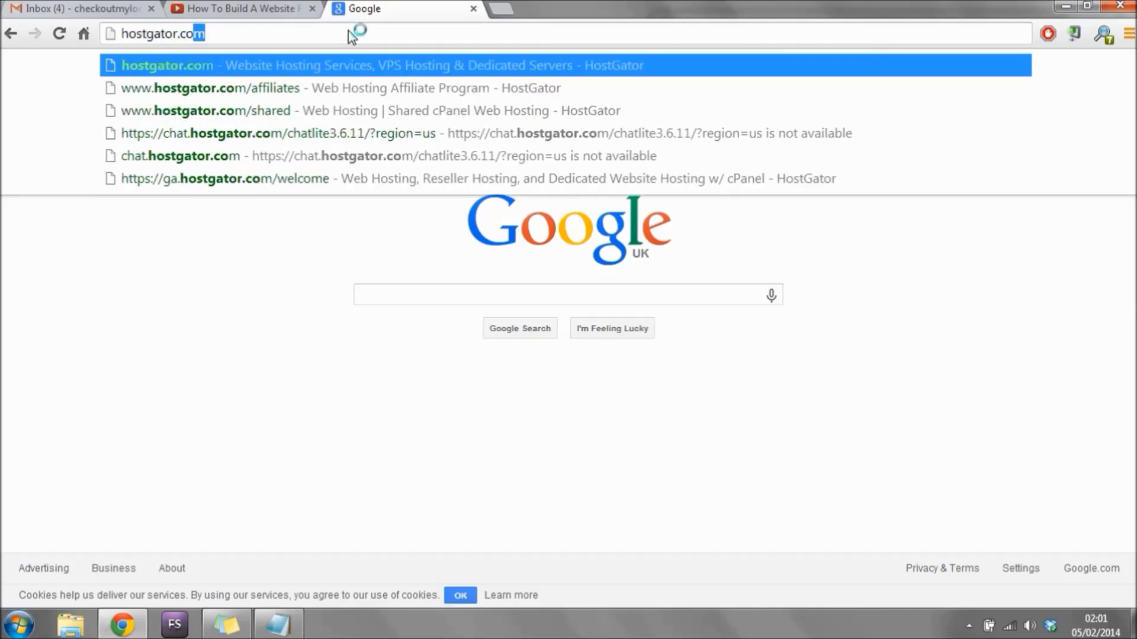
key("Return")
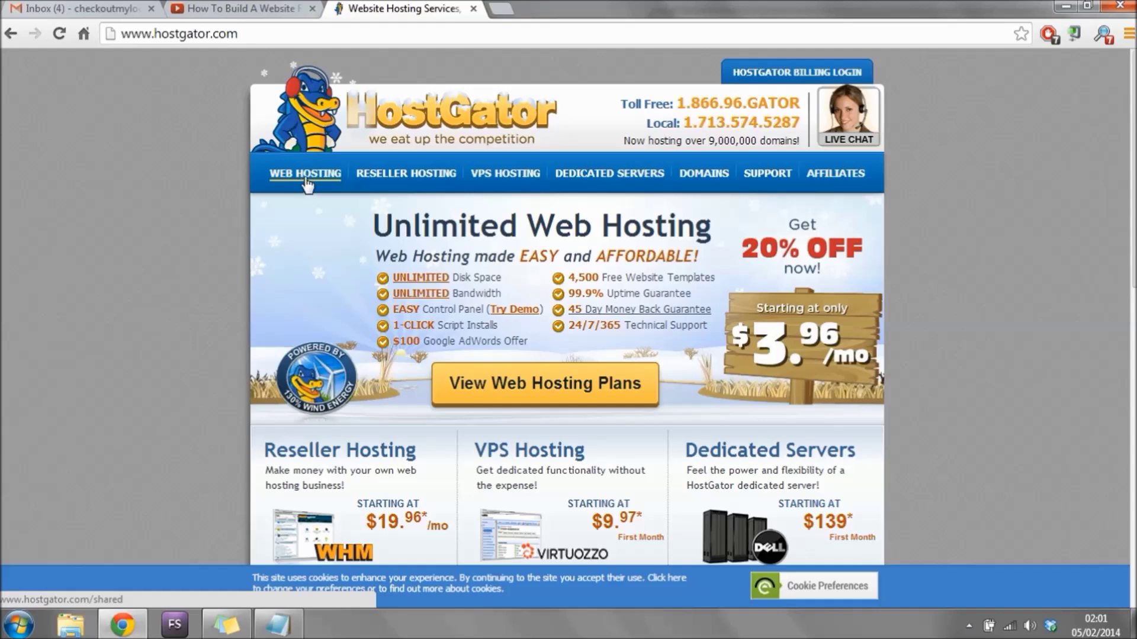
- Open HostGator's Web Hosting page and compare the Hatchling, Baby and Business plan features
left_click(306, 185)
scroll(801, 266, "down", 3)
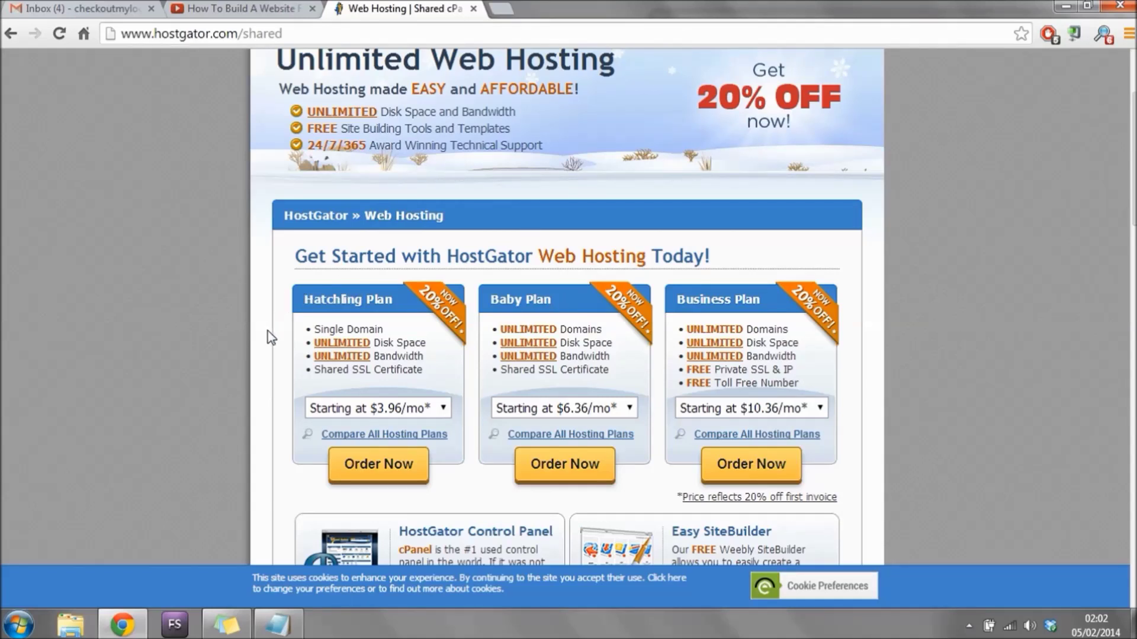
left_click_drag(384, 329, 314, 331)
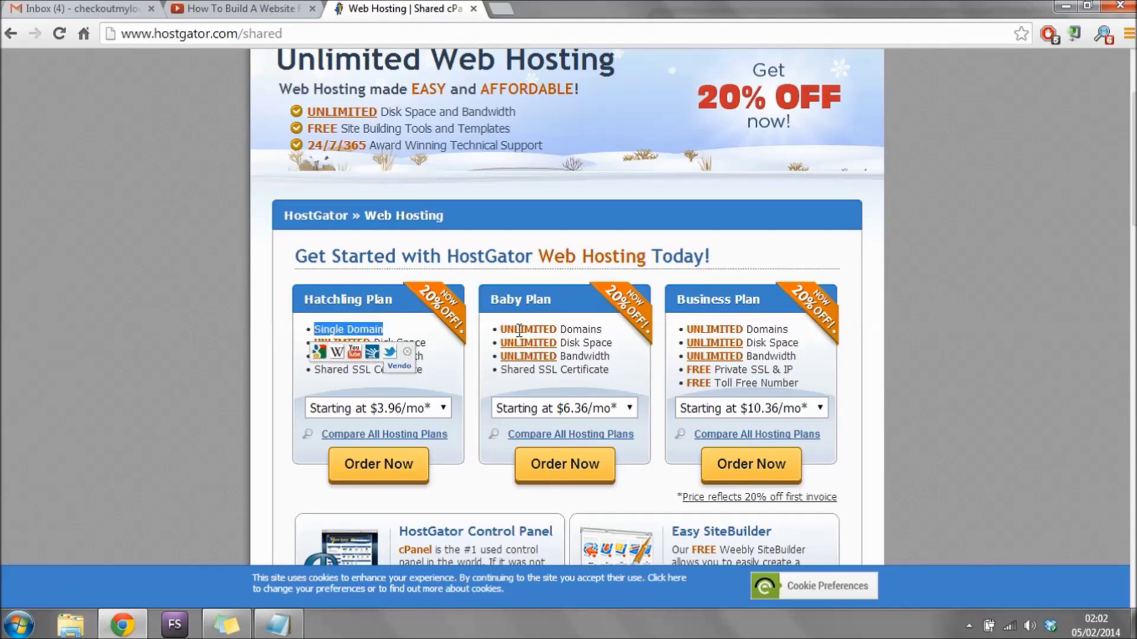
left_click_drag(605, 333, 613, 374)
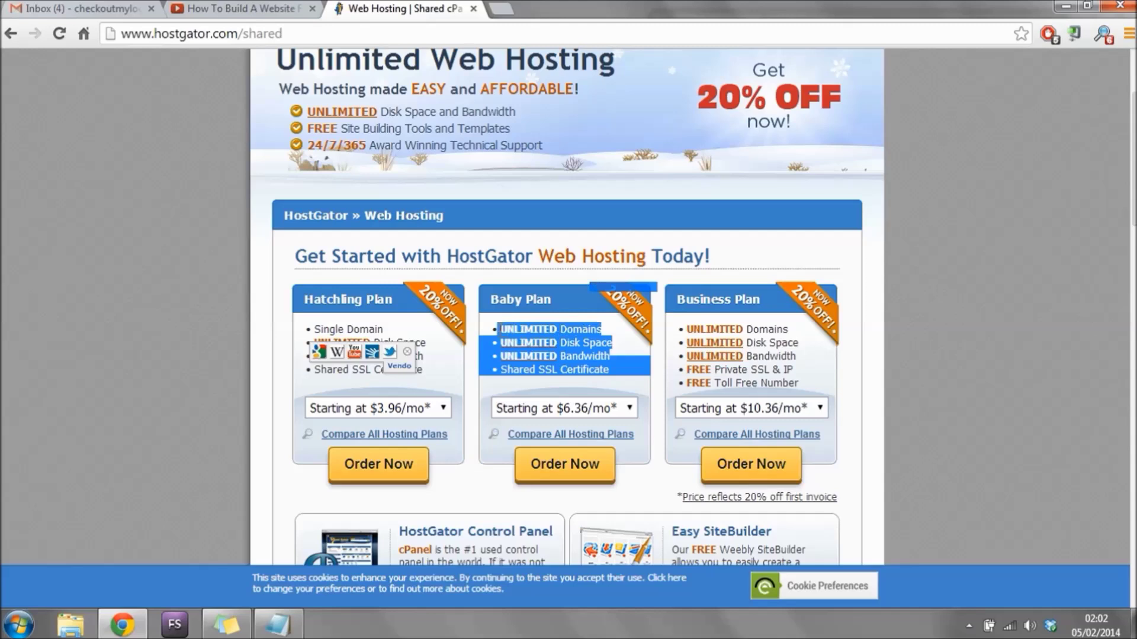
left_click(262, 351)
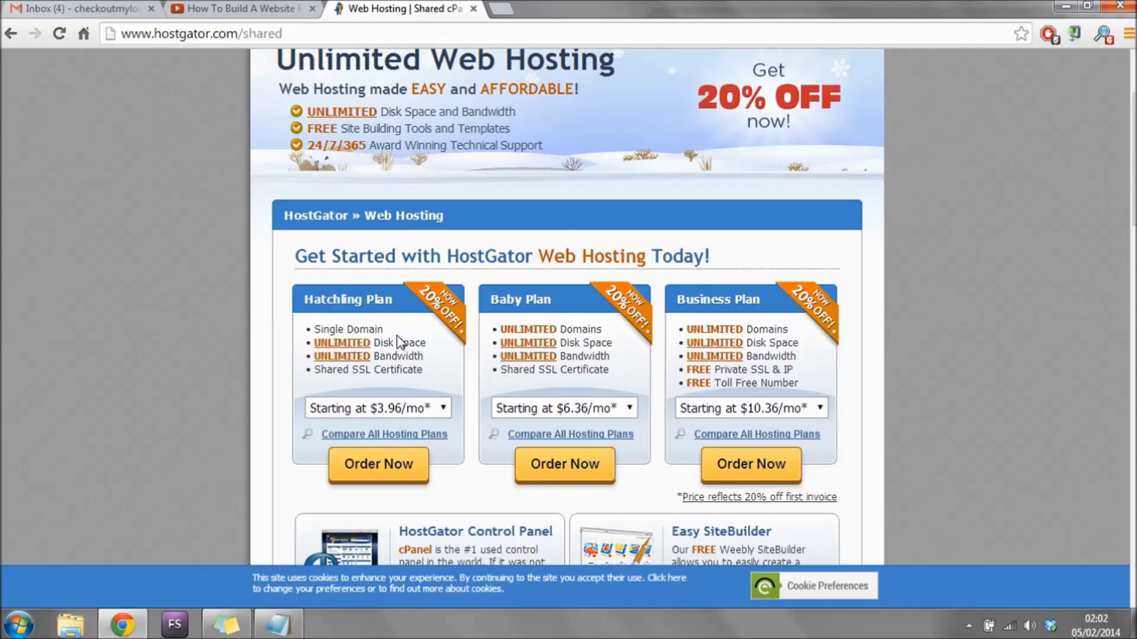
- Change the Hatchling Plan billing term to 'Monthly - $7.16/mo'
left_click(395, 408)
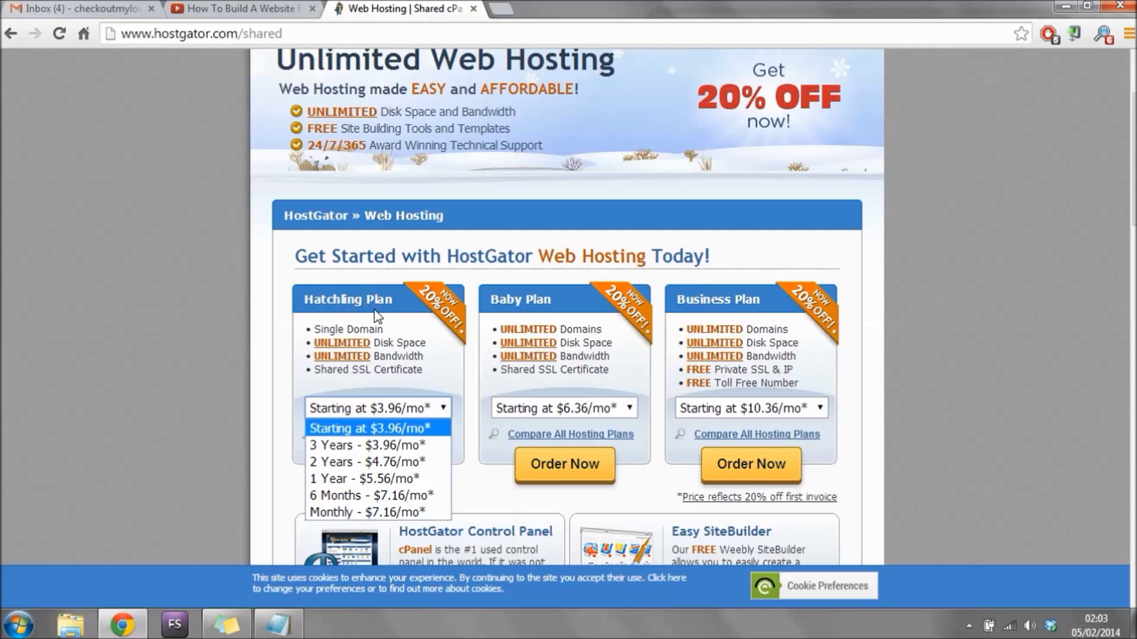
left_click(363, 513)
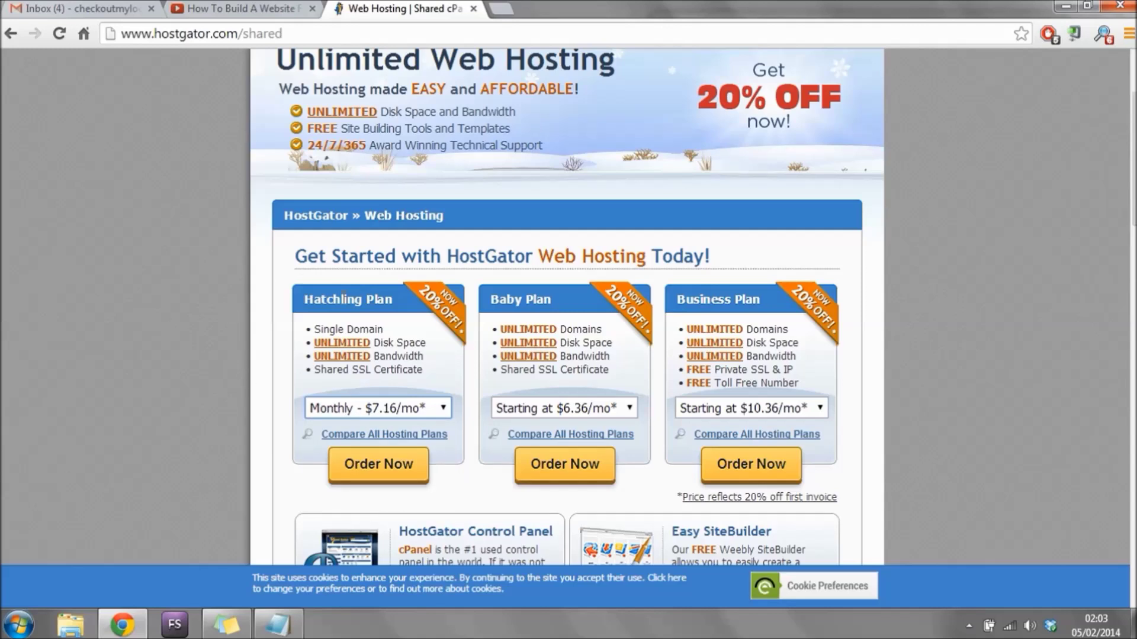
left_click(386, 413)
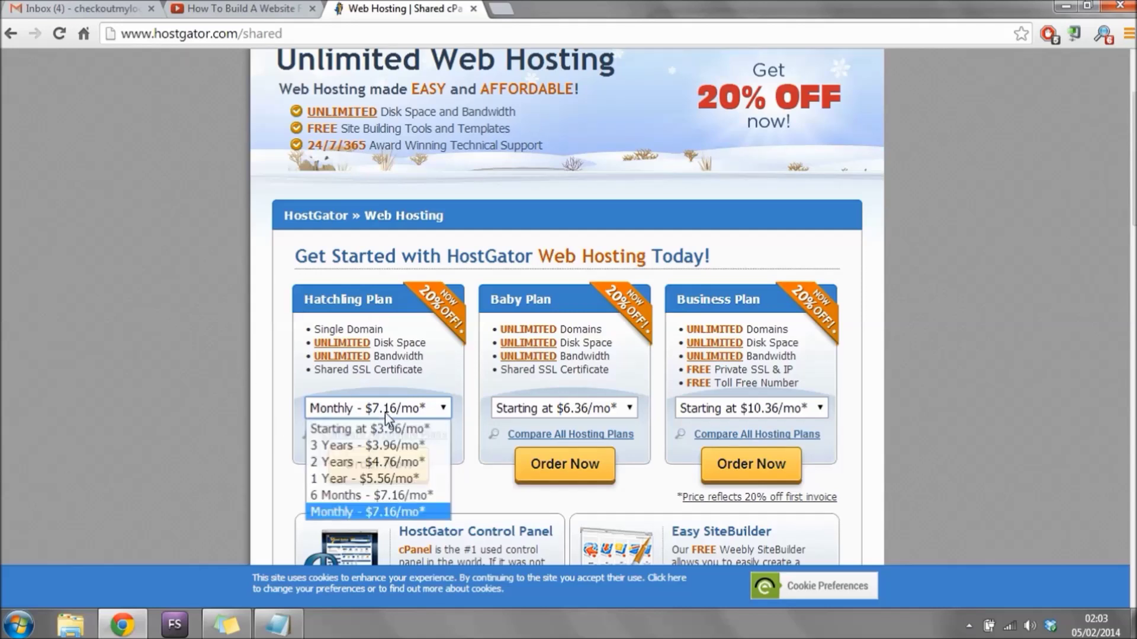
left_click(386, 413)
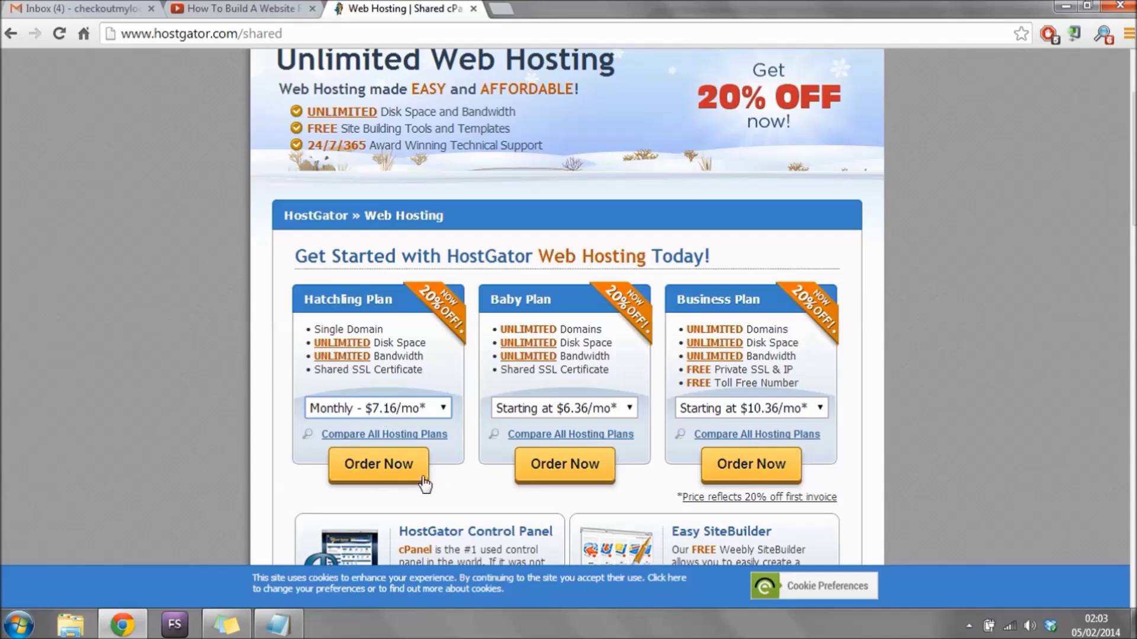
- Order the Hatchling plan and add the available domain promorockets.com with the .com extension
left_click(389, 467)
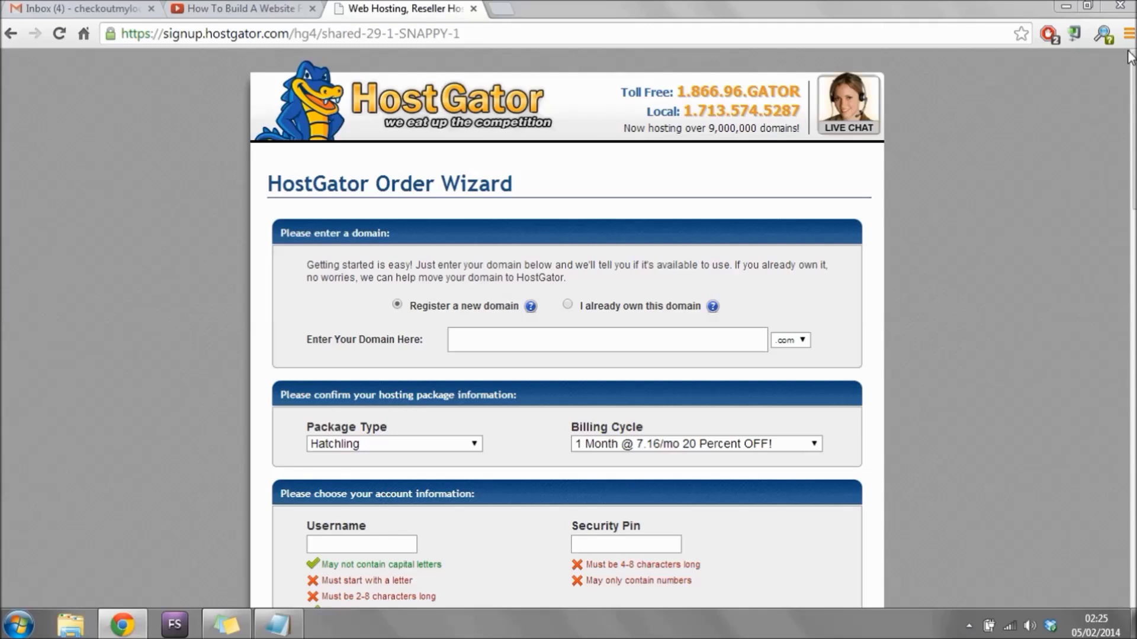
left_click(531, 338)
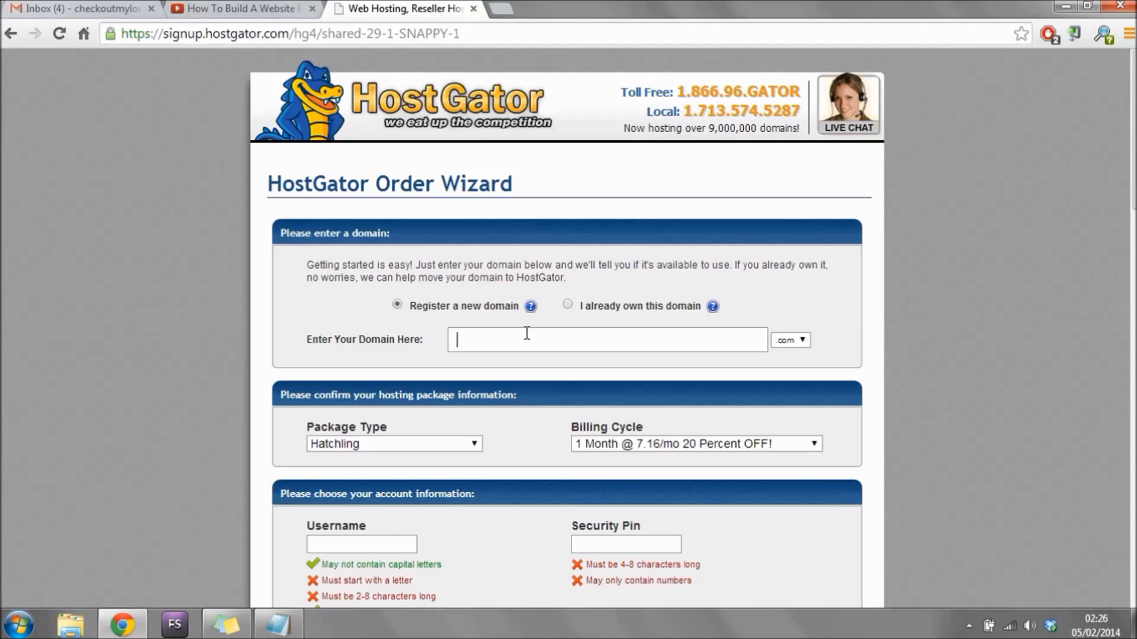
type("promorockets")
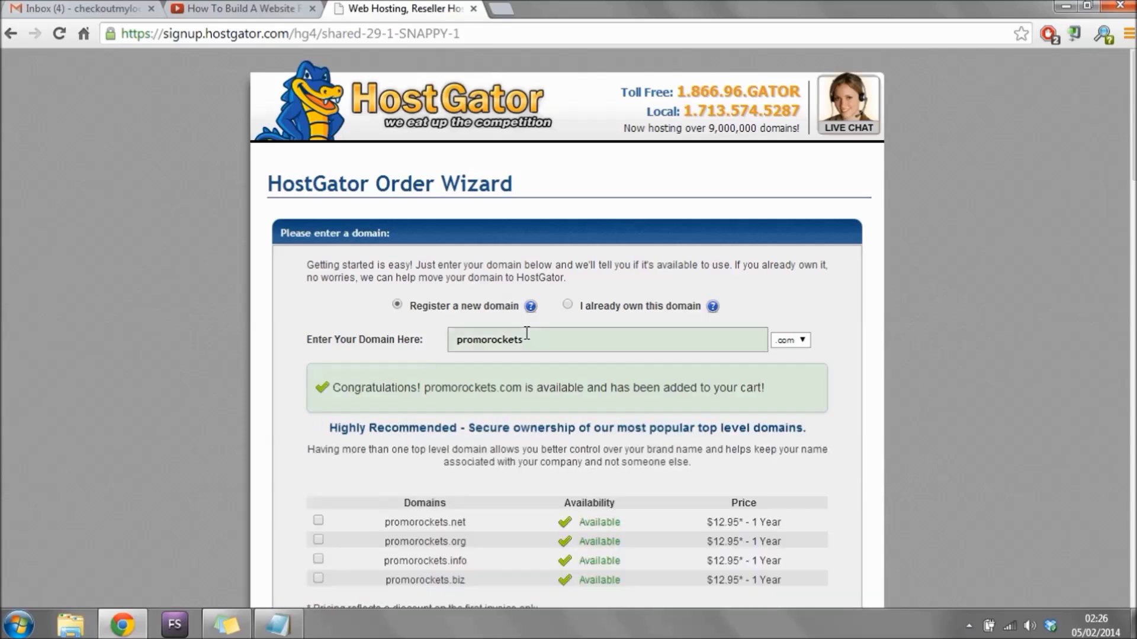
left_click_drag(340, 385, 670, 388)
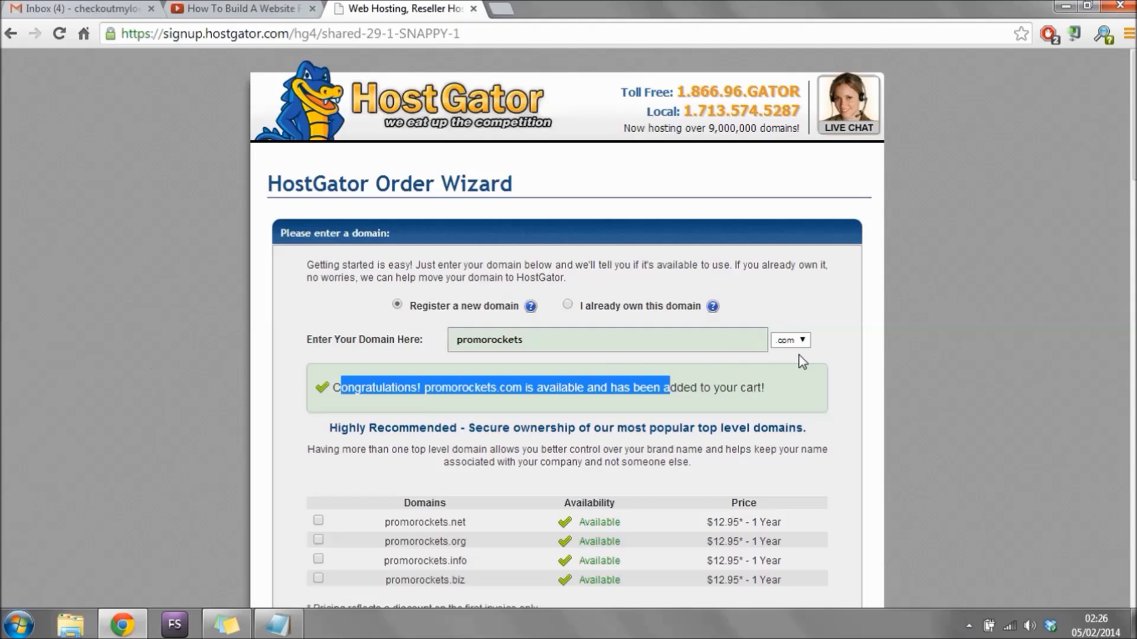
left_click(796, 337)
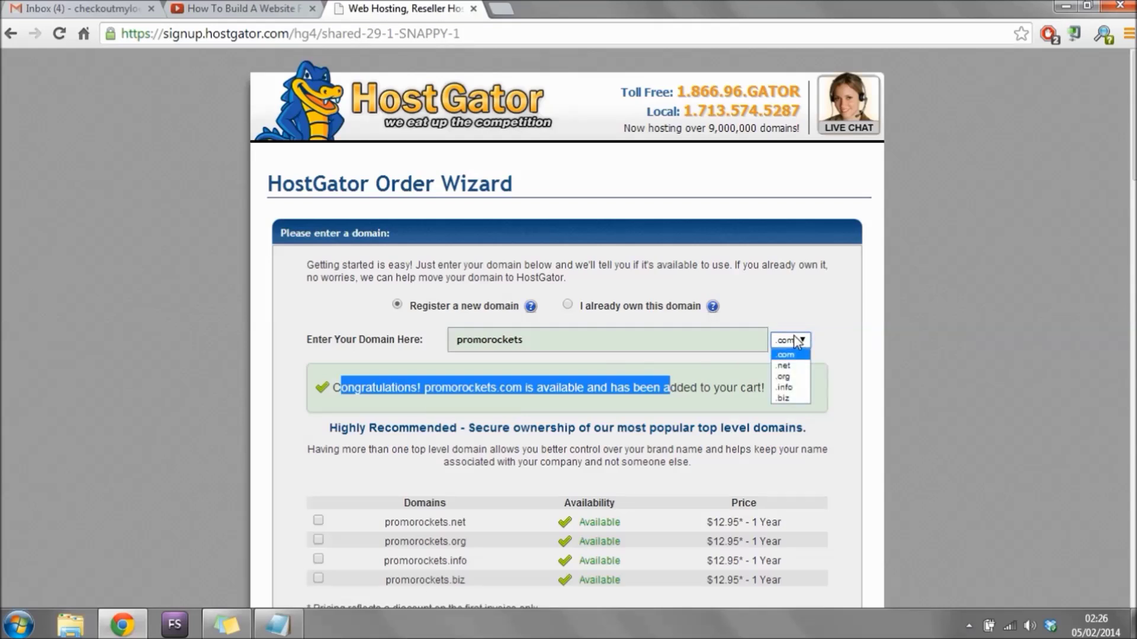
left_click(797, 356)
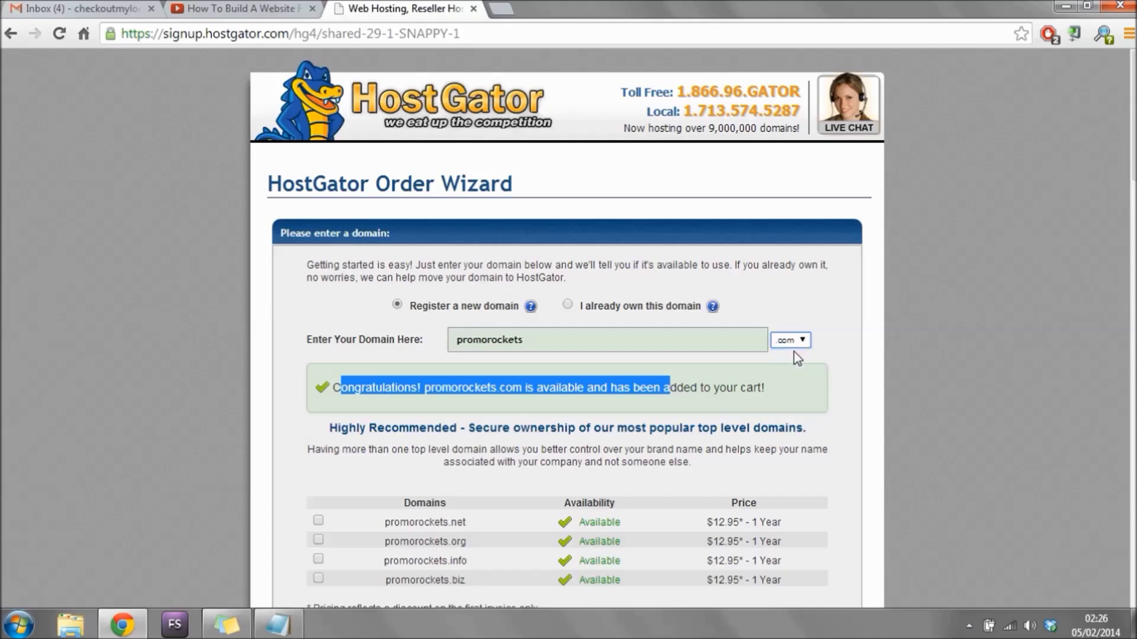
left_click(856, 355)
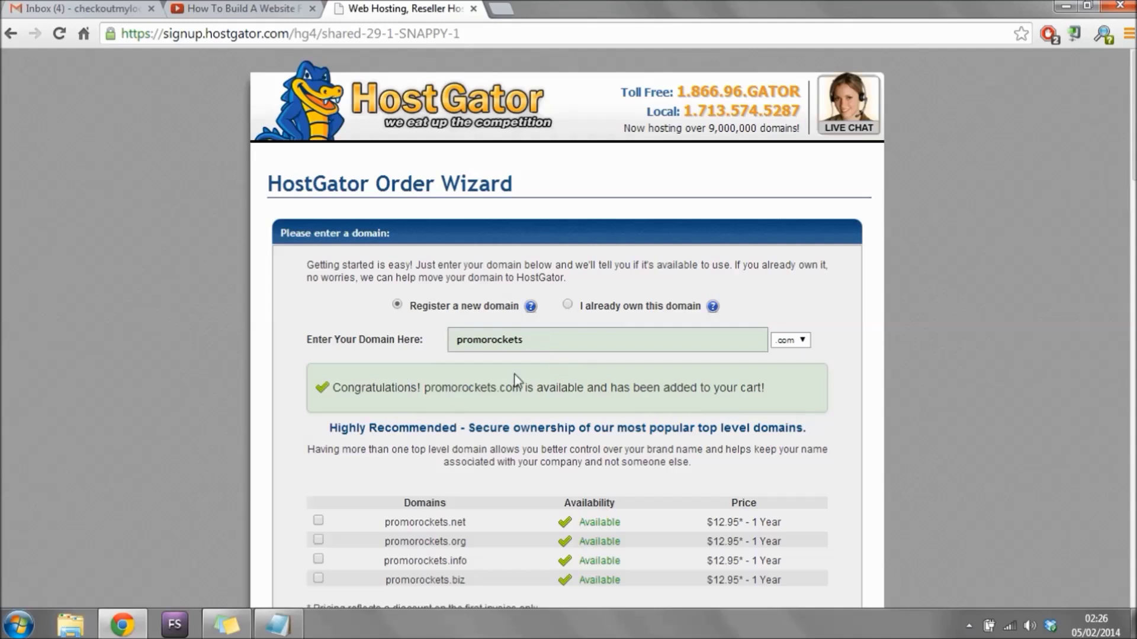
left_click_drag(561, 338, 421, 344)
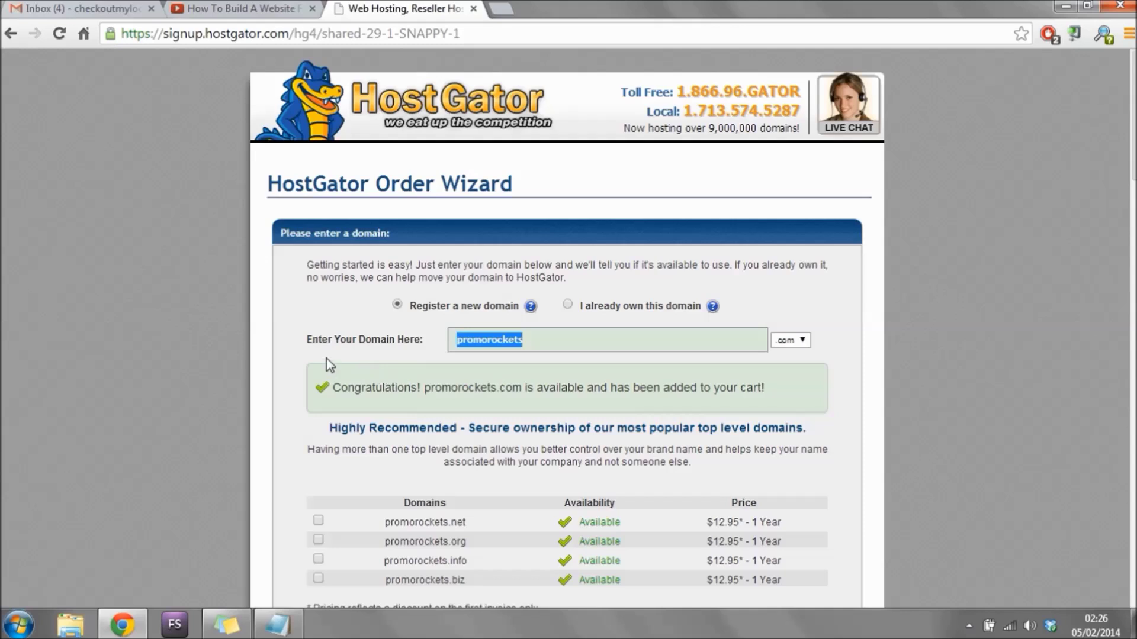
left_click(325, 335)
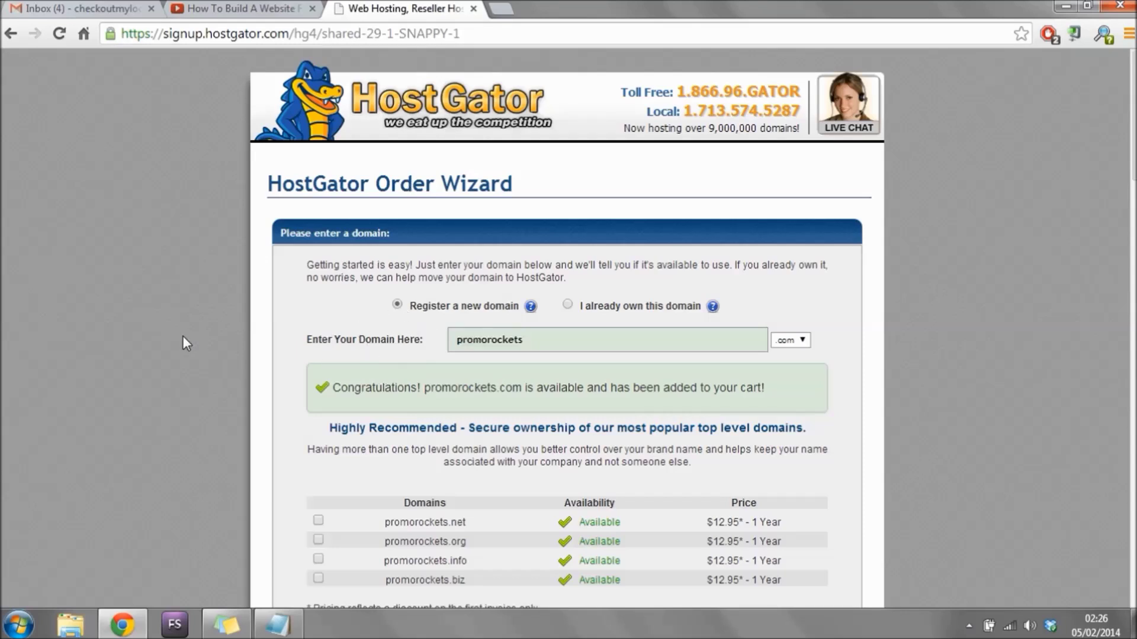
- Scroll down the order form past the suggested extra domains
scroll(180, 336, "down", 3)
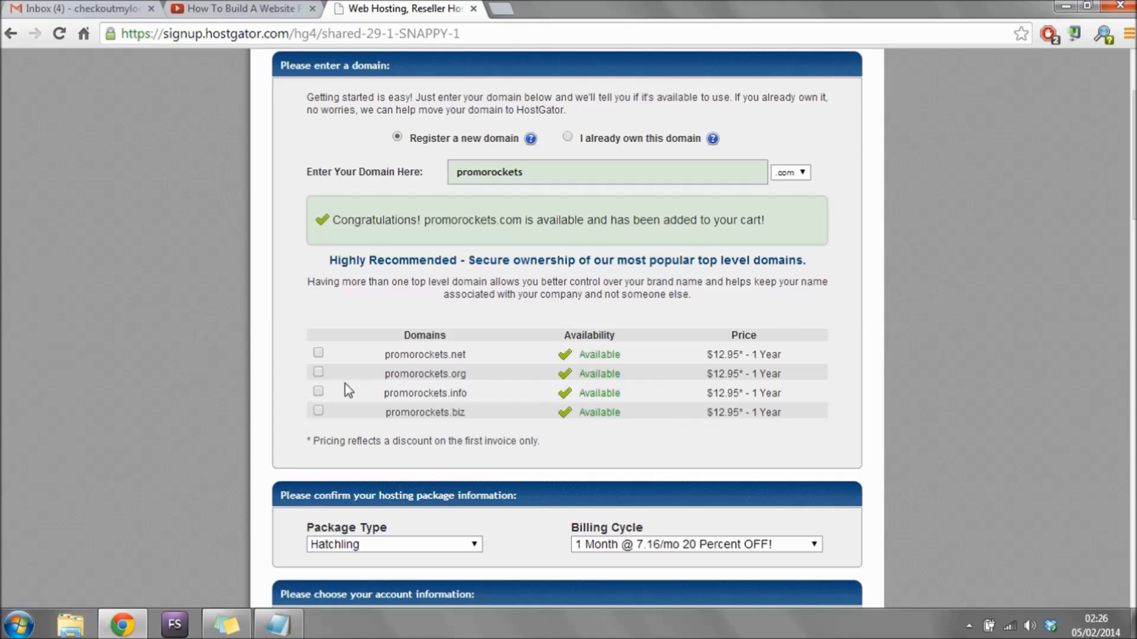
left_click_drag(390, 355, 482, 413)
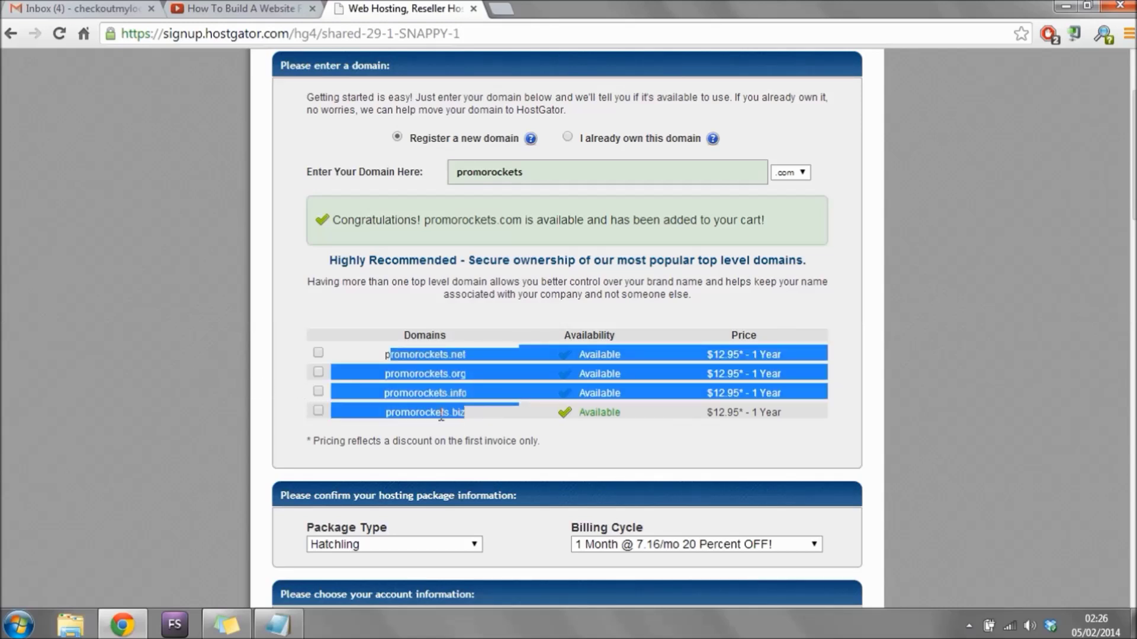
left_click(183, 434)
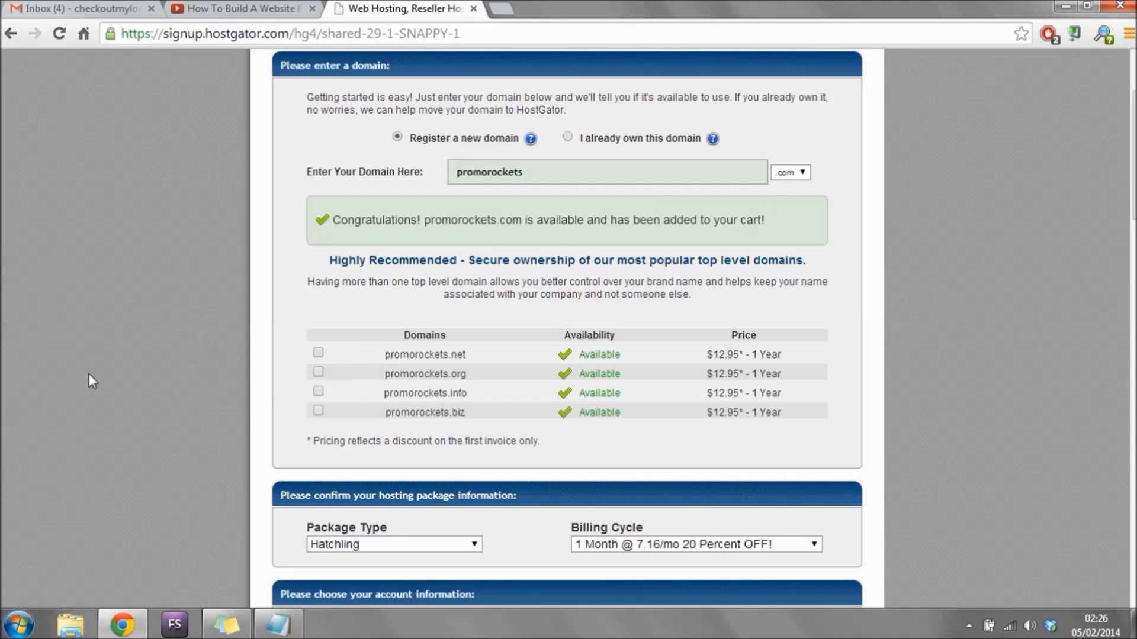
scroll(88, 374, "down", 4)
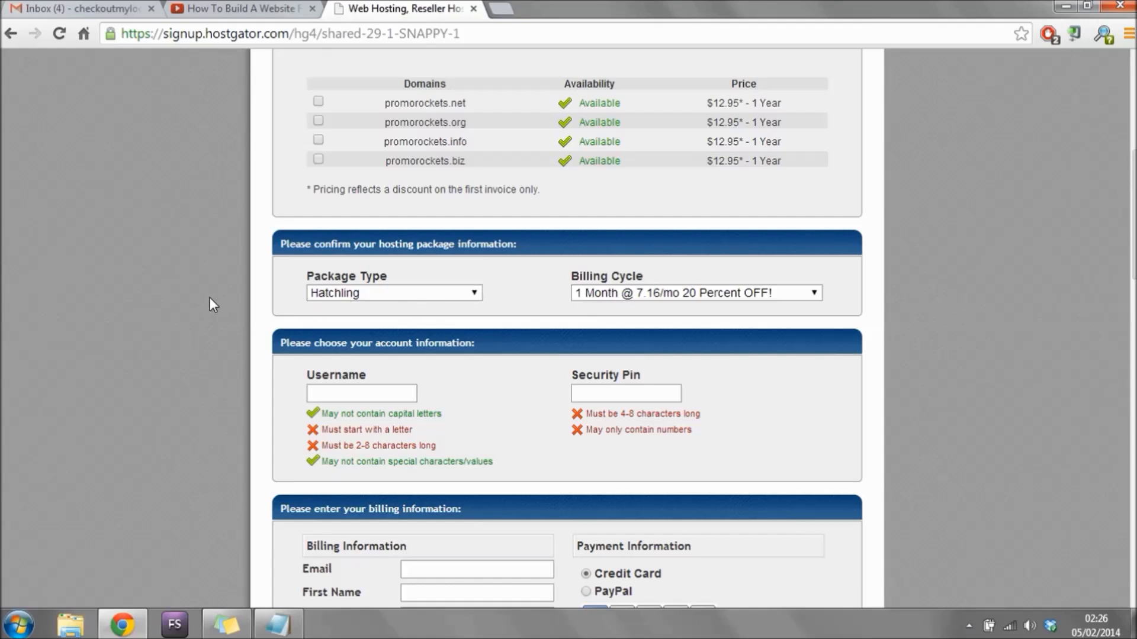
scroll(198, 294, "down", 4)
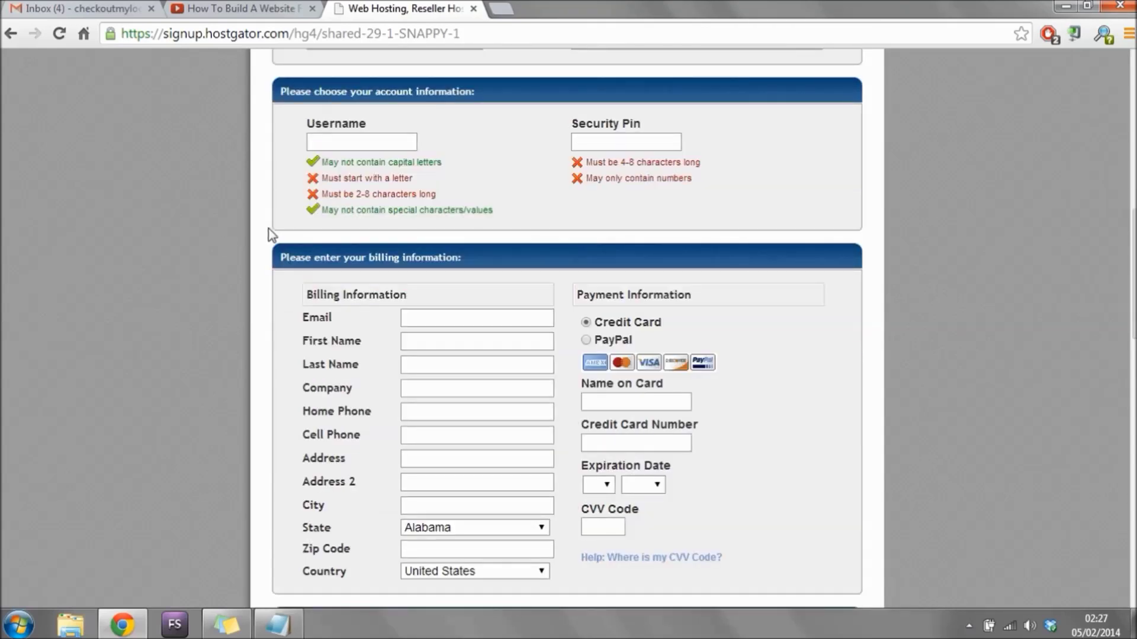
- Select PayPal as the payment method, then switch back to Credit Card
left_click(665, 144)
scroll(358, 382, "down", 1)
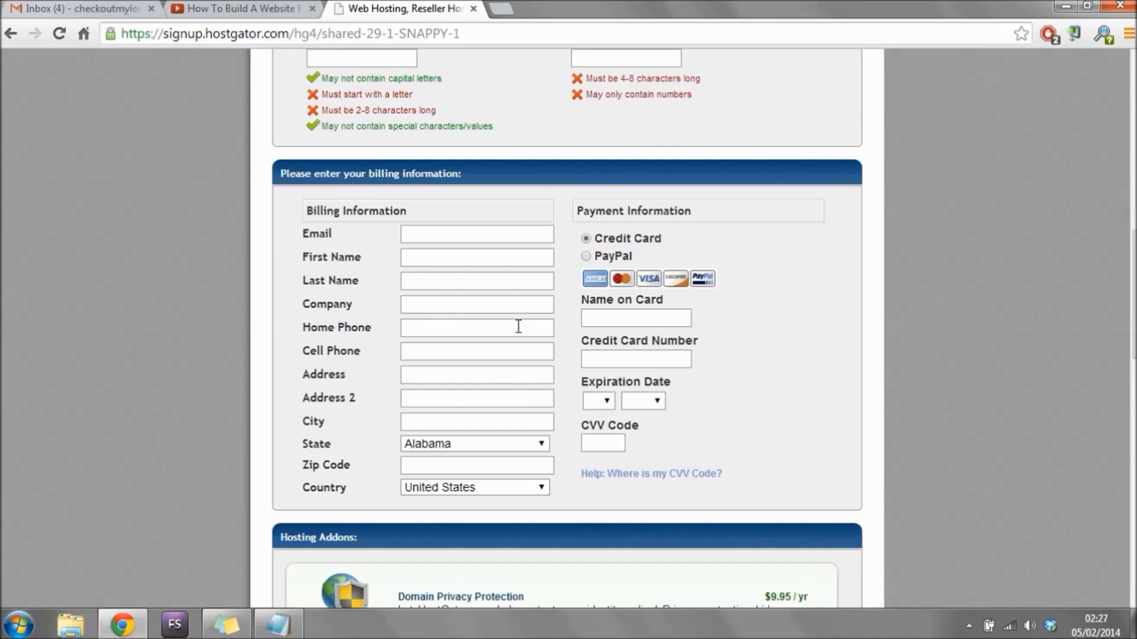
left_click(586, 255)
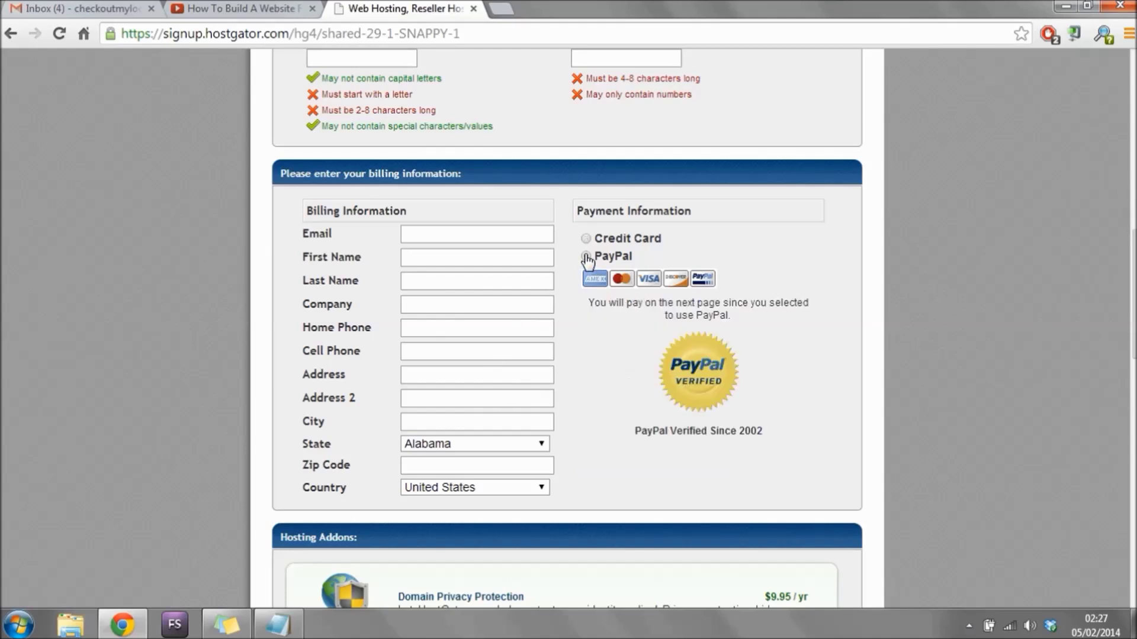
left_click(585, 241)
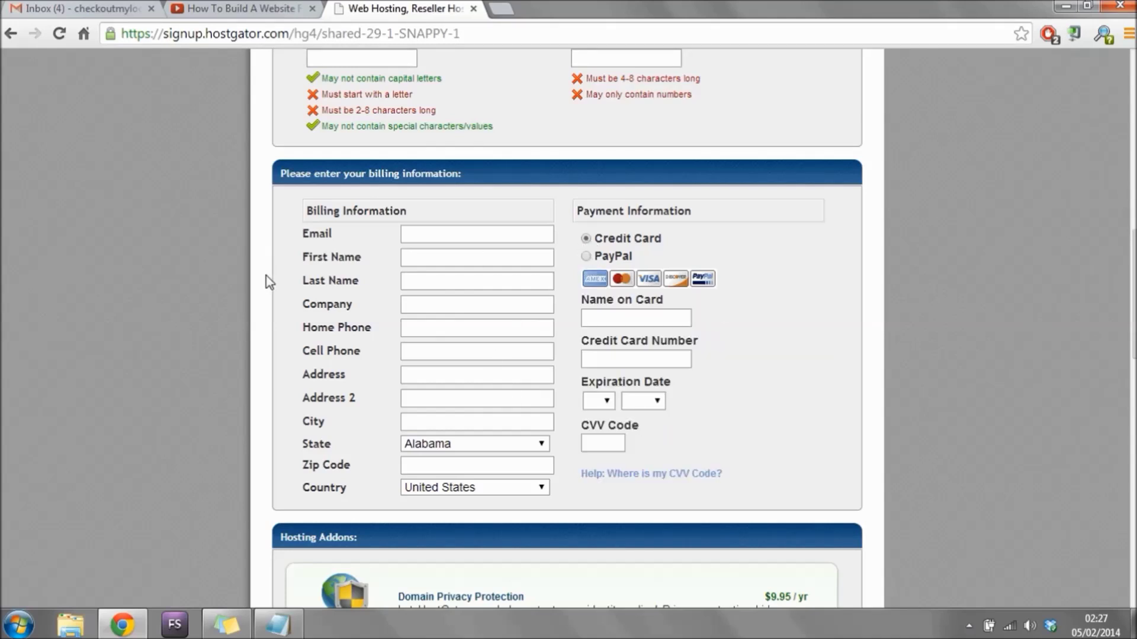
scroll(240, 299, "down", 5)
- Untick the Domain Privacy Protection, SiteLock and CodeGuard hosting add-ons
scroll(223, 299, "down", 1)
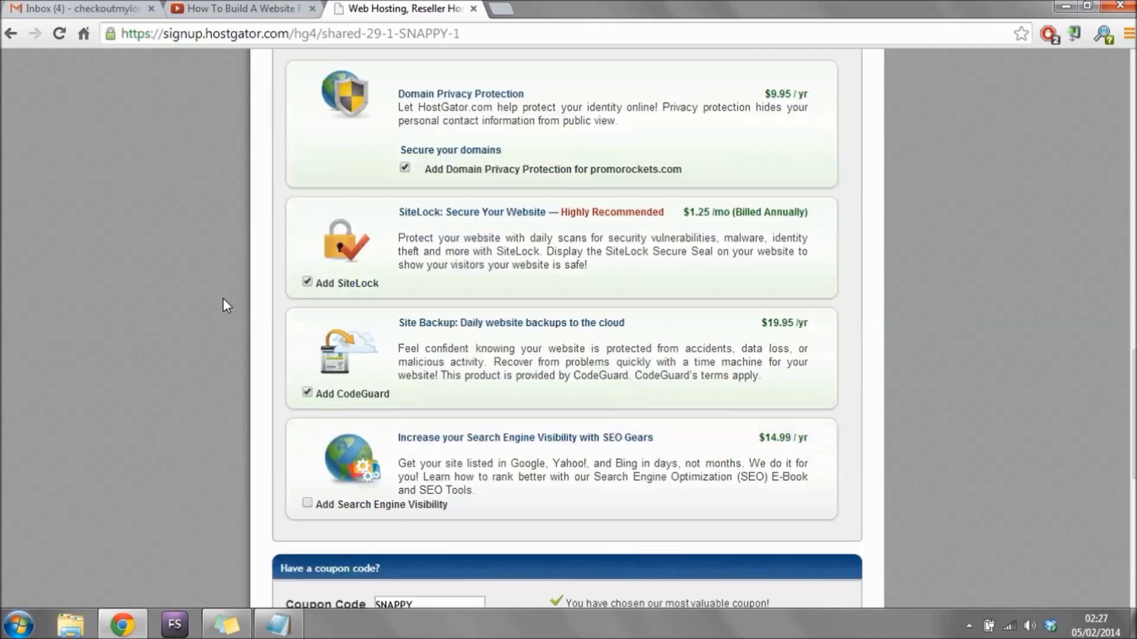
scroll(191, 301, "up", 1)
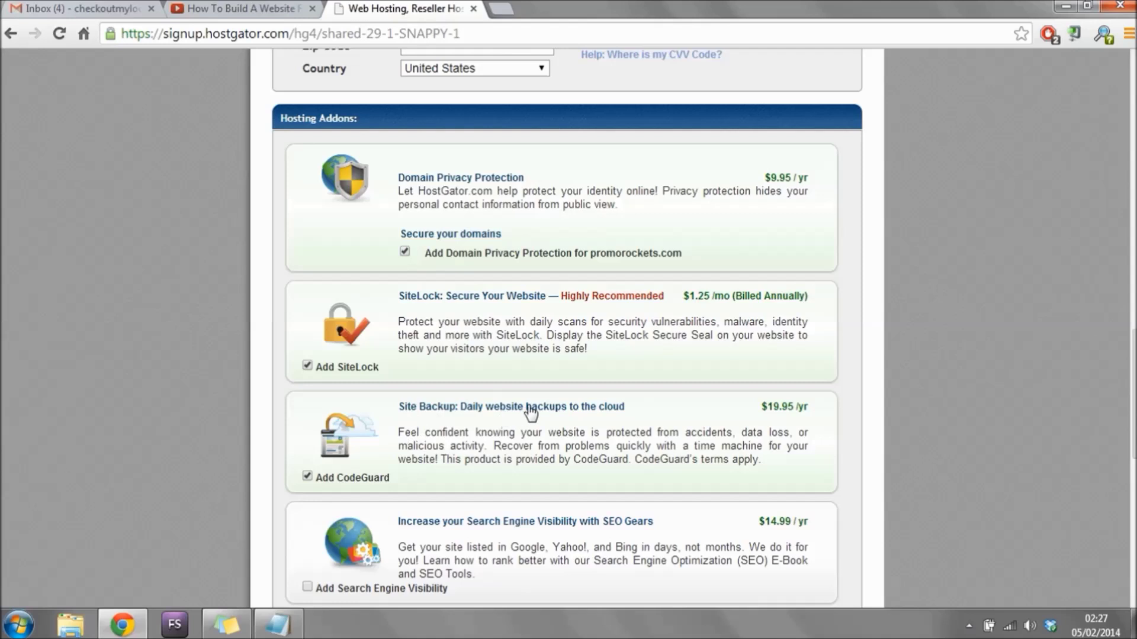
left_click(405, 253)
left_click(307, 365)
left_click(307, 478)
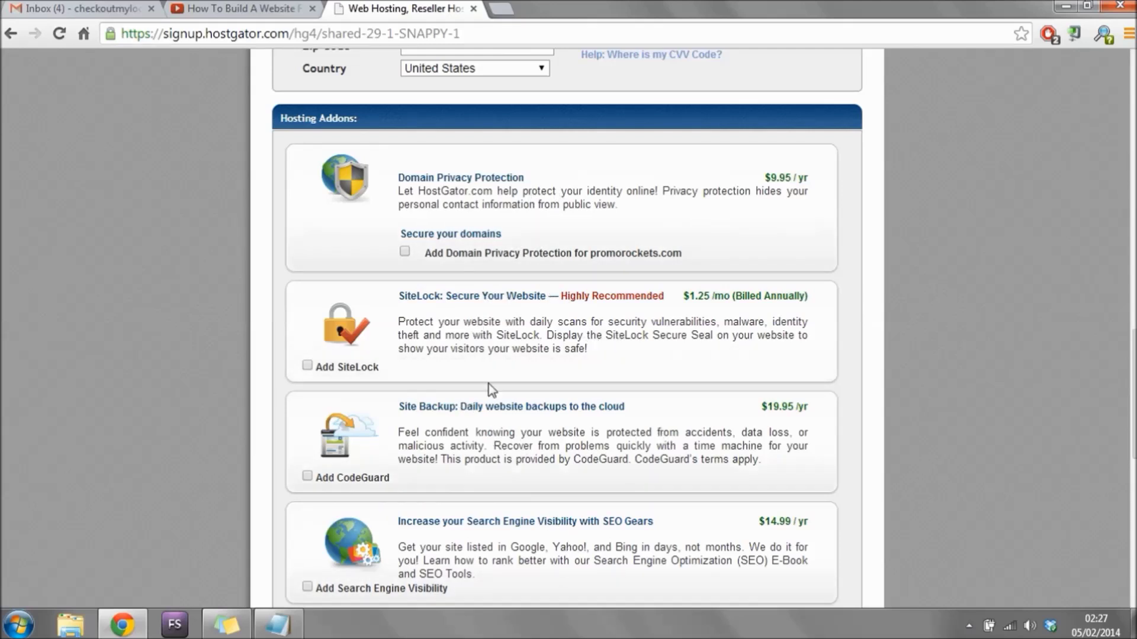
left_click(405, 252)
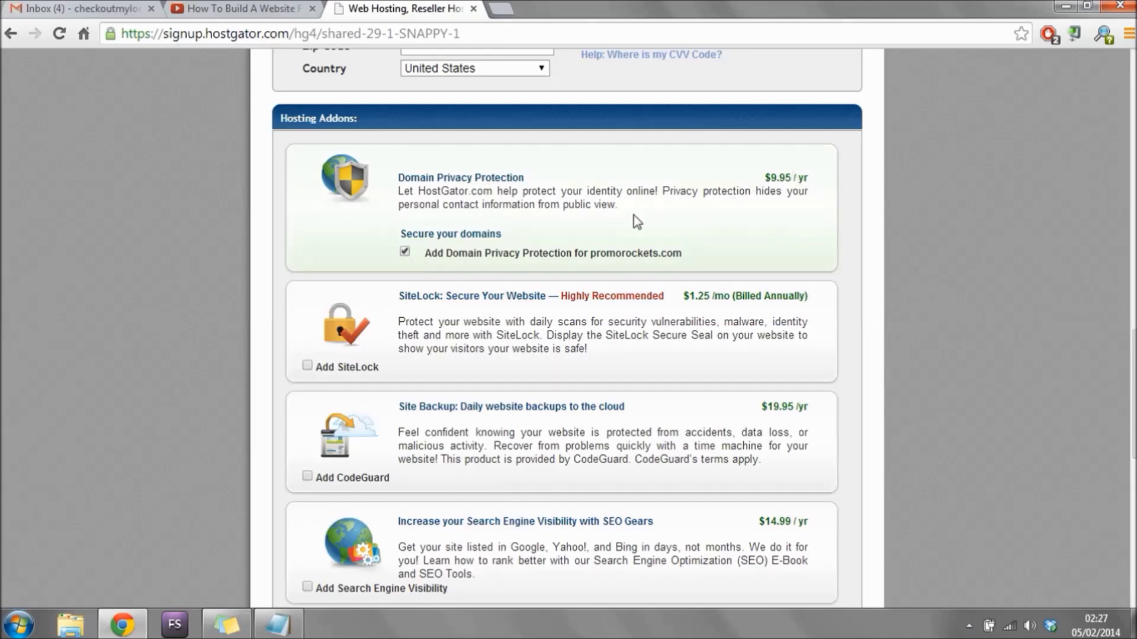
left_click(403, 252)
scroll(292, 255, "down", 1)
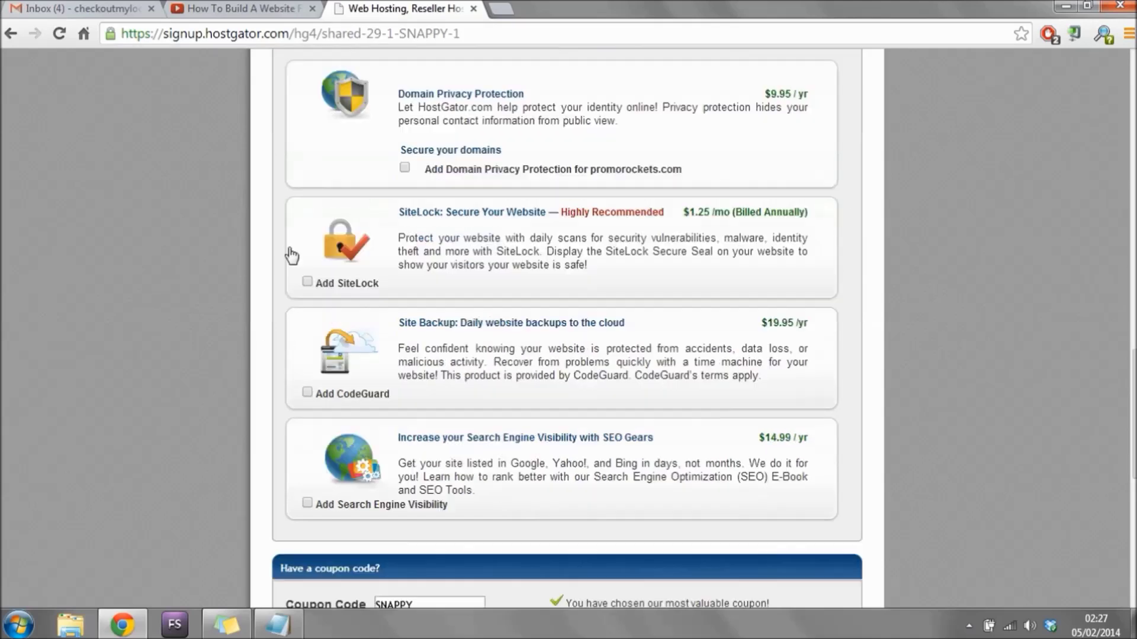
scroll(291, 256, "down", 5)
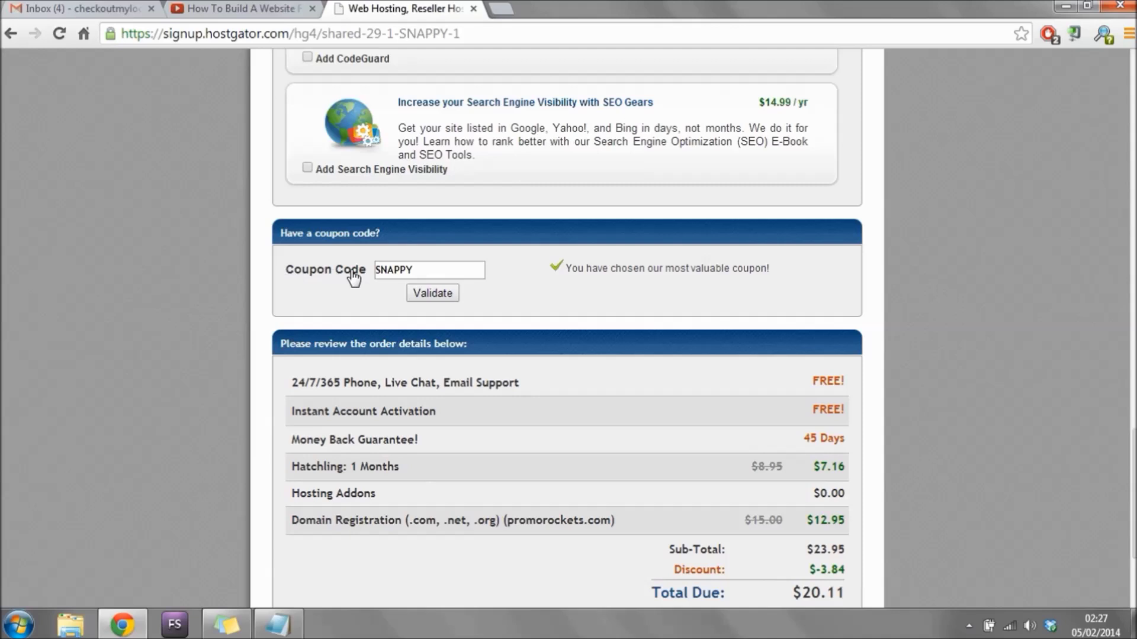
- Replace the SNAPPY coupon with WORDPRESS1HOST and validate it
scroll(703, 386, "down", 1)
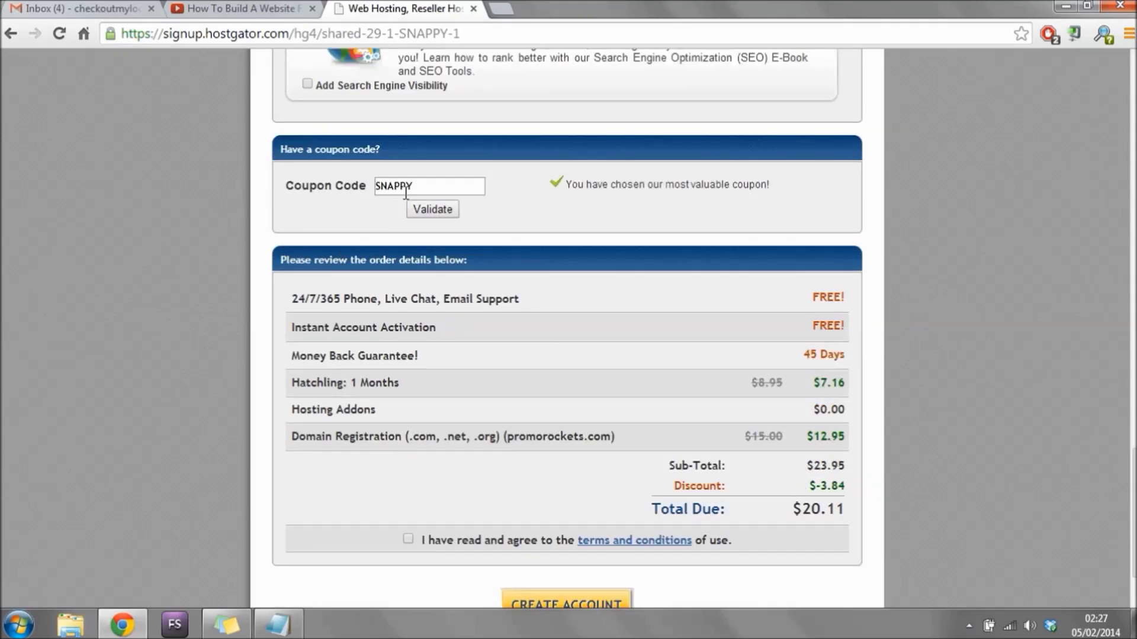
left_click_drag(415, 187, 325, 193)
type("WORDPRESS1HOST")
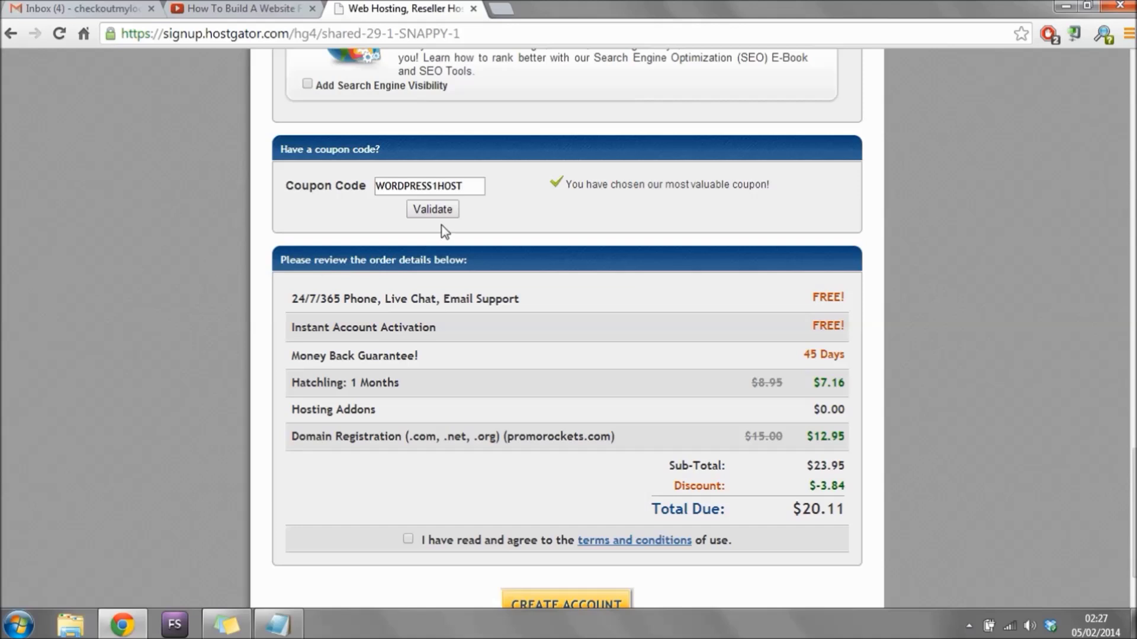
left_click(448, 213)
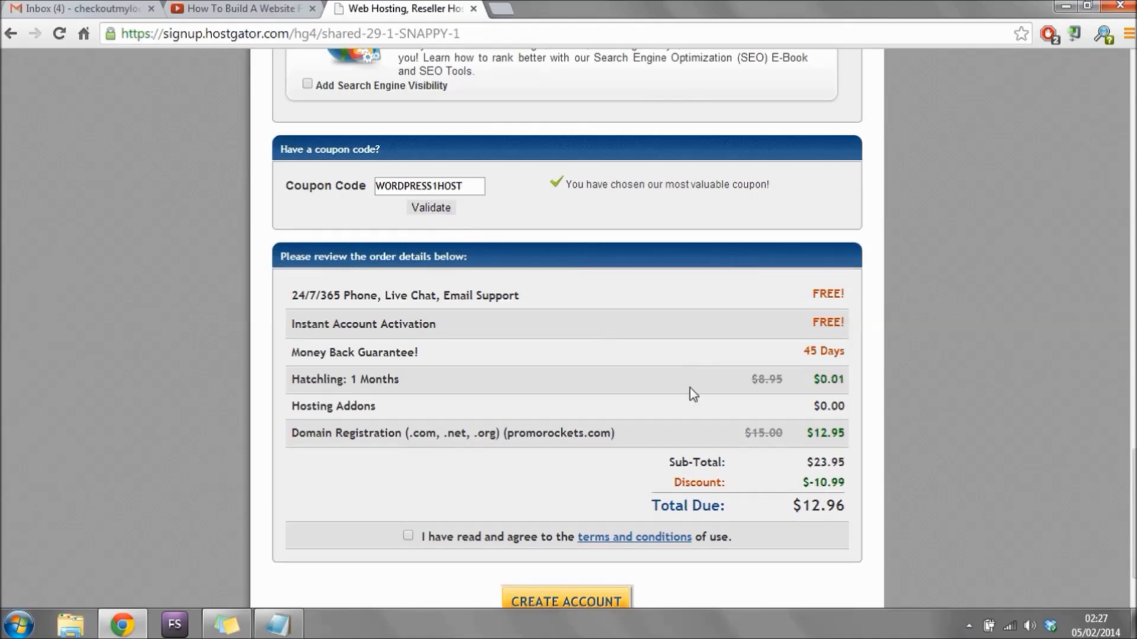
- Check that Hatchling costs $0.01, accept the terms, and confirm the $12.96 total
left_click_drag(848, 382, 814, 379)
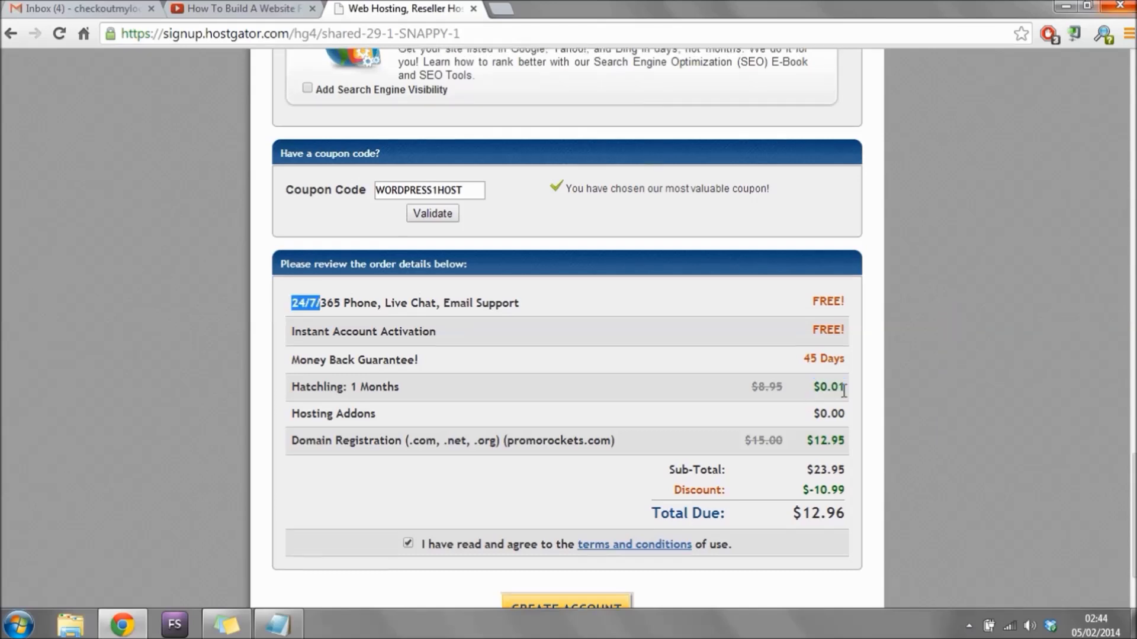
left_click(849, 403)
left_click_drag(756, 513, 846, 510)
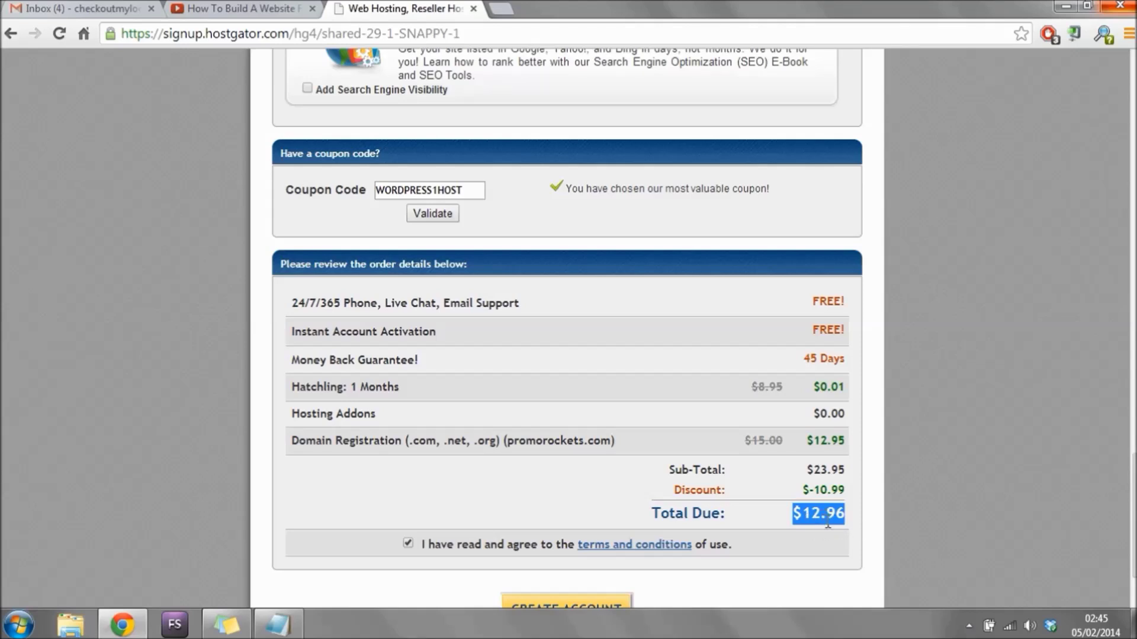
left_click(835, 514)
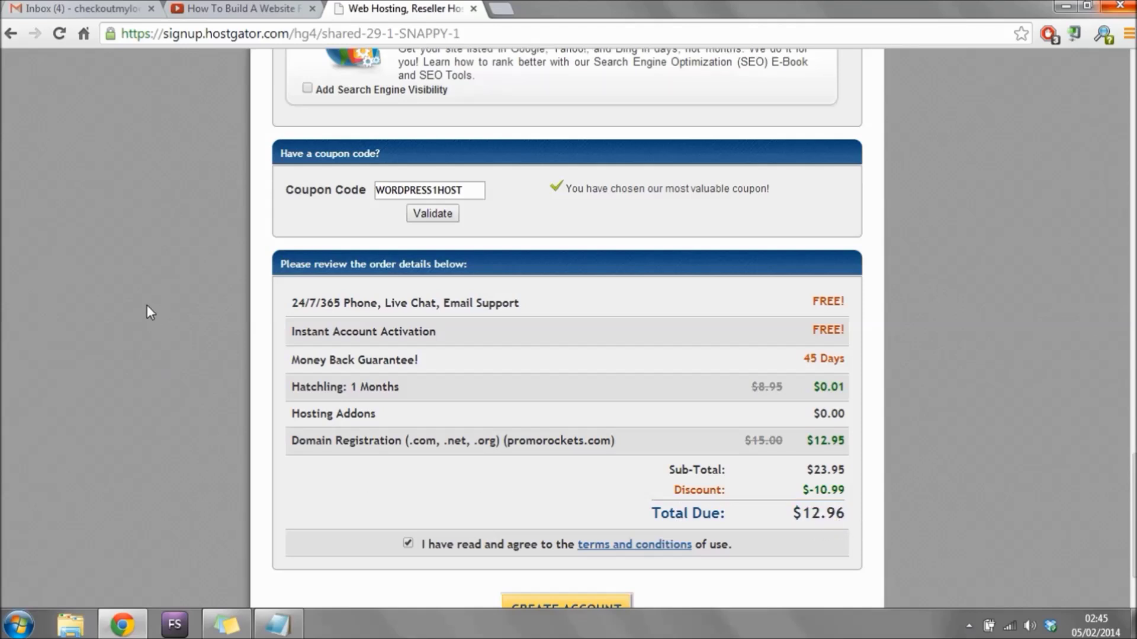
- Highlight the money-back guarantee and 24/7/365 support lines on the order page
left_click_drag(288, 361, 858, 359)
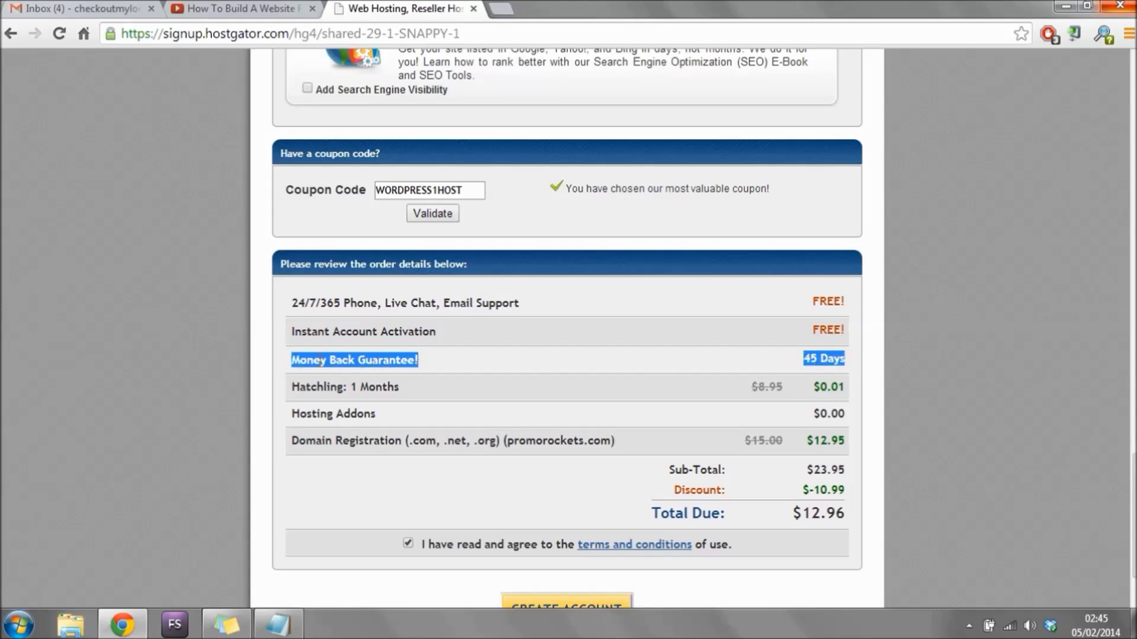
left_click_drag(355, 303, 526, 308)
left_click_drag(292, 303, 301, 304)
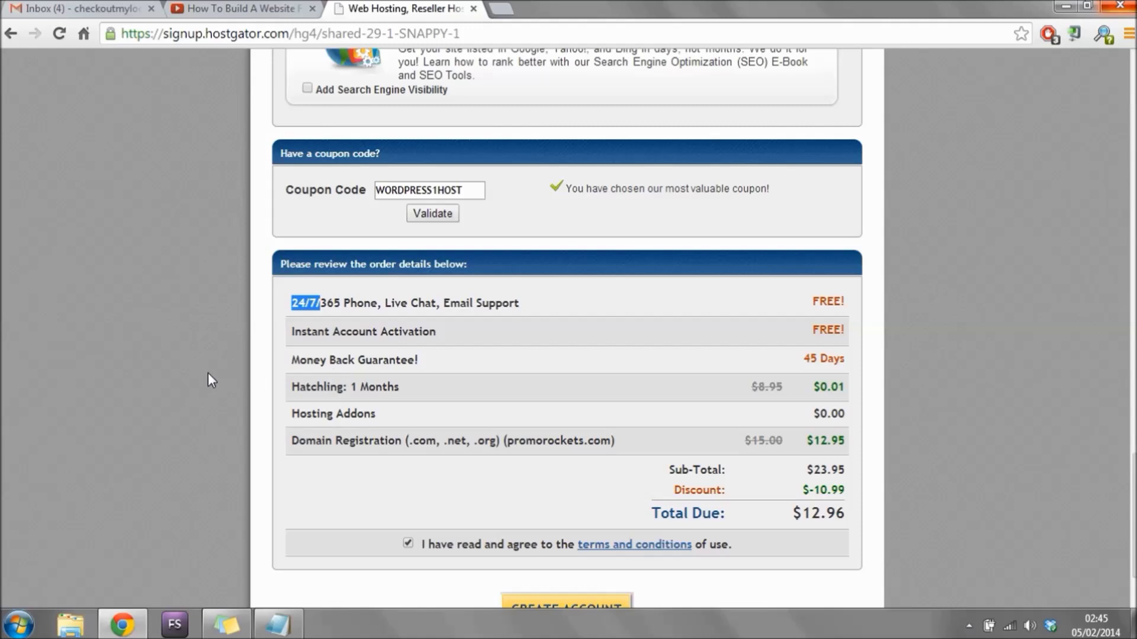
left_click_drag(341, 303, 285, 306)
left_click(230, 337)
scroll(595, 353, "down", 2)
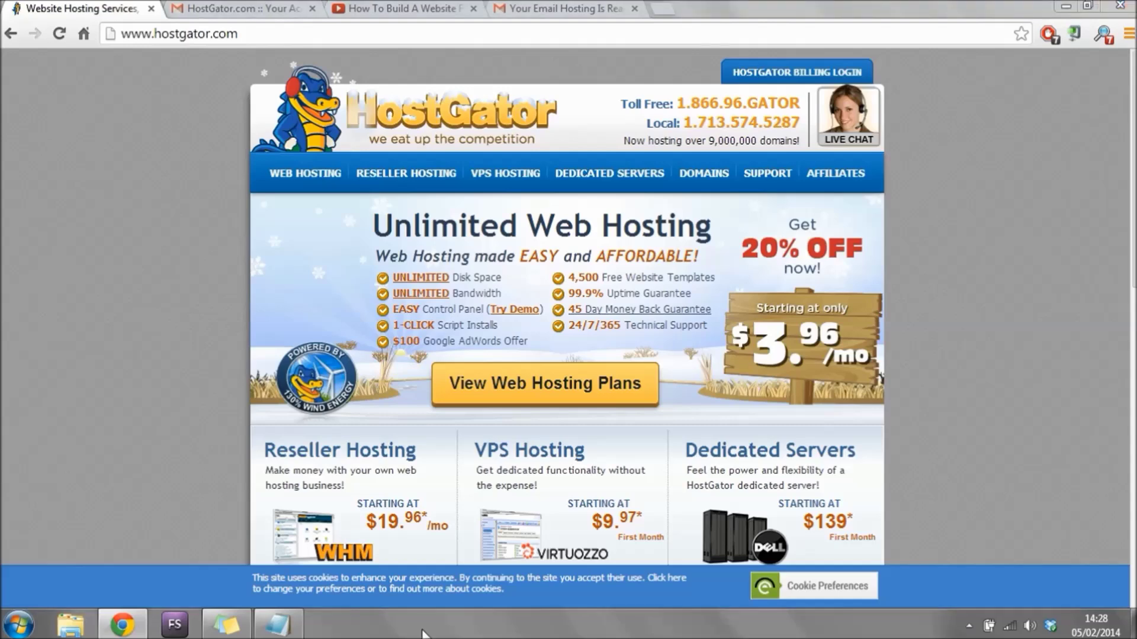
- Close the Website Hosting Services tab to reveal HostGator's account info email
left_click(151, 9)
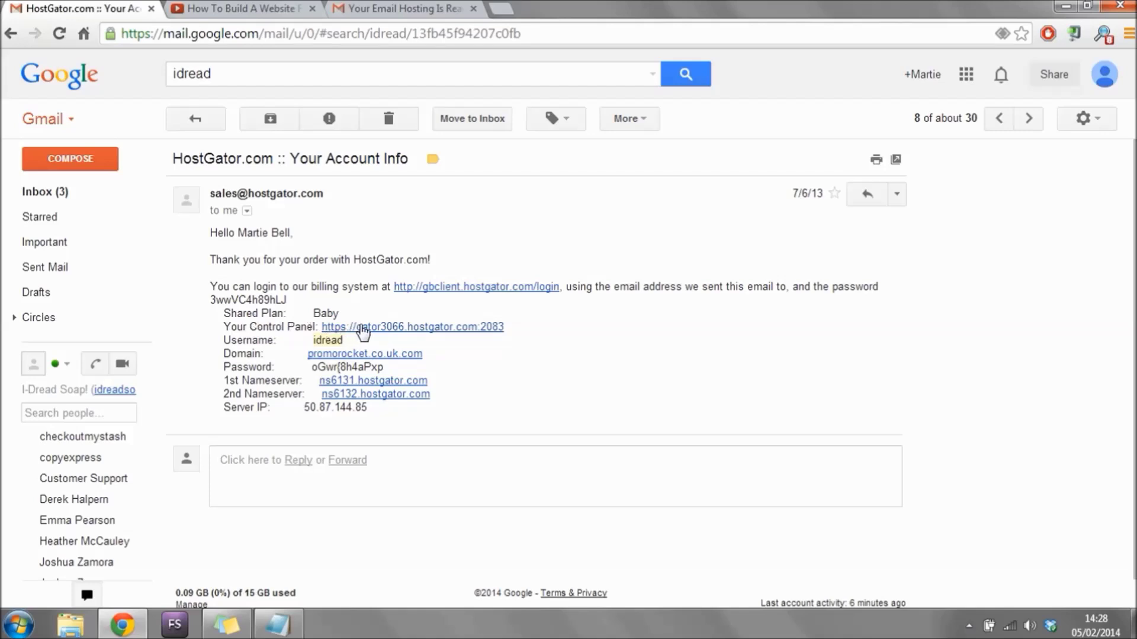
- Open the cPanel login from the email and transfer the account username into it
left_click(367, 329)
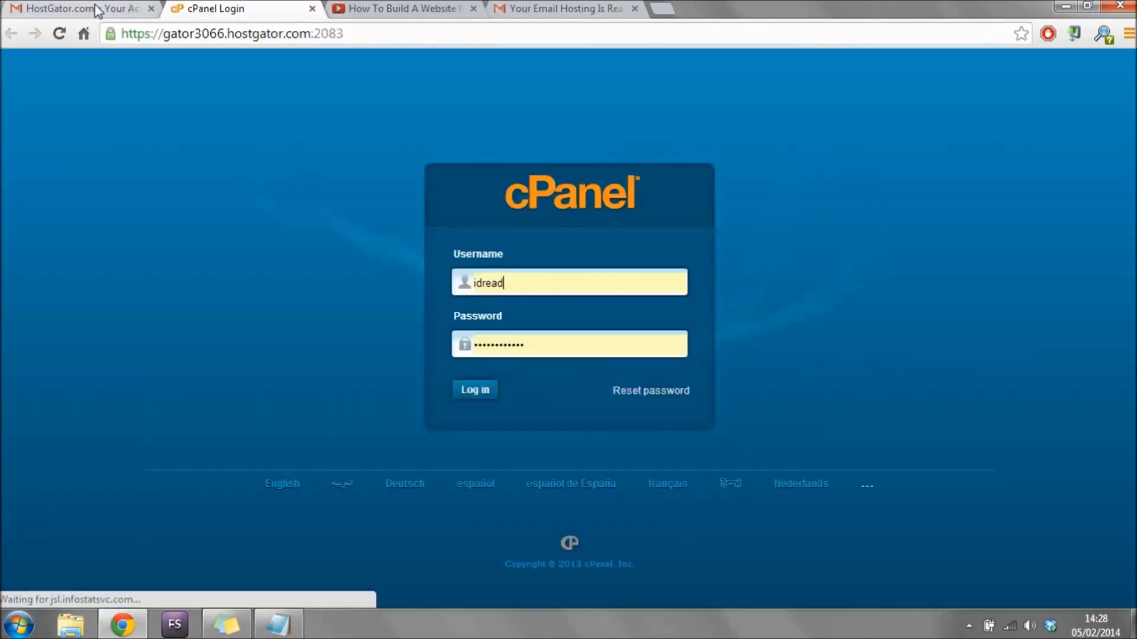
left_click(97, 9)
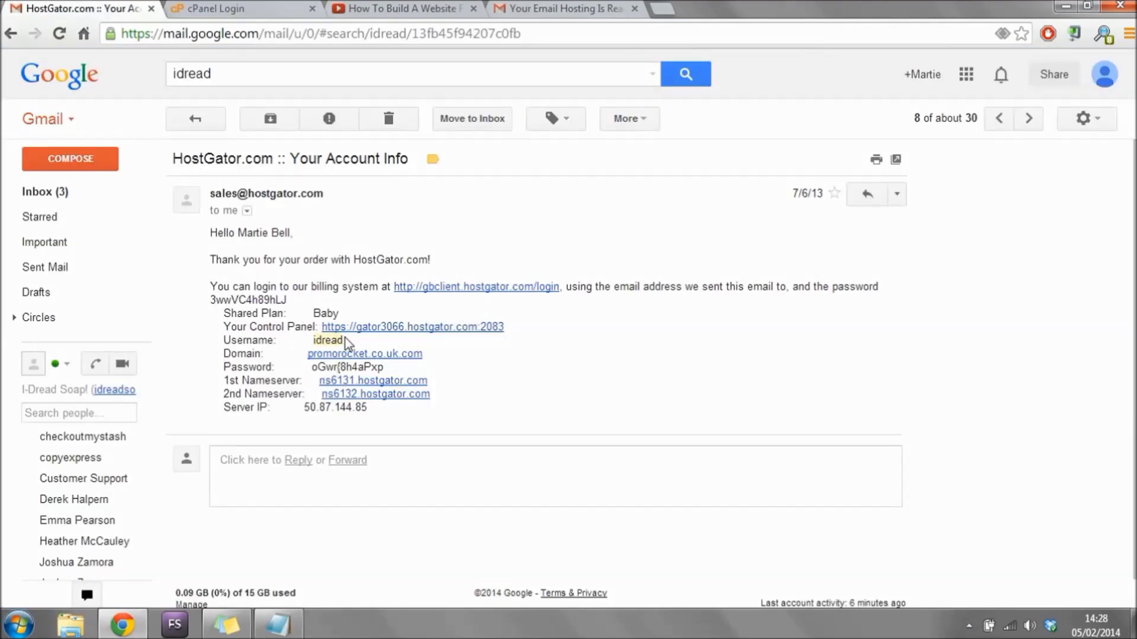
left_click_drag(319, 338, 312, 339)
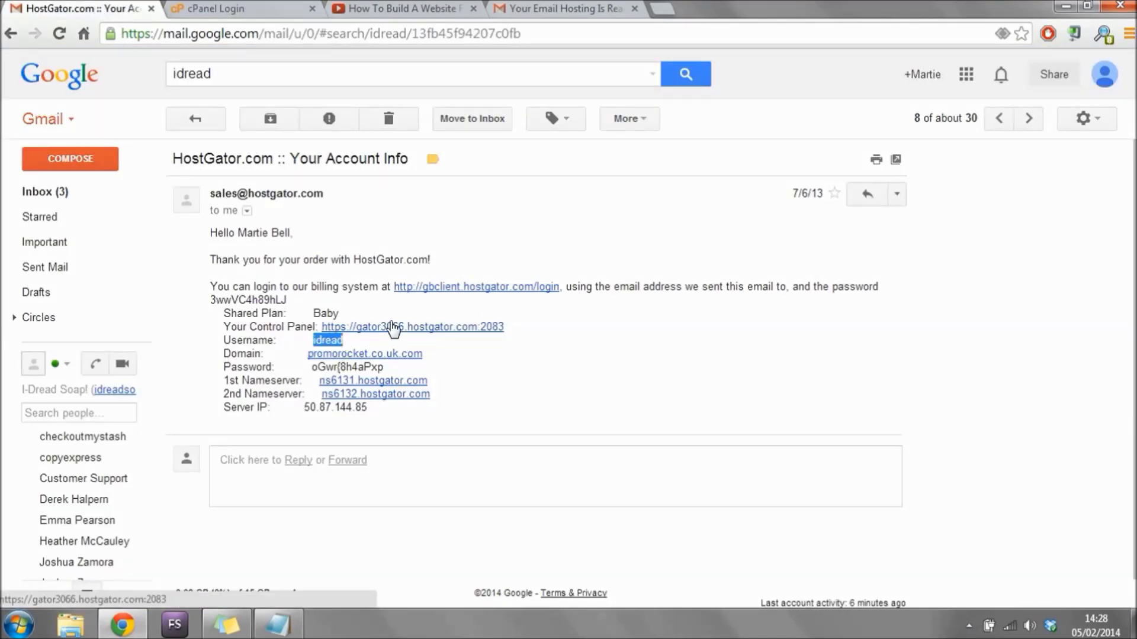
left_click(201, 9)
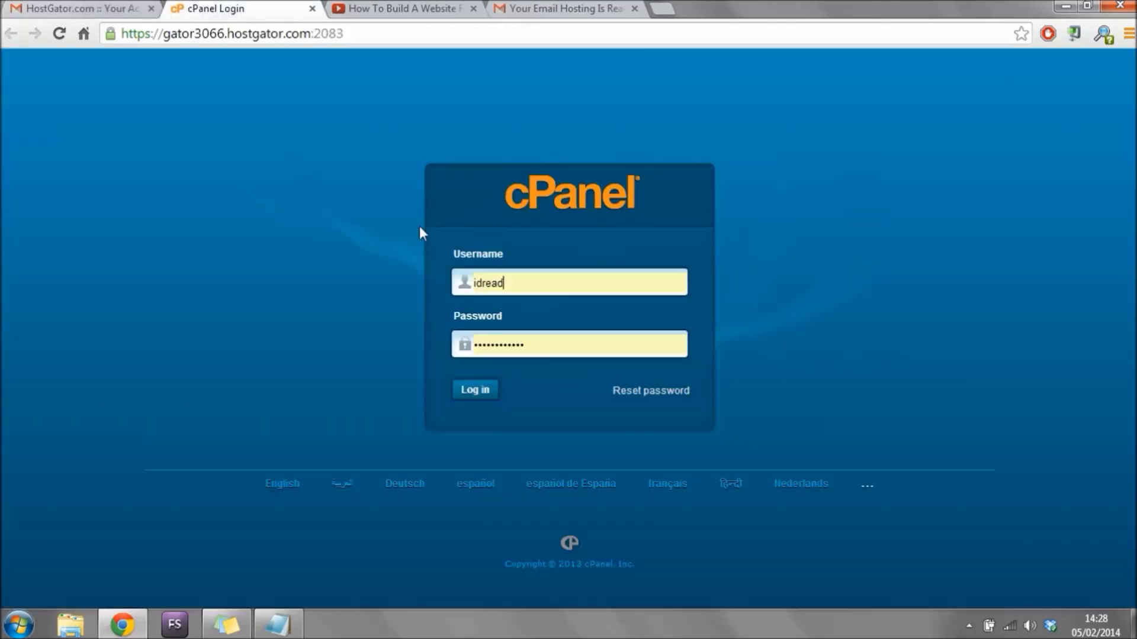
left_click(511, 273)
key("ctrl+a")
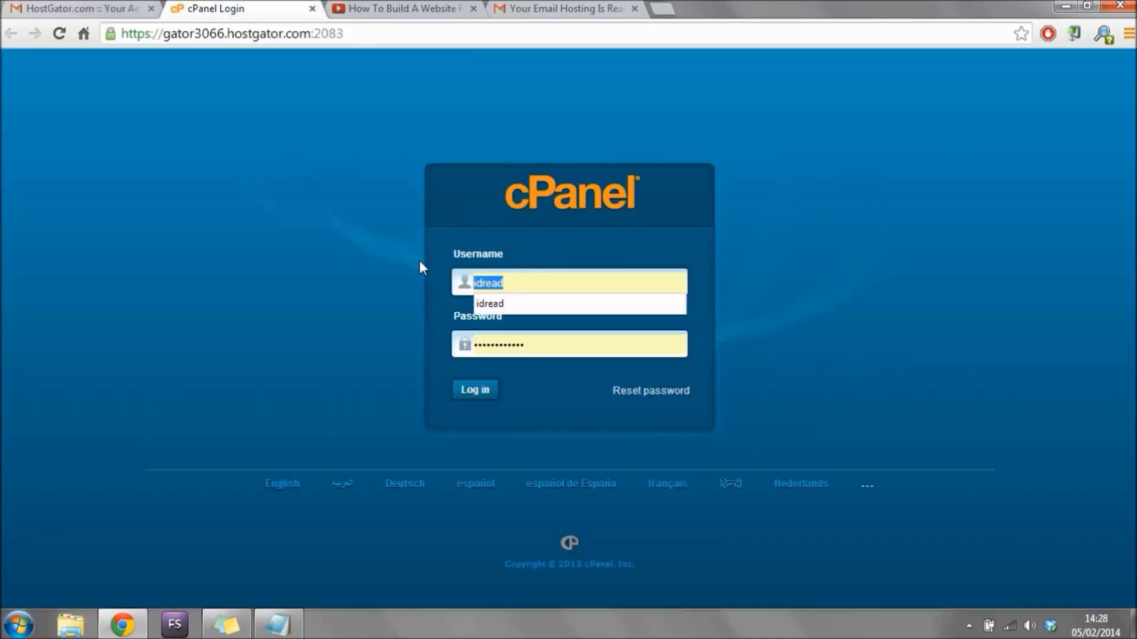
- Paste the emailed account password into the cPanel login and log in
left_click(74, 10)
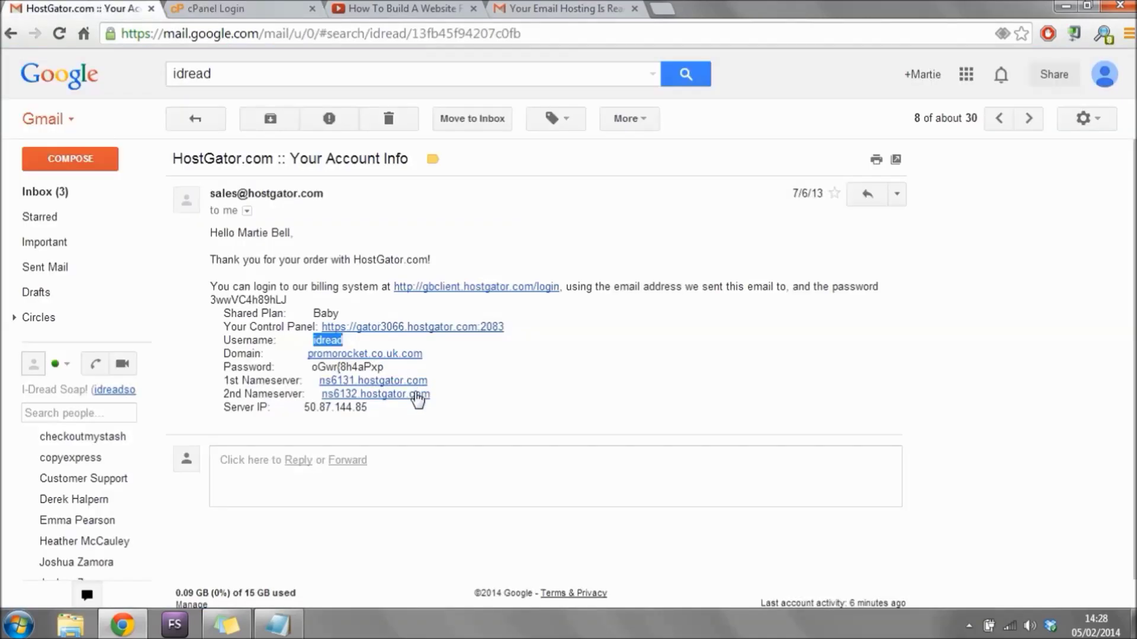
left_click_drag(384, 367, 317, 365)
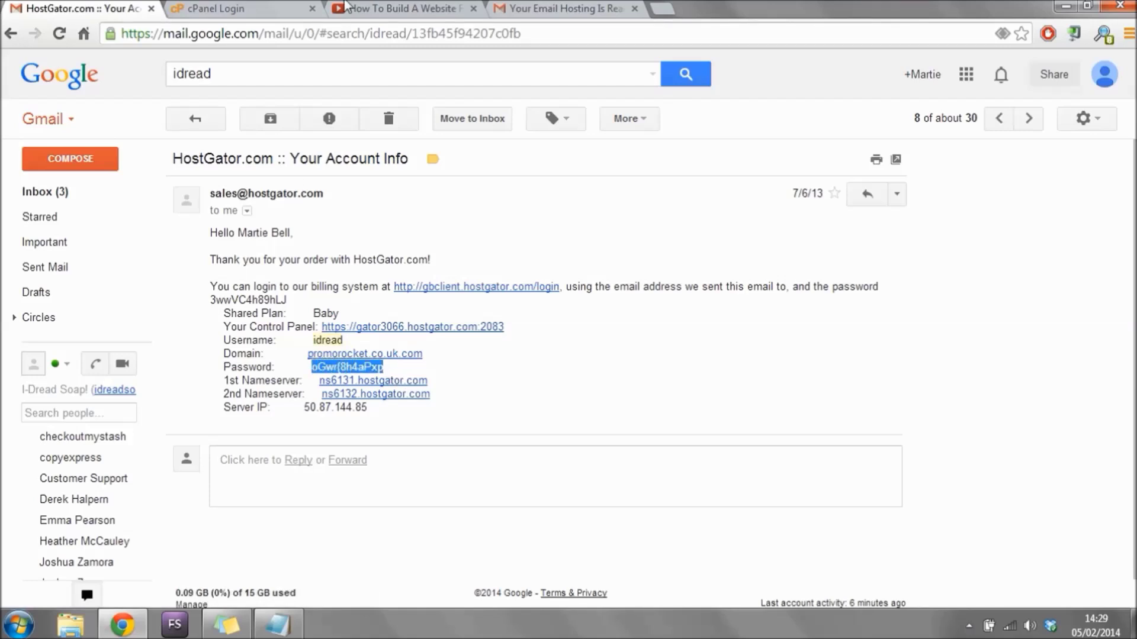
left_click(216, 8)
left_click(544, 340)
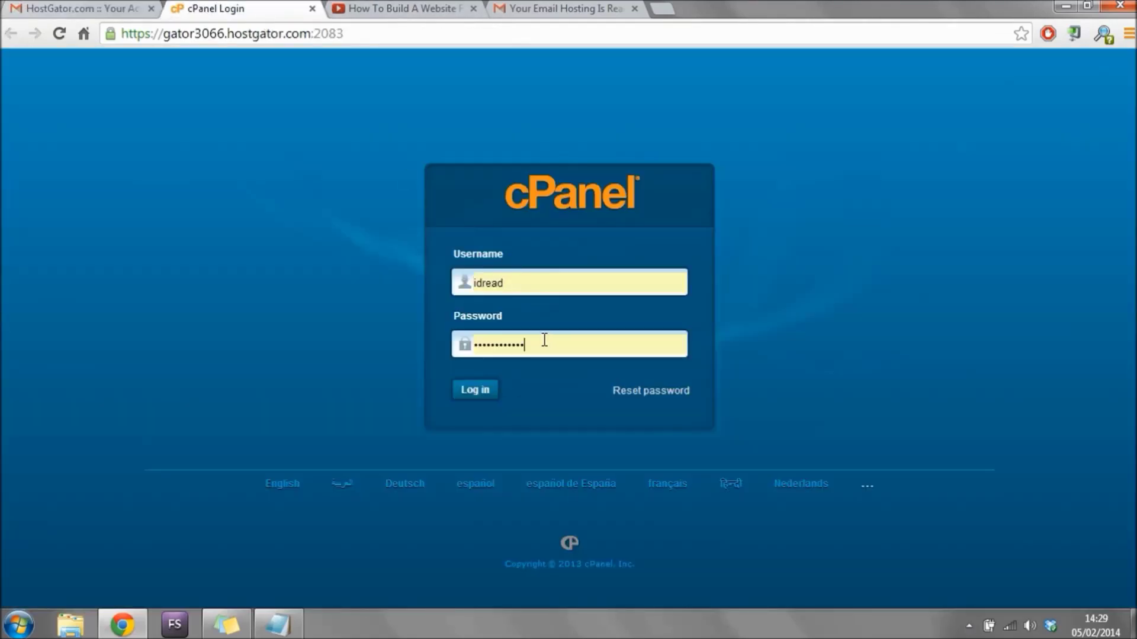
key("ctrl+a")
key("ctrl+v")
left_click(485, 392)
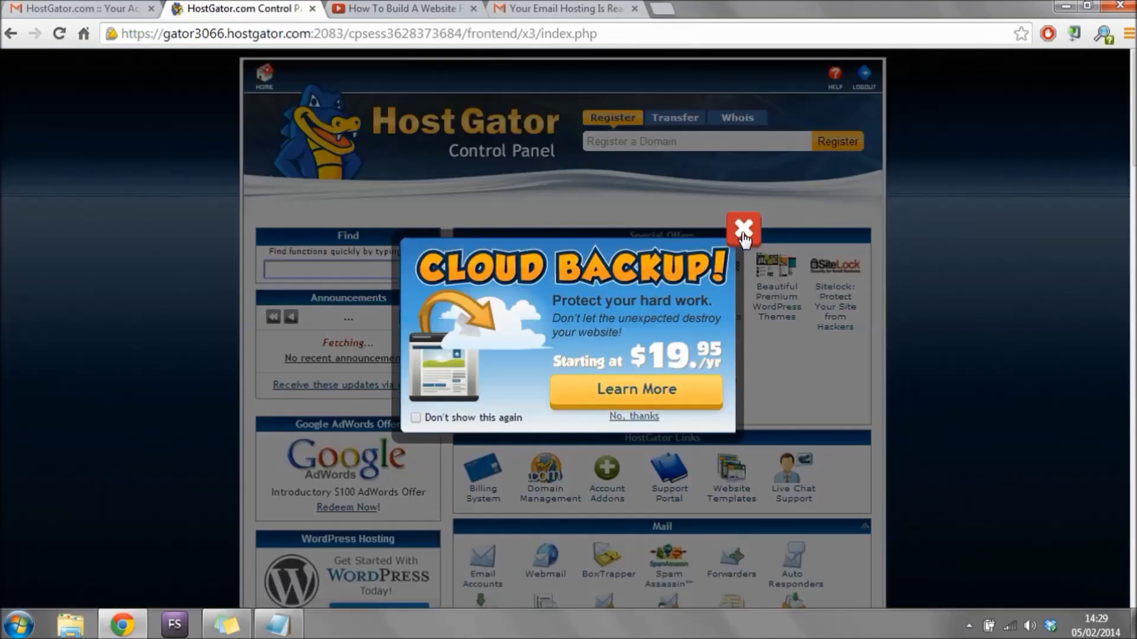
- Close the Cloud Backup popup and scroll down to Software/Services with QuickInstall
left_click(741, 226)
left_click_drag(1132, 107, 1129, 399)
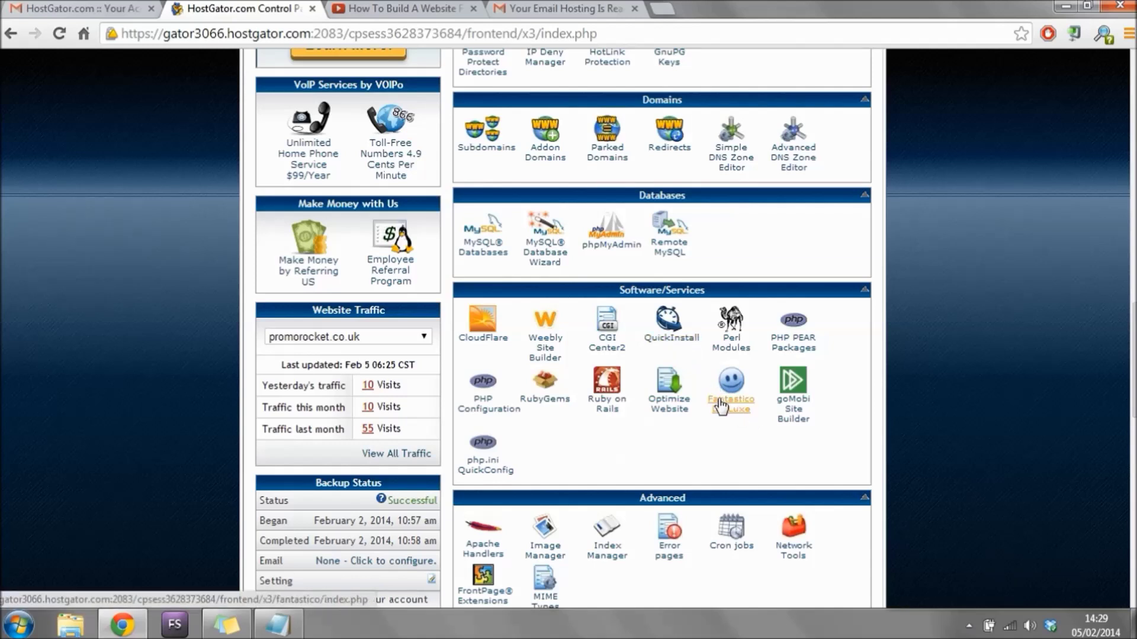
- Start a QuickInstall WordPress install for promorocket.co.uk and enter the admin e-mail
left_click(673, 342)
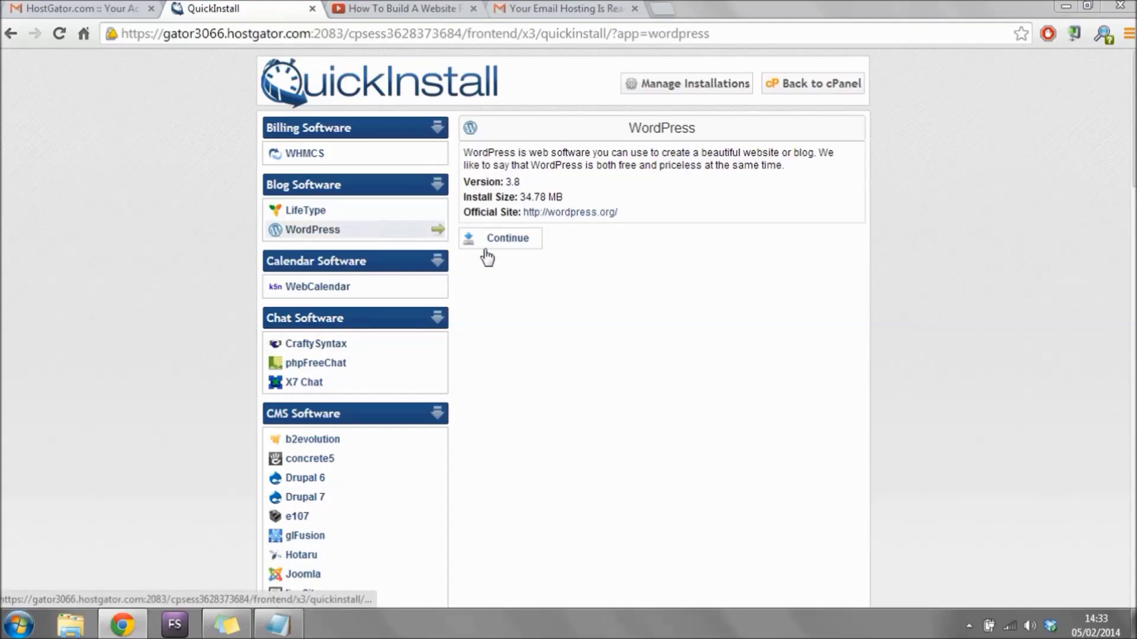
left_click(509, 242)
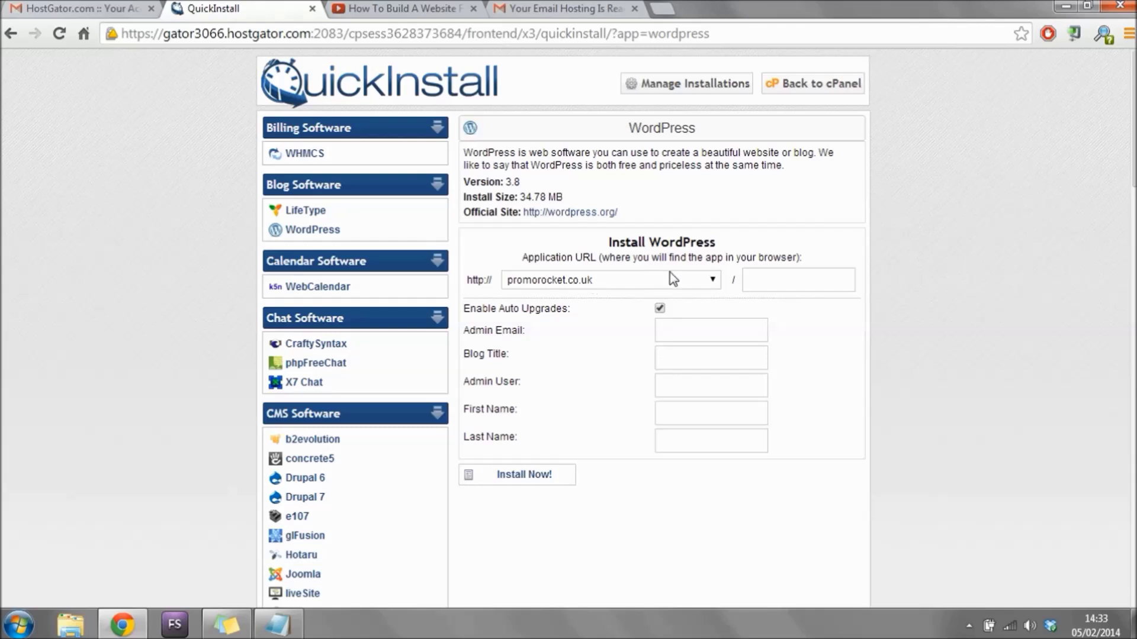
left_click(787, 283)
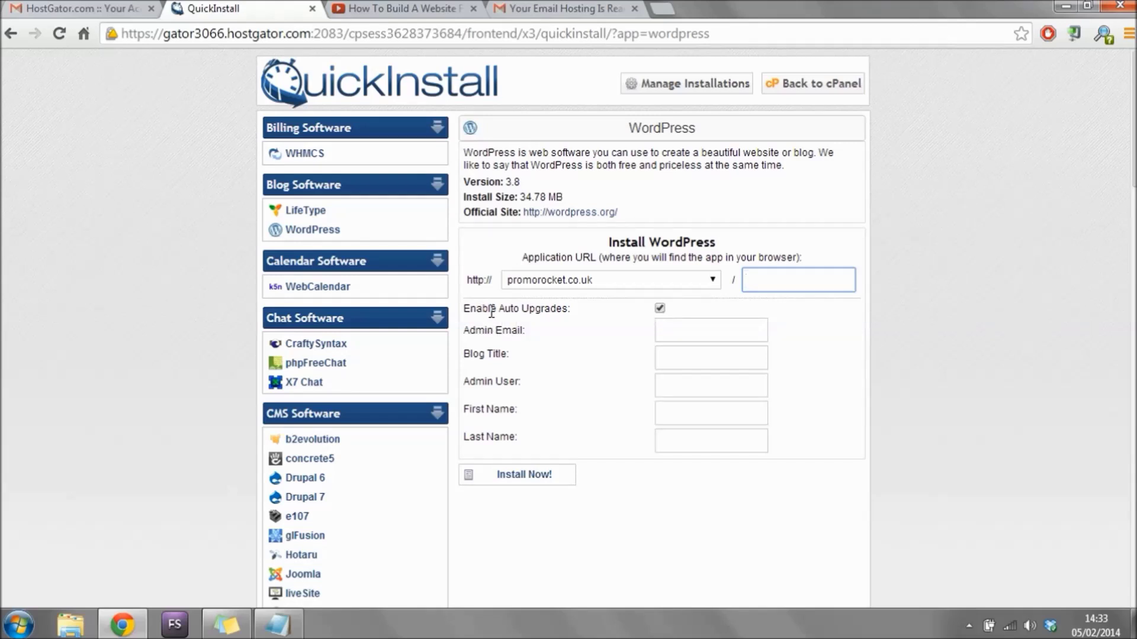
left_click(673, 330)
type("ch")
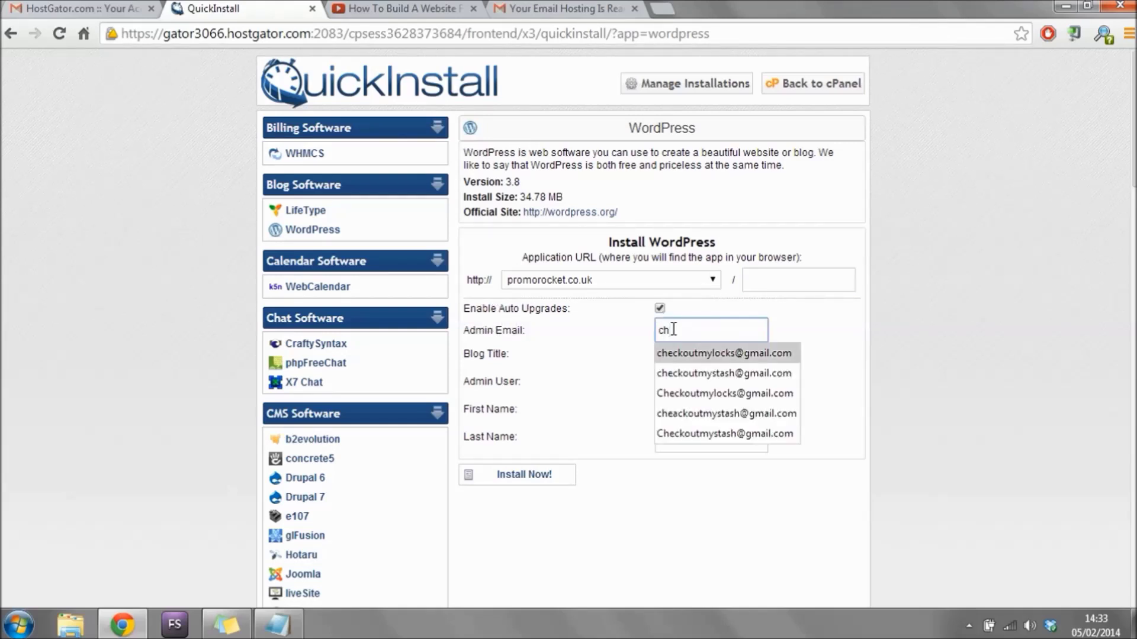
left_click(699, 351)
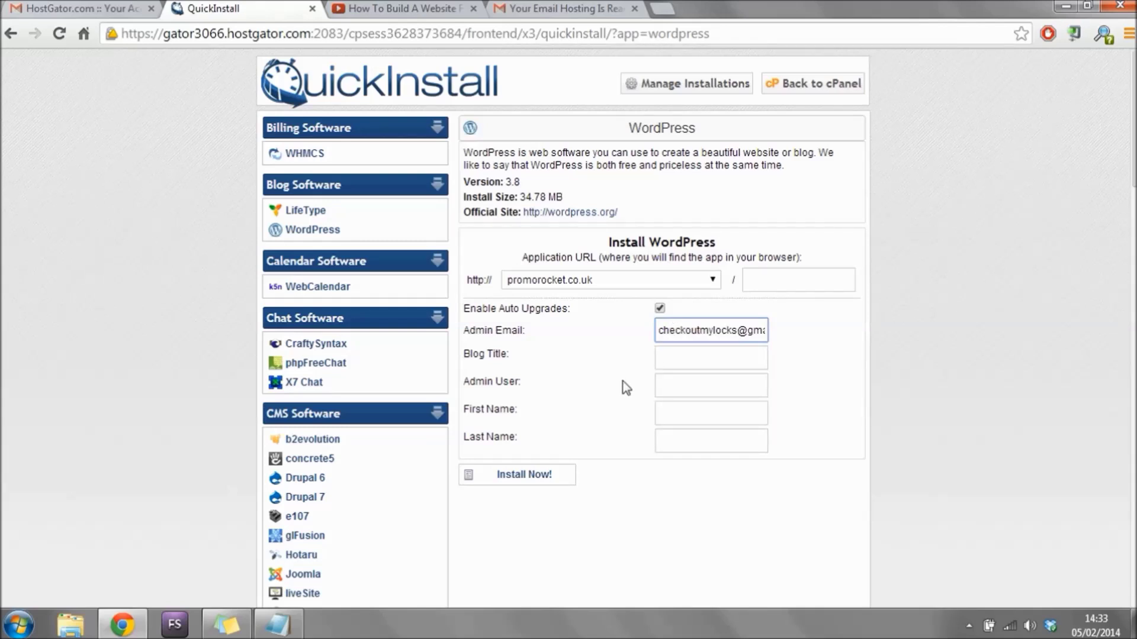
- Enter blog title 'Your Website Name', admin user Admin, the owner's first and last name, then install
left_click(713, 360)
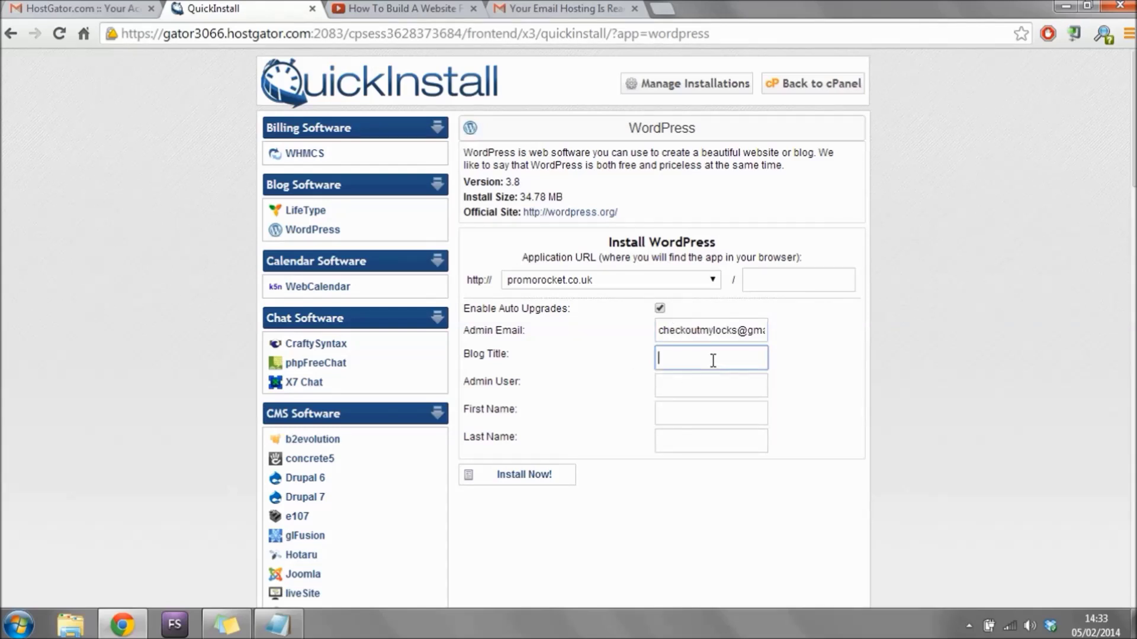
type("Your Website")
type("Name")
left_click(670, 383)
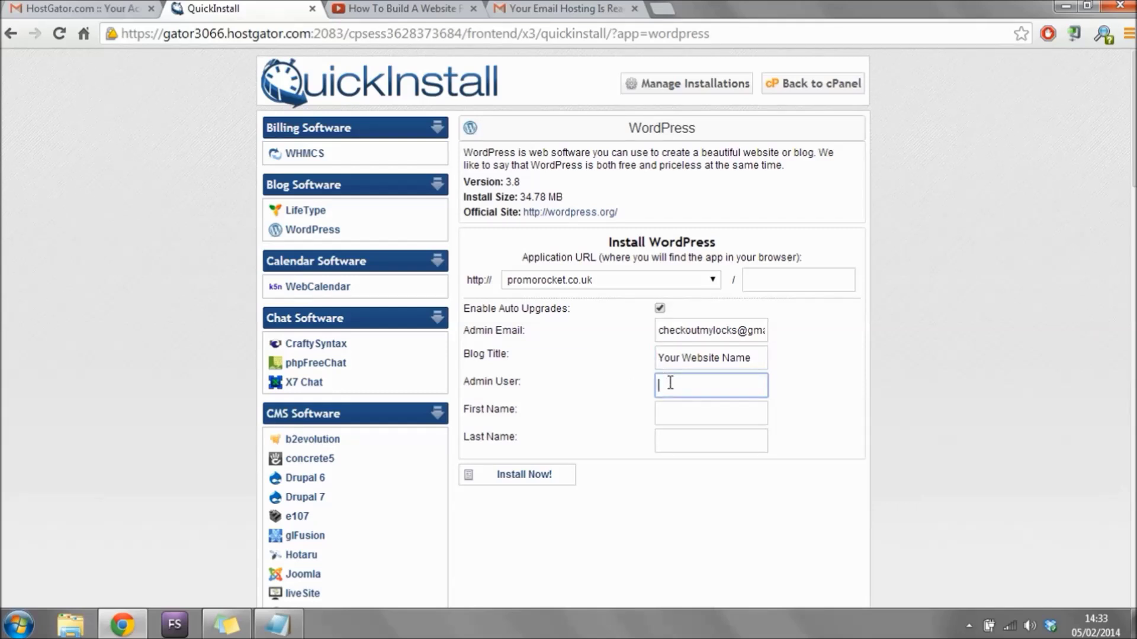
type("Admin")
left_click(675, 419)
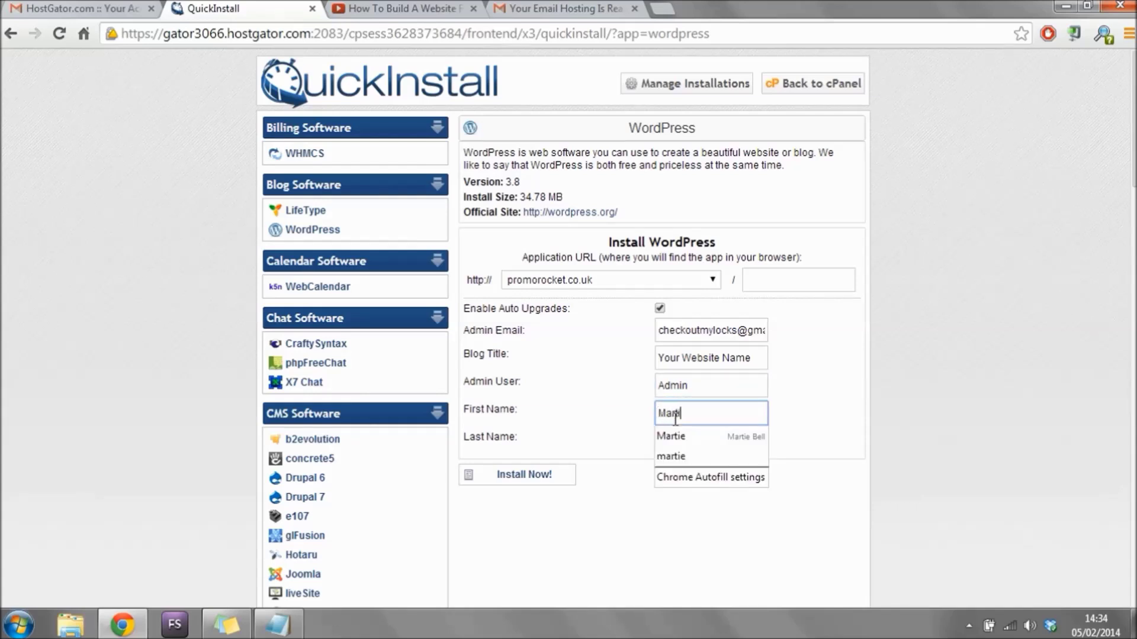
key("Tab")
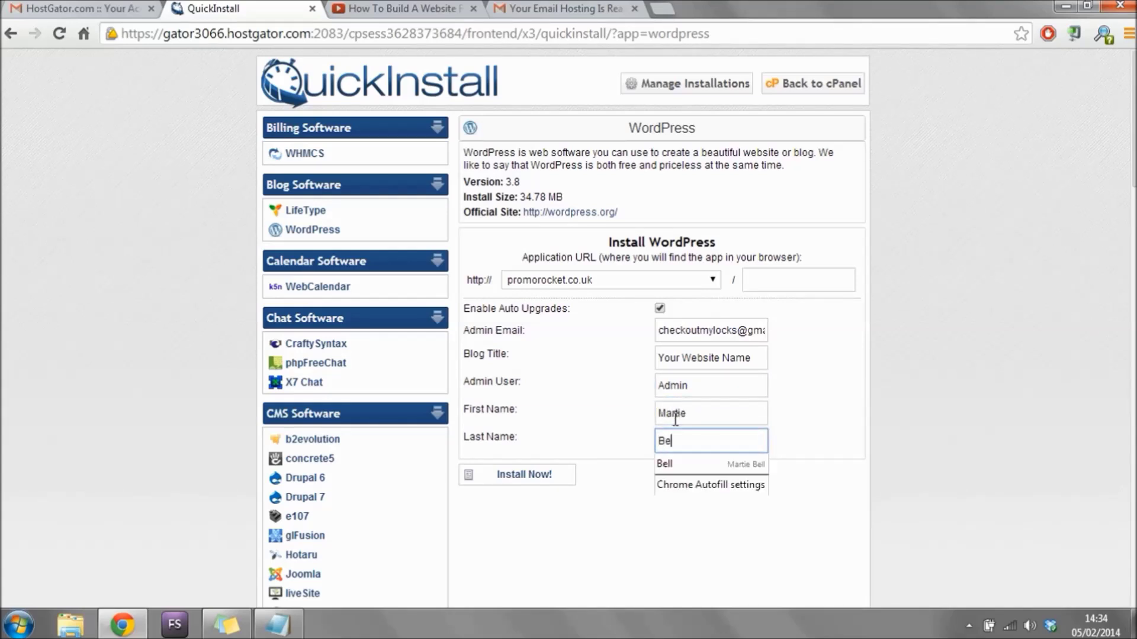
left_click(542, 475)
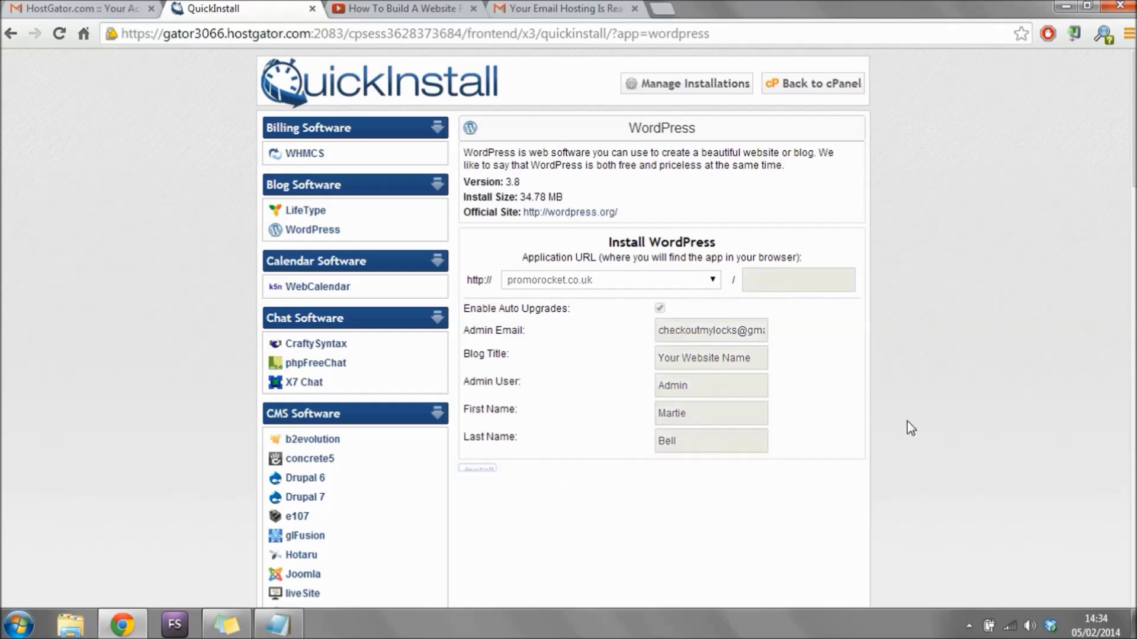
- Scroll to the Congratulations message and open the new site via its 'here' link
scroll(955, 427, "down", 4)
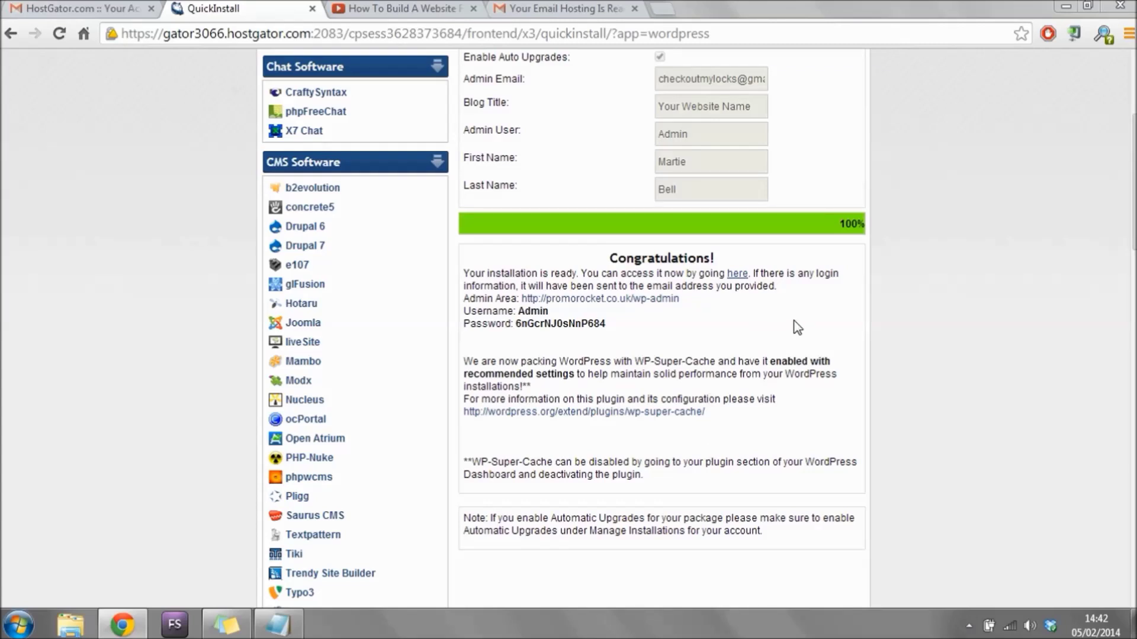
left_click(738, 274)
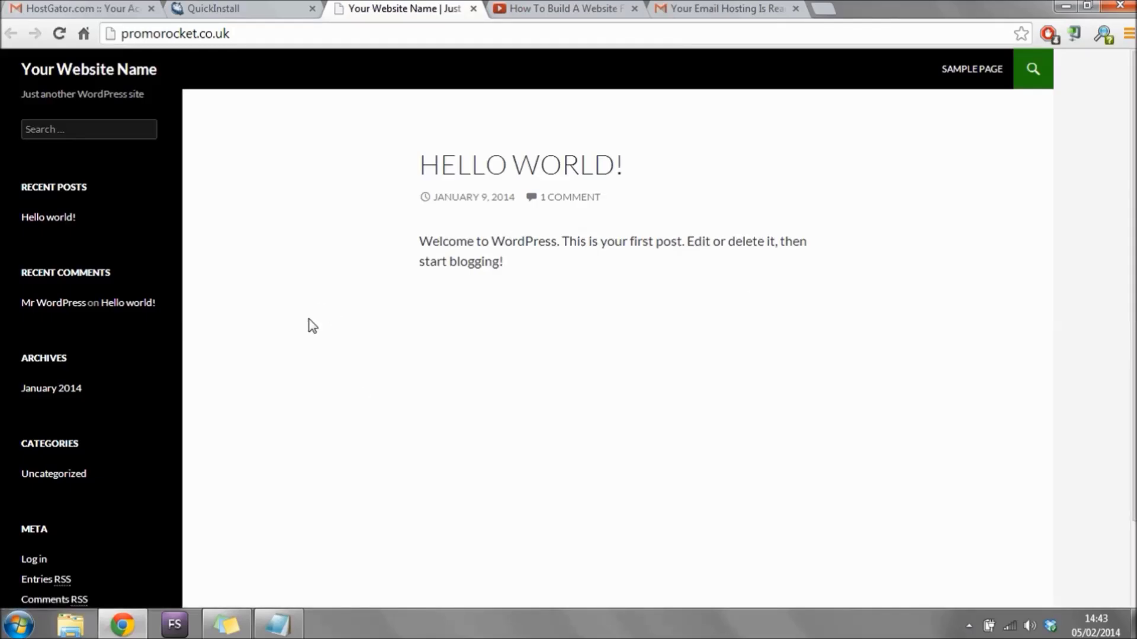
- Scroll the new home page and open the Sample Page from the top menu
scroll(313, 327, "down", 2)
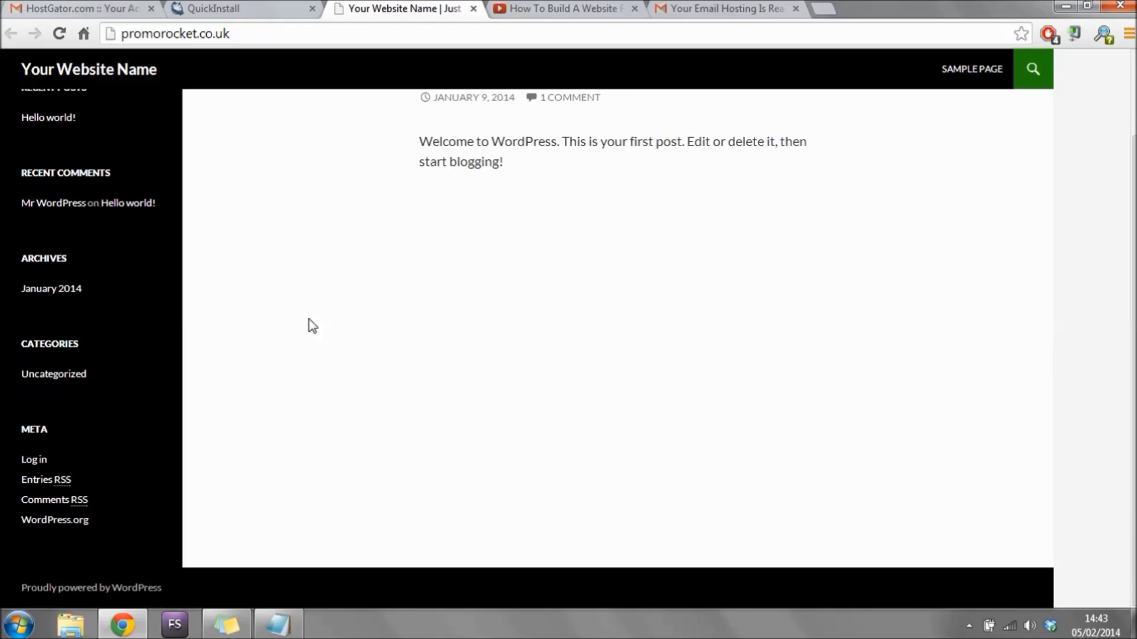
scroll(312, 327, "up", 2)
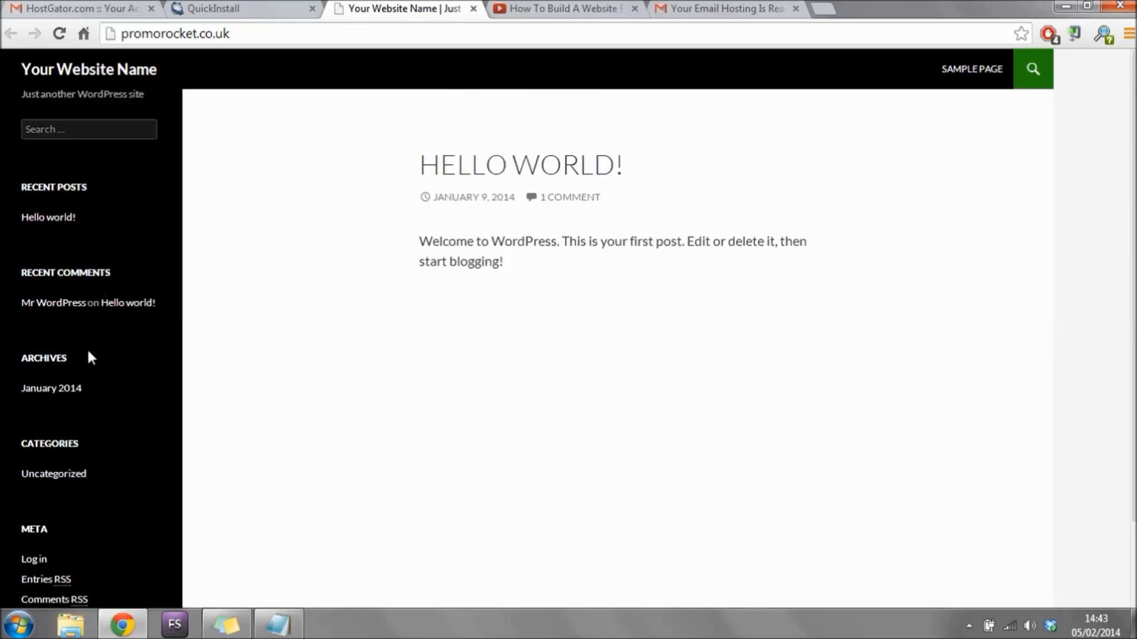
left_click(955, 76)
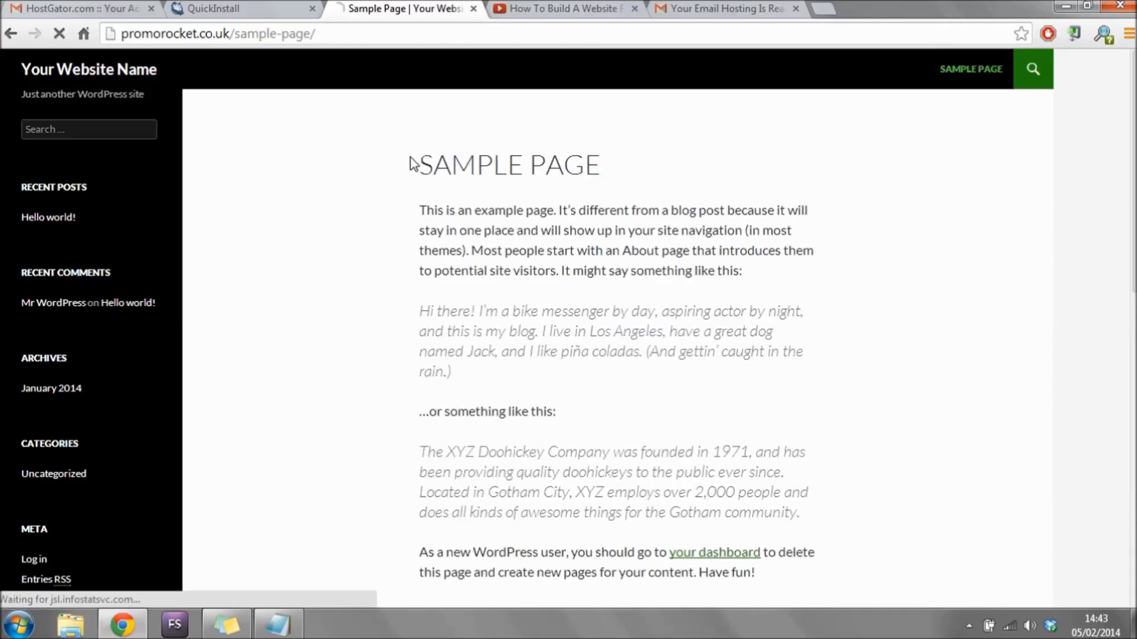
middle_click(413, 166)
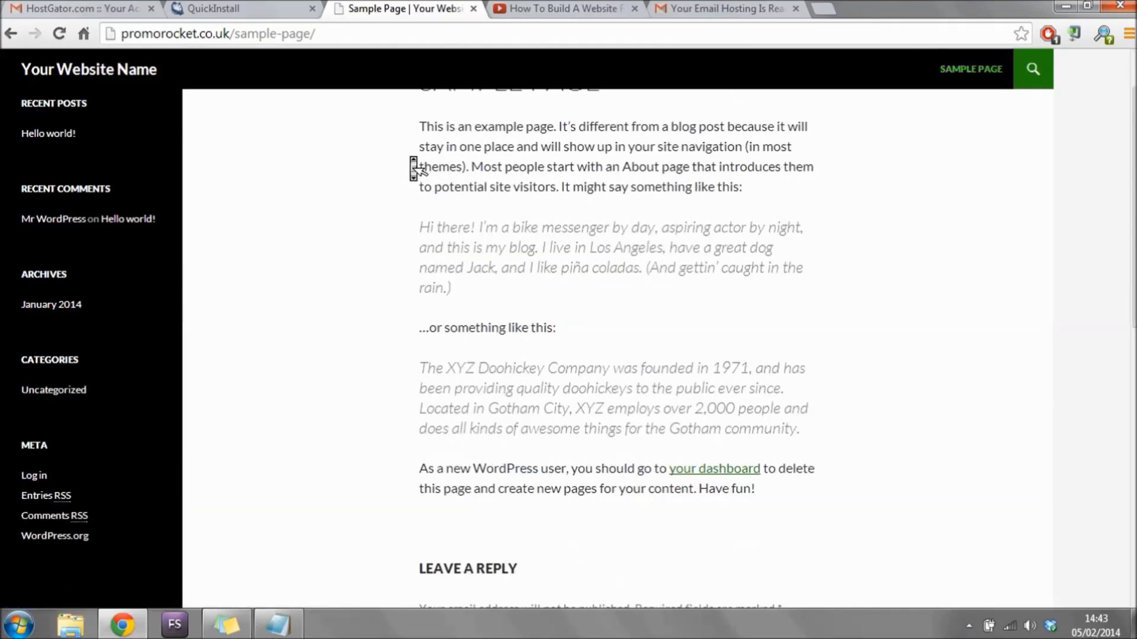
scroll(414, 169, "up", 4)
middle_click(413, 165)
middle_click(412, 167)
scroll(412, 167, "up", 8)
middle_click(412, 163)
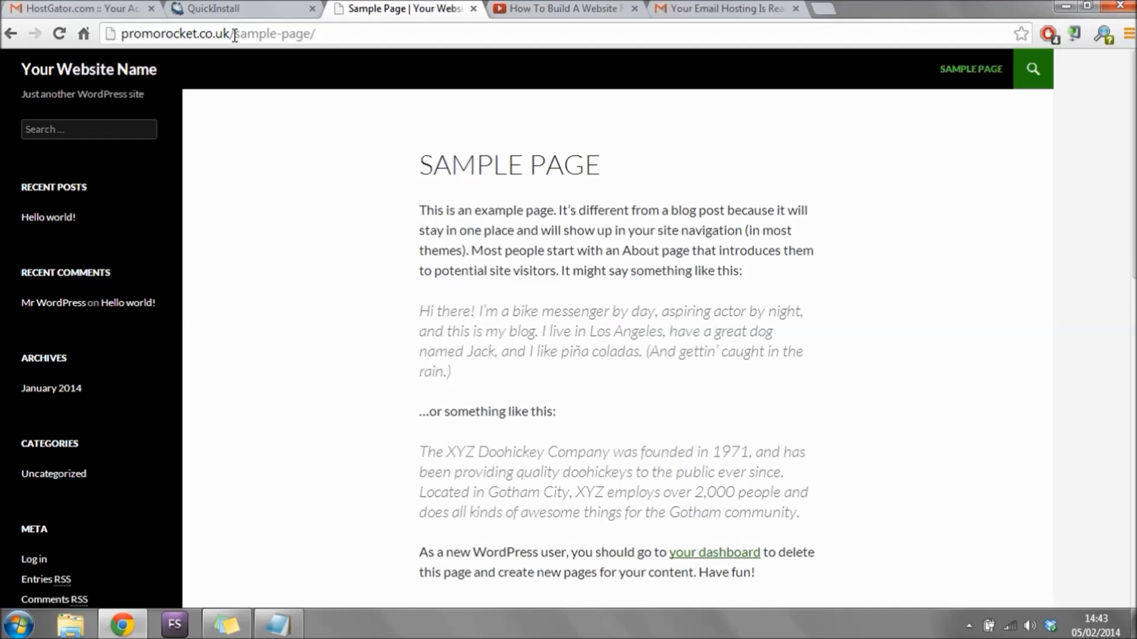
- Delete sample-page/ from the address bar, leaving promorocket.co.uk/
left_click(169, 34)
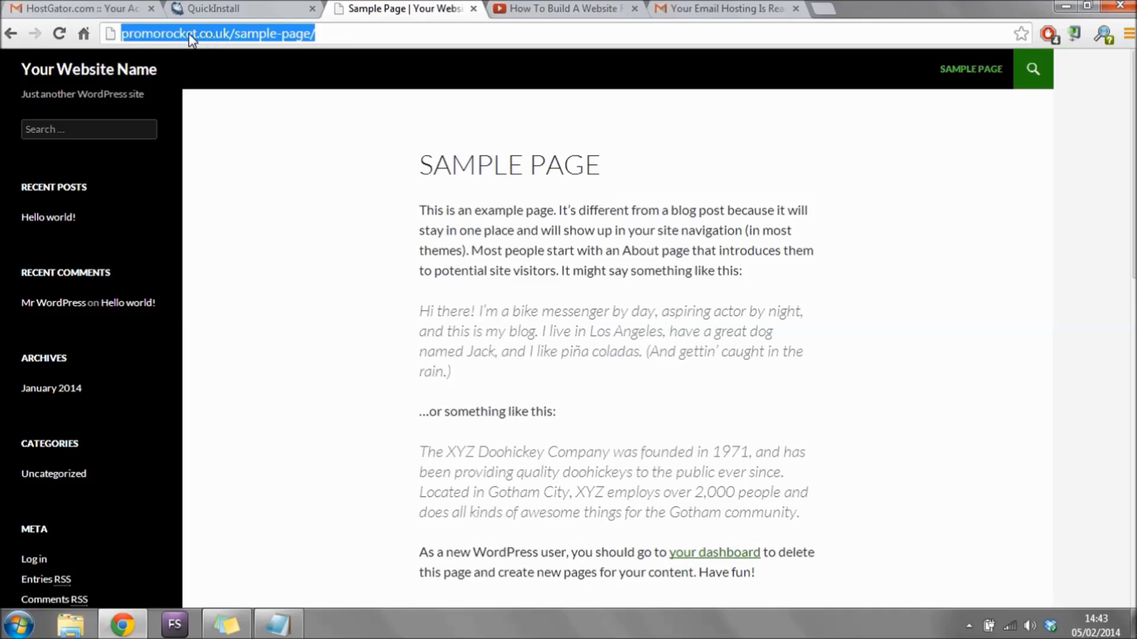
left_click(275, 155)
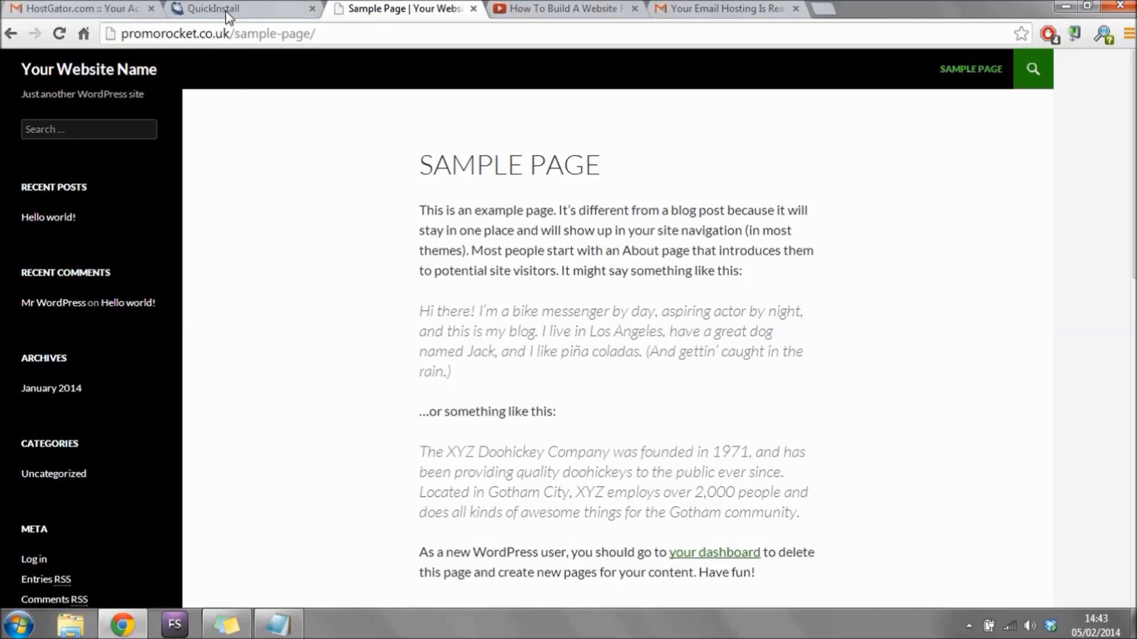
left_click_drag(236, 34, 360, 34)
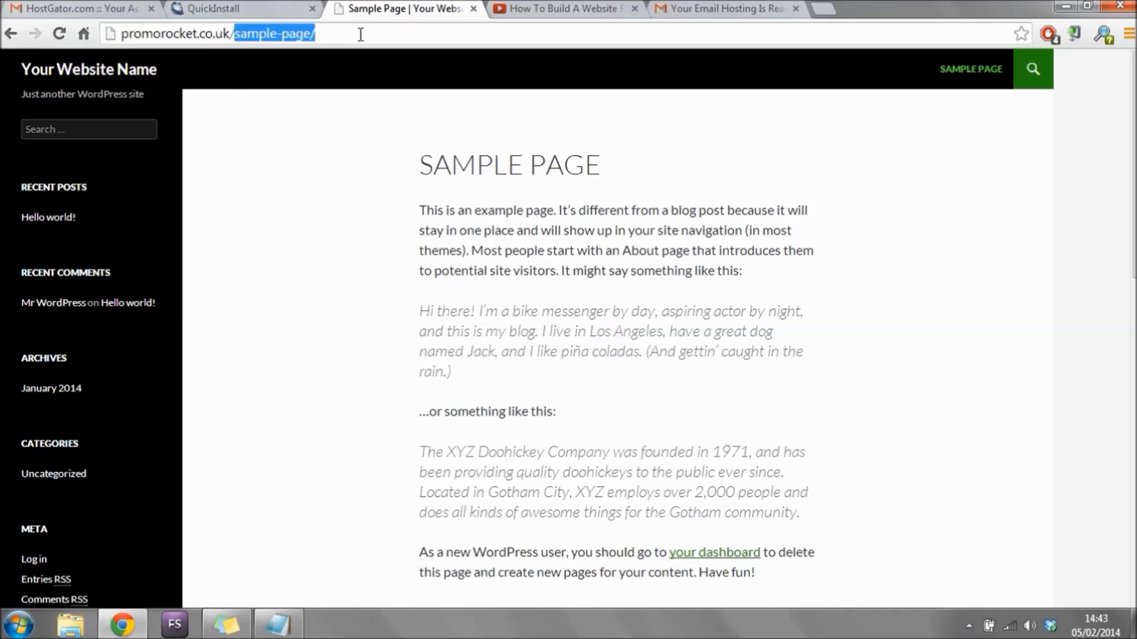
key("BackSpace")
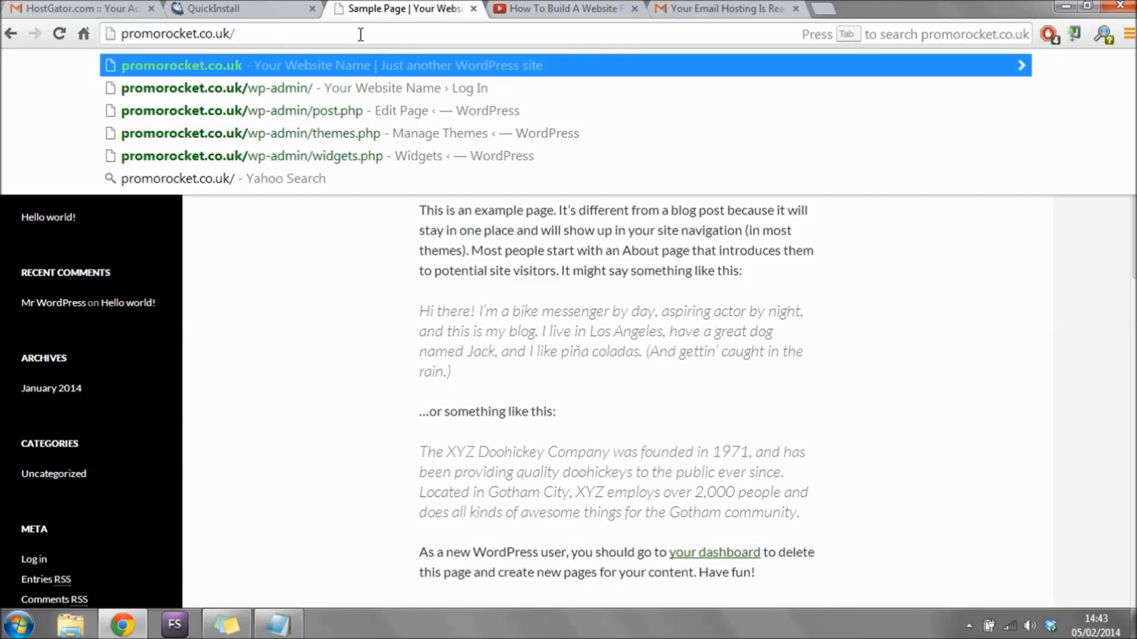
- Go to promorocket.co.uk/wp-admin and paste the Admin username from QuickInstall into the login
type("wp-admin")
key("Return")
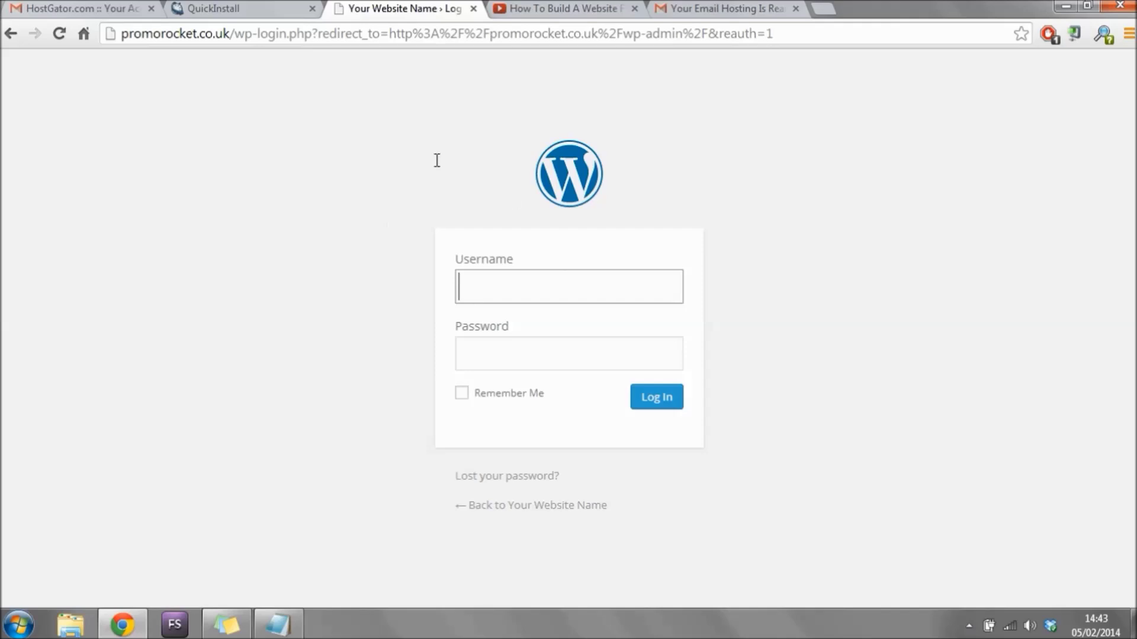
left_click(225, 9)
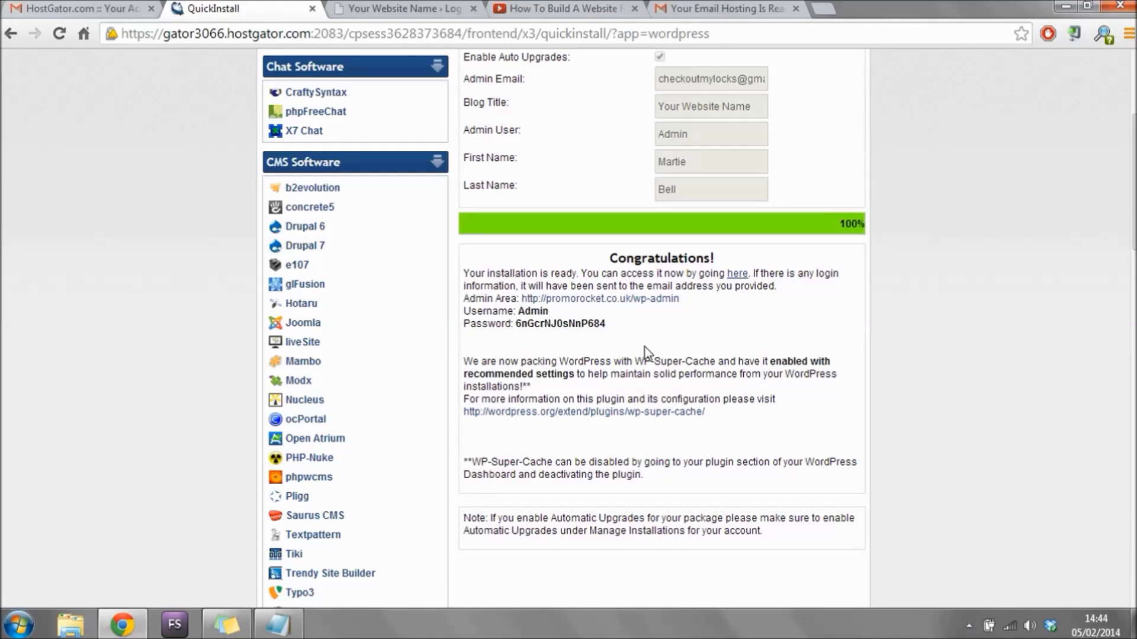
left_click_drag(549, 312, 519, 301)
key("ctrl+c")
key("ctrl+Tab")
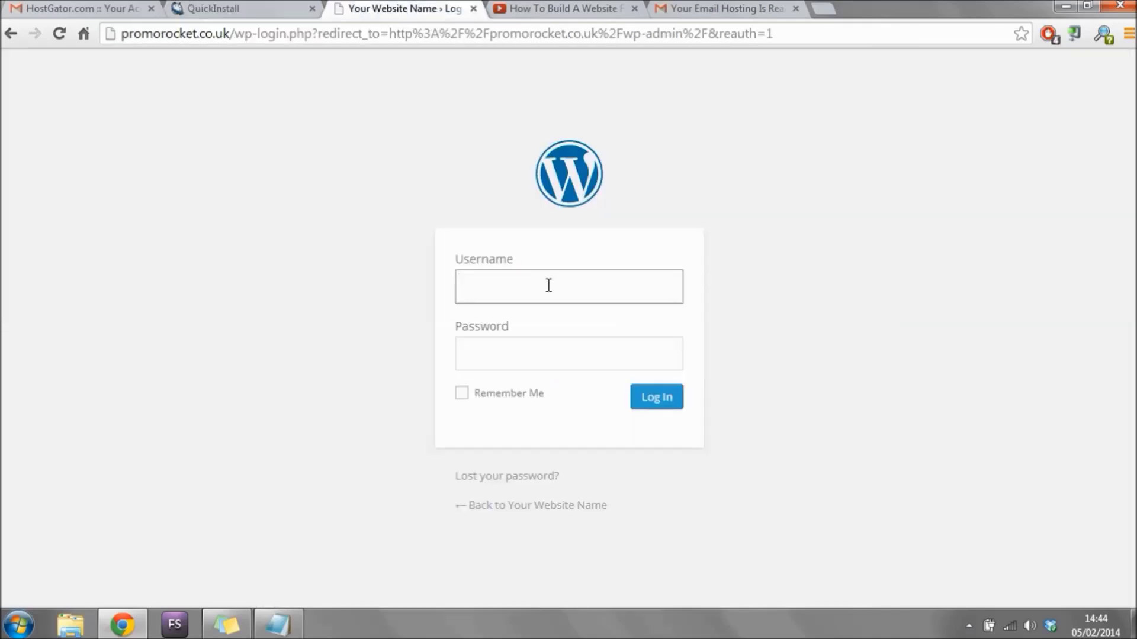
key("ctrl+v")
- Copy the generated admin password from QuickInstall, paste it in, and log in
left_click(266, 8)
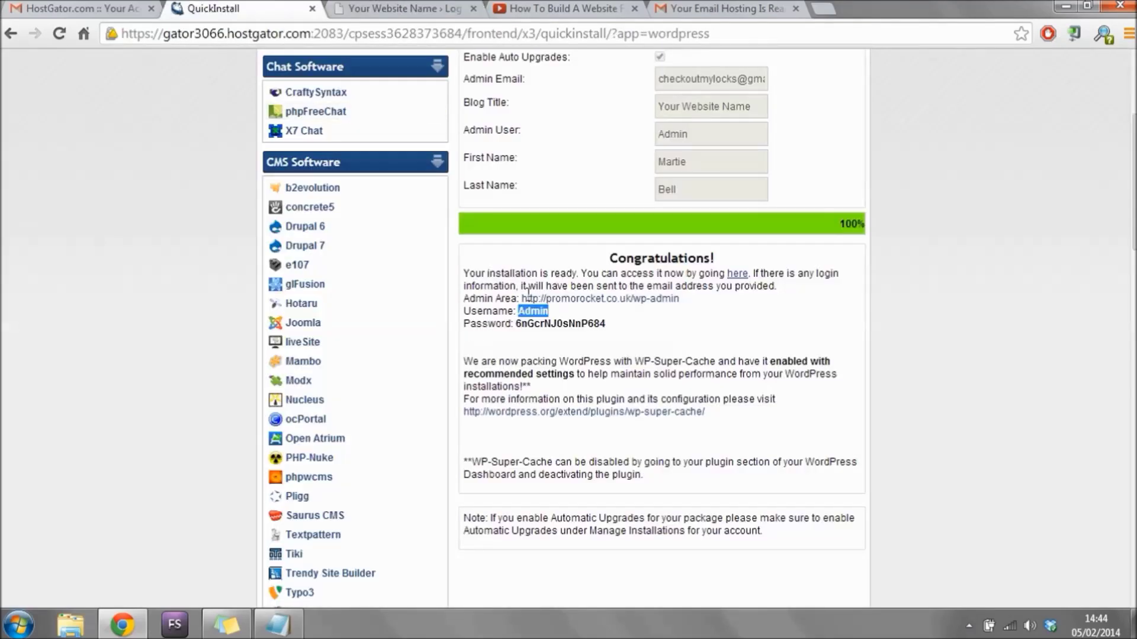
left_click_drag(607, 326, 518, 323)
key("ctrl+c")
key("ctrl+Tab")
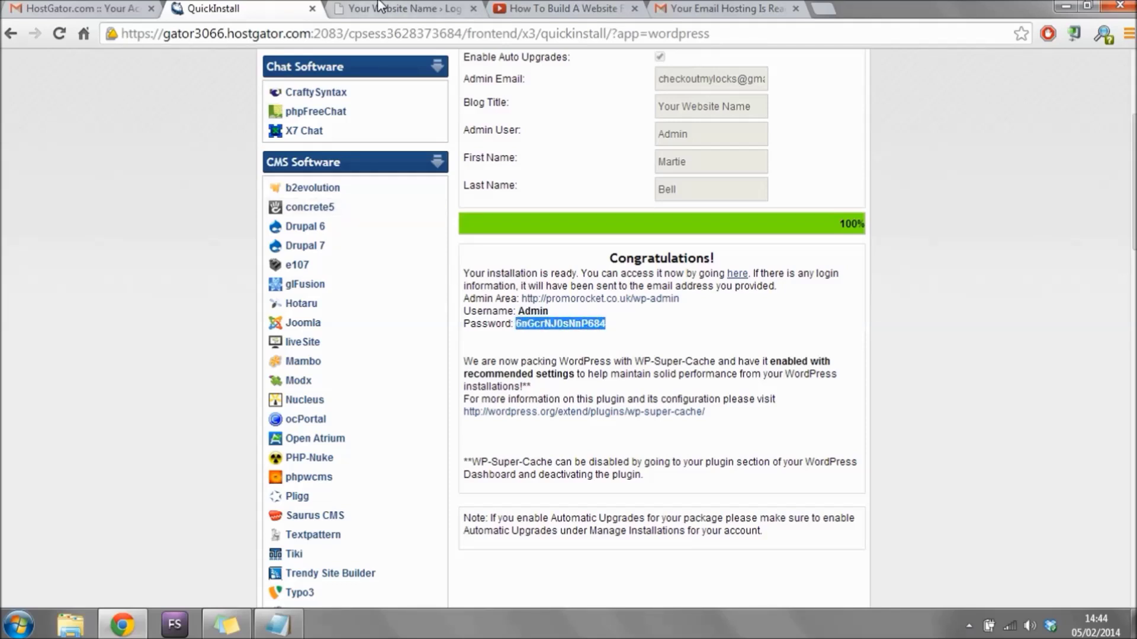
left_click(470, 344)
key("ctrl+v")
left_click(664, 401)
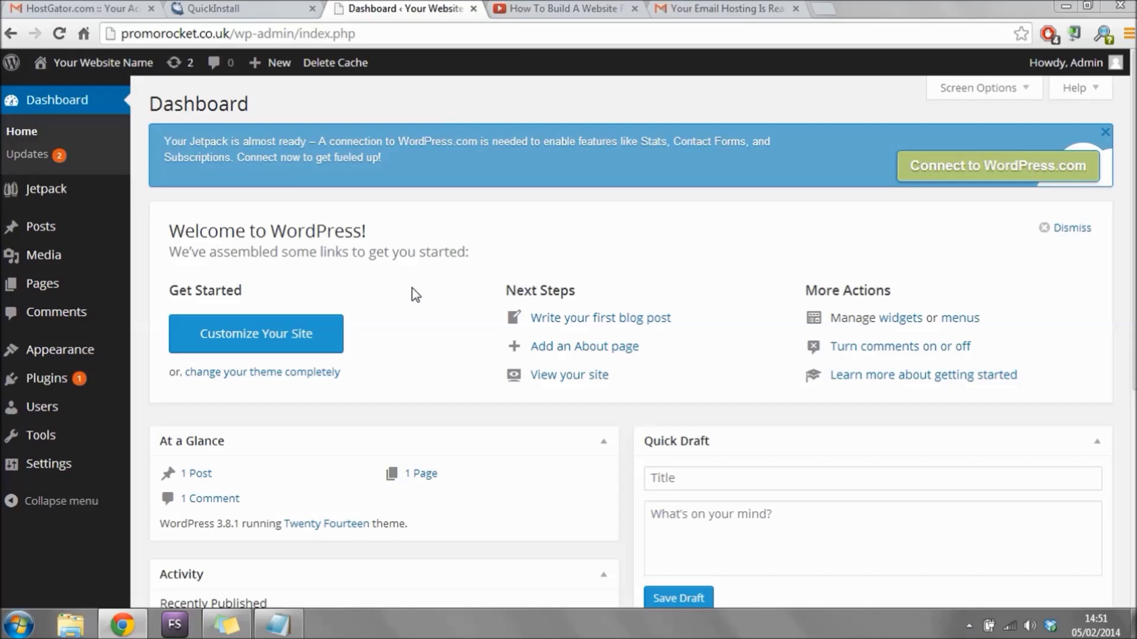
- Re-select the admin password in QuickInstall, then open the Users list from the Dashboard
left_click(255, 11)
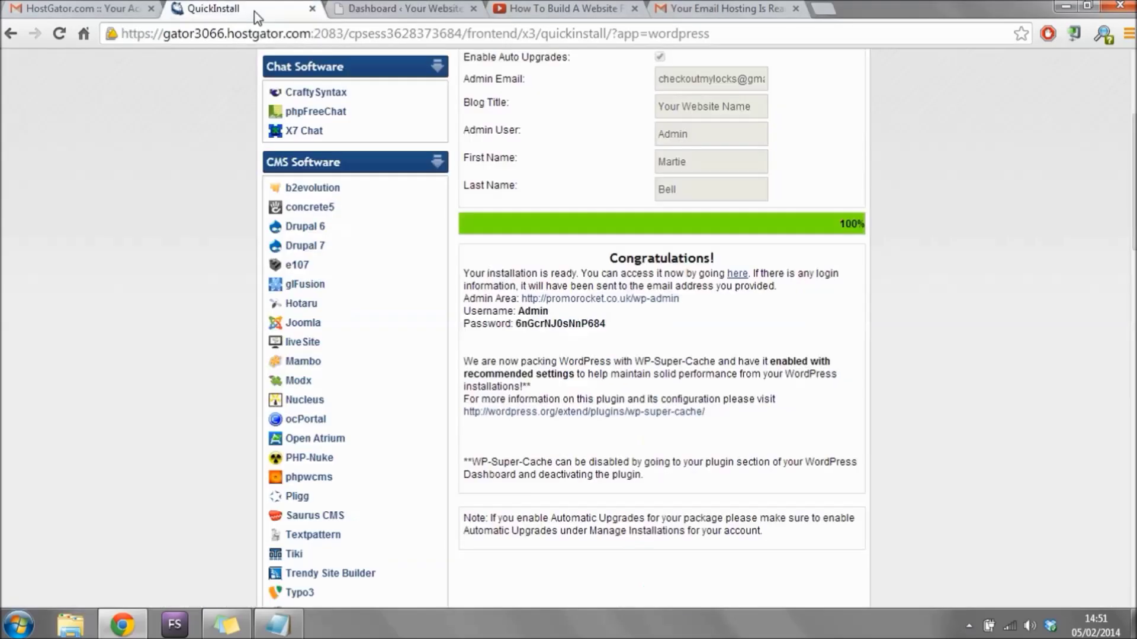
double_click(537, 324)
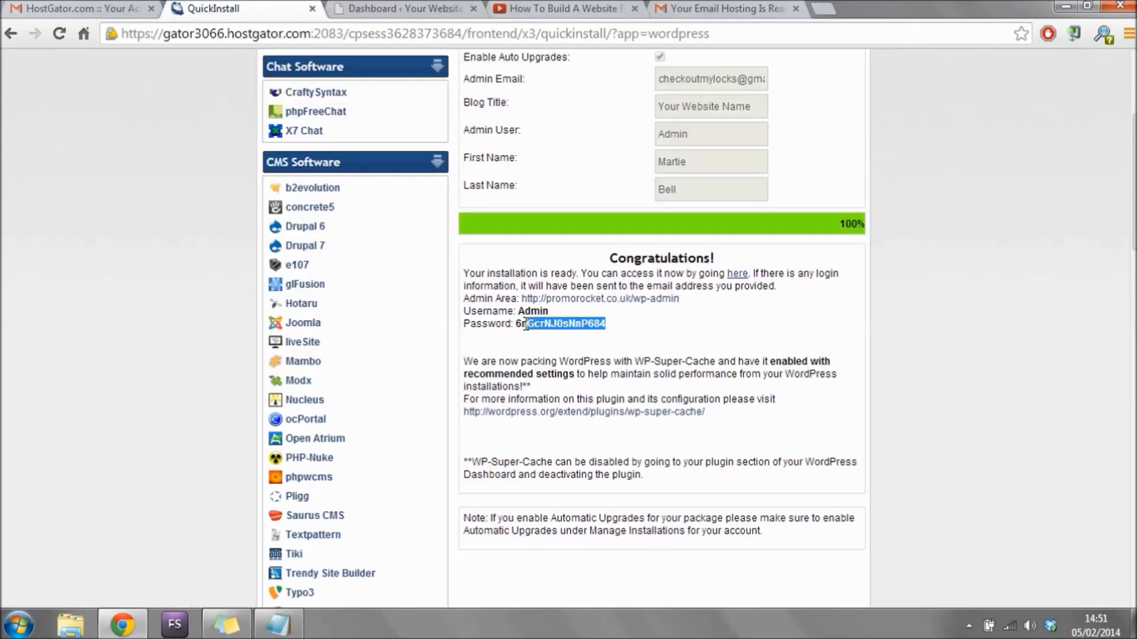
left_click(401, 7)
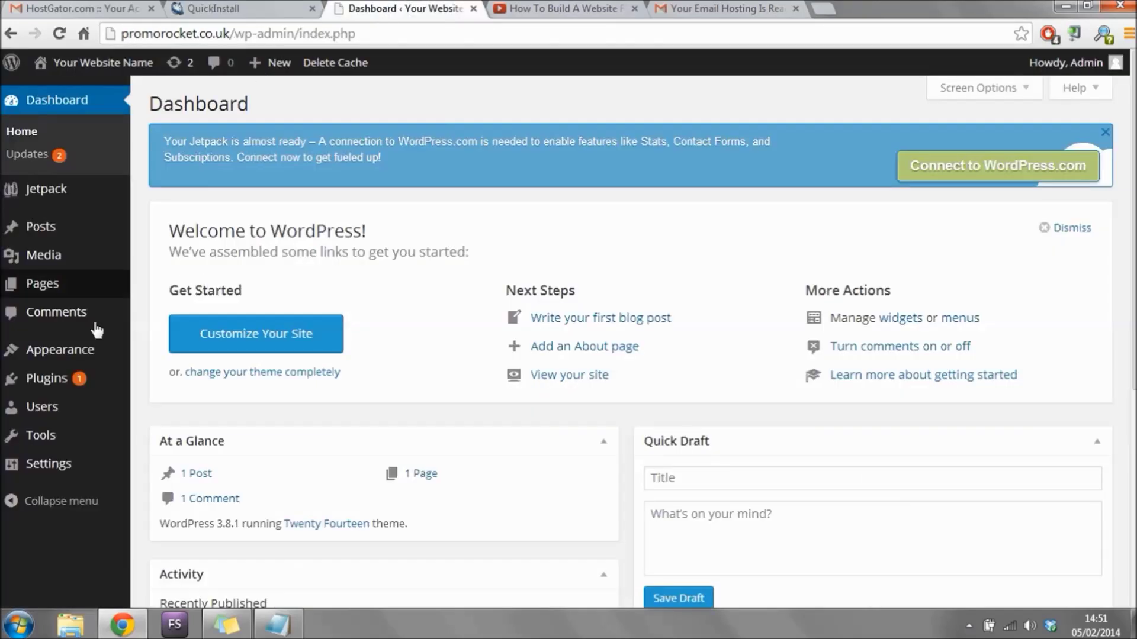
mouse_move(63, 408)
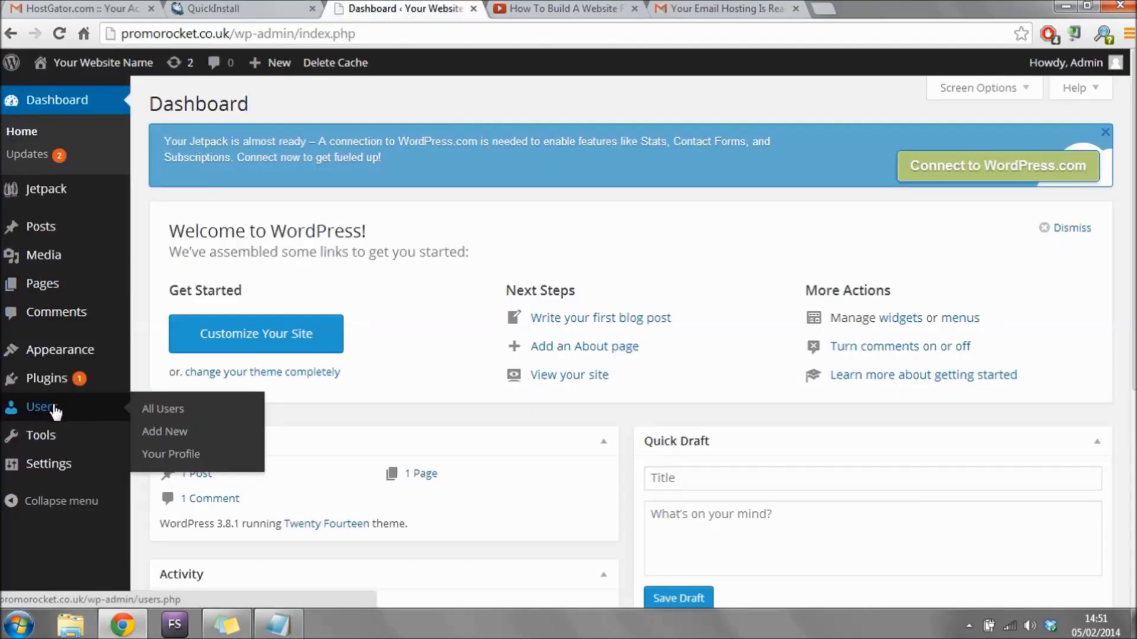
left_click(53, 406)
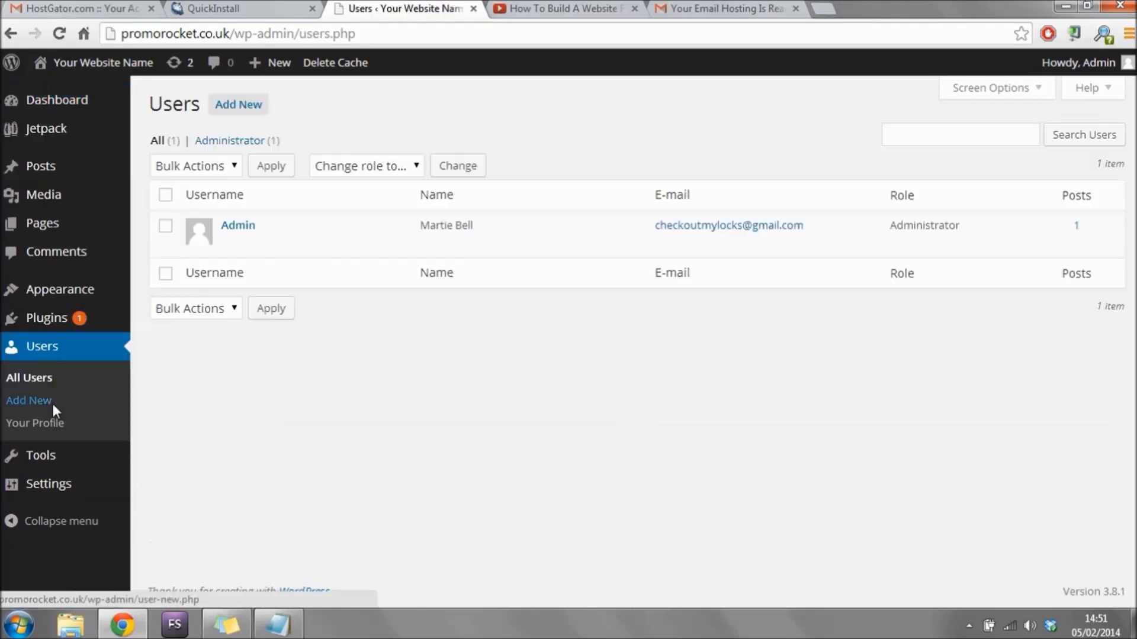
mouse_move(245, 232)
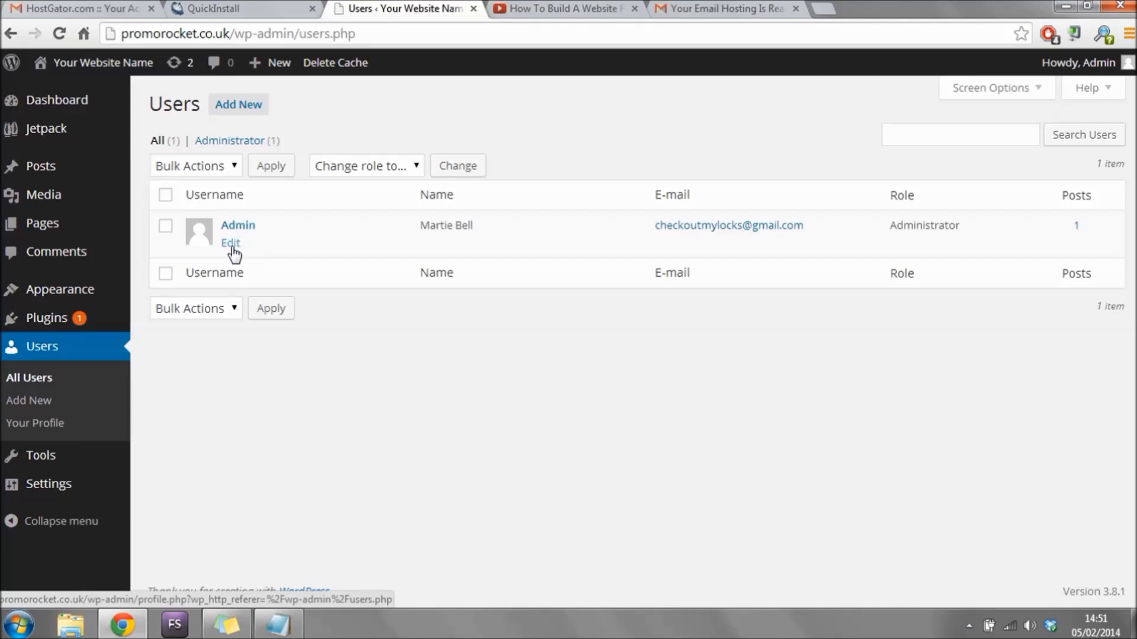
- Open the Admin profile, enter a new password in both fields, and update the profile
left_click(232, 248)
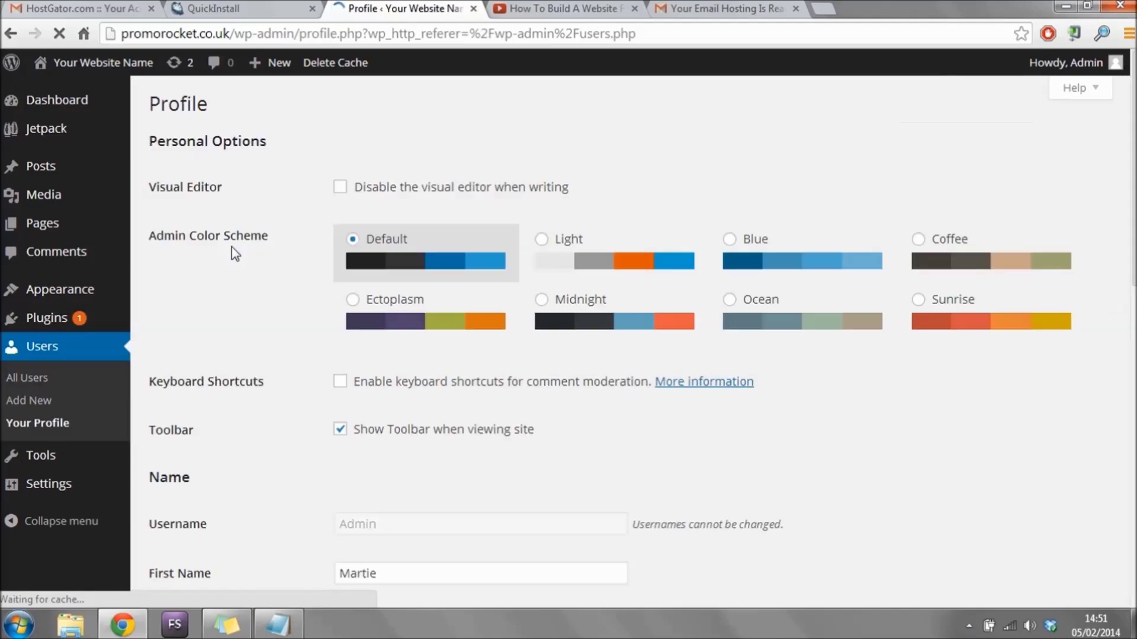
scroll(235, 255, "down", 15)
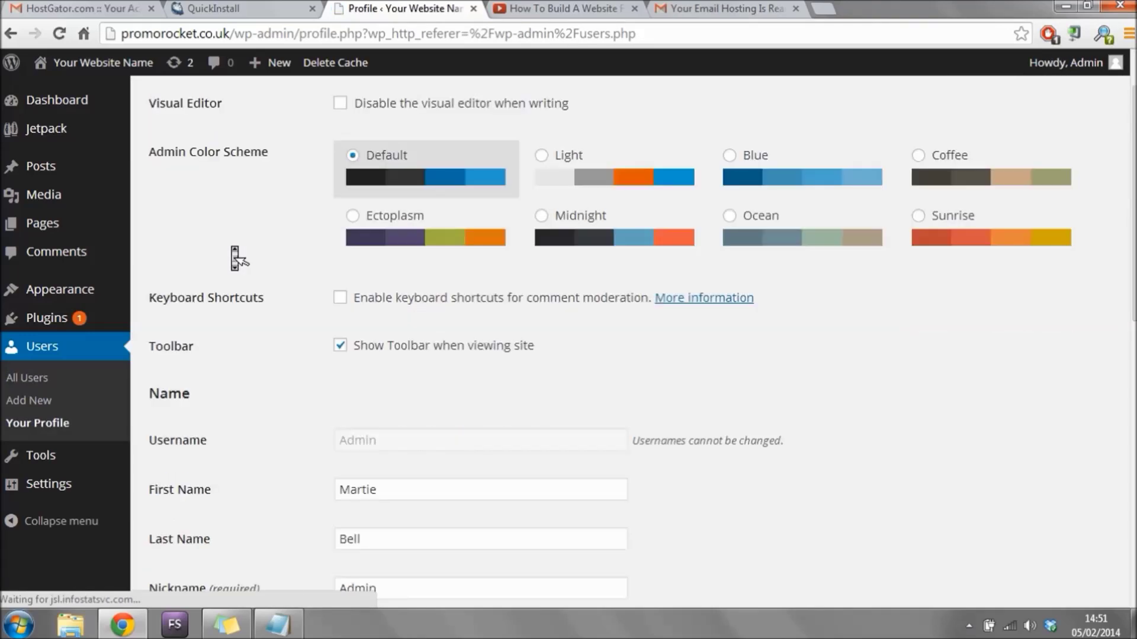
left_click(385, 344)
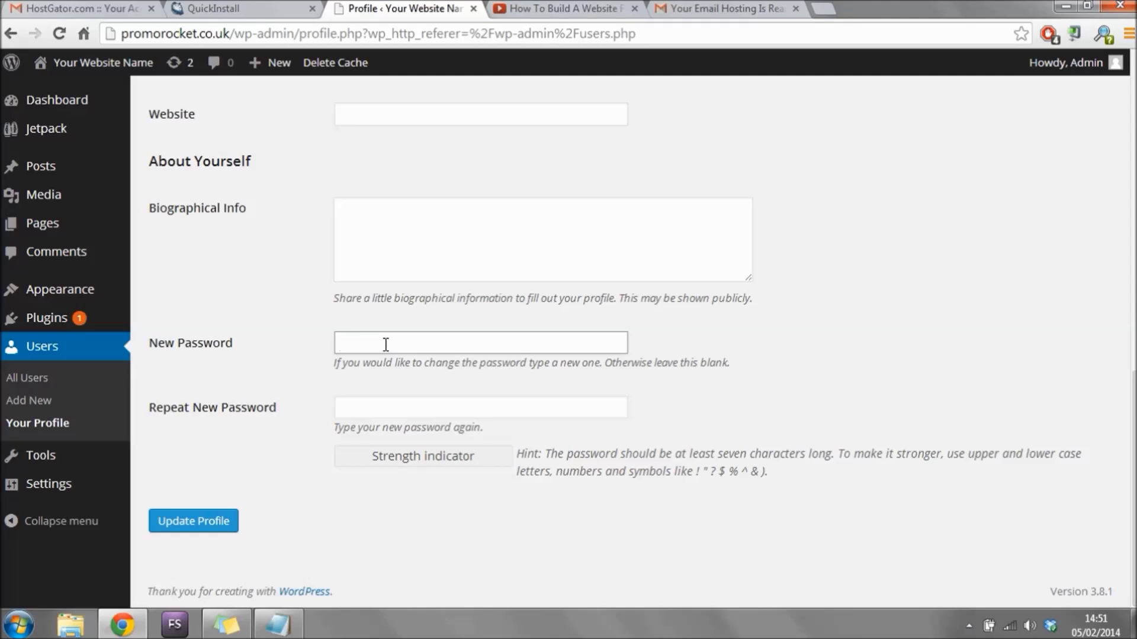
left_click(391, 402)
left_click(392, 333)
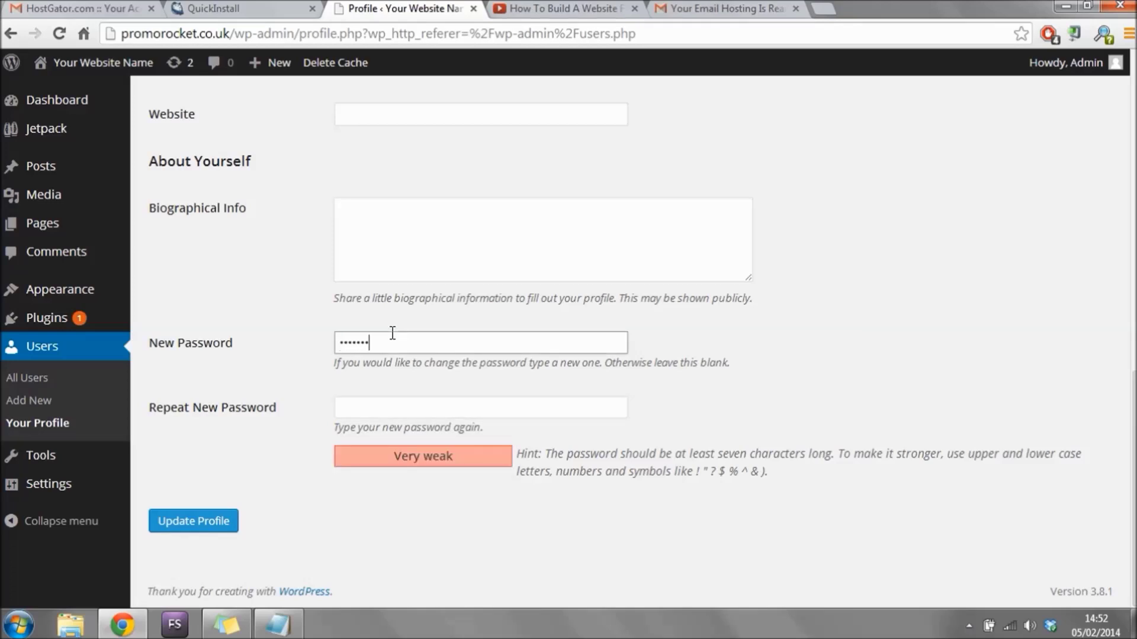
key("Tab")
left_click(214, 533)
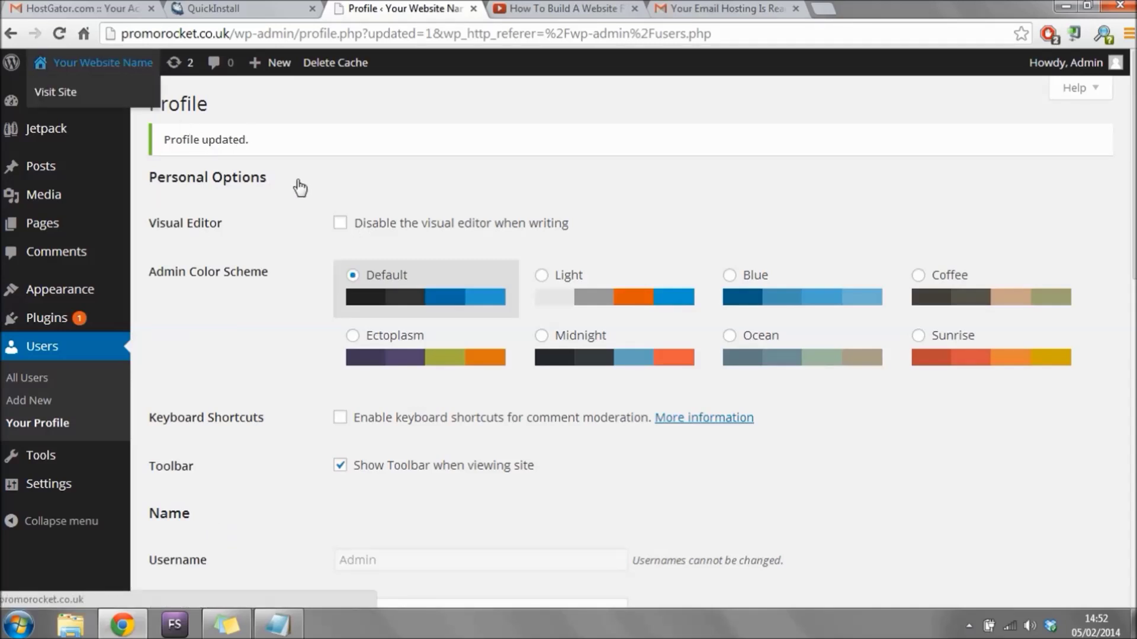
- Return to the WordPress dashboard home
mouse_move(47, 318)
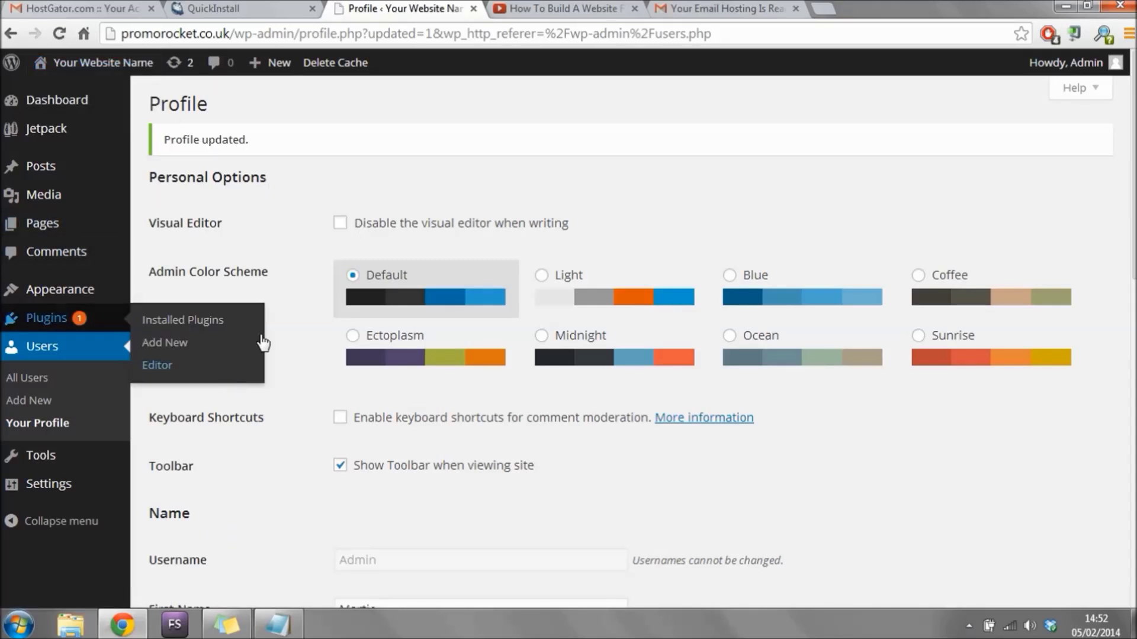
mouse_move(74, 104)
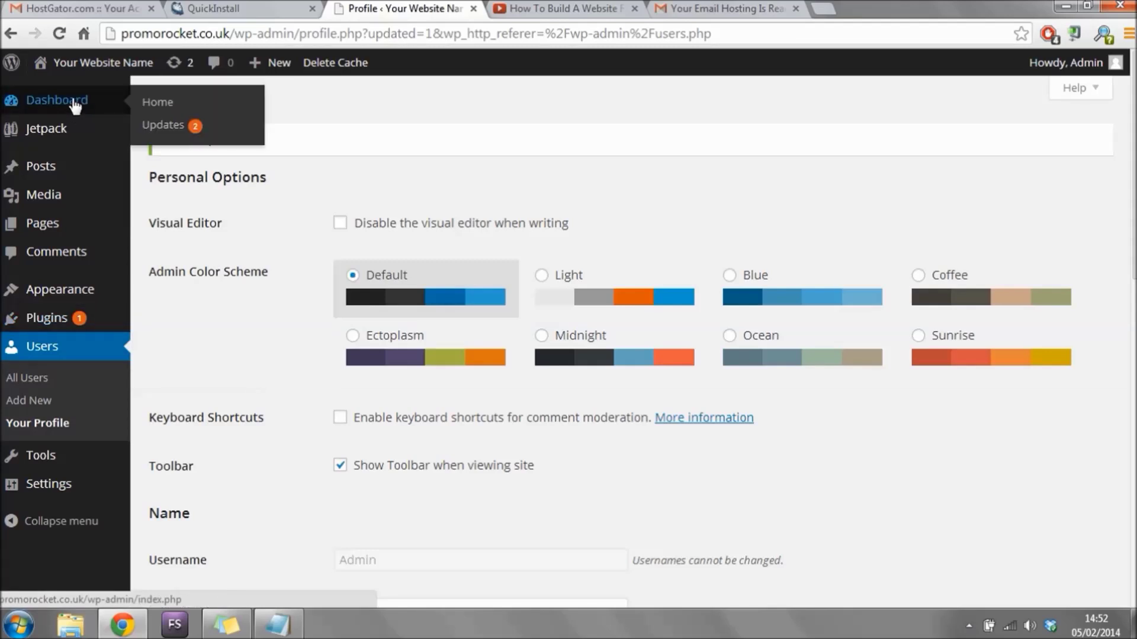
left_click(74, 104)
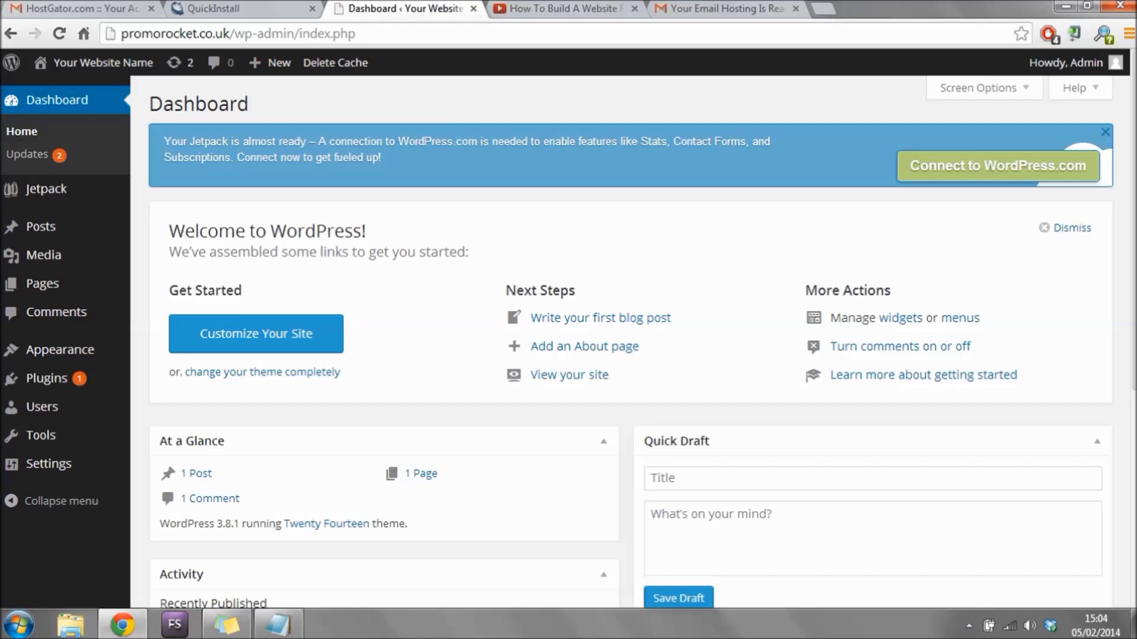
- In Notepad, mark Get Hosting, Get A Domain Name and Install WordPress done, Install A Theme next, then minimize
left_click(278, 625)
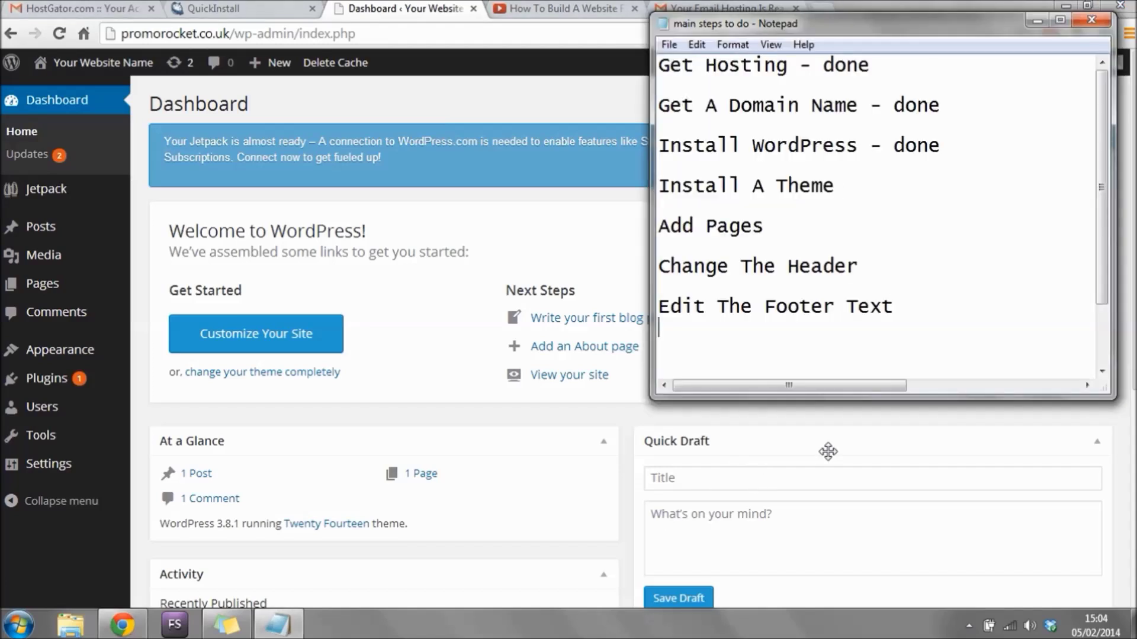
left_click_drag(883, 61, 627, 32)
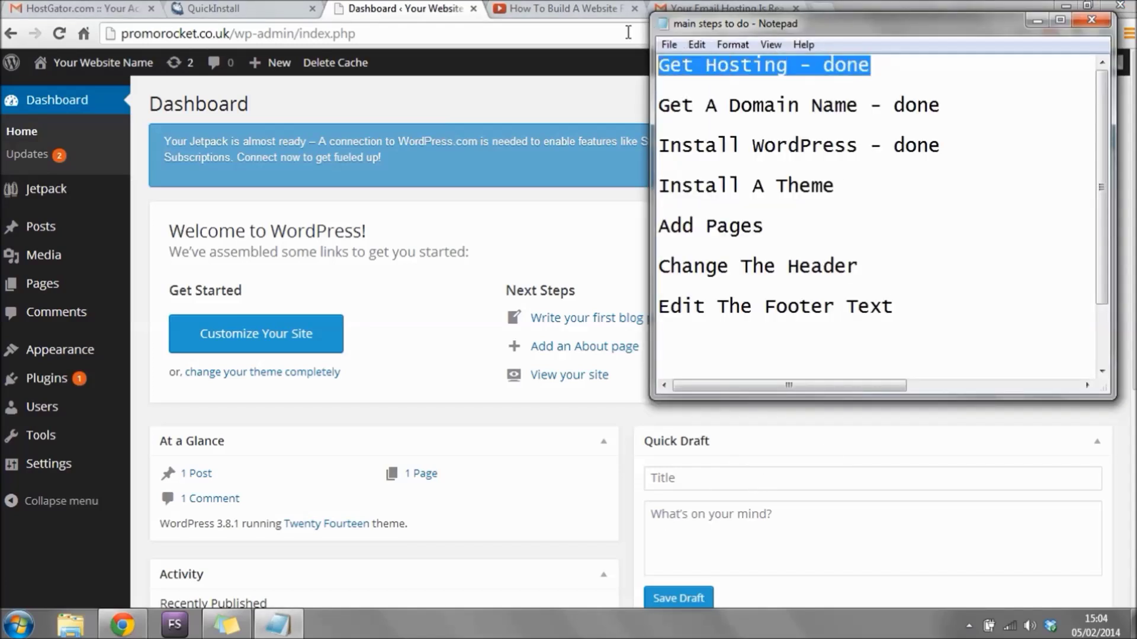
left_click(939, 102)
left_click_drag(939, 101, 657, 102)
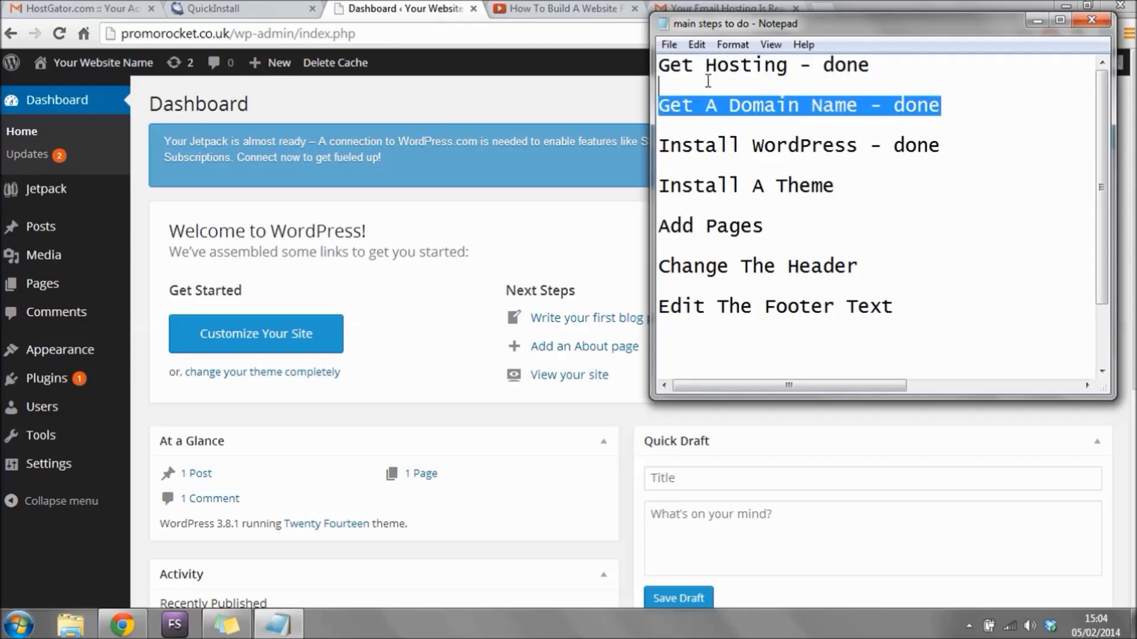
left_click_drag(960, 148, 659, 151)
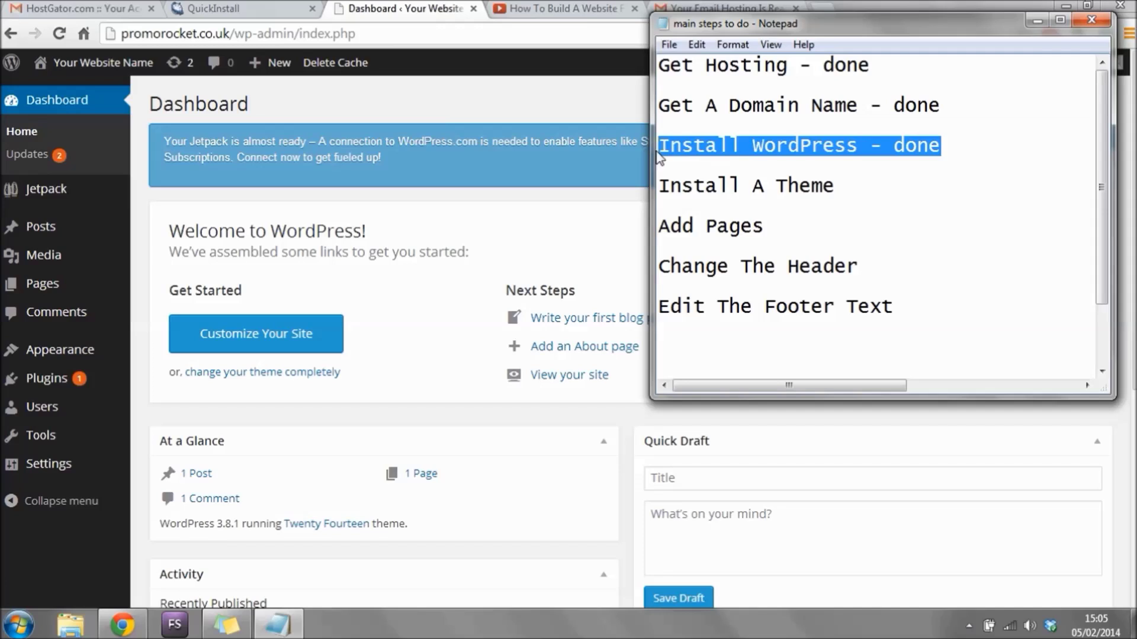
left_click_drag(837, 187, 656, 187)
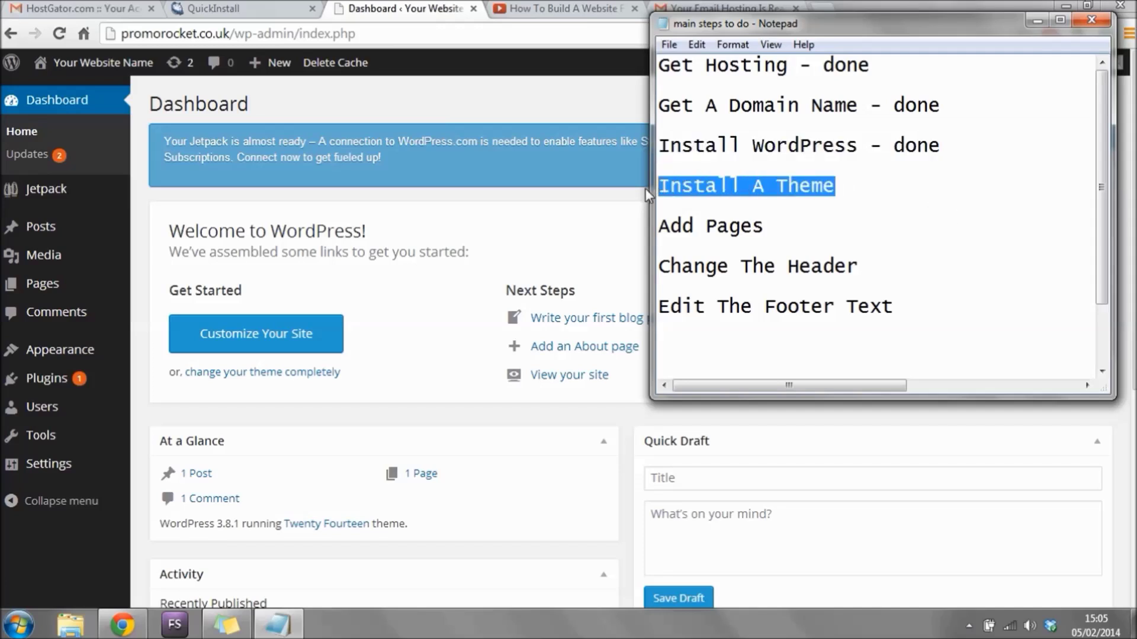
left_click(1037, 20)
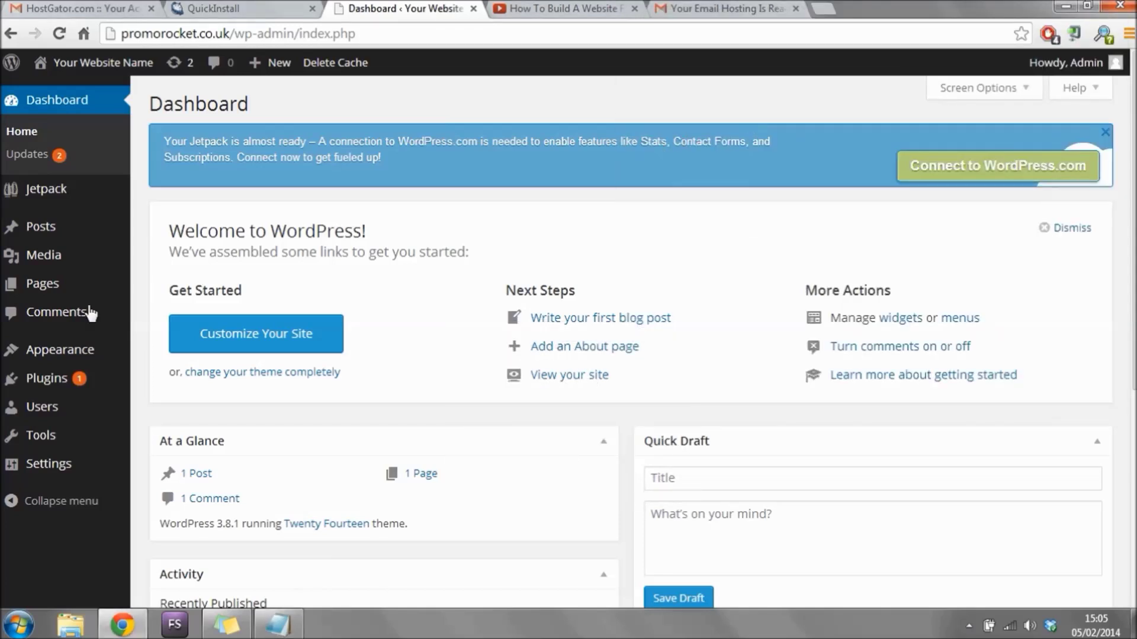
- Activate the Twenty Thirteen theme from the installed themes list
mouse_move(63, 356)
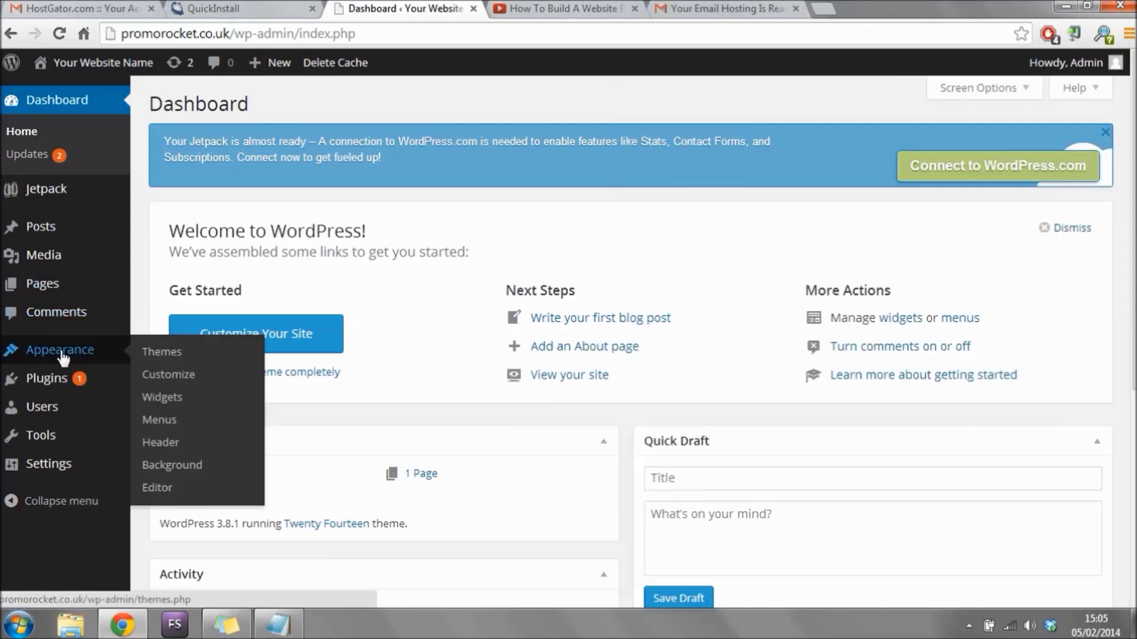
left_click(63, 354)
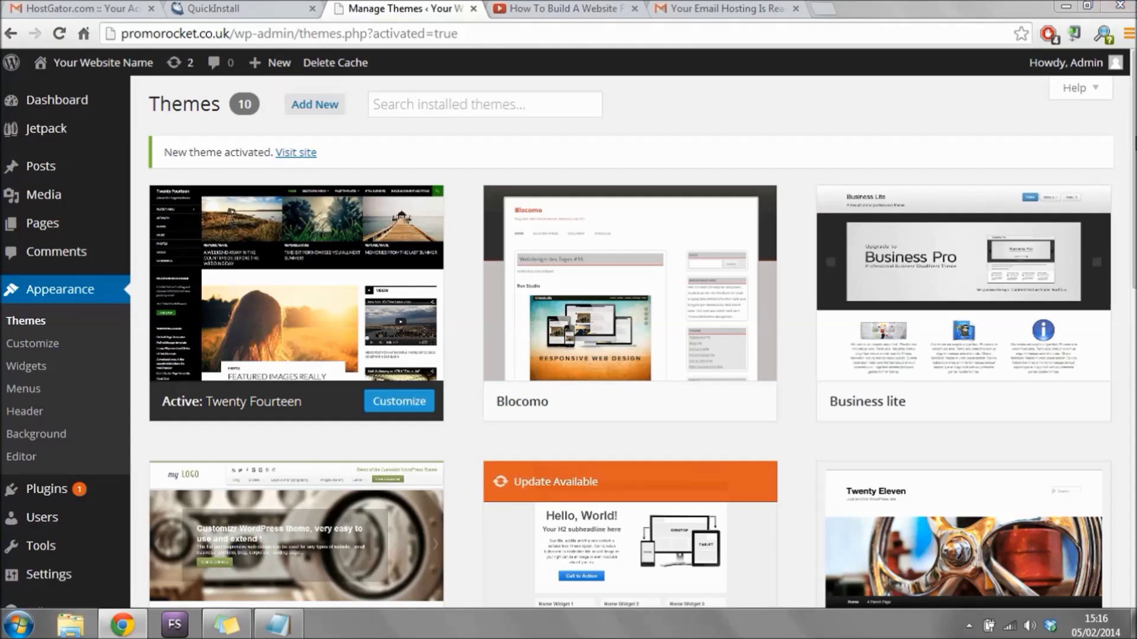
scroll(631, 331, "down", 2)
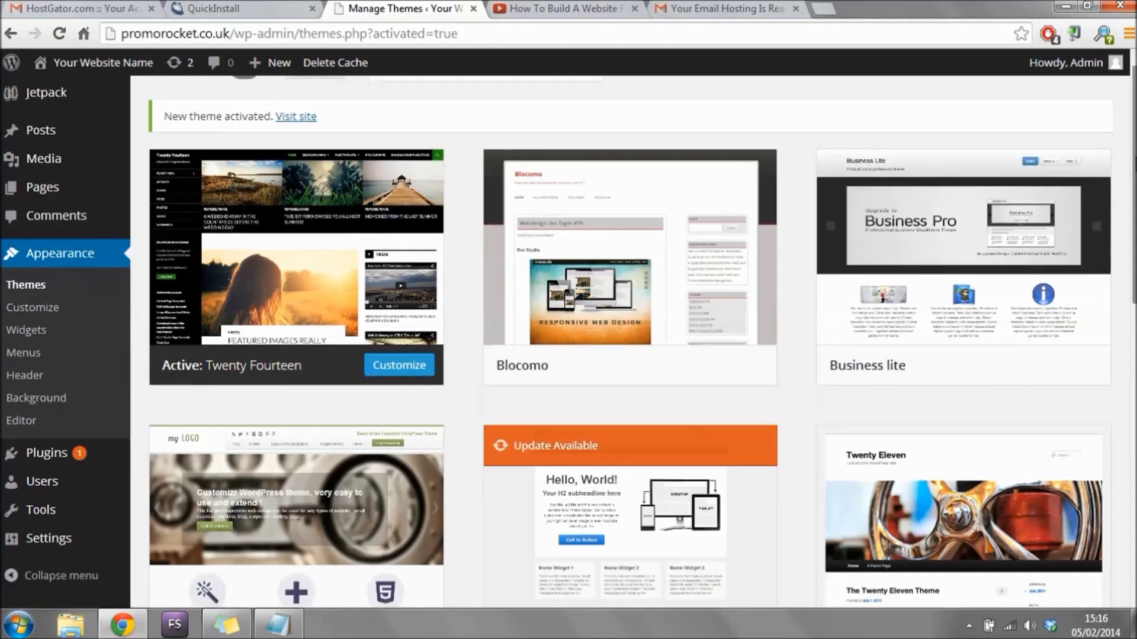
scroll(630, 341, "down", 2)
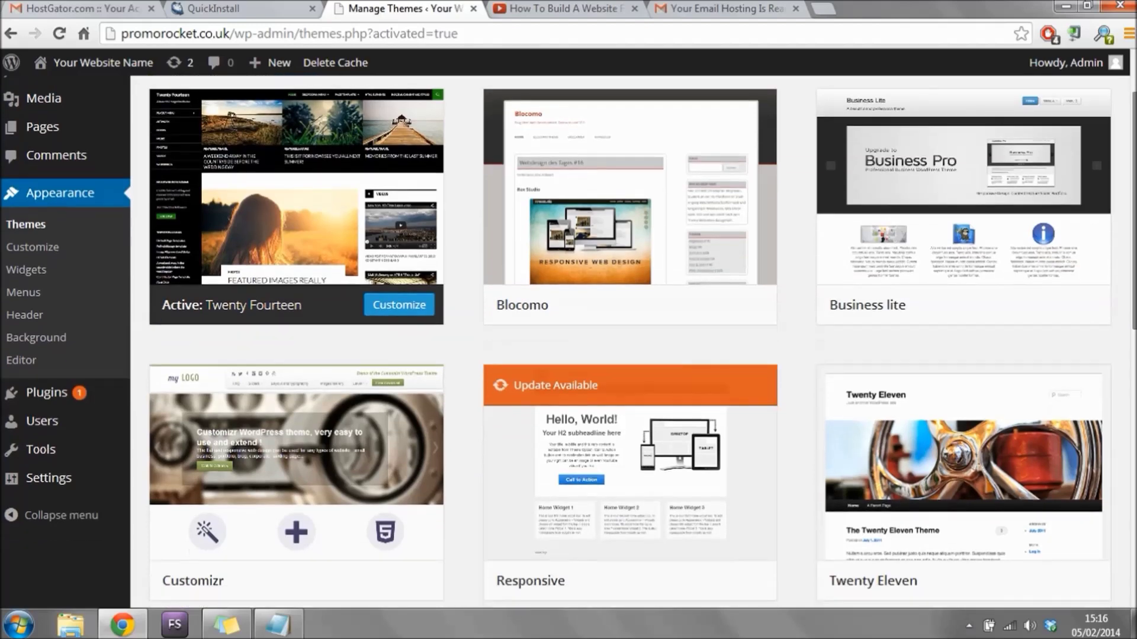
scroll(631, 341, "down", 6)
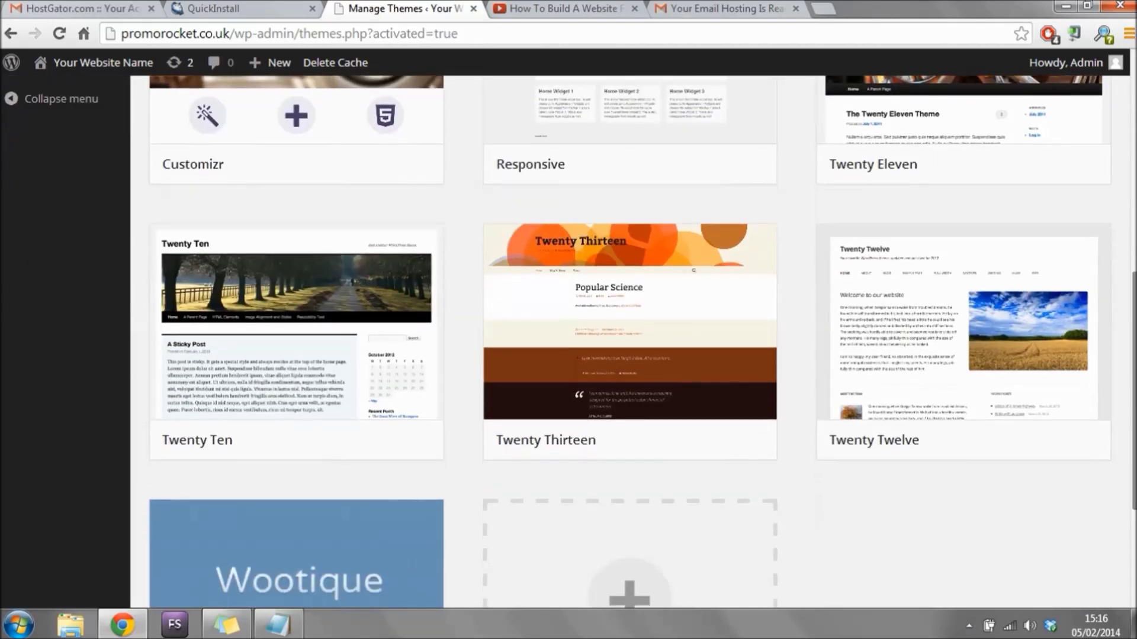
scroll(782, 272, "down", 1)
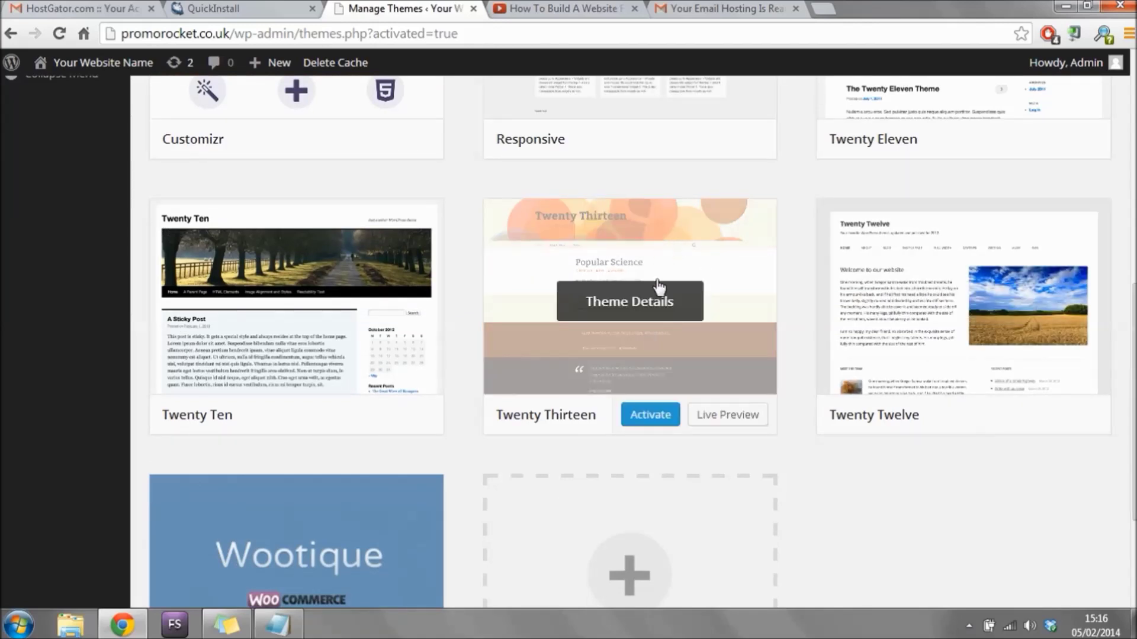
left_click(654, 419)
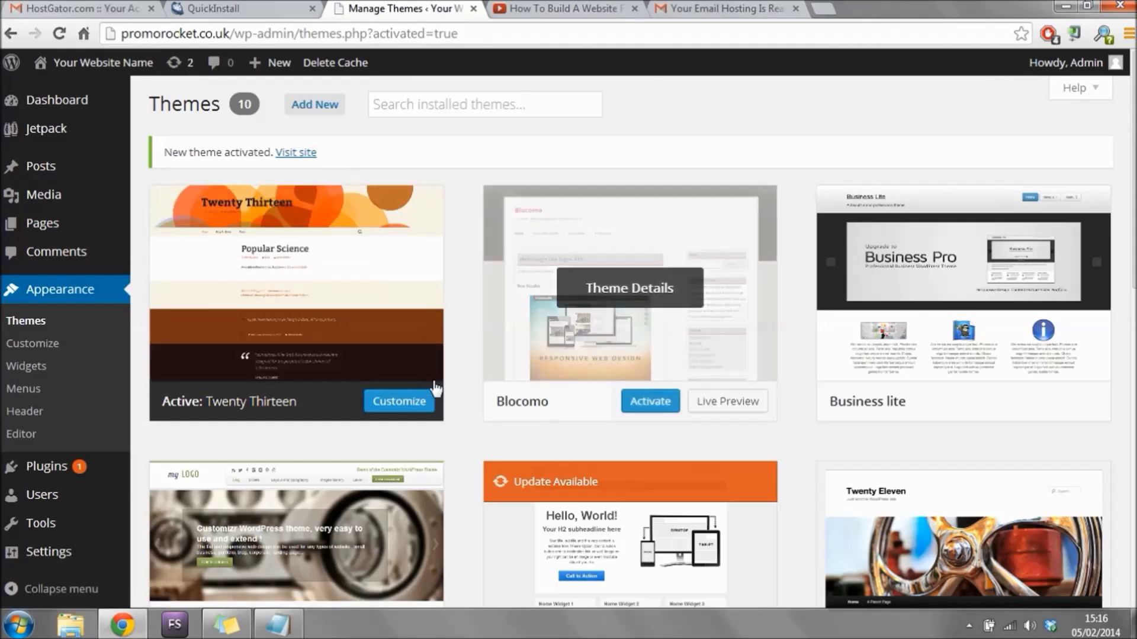
- Search the theme directory for 'twenty thirteen' and install the r2d2 1.1.7 child theme
left_click(327, 106)
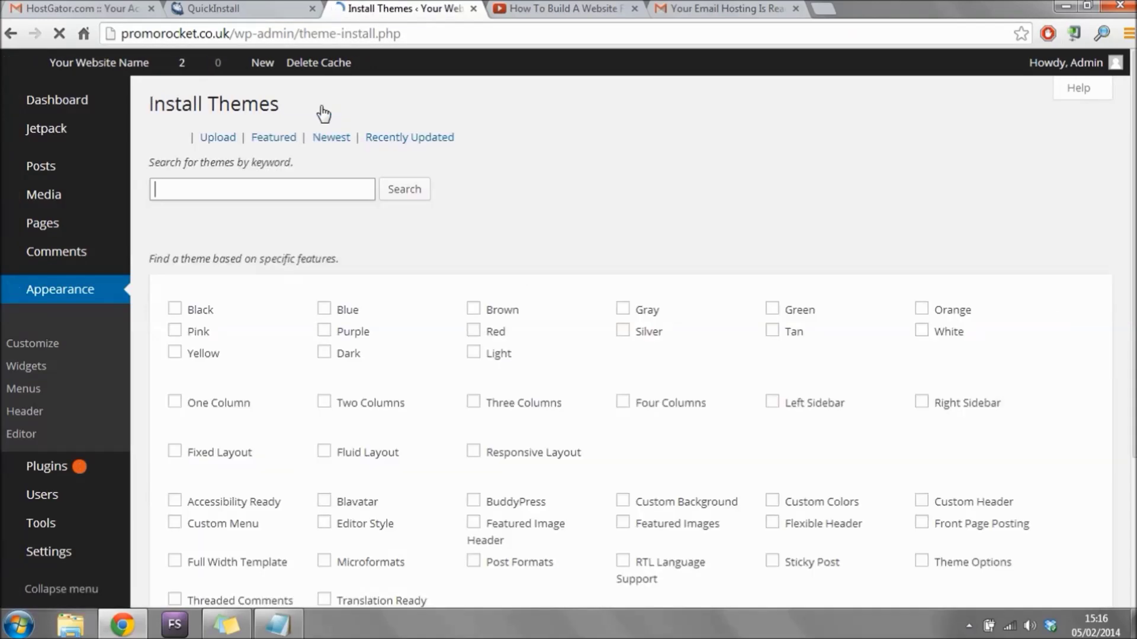
left_click(307, 187)
type("twent")
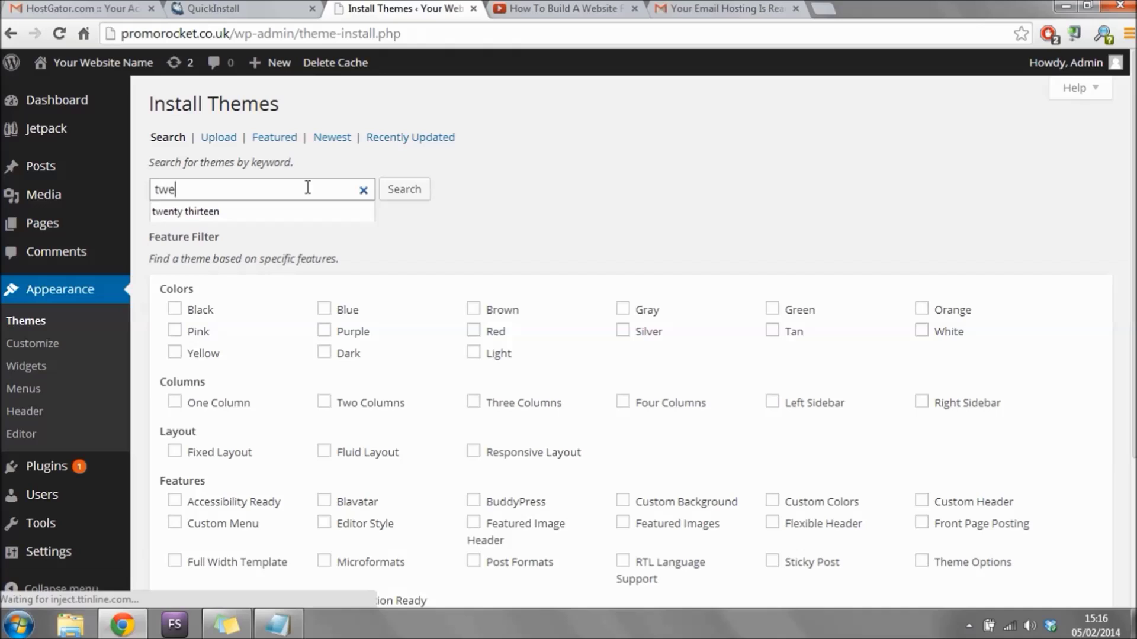
left_click(283, 211)
left_click(397, 191)
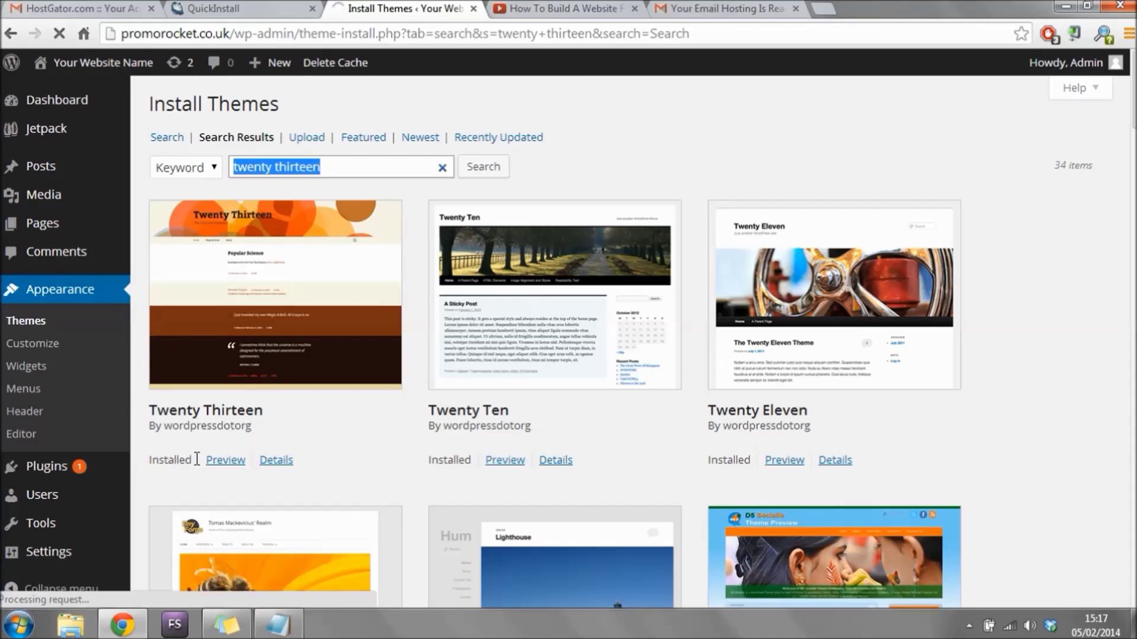
scroll(200, 495, "down", 9)
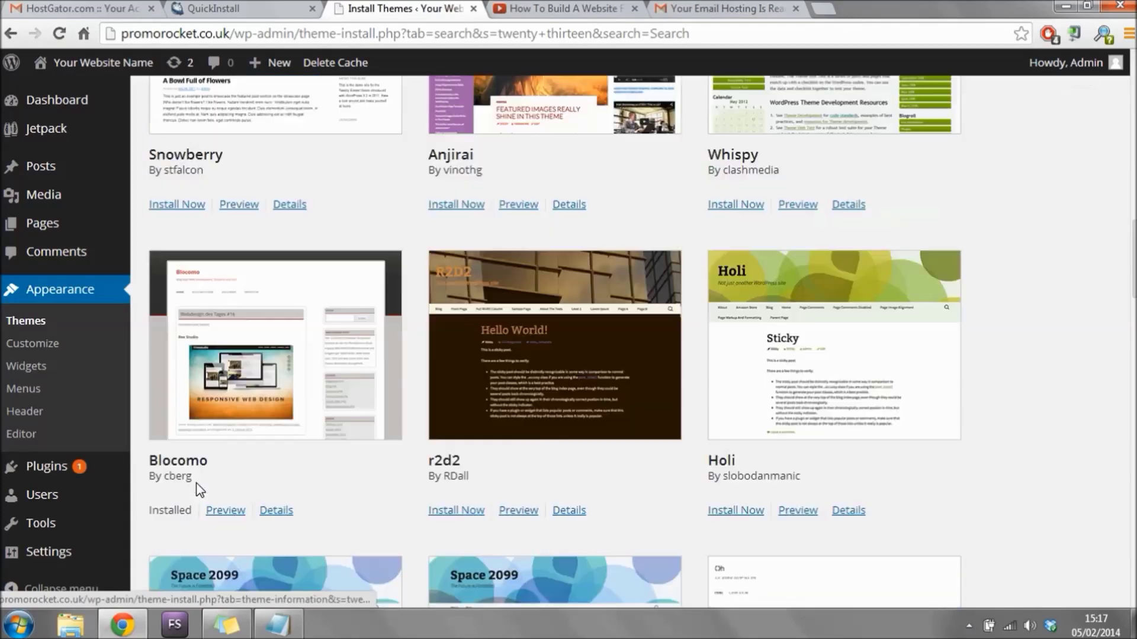
left_click(463, 514)
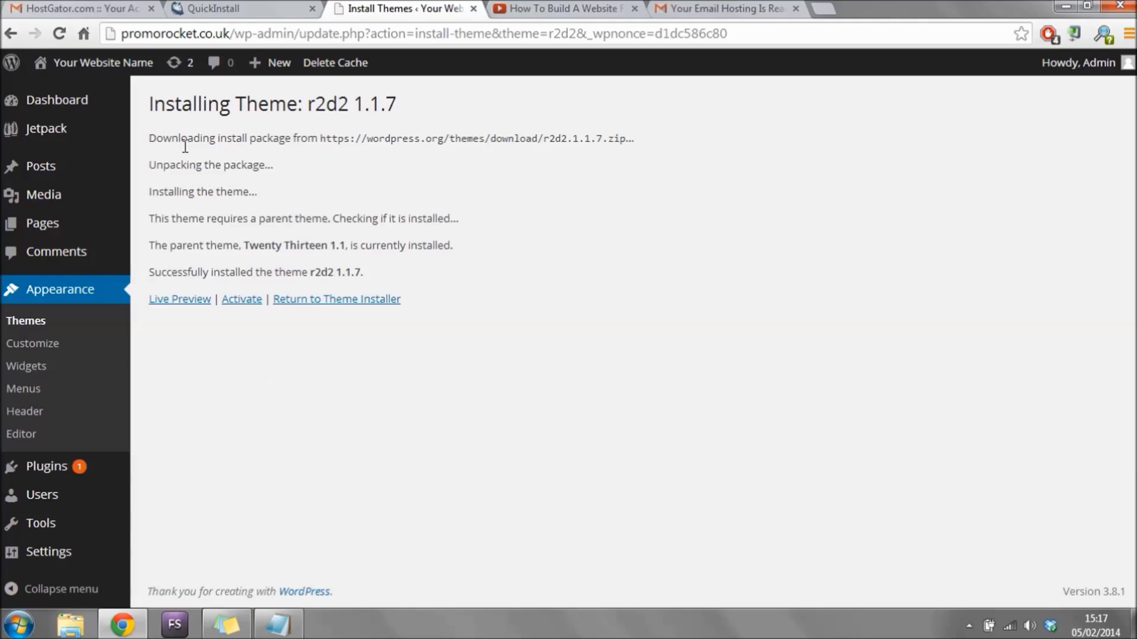
mouse_move(39, 66)
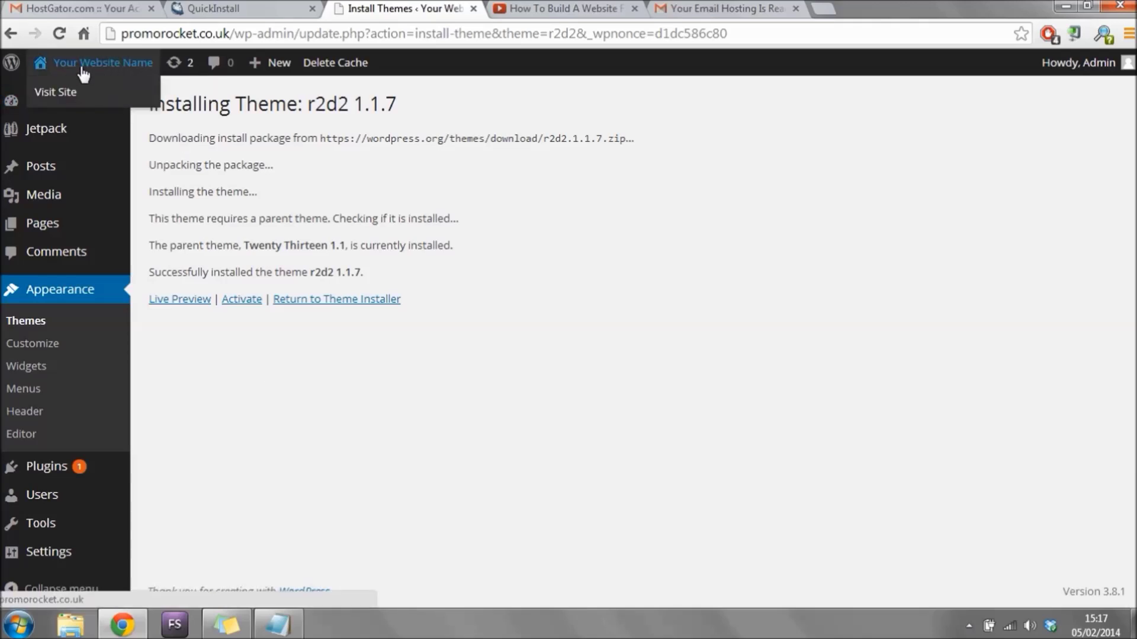
left_click(72, 93)
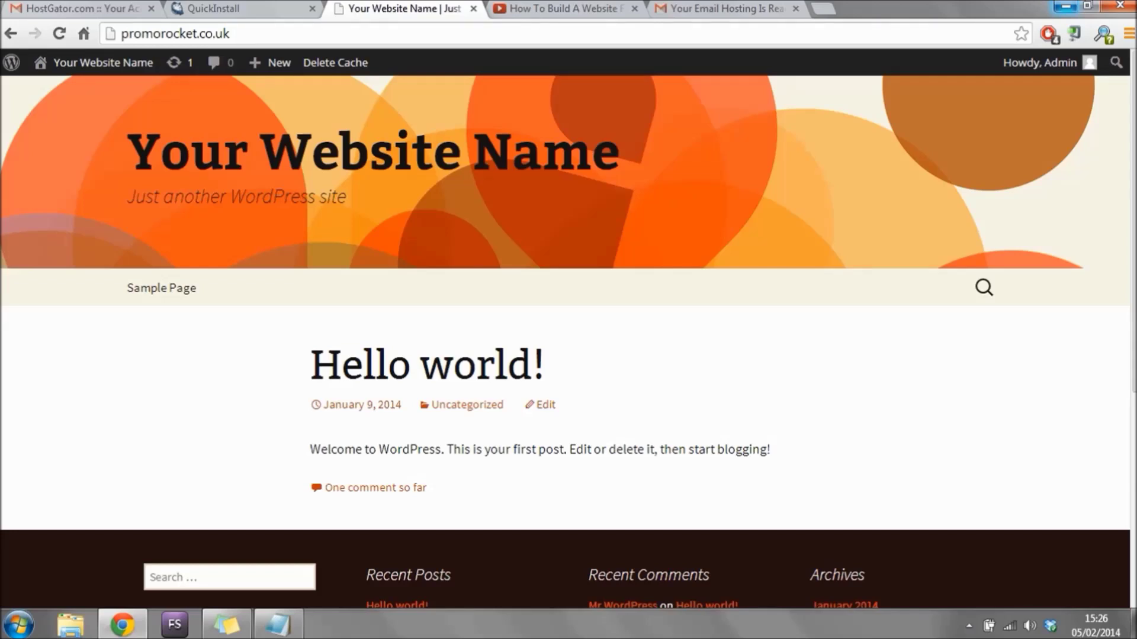
left_click(156, 296)
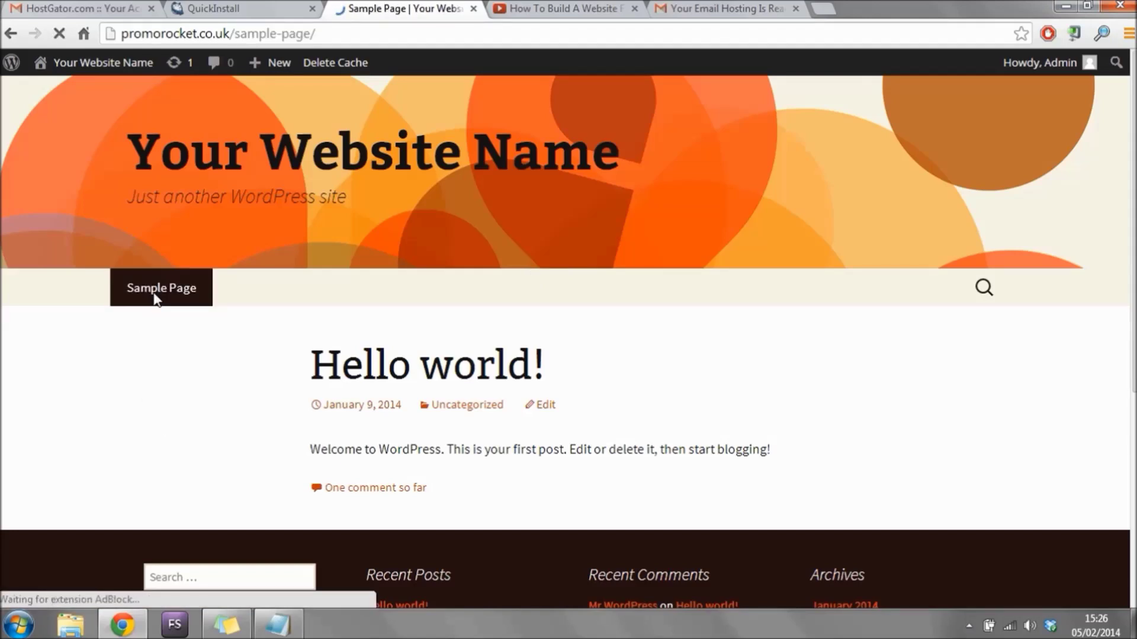
middle_click(119, 411)
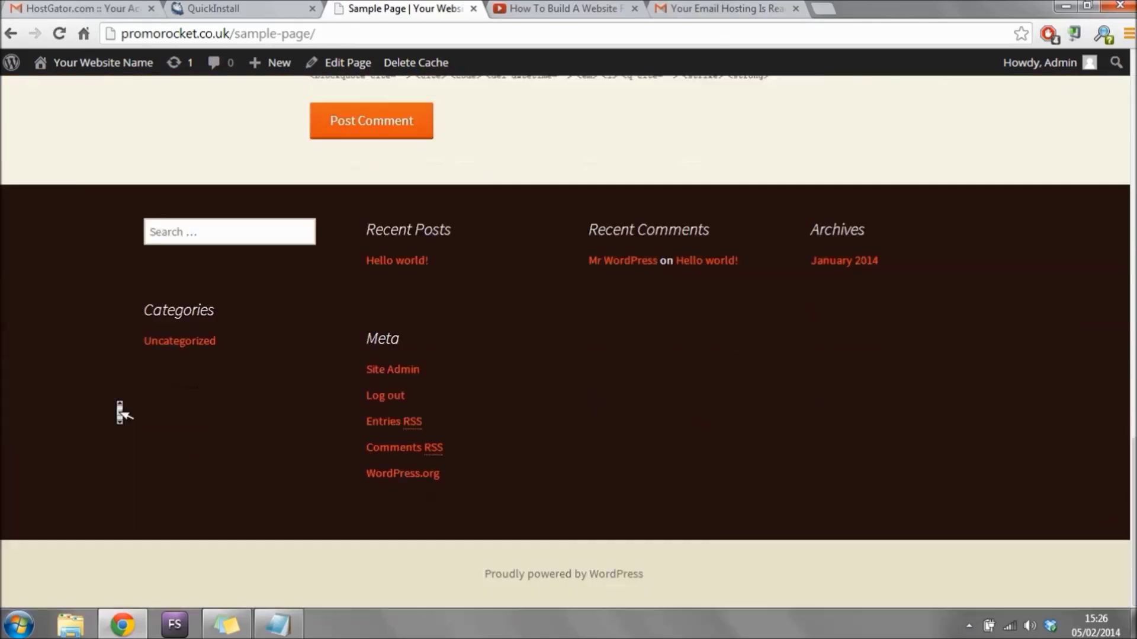
scroll(124, 415, "up", 15)
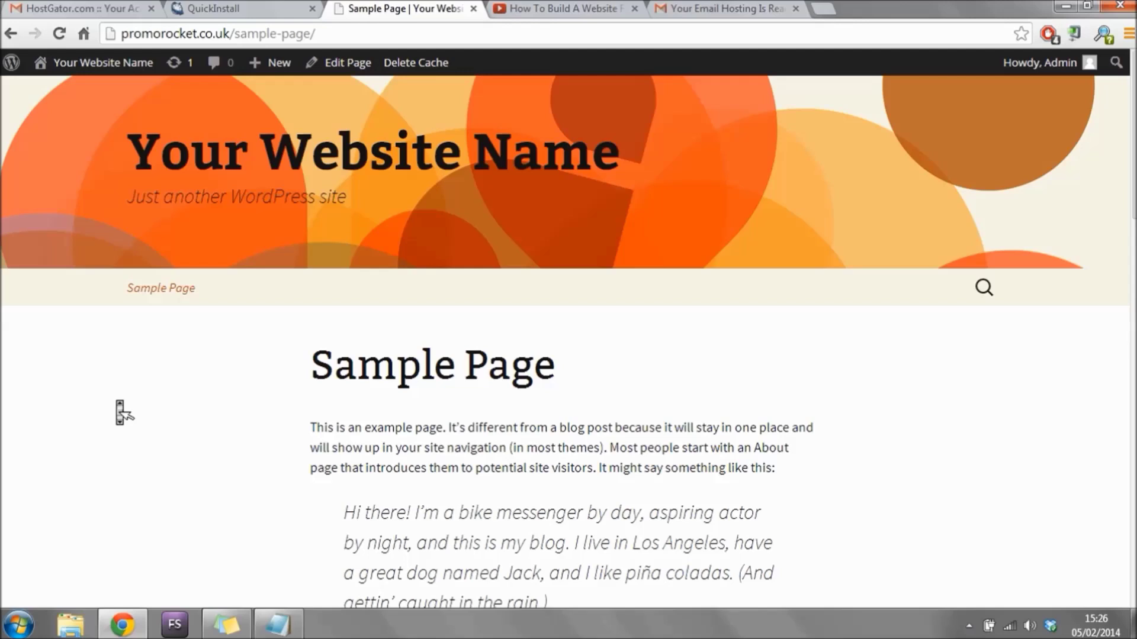
left_click(119, 411)
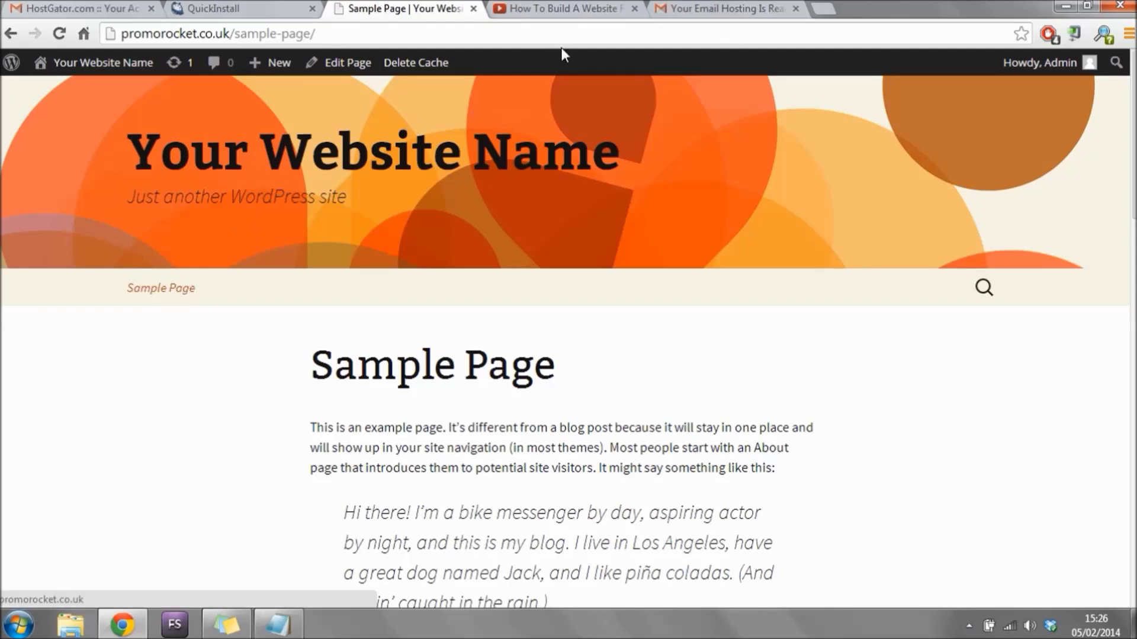
scroll(193, 393, "down", 13)
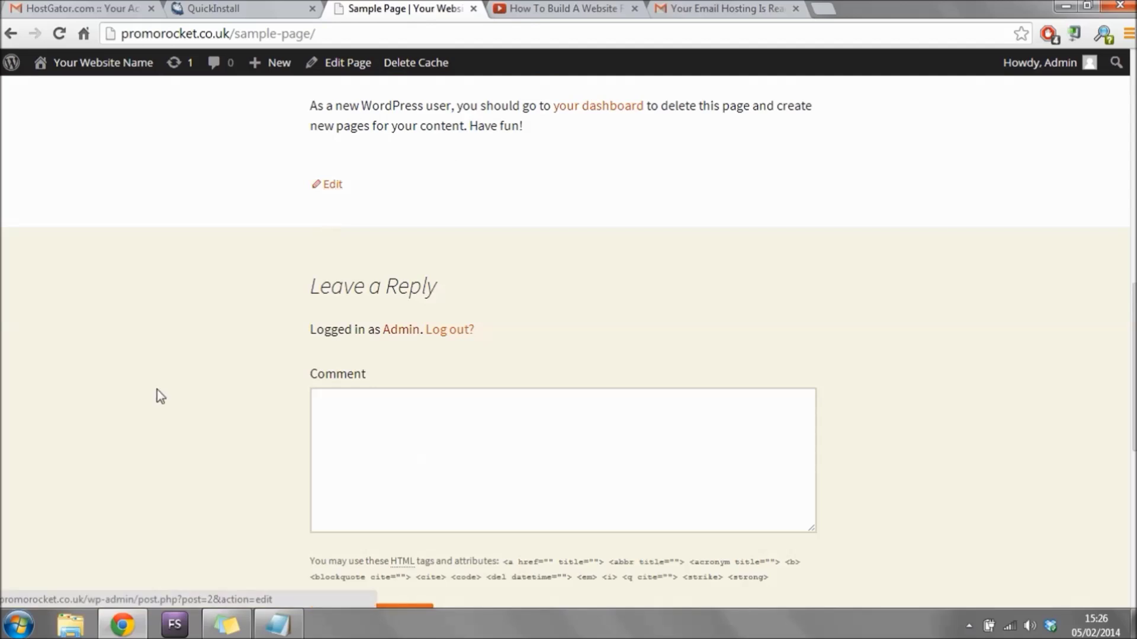
middle_click(158, 397)
scroll(160, 400, "up", 13)
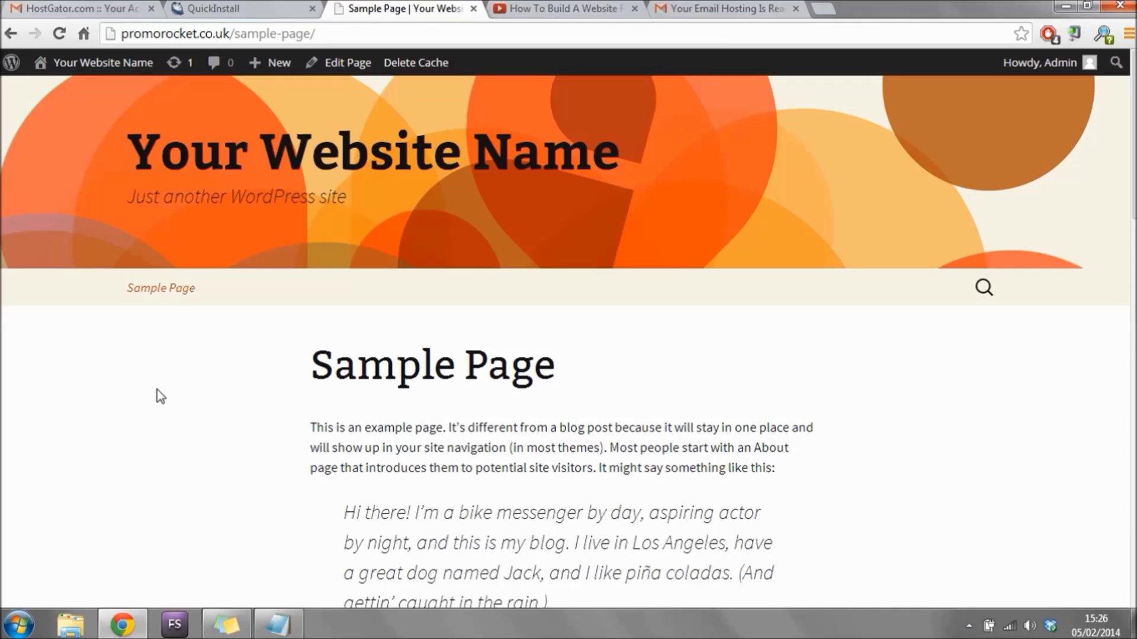
middle_click(160, 400)
scroll(164, 402, "down", 9)
scroll(161, 399, "up", 9)
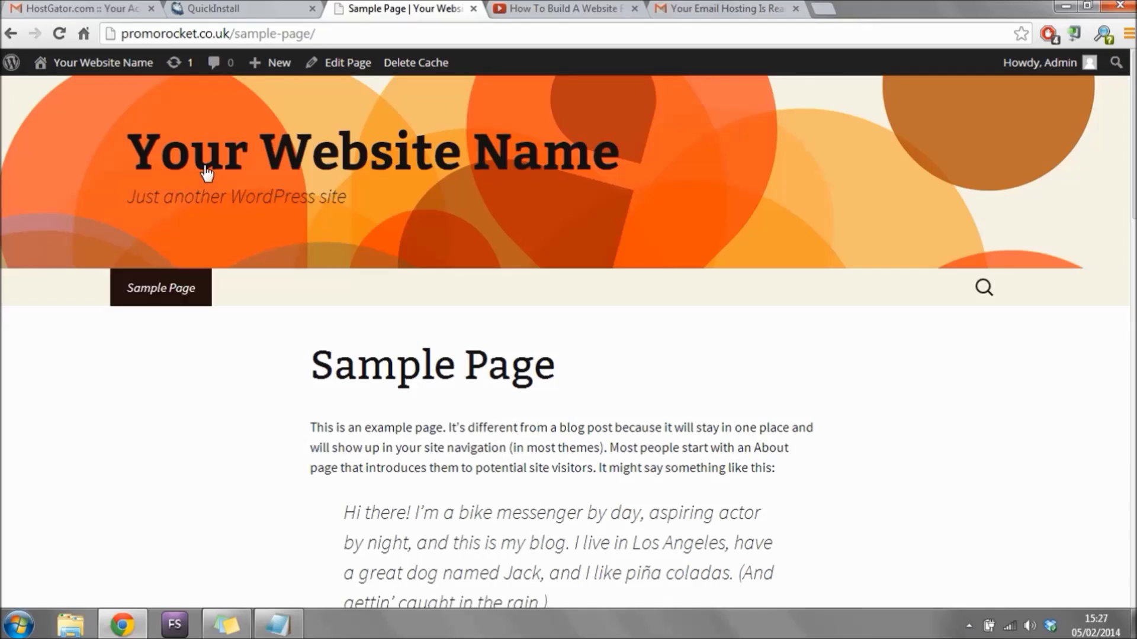
middle_click(132, 424)
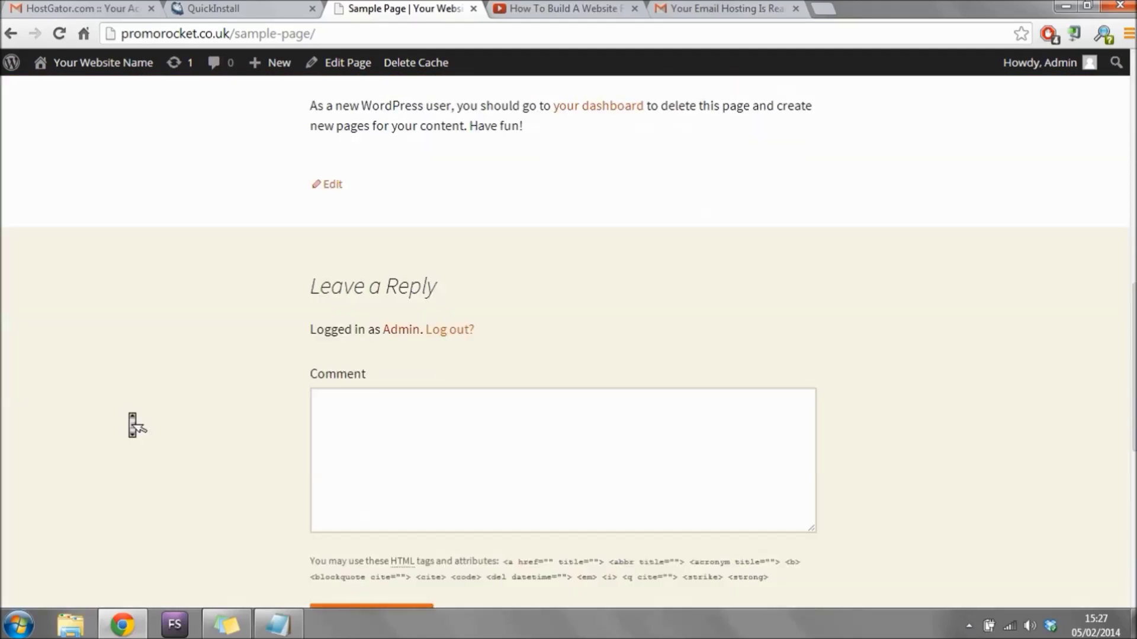
scroll(131, 424, "up", 15)
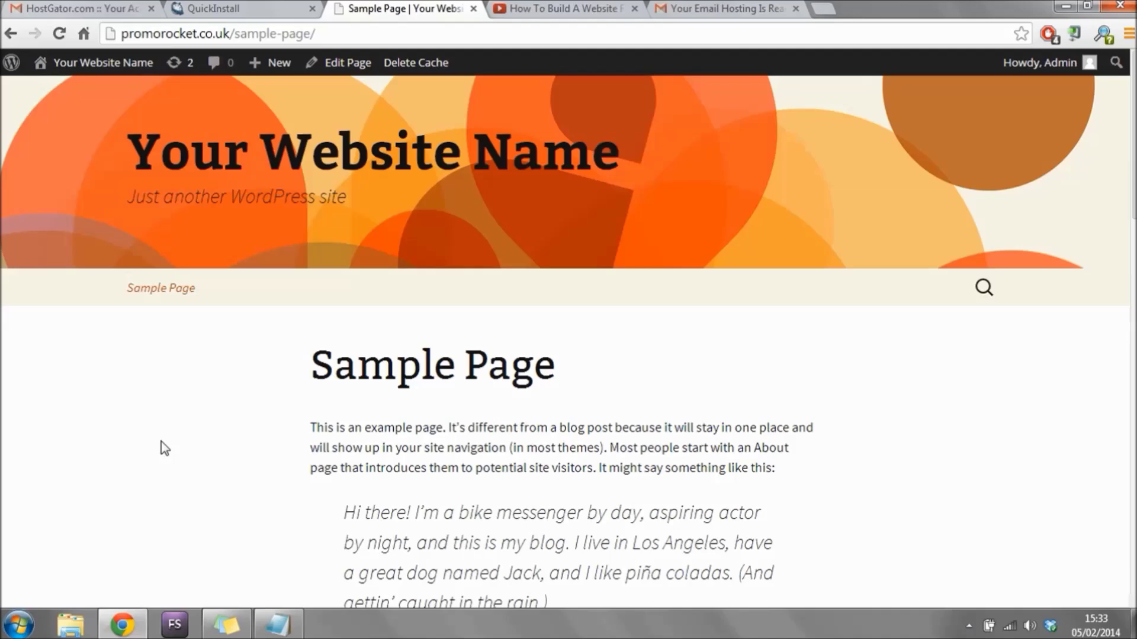
key("End")
scroll(1094, 524, "up", 20)
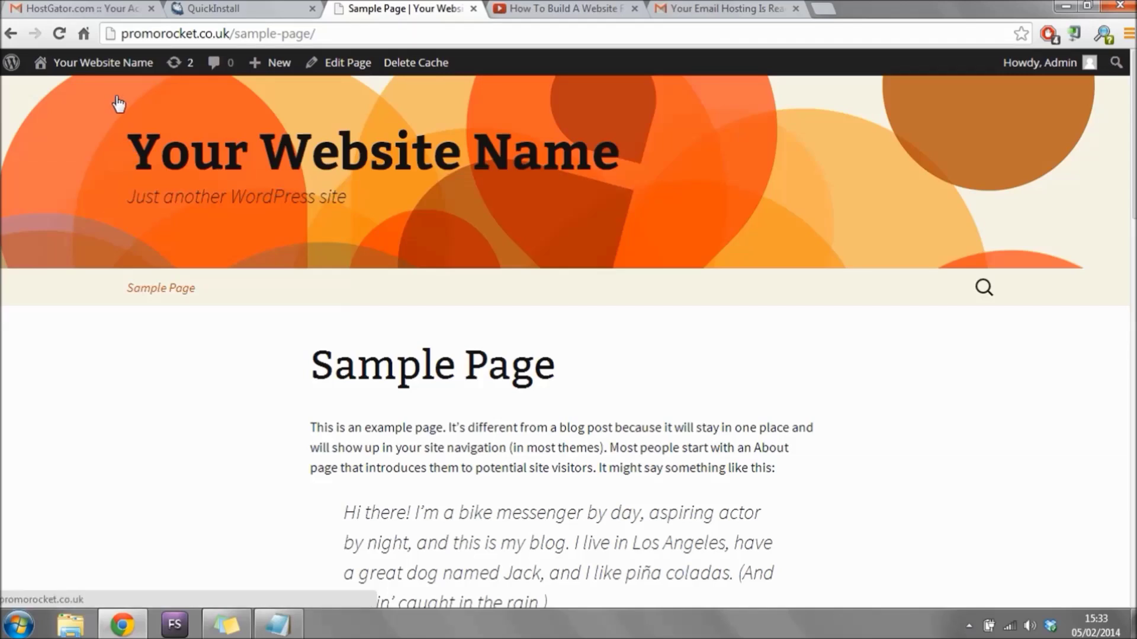
mouse_move(126, 70)
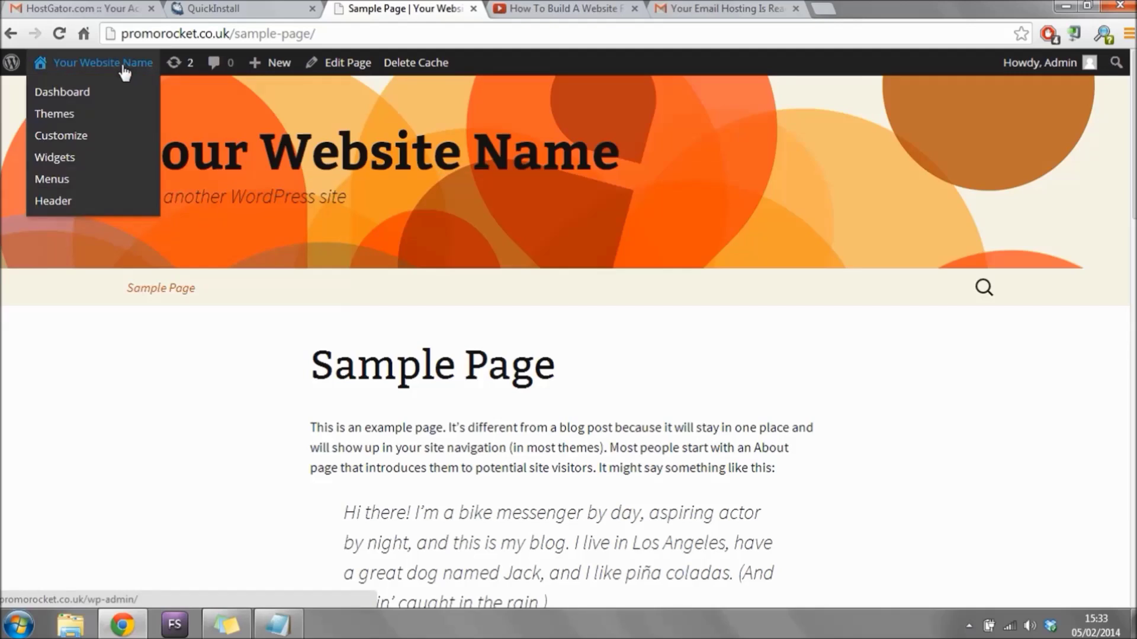
- From the admin dashboard, go to Pages and start a blank new page
left_click(88, 98)
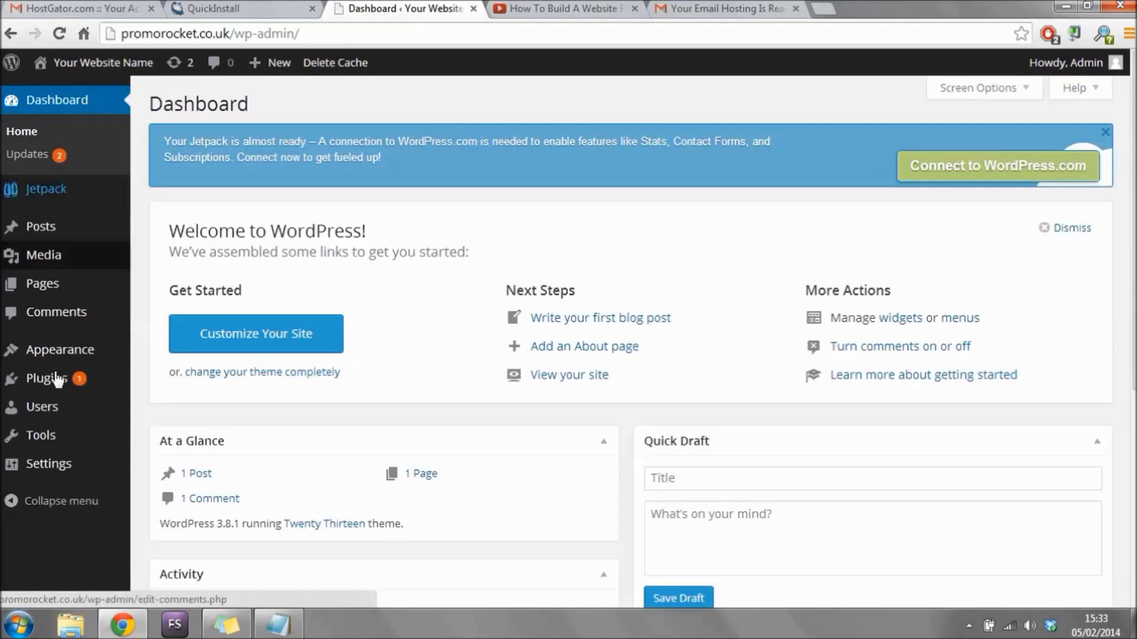
left_click(55, 295)
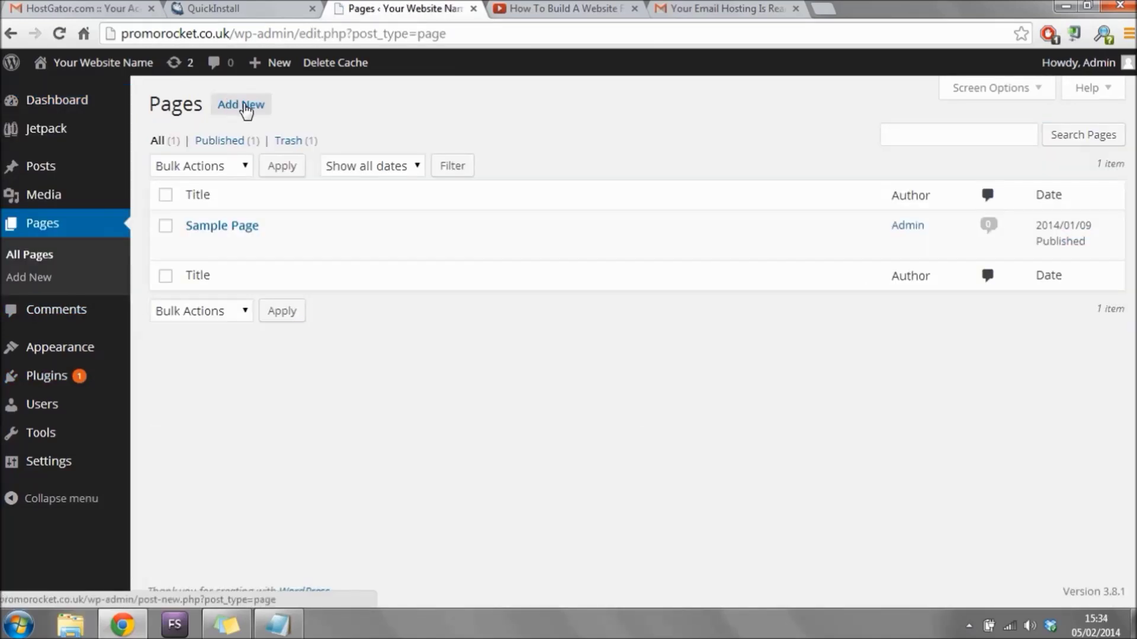
left_click(244, 105)
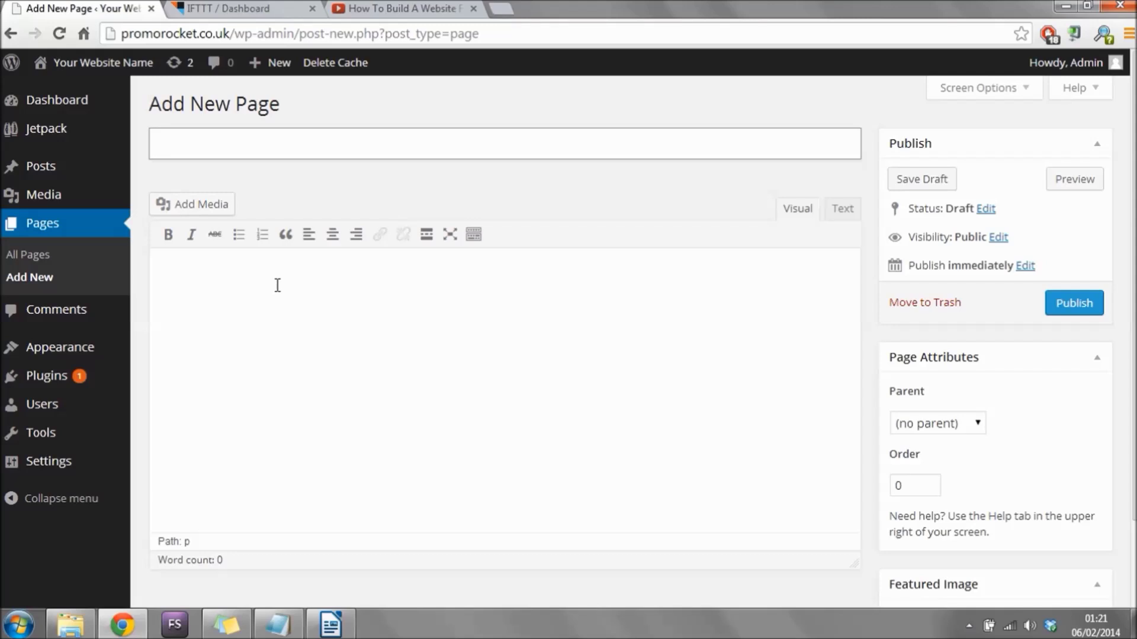
- Title the new page 'Welcome!' and place the caret in the empty body
left_click(277, 285)
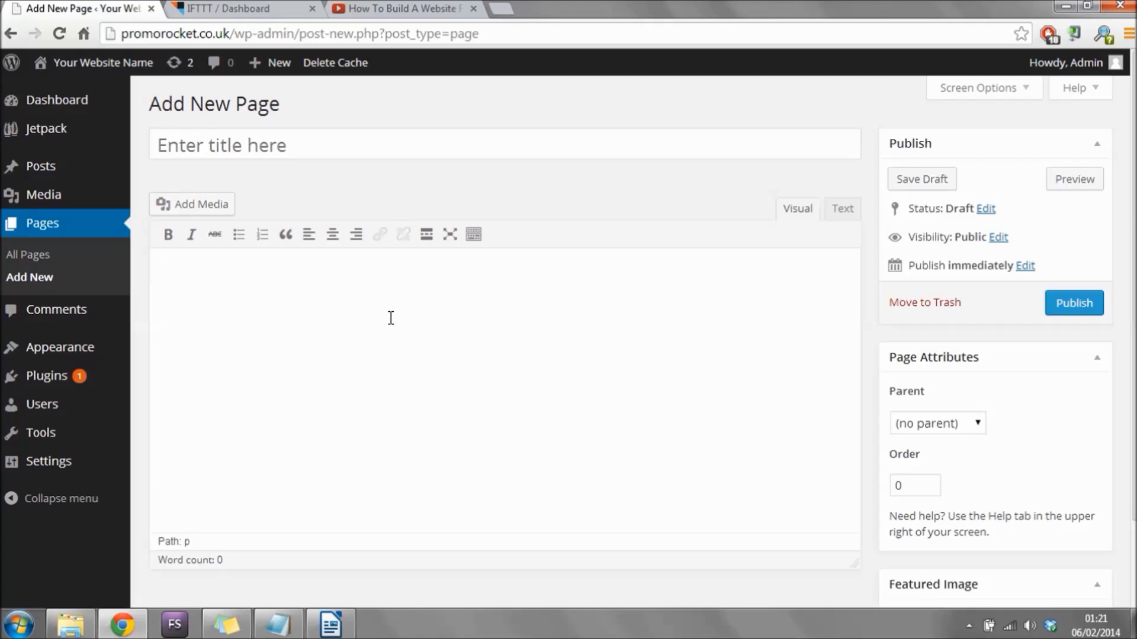
left_click(395, 331)
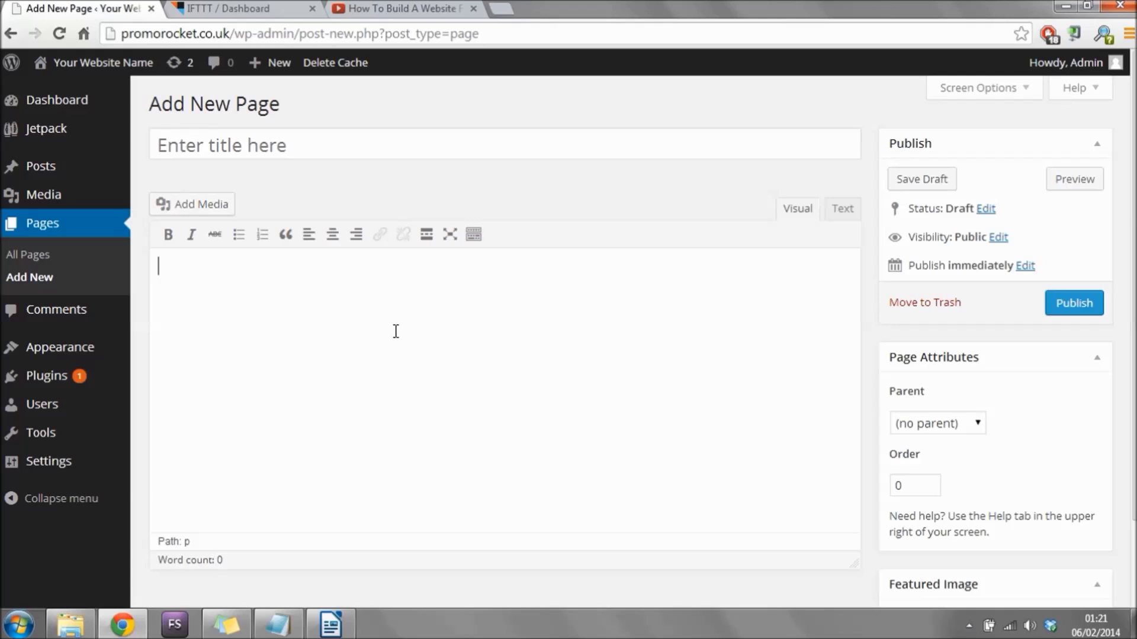
left_click(342, 143)
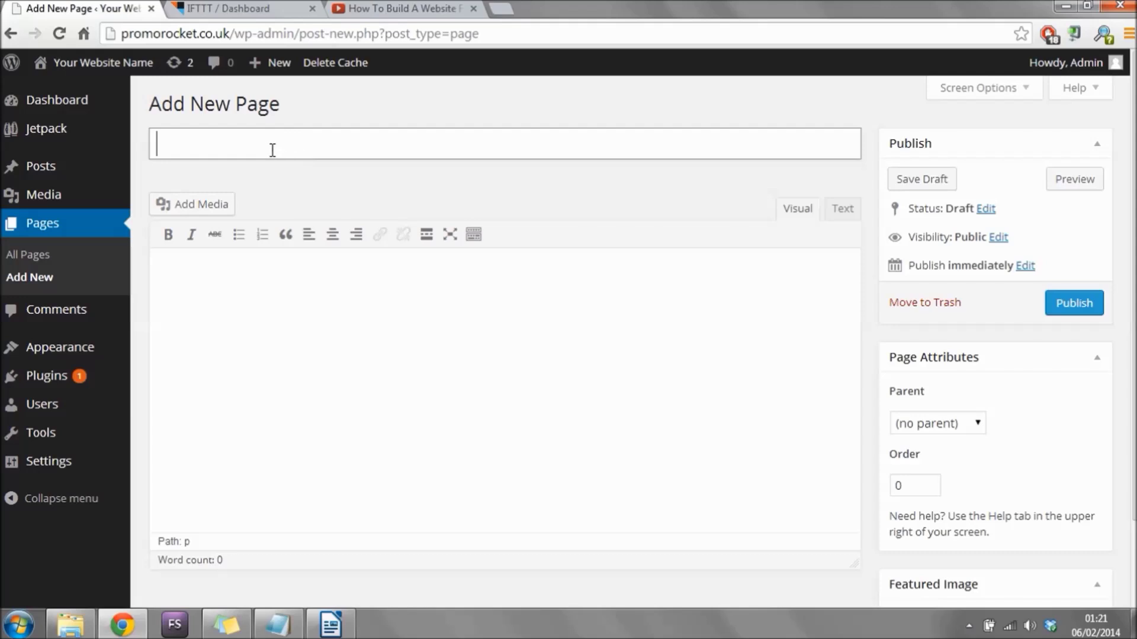
type("Welcome!")
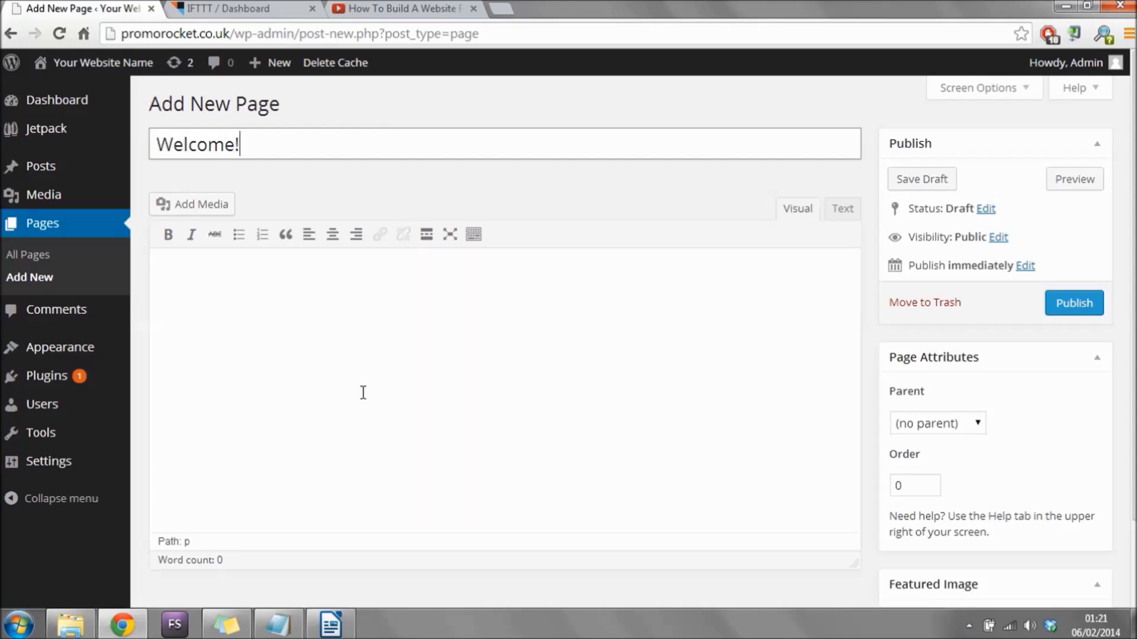
left_click(382, 279)
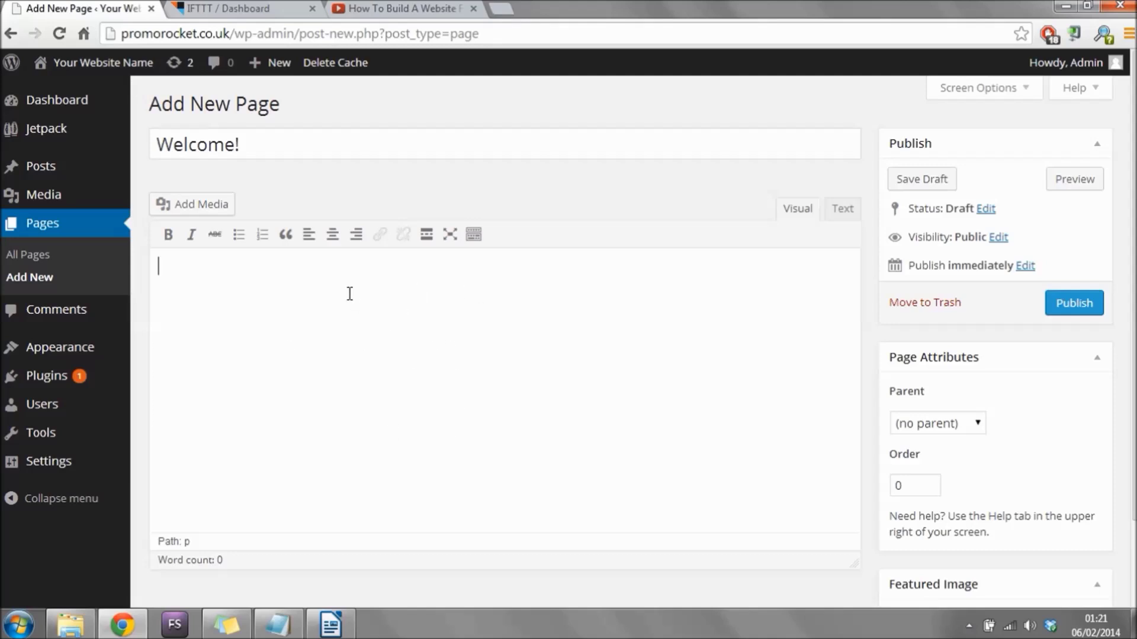
- Copy the homepage paragraphs from the LibreOffice Writer document and return to Chrome
key("alt+Tab")
left_click_drag(299, 142, 756, 513)
right_click(709, 448)
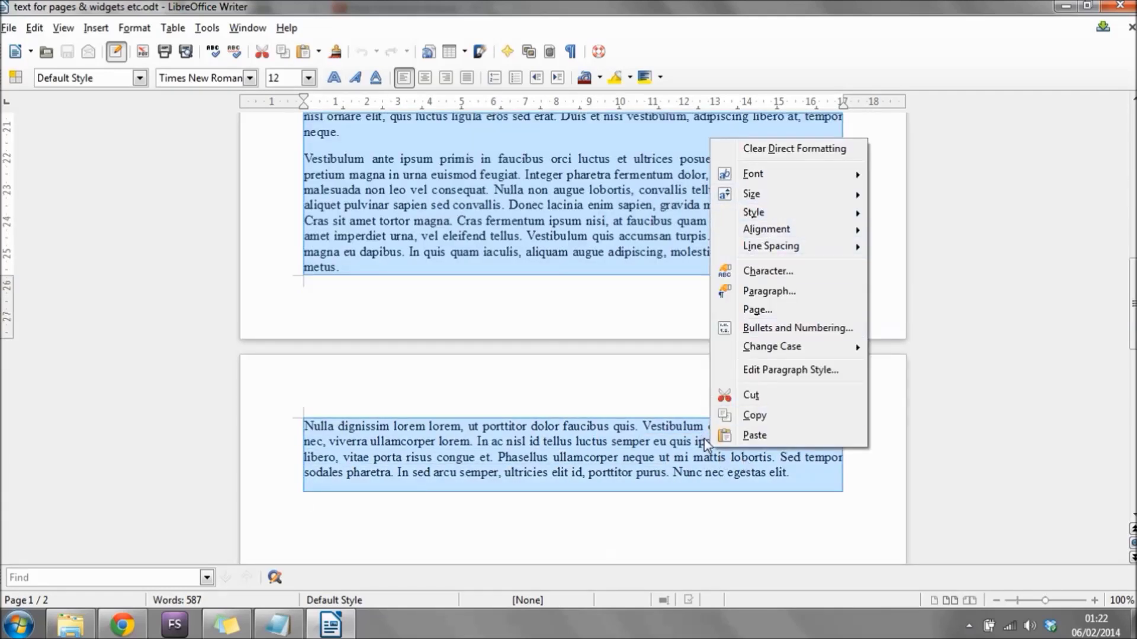
left_click(751, 413)
key("alt+Tab")
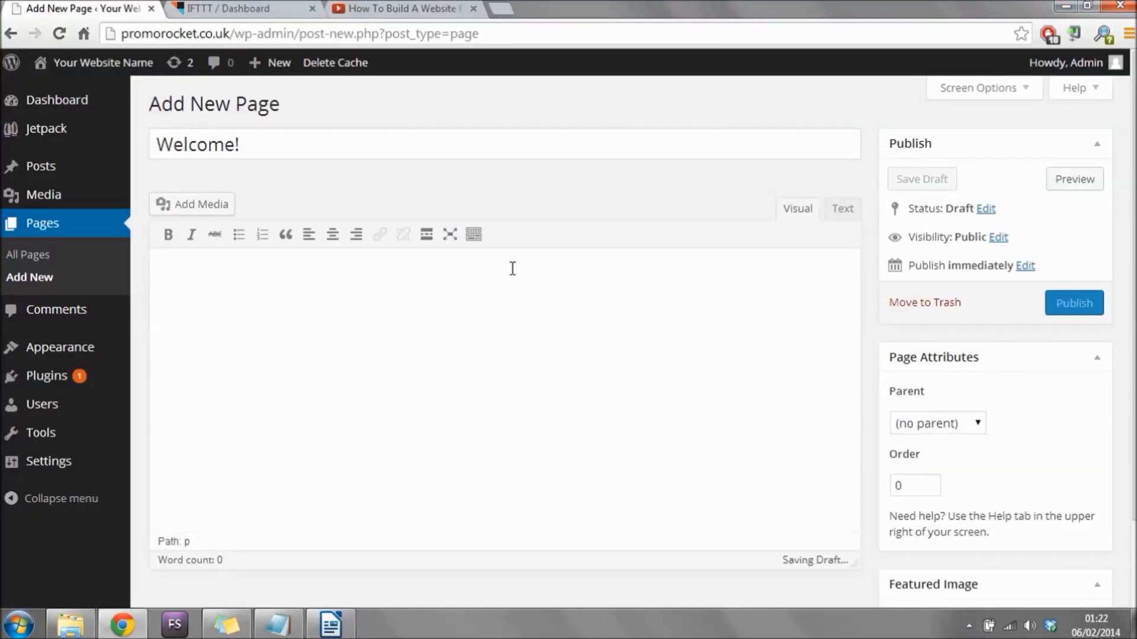
- Paste the homepage text into the body and replace [INSERT PICTURE HERE] with an empty line
key("ctrl+v")
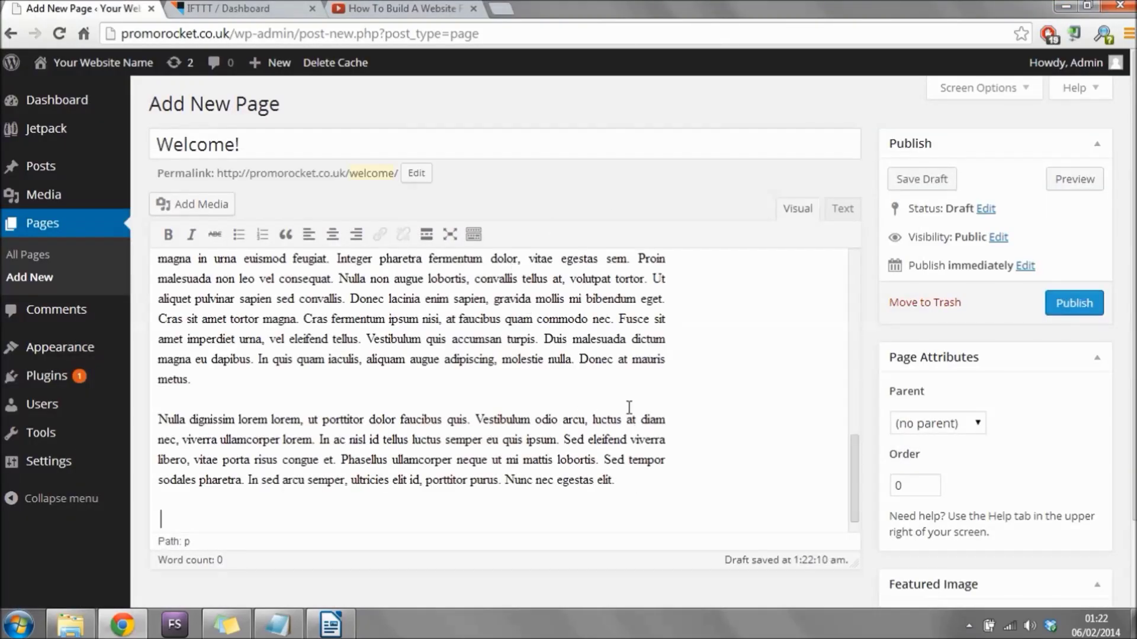
scroll(627, 397, "up", 5)
scroll(501, 335, "up", 2)
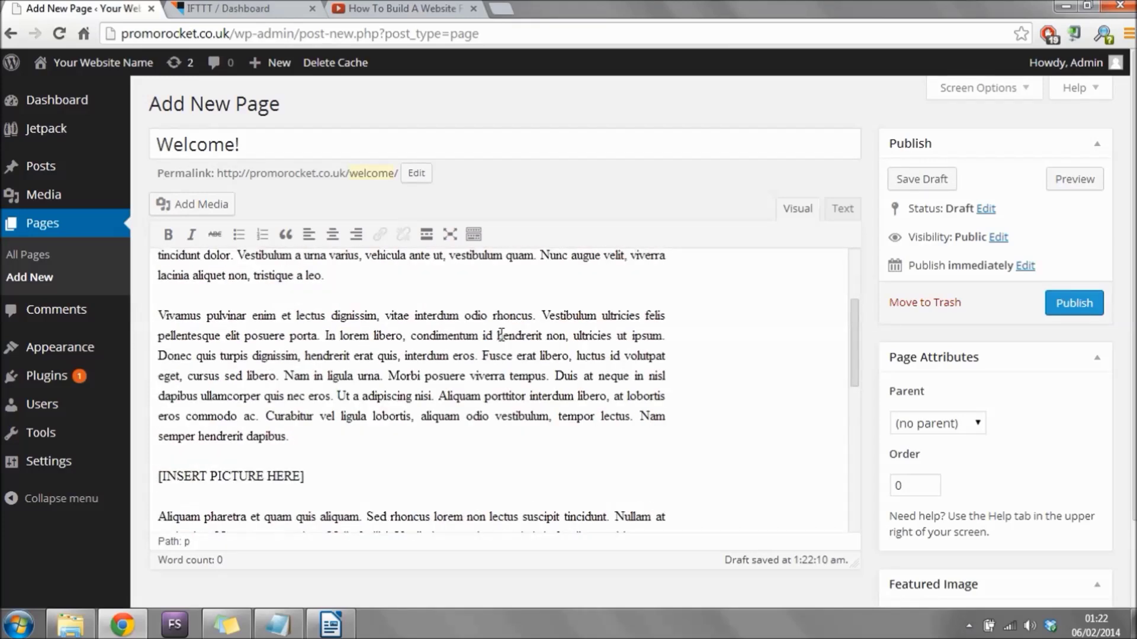
scroll(420, 396, "down", 2)
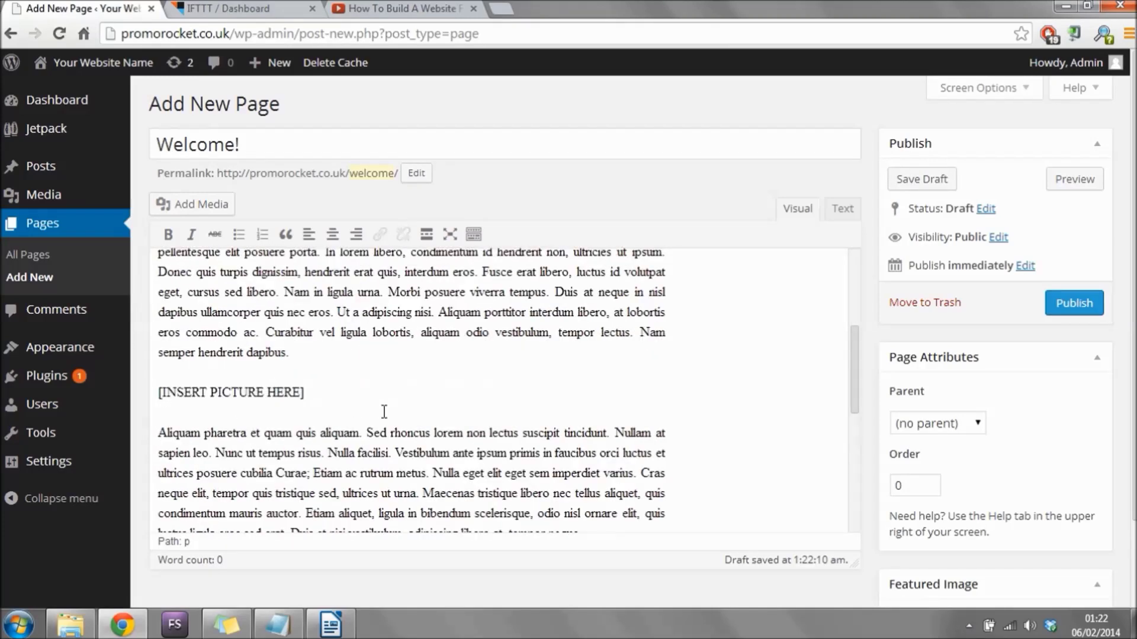
left_click_drag(215, 393, 141, 392)
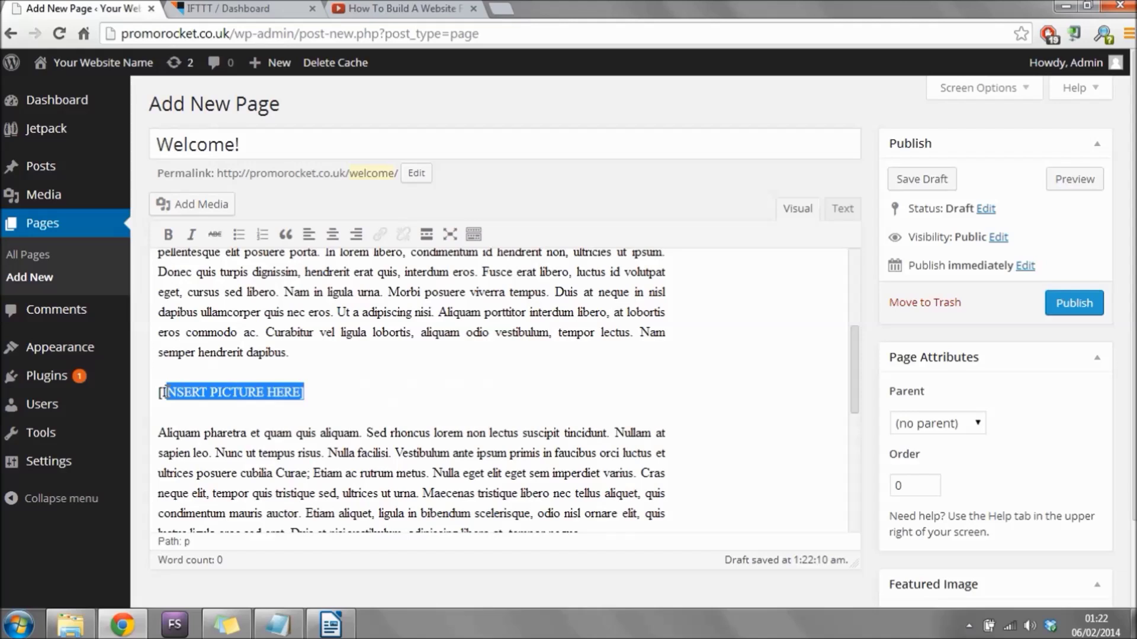
key("BackSpace")
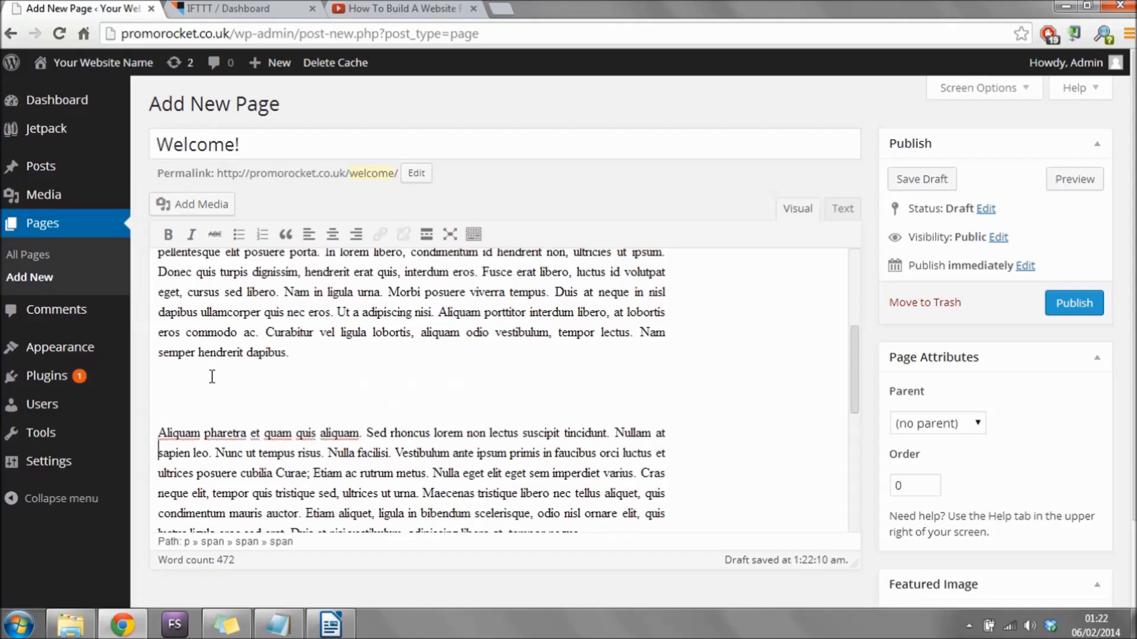
key("BackSpace")
key("BackSpace")
key("BackSpace")
key("BackSpace")
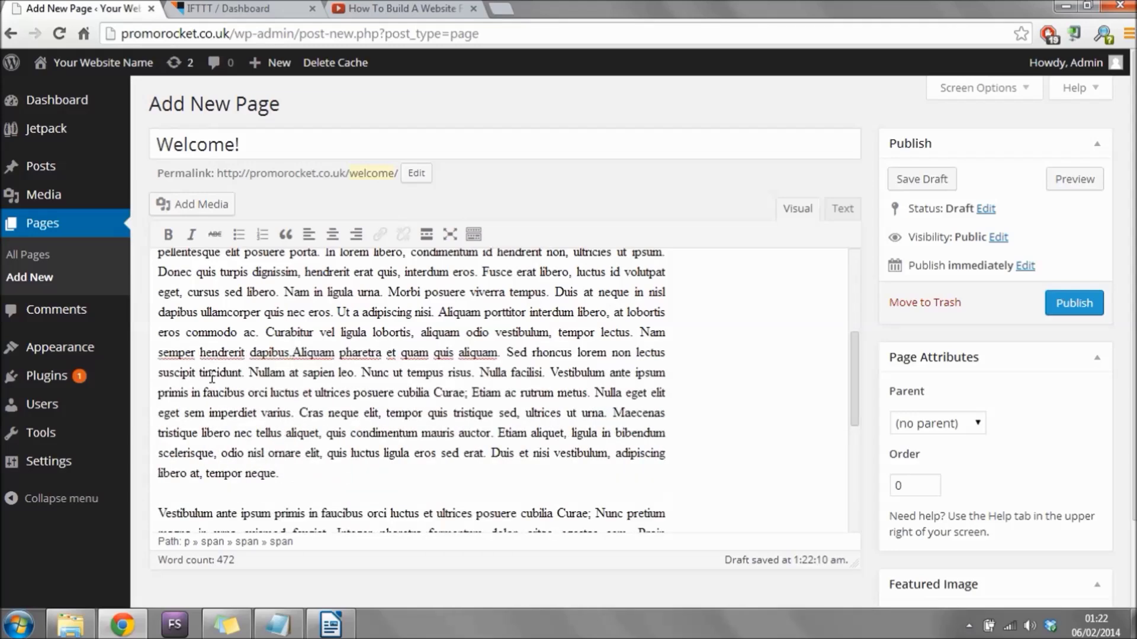
key("Return")
key("Return")
left_click(212, 377)
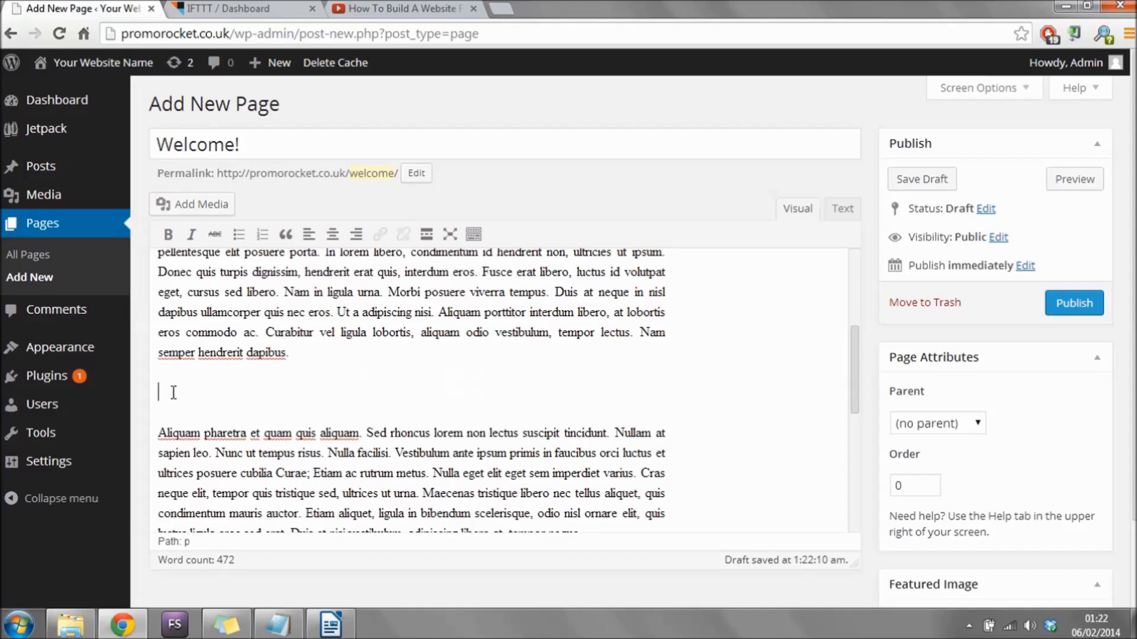
- Upload the home page penguin picture from the Desktop's 'how to make a website (twenty13)' folder
left_click(212, 208)
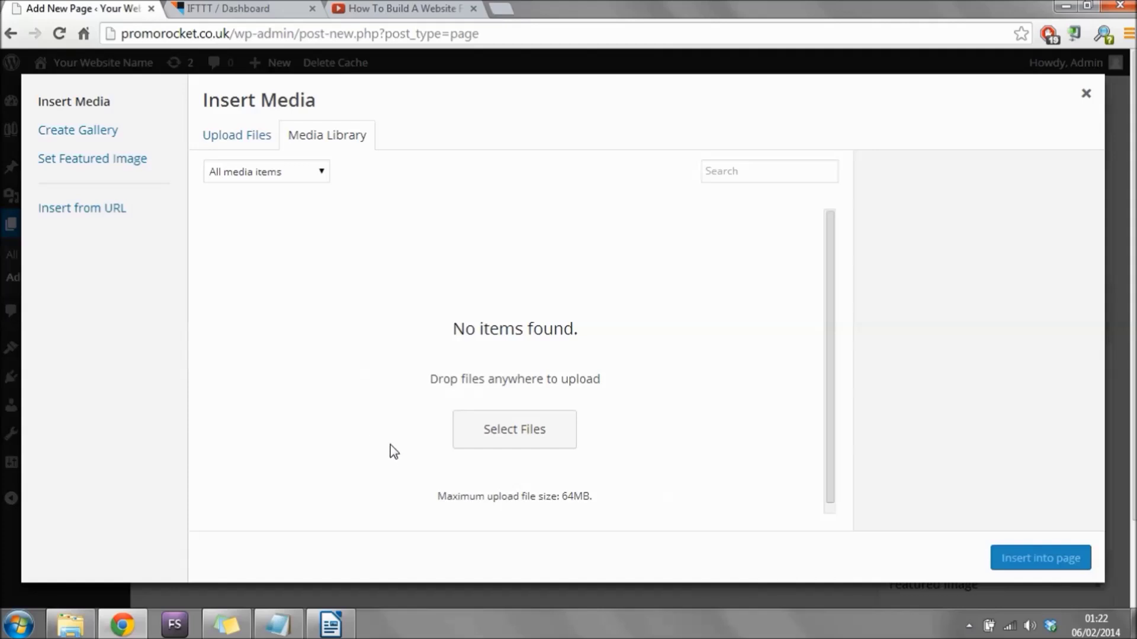
left_click(529, 434)
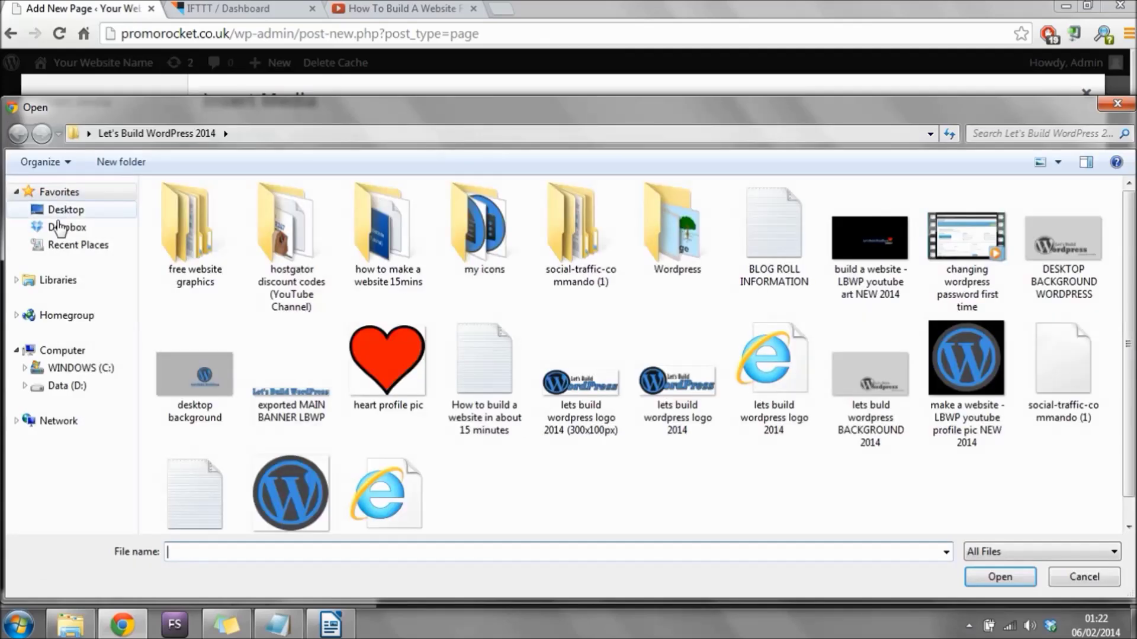
left_click(65, 211)
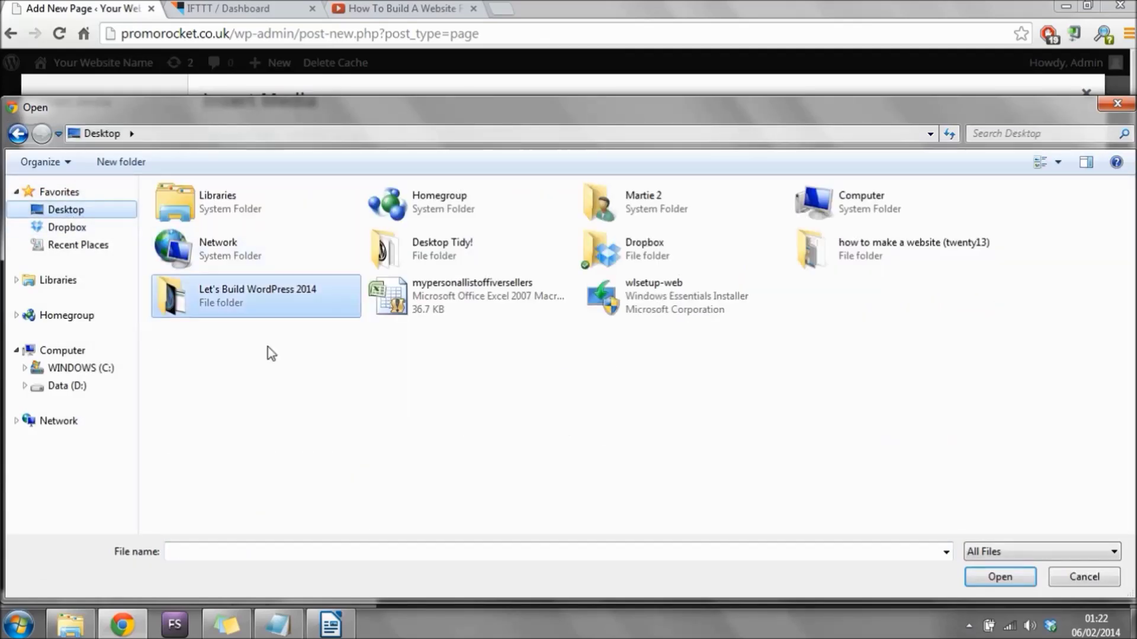
double_click(869, 254)
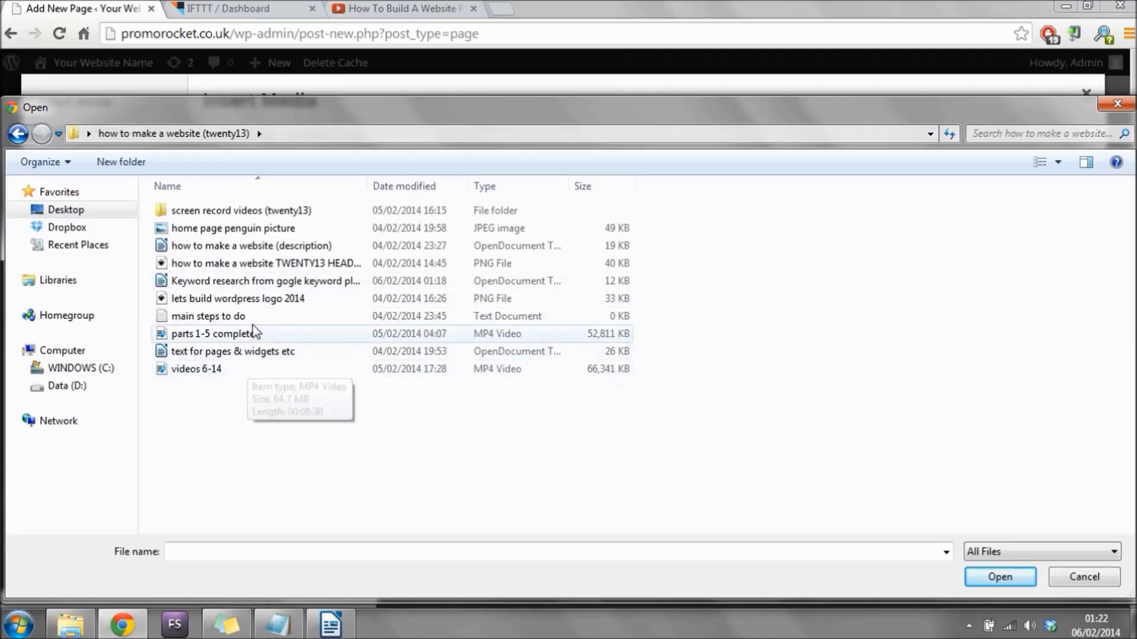
left_click(264, 234)
left_click(1001, 577)
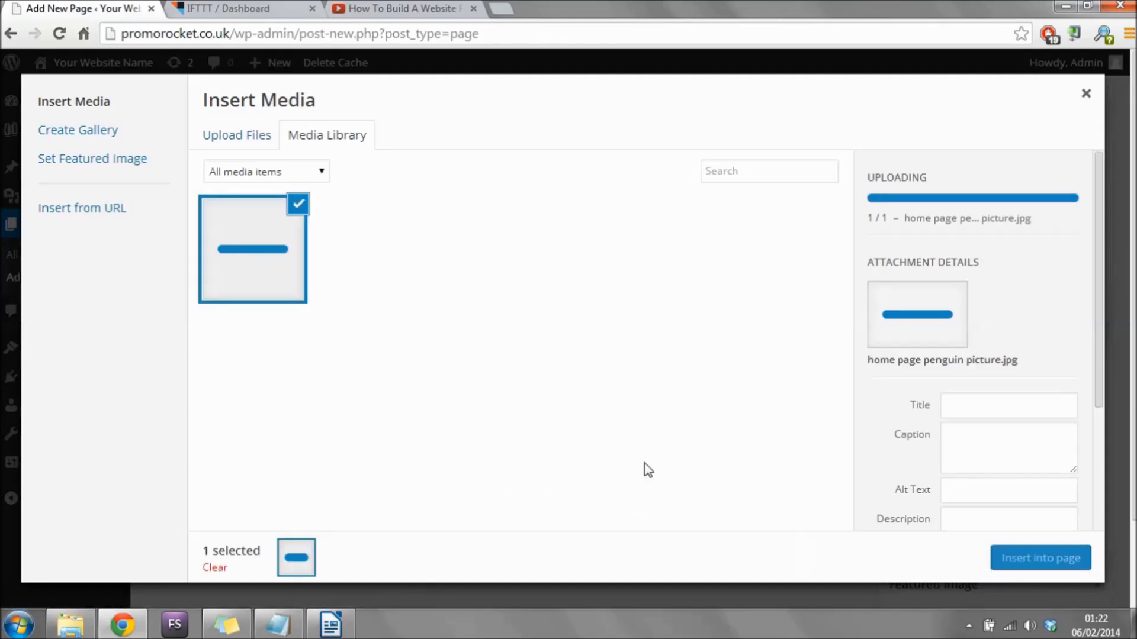
- Insert the penguin centred, linked to none, at full size 600 × 450, and publish the page
scroll(924, 343, "down", 2)
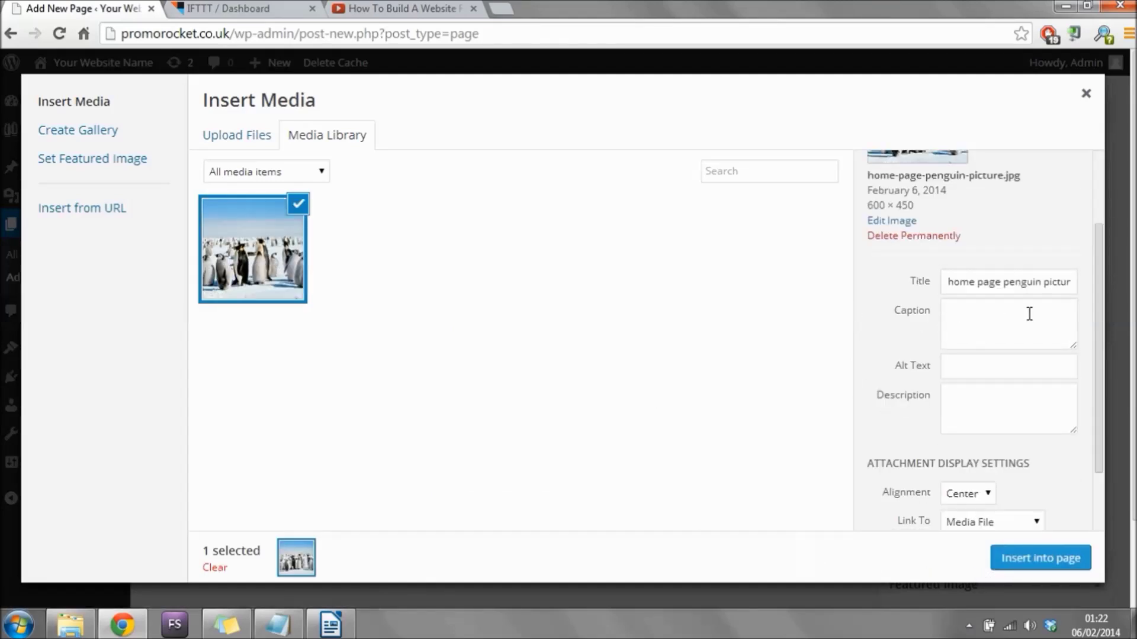
left_click_drag(1098, 269, 1102, 367)
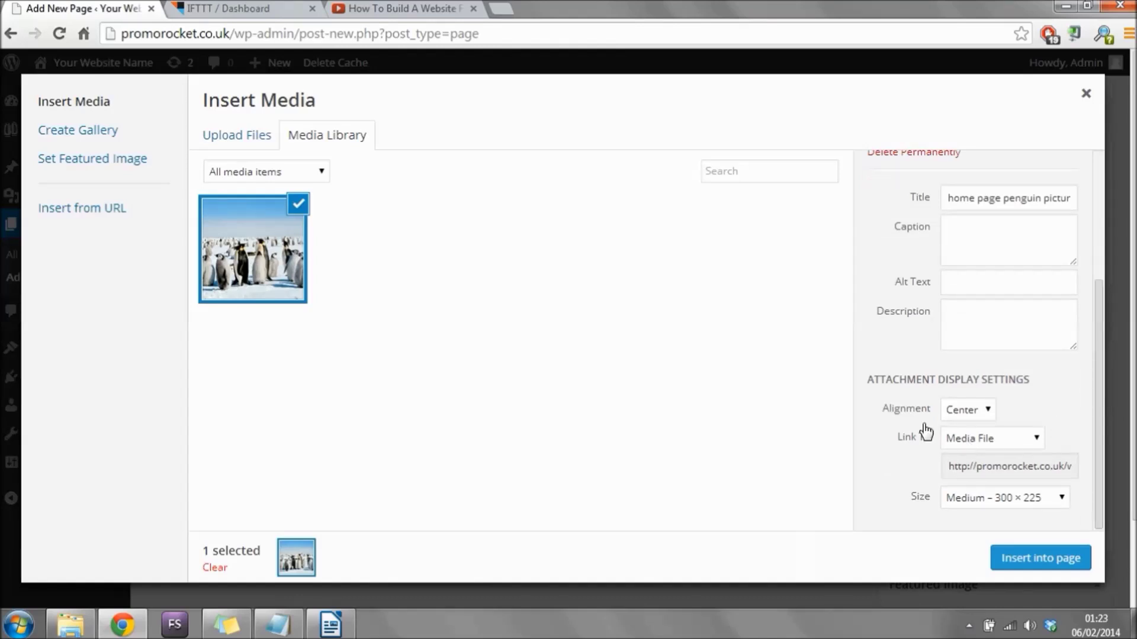
left_click(961, 415)
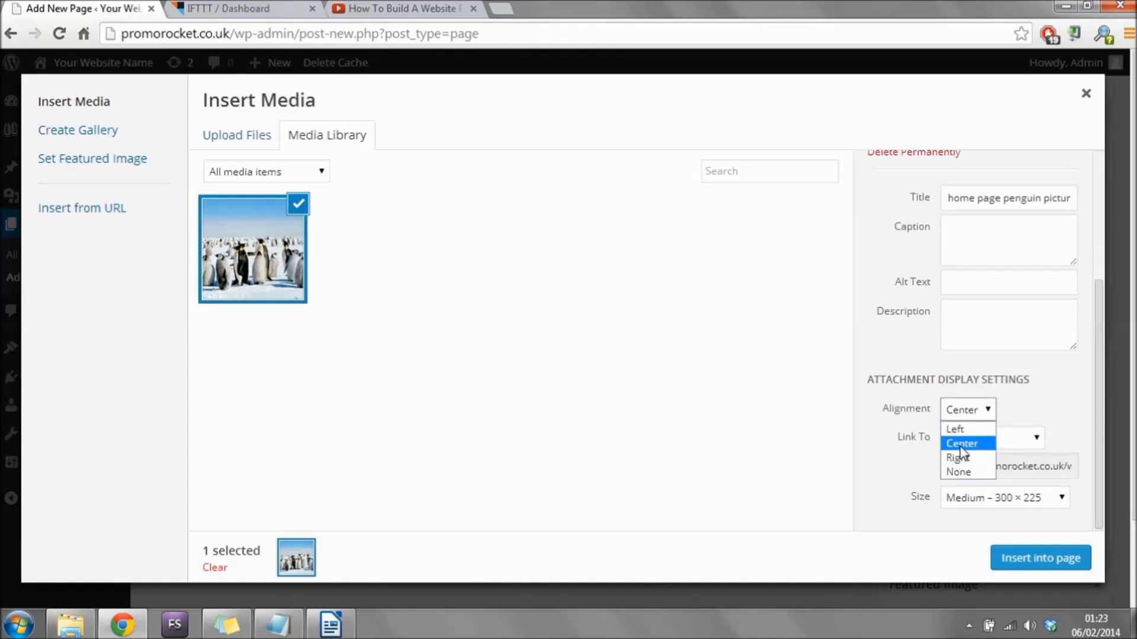
left_click(964, 443)
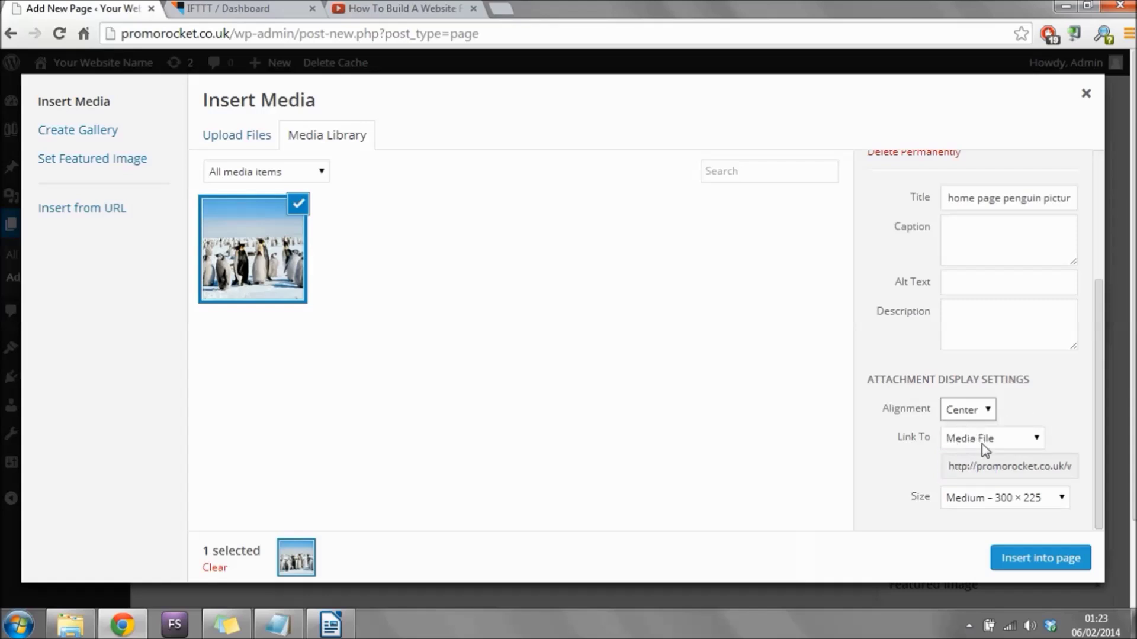
left_click(983, 445)
left_click(977, 503)
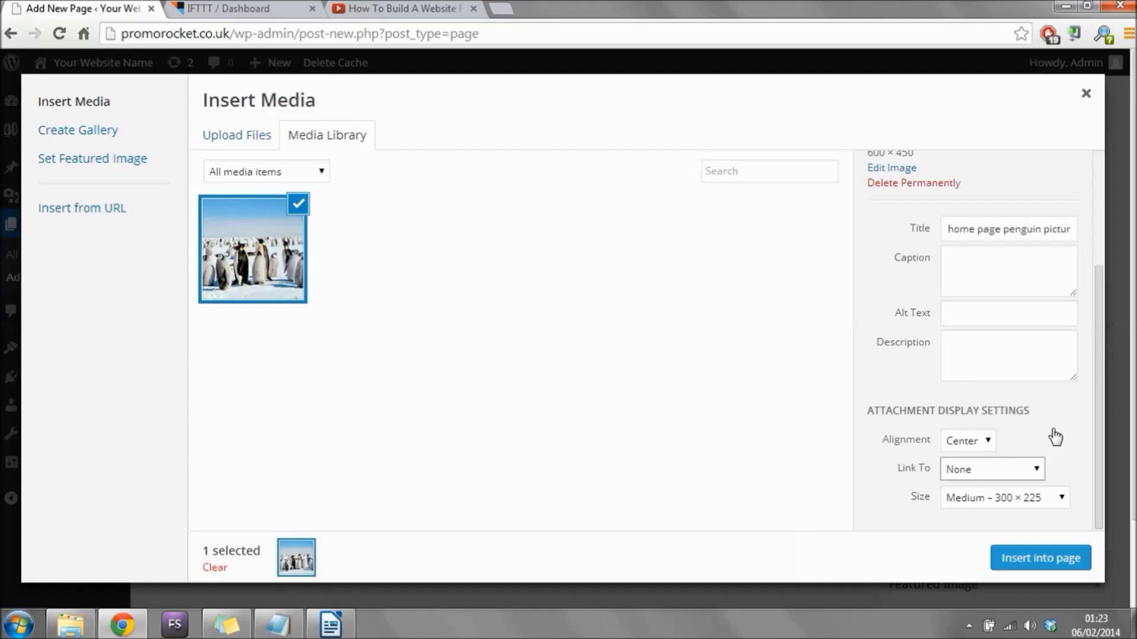
left_click_drag(1097, 403, 1097, 404)
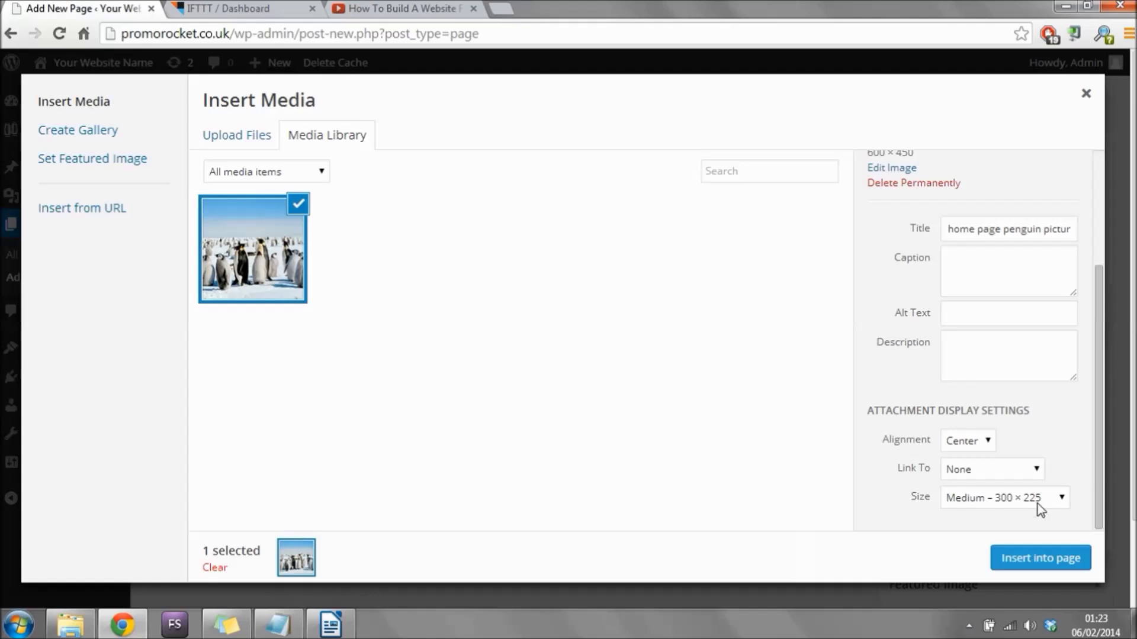
left_click(1001, 499)
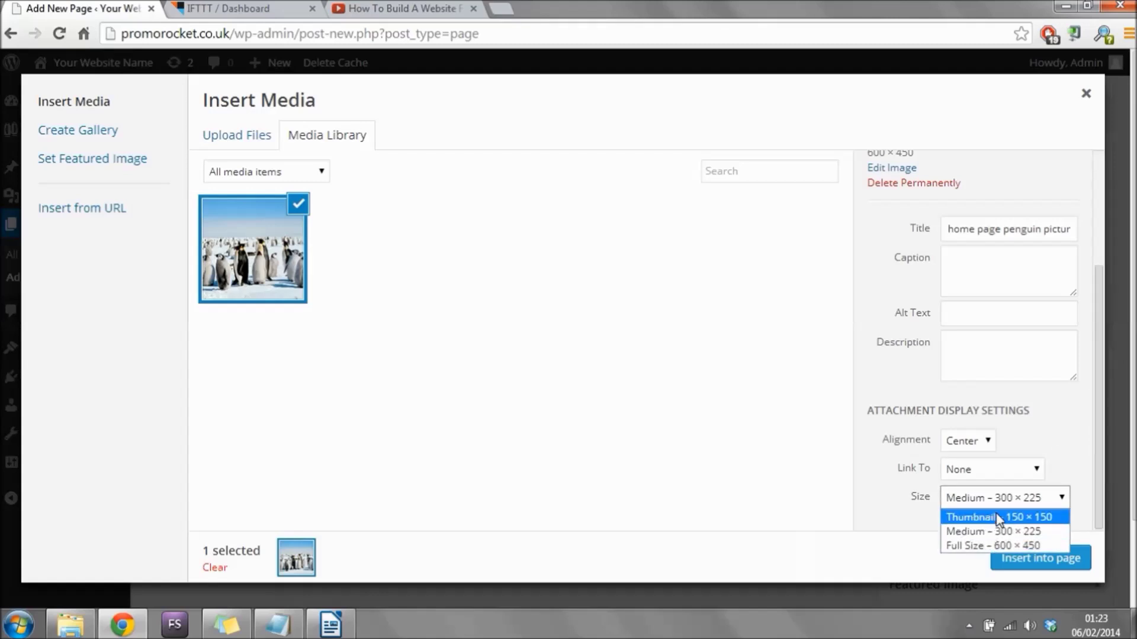
left_click(996, 546)
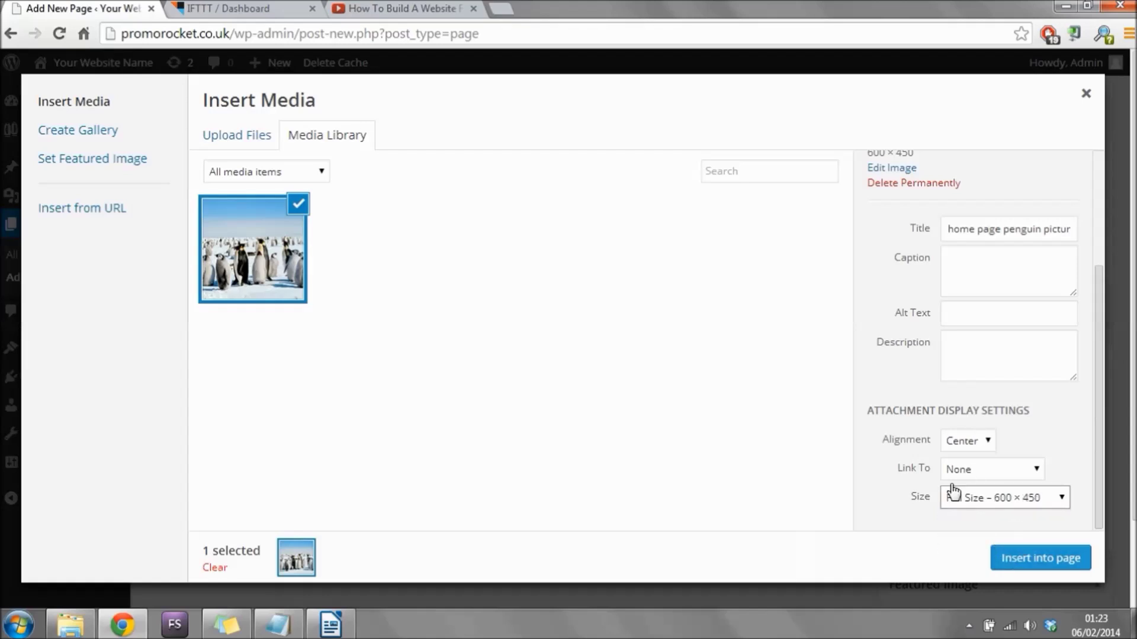
left_click(1071, 556)
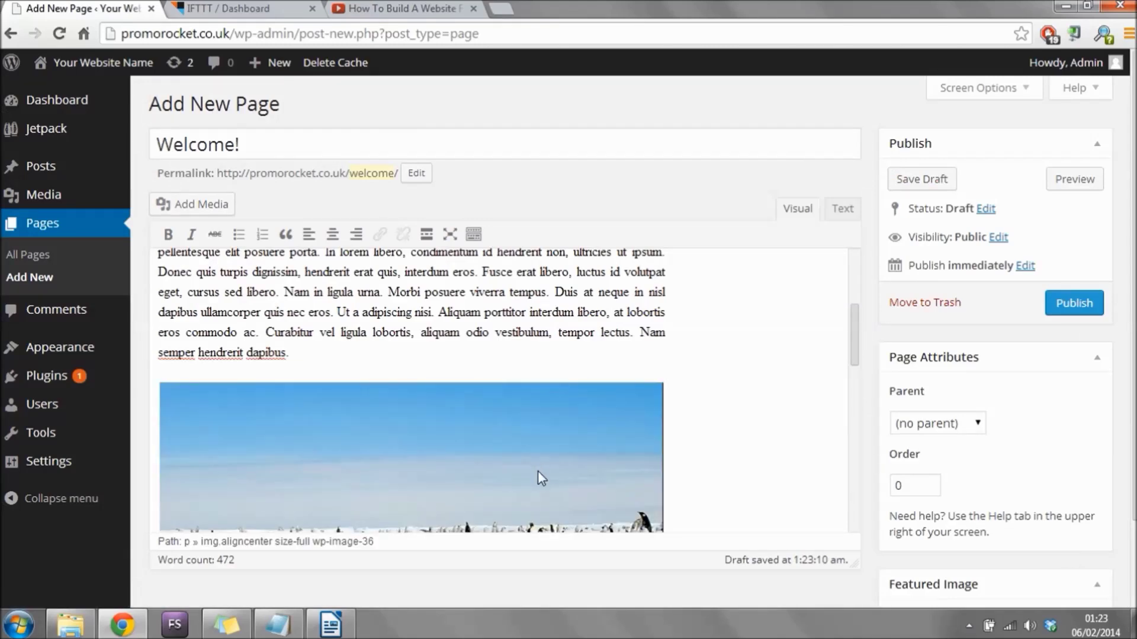
left_click_drag(861, 333, 879, 268)
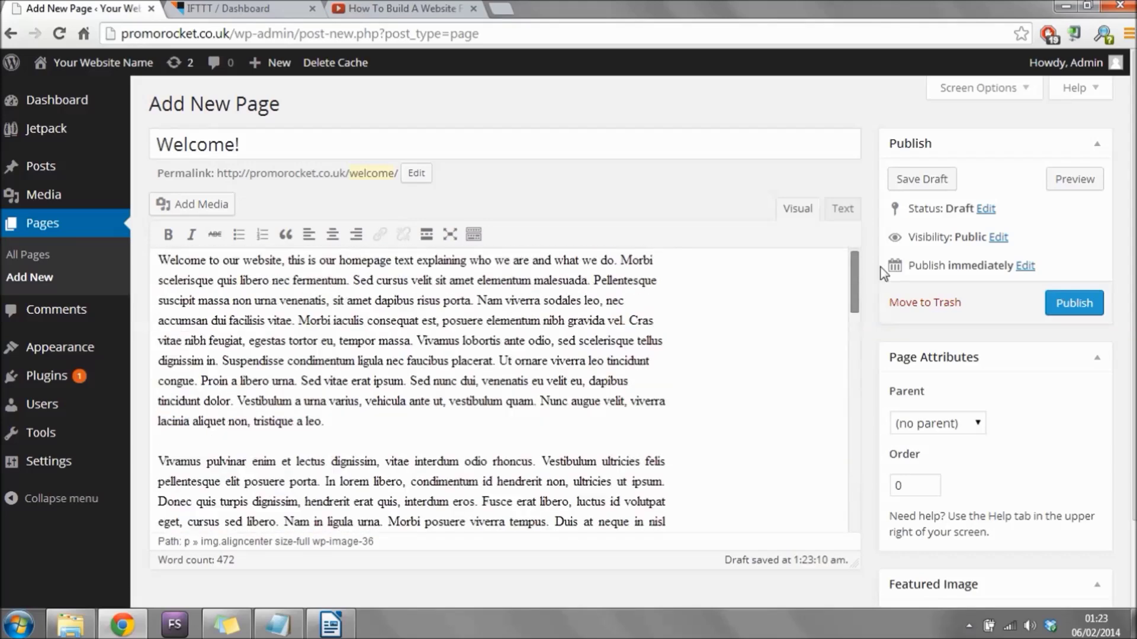
left_click(1089, 310)
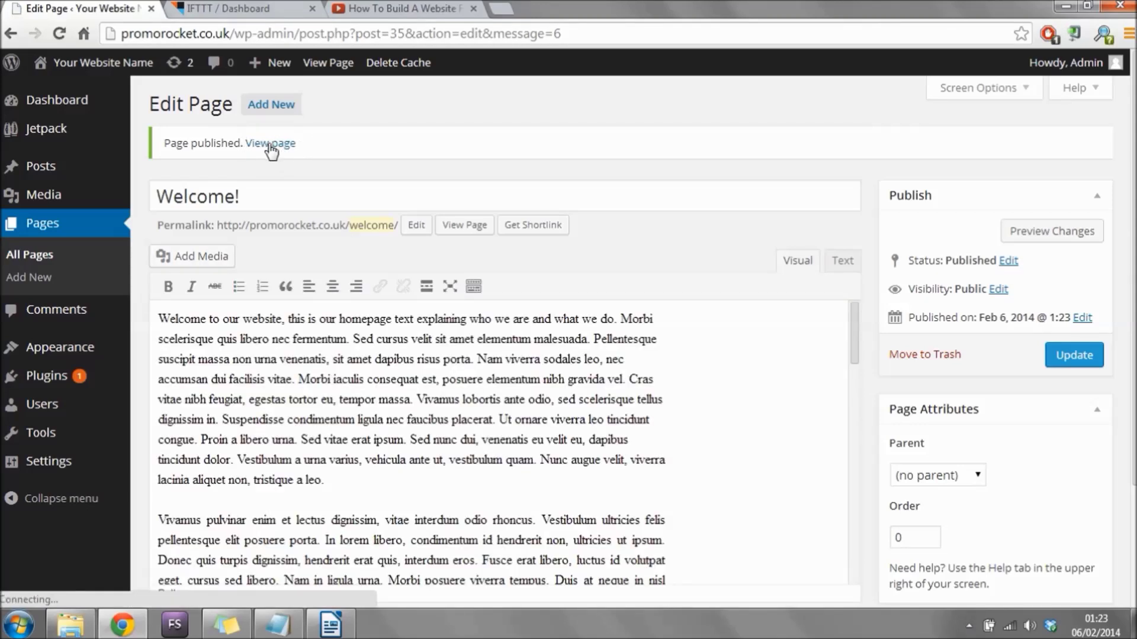
- View the live Welcome! page at ?page_id=35 and scroll through it to the comment form
left_click(274, 147)
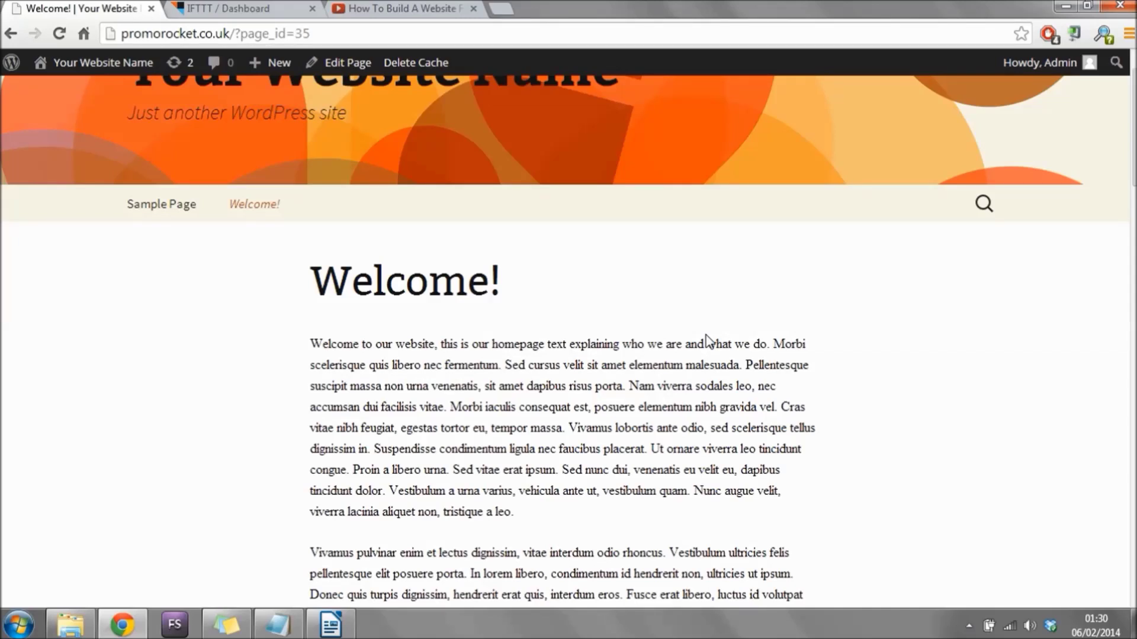
scroll(706, 339, "down", 10)
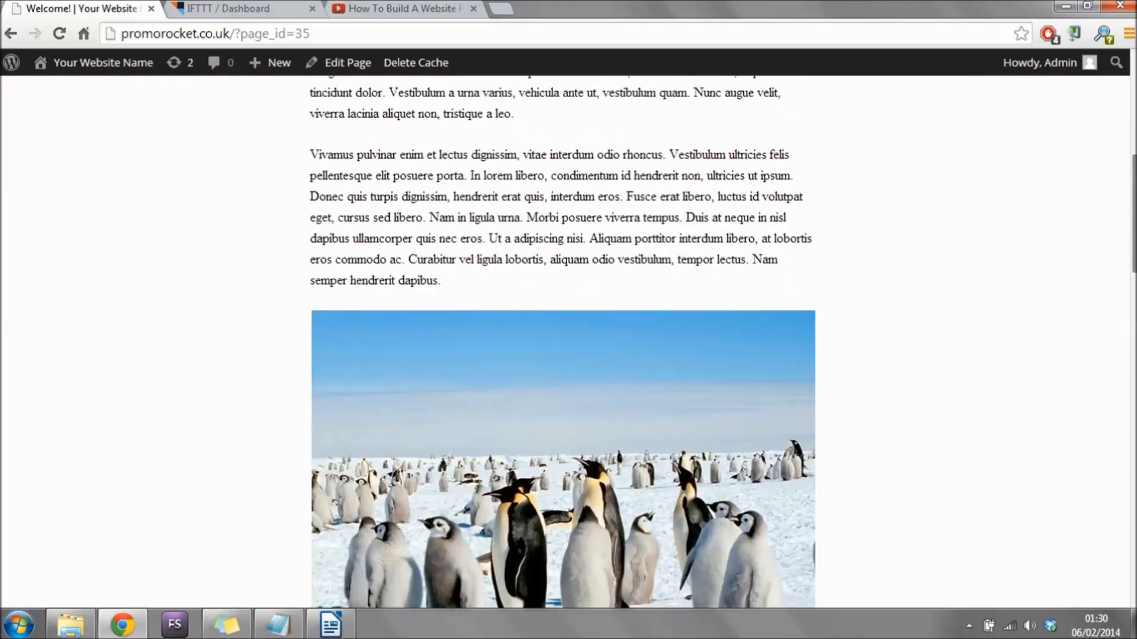
scroll(1131, 406, "down", 10)
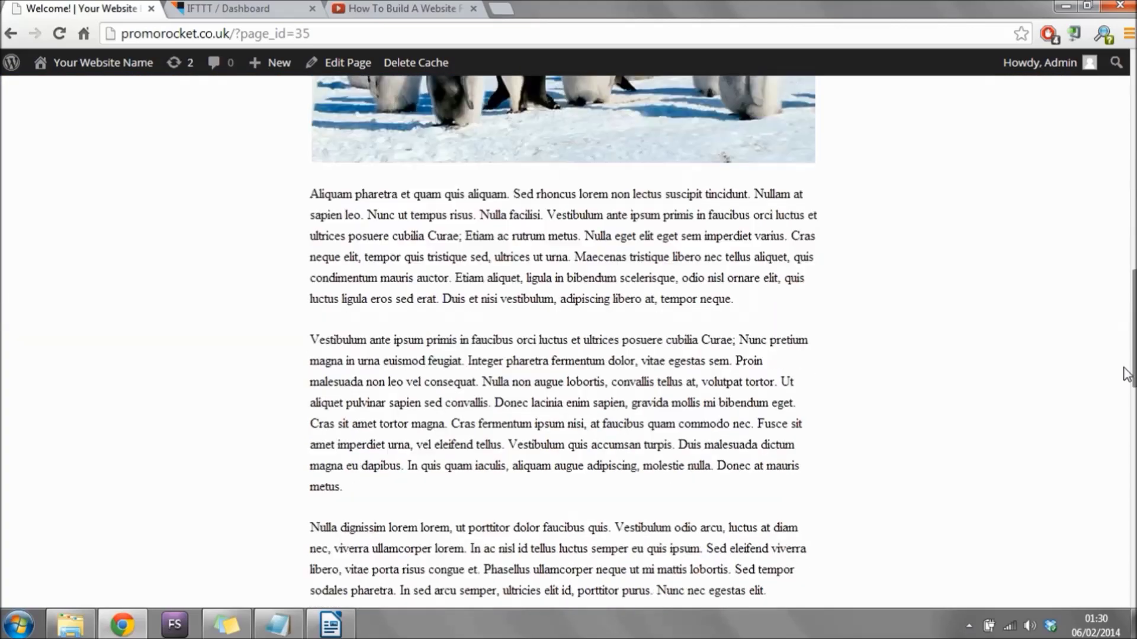
scroll(1131, 406, "down", 7)
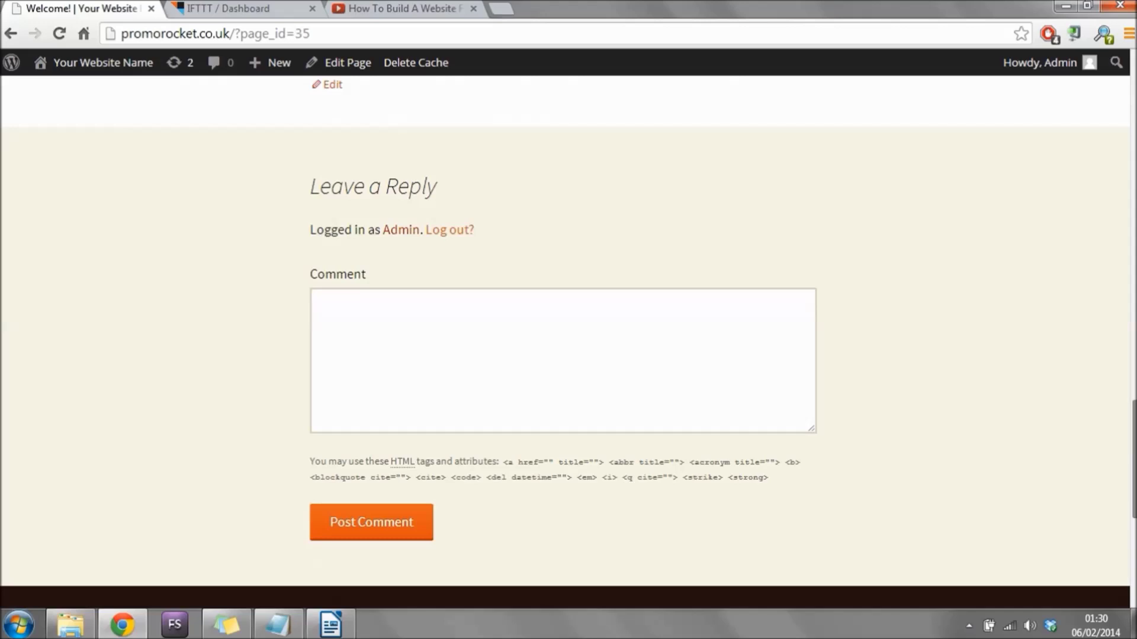
left_click(503, 339)
left_click_drag(1132, 430, 1130, 83)
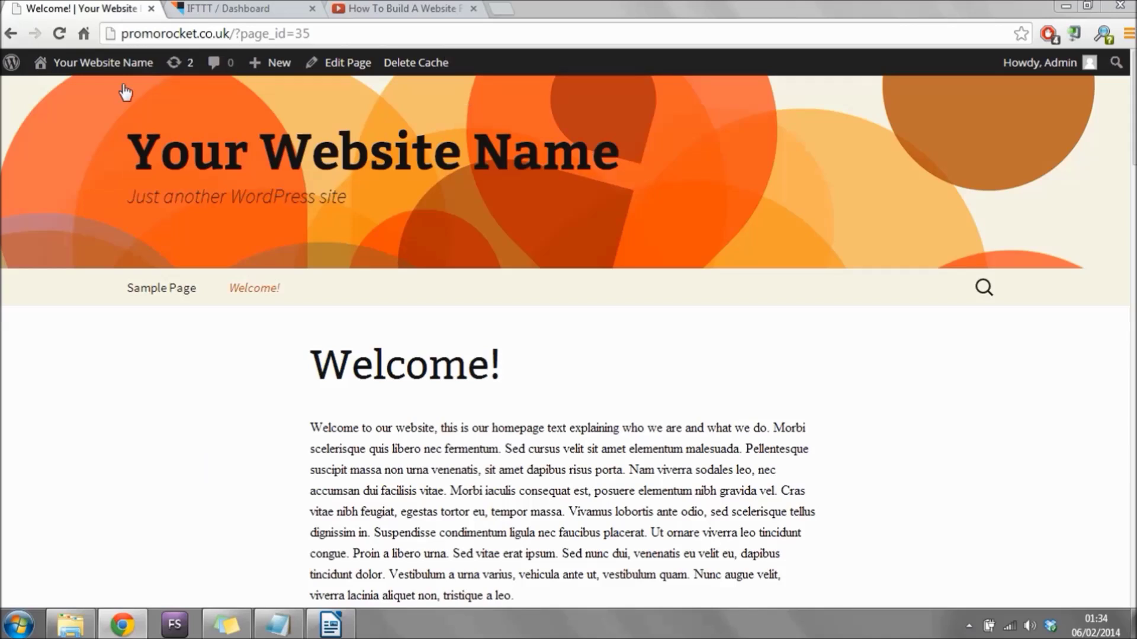
- Trash the default Sample Page from the Pages list
mouse_move(119, 67)
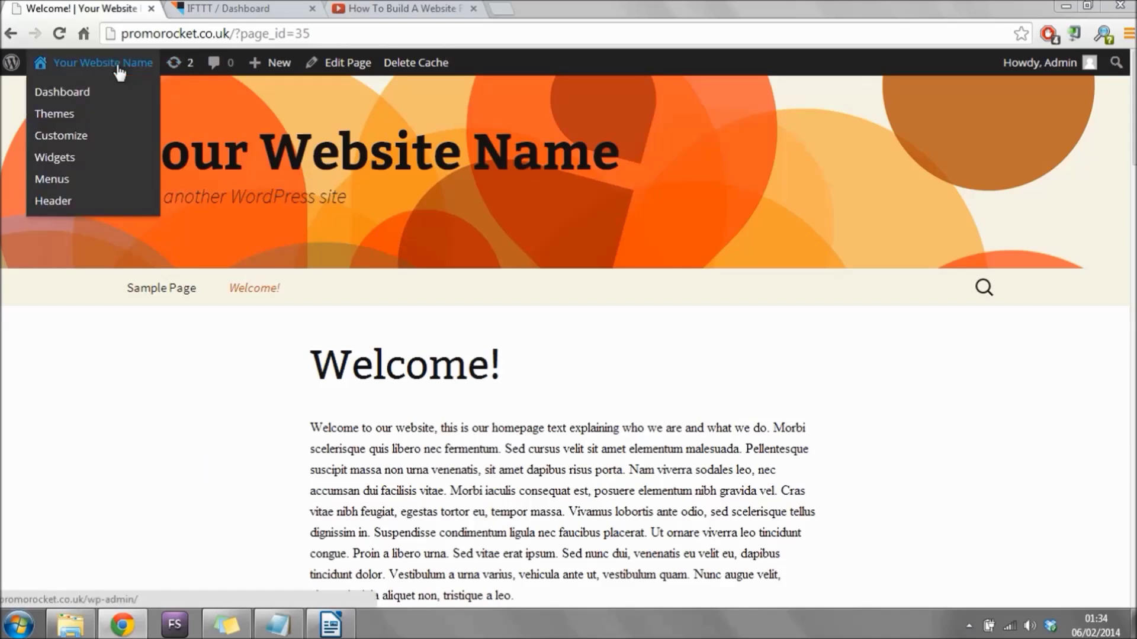
left_click(78, 95)
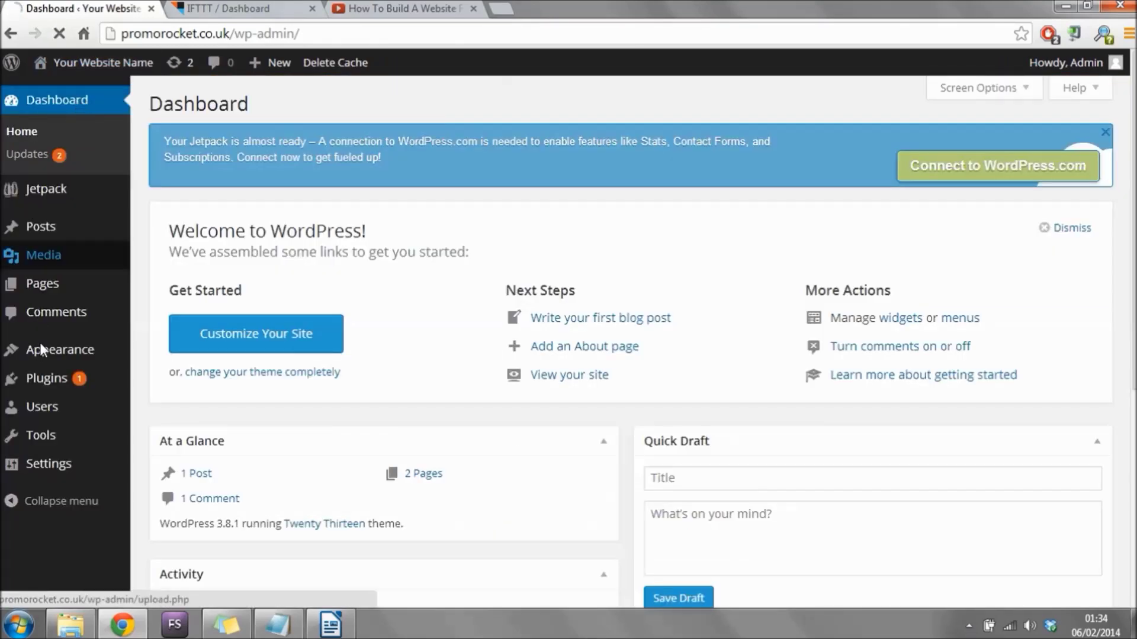
left_click(45, 286)
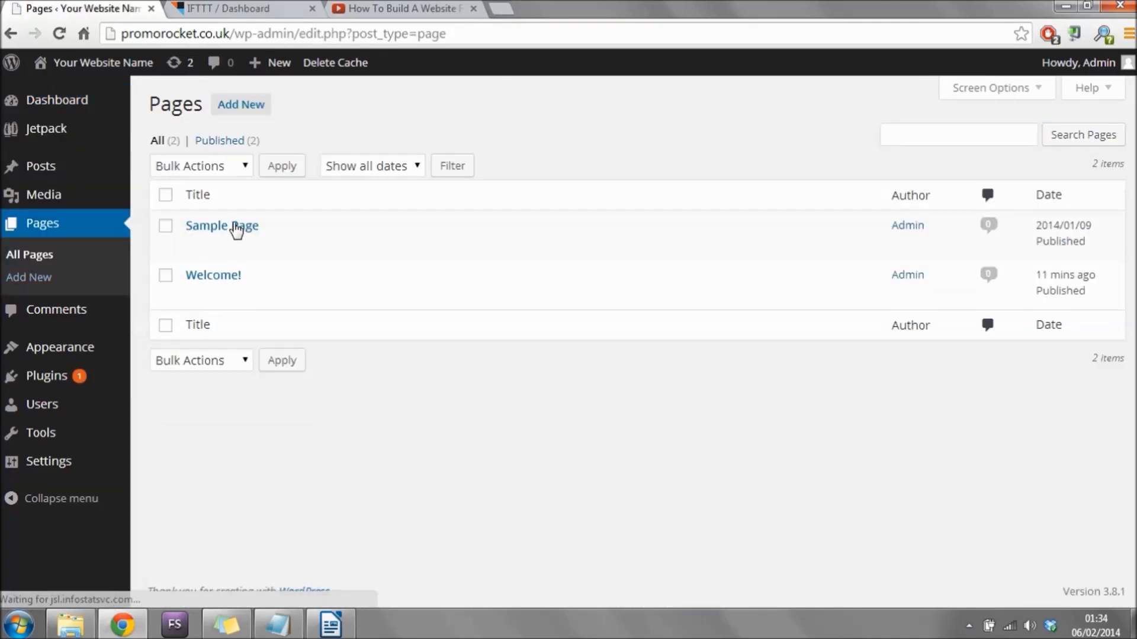
left_click(291, 249)
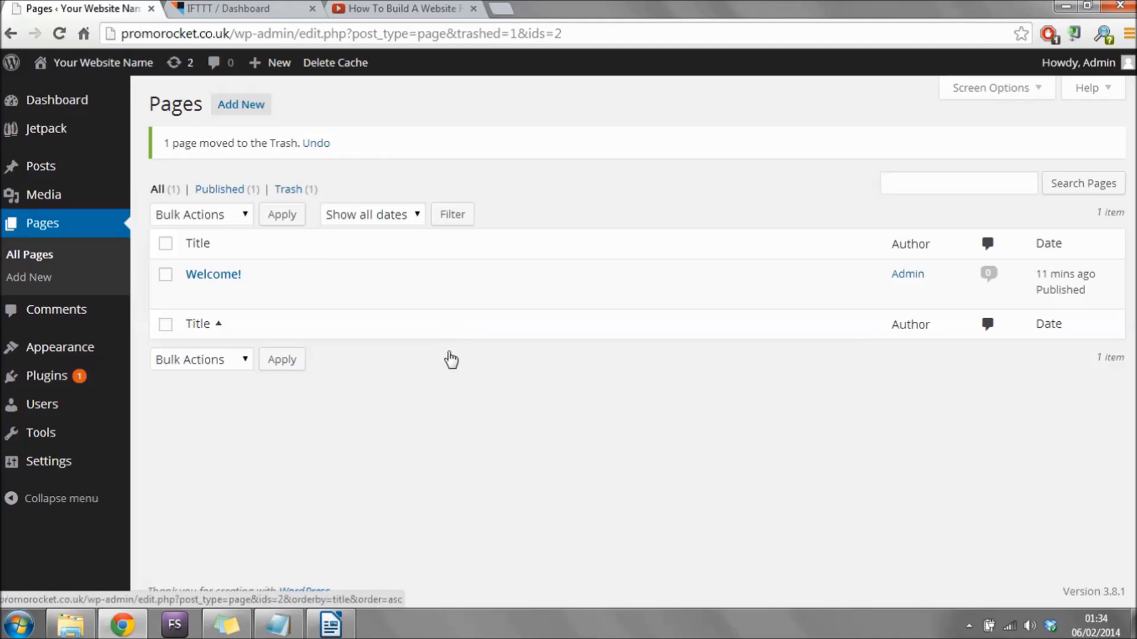
- Trash the default Hello world! post from the Posts list
left_click(55, 171)
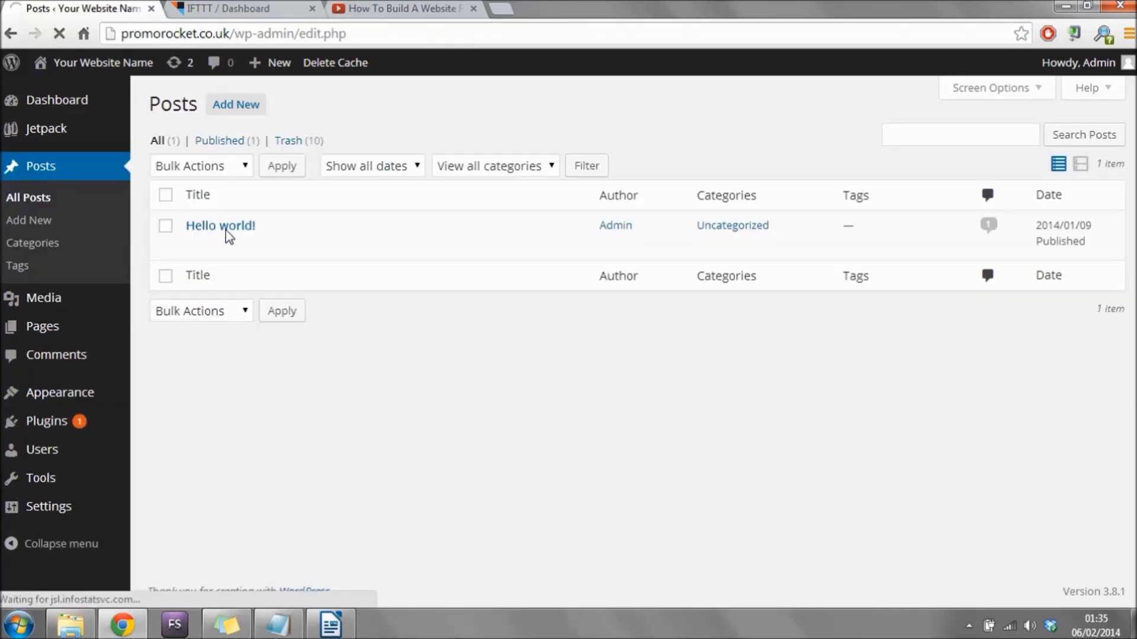
mouse_move(232, 228)
left_click(290, 246)
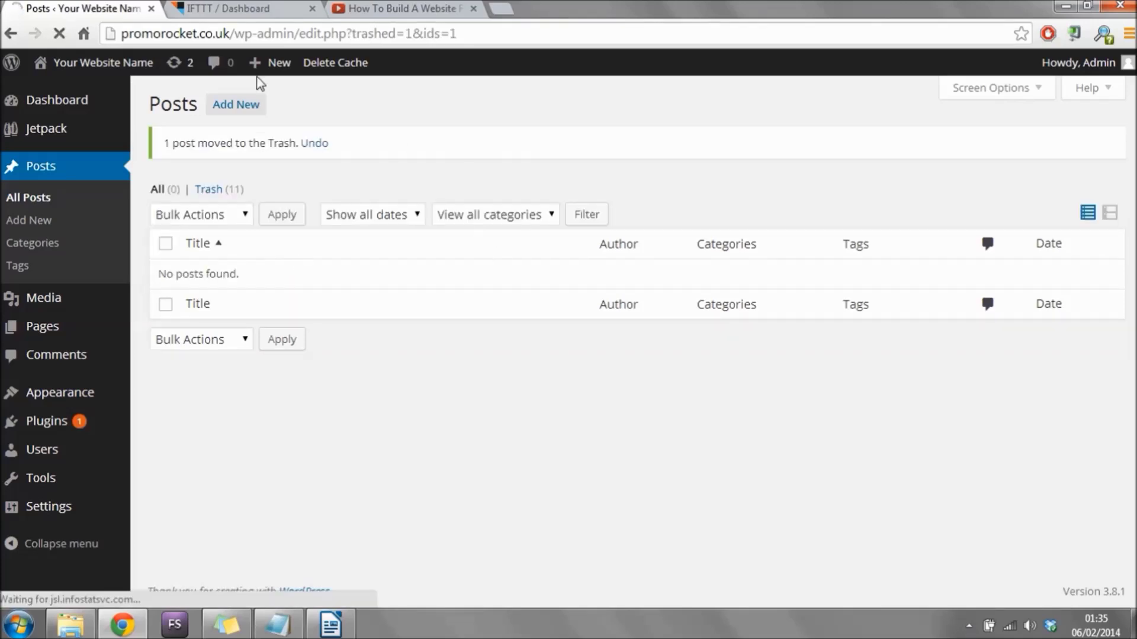
- Visit the live site, browse its Welcome! page, then go back to the admin Dashboard
mouse_move(121, 68)
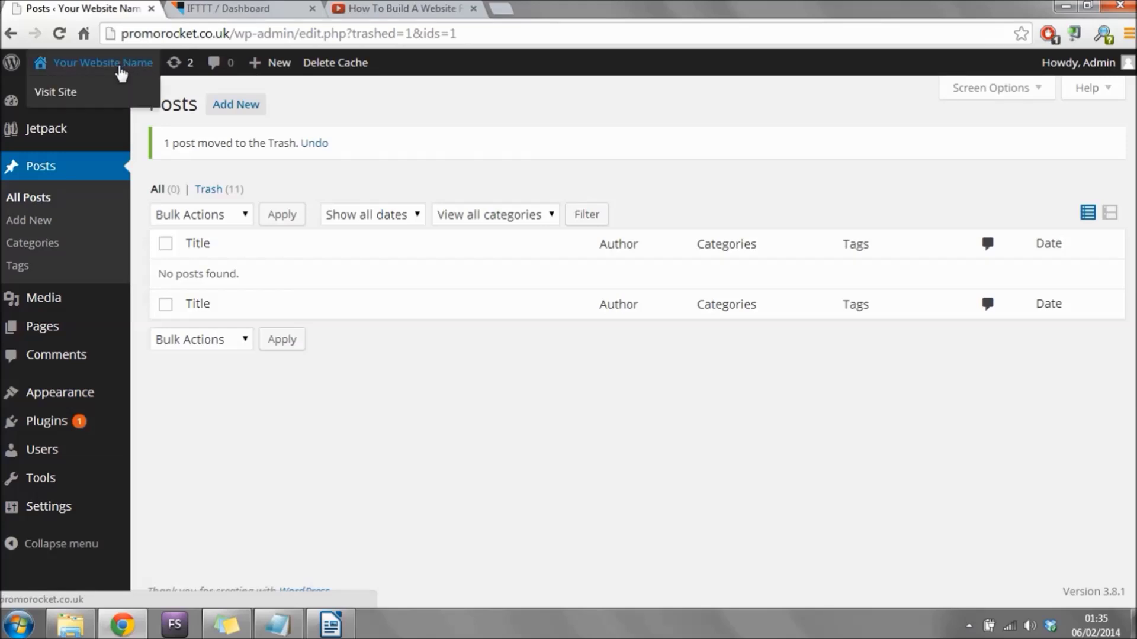
left_click(75, 93)
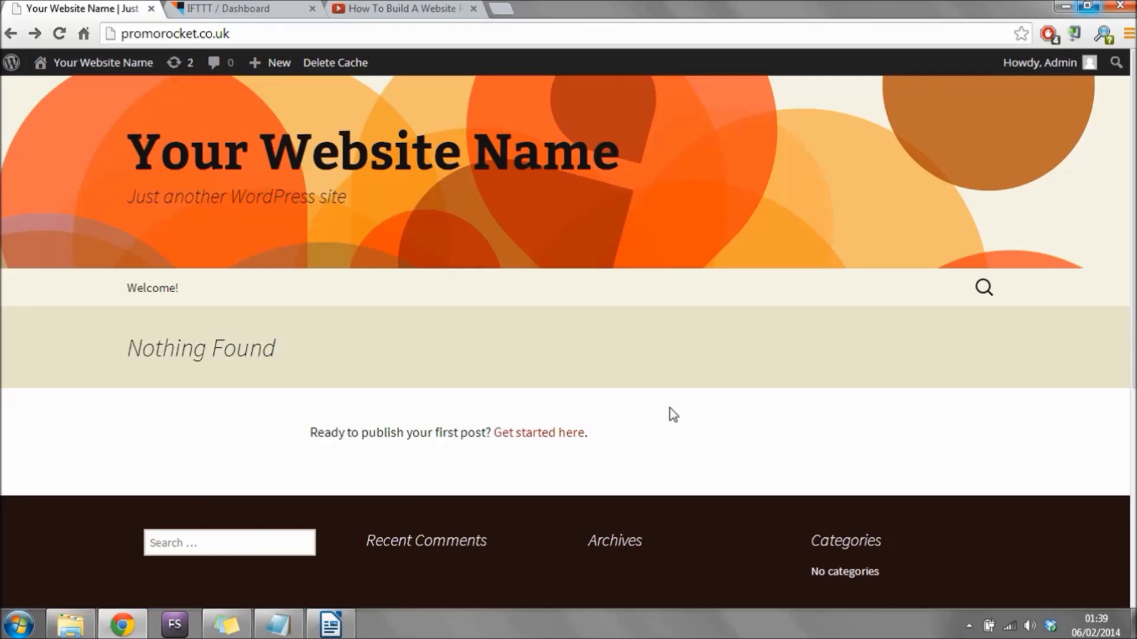
left_click(157, 294)
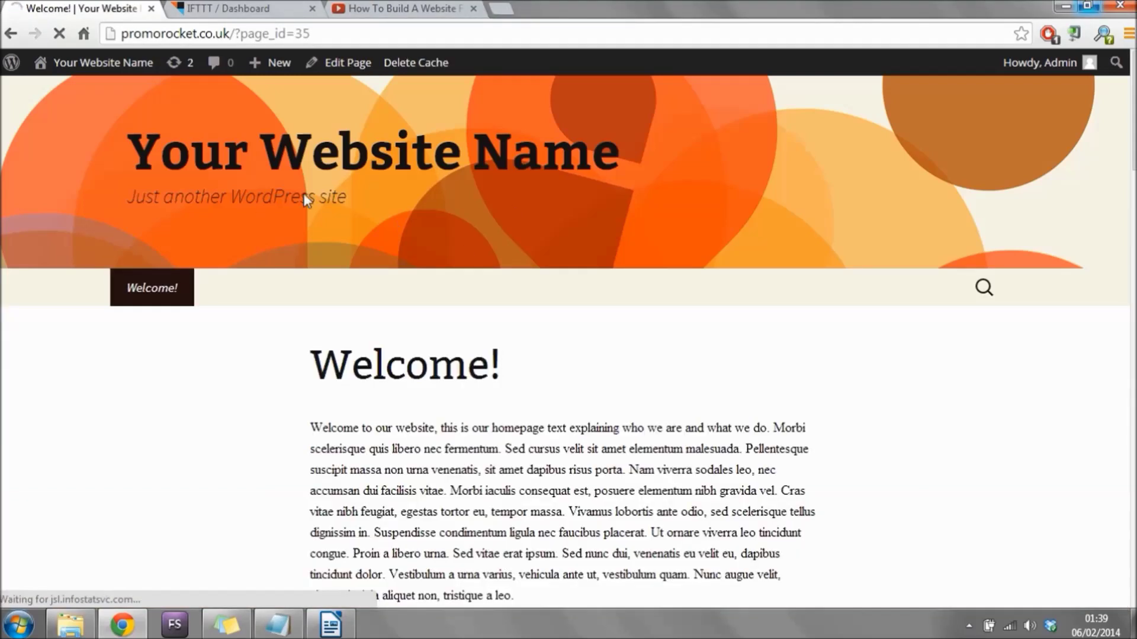
scroll(279, 363, "down", 4)
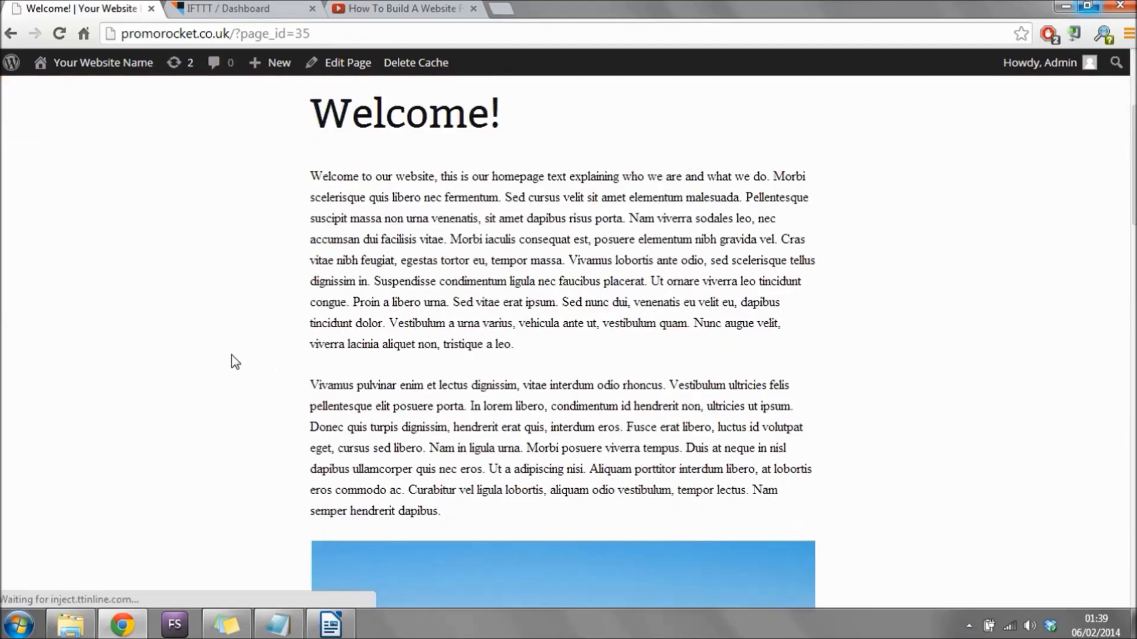
scroll(262, 319, "up", 3)
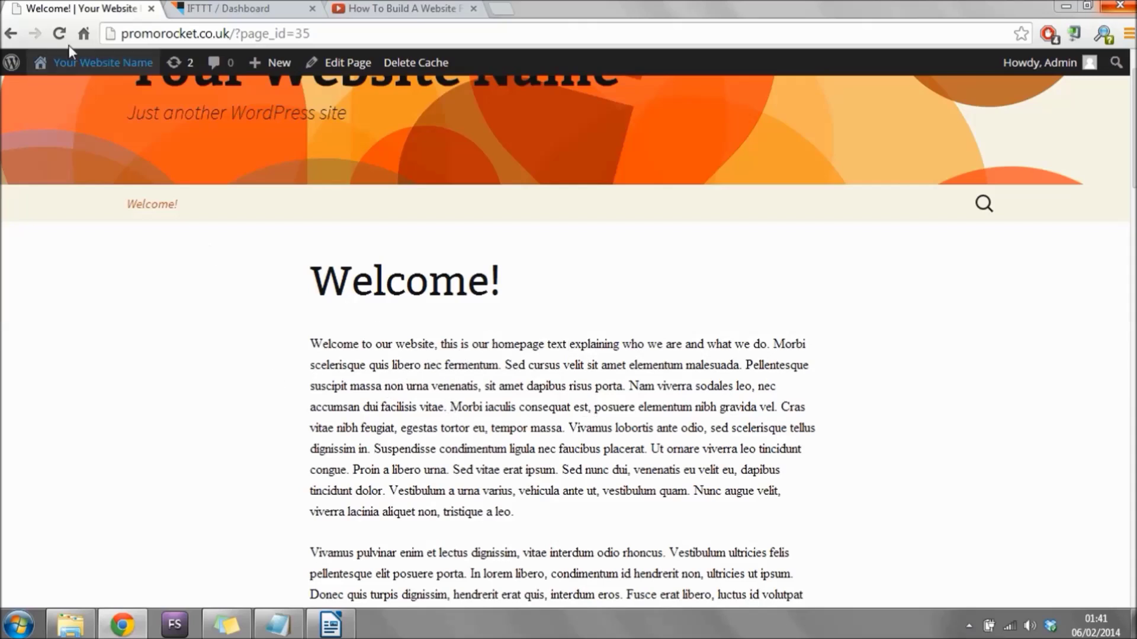
mouse_move(130, 71)
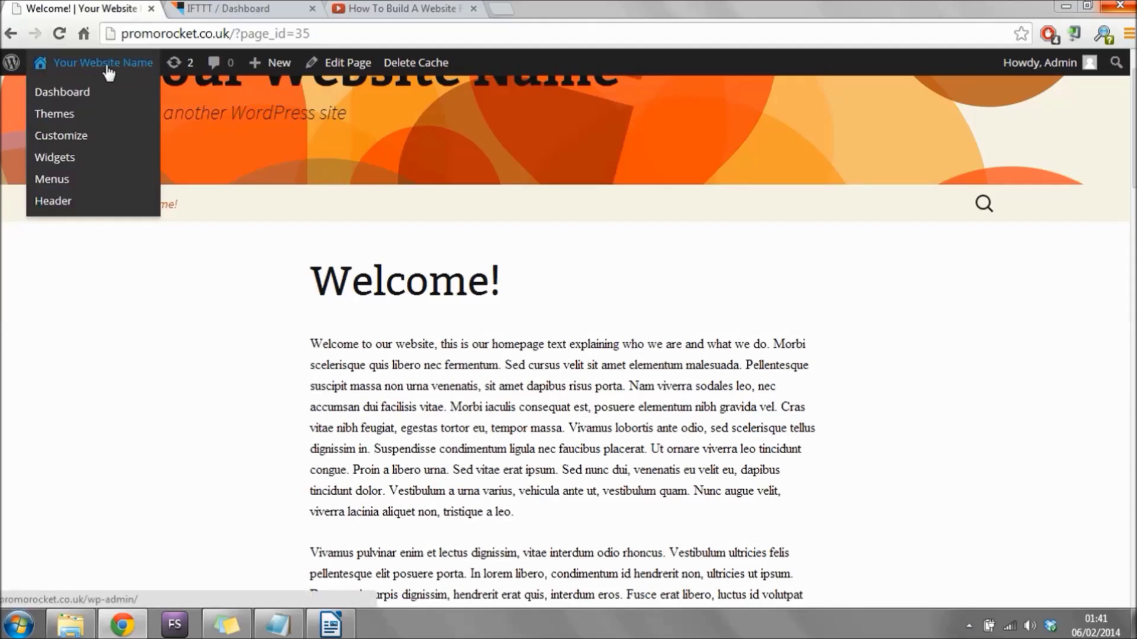
left_click(77, 95)
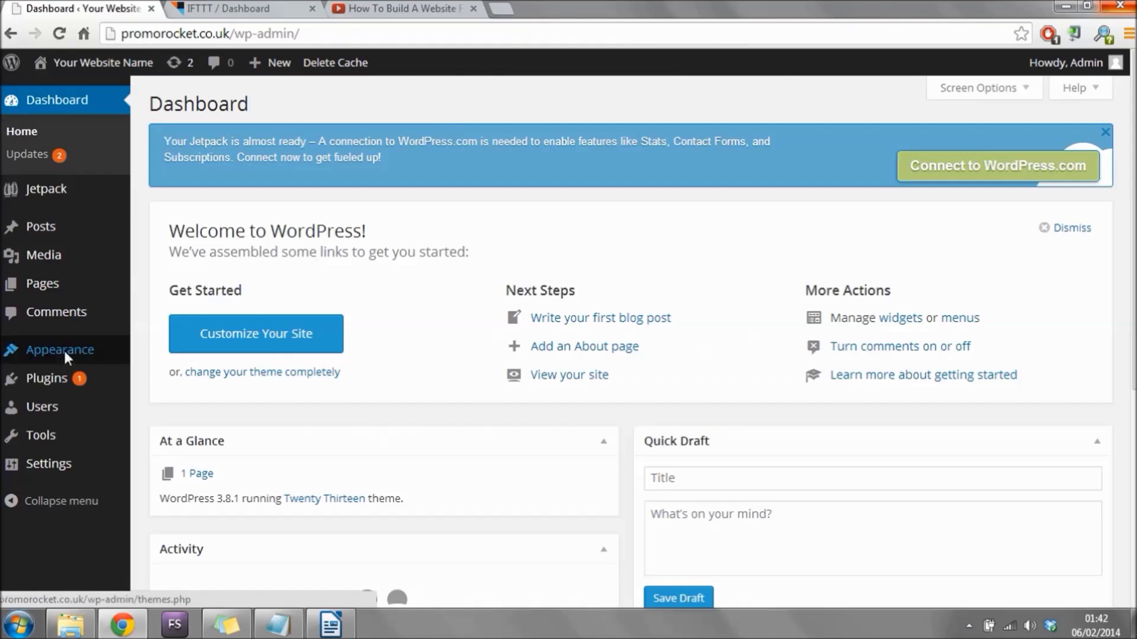
- In the Customizer, set a static front page of Welcome!, then Save & Publish and close
mouse_move(66, 354)
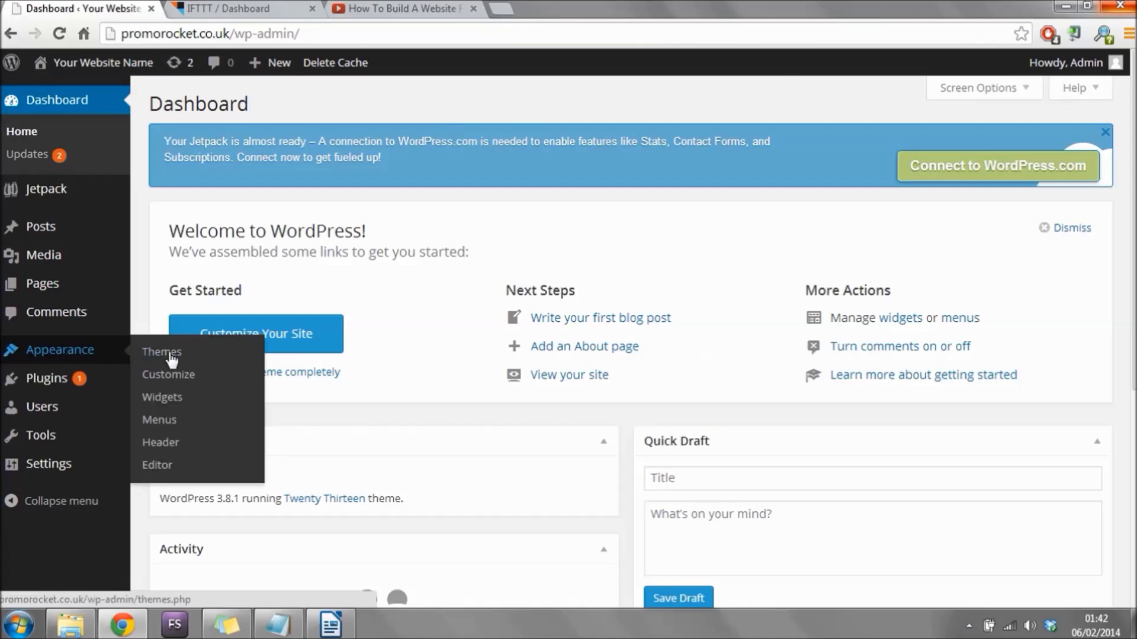
left_click(182, 375)
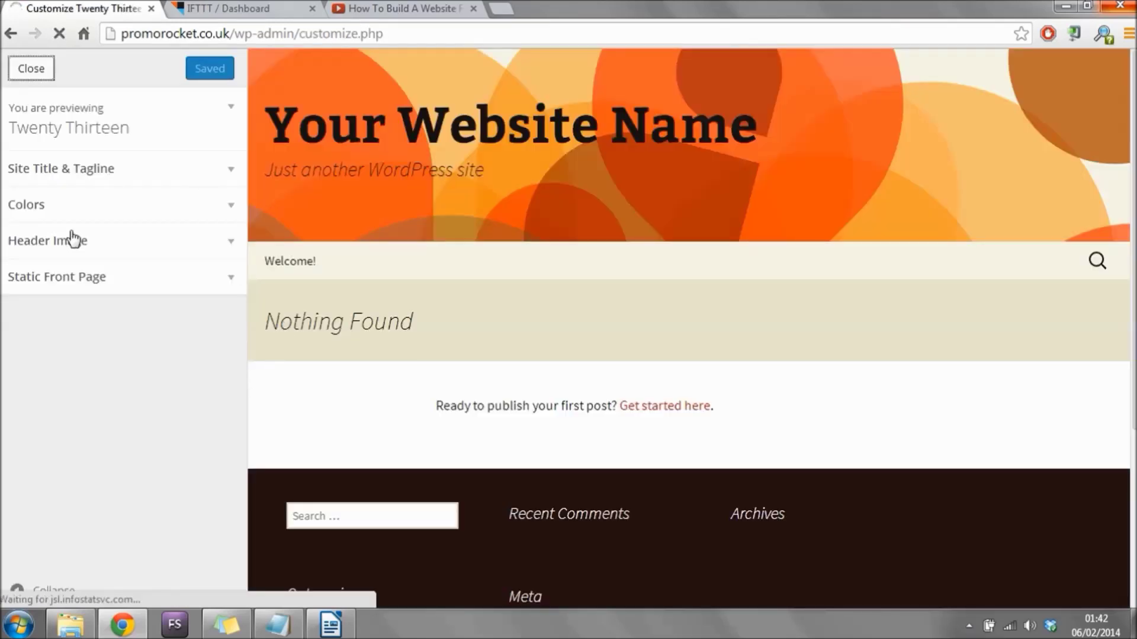
left_click(232, 281)
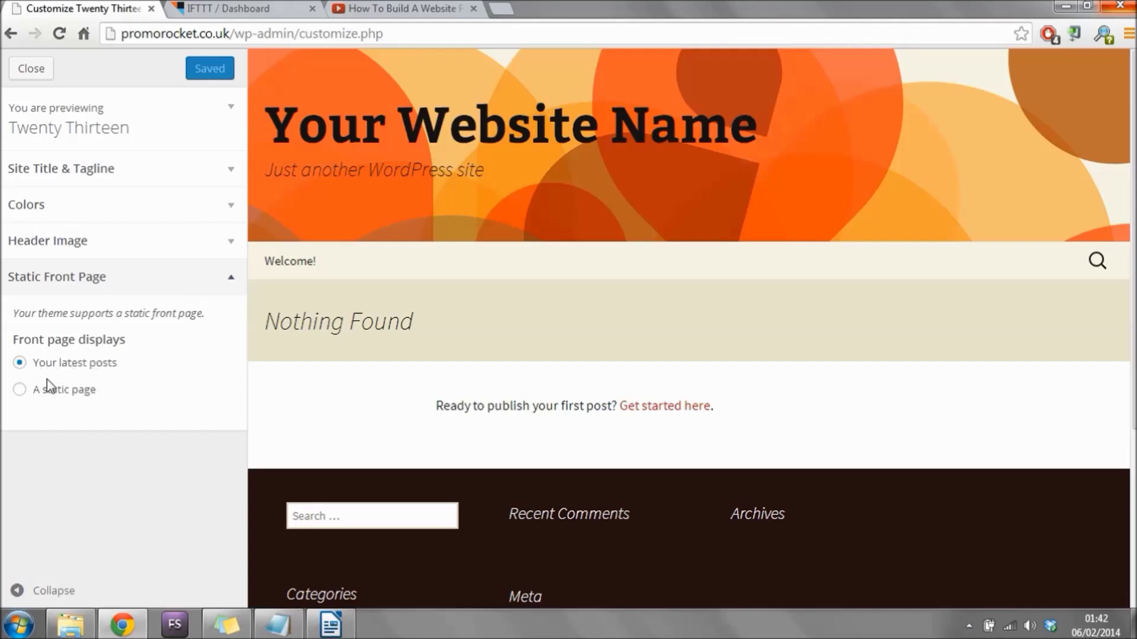
left_click(19, 390)
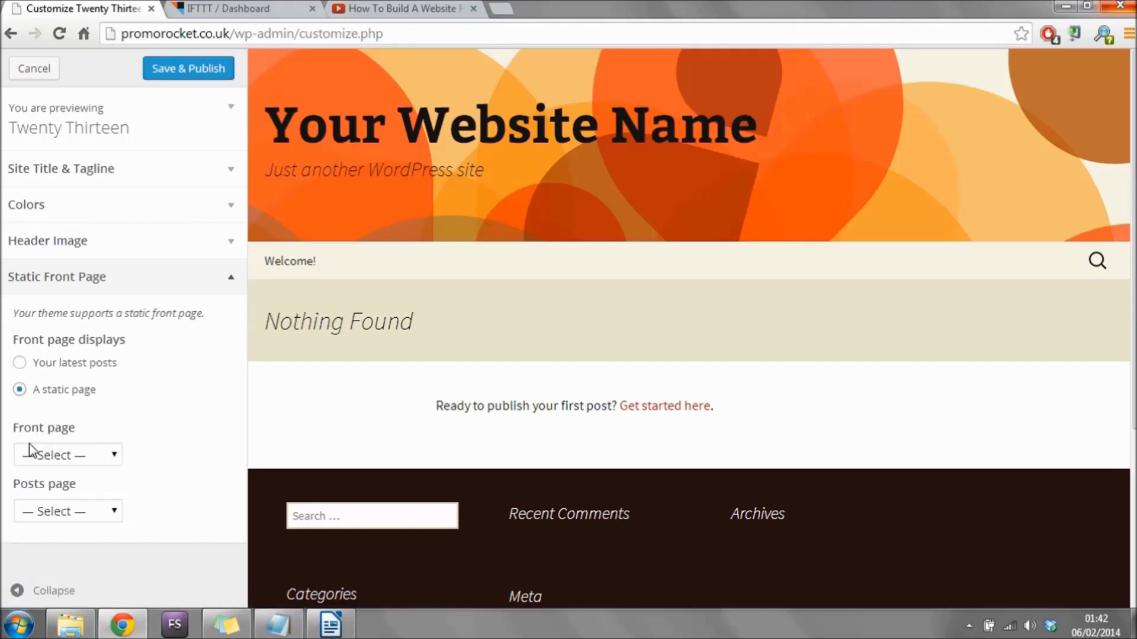
left_click(112, 456)
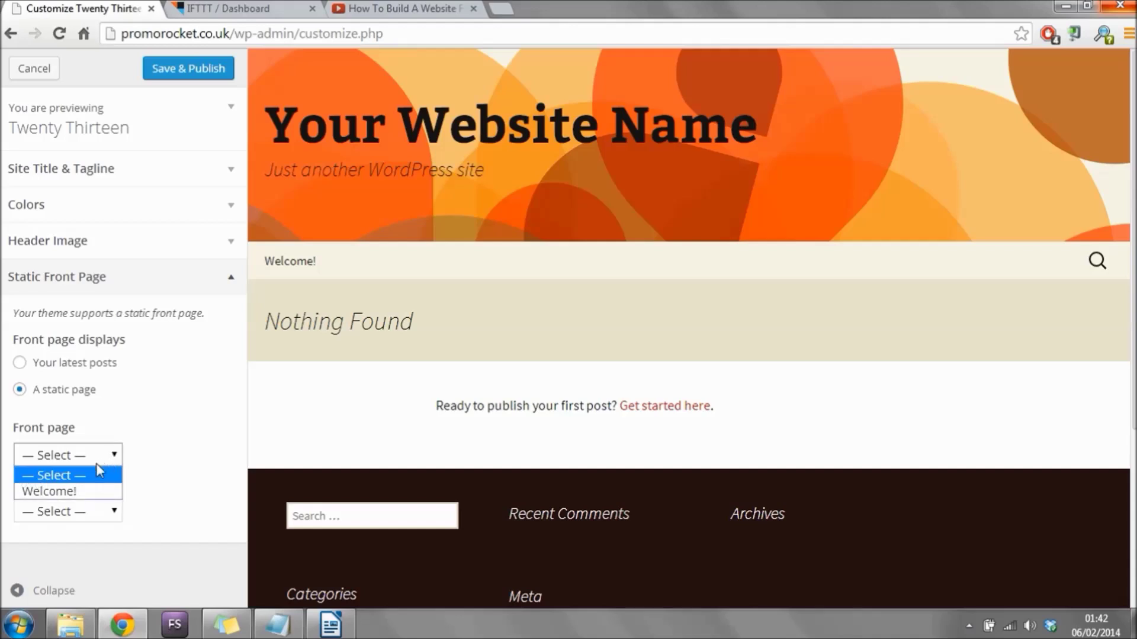
left_click(81, 492)
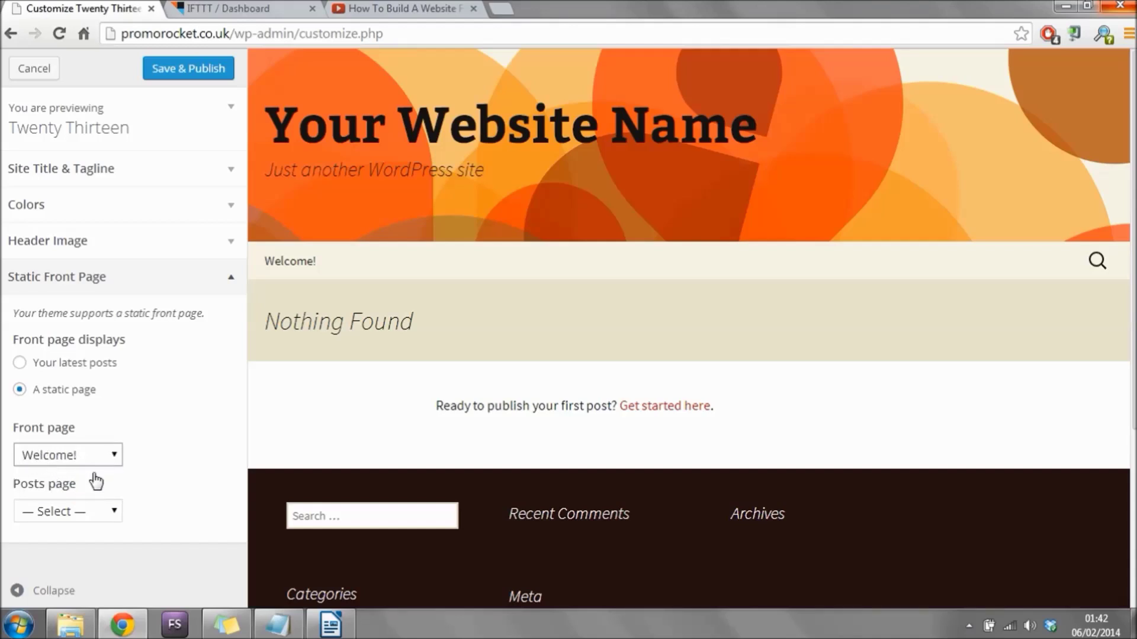
left_click(209, 70)
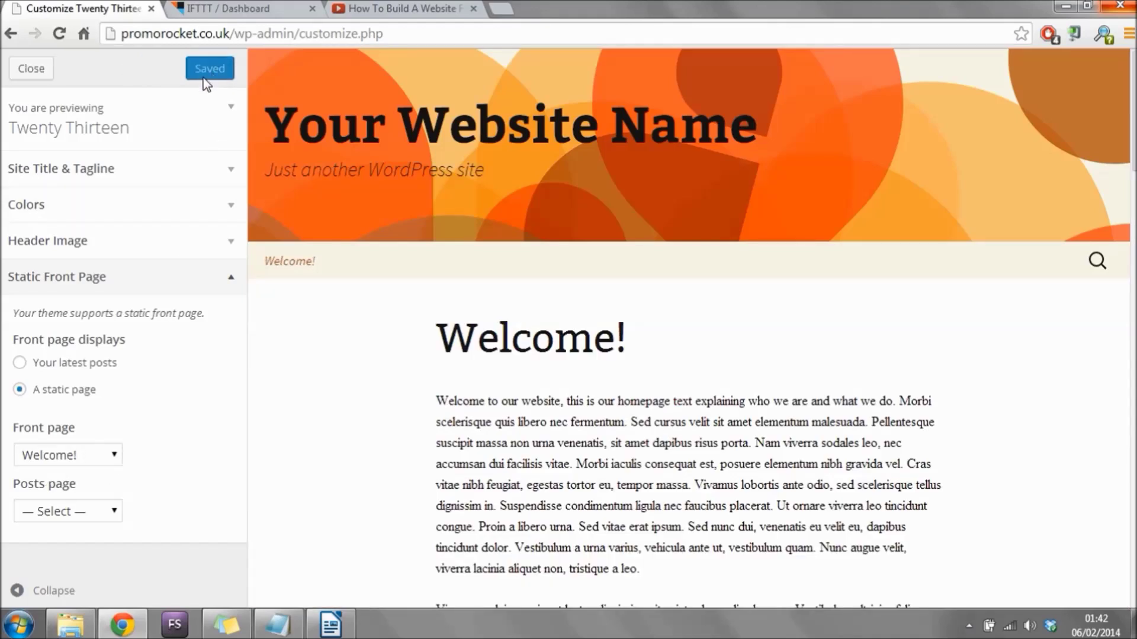
left_click(25, 71)
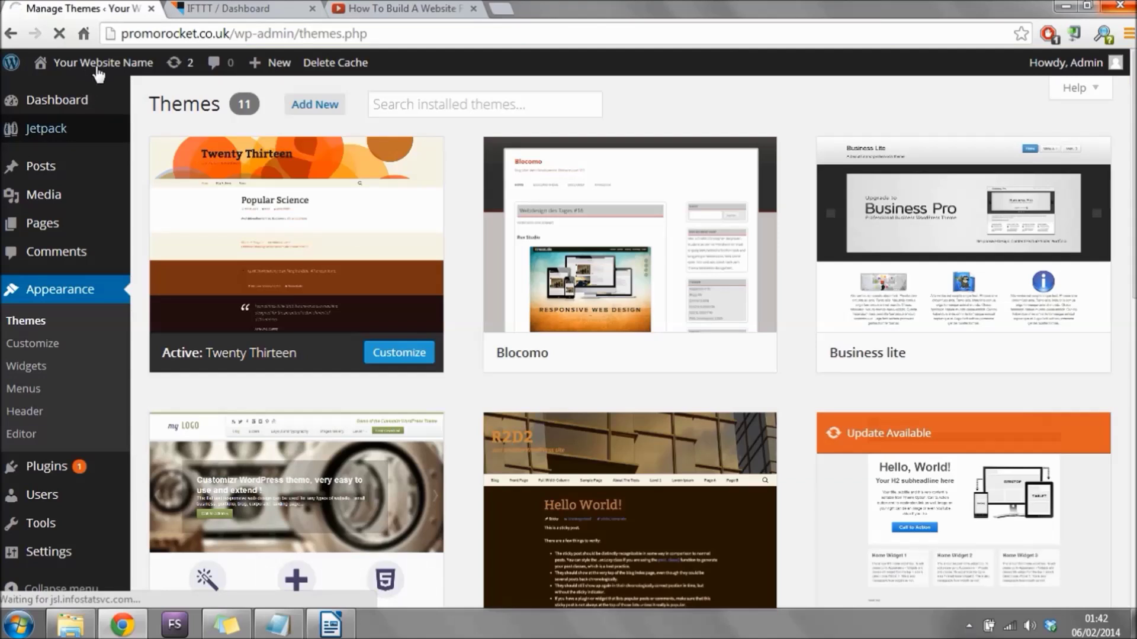
- Check that the live promorocket.co.uk home page opens on Welcome!, then return to the Dashboard
mouse_move(97, 69)
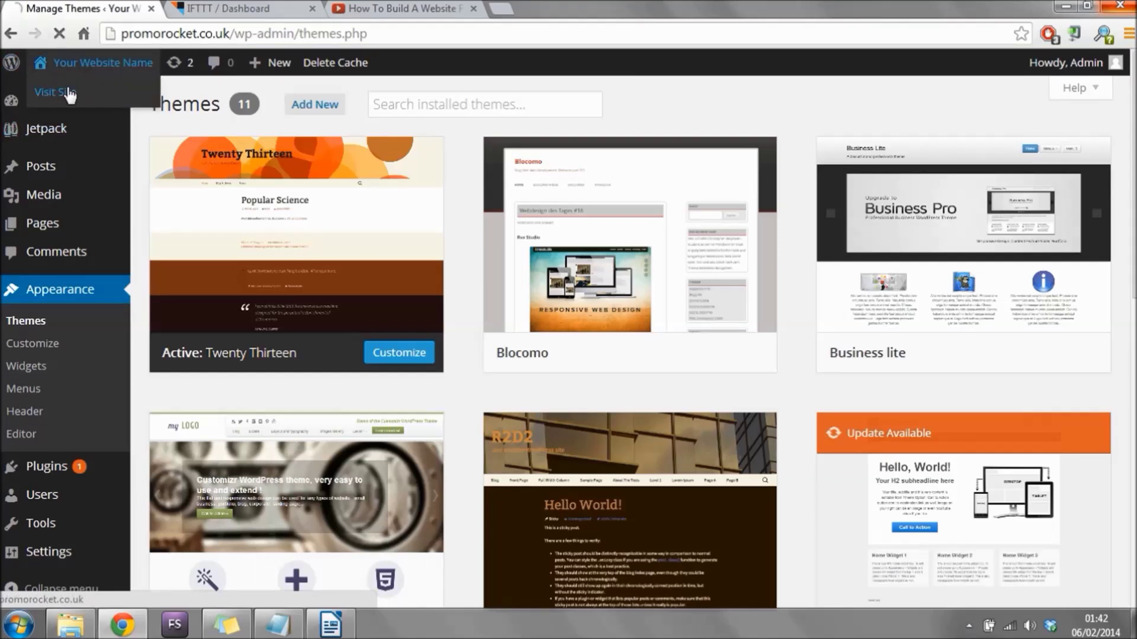
left_click(70, 93)
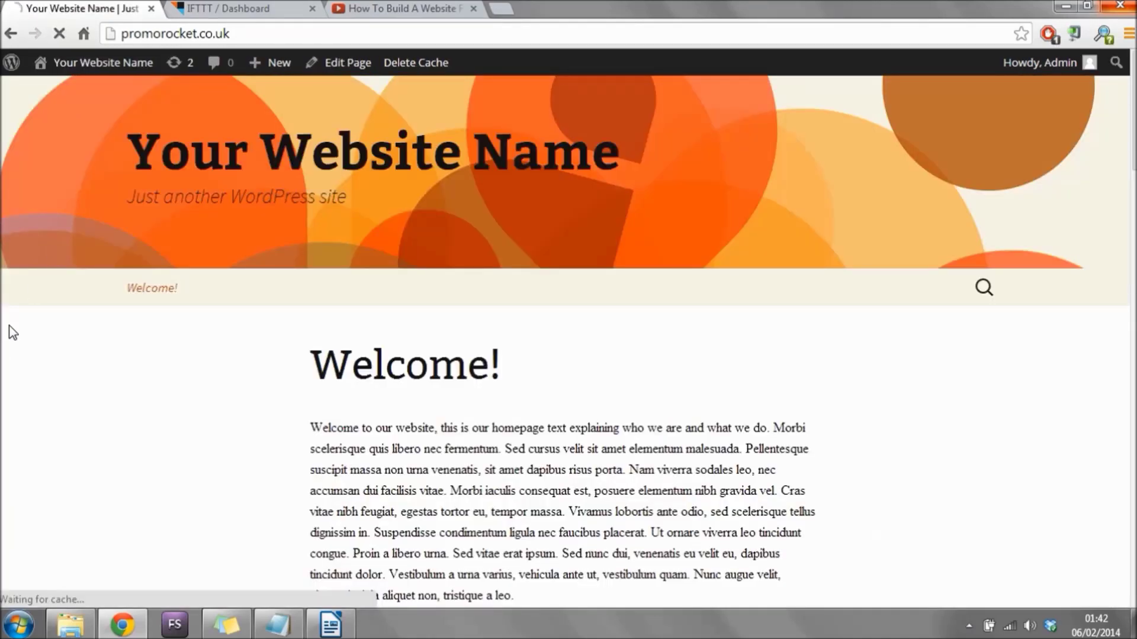
scroll(26, 267, "down", 10)
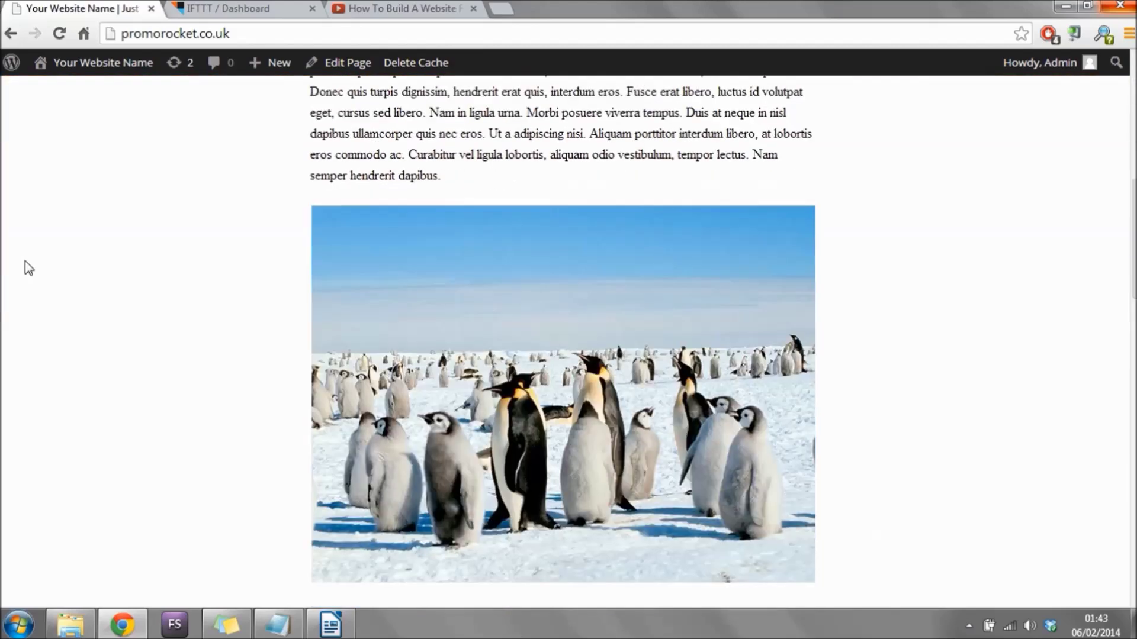
scroll(141, 255, "down", 8)
scroll(142, 253, "up", 18)
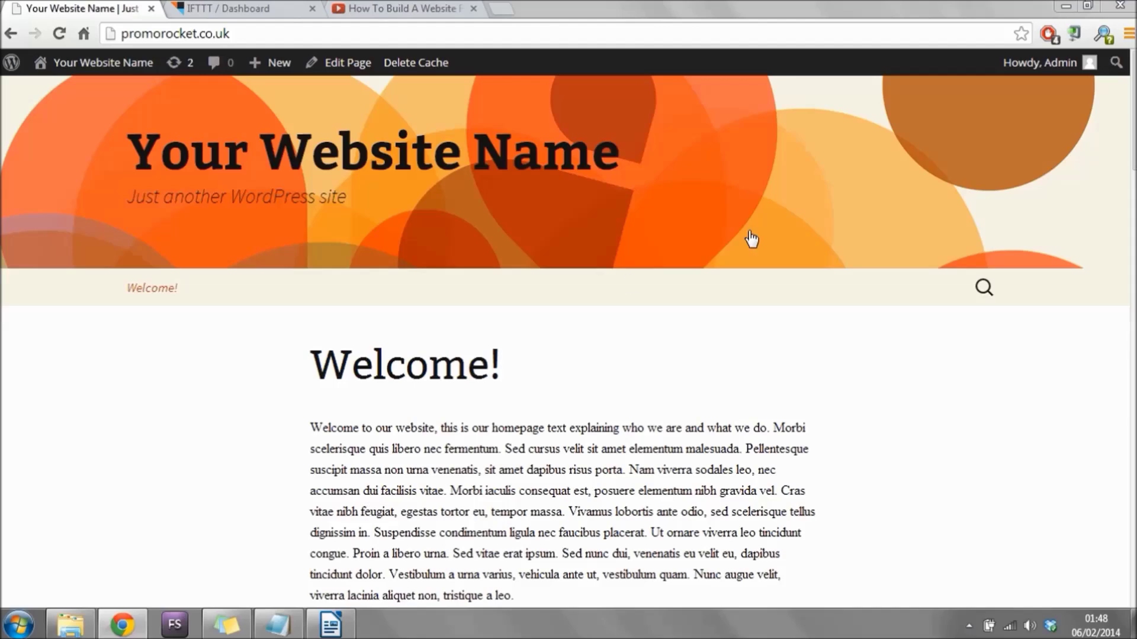
mouse_move(1133, 119)
left_mouse_down()
mouse_move(1133, 493)
mouse_move(1133, 118)
left_mouse_up()
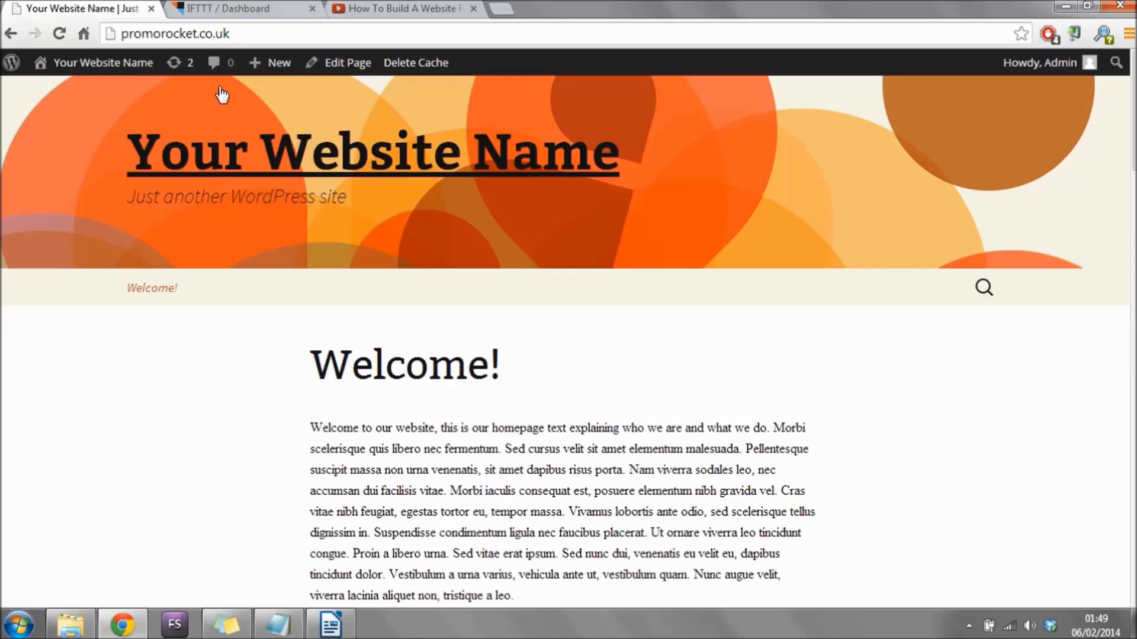
mouse_move(137, 65)
left_click(80, 93)
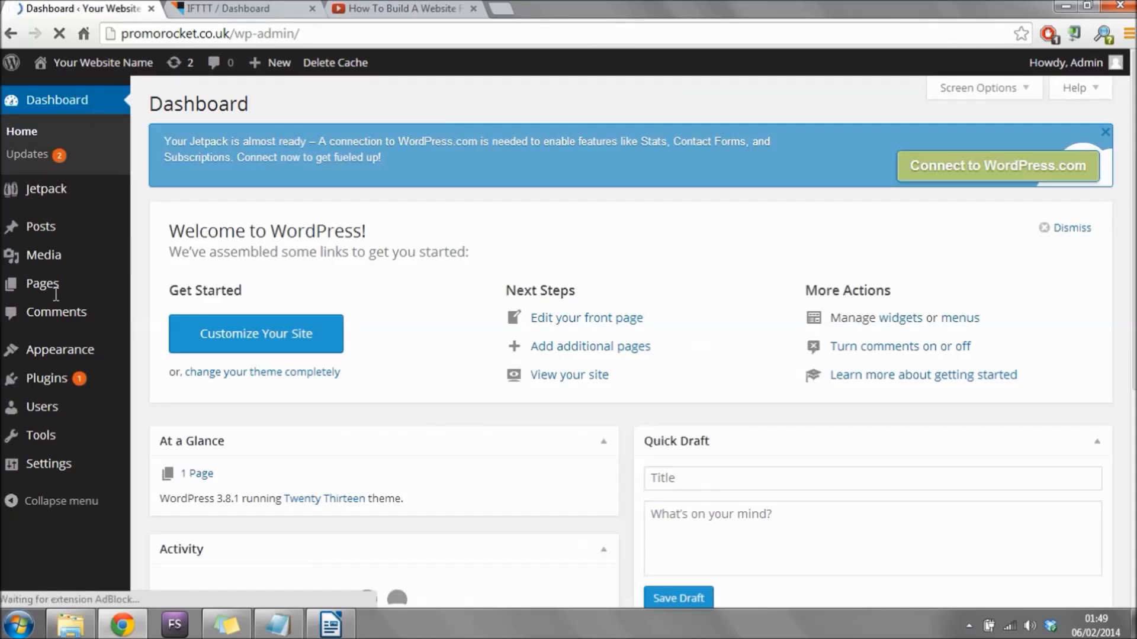
- Create a new page titled 'Make A Website'
mouse_move(48, 287)
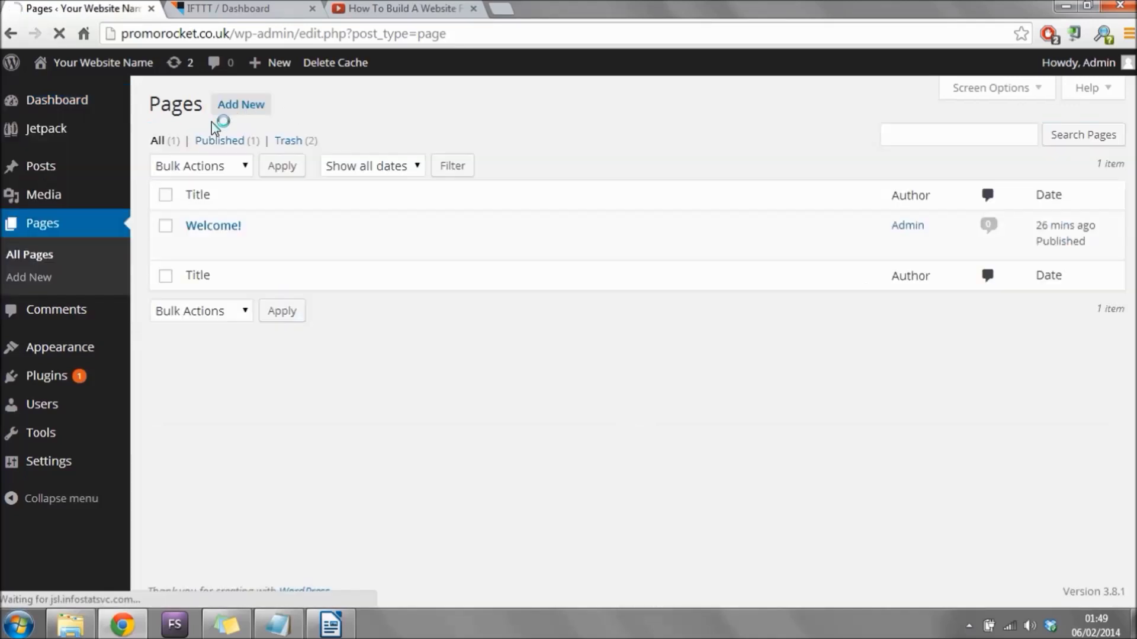
left_click(259, 109)
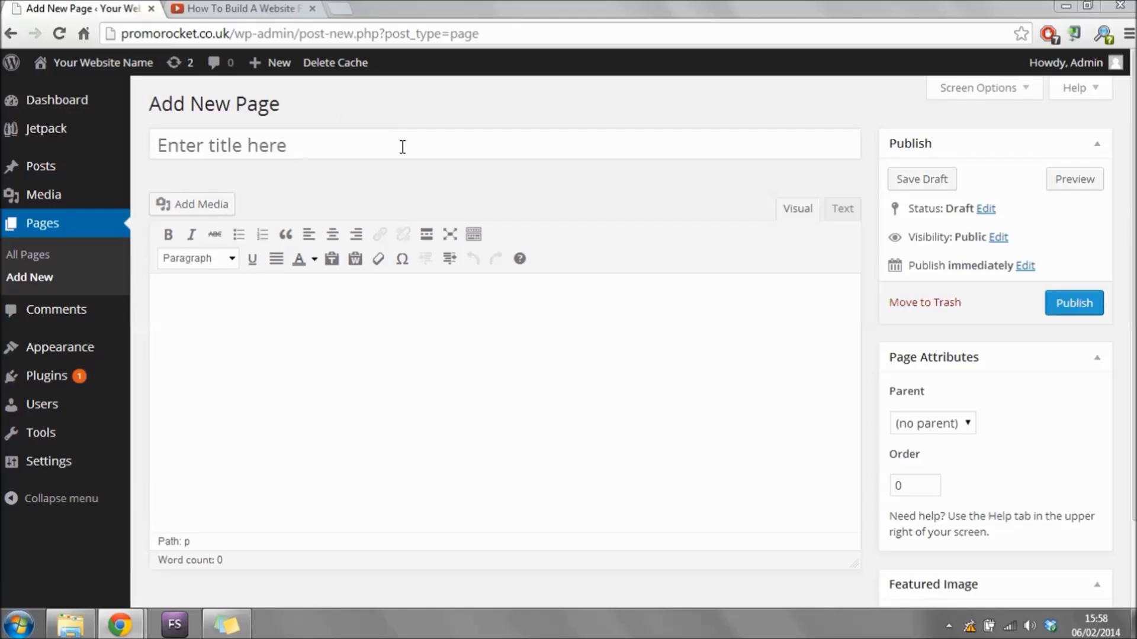
left_click(402, 147)
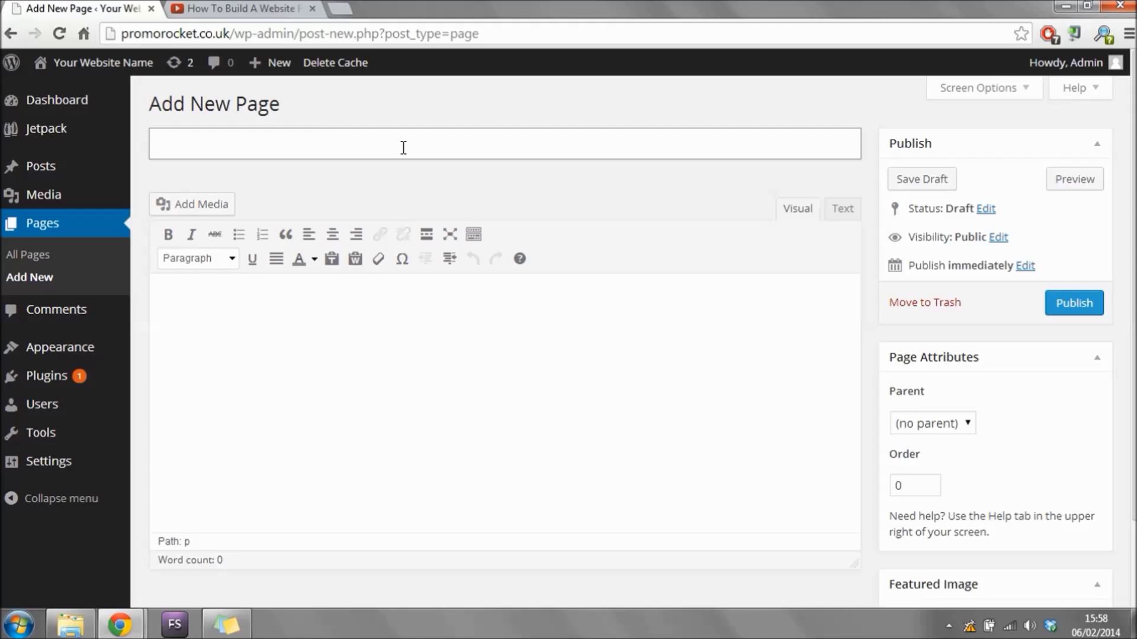
type("Make A We")
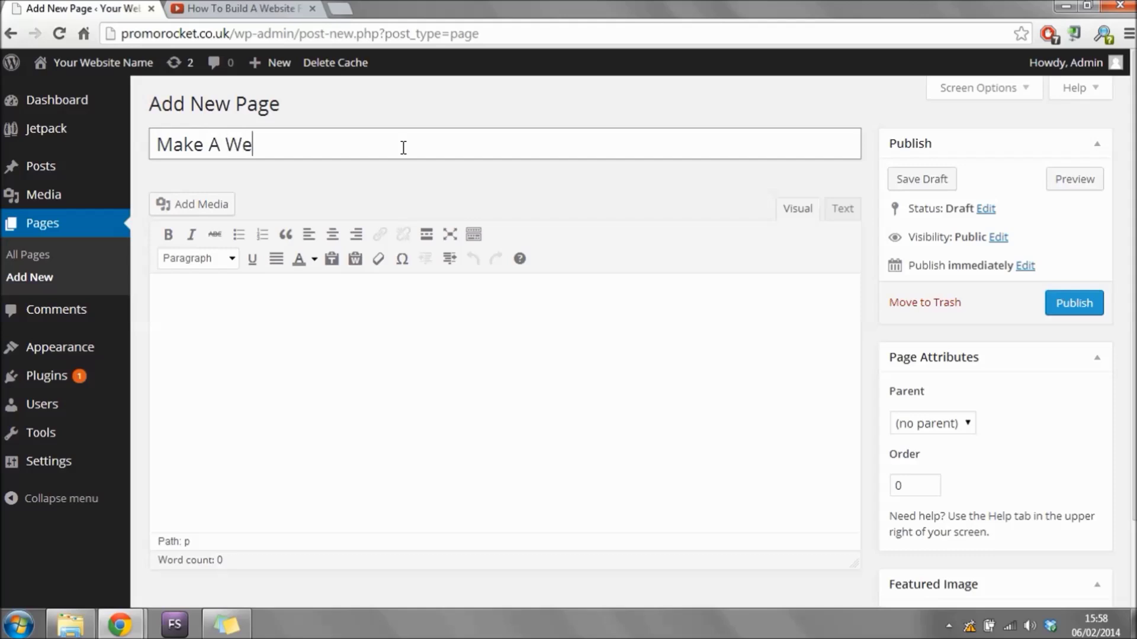
type("bsite")
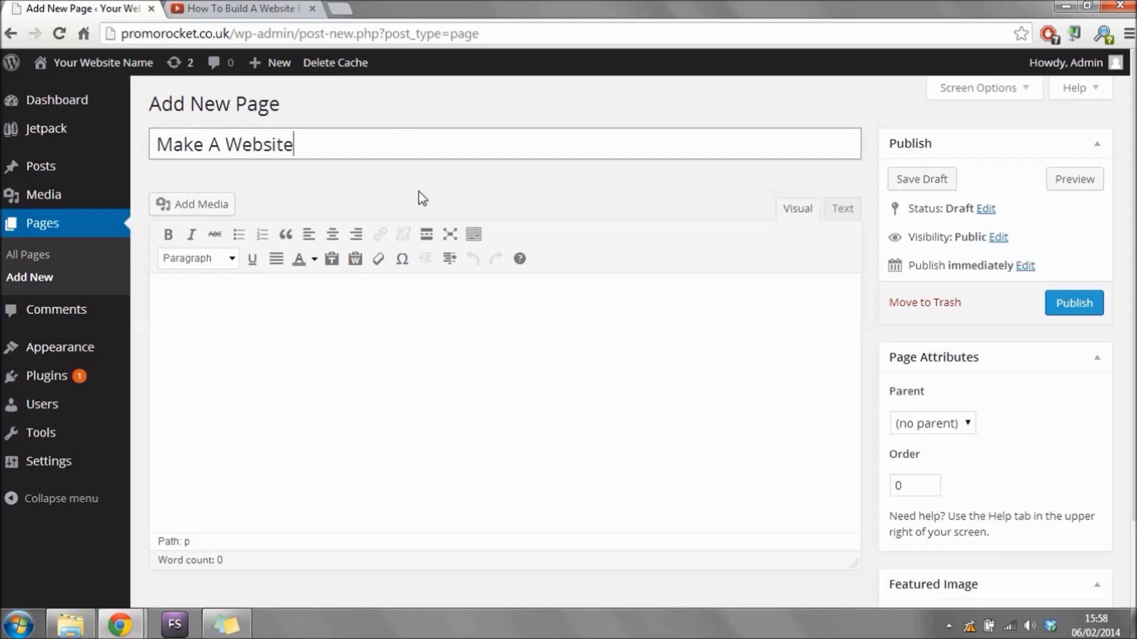
- Write the intro sentence about a step-by-step website video and add an empty line below it
left_click(277, 300)
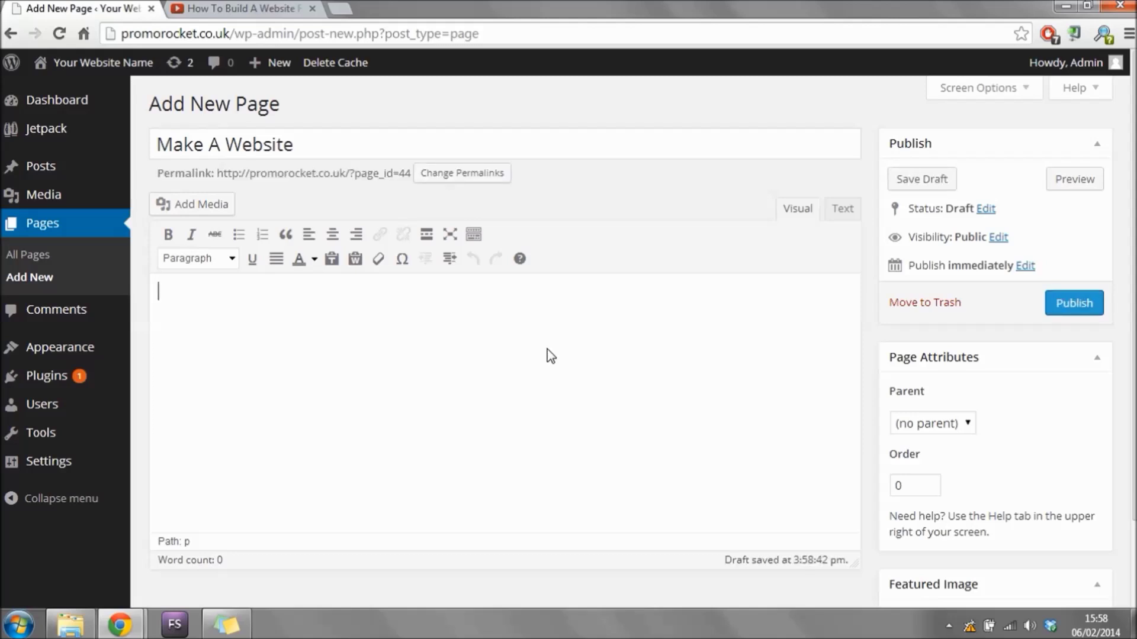
type("Here is a video ")
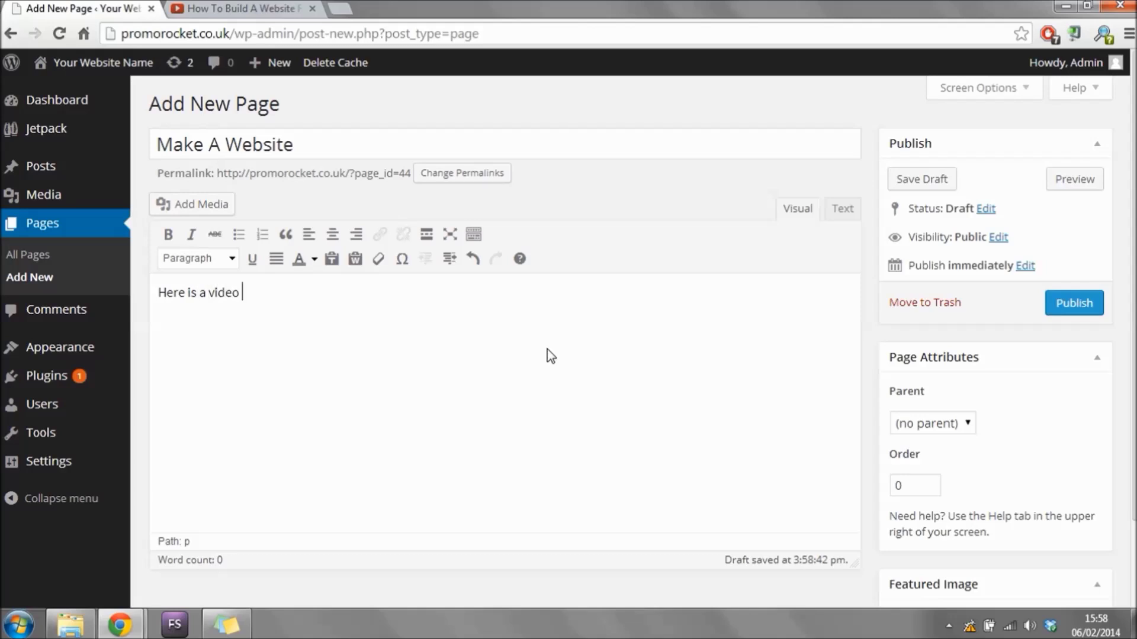
type("that will teac")
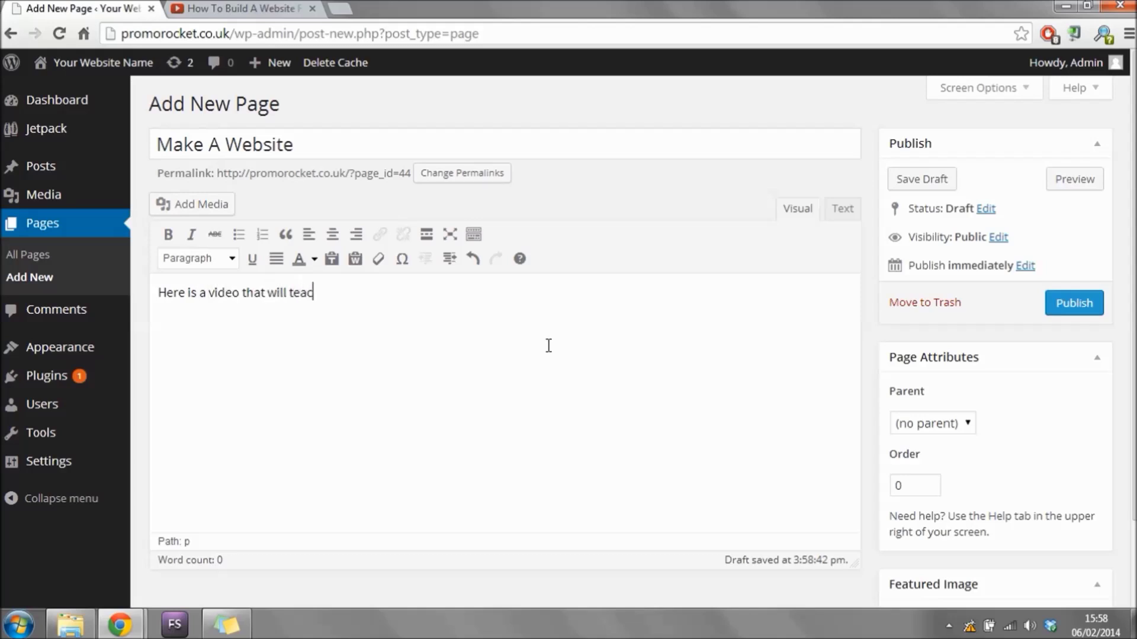
type("h you how to make a websi")
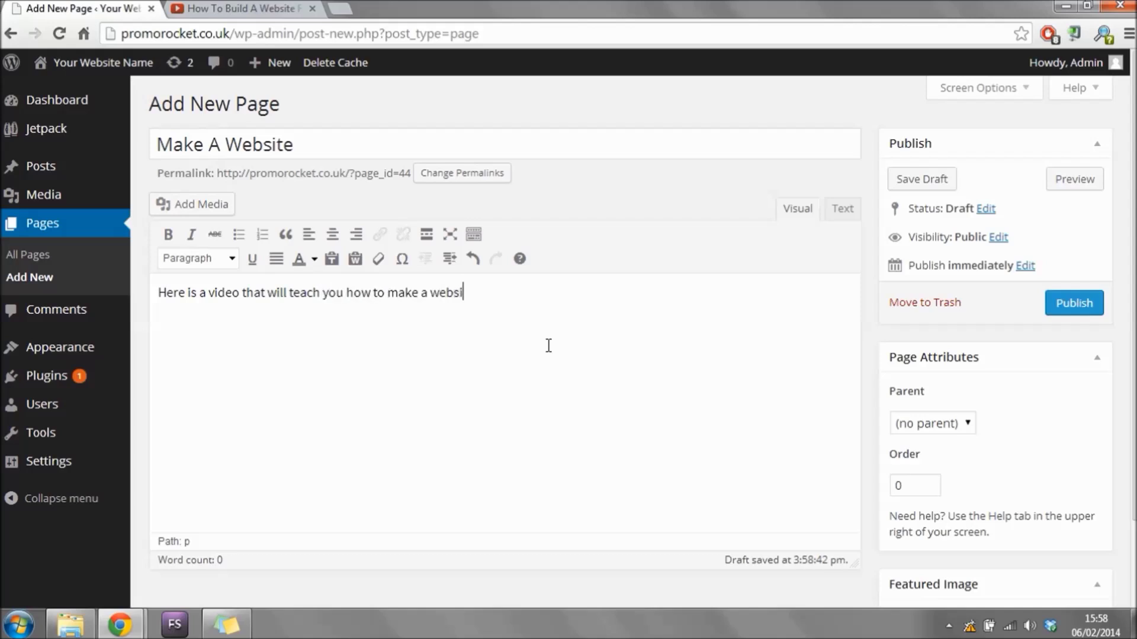
type("te, step by step.")
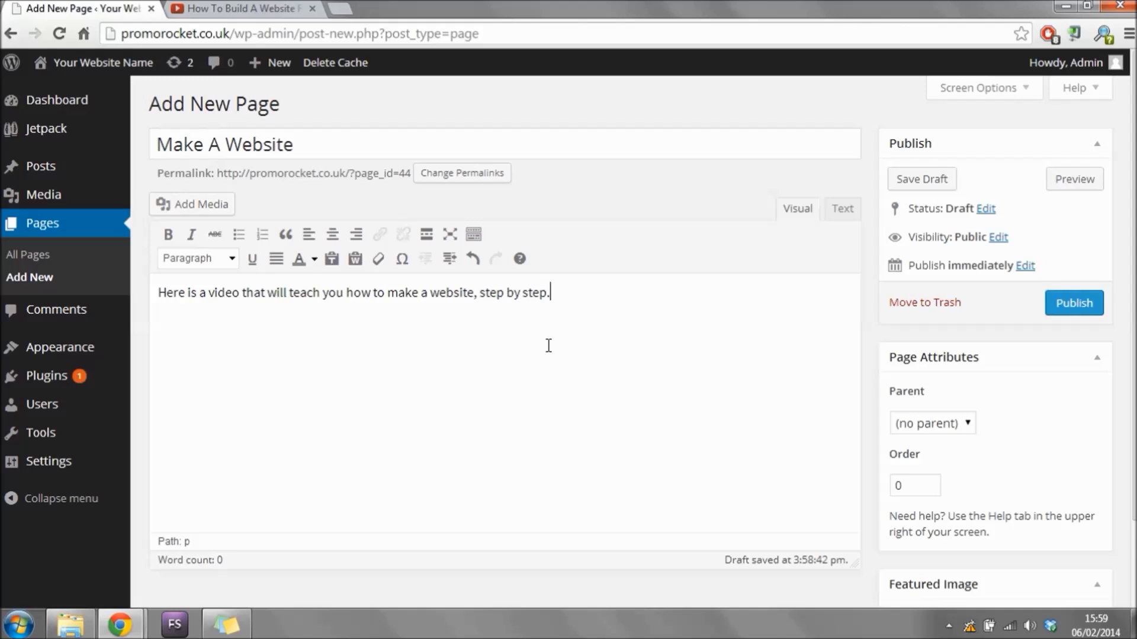
left_click_drag(584, 300, 151, 311)
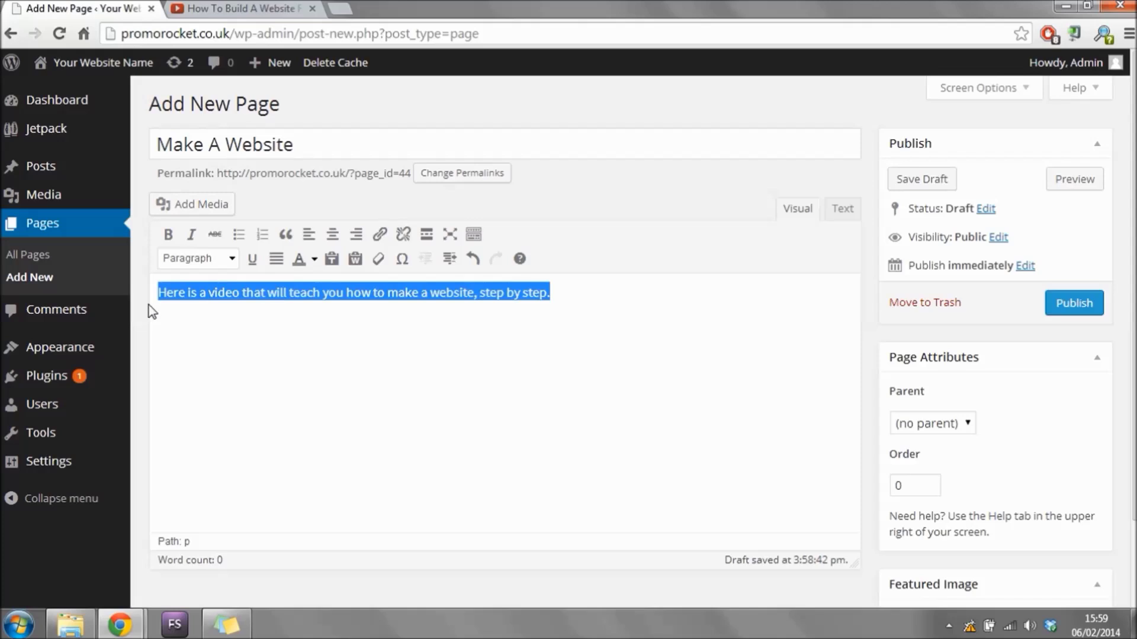
left_click(595, 293)
key("Return")
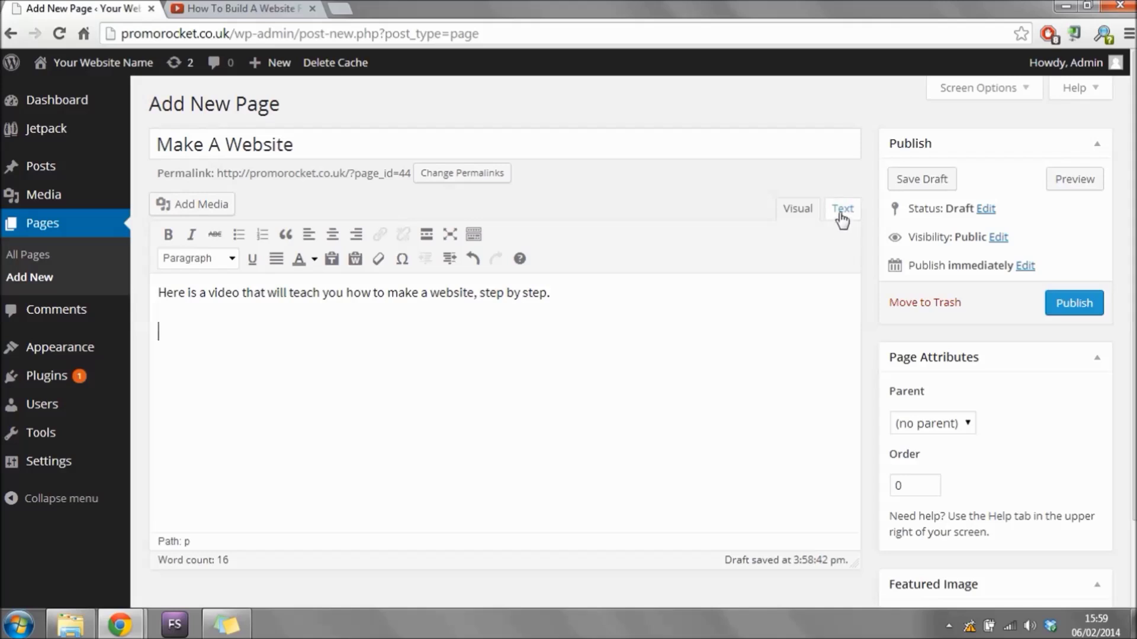
left_click(842, 211)
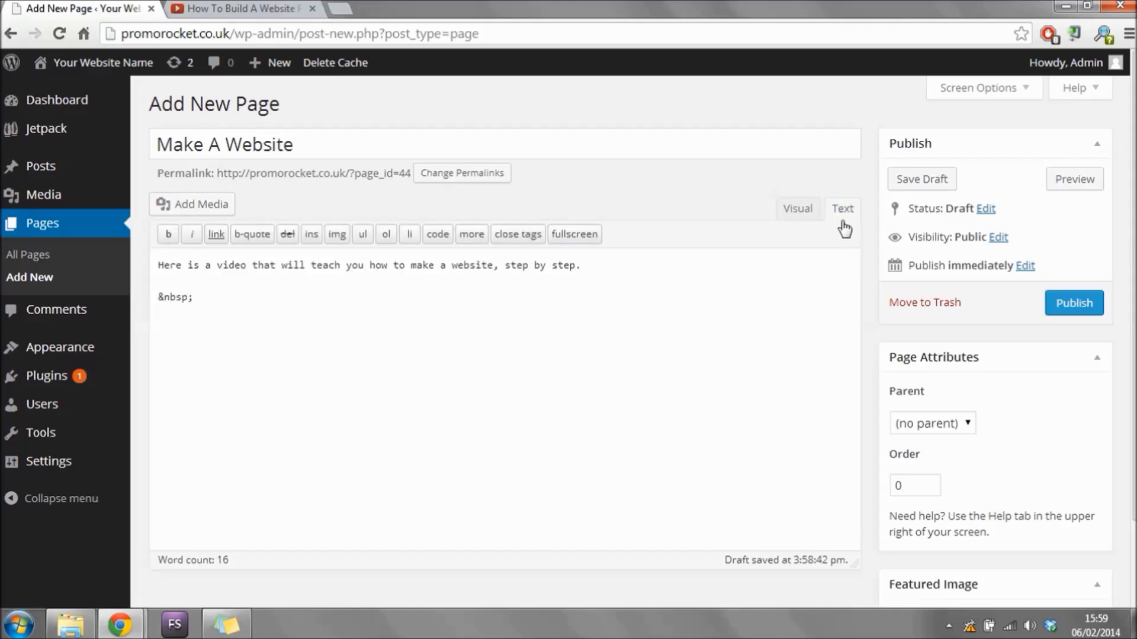
- On the YouTube video page, open the share options and reveal the embed code
left_click(256, 9)
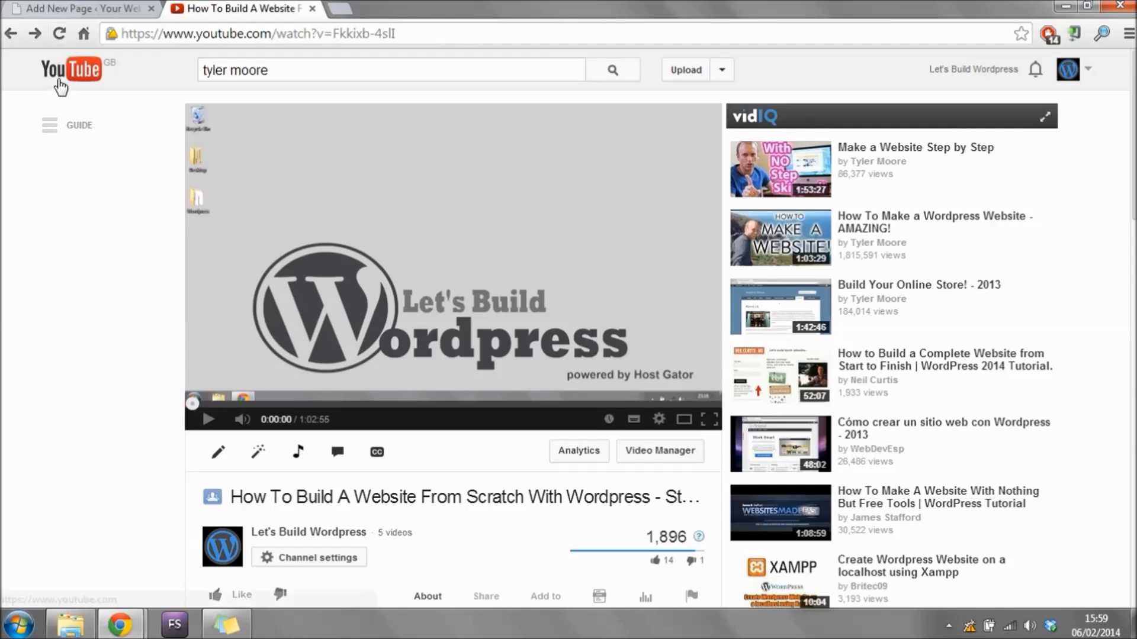
scroll(82, 231, "down", 2)
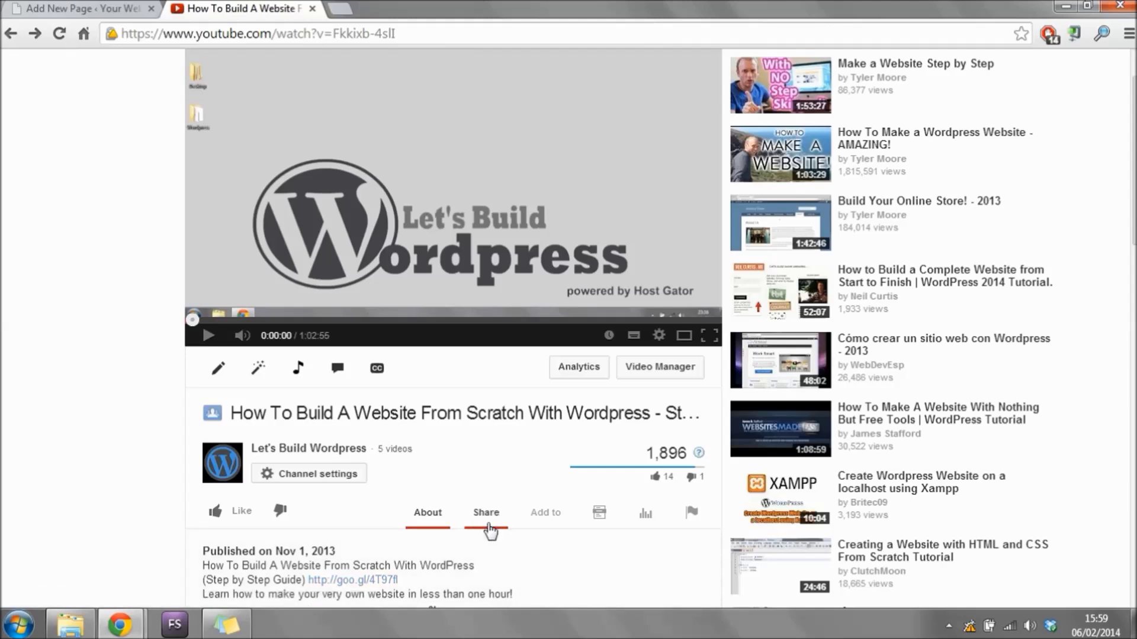
left_click(490, 524)
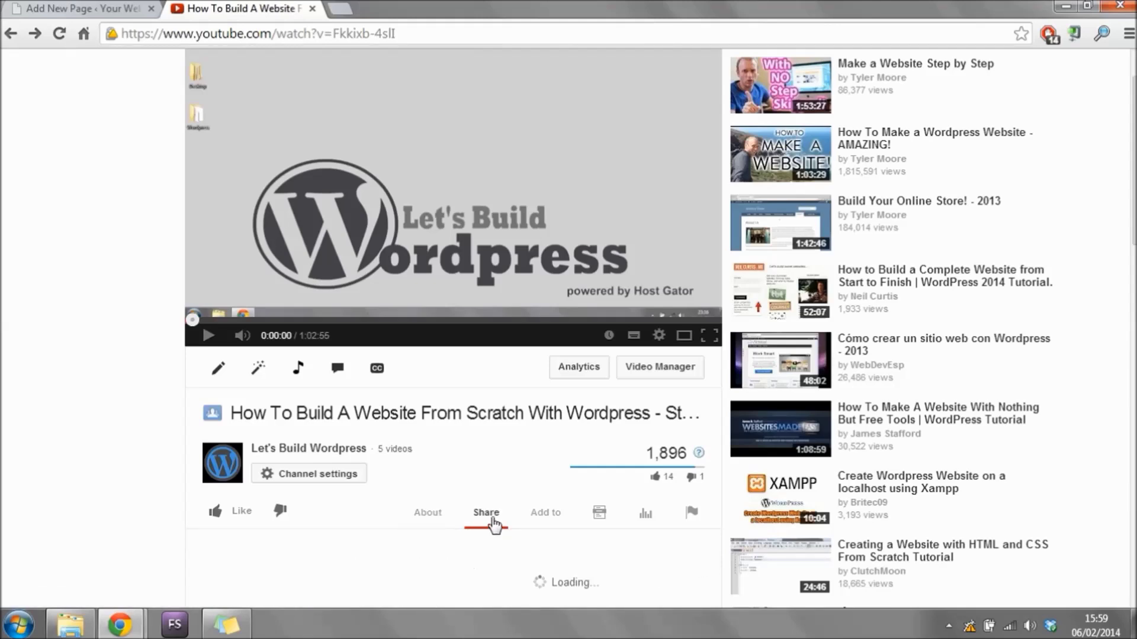
scroll(162, 393, "down", 4)
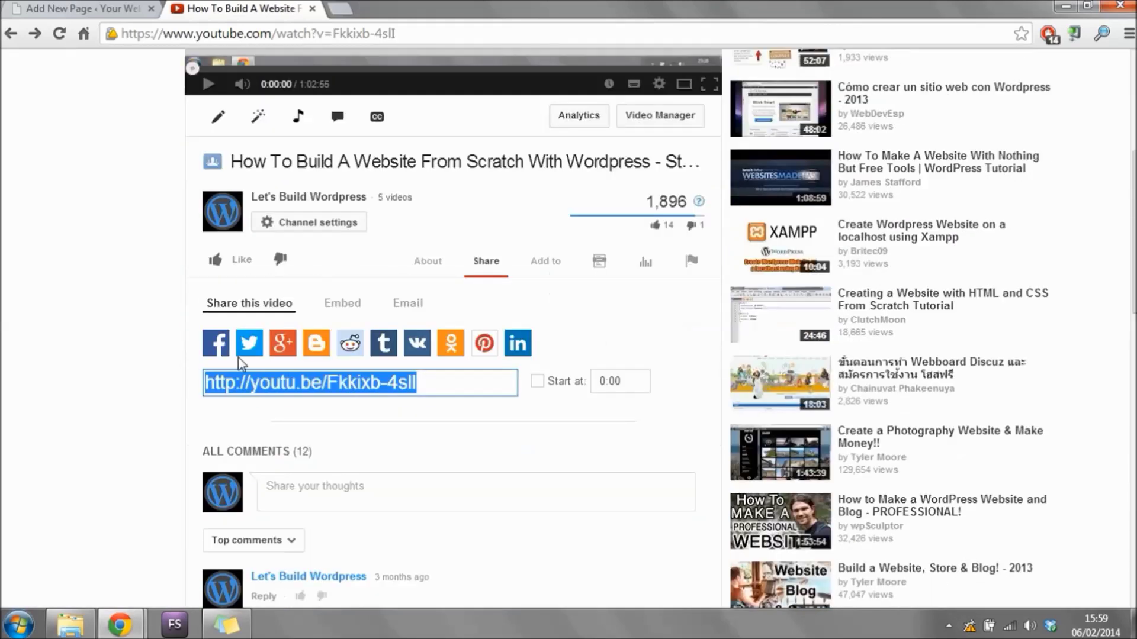
left_click(344, 308)
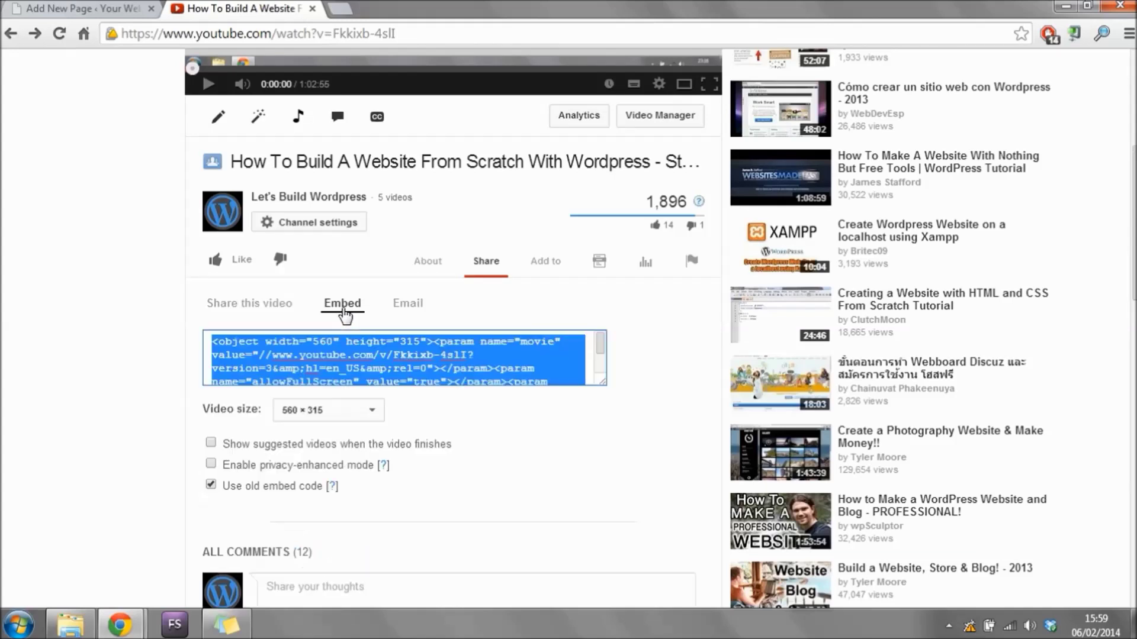
- Copy the full 560 × 315 embed code and return to the WordPress draft
right_click(366, 374)
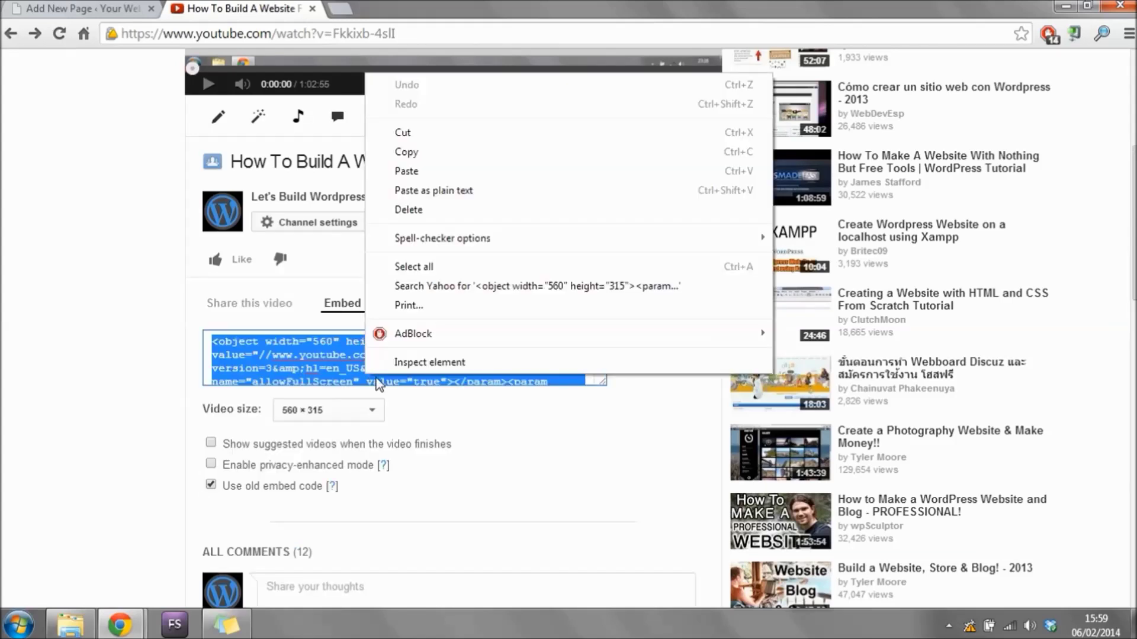
left_click(418, 153)
left_click(211, 342)
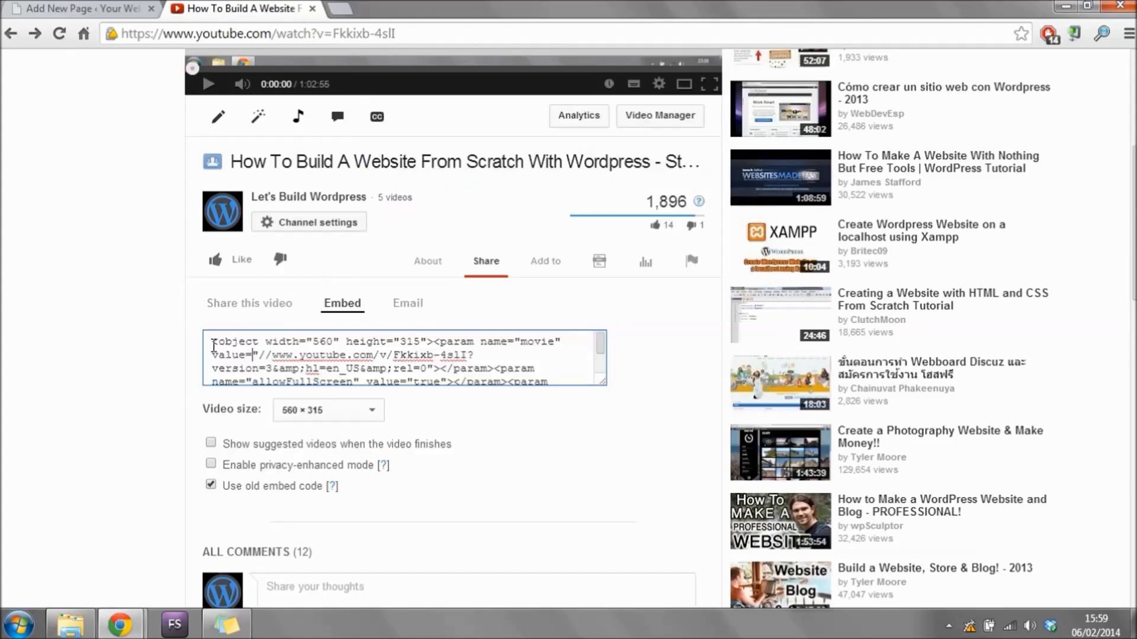
left_click_drag(211, 342, 427, 368)
key("ctrl+a")
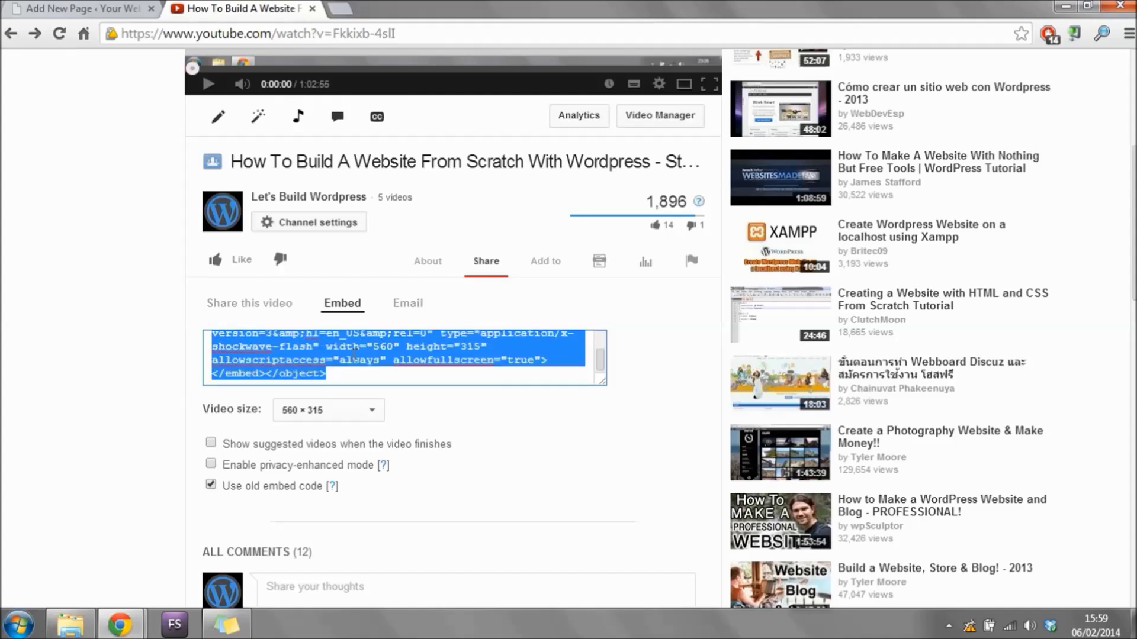
right_click(354, 353)
left_click(427, 141)
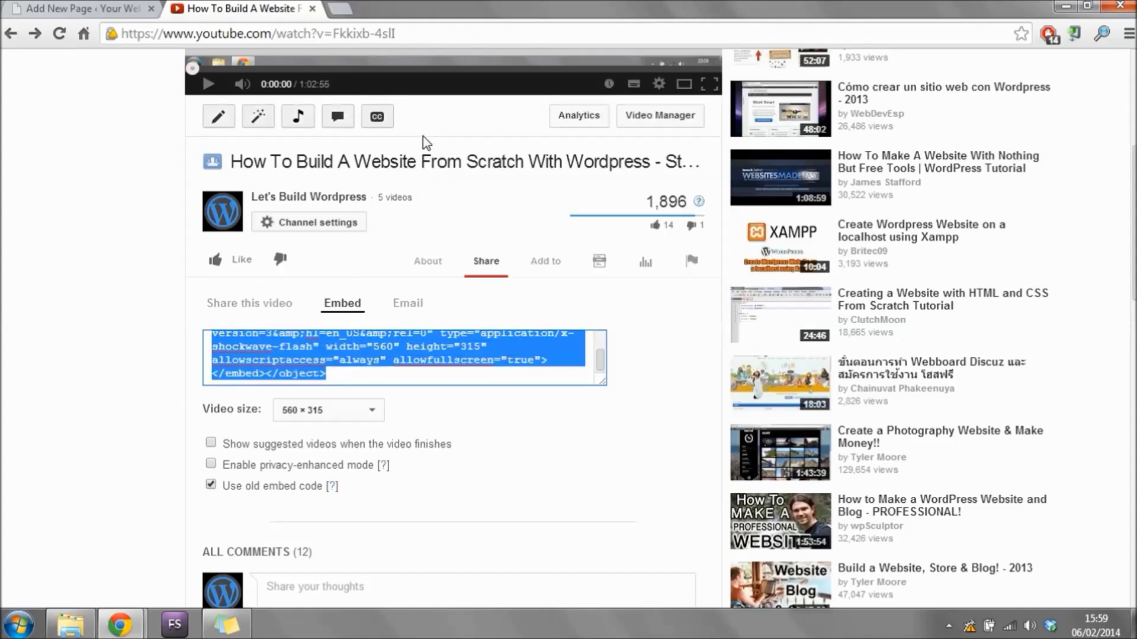
left_click(76, 8)
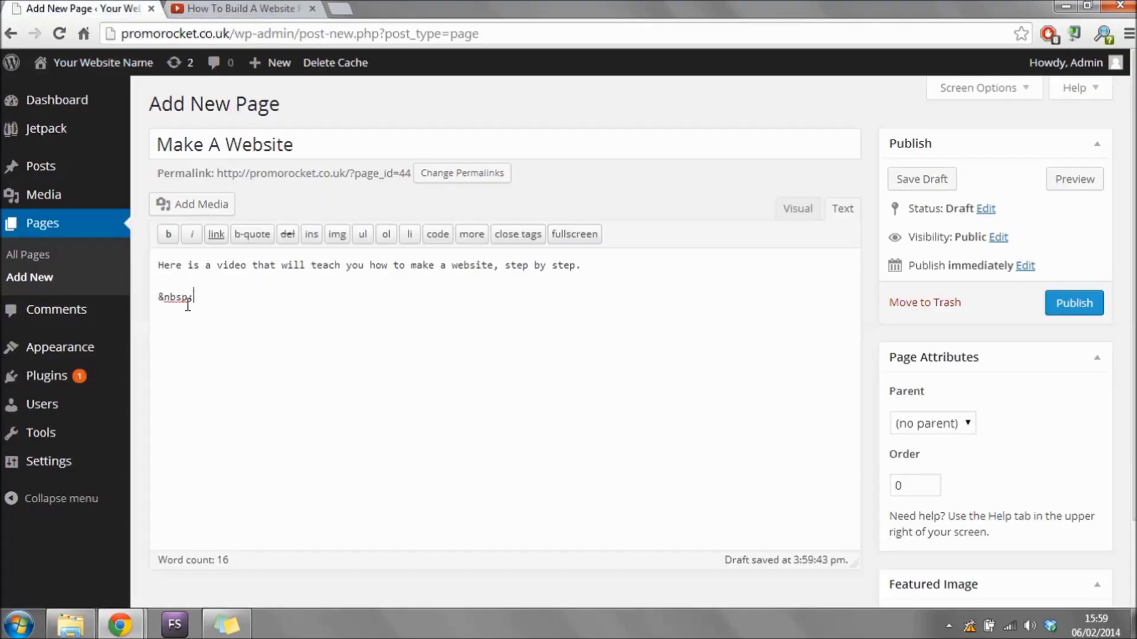
- Paste the YouTube embed code on the &nbsp; line below the intro sentence
left_click_drag(203, 299, 137, 297)
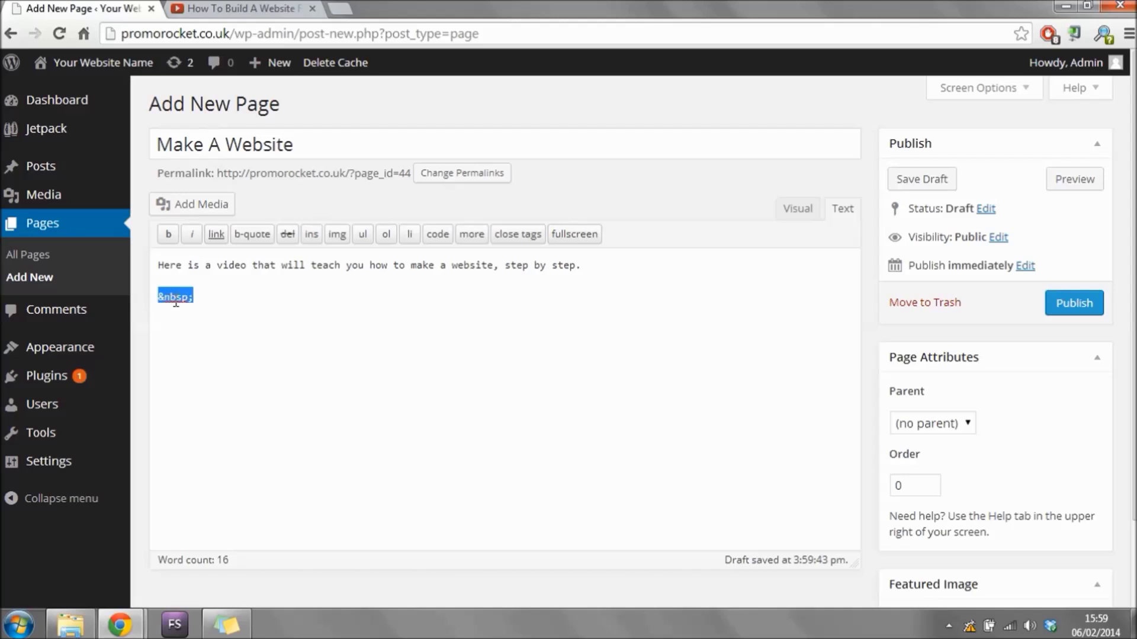
left_click(171, 301)
right_click(209, 302)
left_click(253, 398)
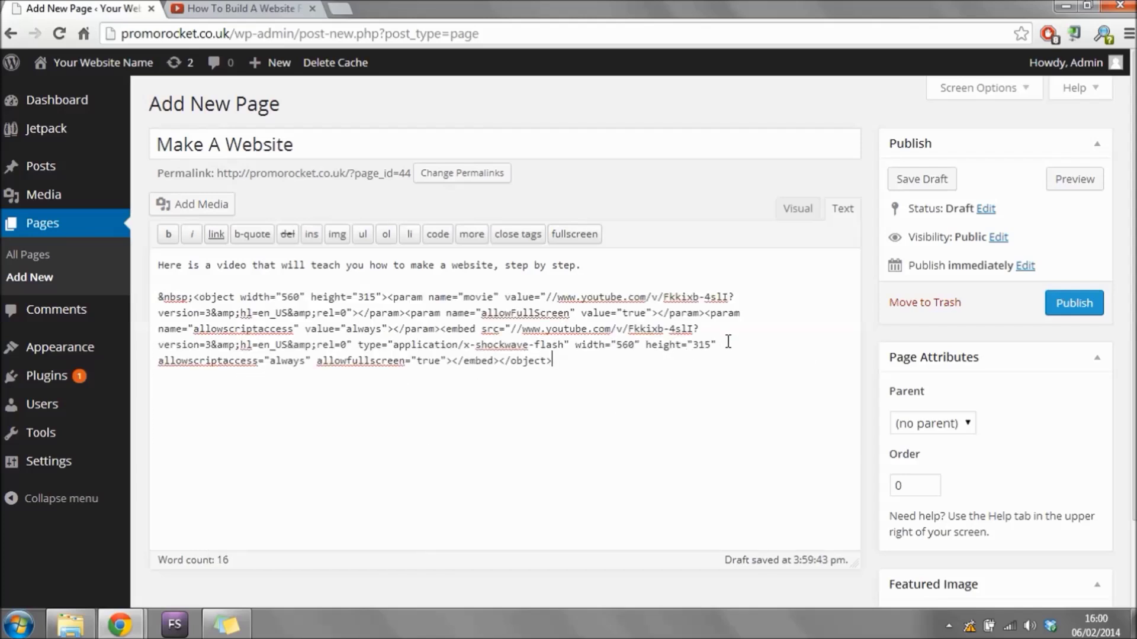
left_click(795, 216)
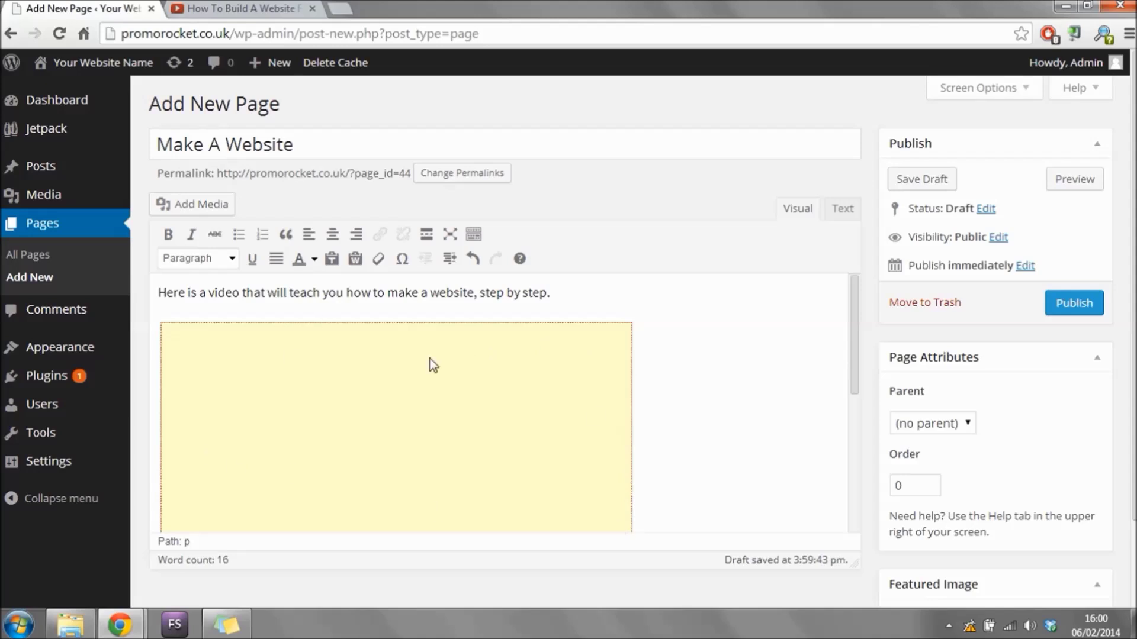
- Review the content in Visual view and publish the Make A Website page
scroll(800, 313, "down", 3)
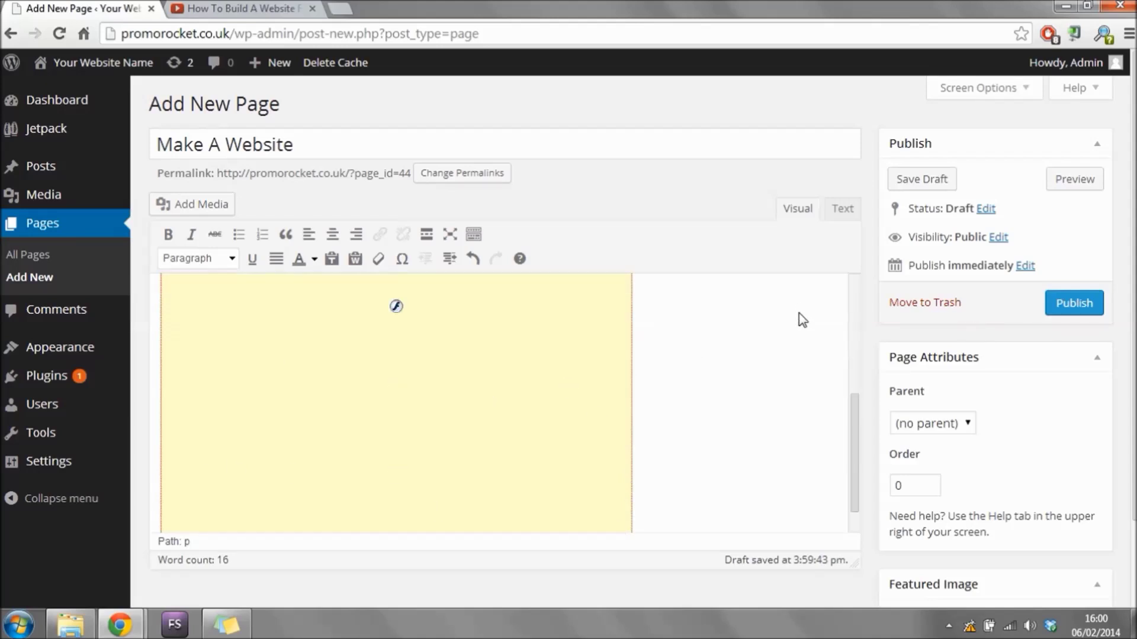
scroll(802, 320, "down", 2)
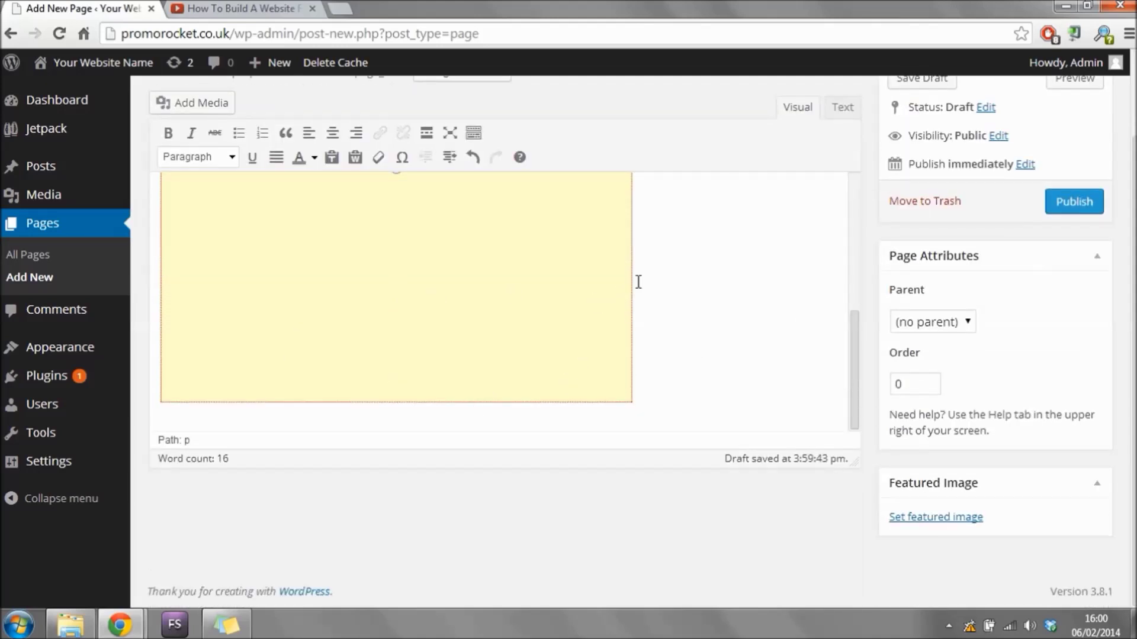
scroll(594, 259, "up", 5)
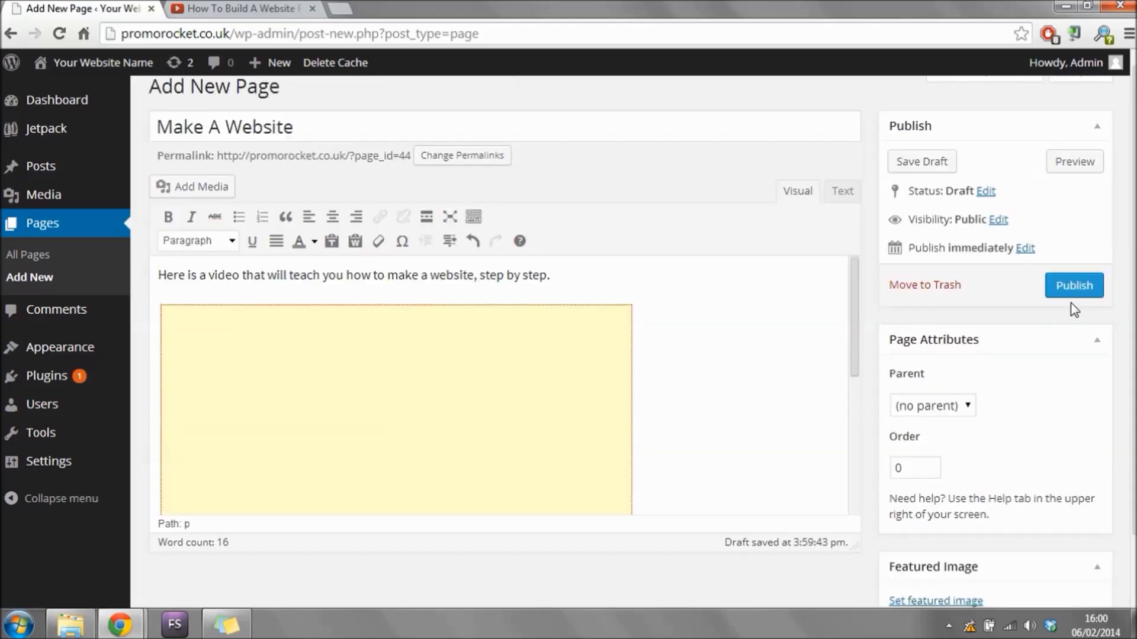
left_click(1079, 289)
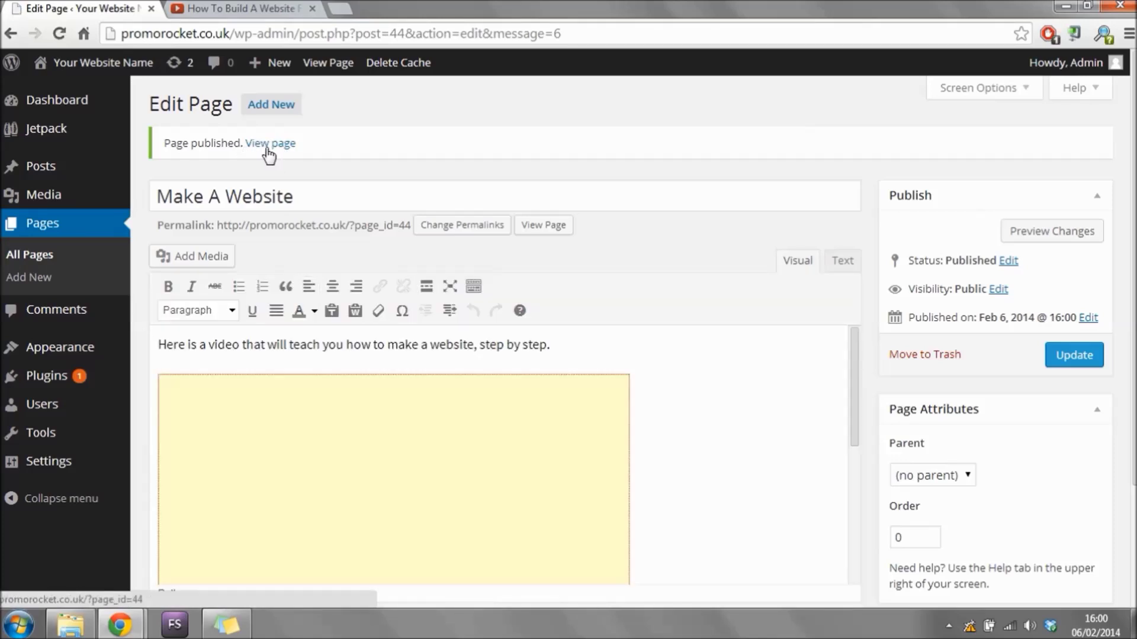
- View the published page at ?page_id=44 and play, then pause, the embedded video
left_click(268, 148)
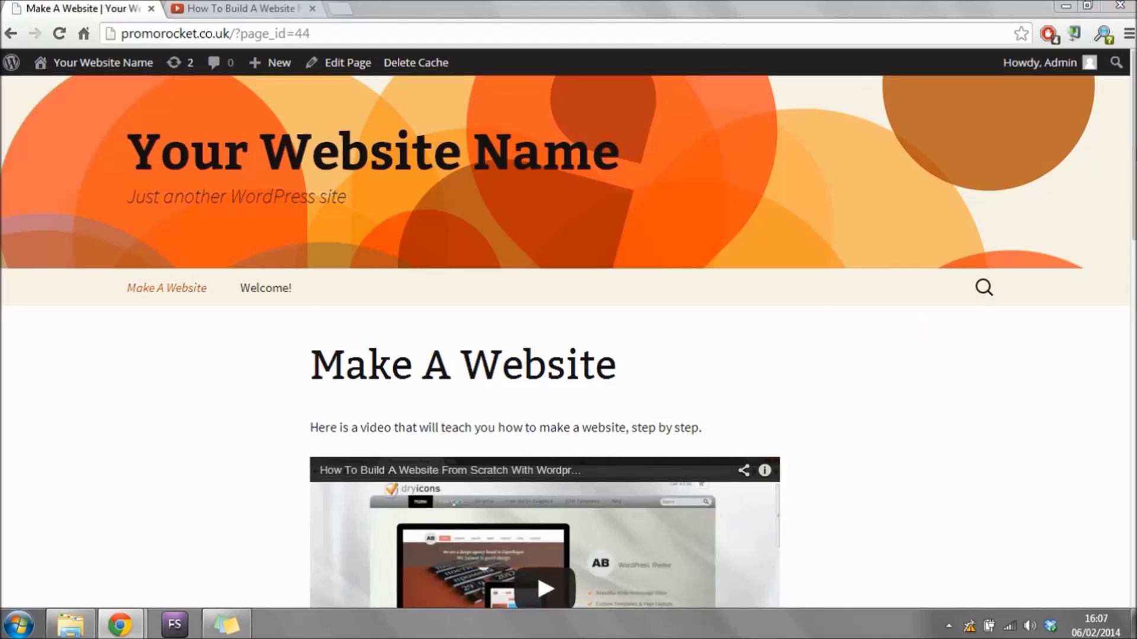
scroll(1131, 190, "down", 1)
scroll(1131, 190, "down", 3)
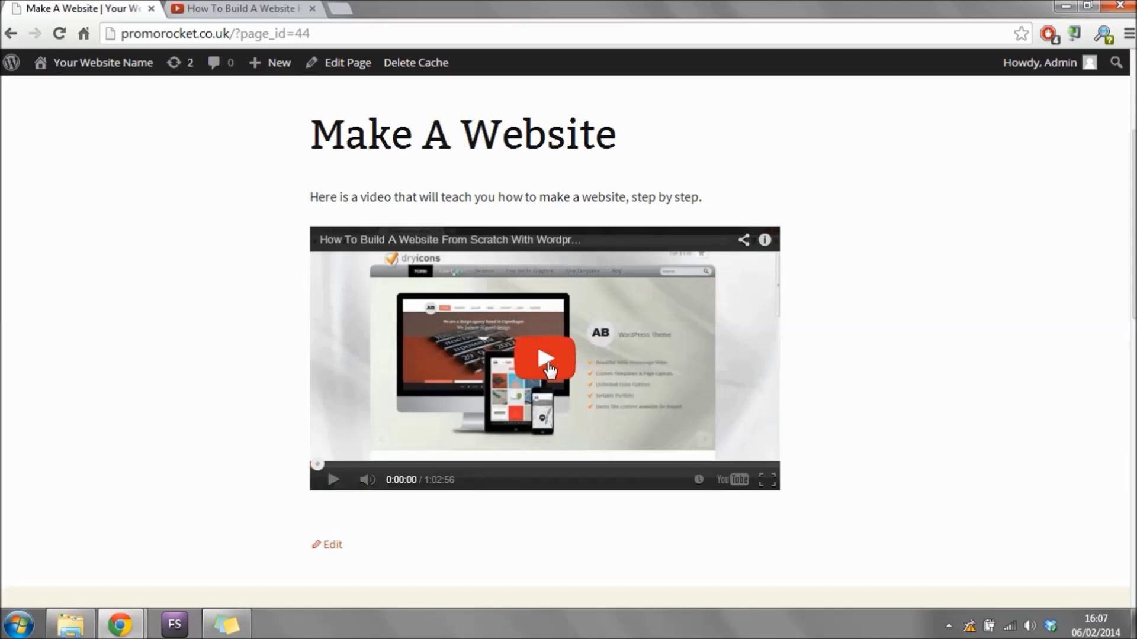
left_click(546, 360)
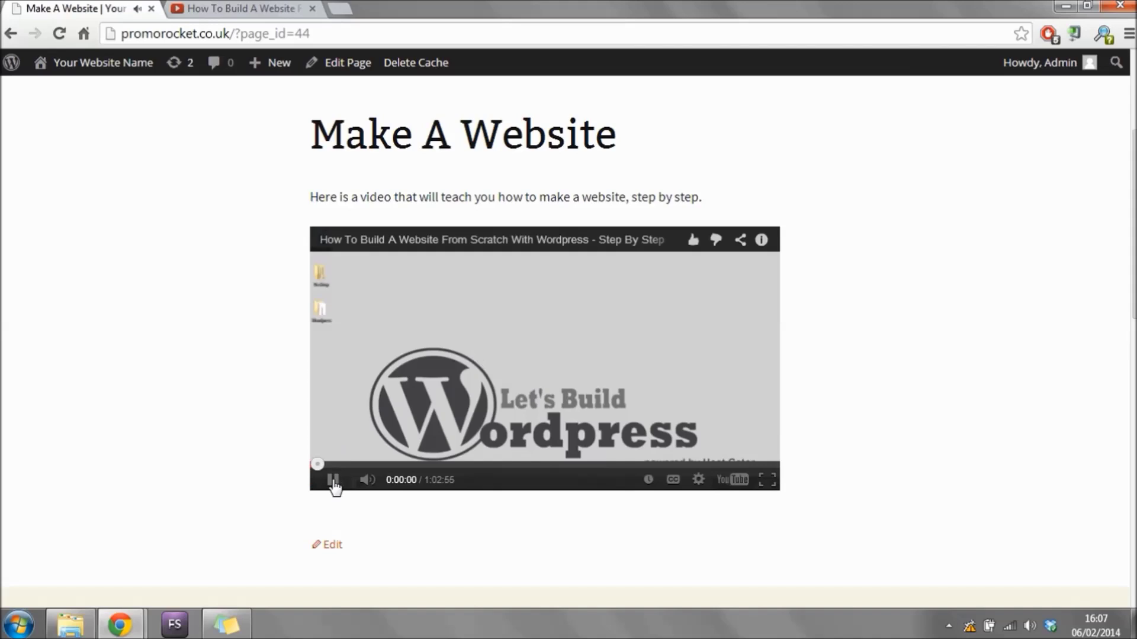
left_click(334, 481)
- Scroll down to the comment form, click into the Comment box, and scroll back up
left_click_drag(1134, 205, 1116, 341)
left_click(438, 372)
left_click_drag(1134, 379, 1134, 336)
scroll(659, 401, "down", 1)
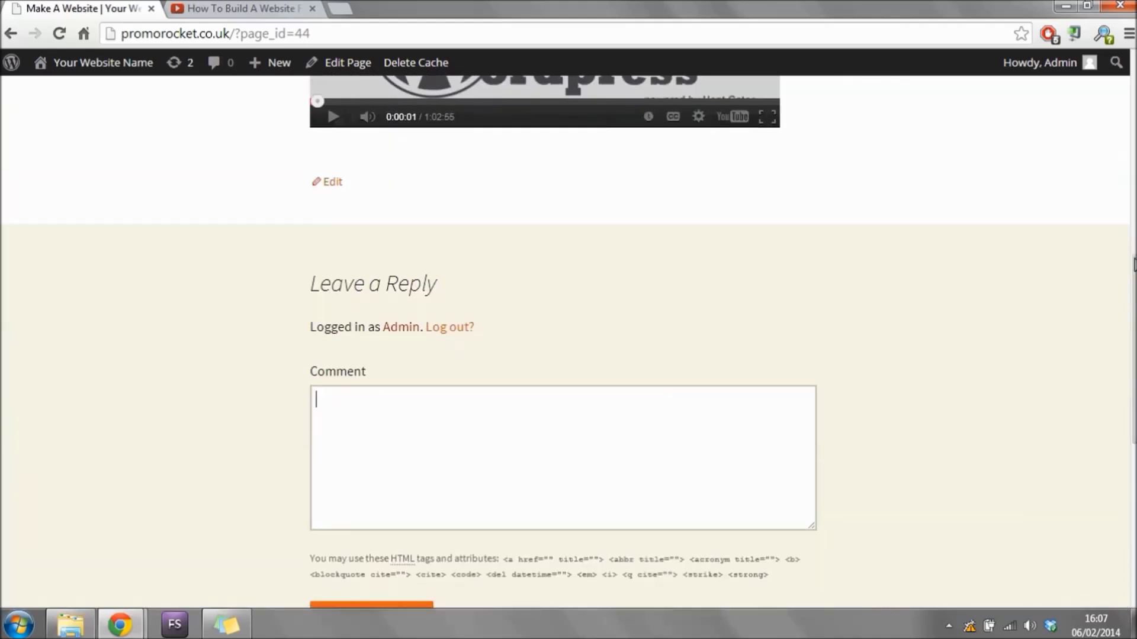
left_click_drag(1134, 261, 1116, 85)
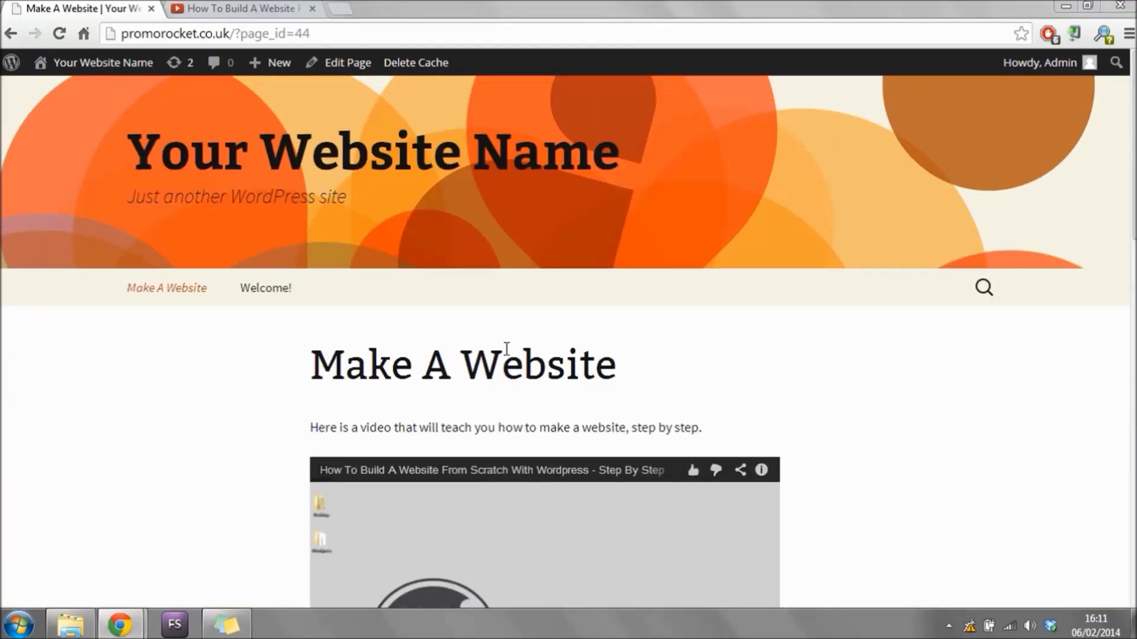
scroll(568, 344, "down", 5)
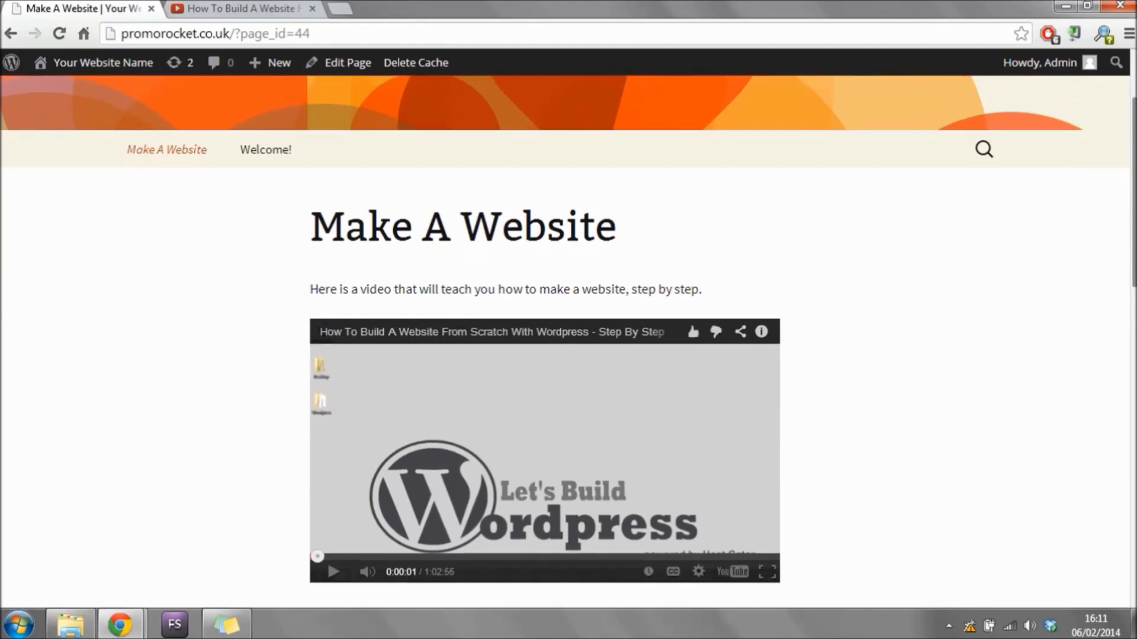
scroll(568, 344, "down", 7)
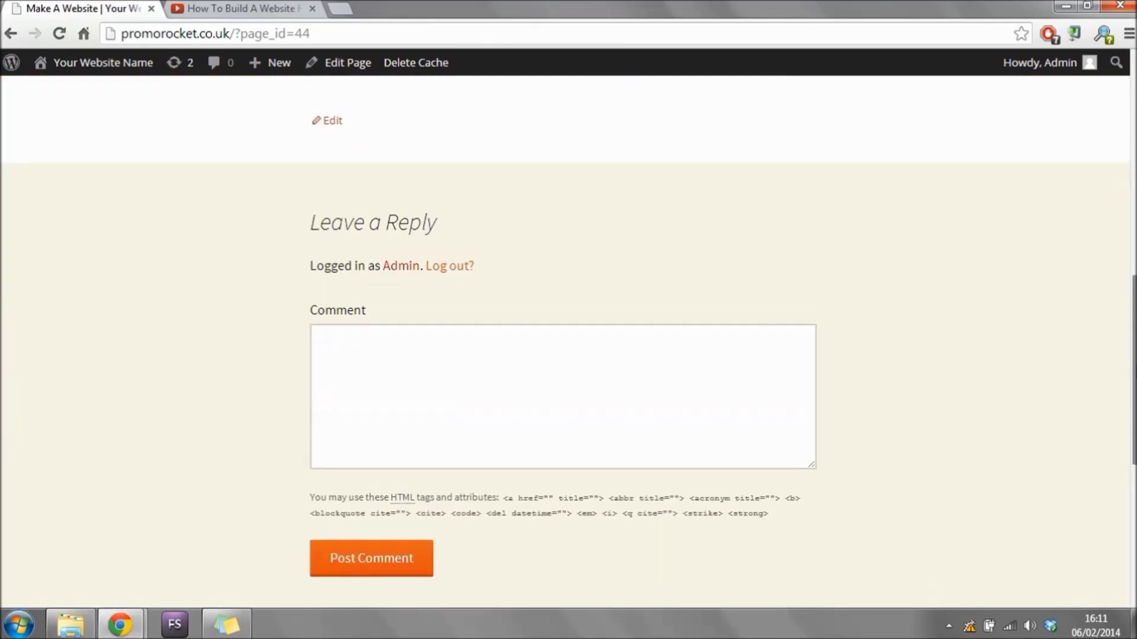
scroll(568, 344, "up", 2)
scroll(569, 344, "up", 9)
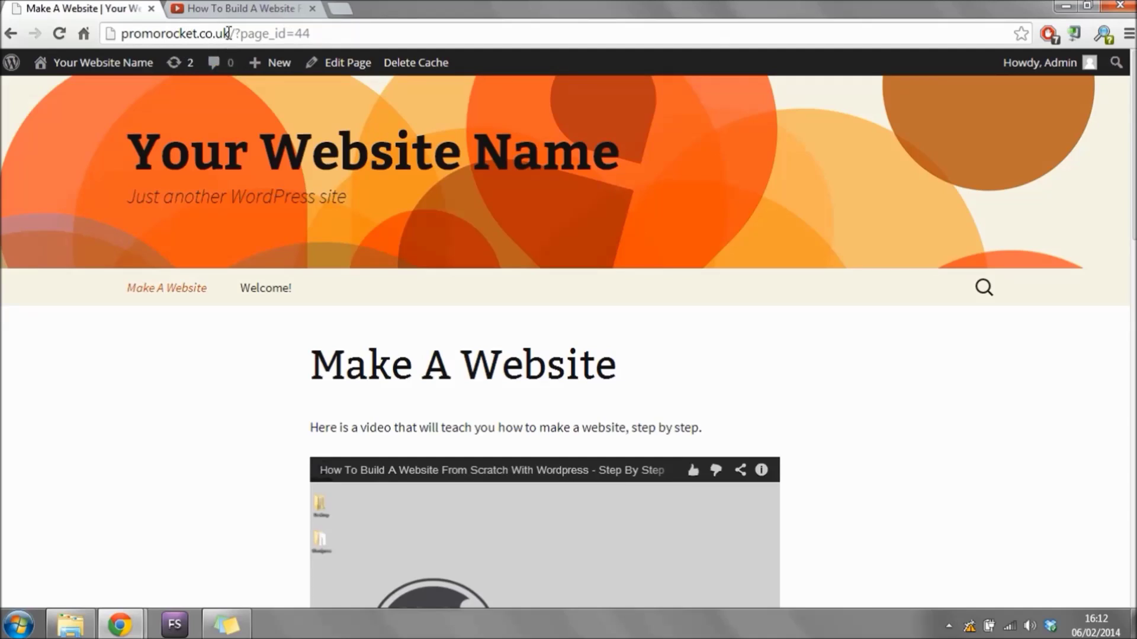
left_click(187, 33)
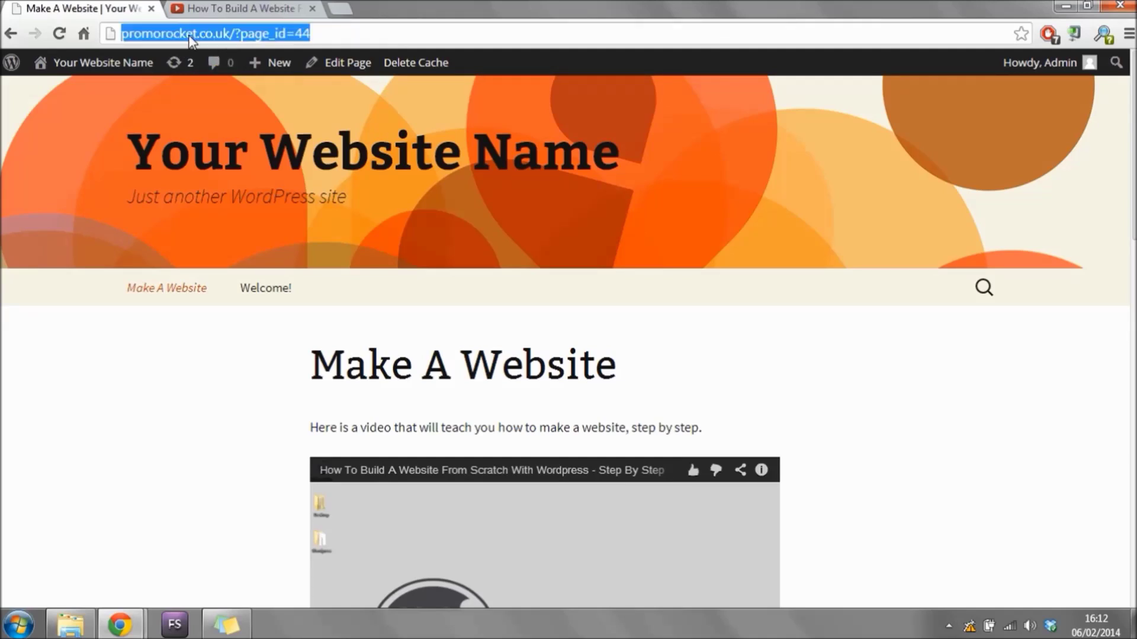
left_click(232, 34)
left_click_drag(230, 34, 326, 36)
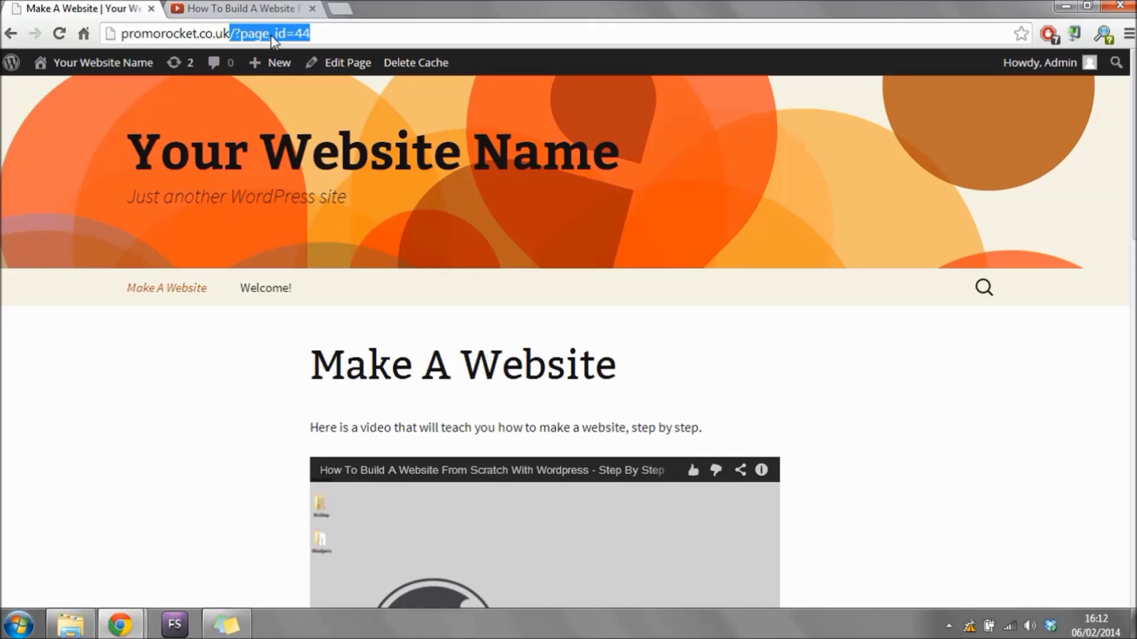
left_click_drag(319, 366, 642, 347)
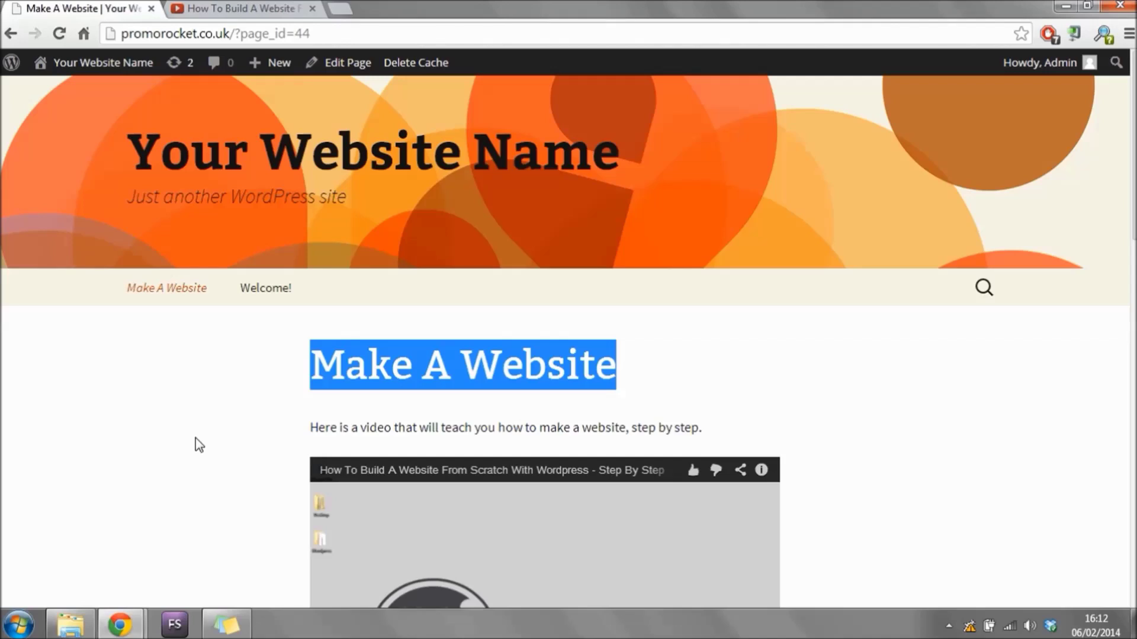
left_click(184, 426)
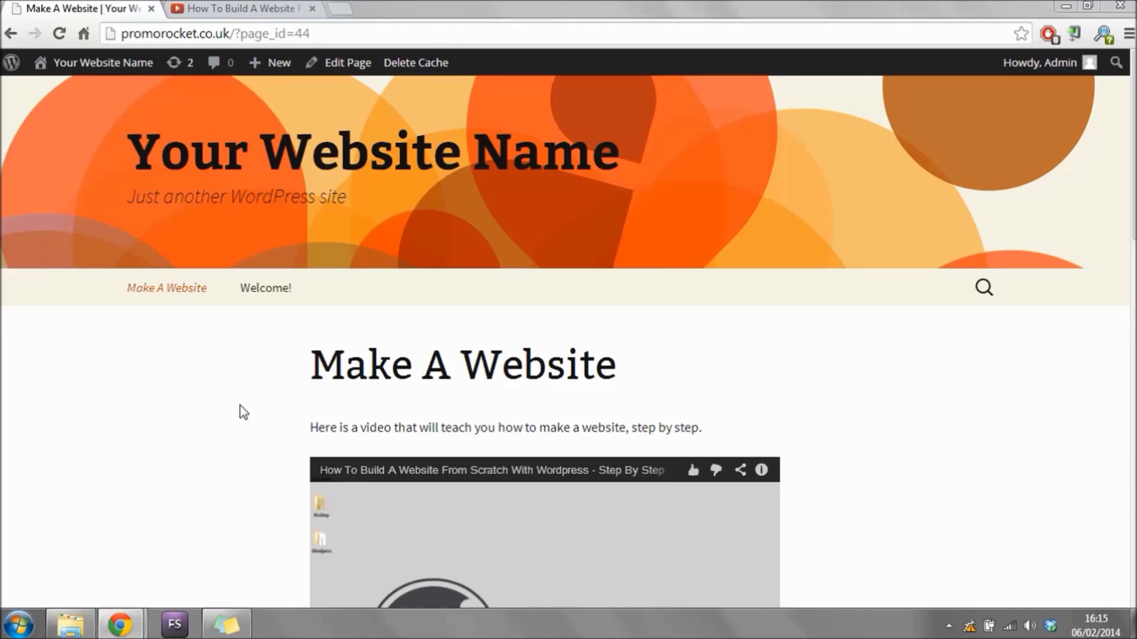
- Change permalinks to the Post name structure, save, and load the live Welcome! homepage
mouse_move(137, 67)
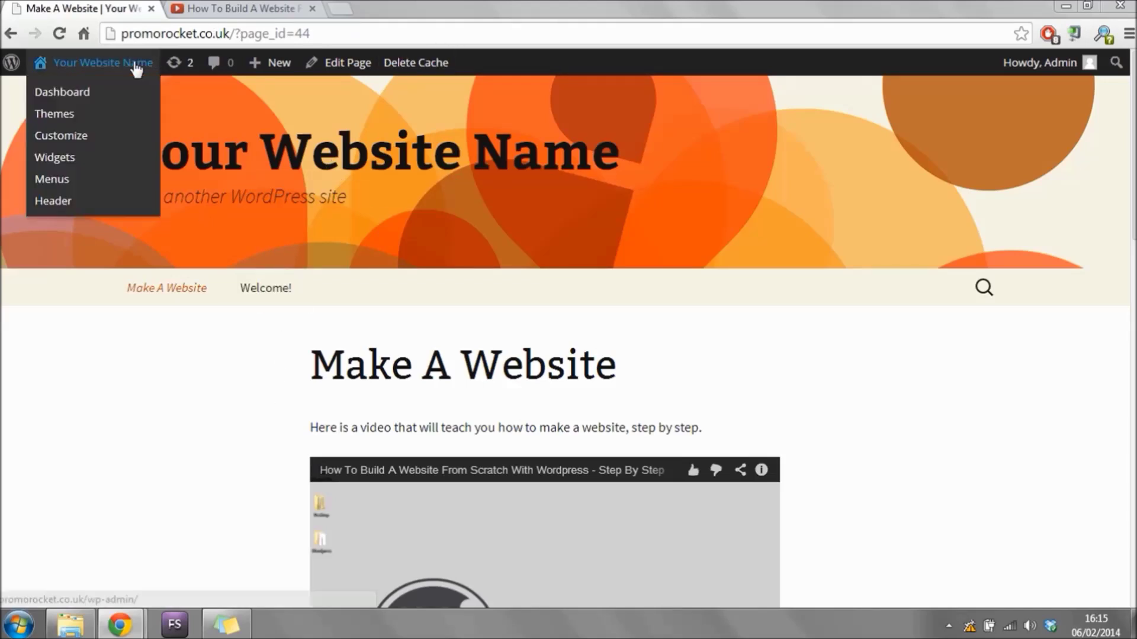
left_click(84, 93)
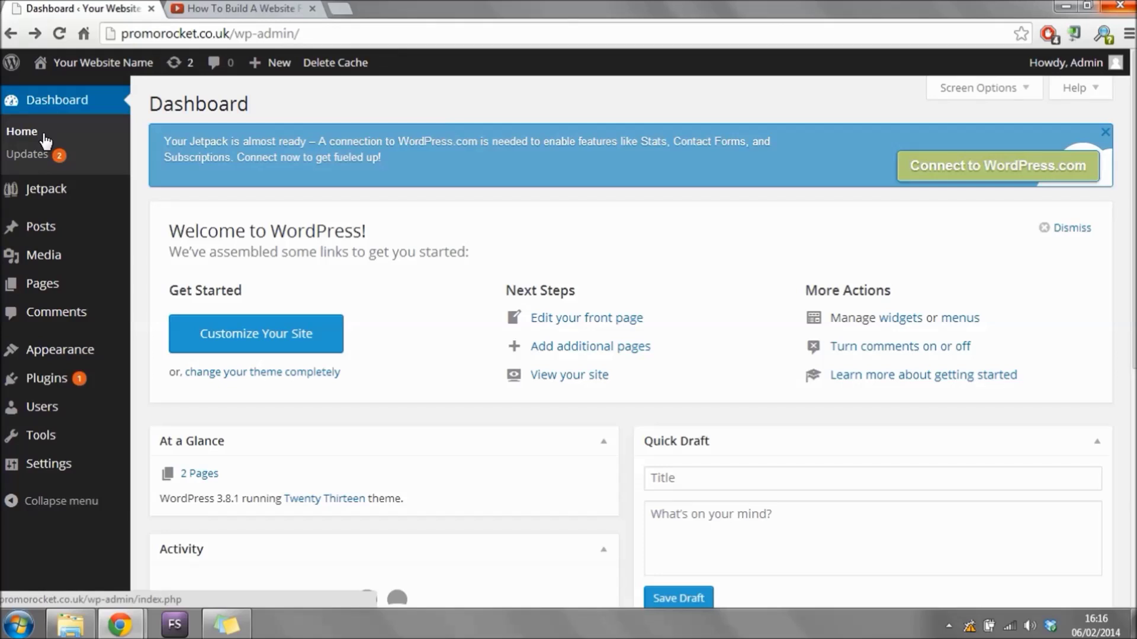
mouse_move(47, 463)
left_click(198, 567)
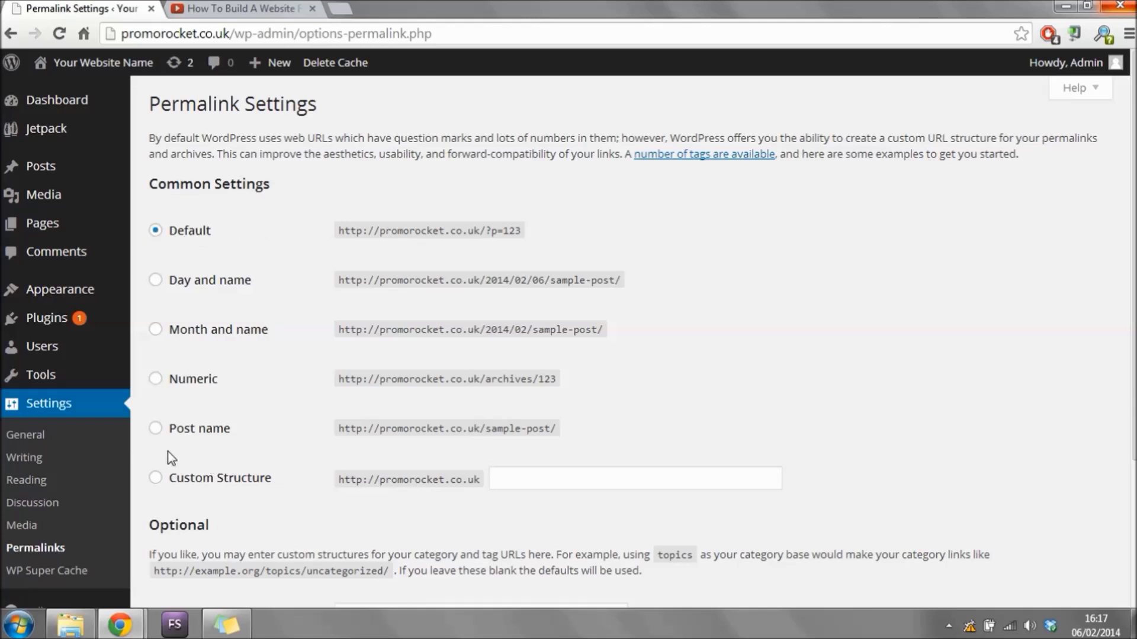
left_click(158, 430)
scroll(386, 322, "down", 3)
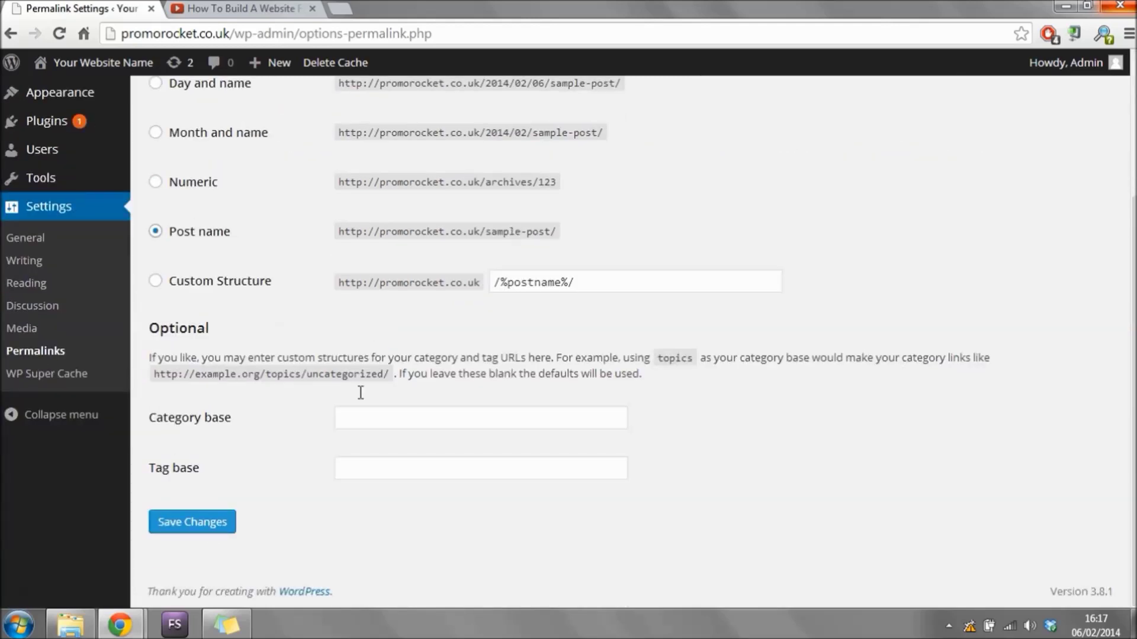
left_click(192, 522)
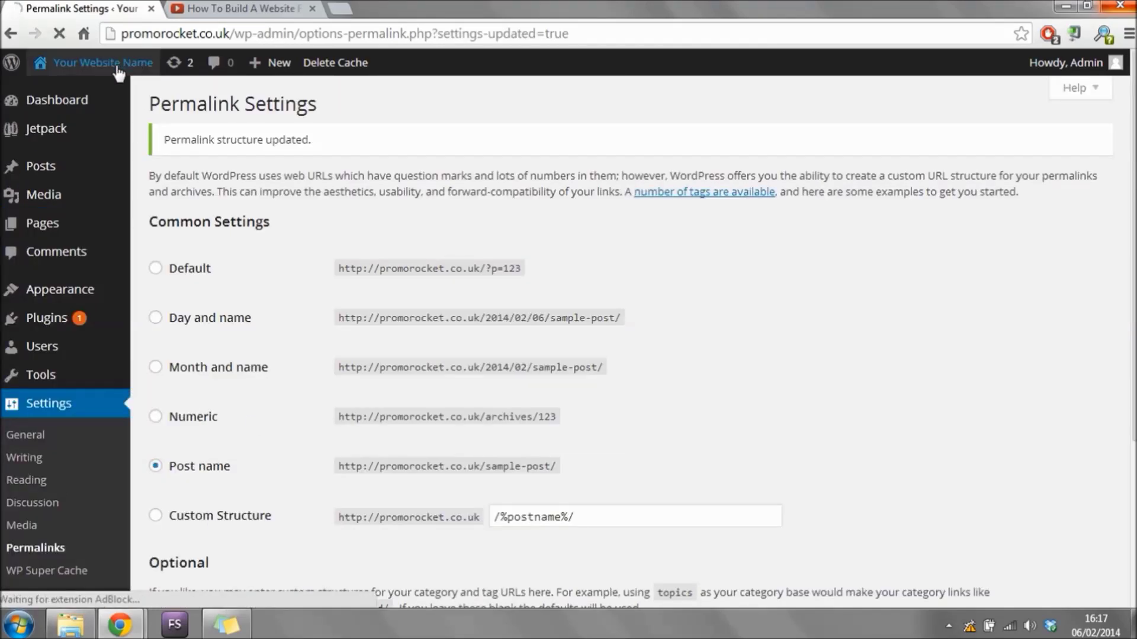
mouse_move(118, 69)
left_click(74, 94)
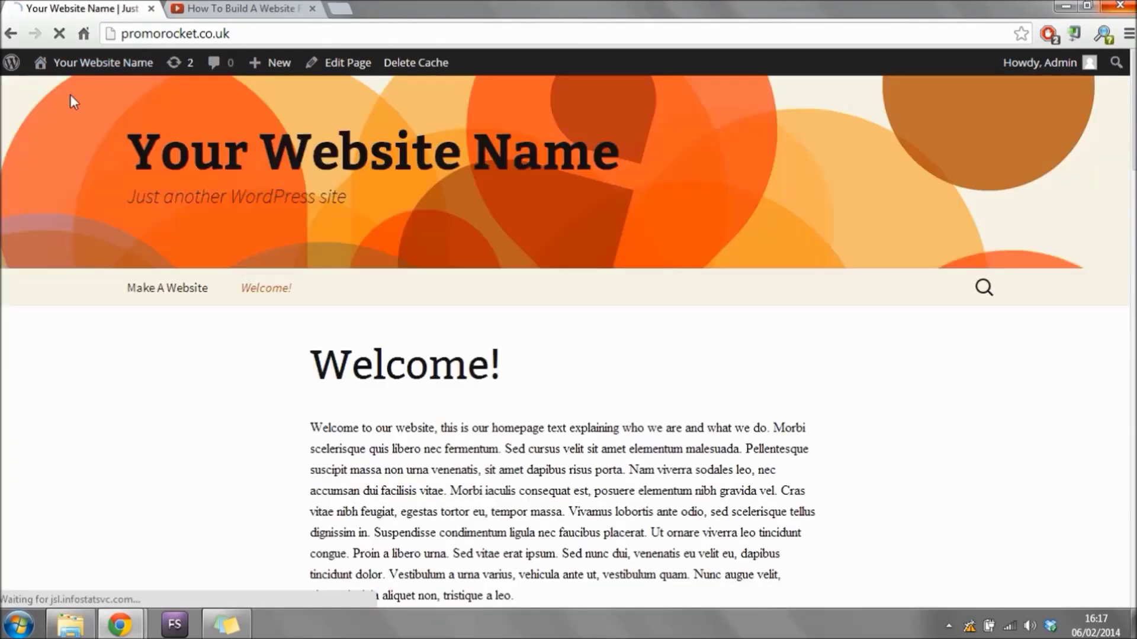
- Open Make A Website from the site menu and check its promorocket.co.uk/make-a-website/ address
left_click(165, 290)
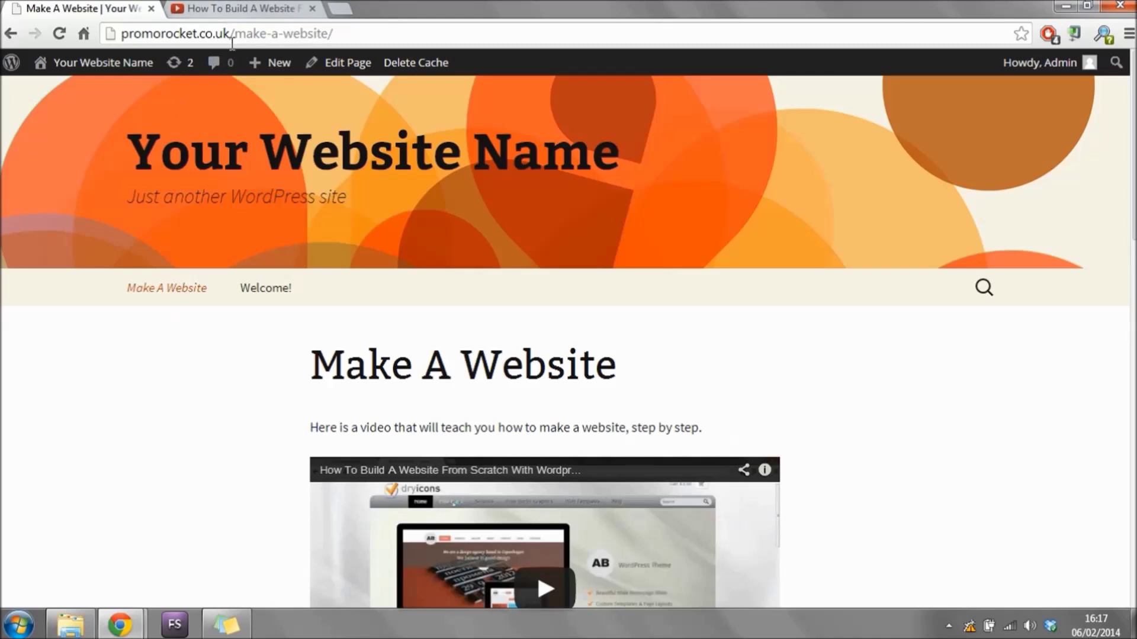
left_click_drag(236, 33, 344, 34)
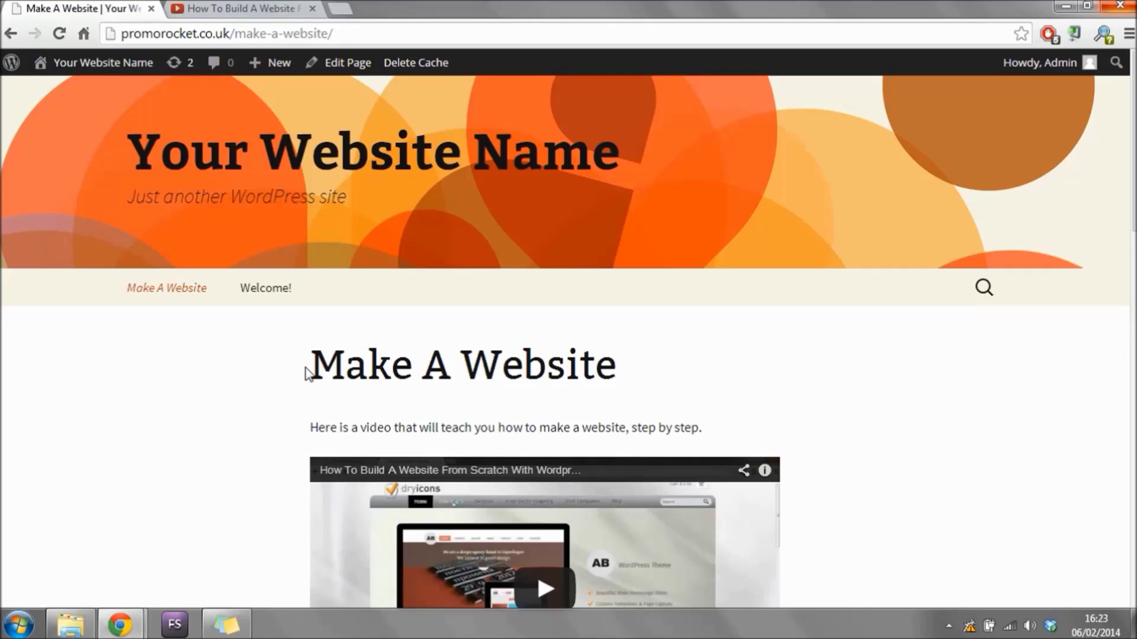
left_click(123, 36)
left_click(122, 35)
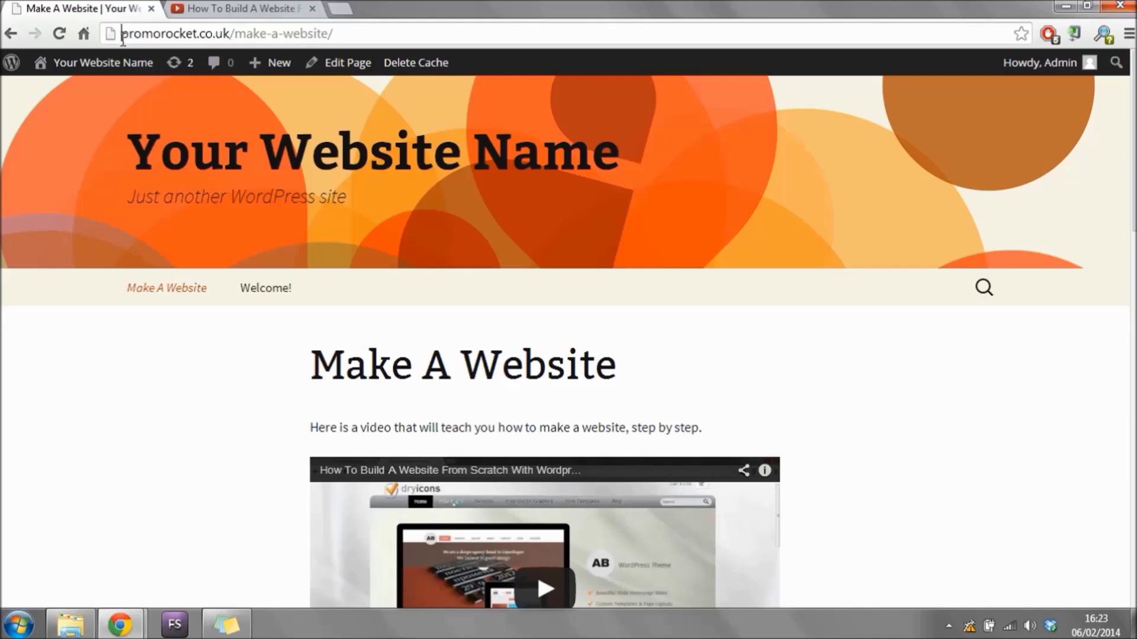
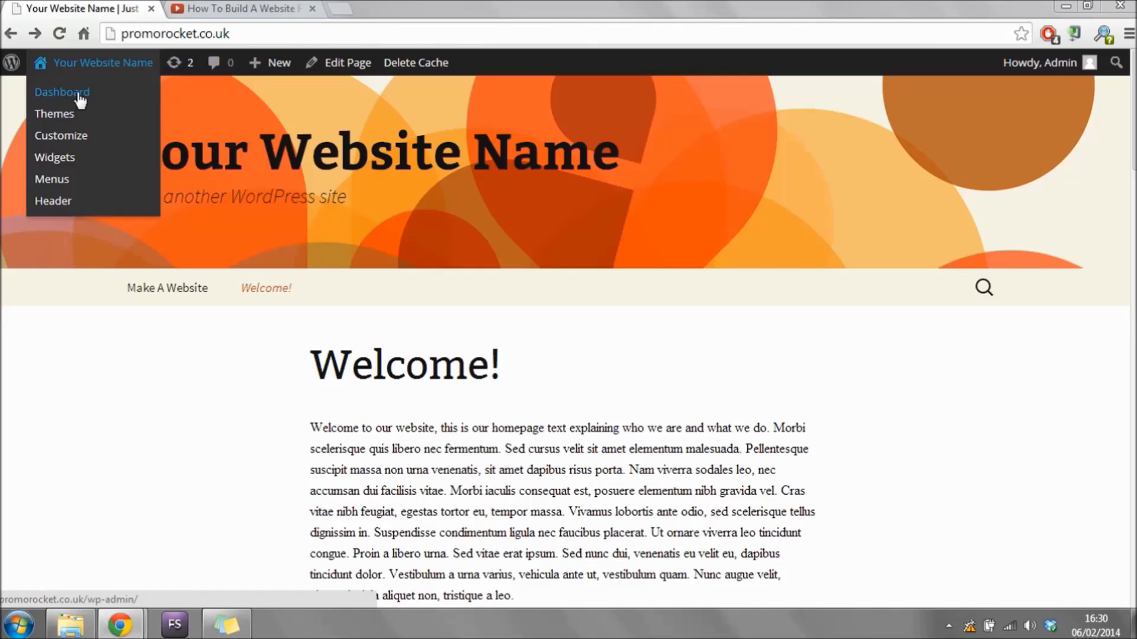
- Leave the public site for the admin Dashboard and open Settings > General
left_click(77, 93)
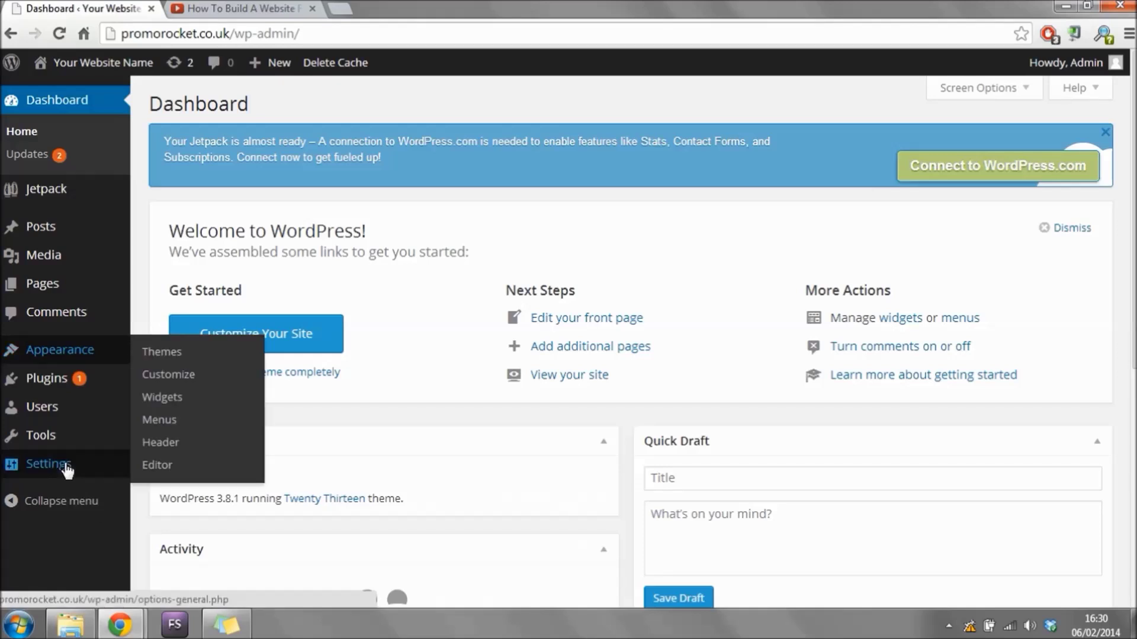
mouse_move(65, 468)
left_click(172, 452)
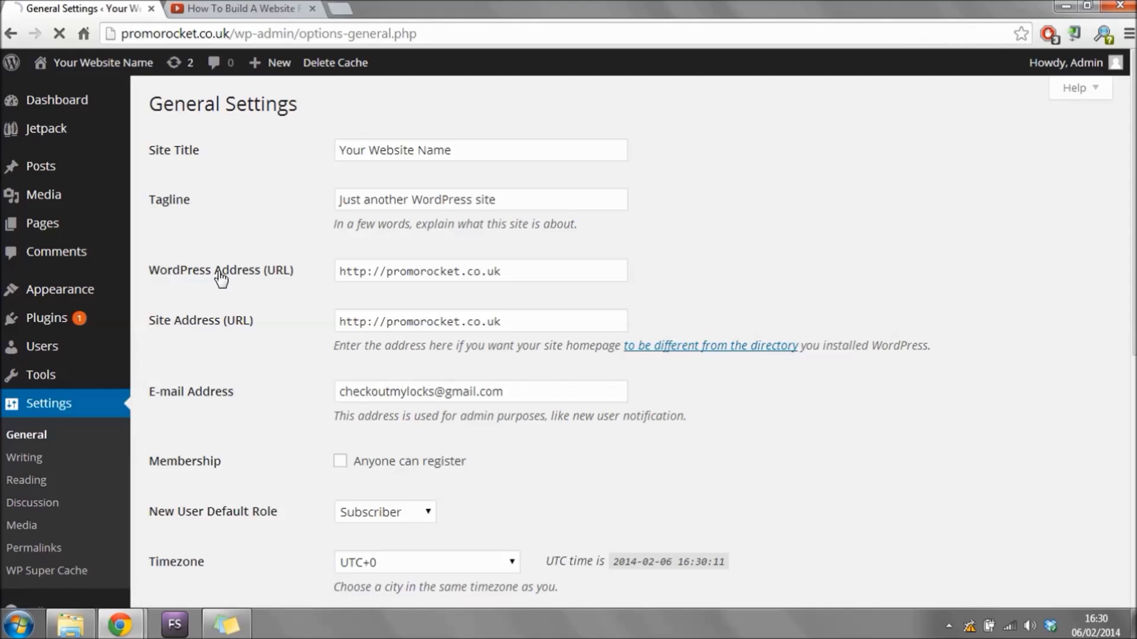
left_click(385, 271)
left_click(388, 268)
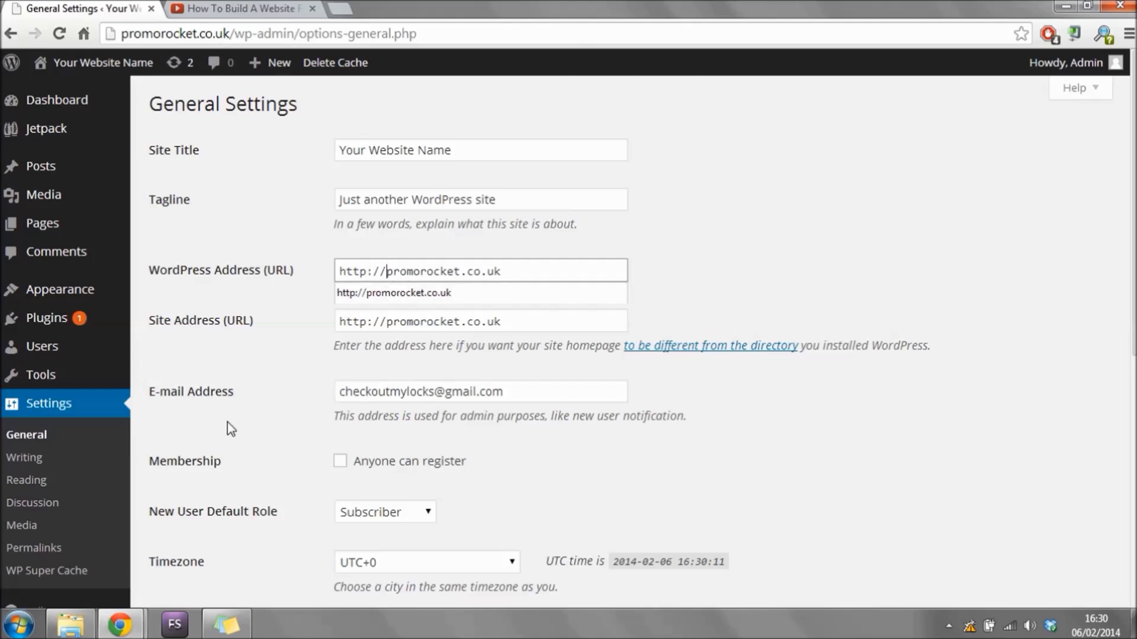
type("www.")
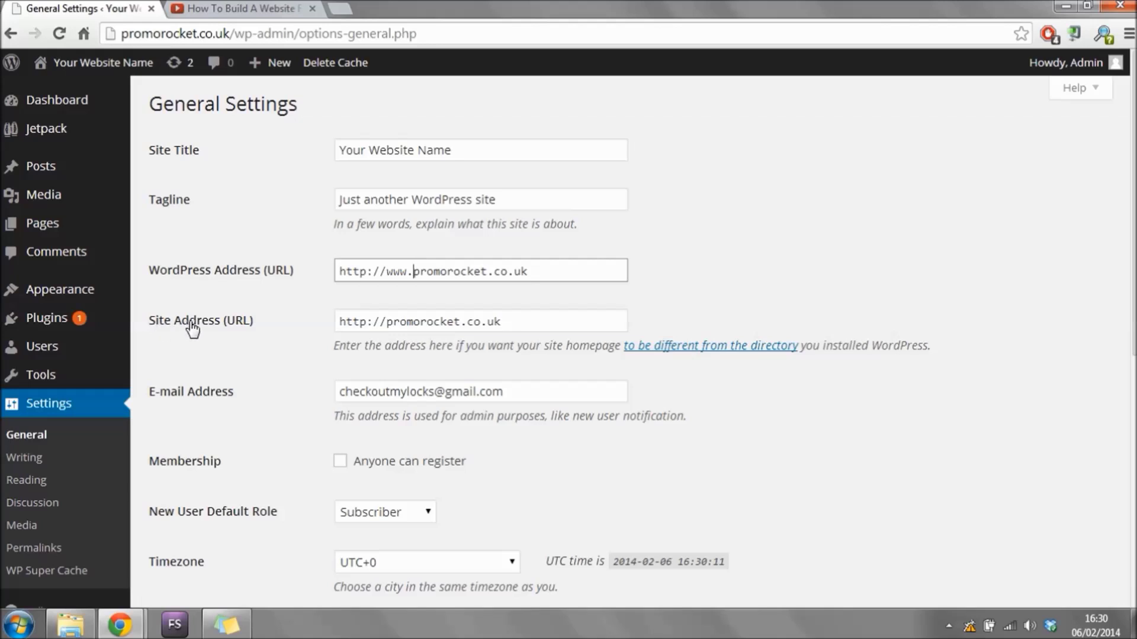
left_click(387, 320)
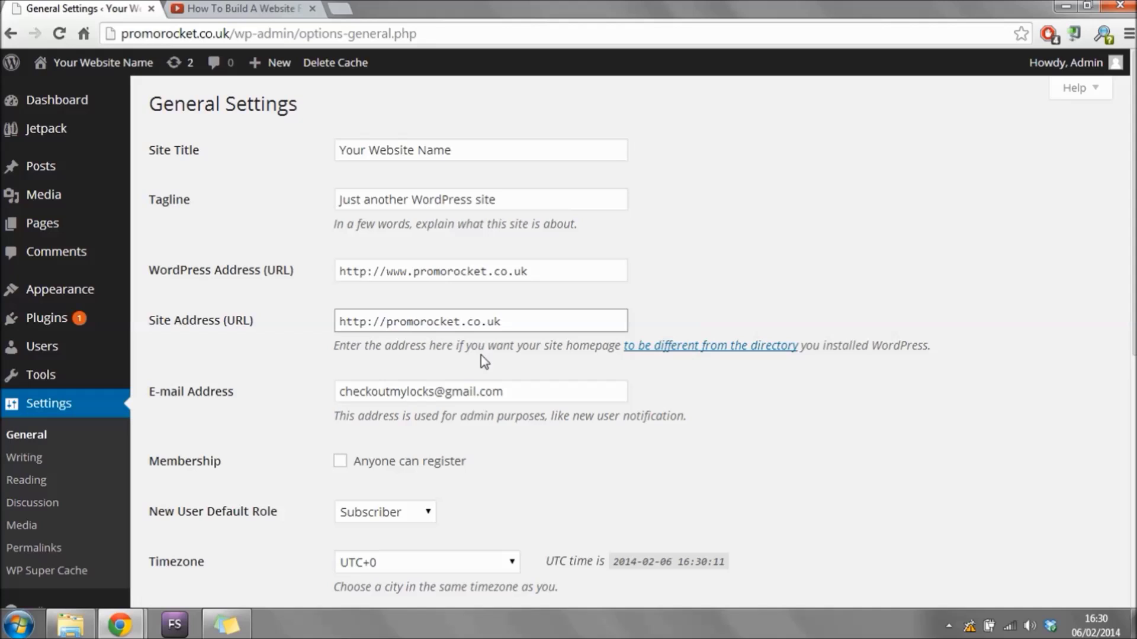
type("www.")
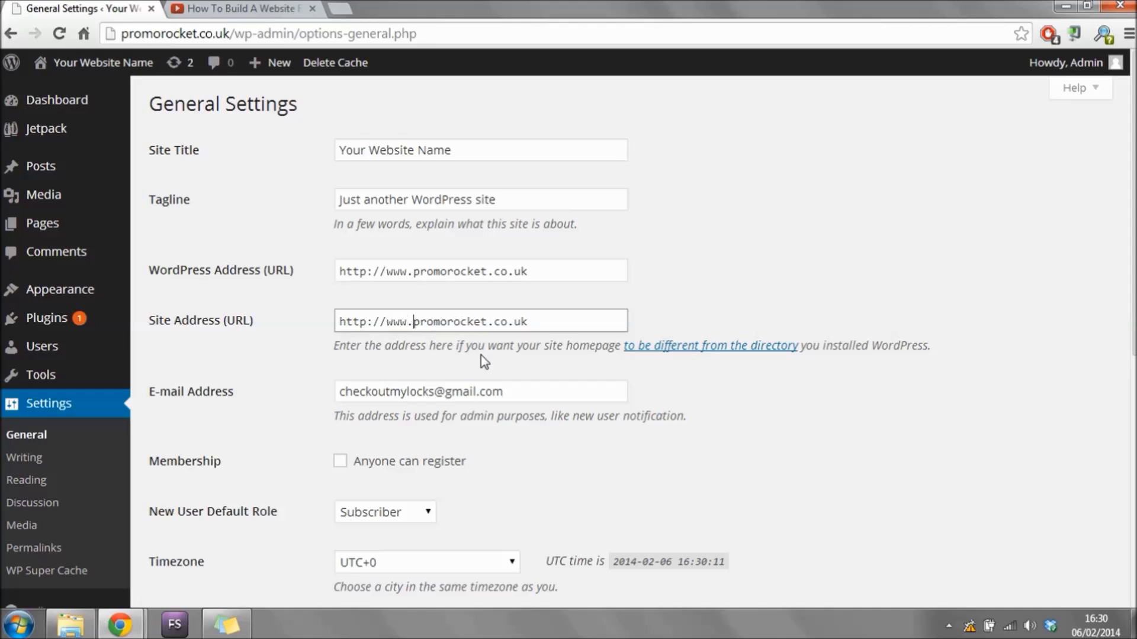
left_click(291, 370)
scroll(293, 373, "down", 5)
scroll(293, 373, "down", 2)
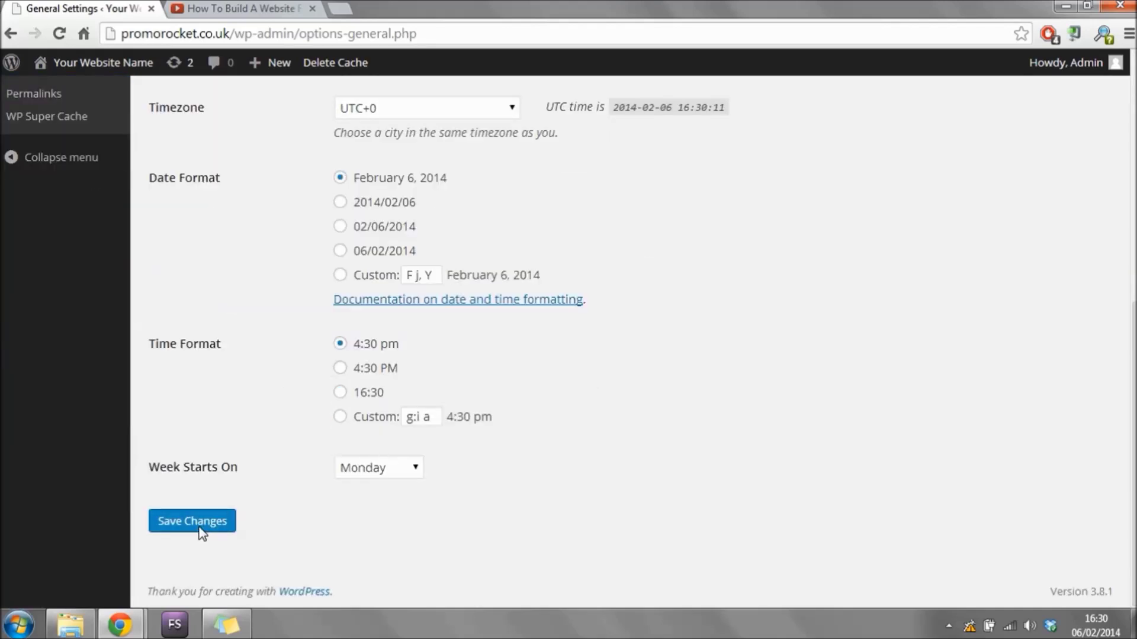
left_click(202, 533)
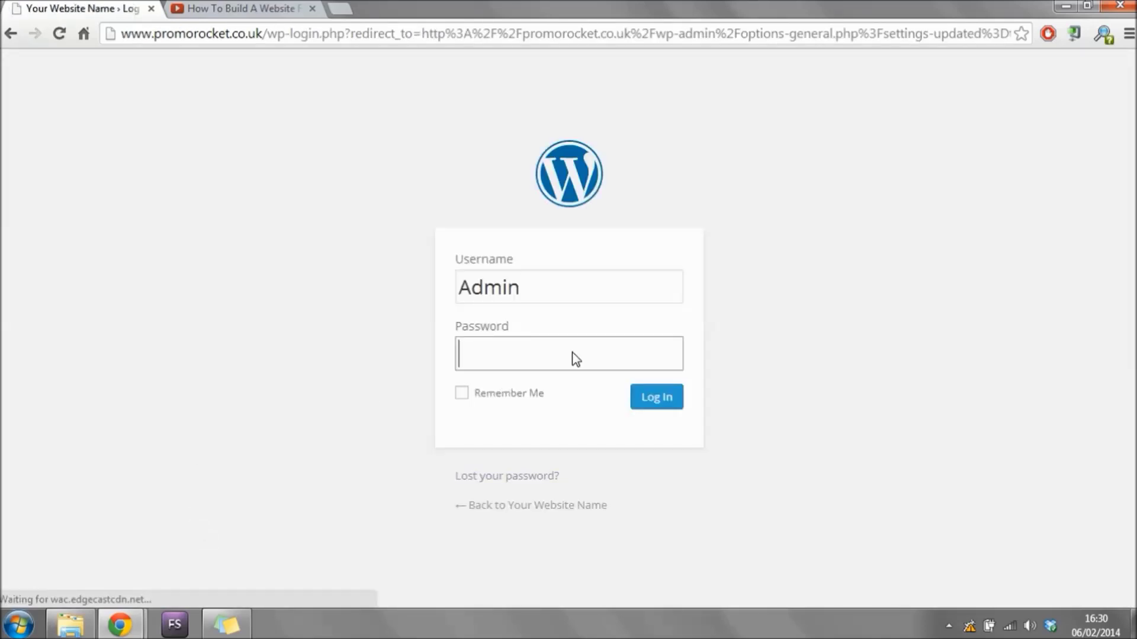
type("••")
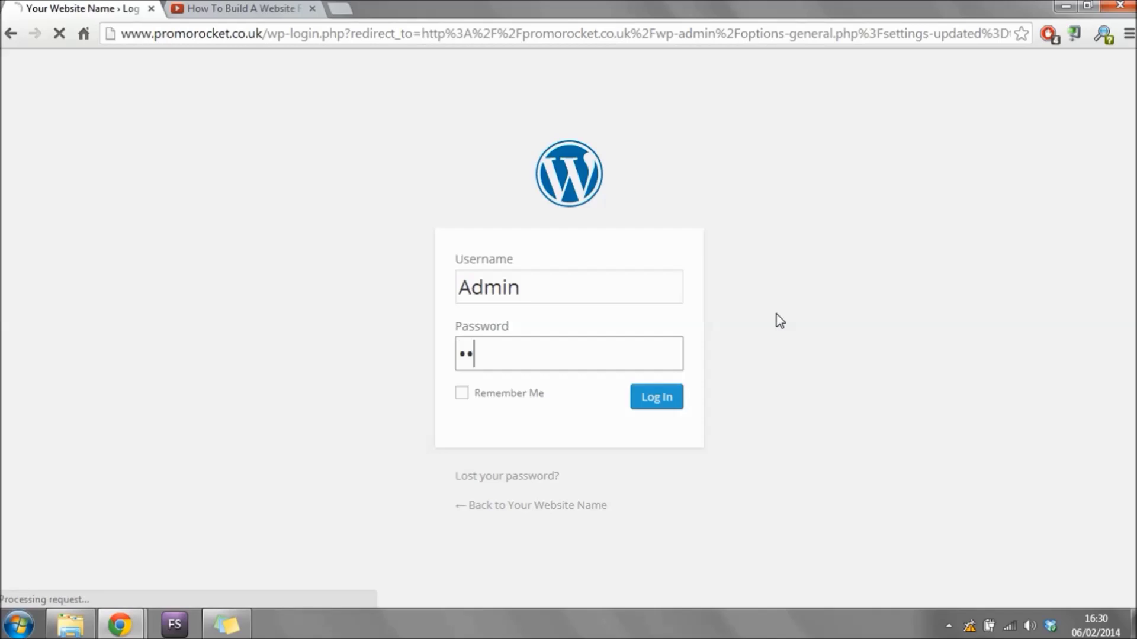
type("•••••••••••")
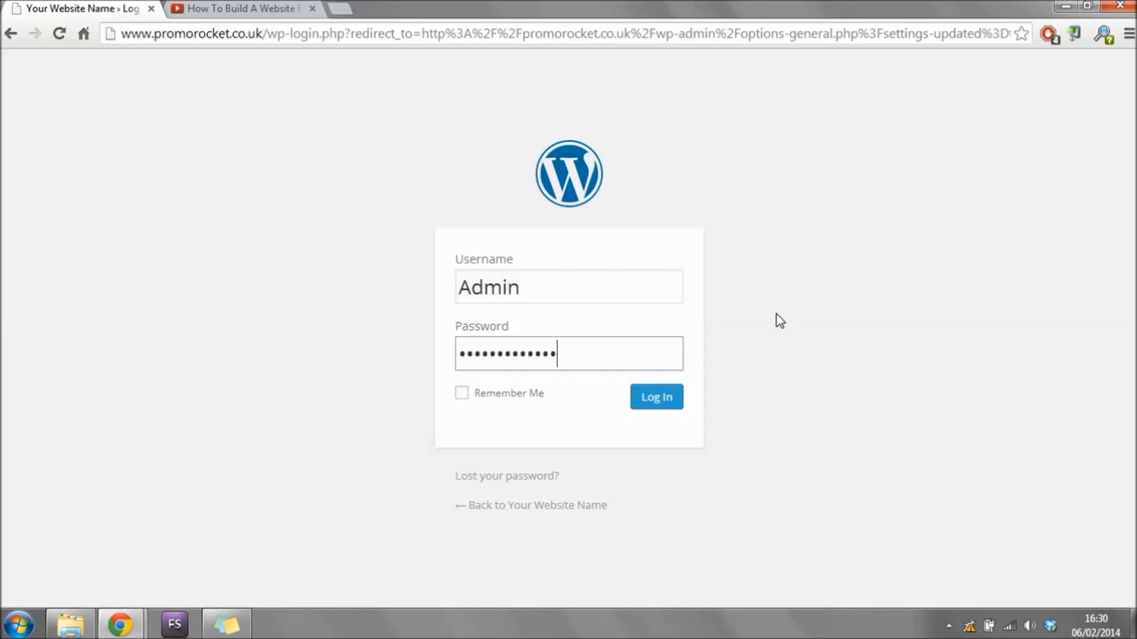
key("Return")
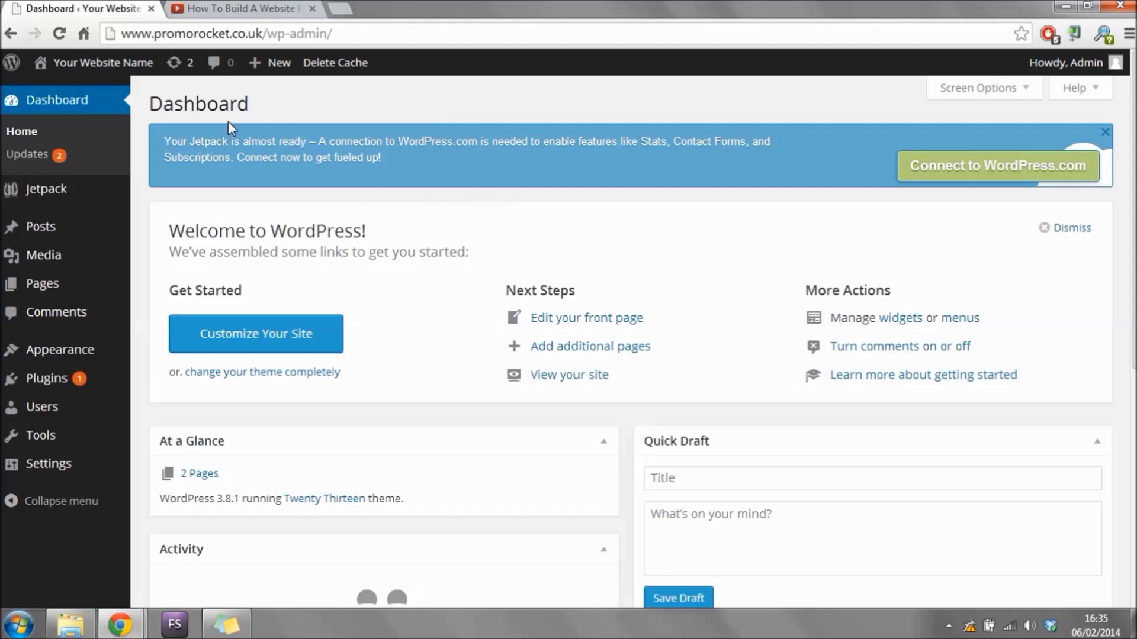
left_click_drag(162, 33, 264, 34)
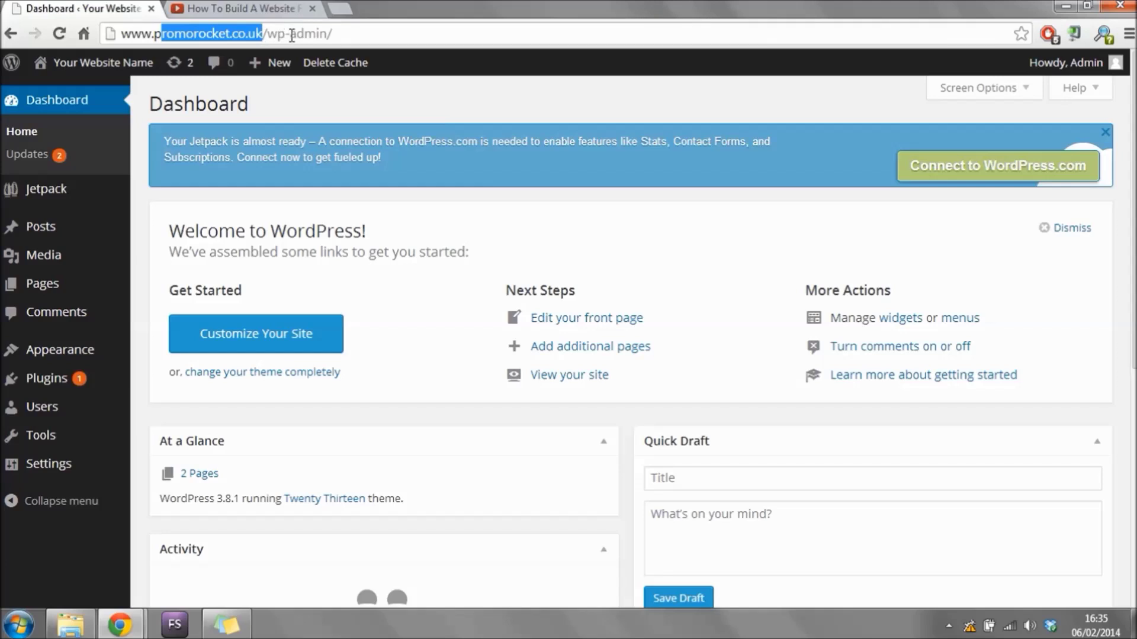
left_click(431, 336)
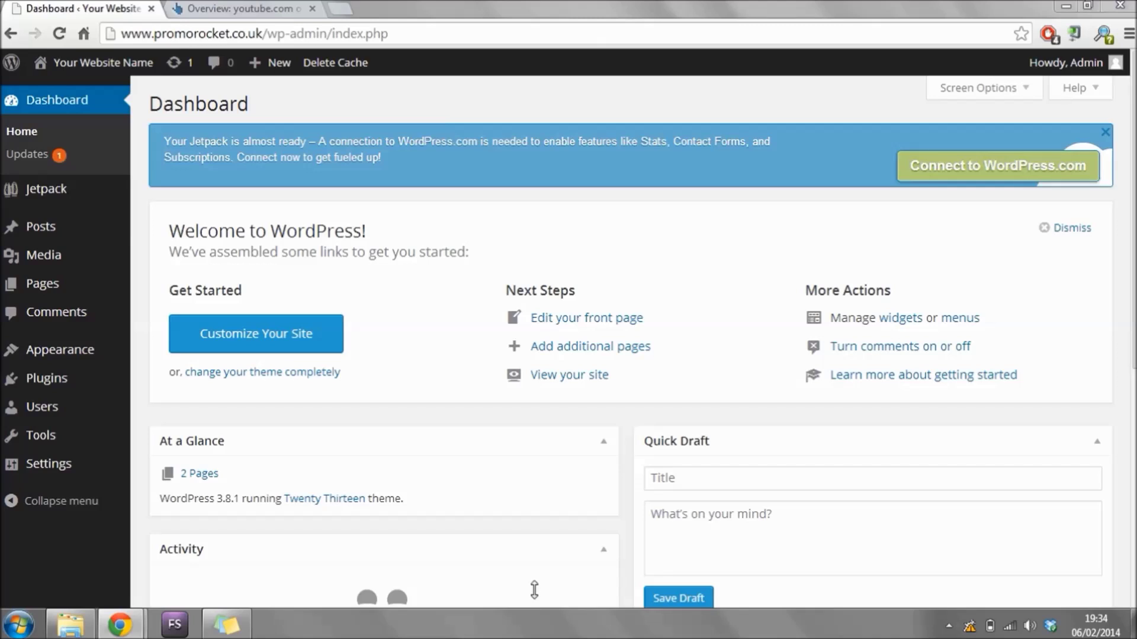
- Search the plugin directory for 'contact form 7', then install and activate it
left_click(91, 384)
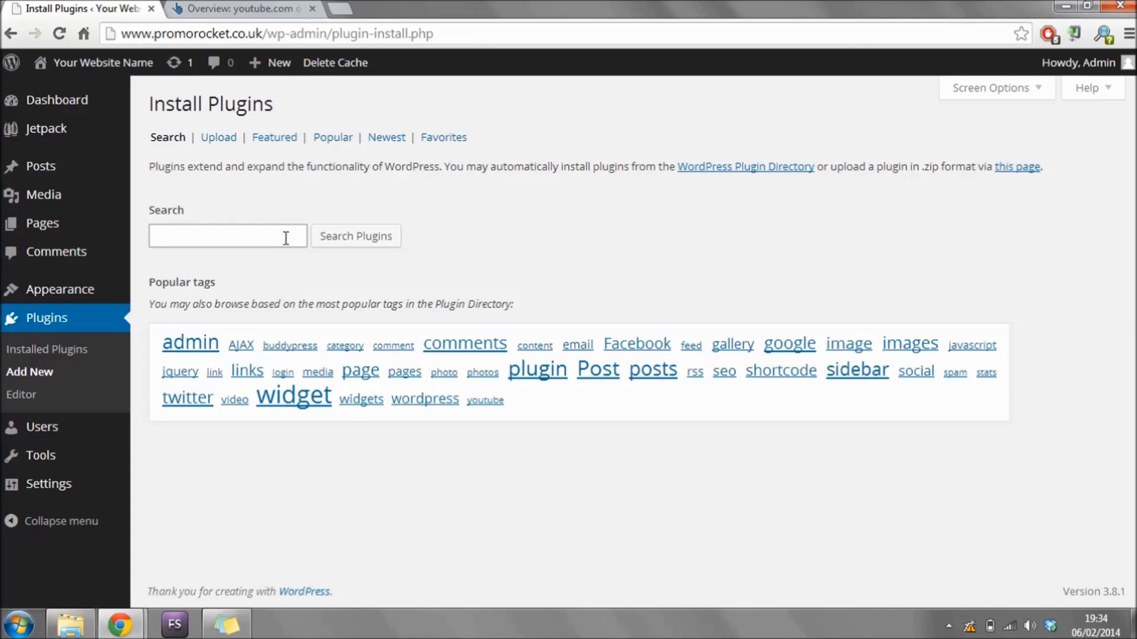
type("con")
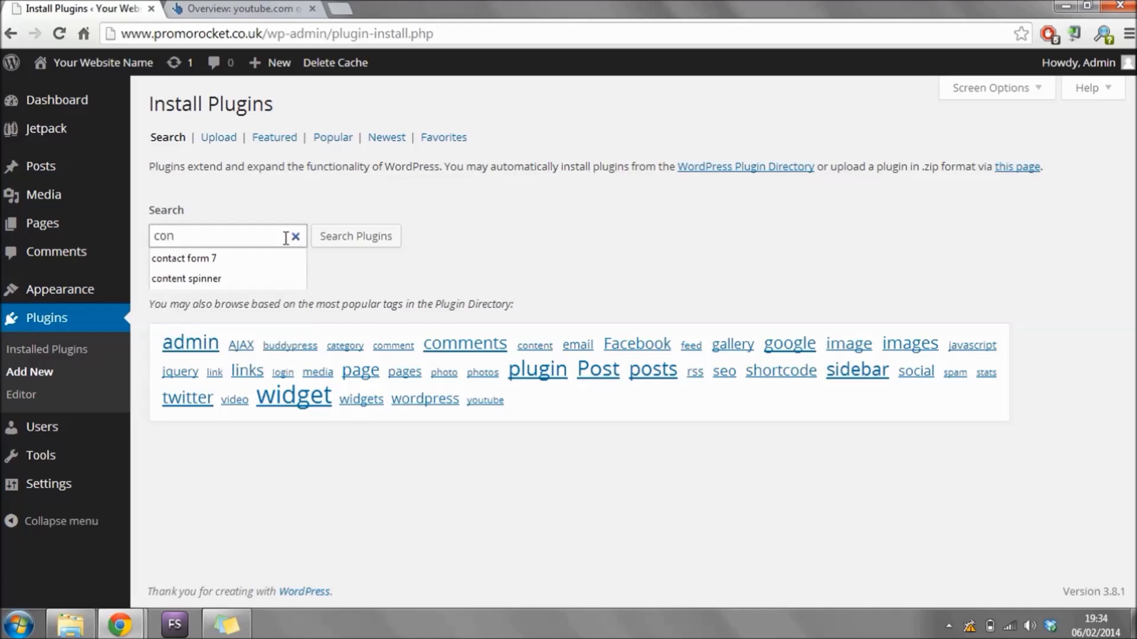
type("tact form 7")
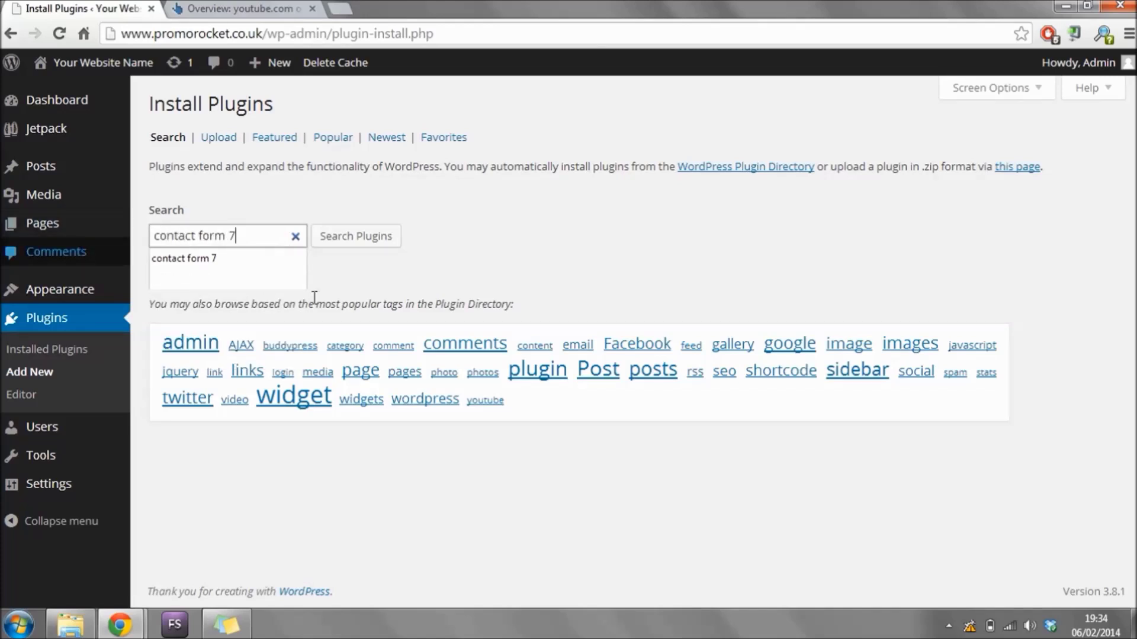
left_click(377, 249)
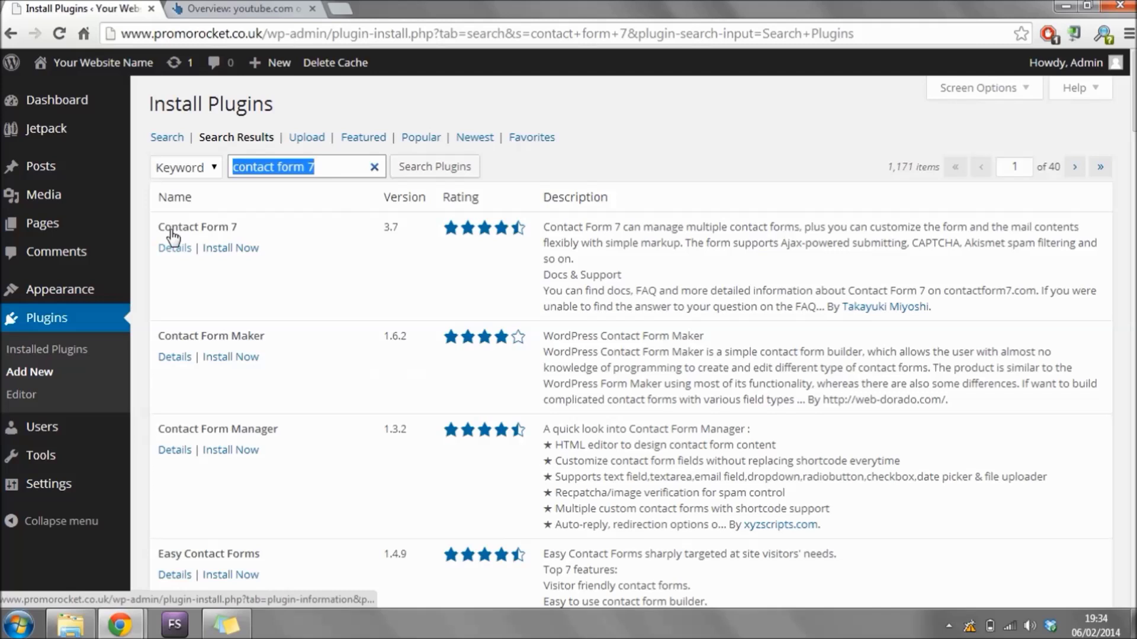
left_click(246, 250)
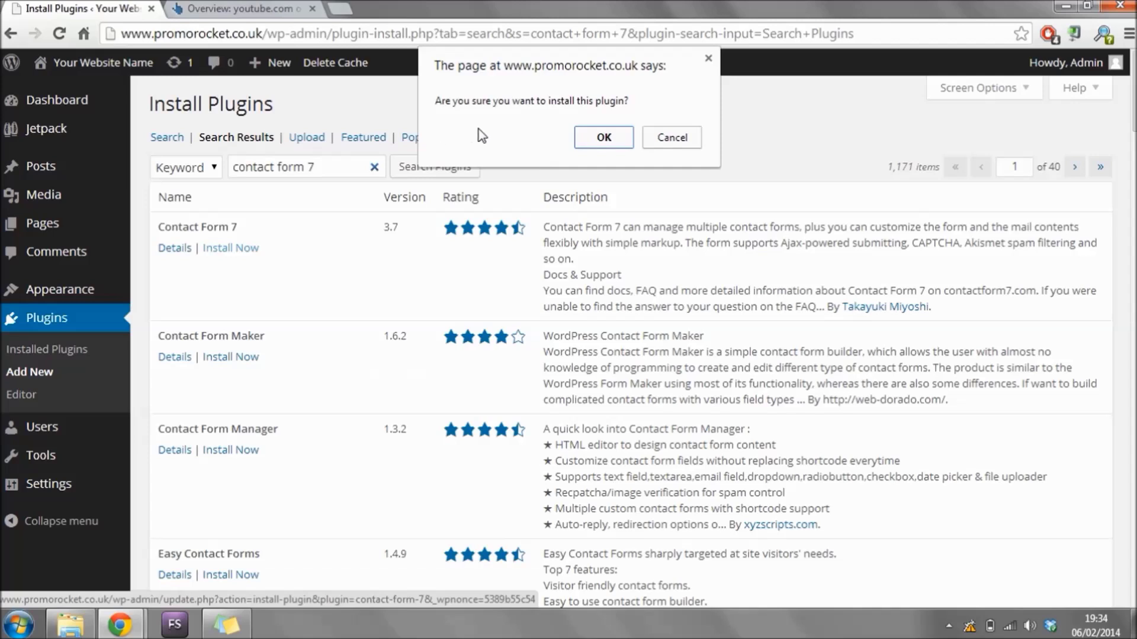
left_click(603, 141)
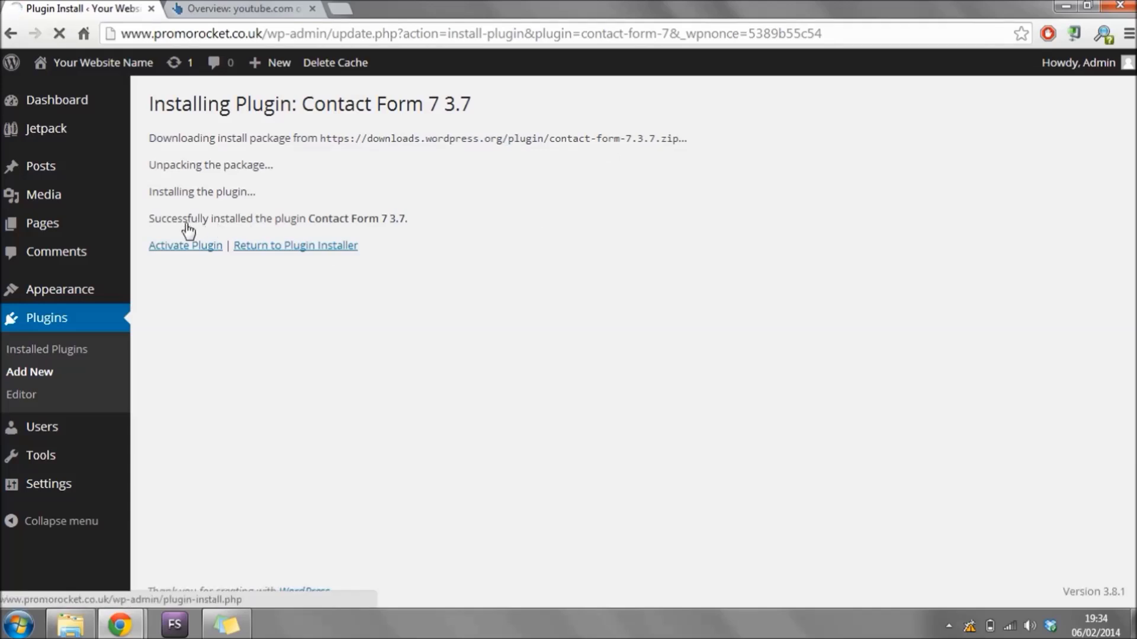
left_click(214, 250)
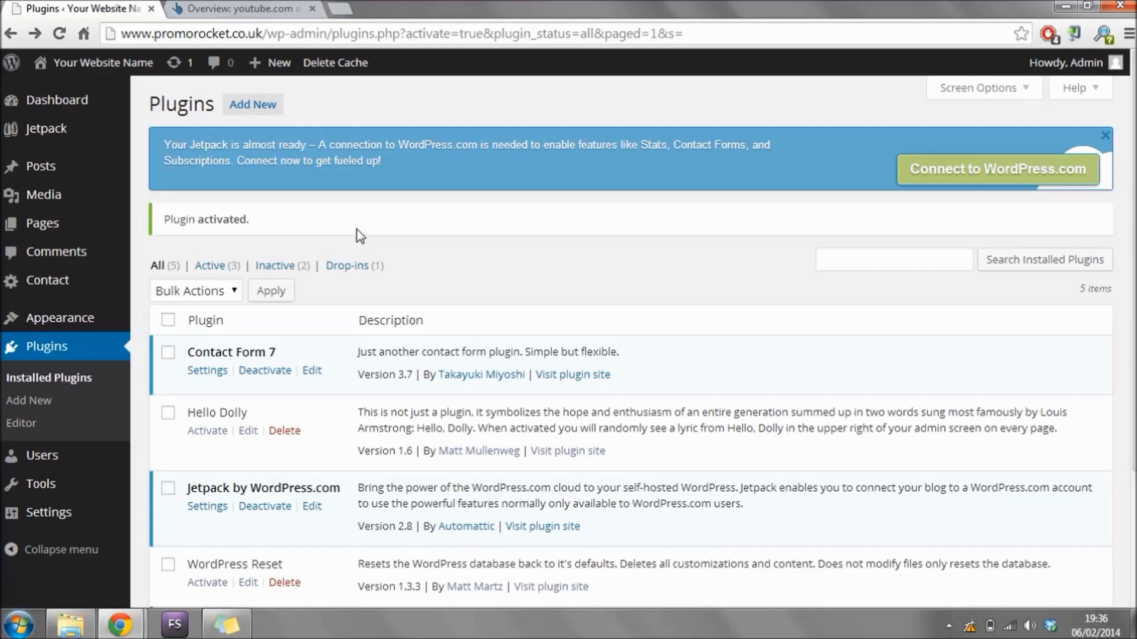
- Open the Contact Forms list showing the default Contact form 1
left_click(95, 281)
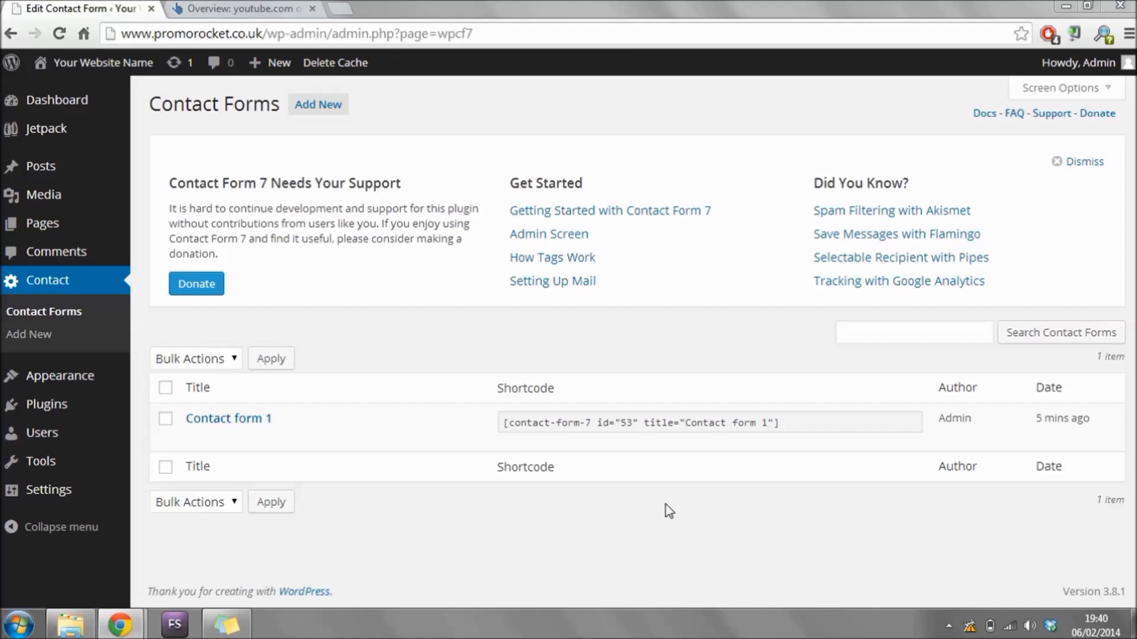
- Copy the [contact-form-7 id="53" title="Contact form 1"] shortcode, then go to the Pages list
left_click(609, 424)
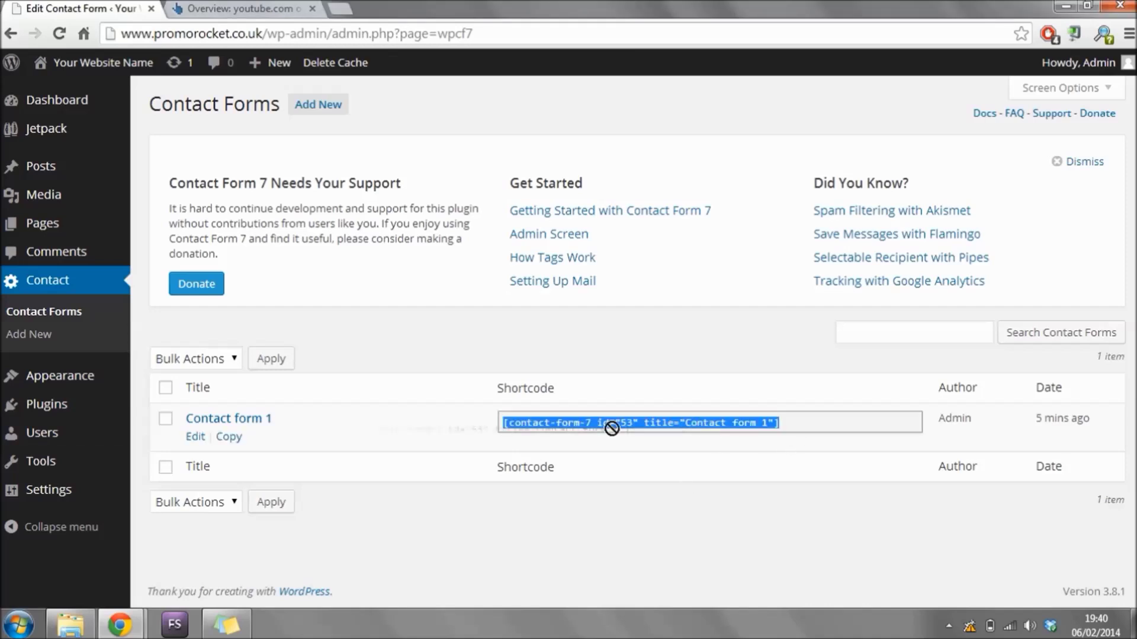
right_click(576, 425)
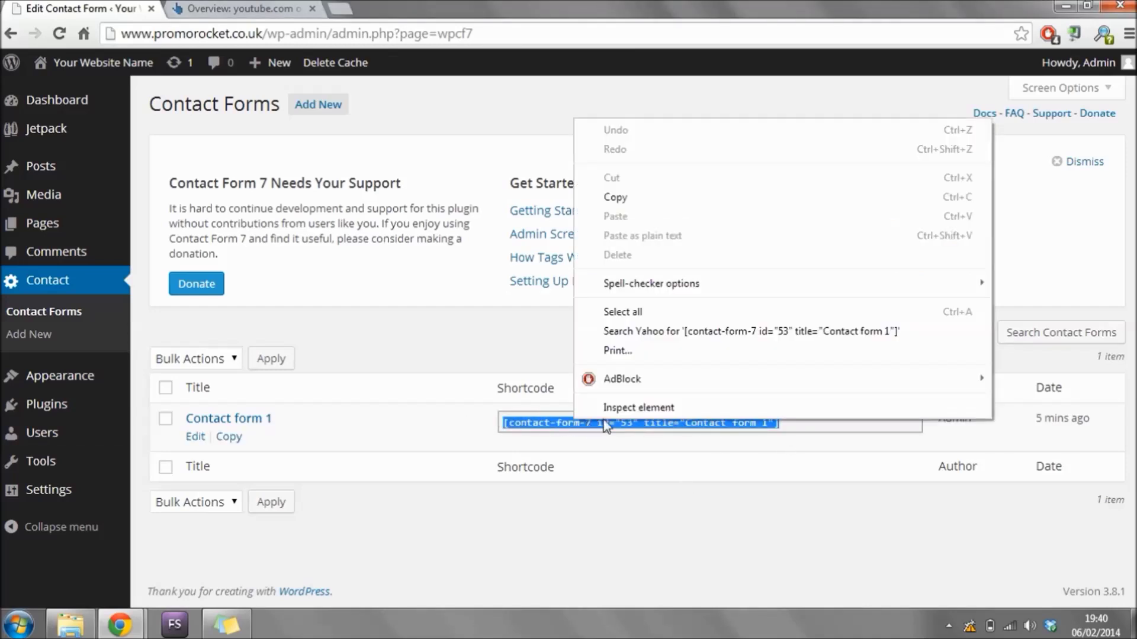
left_click(673, 201)
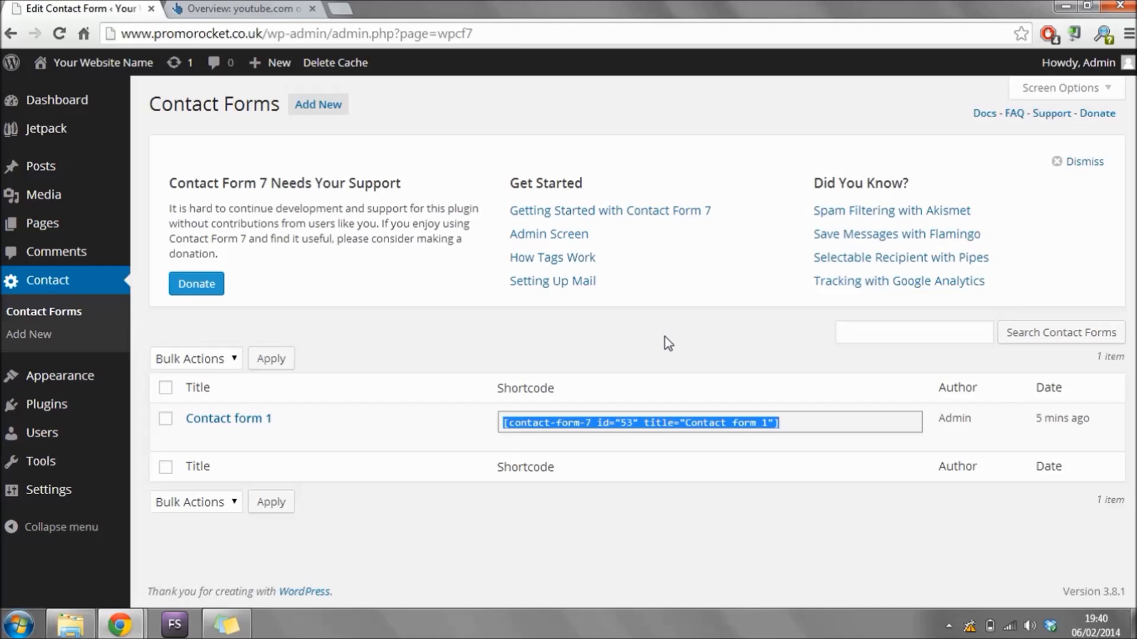
left_click(649, 454)
left_click(506, 425)
right_click(590, 423)
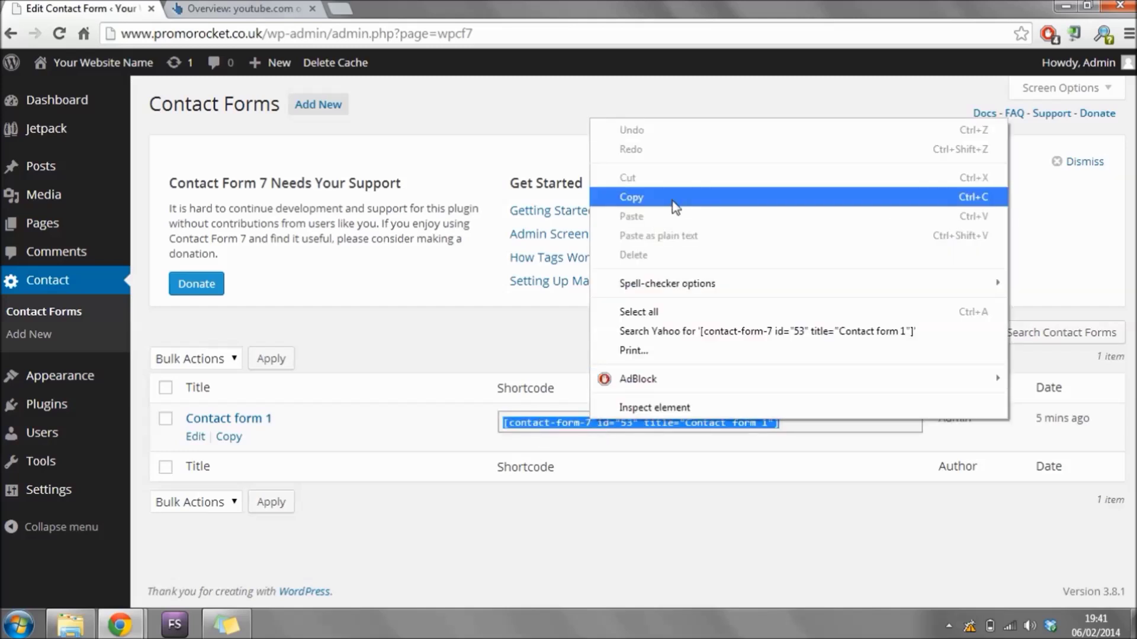
left_click(672, 198)
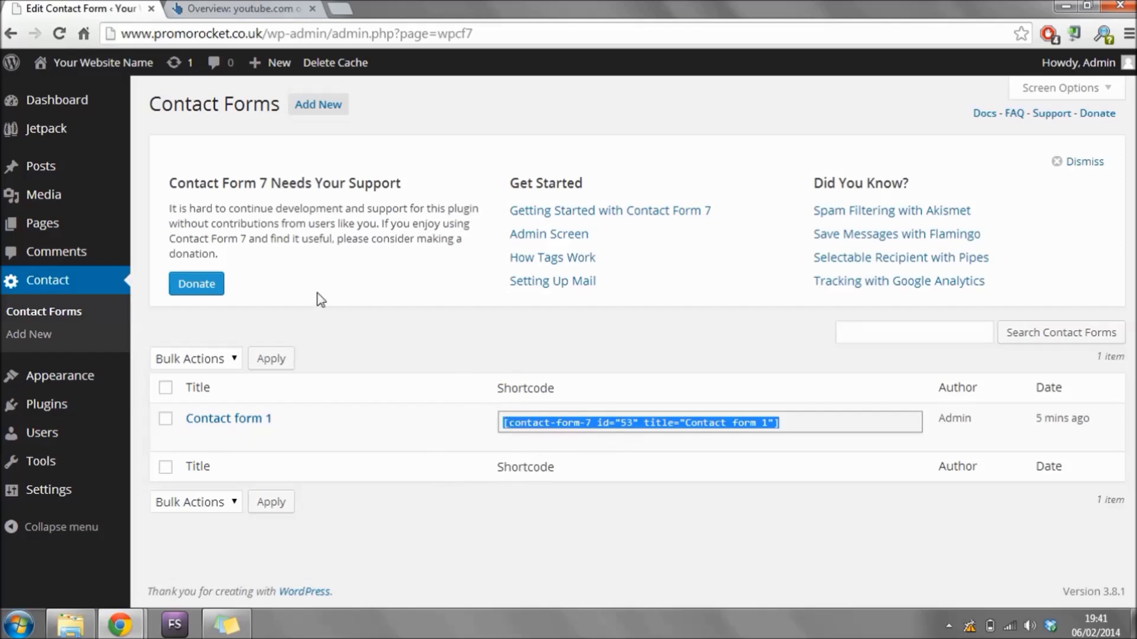
left_click(79, 235)
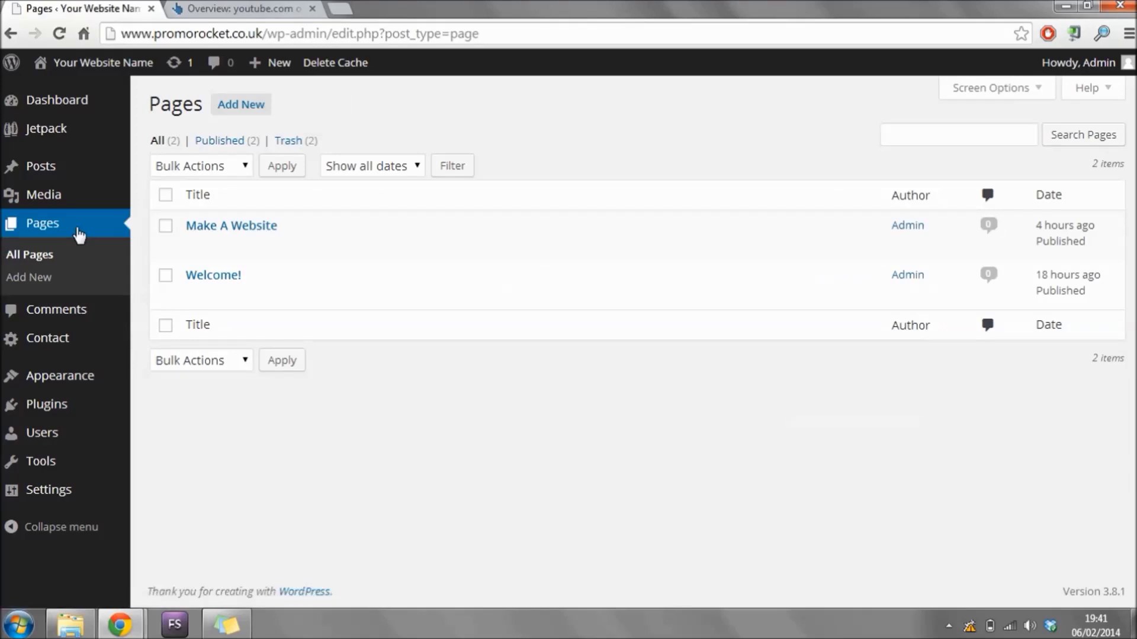
- Publish a new 'Contact Us' page with an invitation to fill out the form and the pasted shortcode
left_click(240, 105)
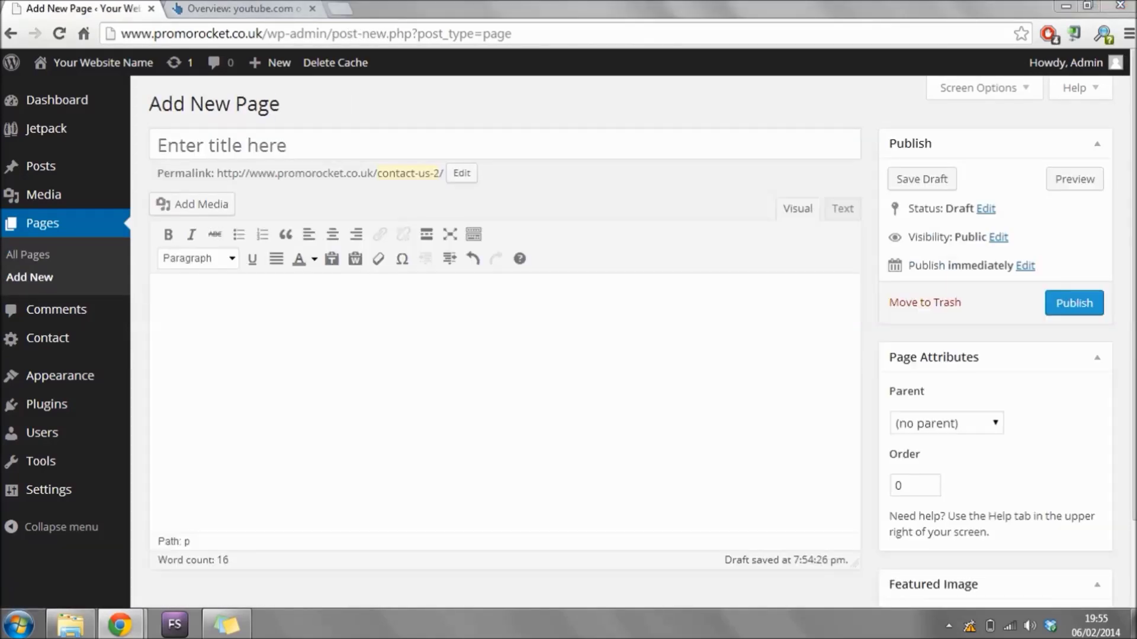
left_click(299, 152)
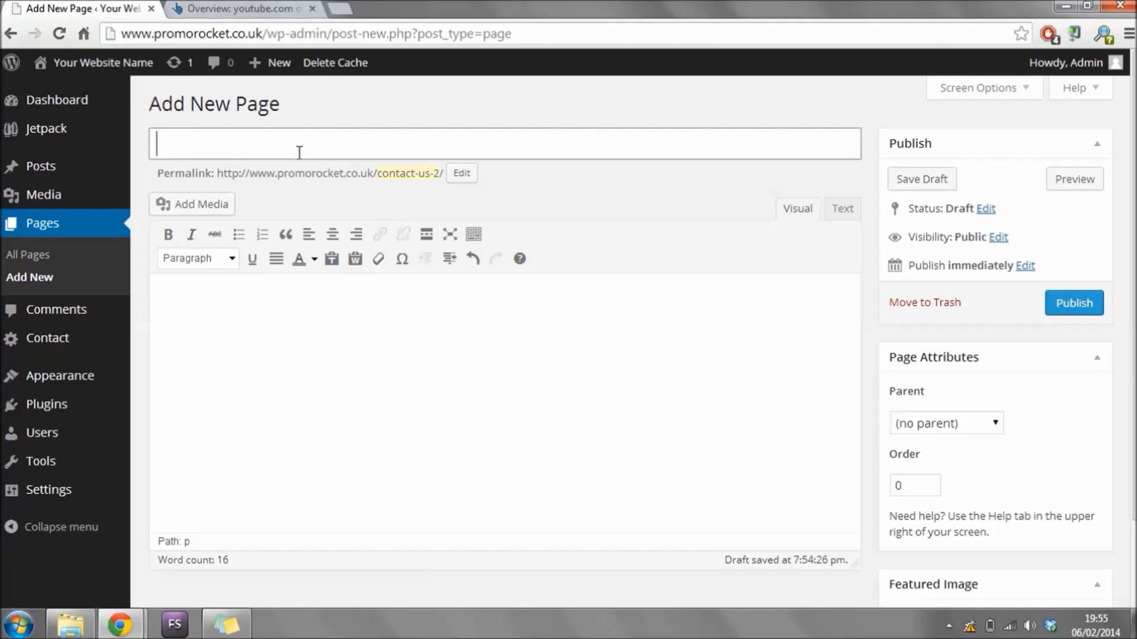
type("Contact Us")
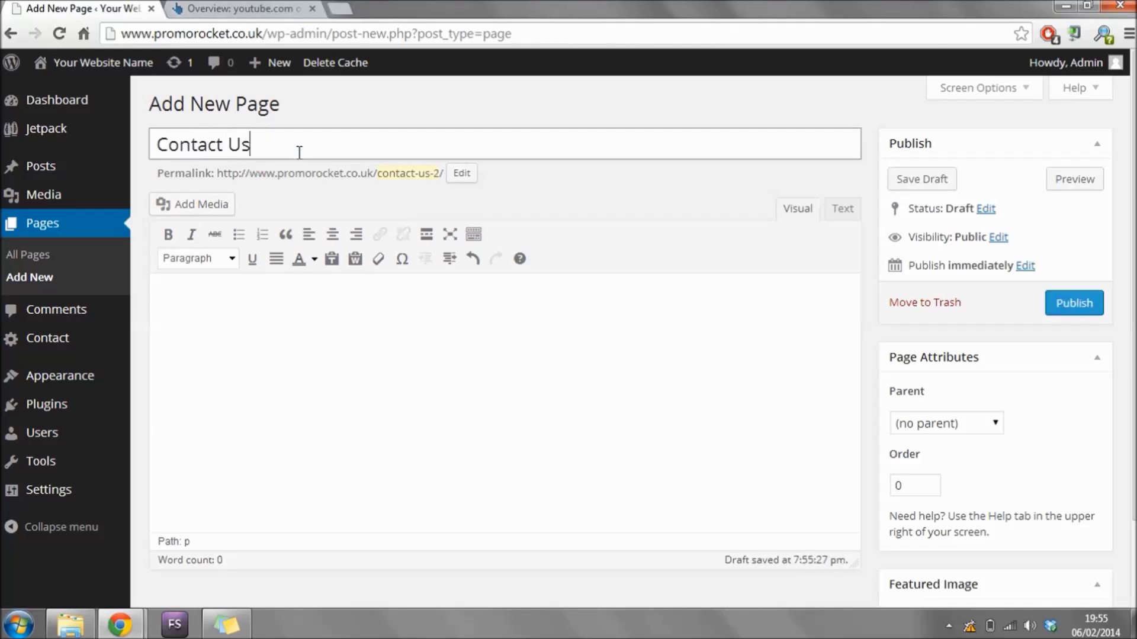
left_click(289, 305)
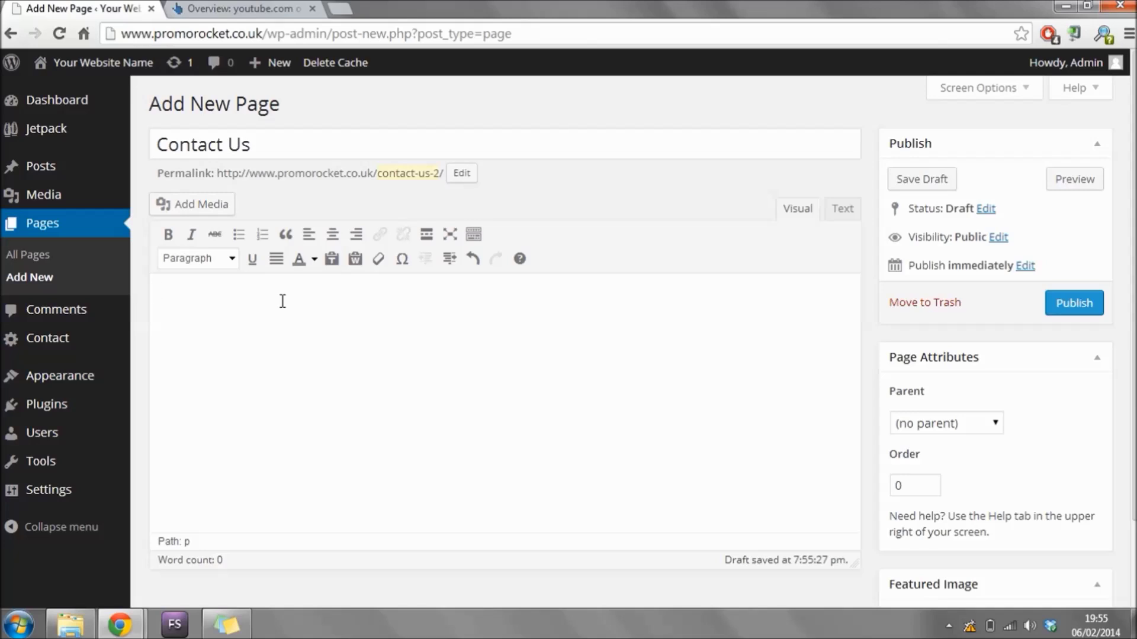
type("you have any que")
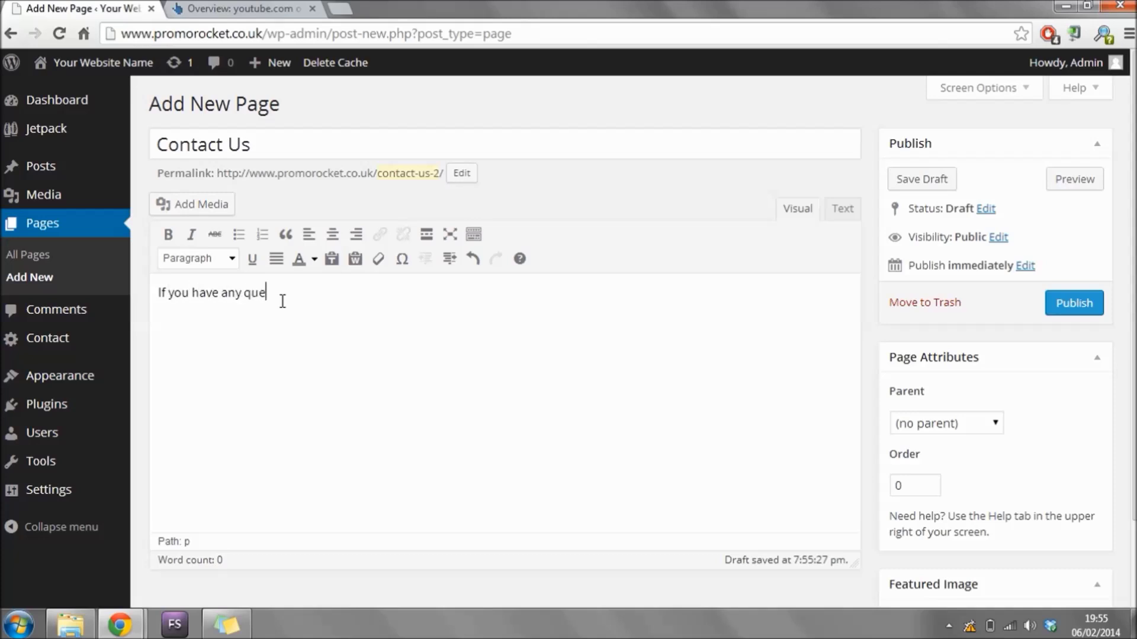
type("stions or need to contact us ")
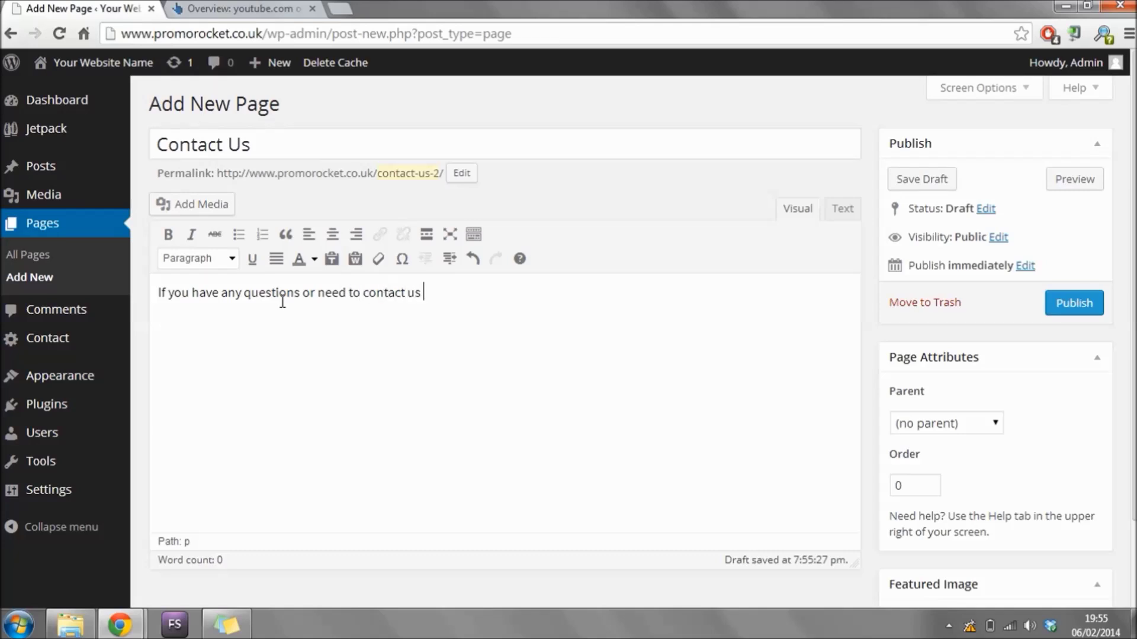
type("for any reason, just fill out the form below and we will get")
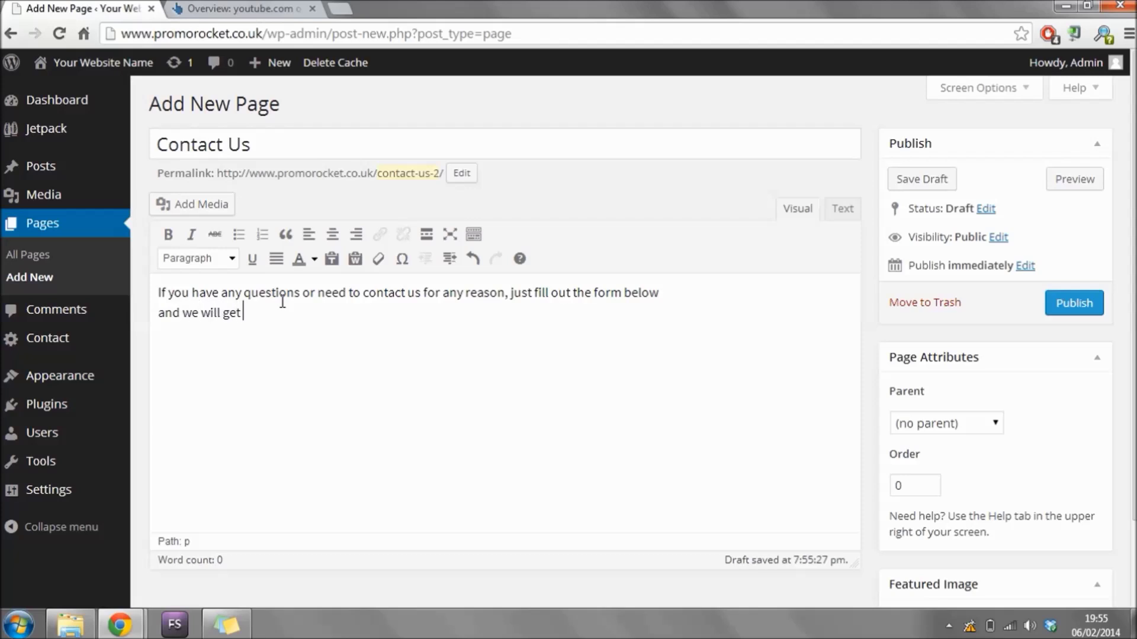
type(" back to you as soon as p")
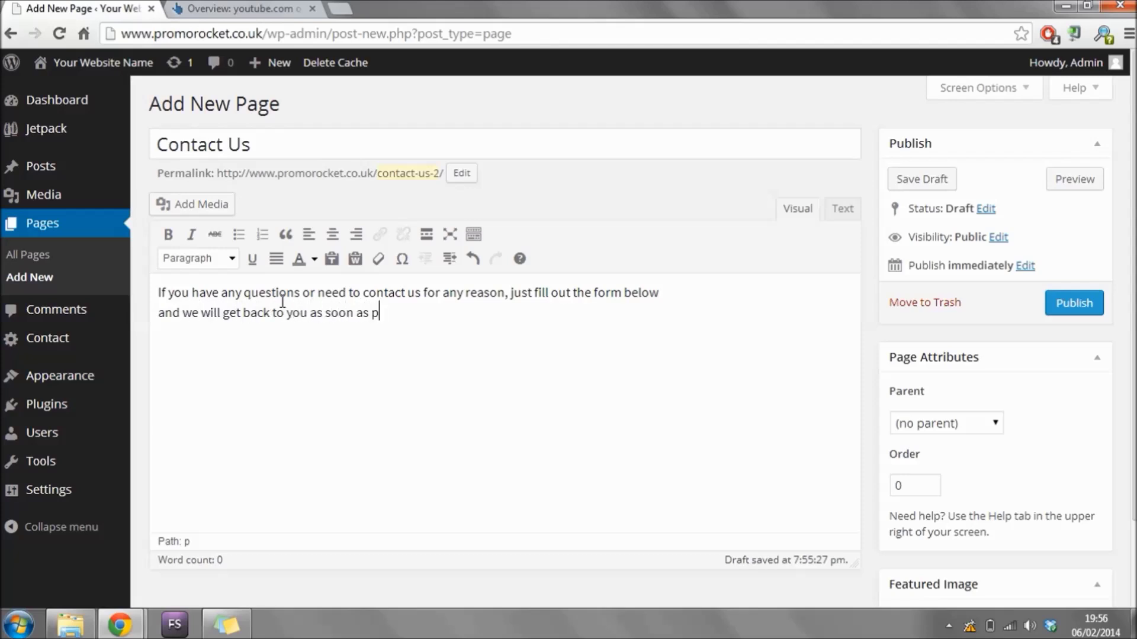
type("ossible")
right_click(180, 350)
left_click(288, 184)
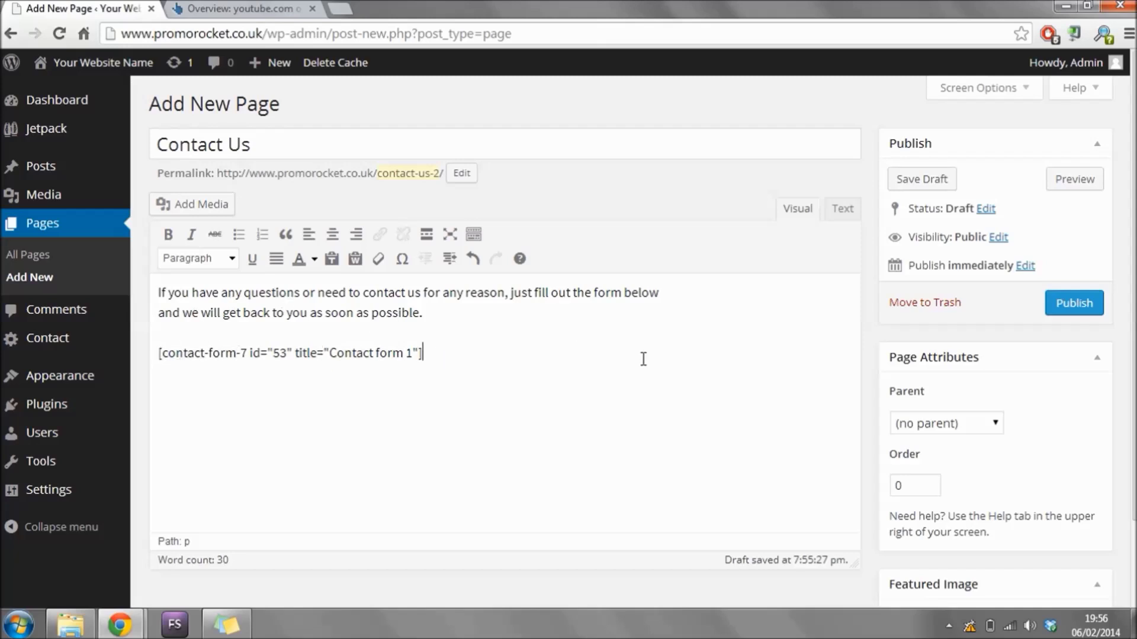
left_click(1091, 318)
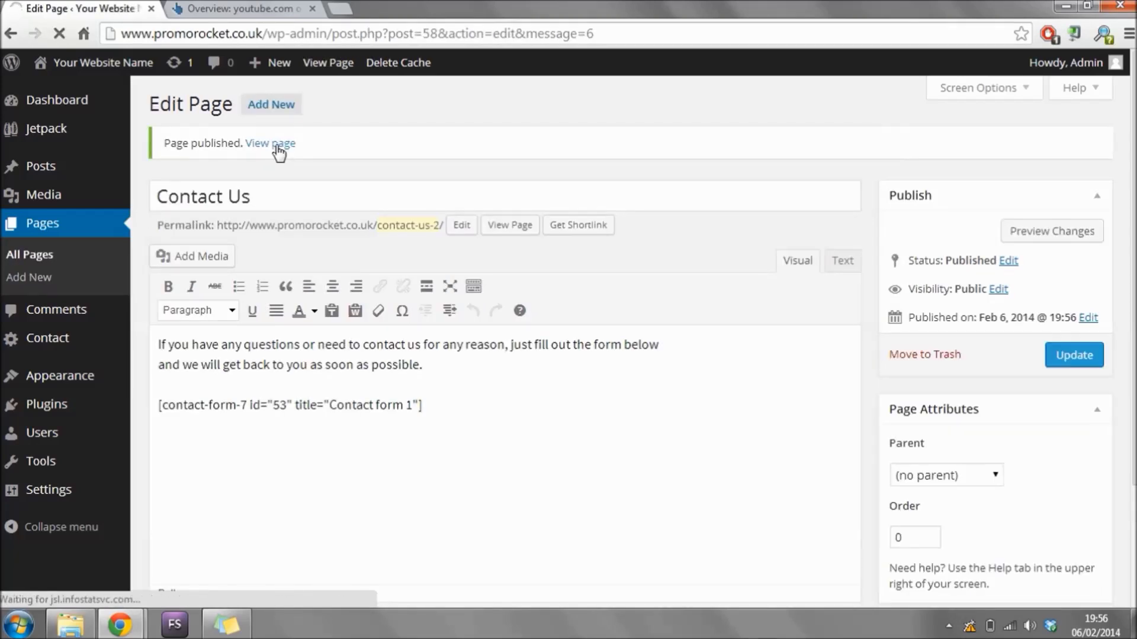
- View the live Contact Us page and try the Name, Email, Subject and Message fields
left_click(276, 145)
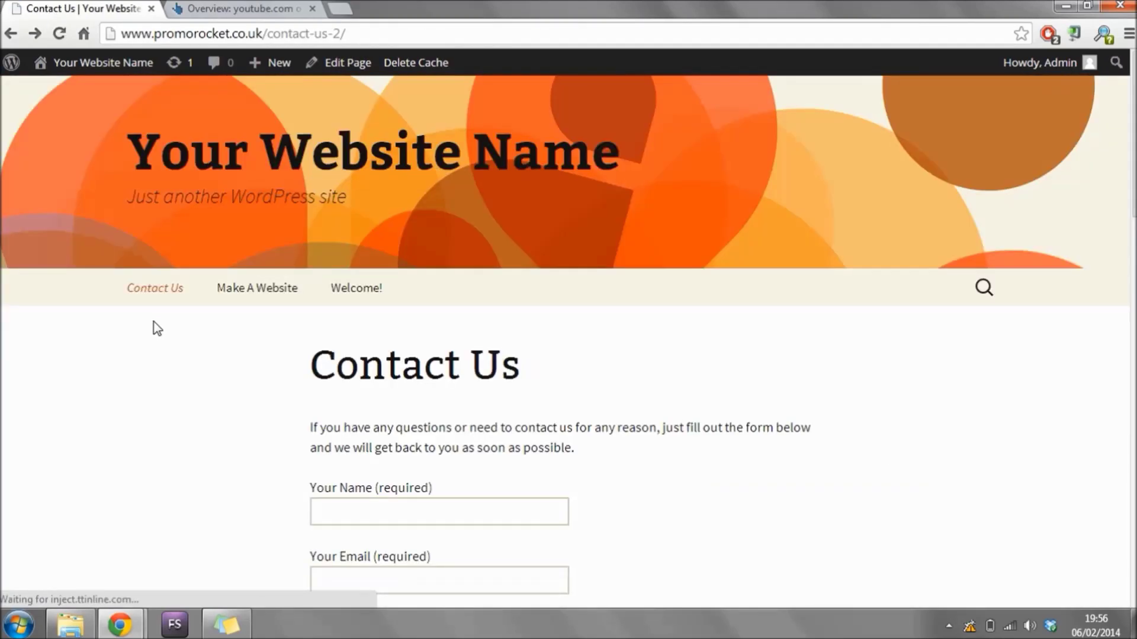
scroll(155, 329, "down", 4)
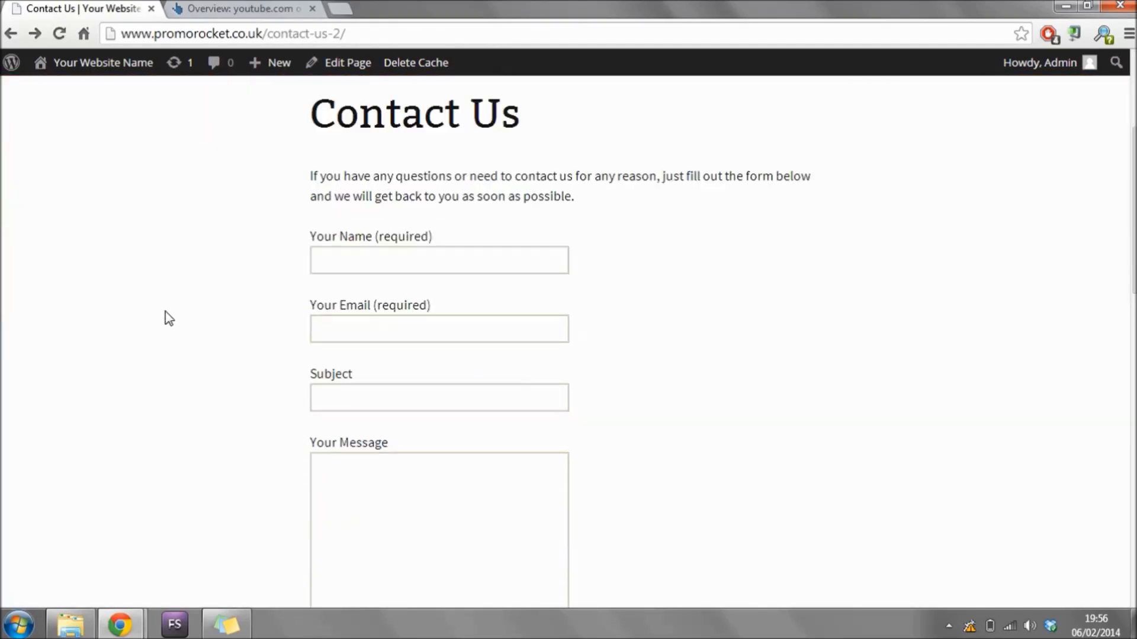
left_click(418, 260)
left_click(393, 333)
left_click(389, 397)
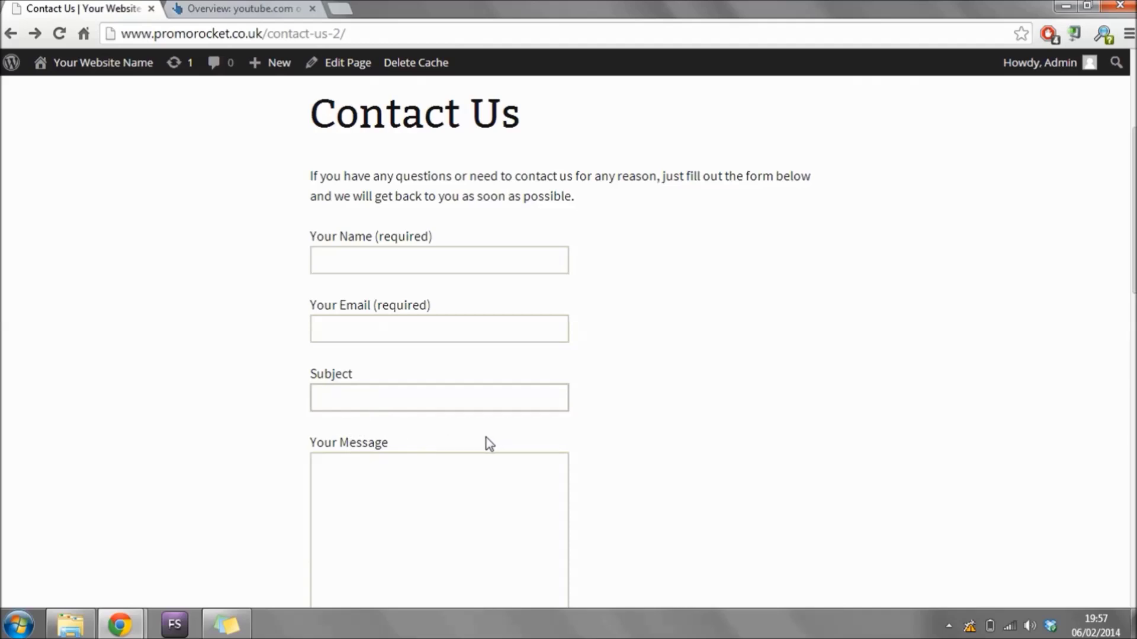
left_click(428, 498)
scroll(549, 479, "down", 4)
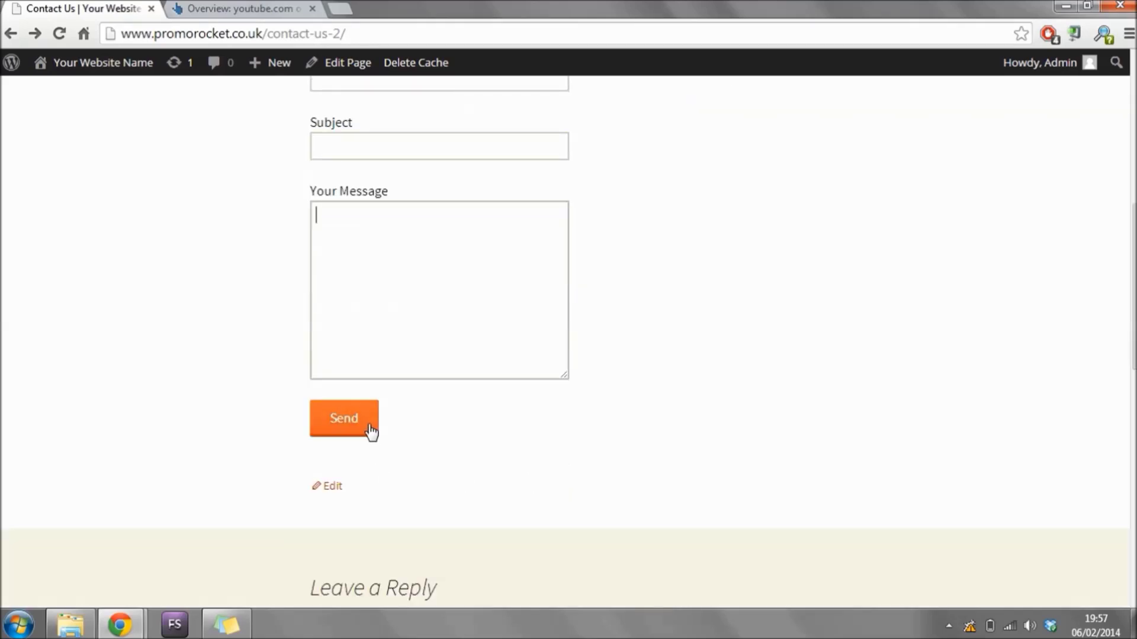
scroll(204, 363, "up", 8)
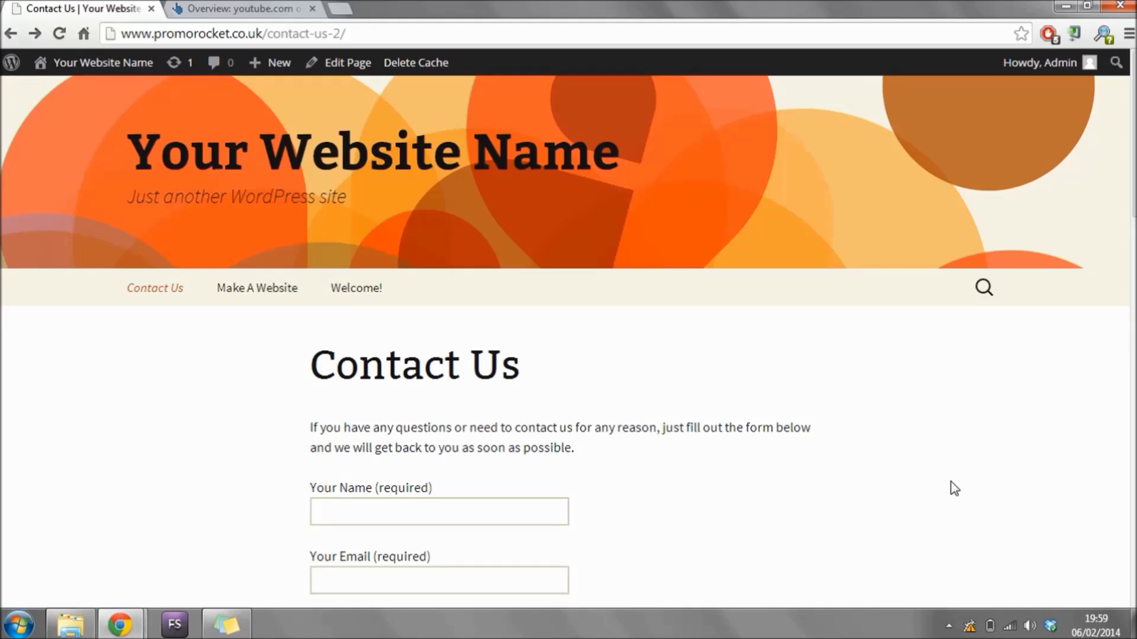
- Try the Leave a Reply comment box and scroll through the rest of the page
left_click_drag(1133, 121, 1098, 398)
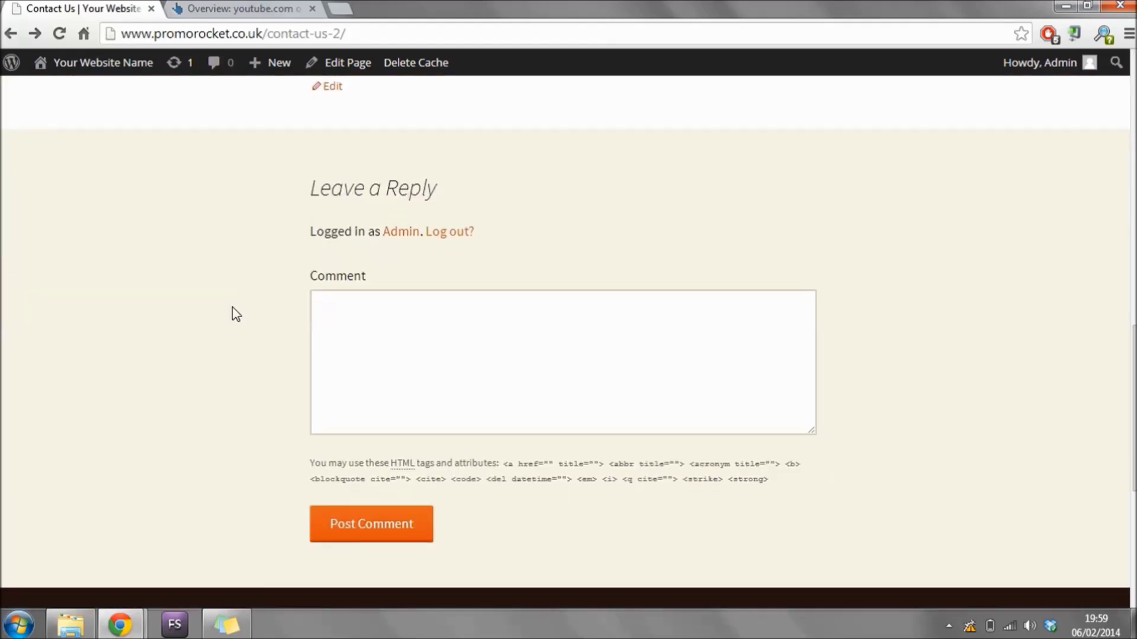
left_click(453, 348)
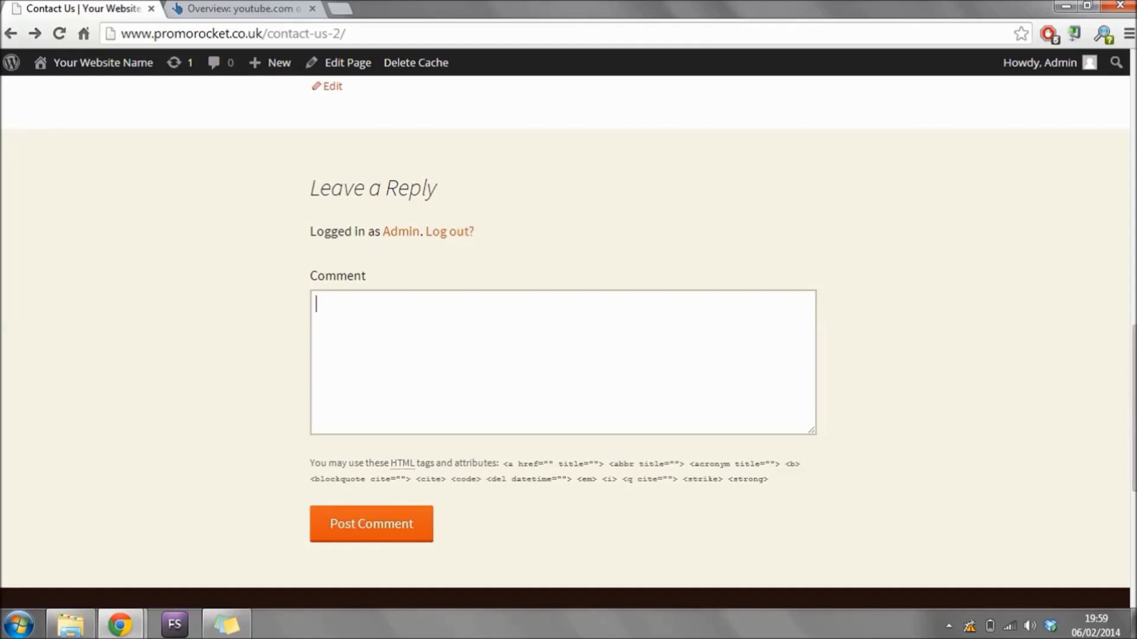
scroll(568, 345, "up", 2)
scroll(568, 345, "up", 4)
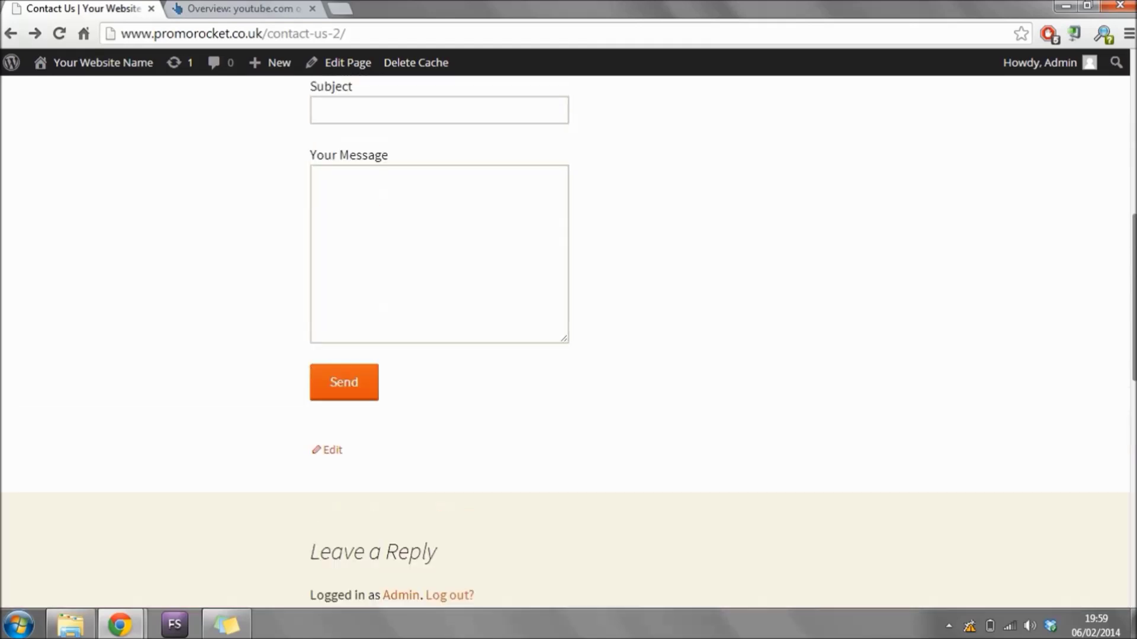
scroll(569, 337, "up", 8)
scroll(568, 338, "down", 6)
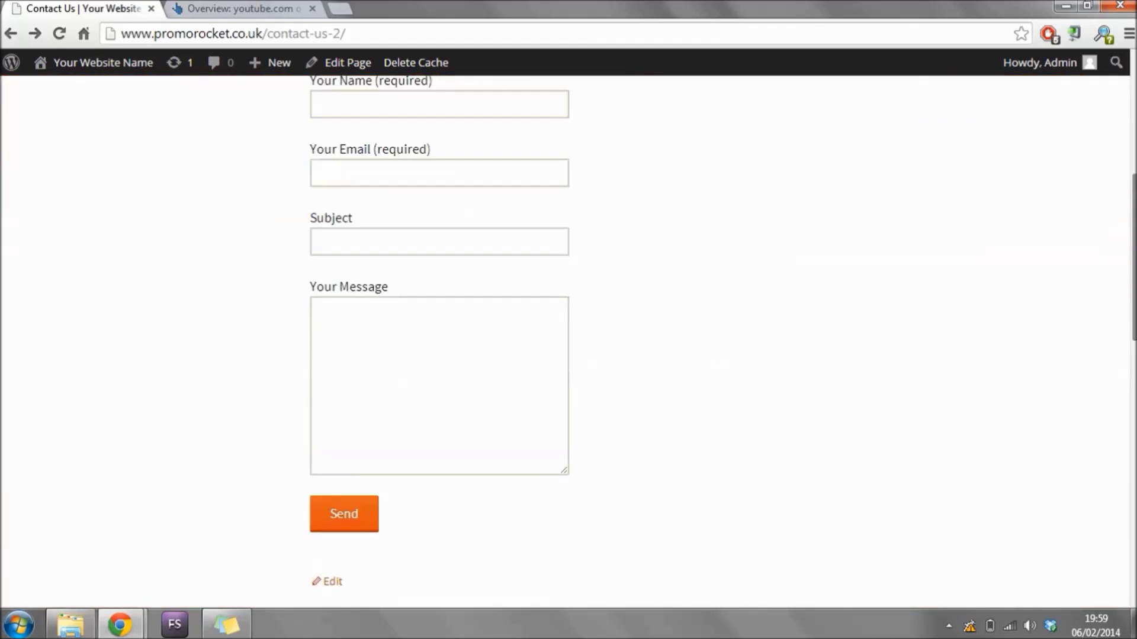
scroll(568, 345, "down", 9)
scroll(568, 345, "up", 8)
scroll(568, 345, "down", 5)
scroll(569, 345, "up", 9)
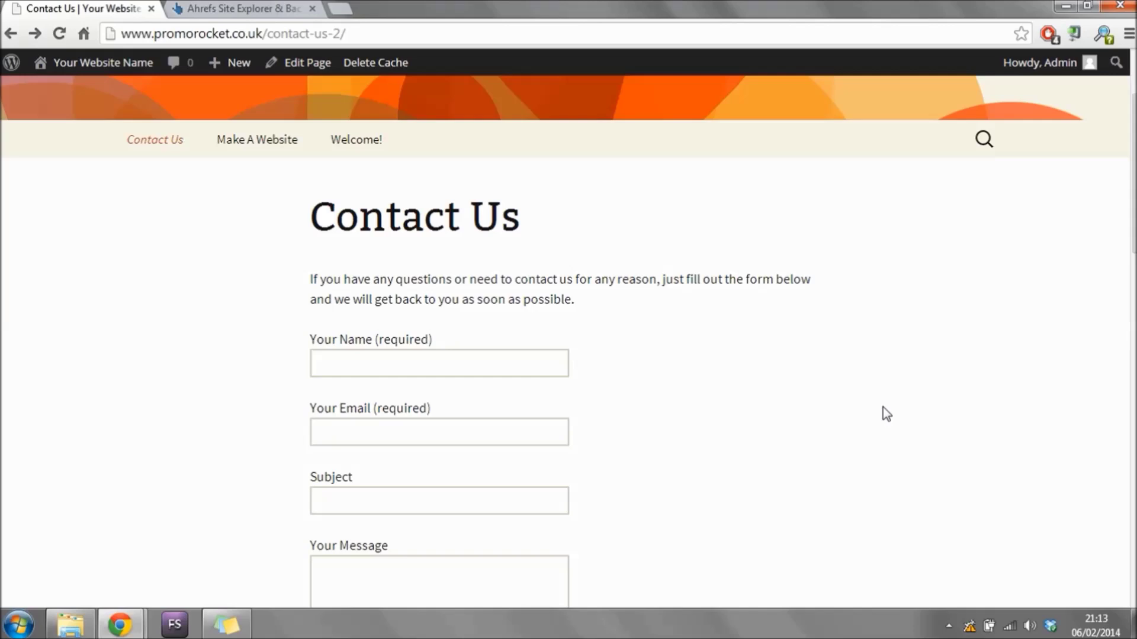
- Return to the Dashboard, reload the Pages list and open Contact Us for editing
mouse_move(97, 65)
left_click(73, 90)
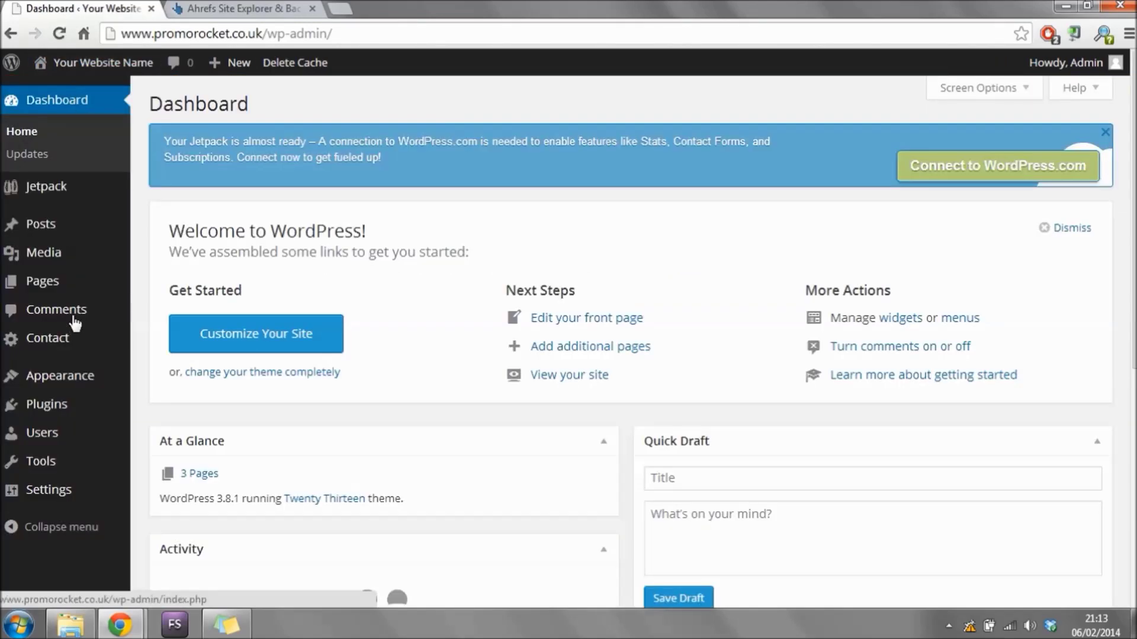
left_click(63, 283)
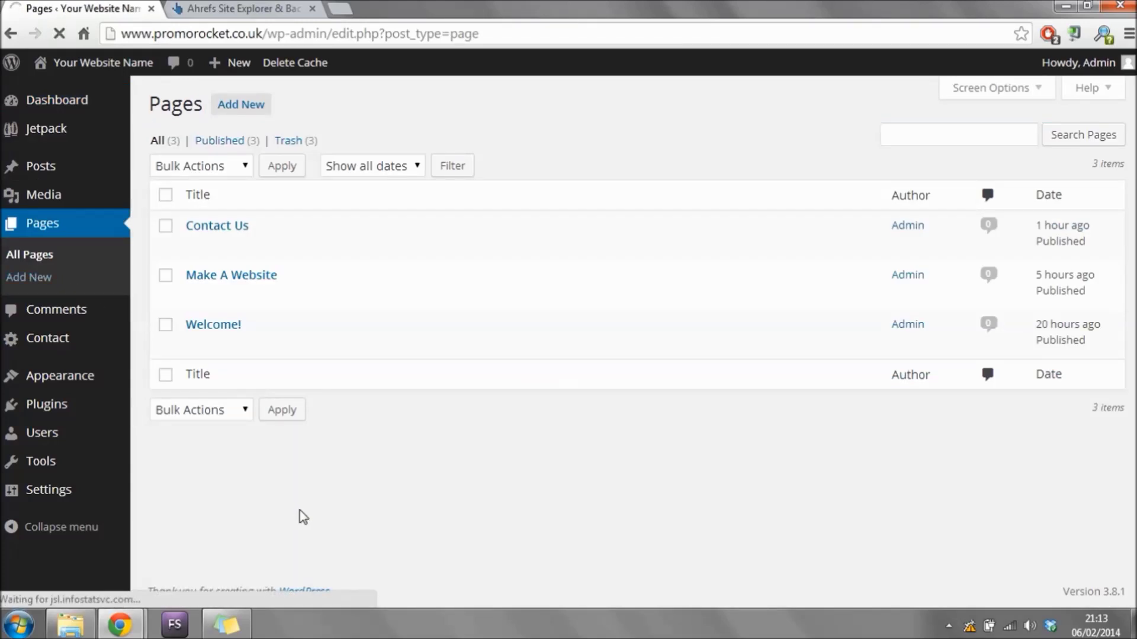
key("F5")
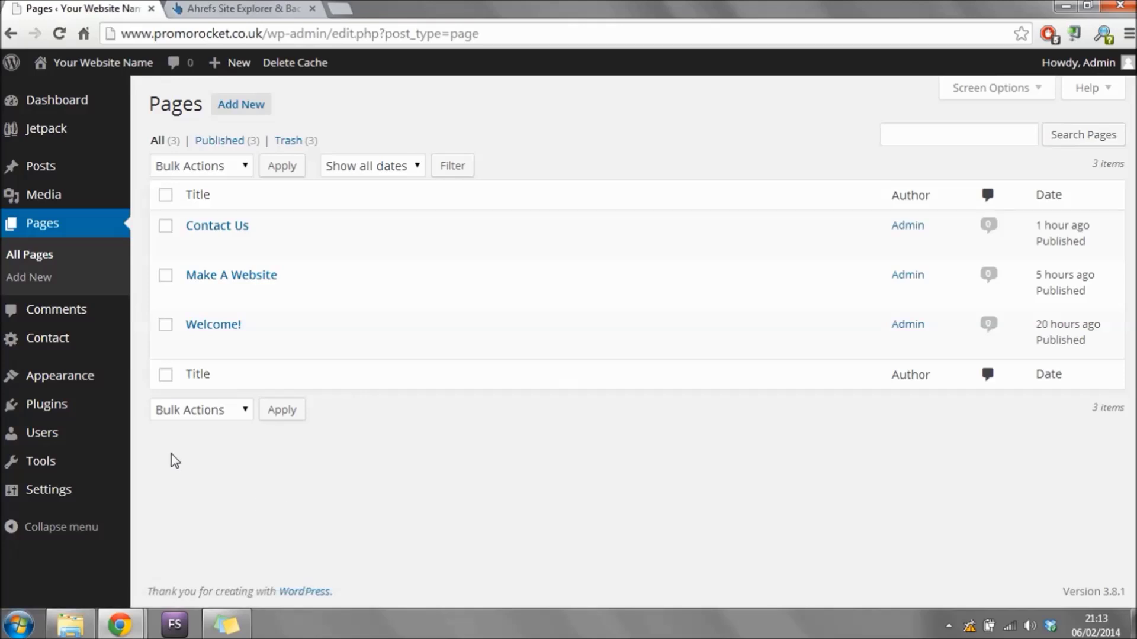
mouse_move(237, 246)
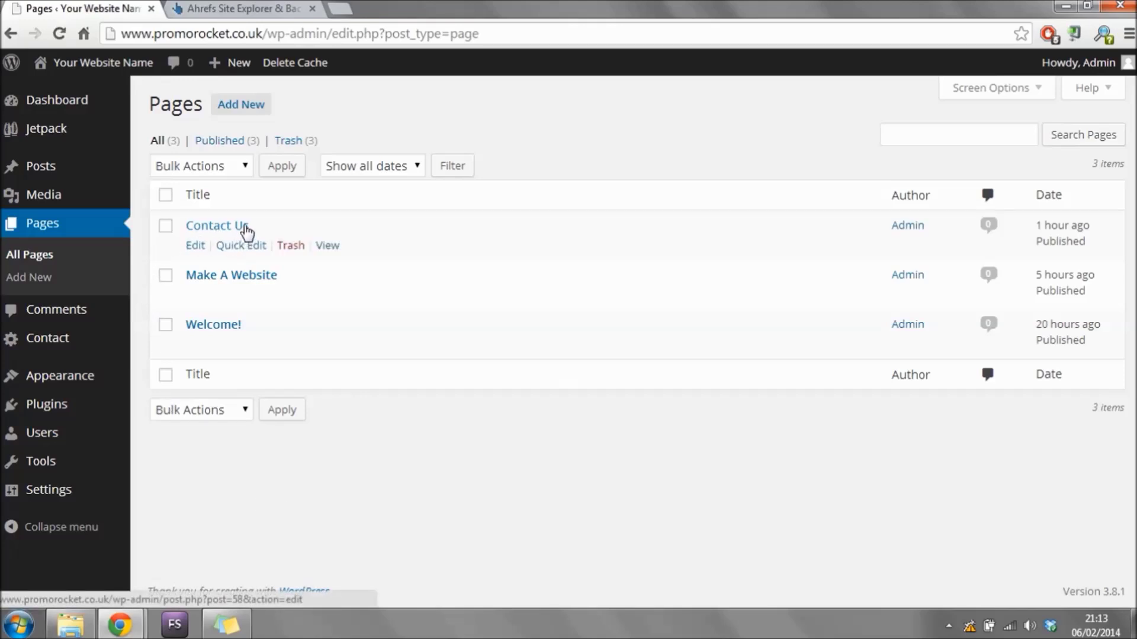
left_click(196, 252)
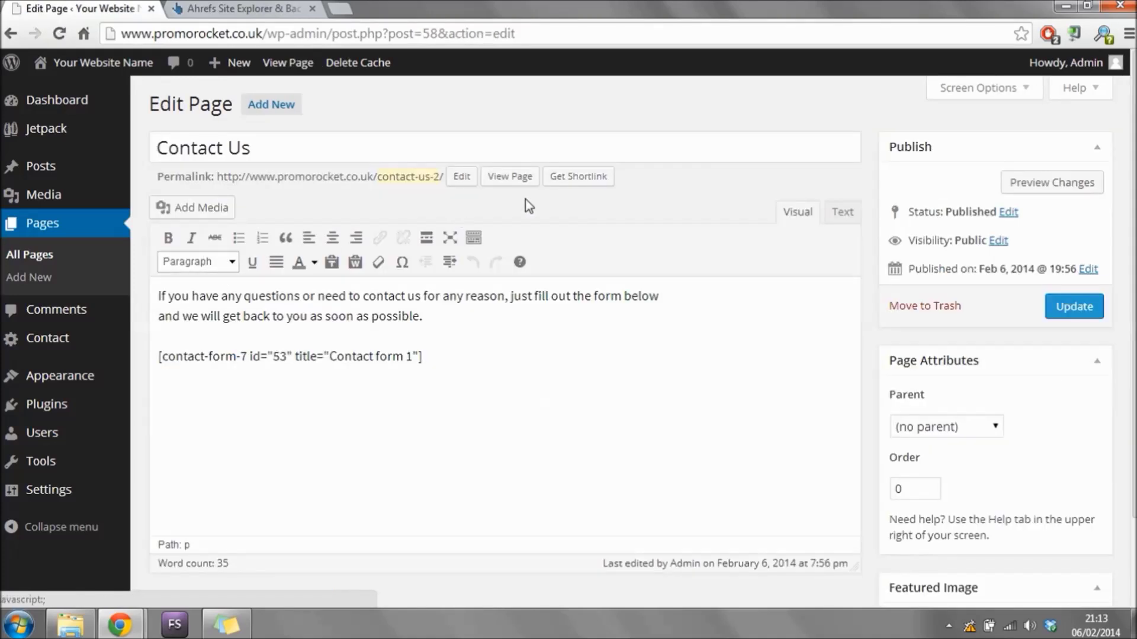
- Show the Discussion box, untick comments and trackbacks/pingbacks, and update the page
left_click(1024, 93)
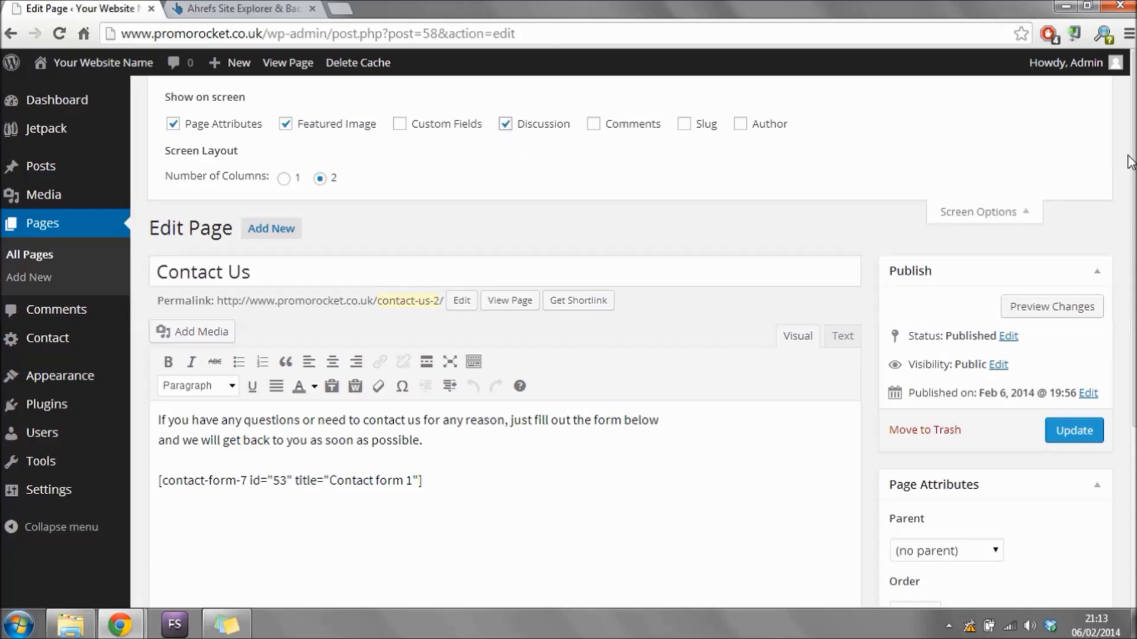
scroll(642, 325, "down", 5)
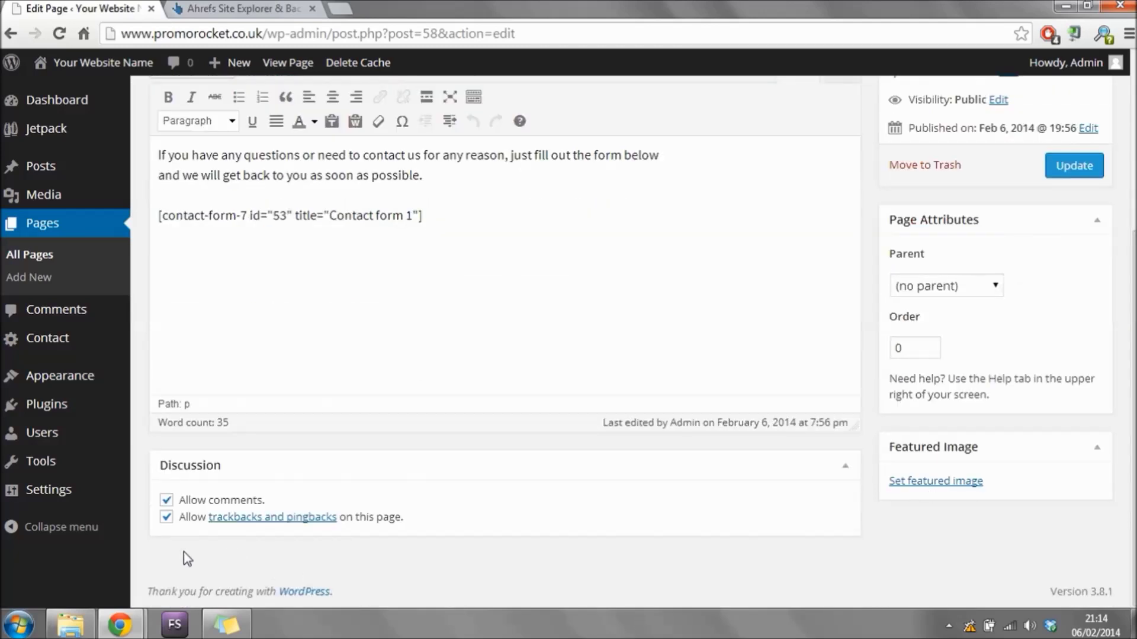
left_click(166, 501)
left_click(166, 518)
left_click(1071, 170)
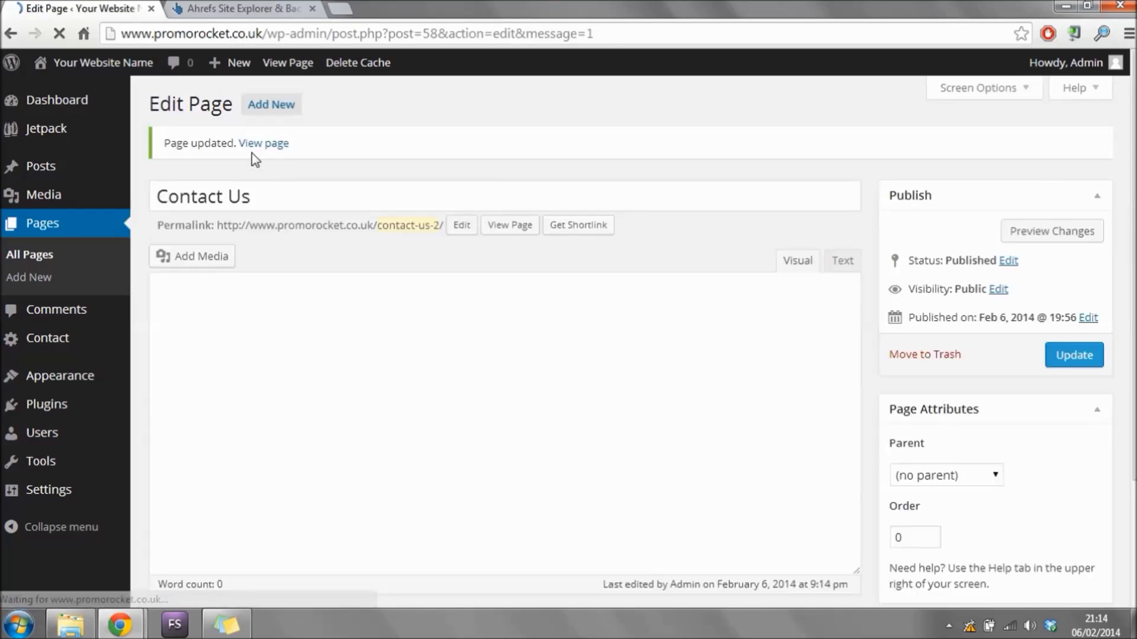
- View the updated Contact Us page, then go to the Welcome! homepage from the site menu
left_click(263, 145)
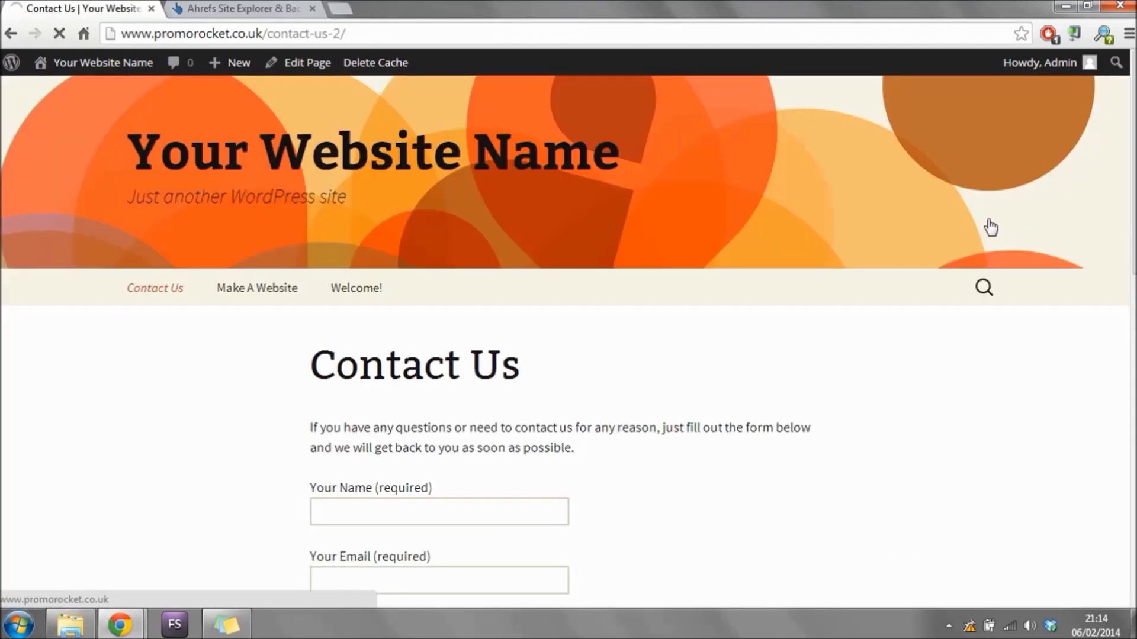
scroll(990, 227, "down", 6)
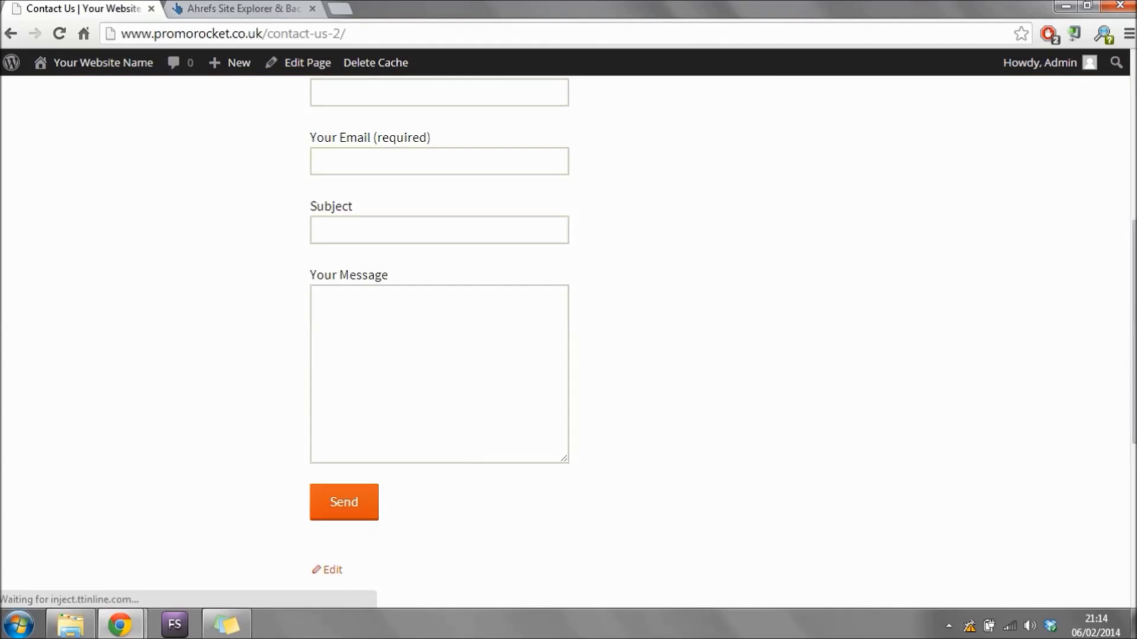
scroll(1109, 423, "down", 5)
scroll(1125, 367, "up", 2)
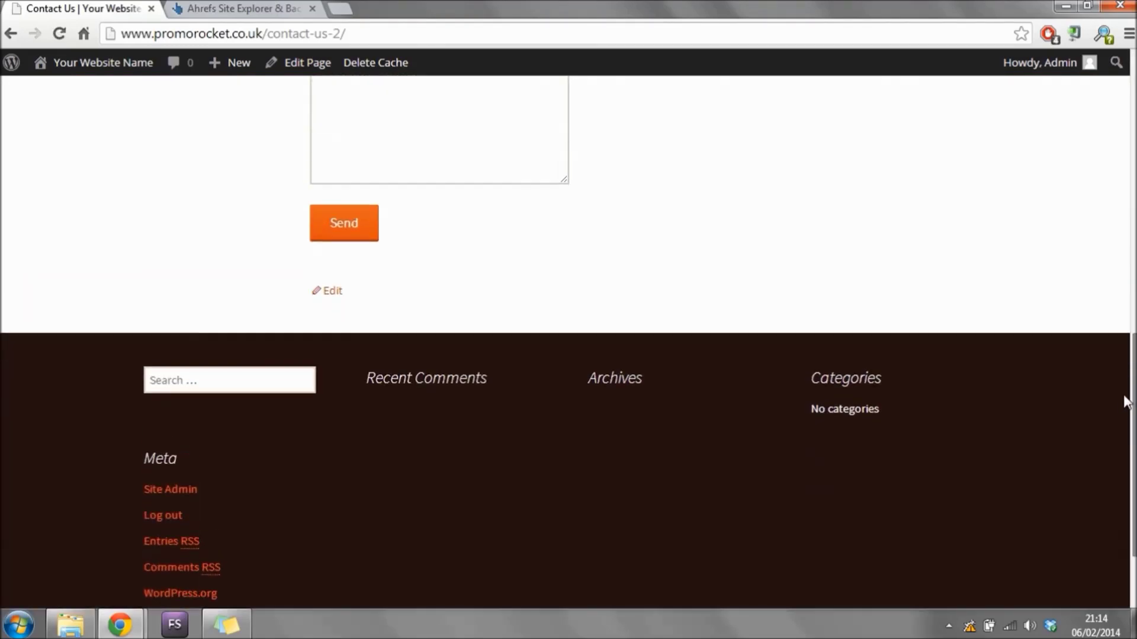
scroll(1127, 345, "up", 9)
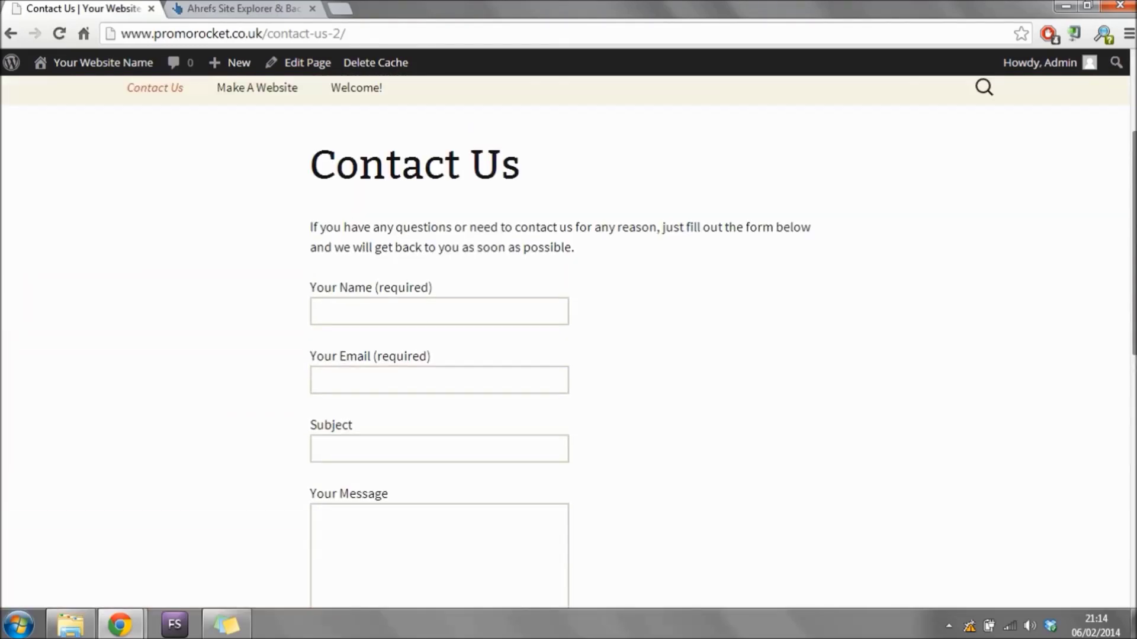
scroll(568, 339, "up", 1)
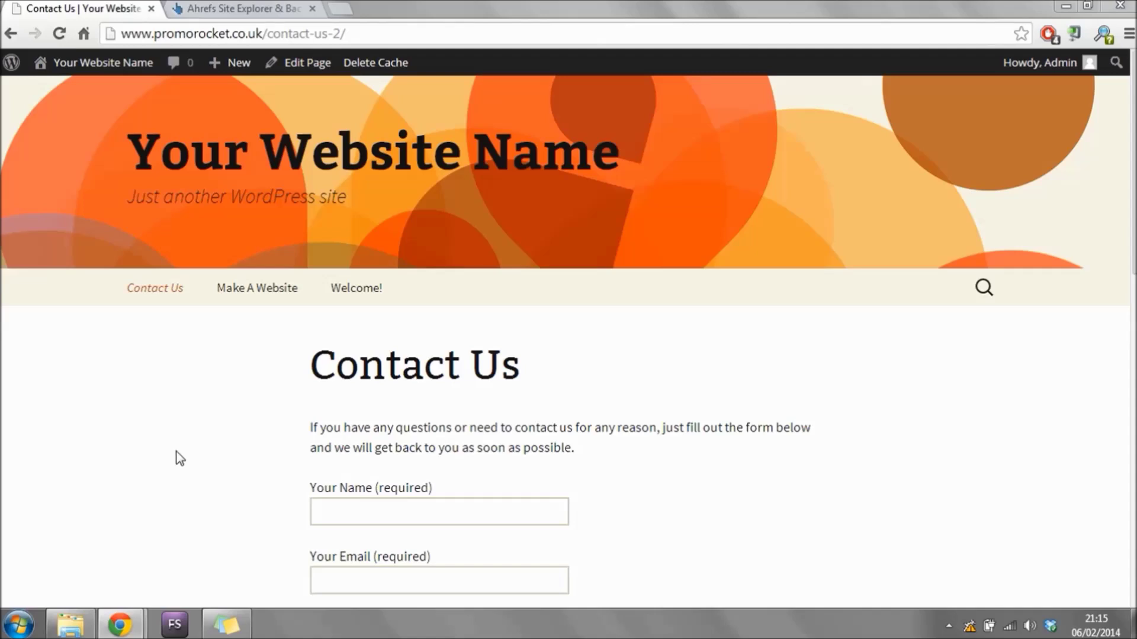
left_click(374, 286)
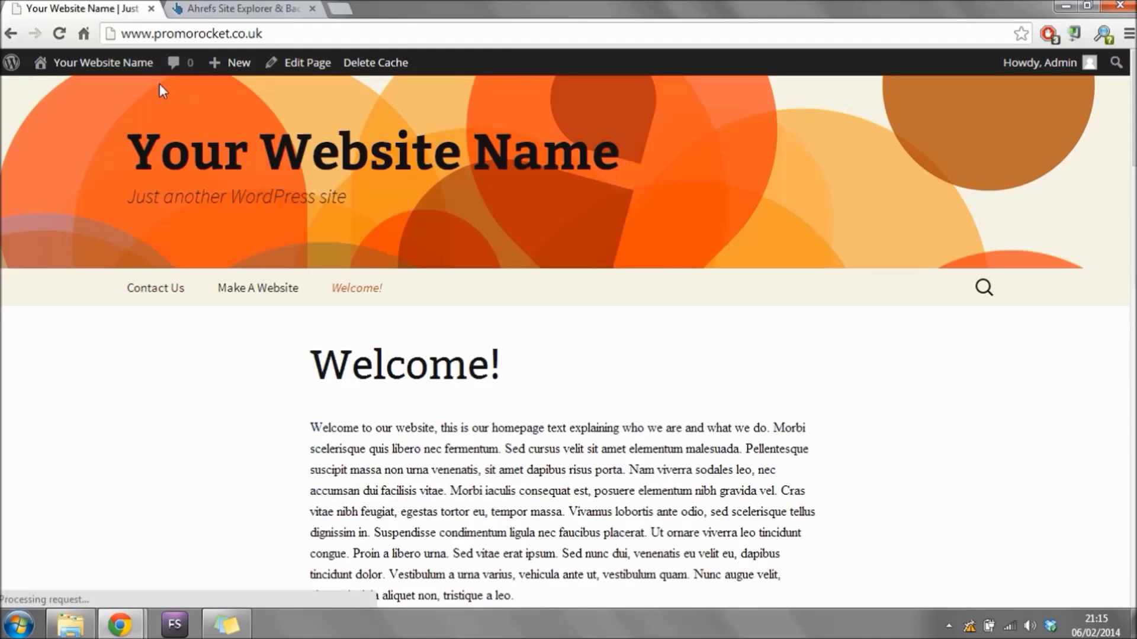
- Open the Welcome! page editor and enable the Discussion box in Screen Options
left_click(317, 71)
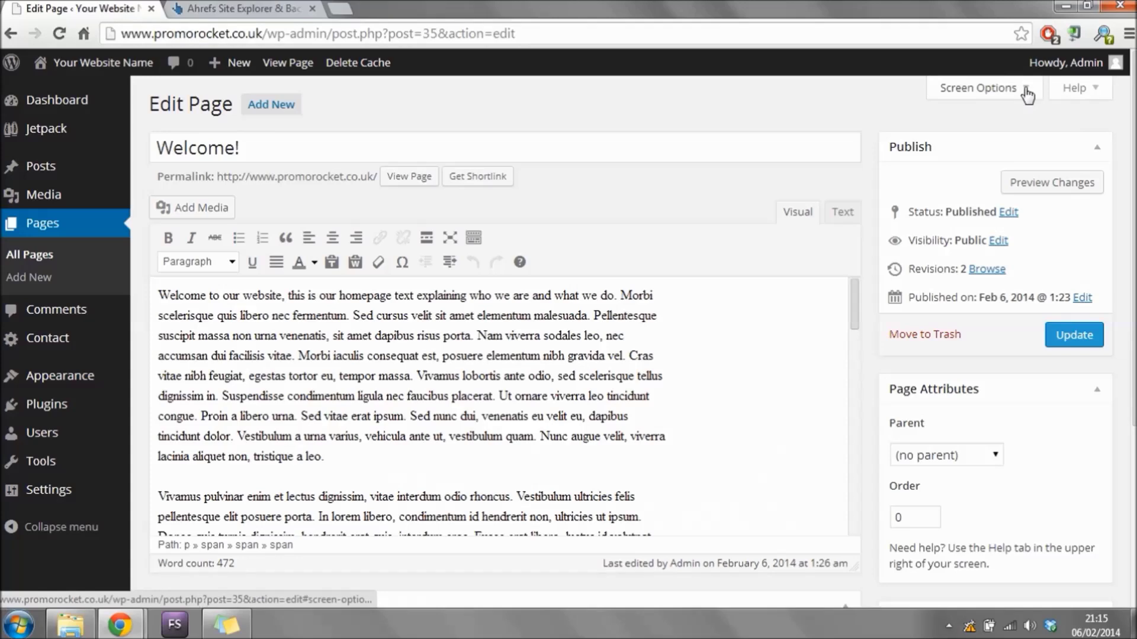
left_click(1026, 94)
left_click(361, 123)
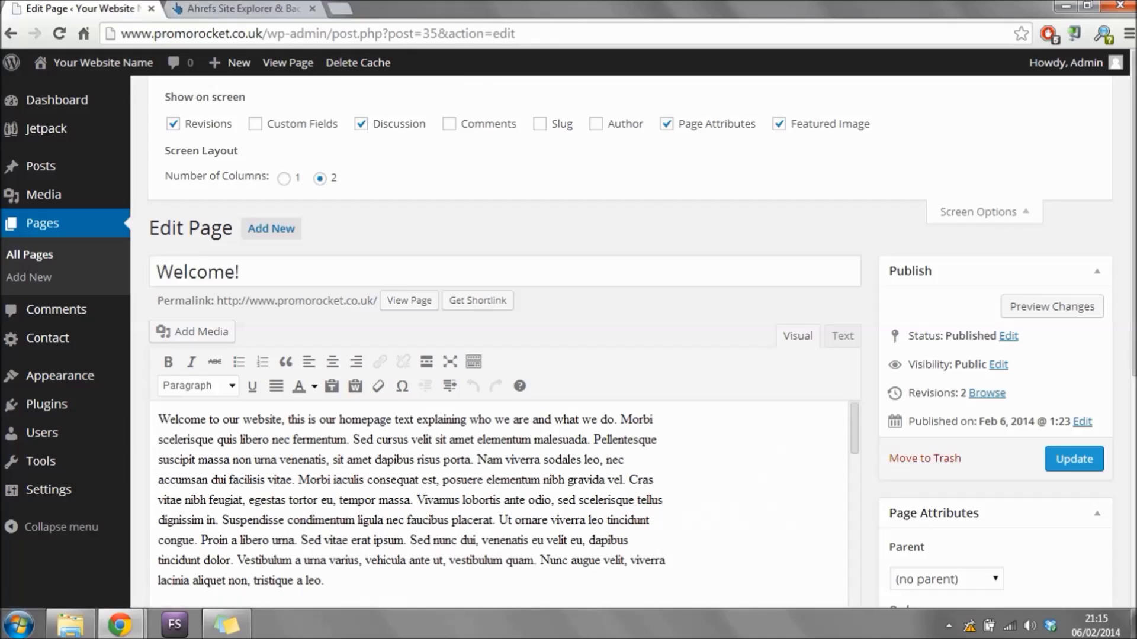
- Untick Allow comments and Allow trackbacks and pingbacks, then update the Welcome! page
scroll(642, 341, "down", 6)
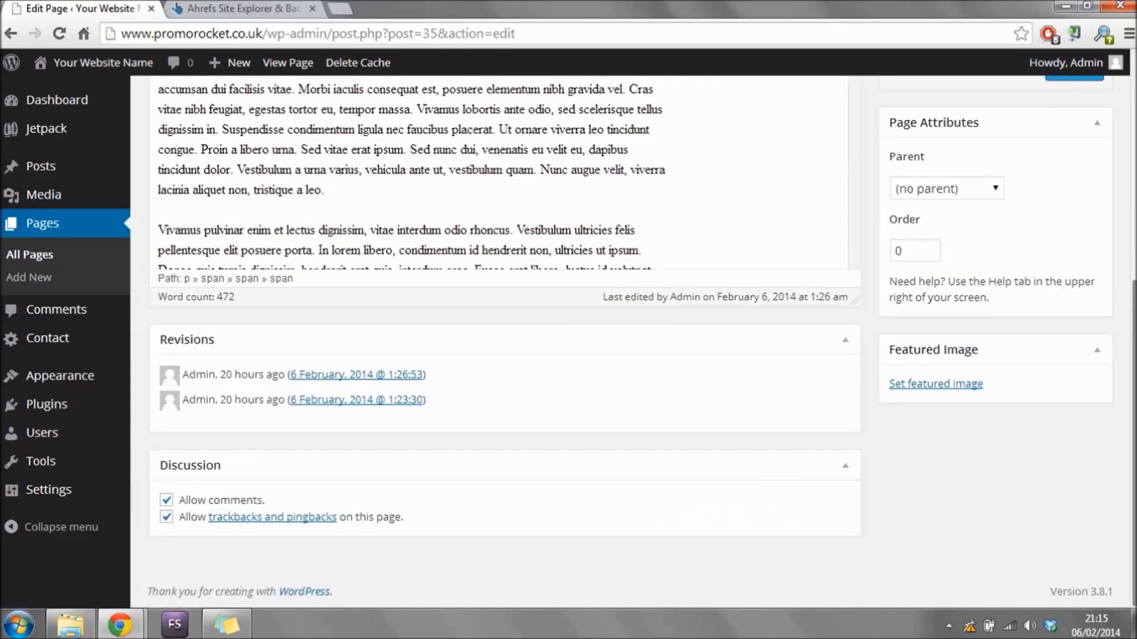
left_click(167, 501)
left_click(167, 517)
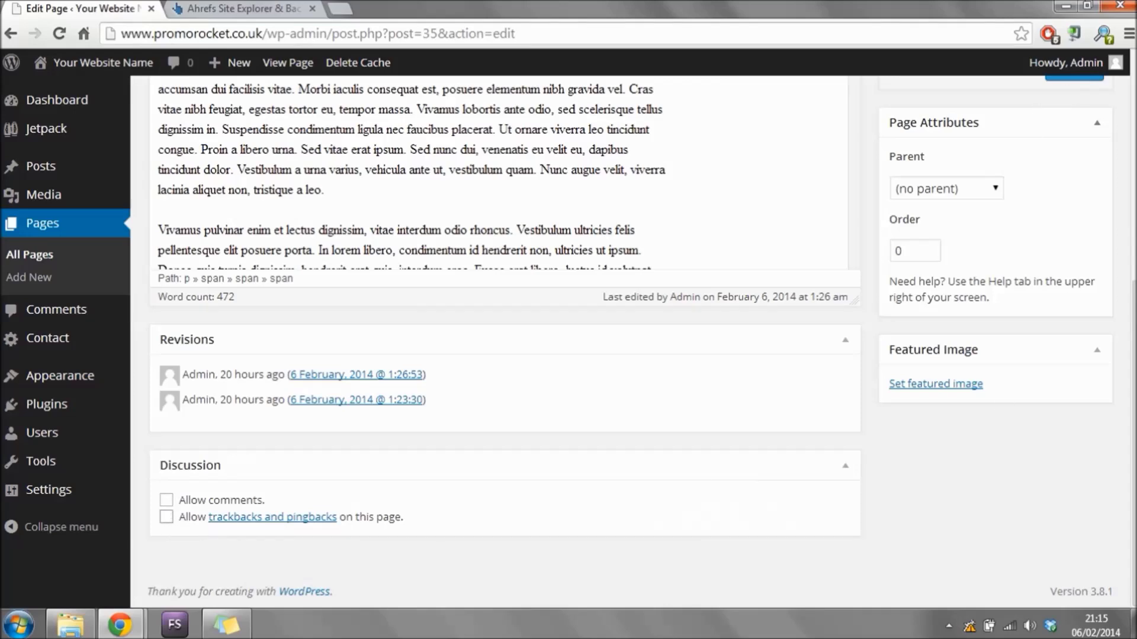
scroll(1102, 262, "up", 3)
left_click(1100, 261)
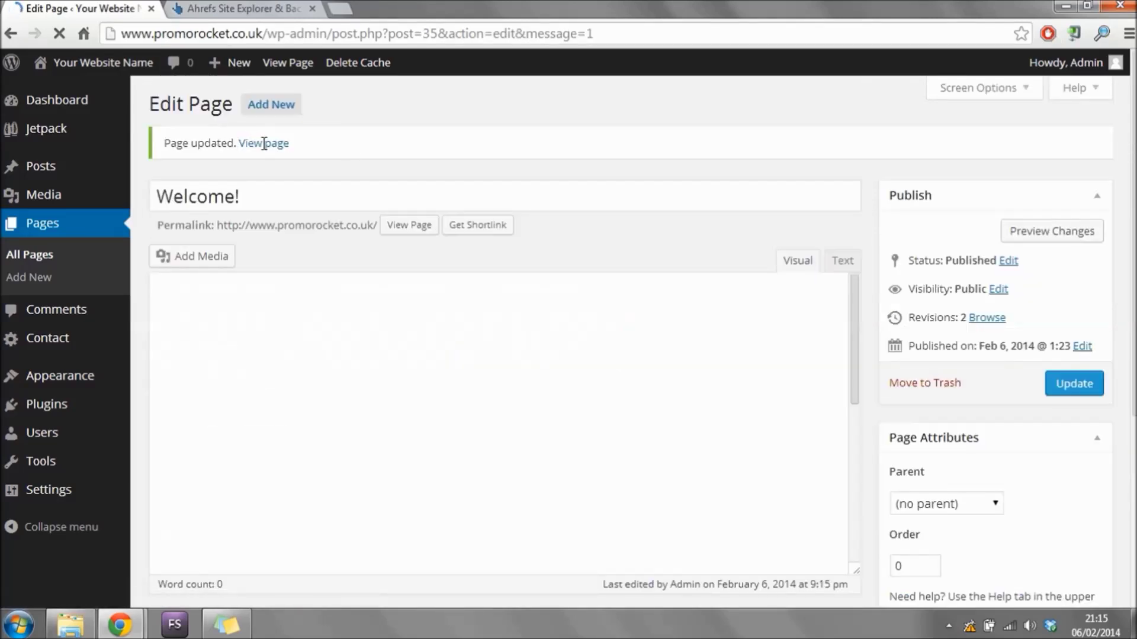
left_click(264, 144)
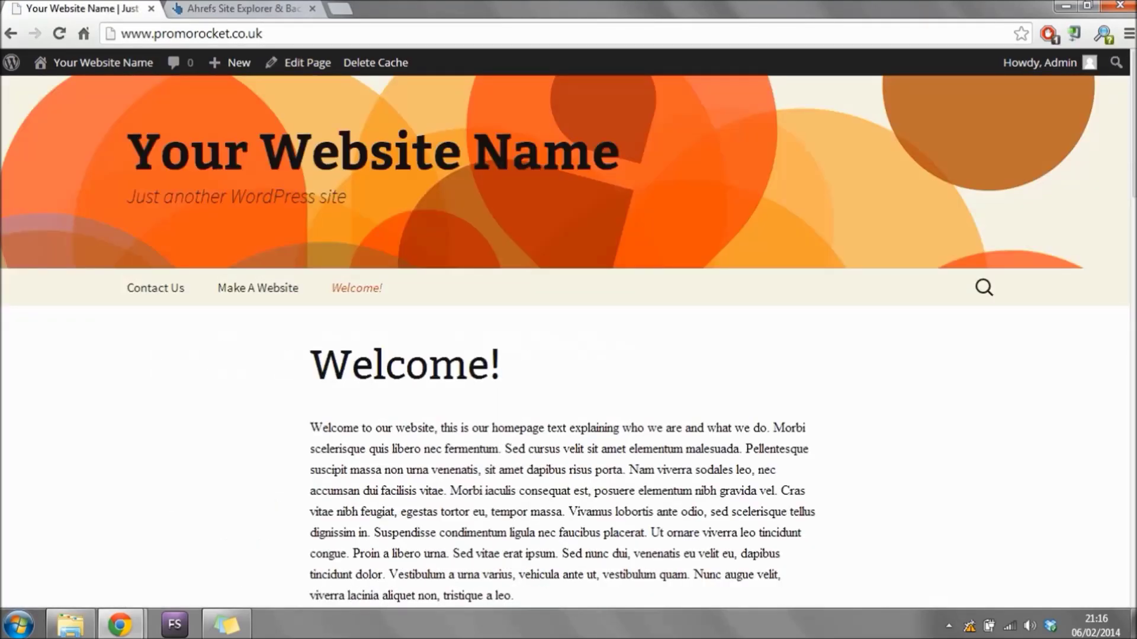
scroll(562, 343, "down", 8)
scroll(563, 343, "down", 12)
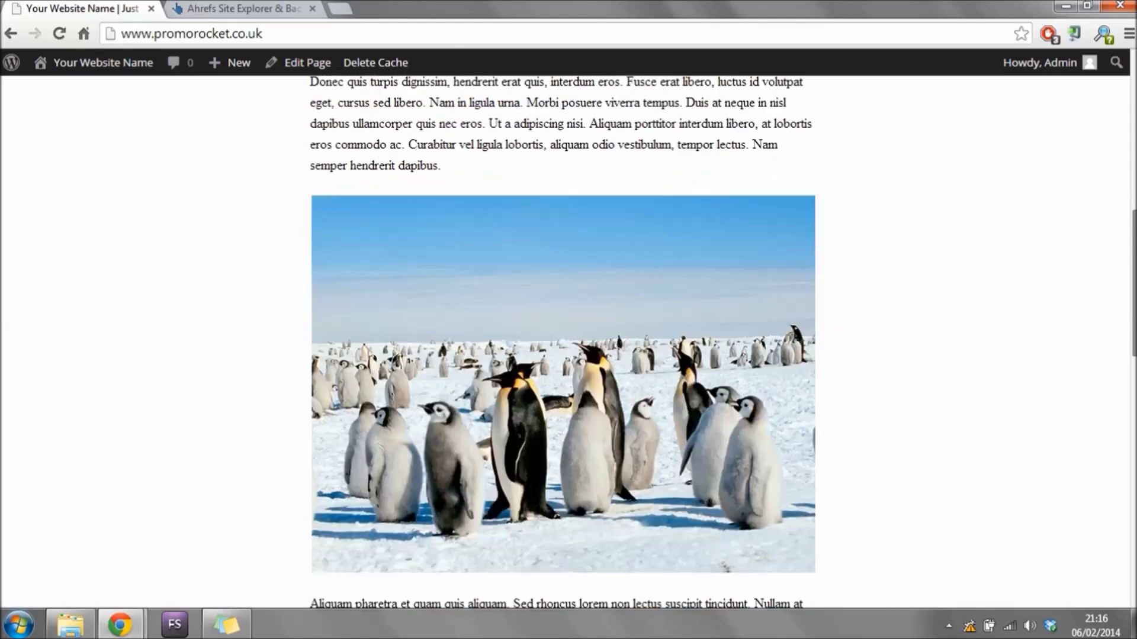
scroll(565, 342, "down", 3)
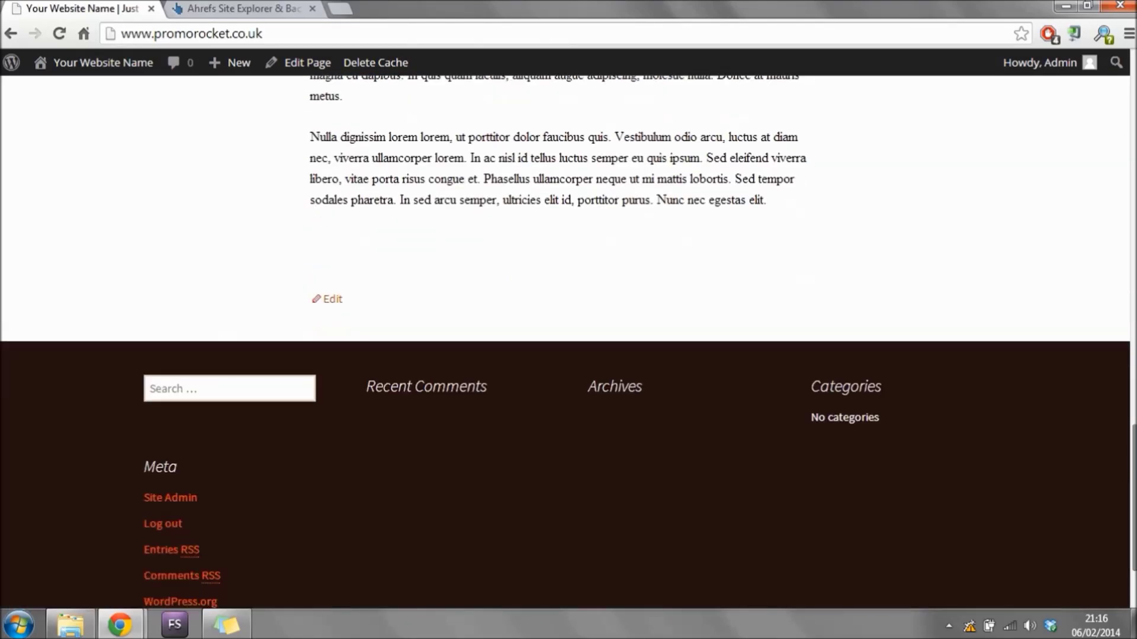
scroll(566, 343, "up", 20)
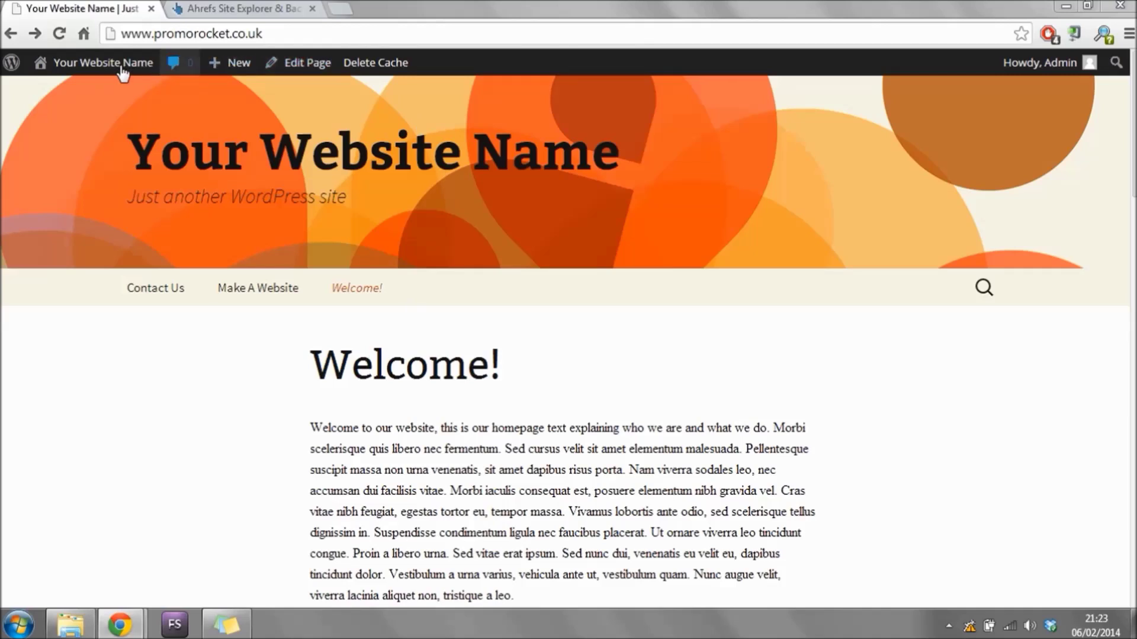
- Under Appearance > Menus, create an empty menu named 'Main Menu'
mouse_move(118, 71)
left_click(82, 94)
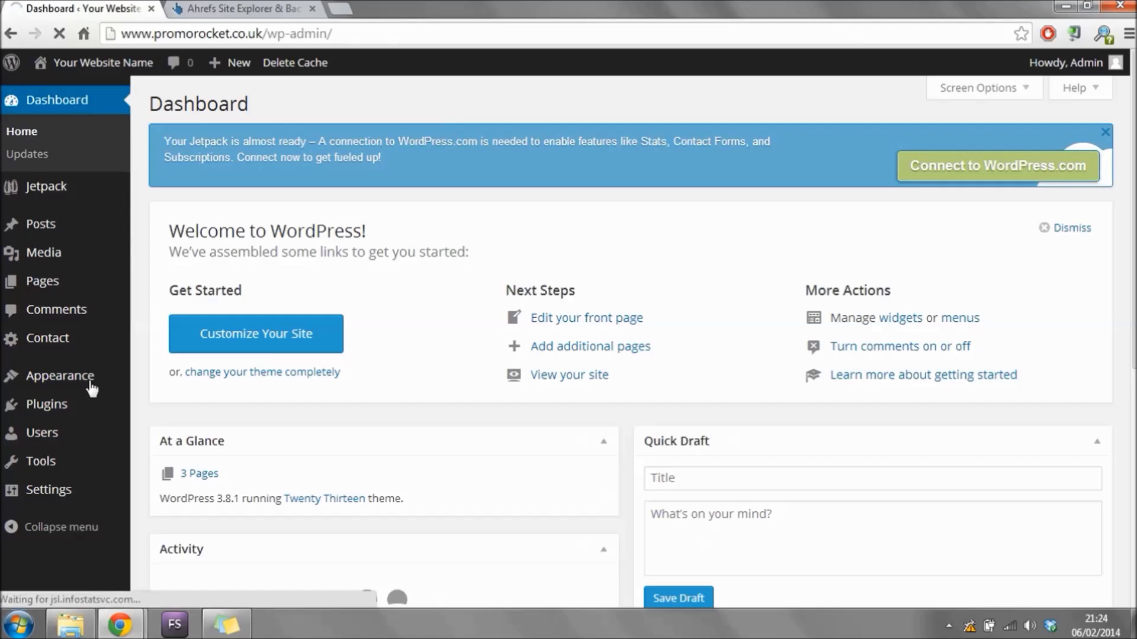
left_click(59, 376)
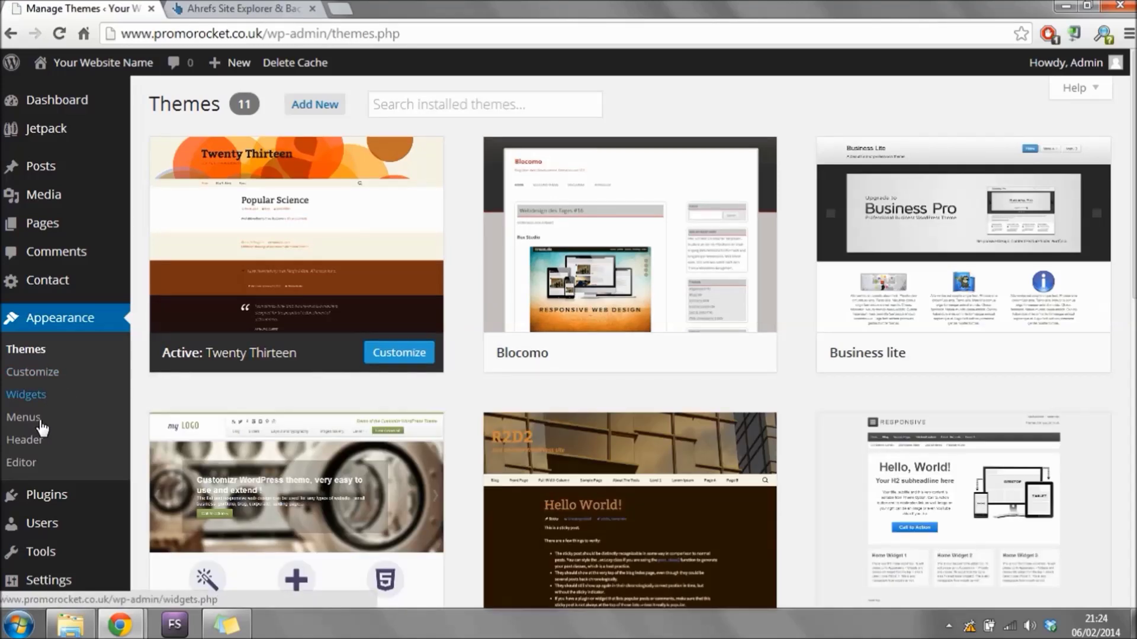
left_click(40, 419)
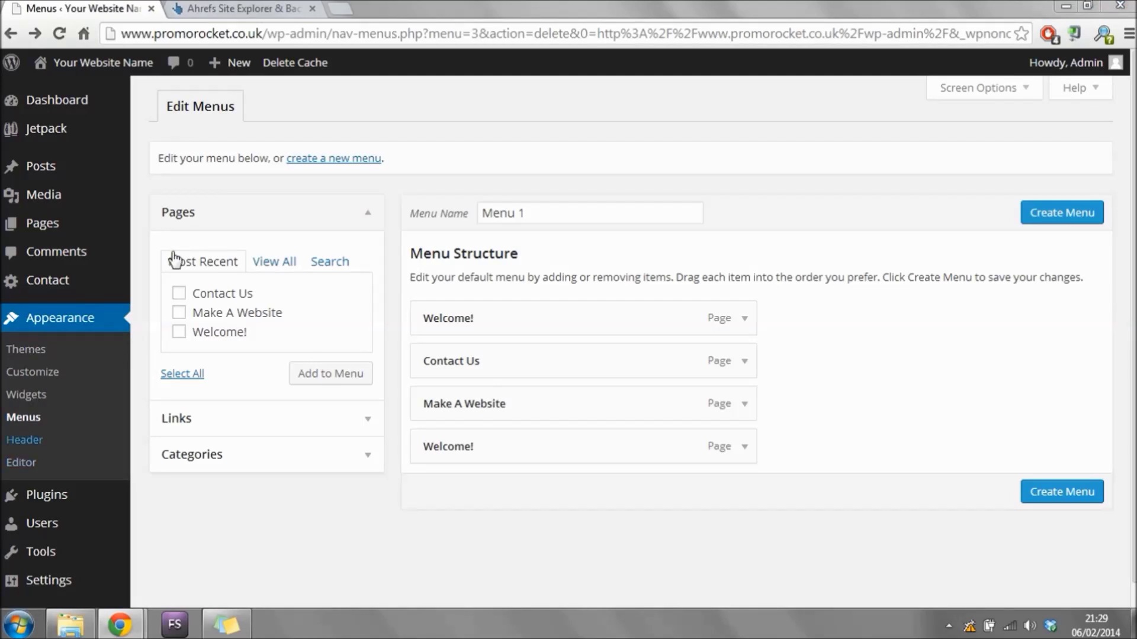
left_click(350, 160)
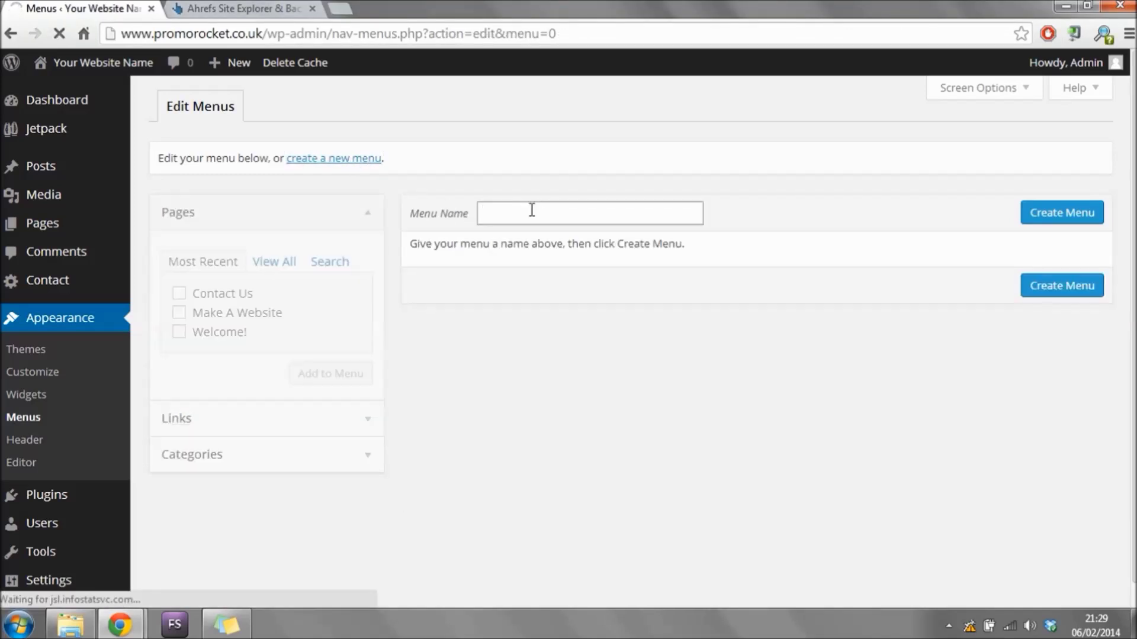
type("Main ")
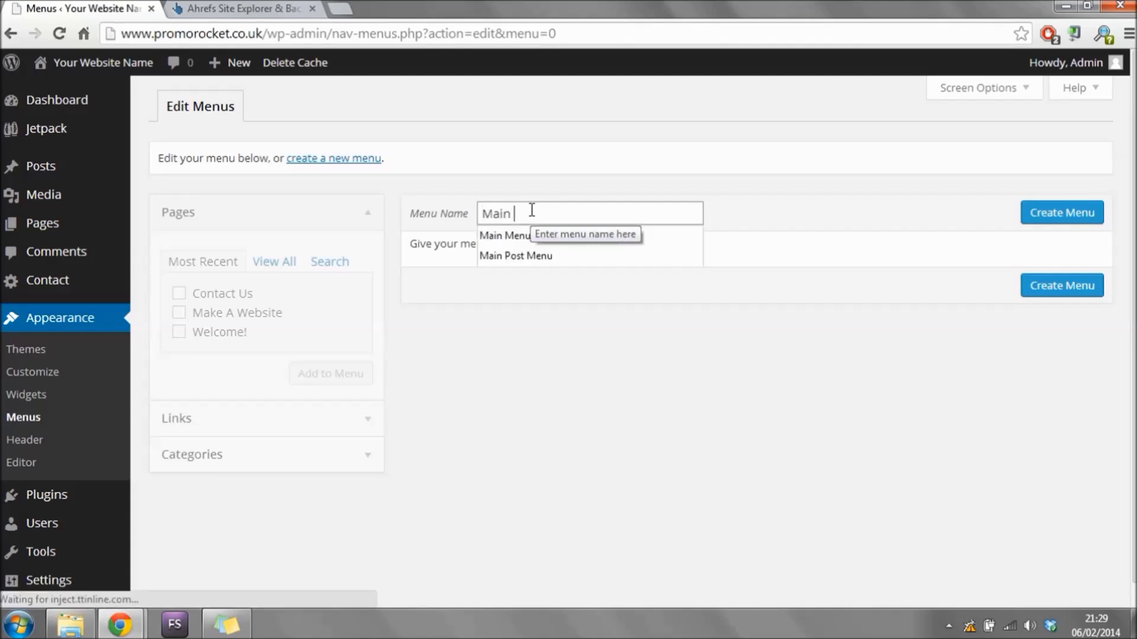
type("Menu")
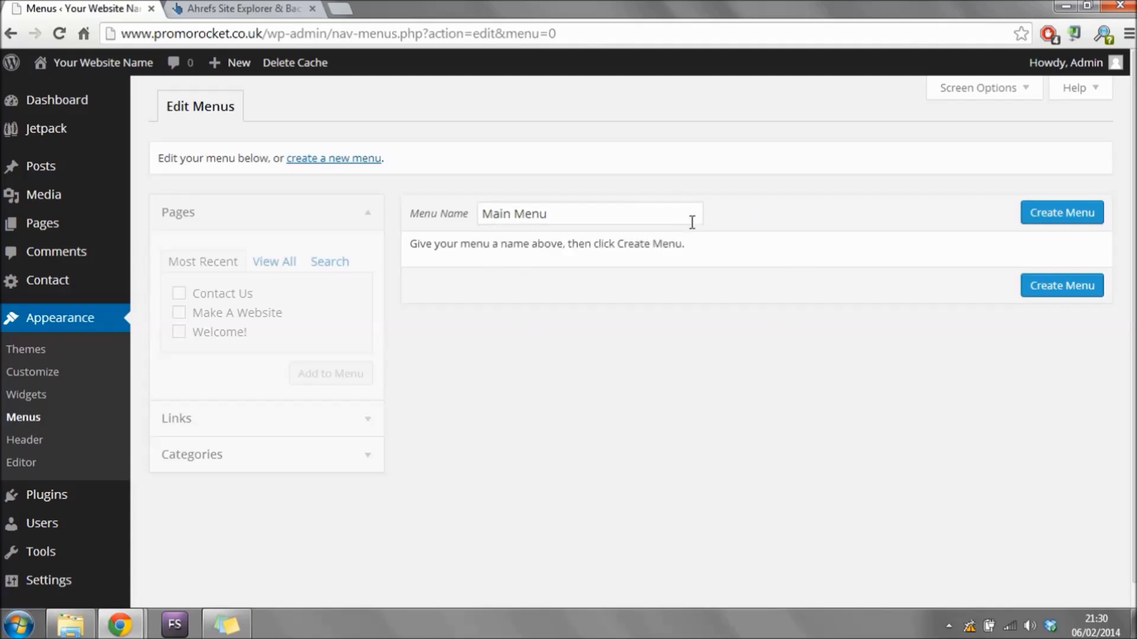
left_click(1060, 222)
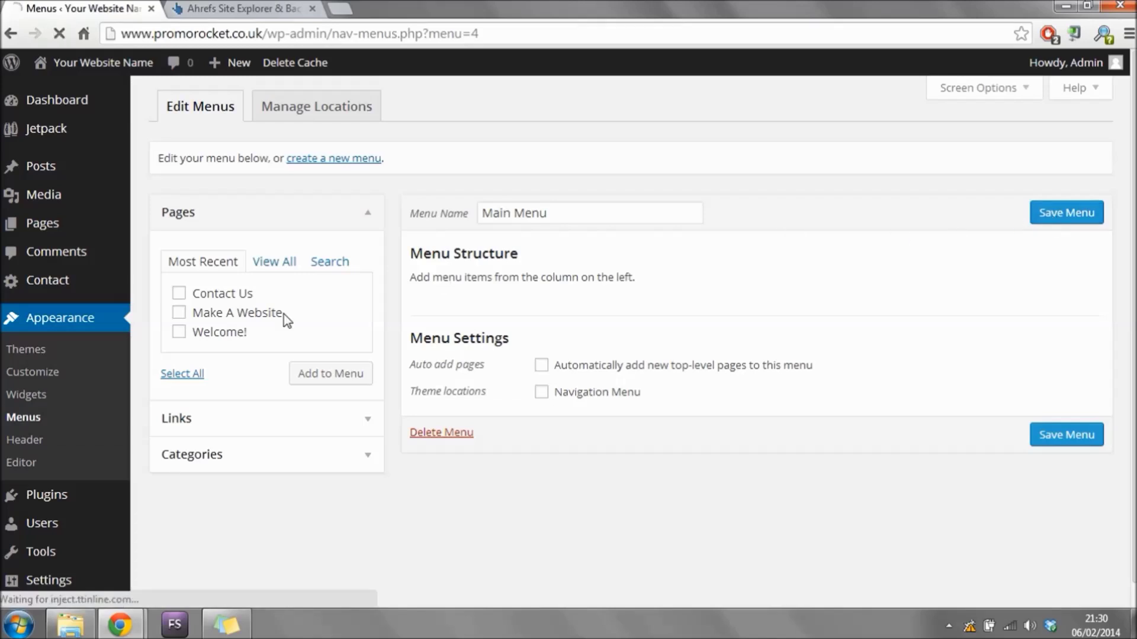
- Add Contact Us and Make A Website to Main Menu, ordered Welcome!, Make A Website, Contact Us
left_click(180, 294)
left_click(182, 313)
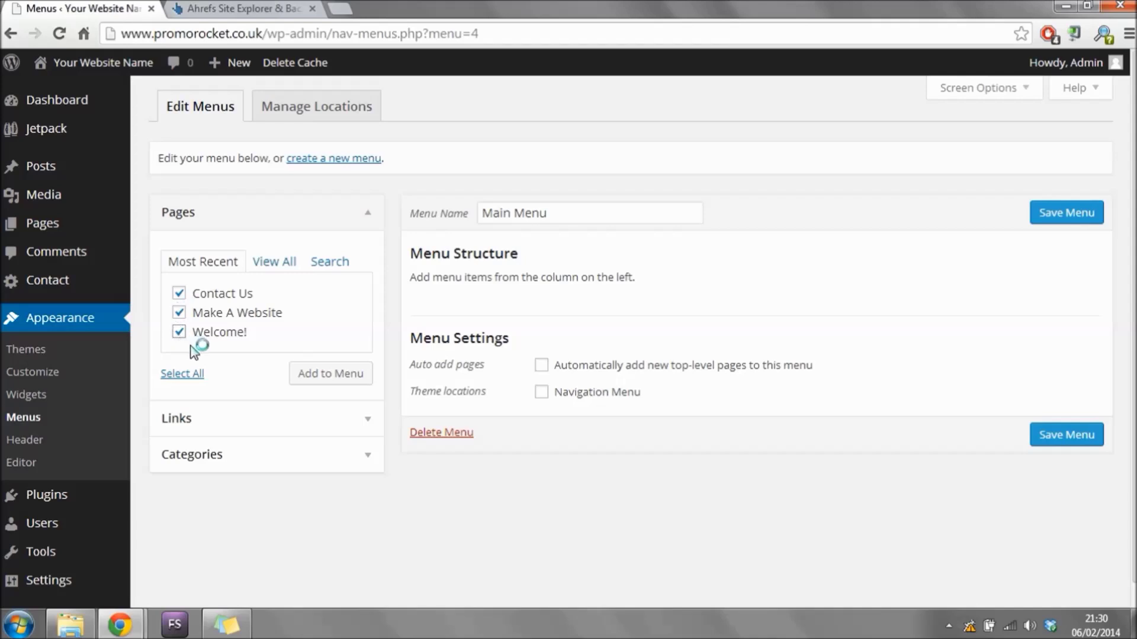
left_click(342, 382)
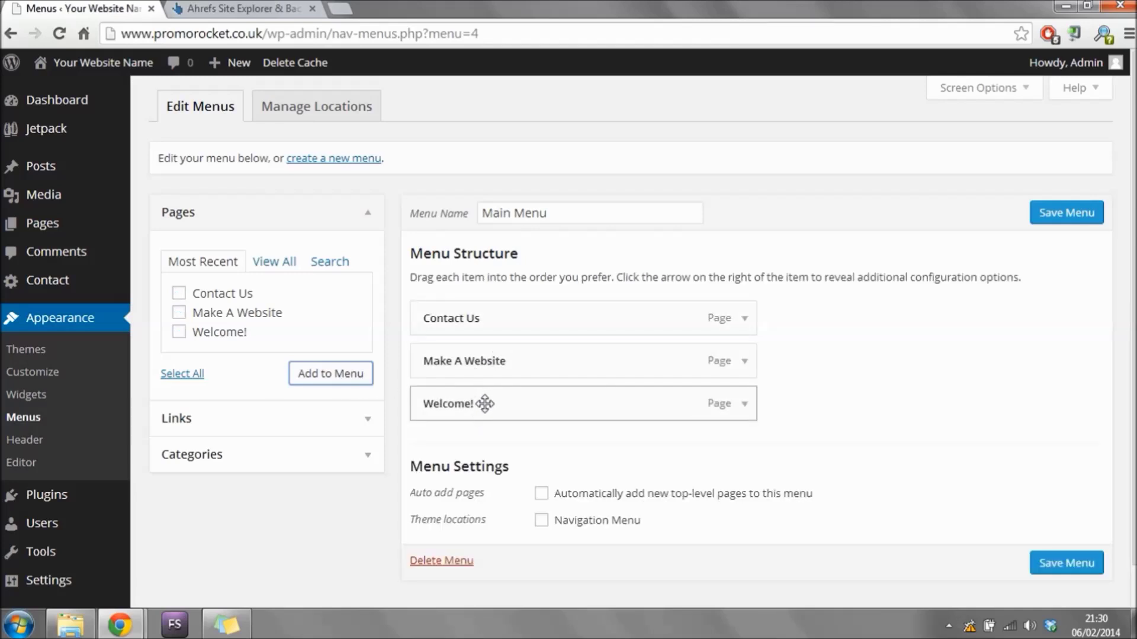
left_click_drag(496, 402, 471, 297)
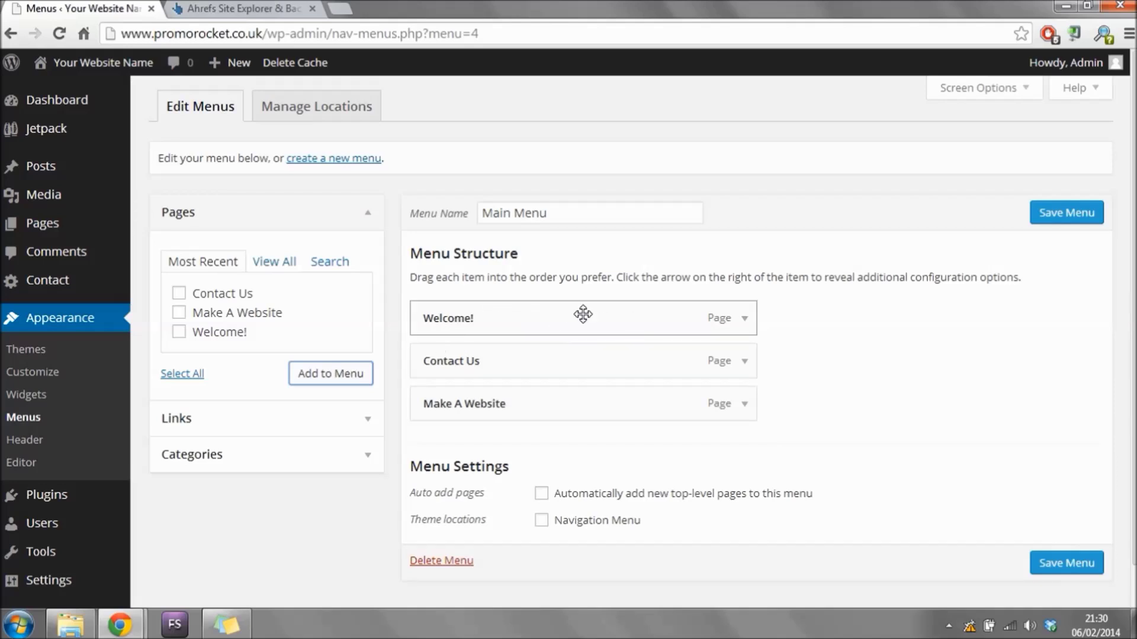
left_click_drag(472, 363, 456, 420)
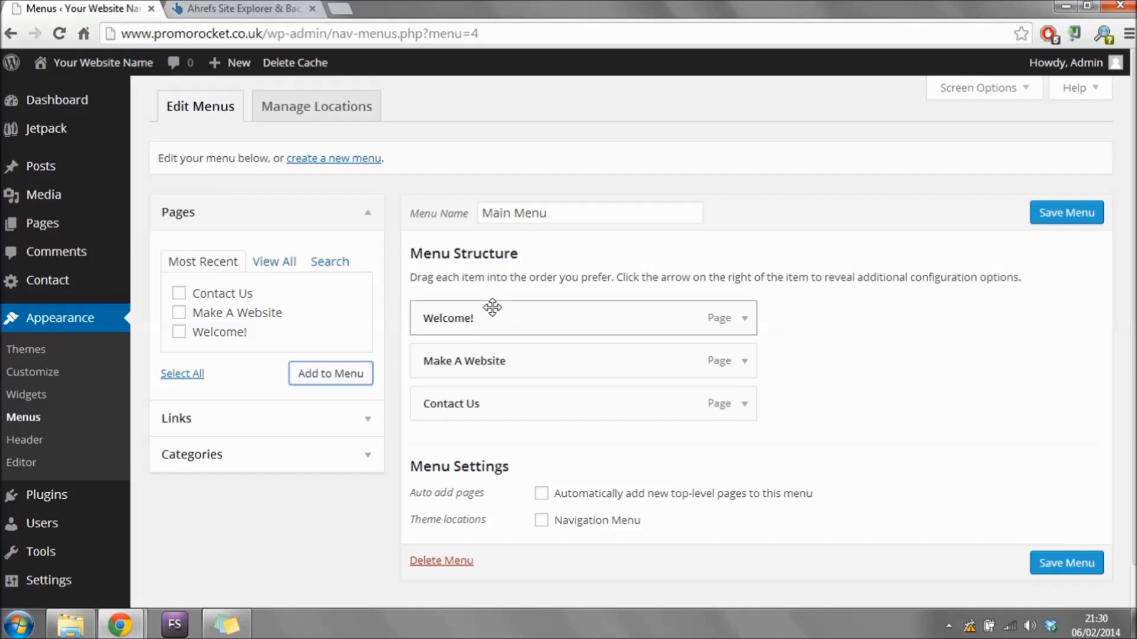
left_click_drag(490, 360, 566, 357)
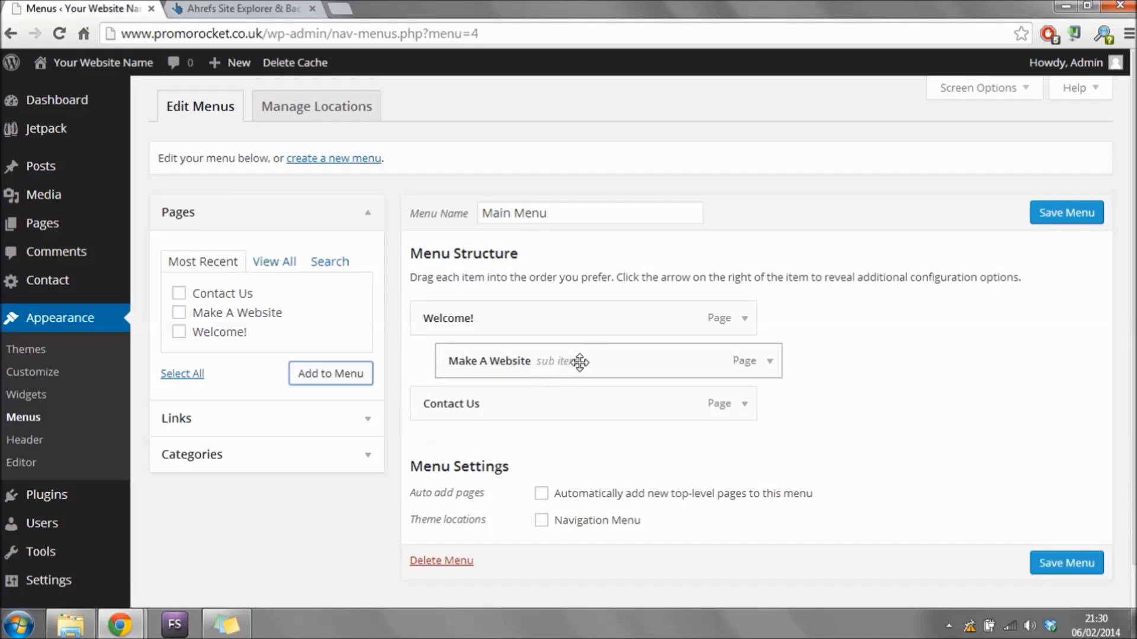
left_click_drag(595, 360, 492, 360)
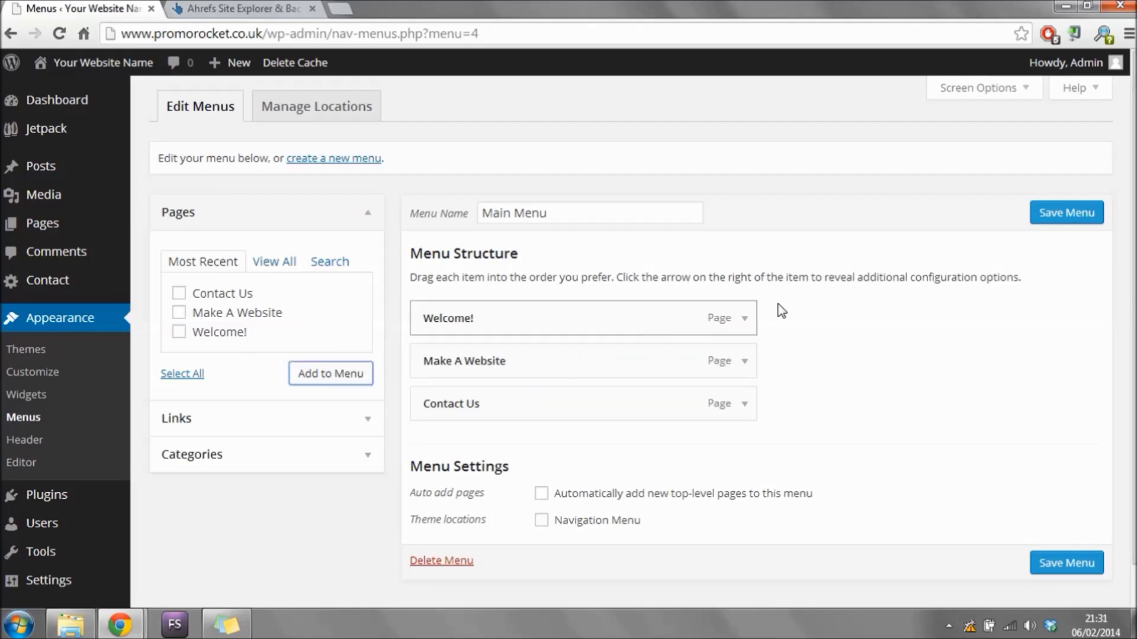
- Assign Main Menu as the Navigation Menu, save it, and visit the live site
scroll(722, 314, "down", 1)
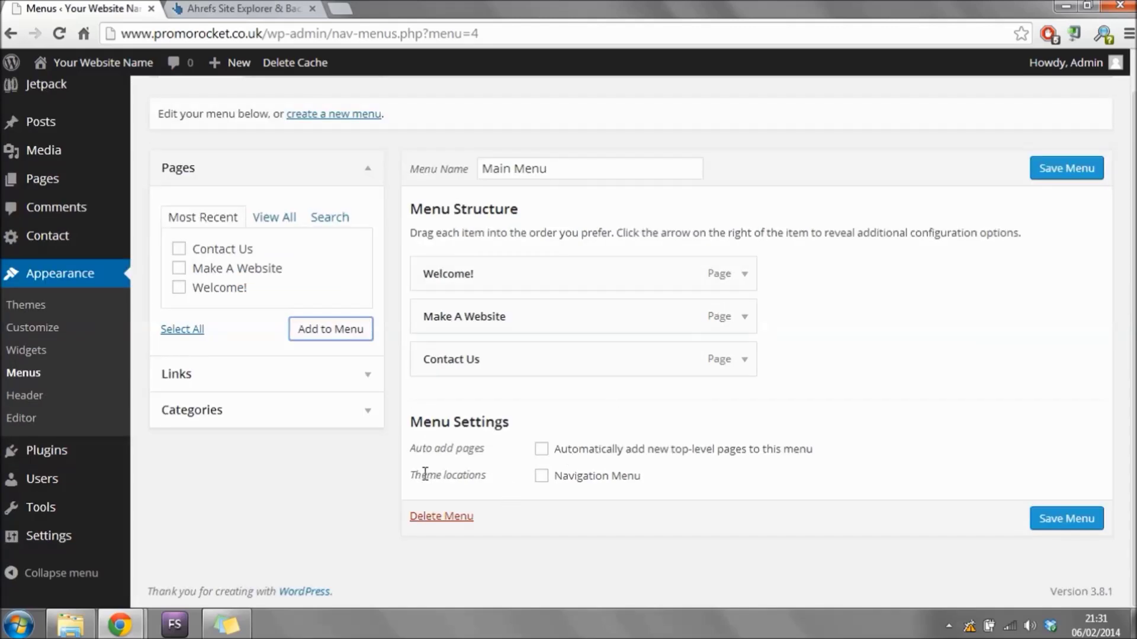
left_click(542, 477)
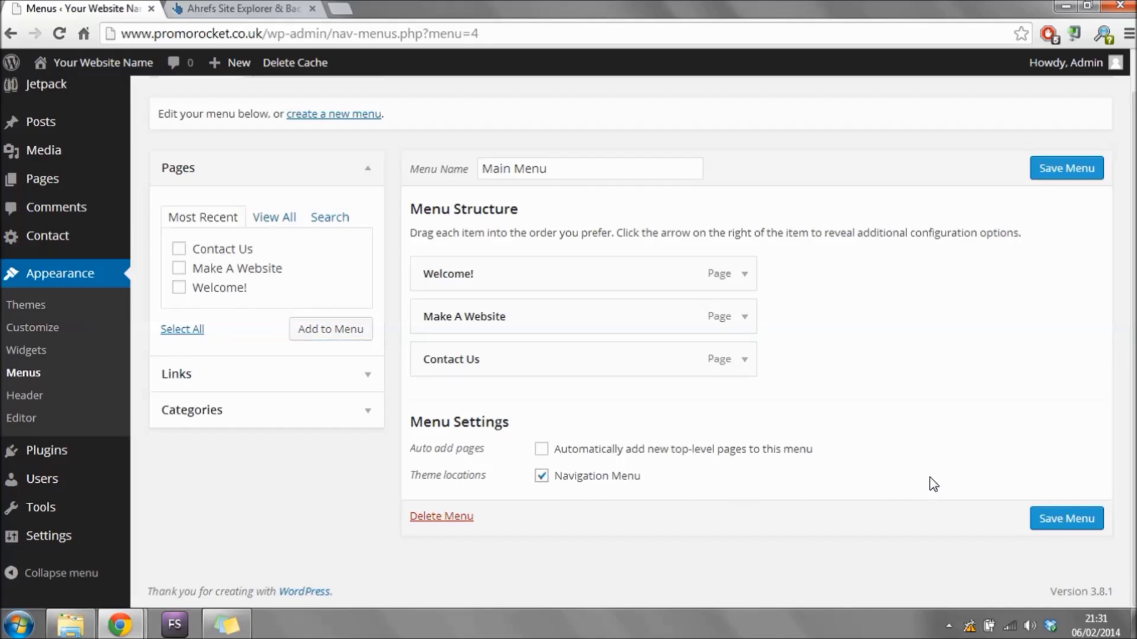
left_click(1069, 520)
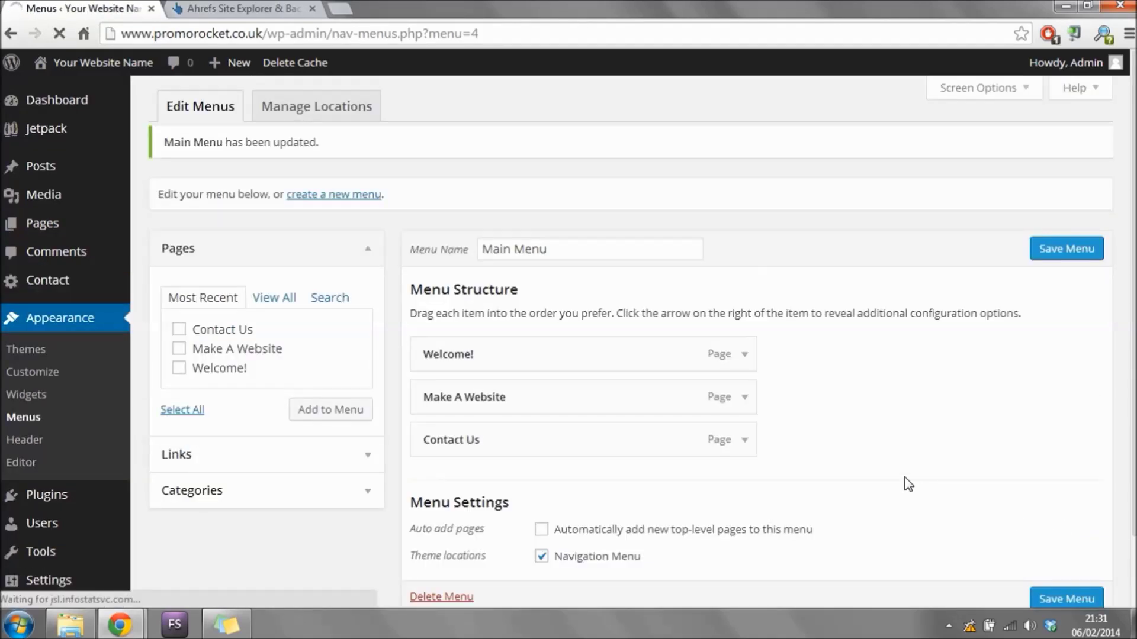
mouse_move(95, 66)
left_click(58, 93)
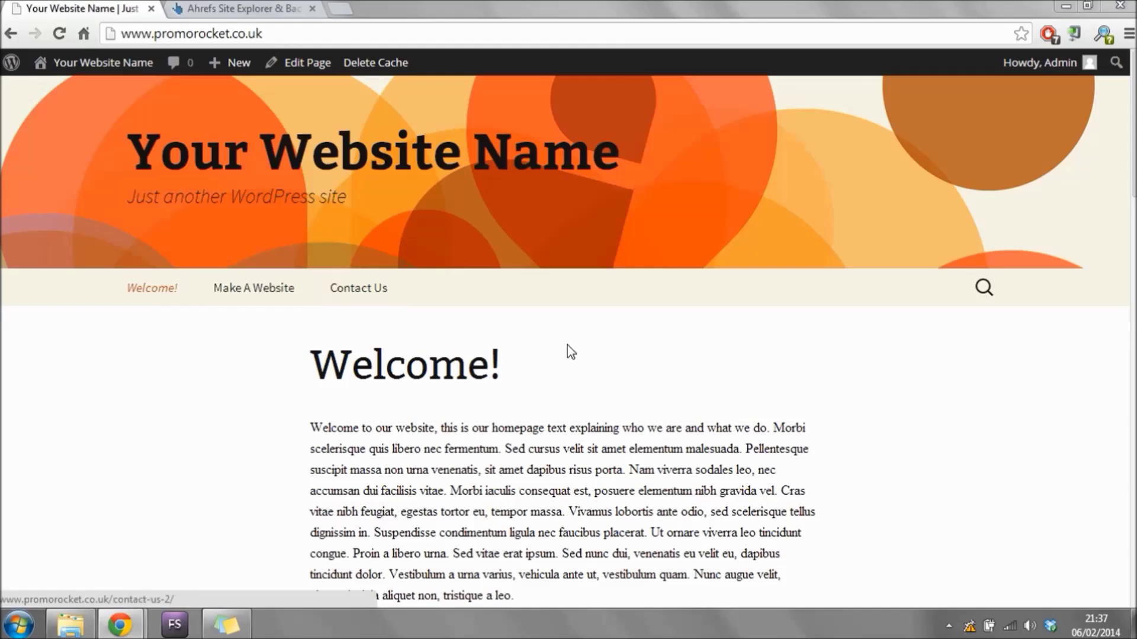
scroll(1132, 148, "down", 2)
scroll(937, 166, "down", 3)
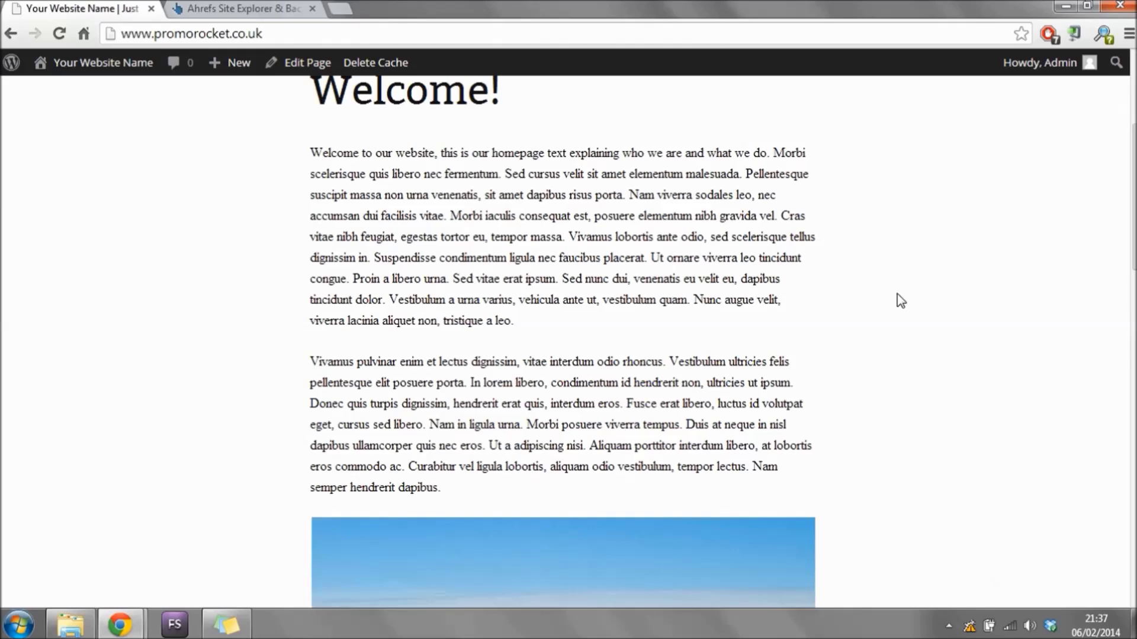
scroll(1132, 177, "down", 2)
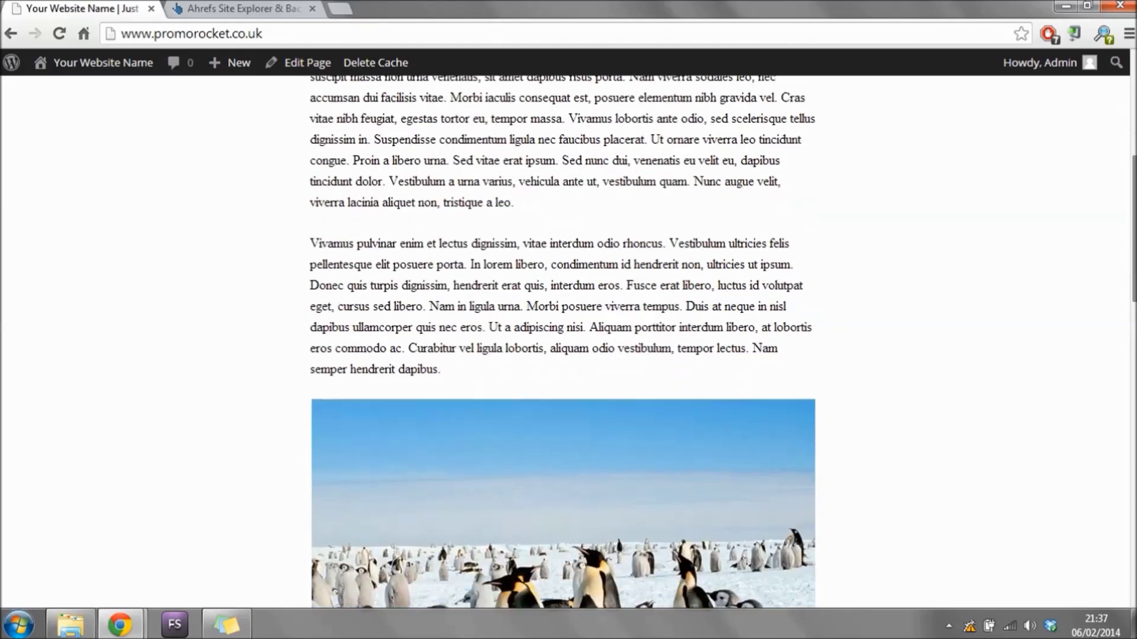
scroll(563, 343, "down", 5)
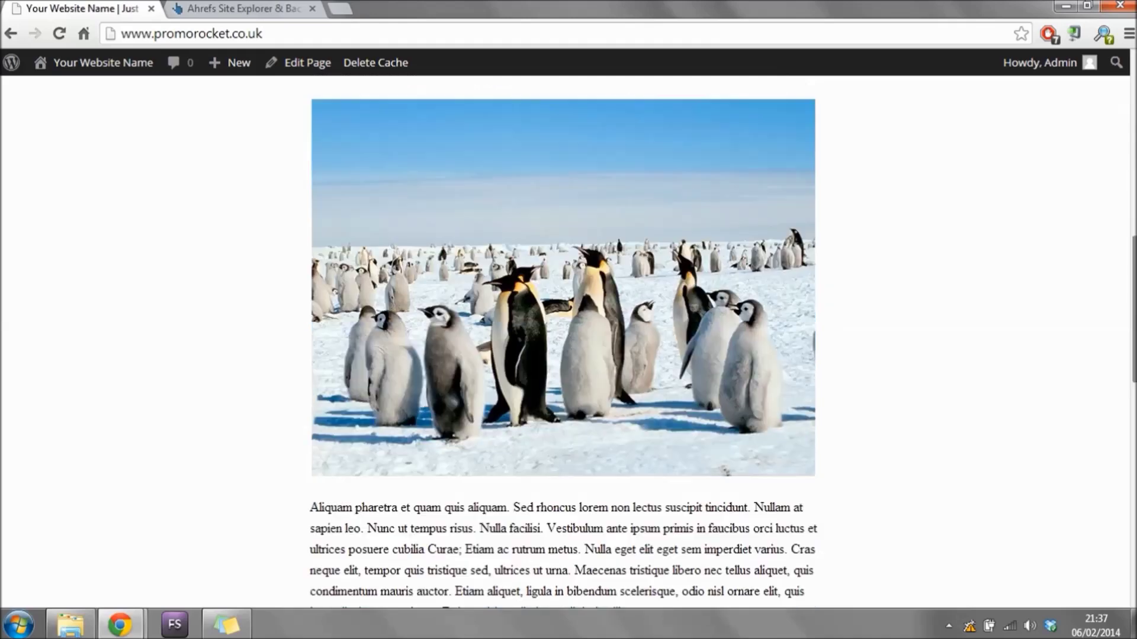
scroll(569, 343, "down", 10)
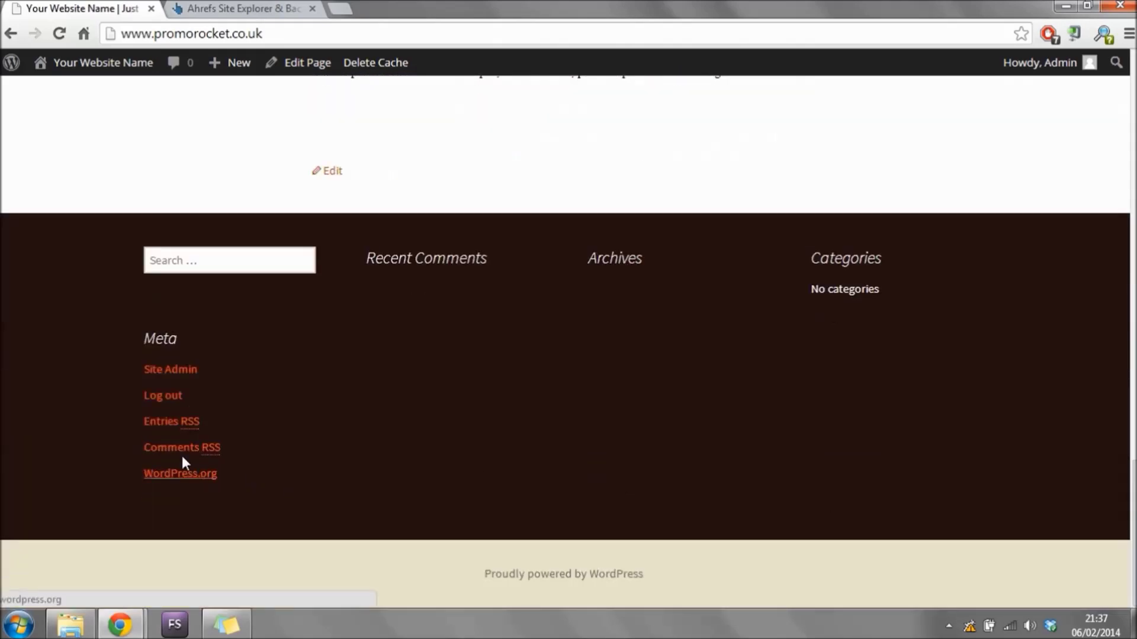
left_click(278, 260)
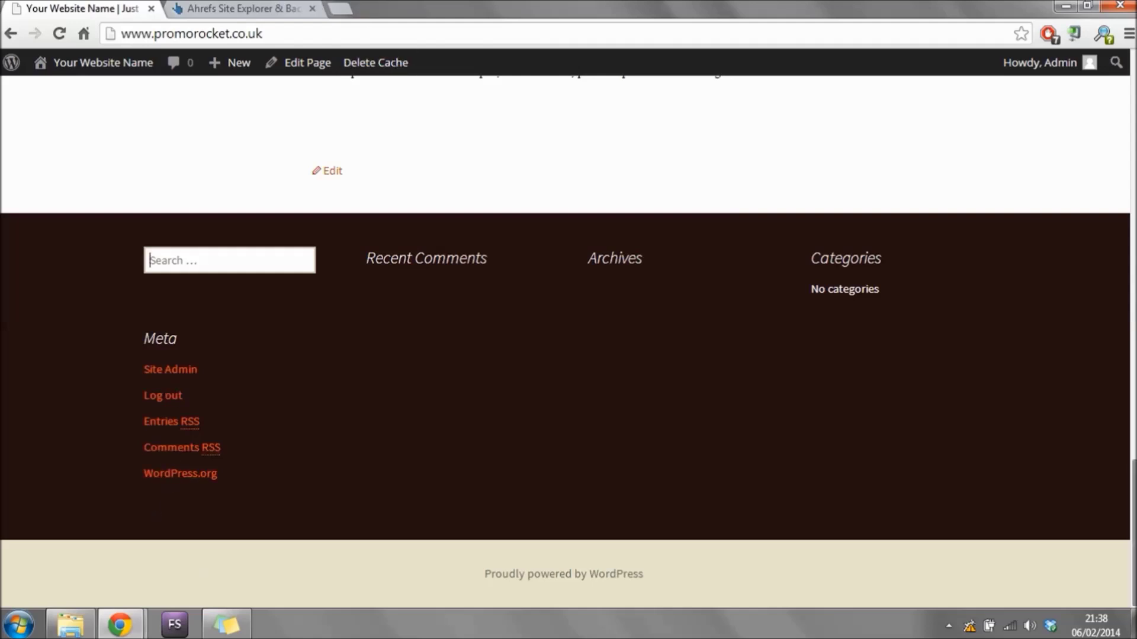
scroll(1133, 474, "up", 20)
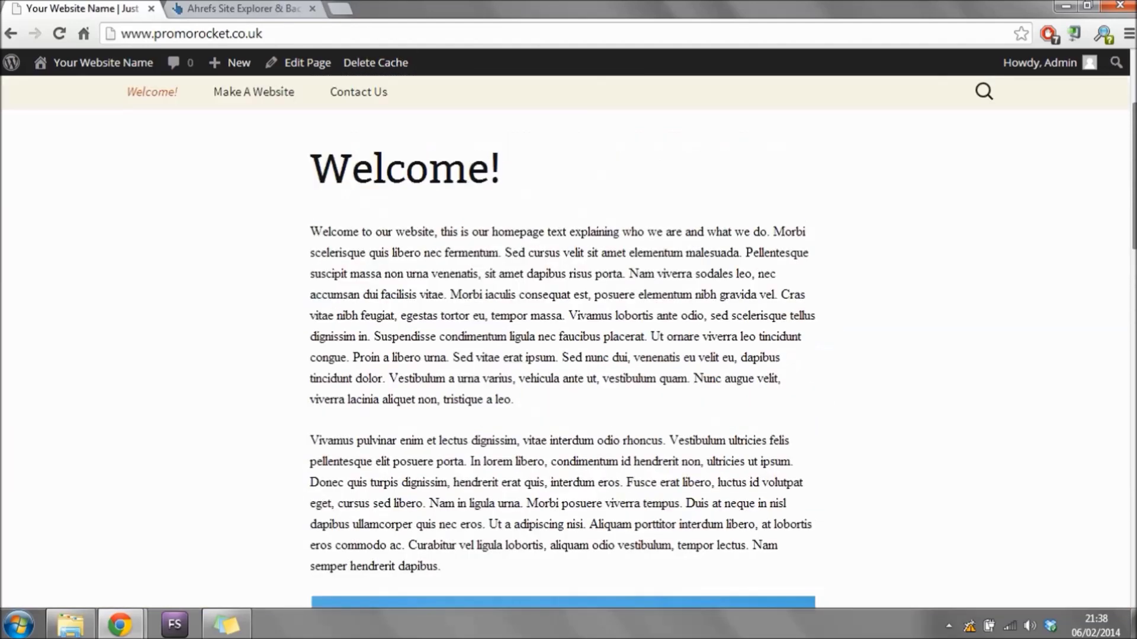
scroll(1125, 266, "up", 3)
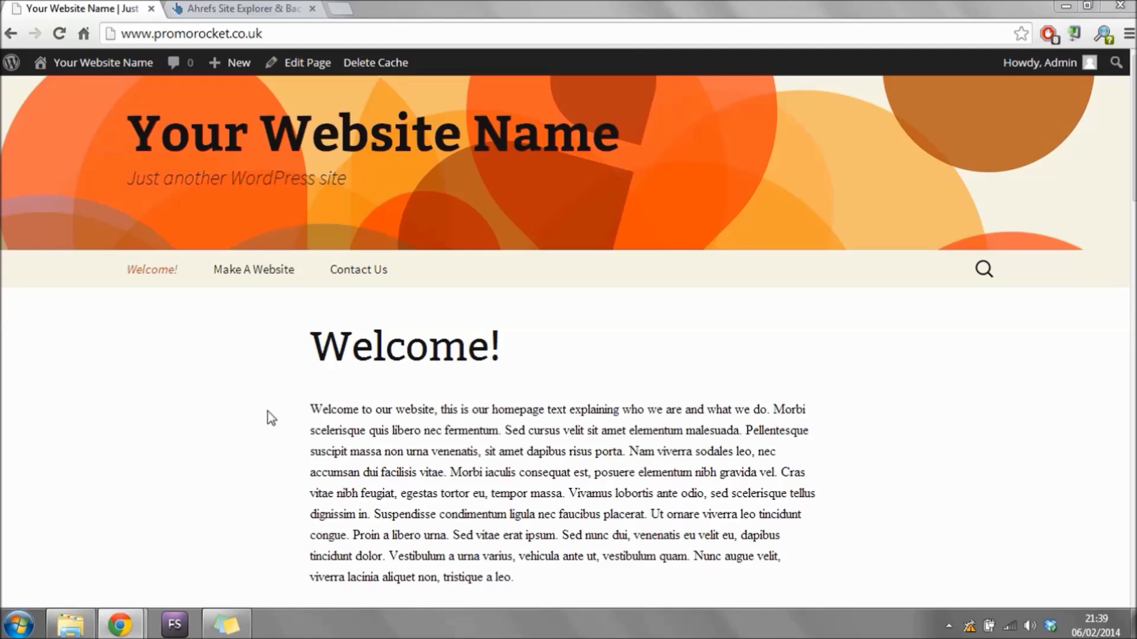
mouse_move(122, 63)
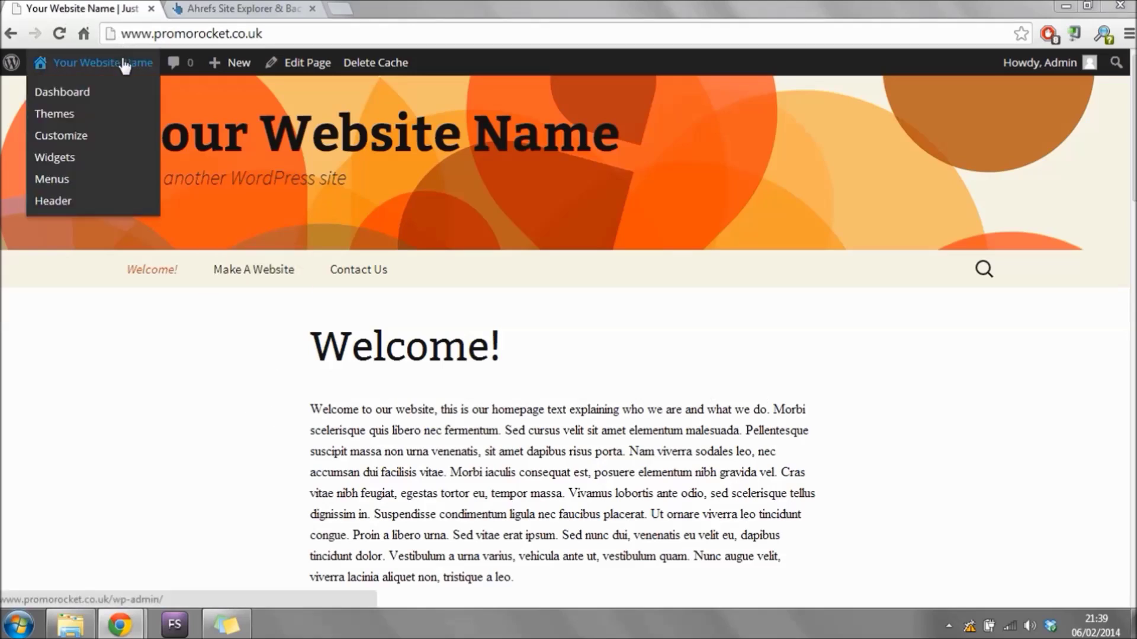
- Go from the admin Dashboard to the Appearance > Widgets page
left_click(90, 96)
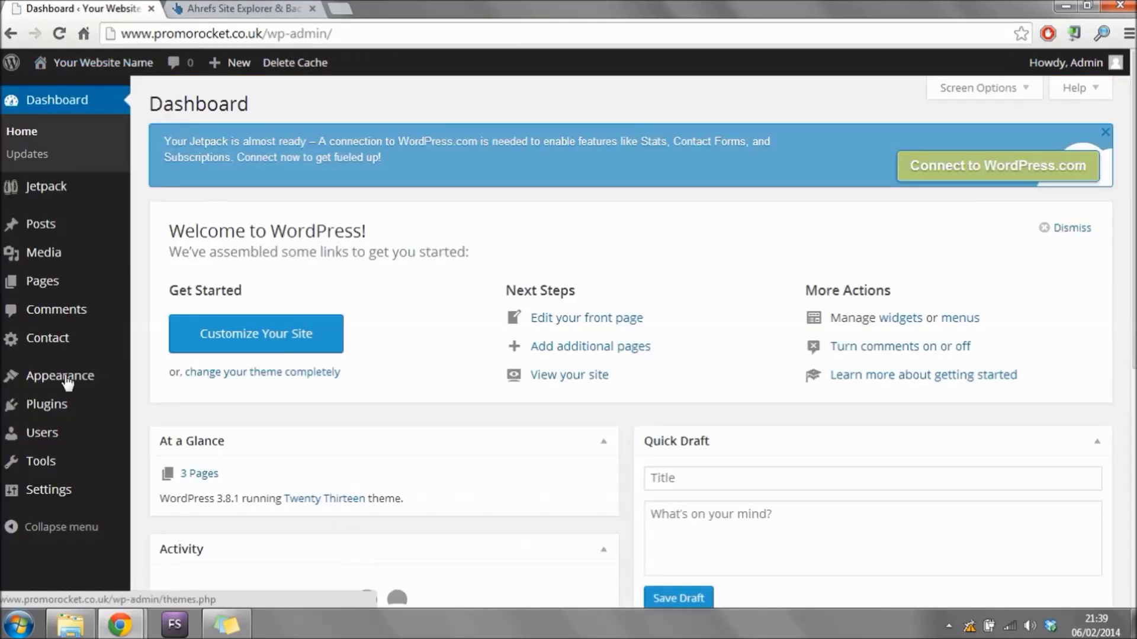
left_click(69, 378)
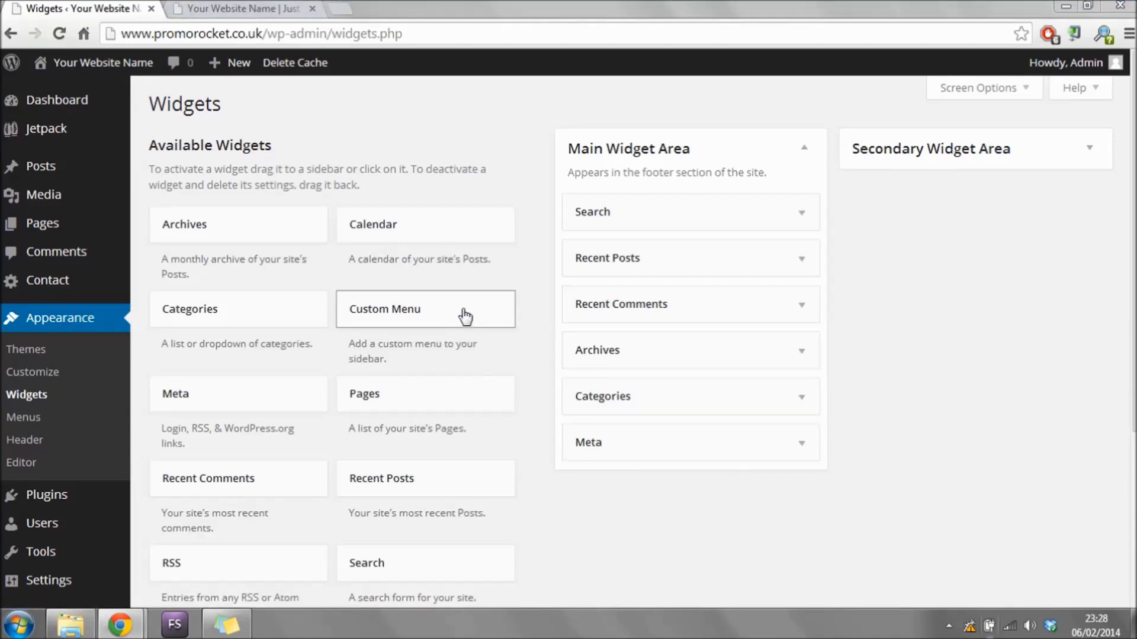
- Check the live site's footer widgets and search box, then return to the Widgets page
scroll(1132, 418, "down", 2)
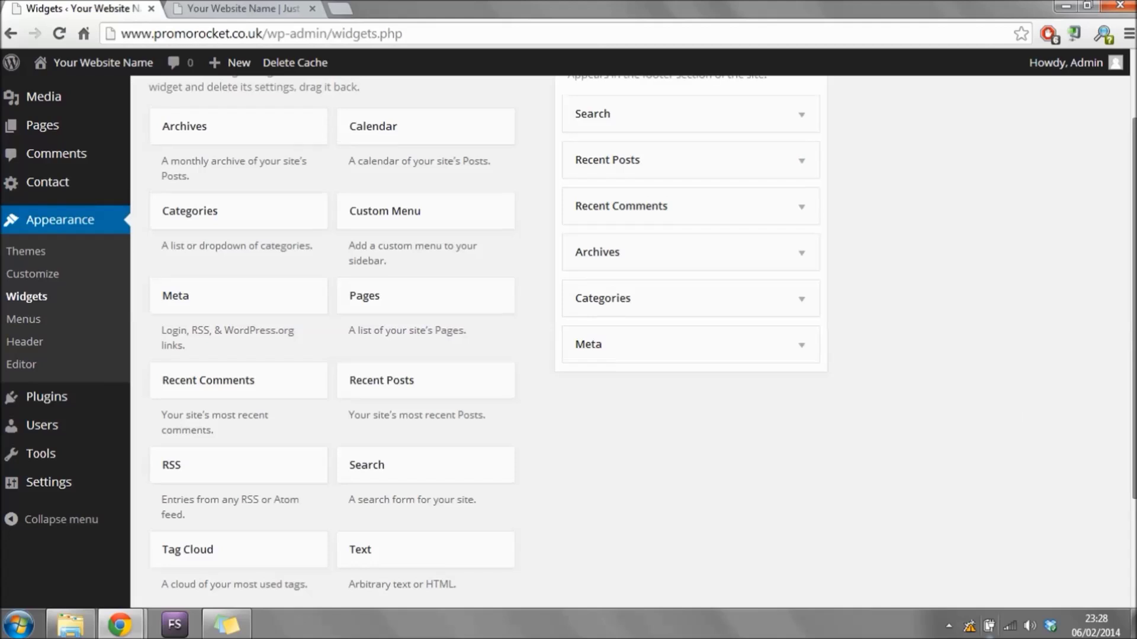
scroll(1133, 415, "up", 2)
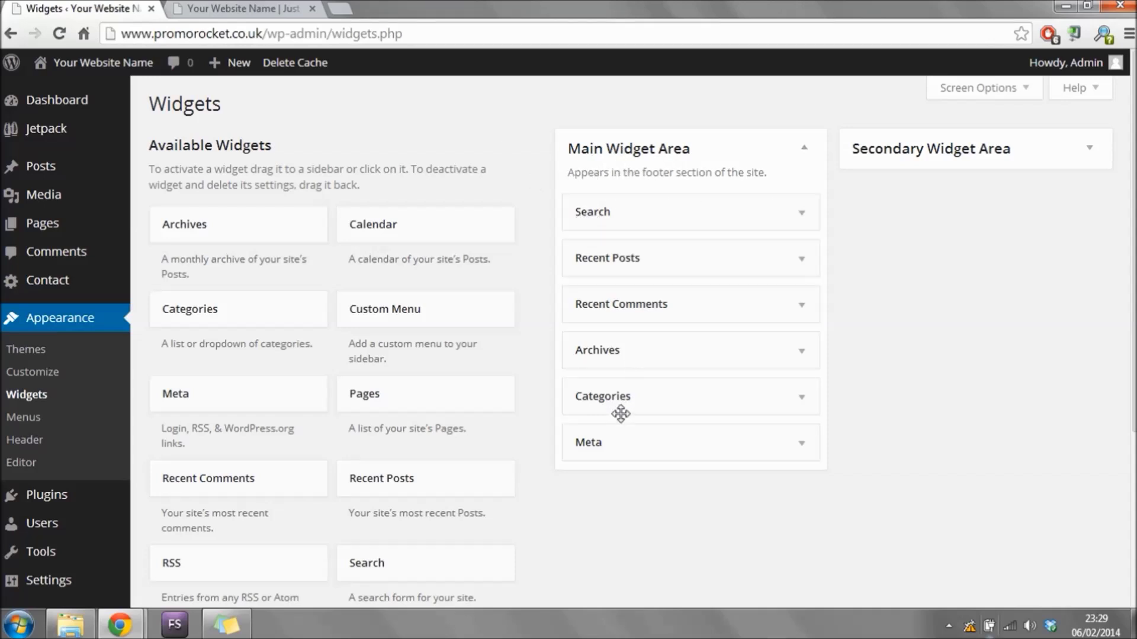
left_click(245, 8)
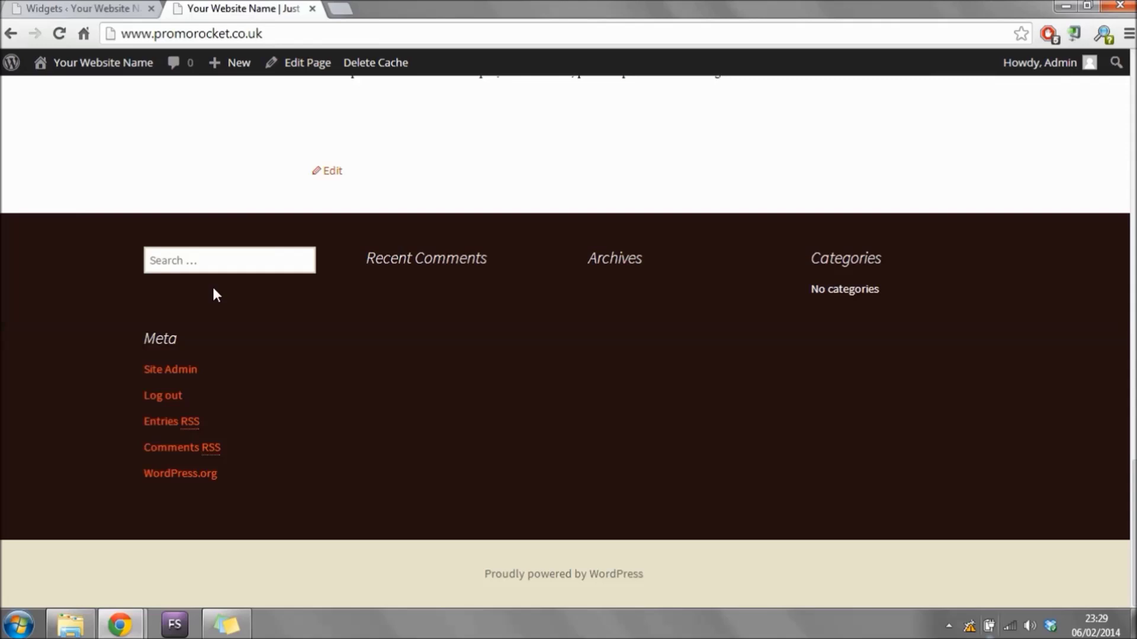
middle_click(757, 453)
scroll(756, 453, "up", 15)
scroll(757, 453, "down", 15)
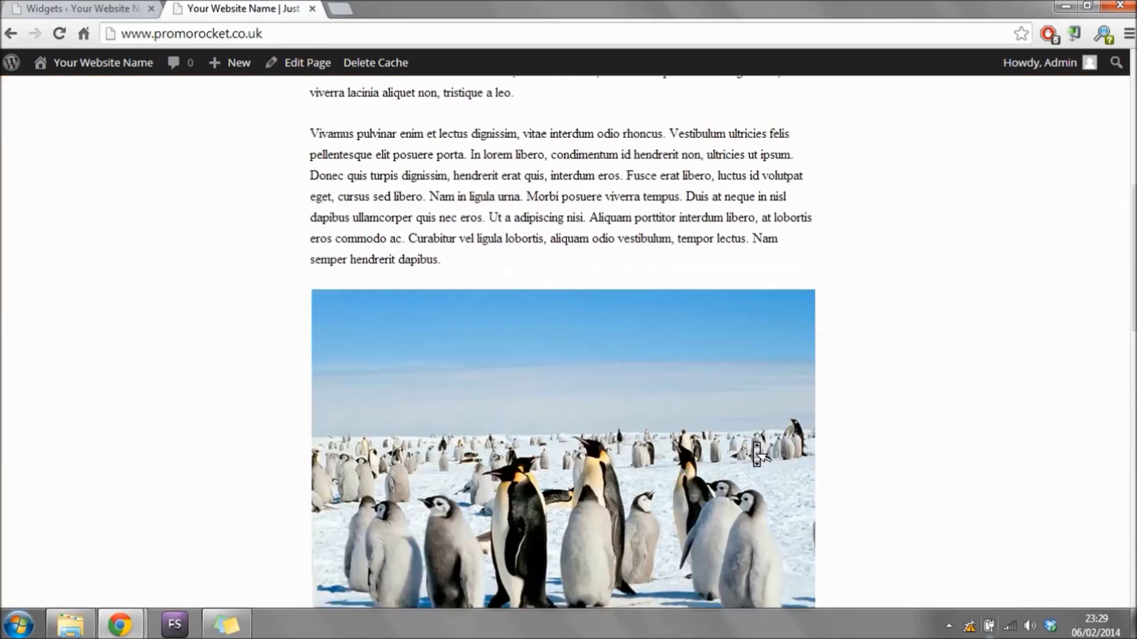
left_click(231, 263)
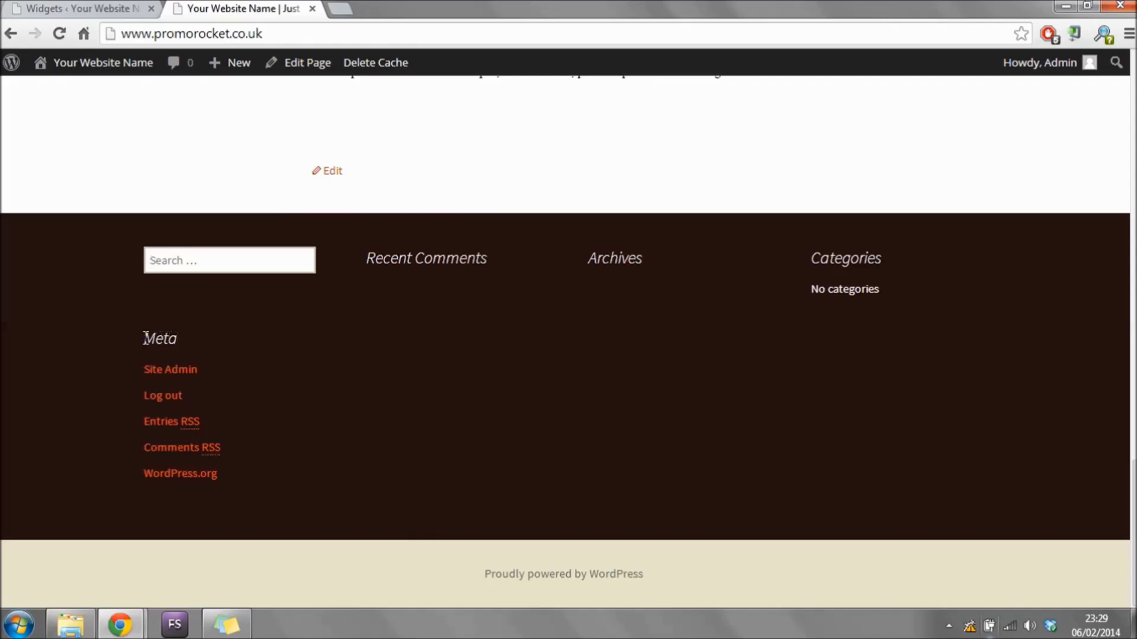
left_click(65, 8)
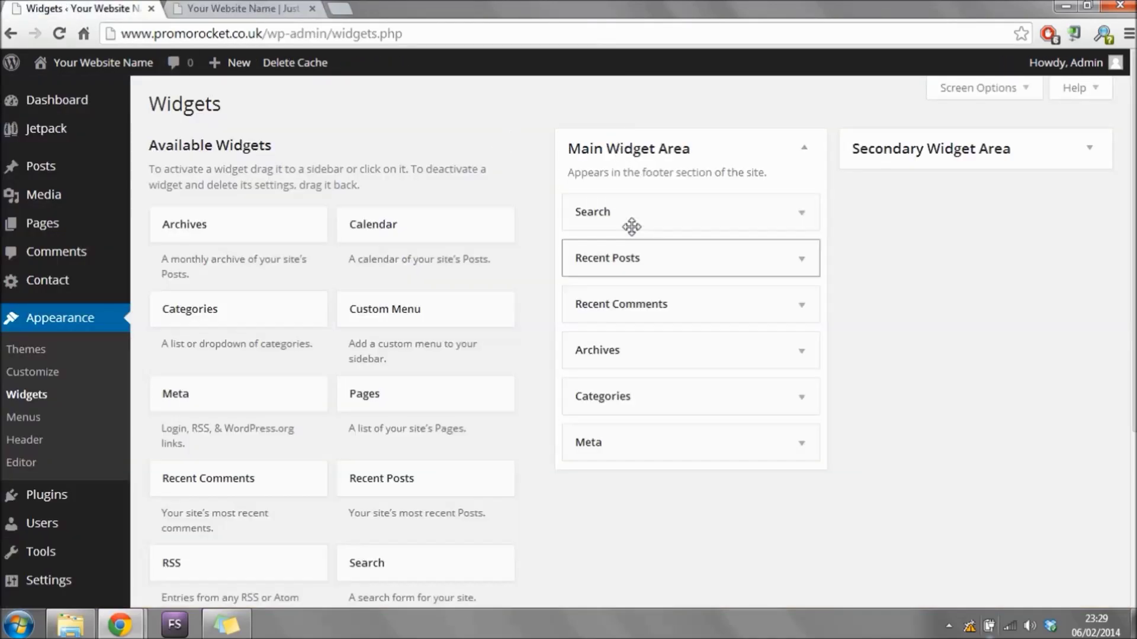
- Move the Search widget from Main Widget Area to Available Widgets, then view the live site
left_click(647, 214)
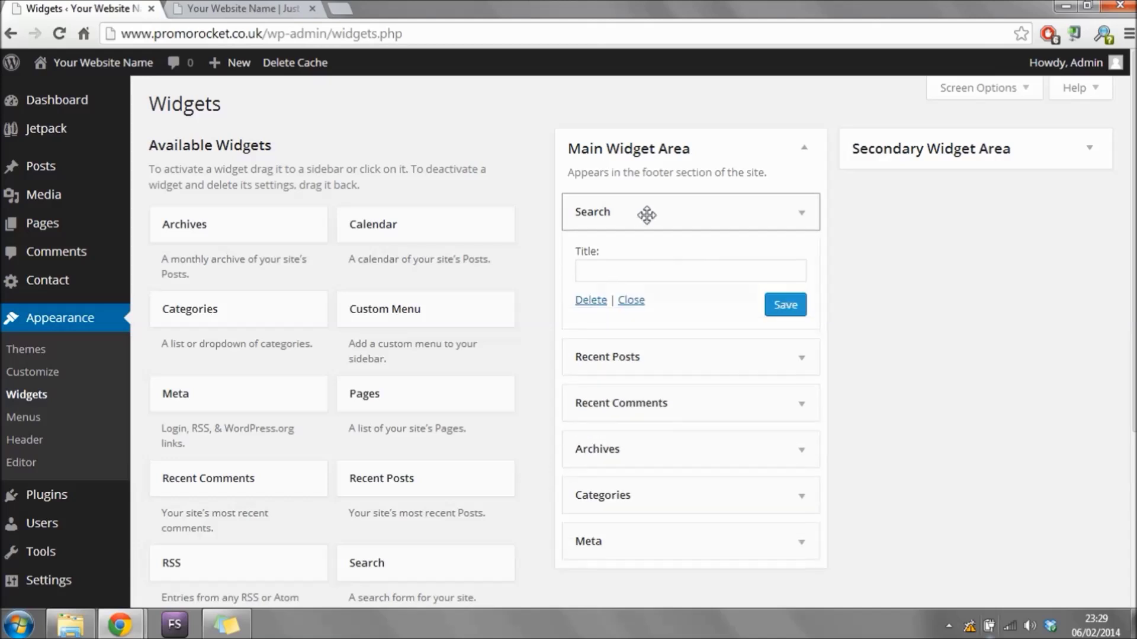
left_click(647, 214)
left_click(613, 449)
left_click(614, 450)
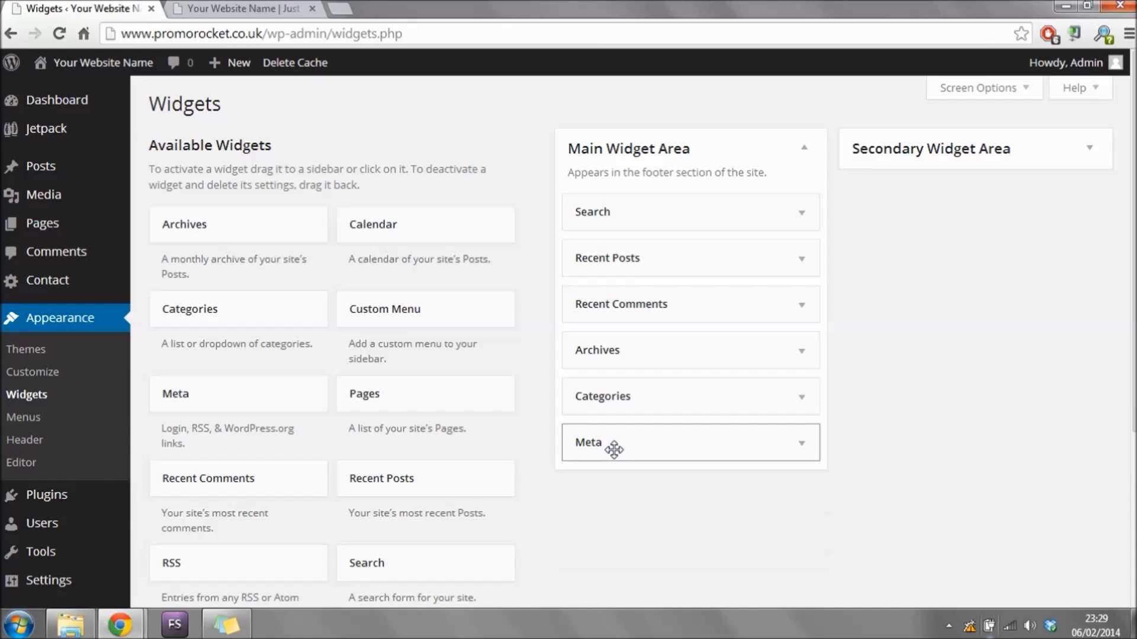
left_click(668, 211)
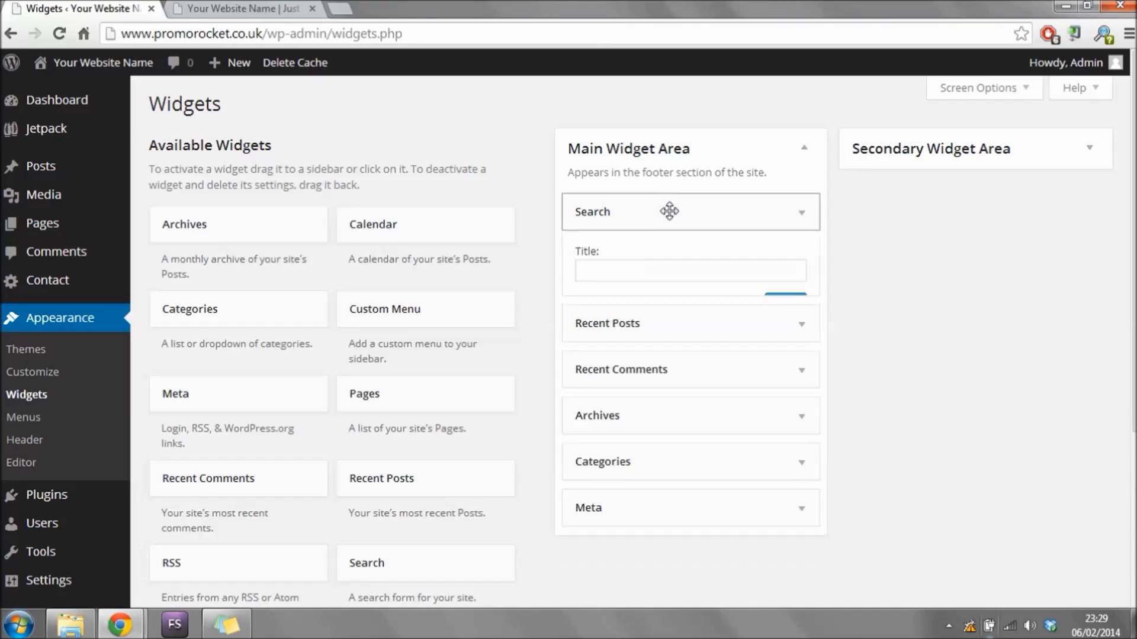
left_click(652, 213)
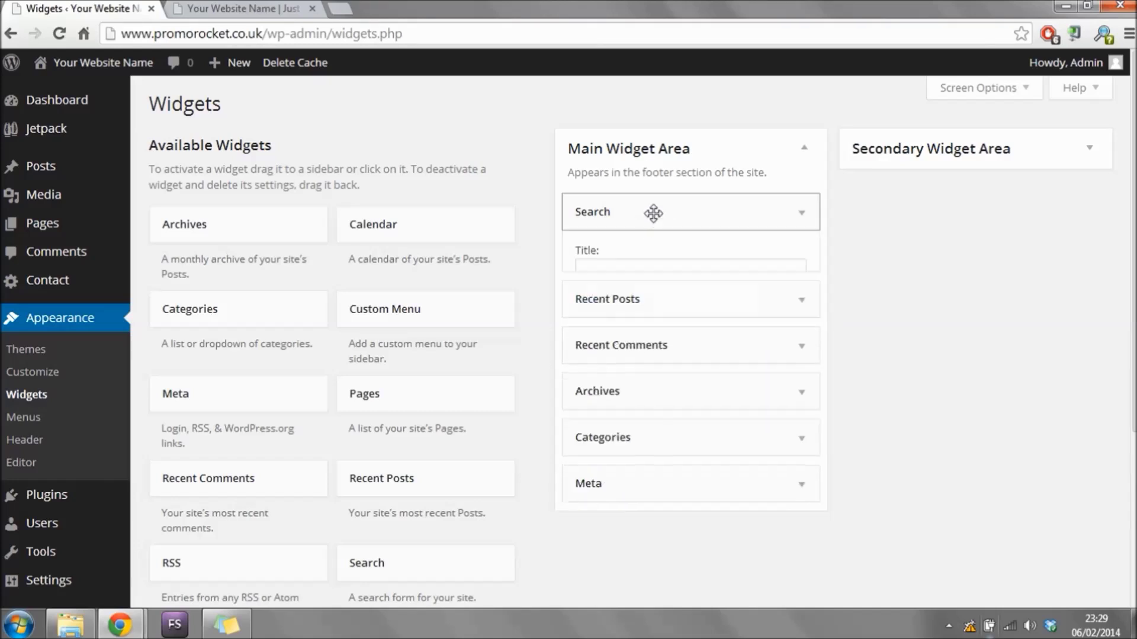
left_click_drag(673, 213, 664, 270)
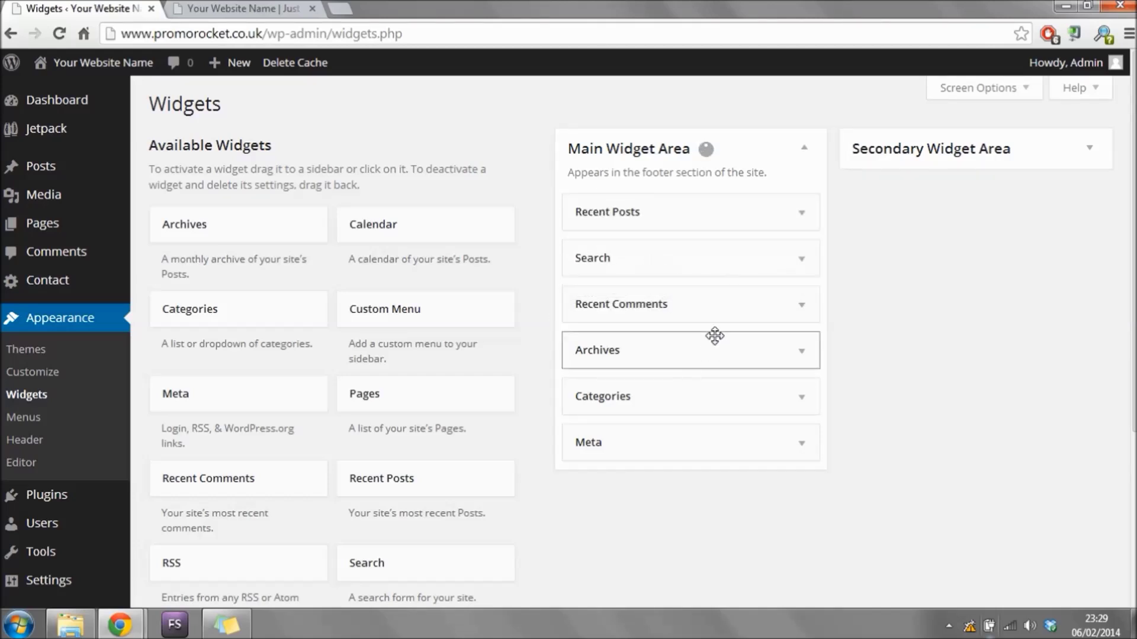
left_click_drag(717, 270, 324, 324)
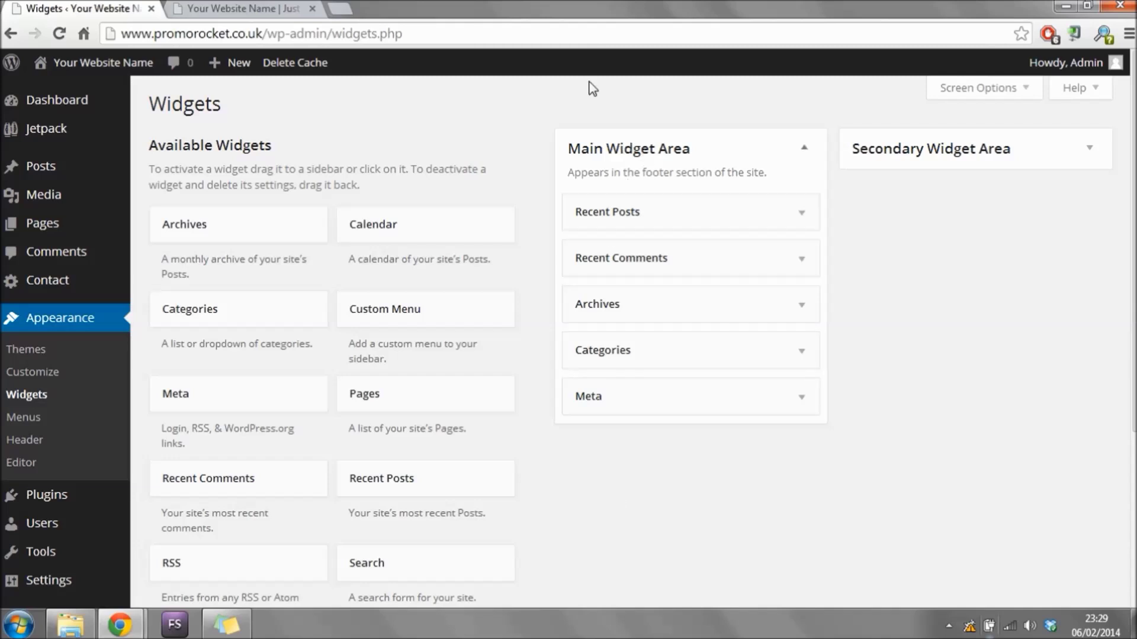
left_click(261, 7)
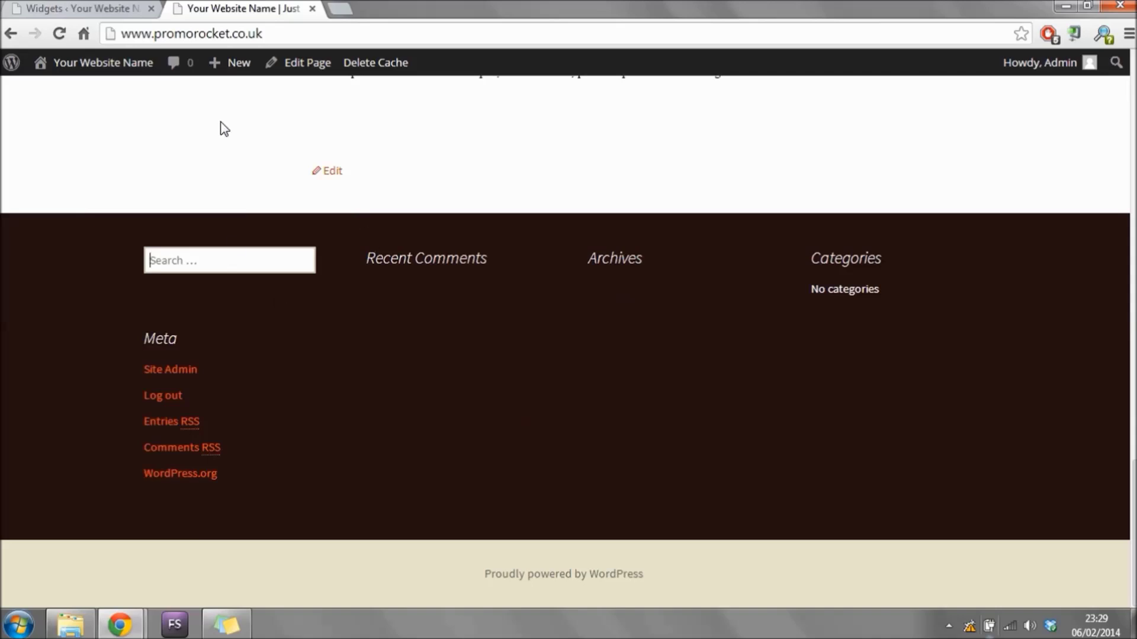
- Remove Recent Posts, Recent Comments, Archives, Categories and Meta from the Main Widget Area
left_click(78, 8)
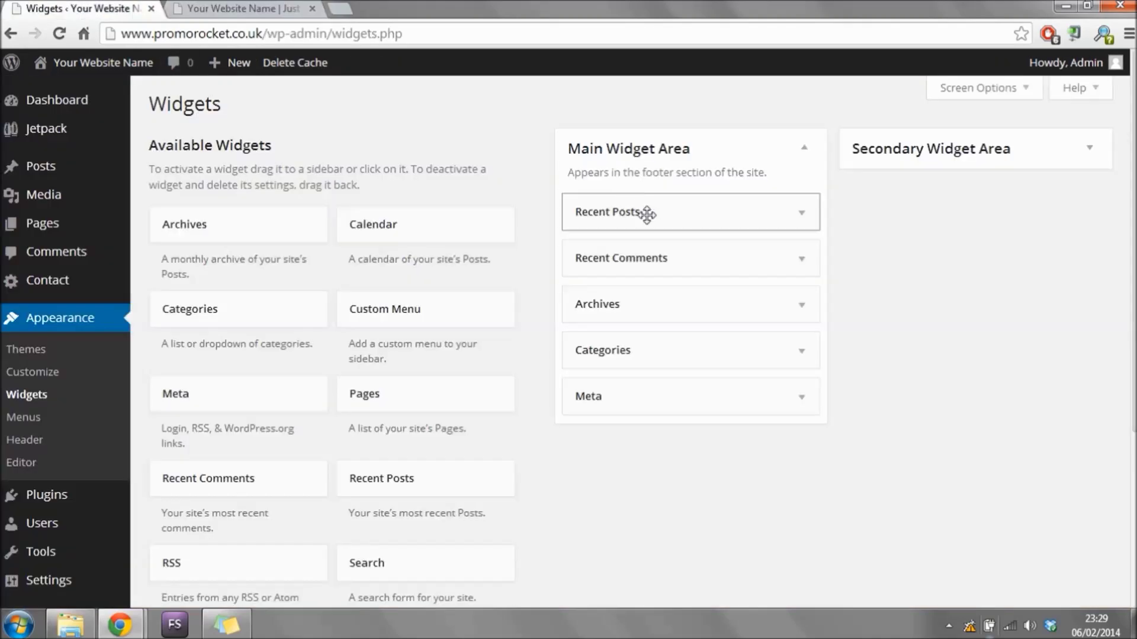
left_click_drag(602, 224, 361, 278)
left_click_drag(655, 211, 311, 275)
left_click_drag(615, 209, 374, 256)
left_click_drag(582, 219, 250, 287)
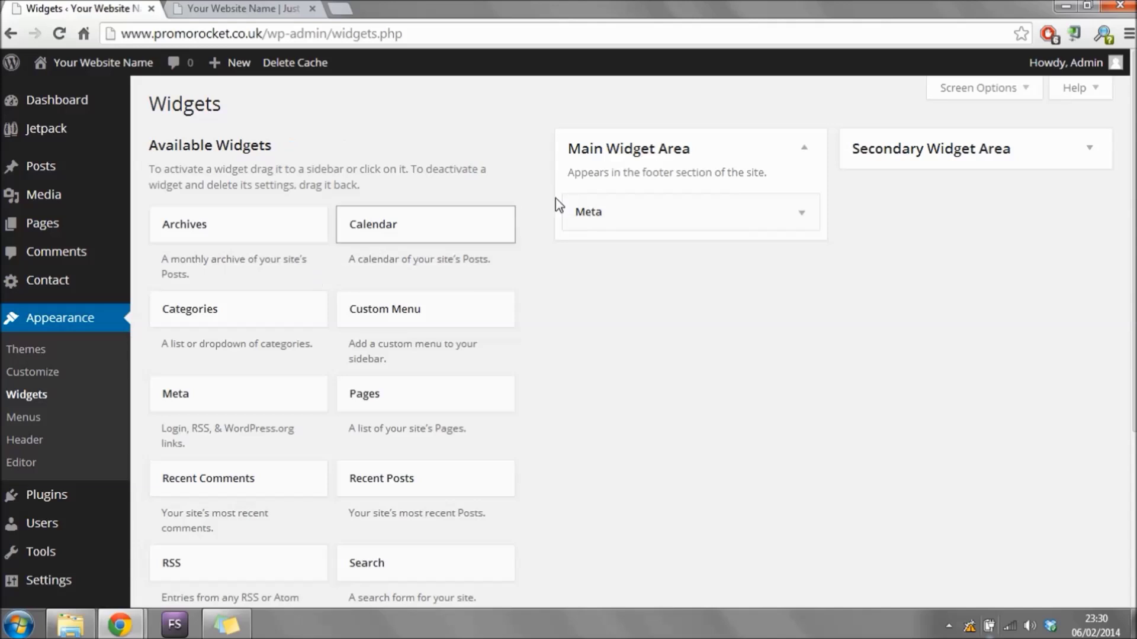
left_click_drag(594, 211, 242, 336)
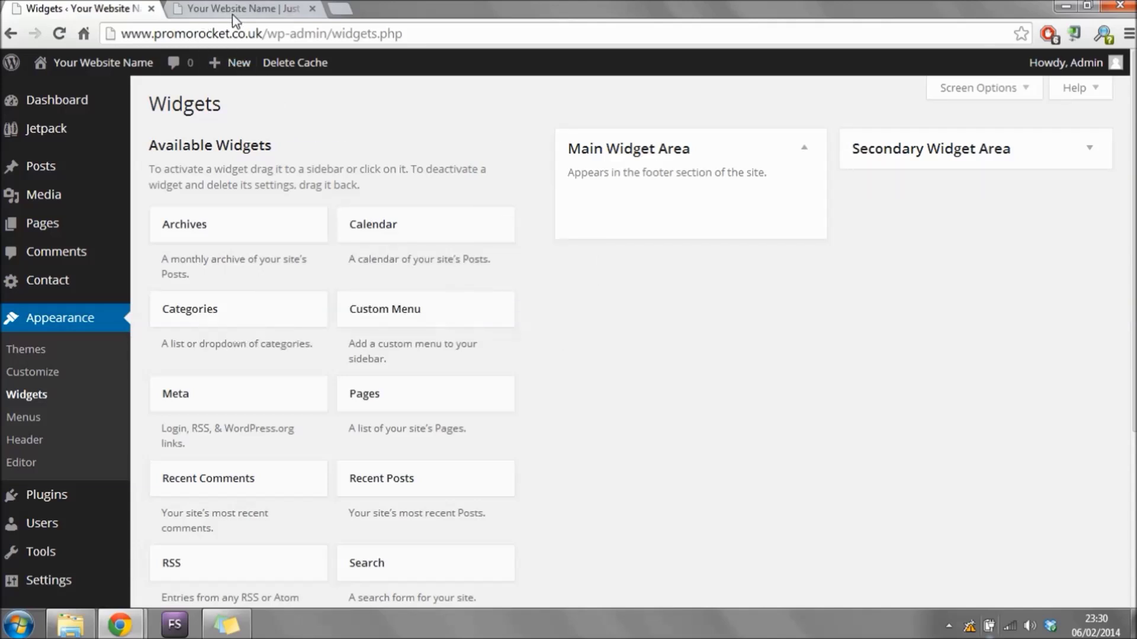
- Reload the live site to check the emptied footer, then return to the Widgets page
left_click(235, 13)
left_click(61, 37)
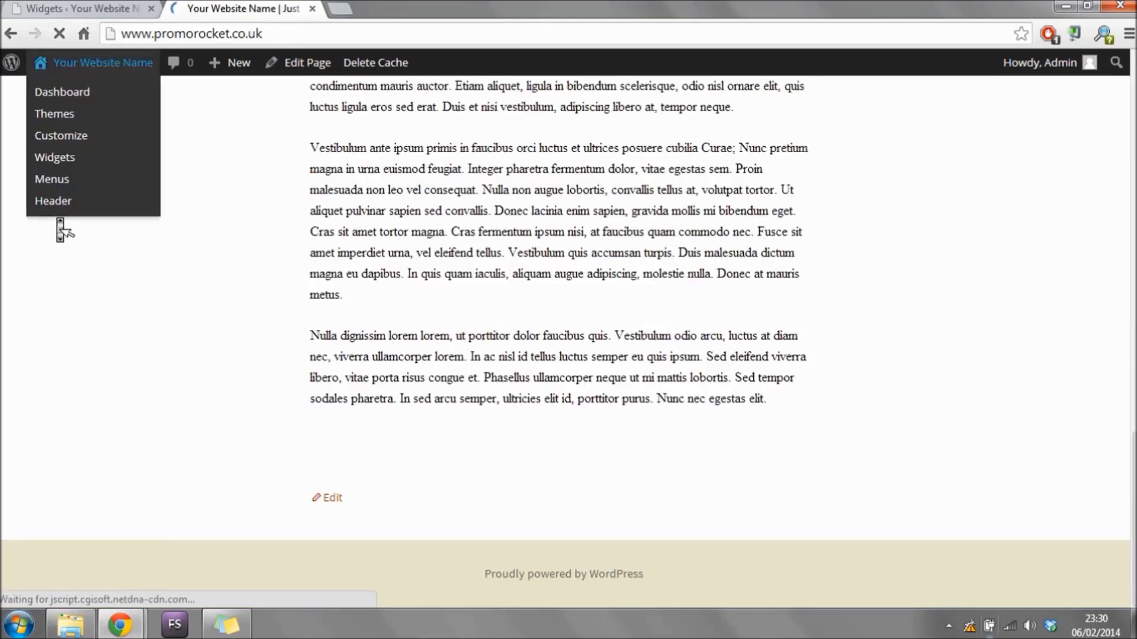
scroll(61, 233, "up", 2)
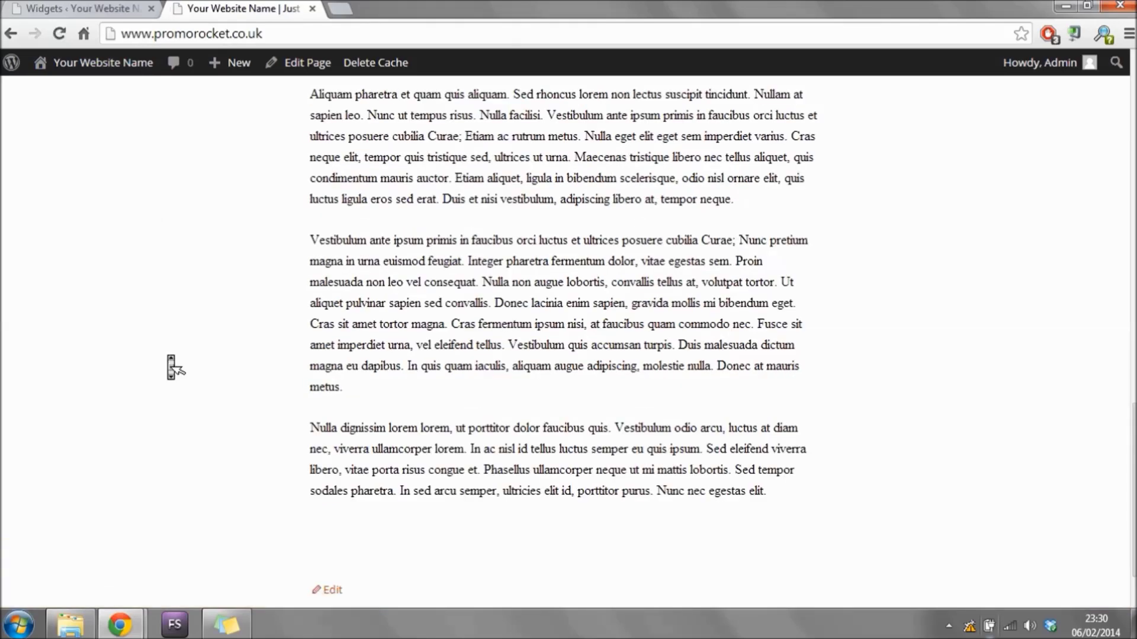
scroll(171, 367, "up", 1)
scroll(172, 367, "down", 3)
left_click(88, 8)
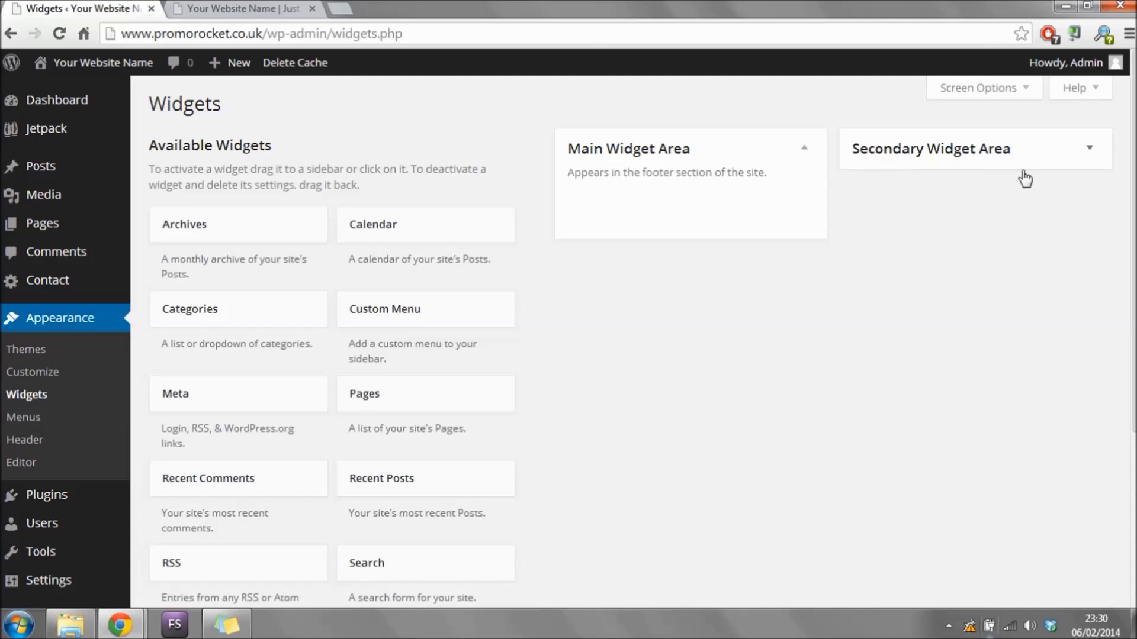
- Add a Search widget titled 'Search Our Site?' to the Secondary Widget Area and view the homepage
left_click(971, 165)
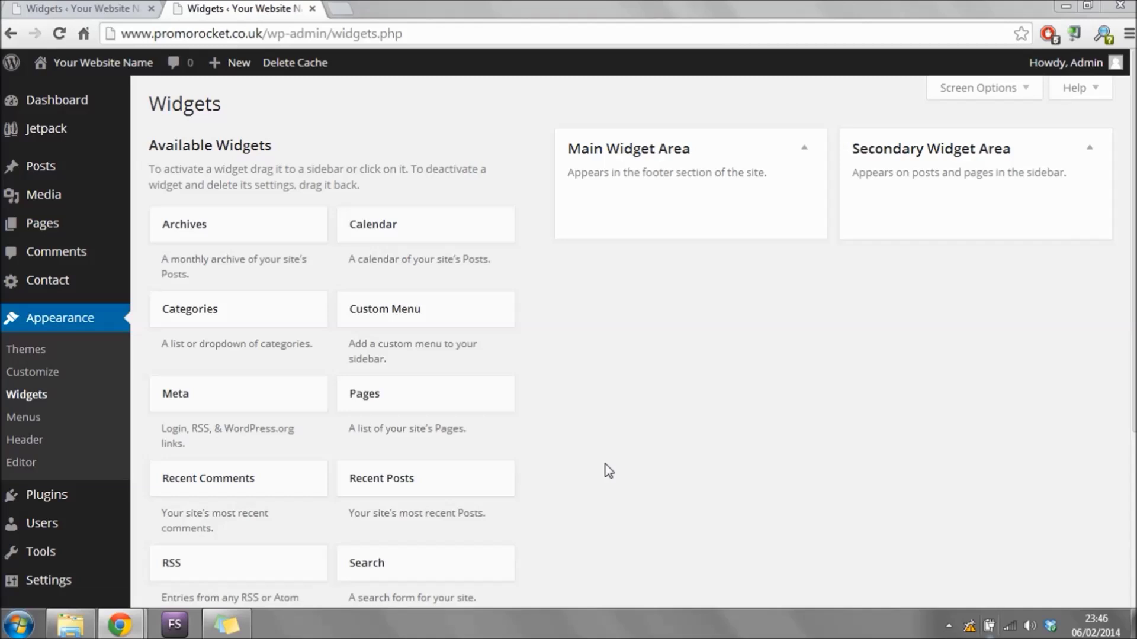
left_click_drag(472, 569, 974, 190)
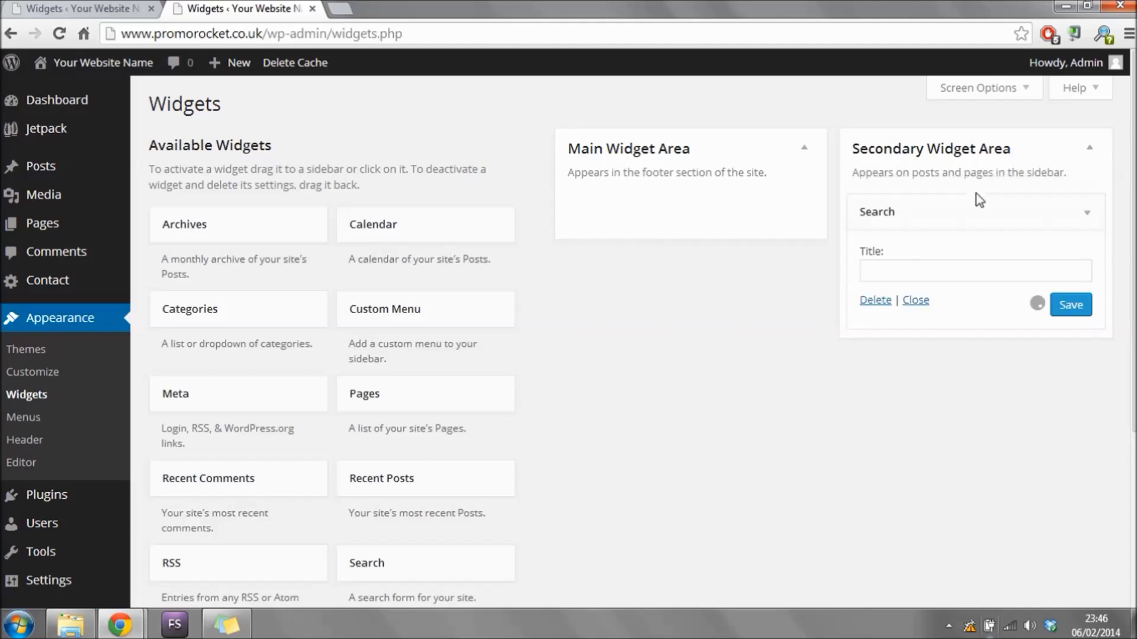
left_click(962, 271)
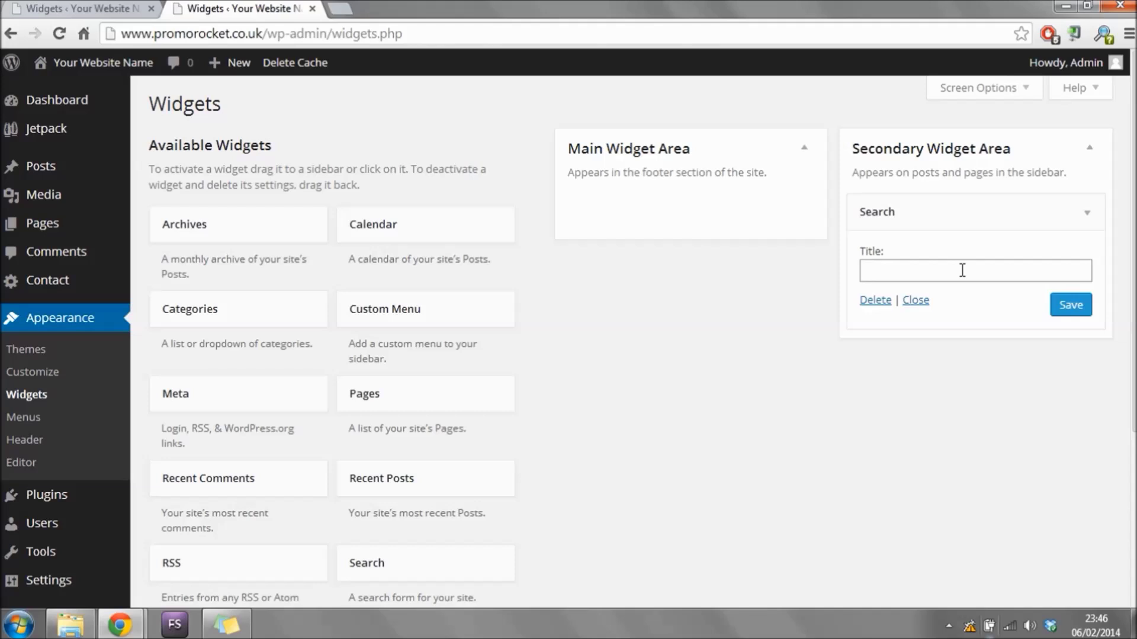
type("Search Our Site?")
left_click(1066, 316)
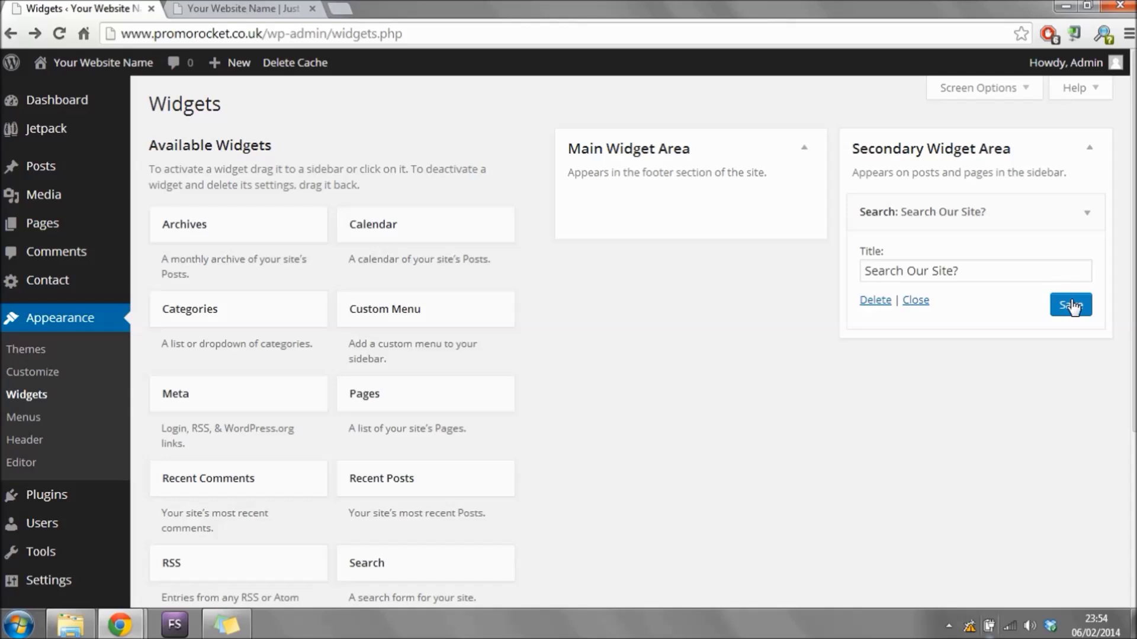
key("ctrl+Tab")
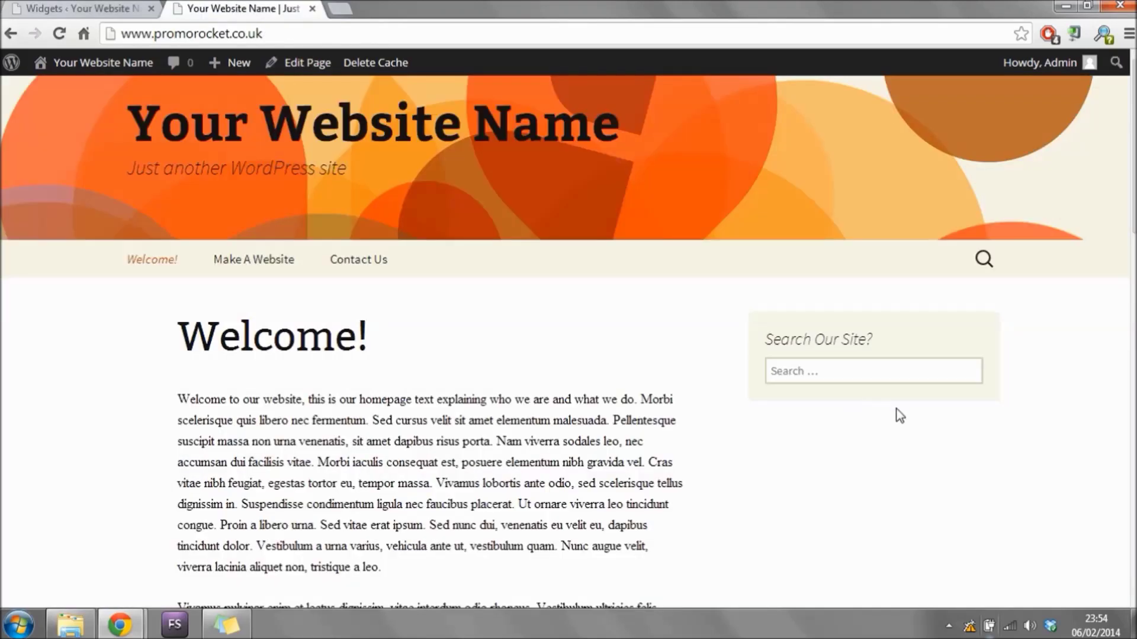
- Try the homepage sidebar search box, then go back to the Widgets page
left_click(816, 368)
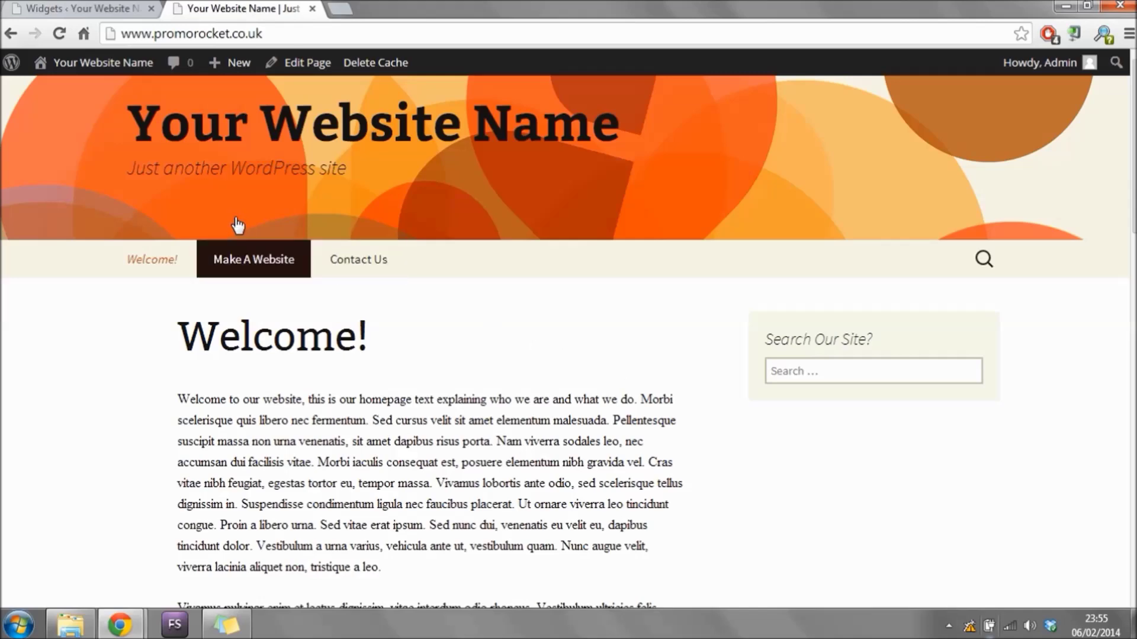
left_click(94, 8)
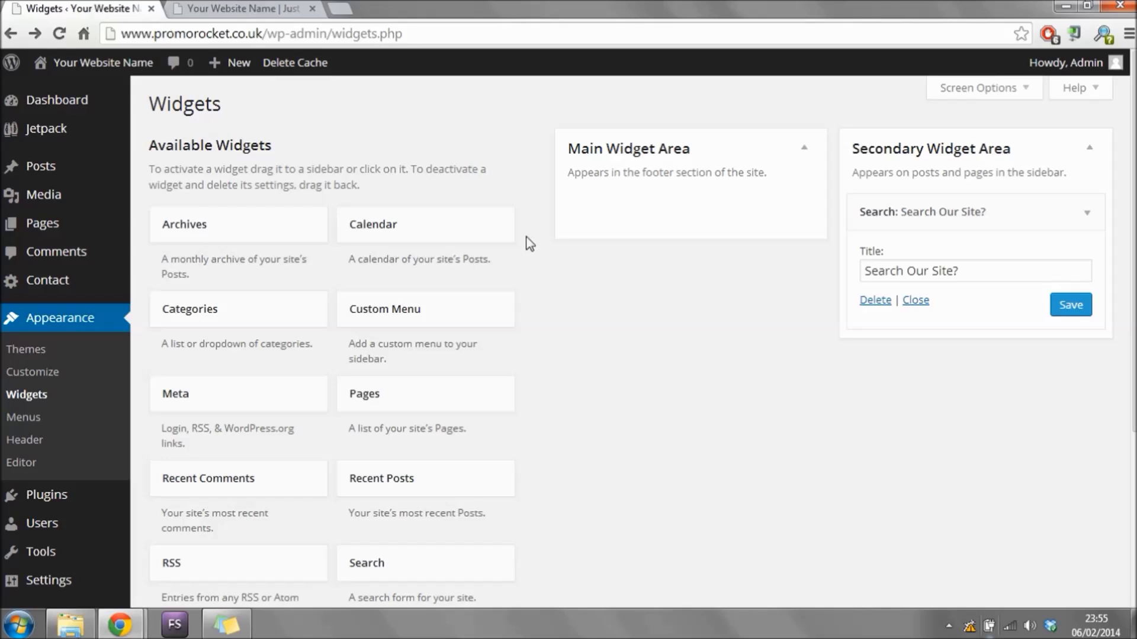
- Place a Text widget in the Secondary Widget Area below the collapsed Search widget
left_click(916, 219)
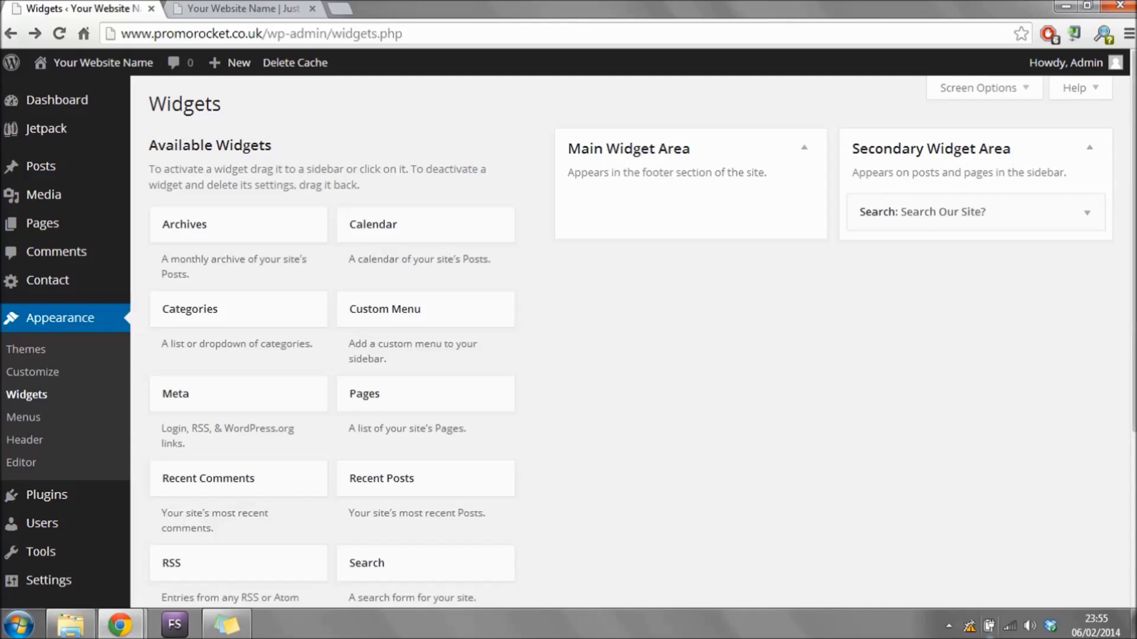
scroll(1134, 178, "down", 2)
scroll(619, 370, "down", 3)
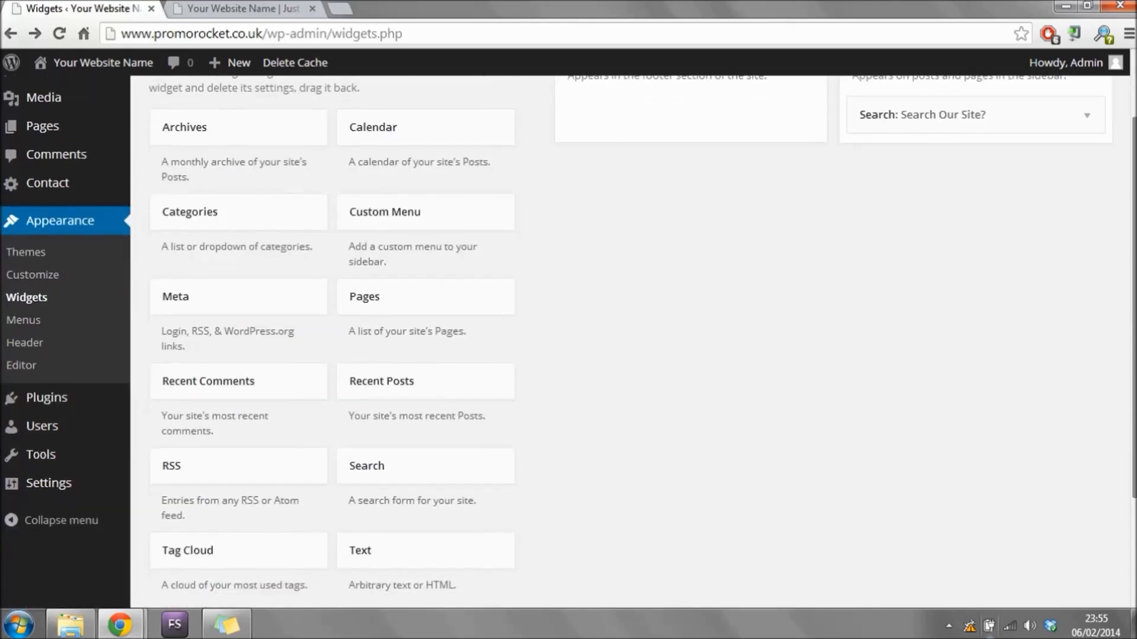
left_click_drag(454, 561, 961, 236)
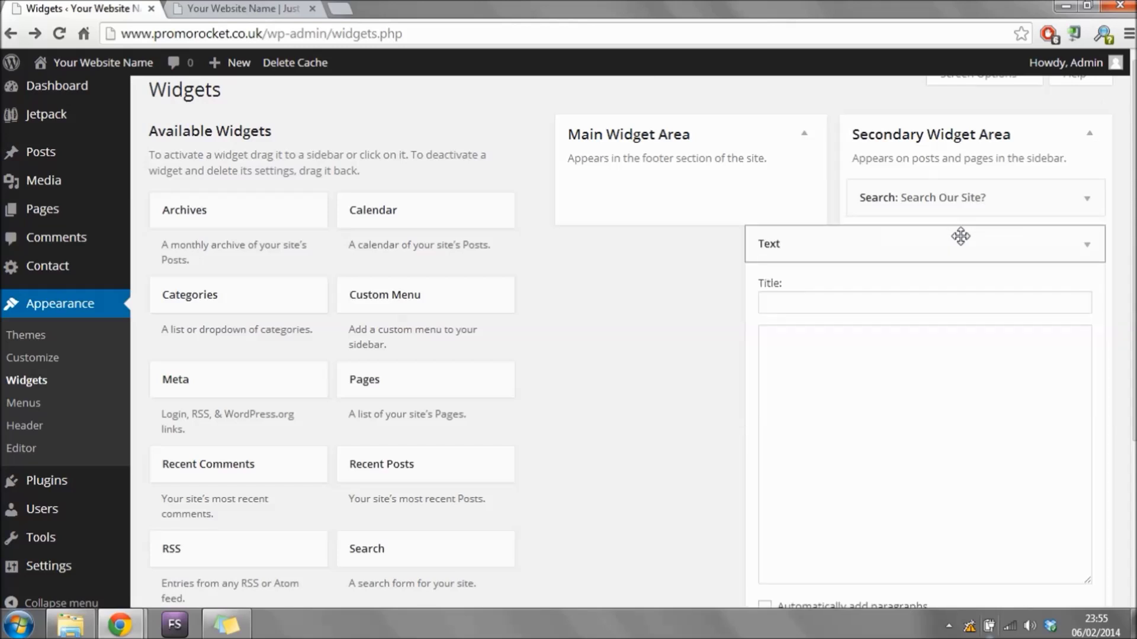
- Title it 'Interesting Stuff About Our Site!', add the blurb, save, and reload the homepage
left_click(945, 303)
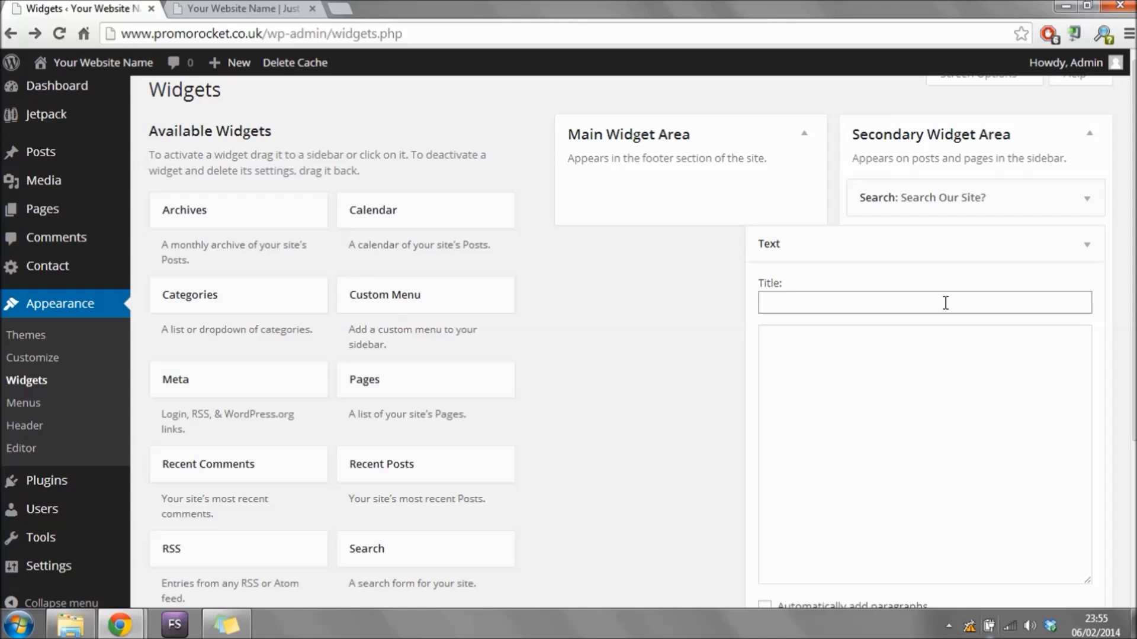
type("Interesting Stuff")
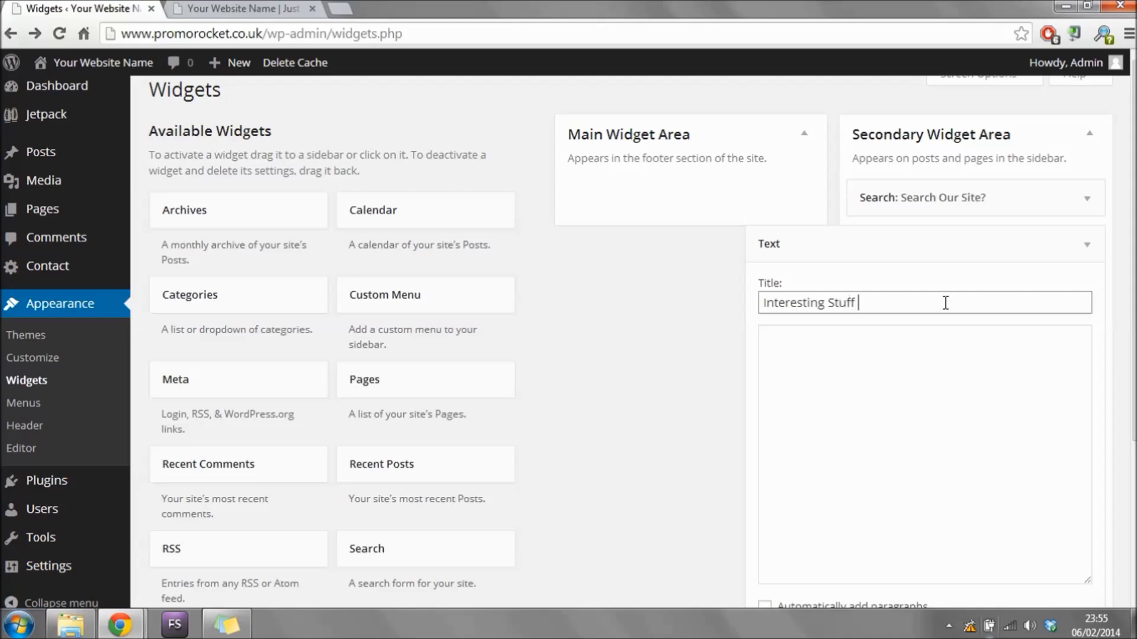
type(" About Our Site!")
left_click(852, 402)
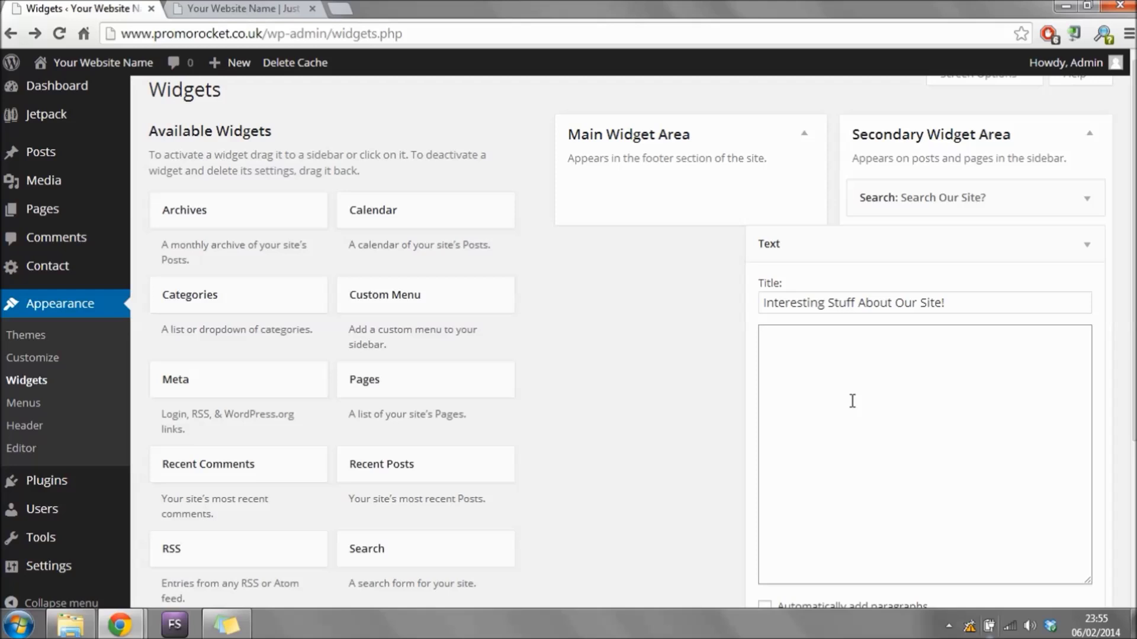
type("This is a widget text box where you can write some in")
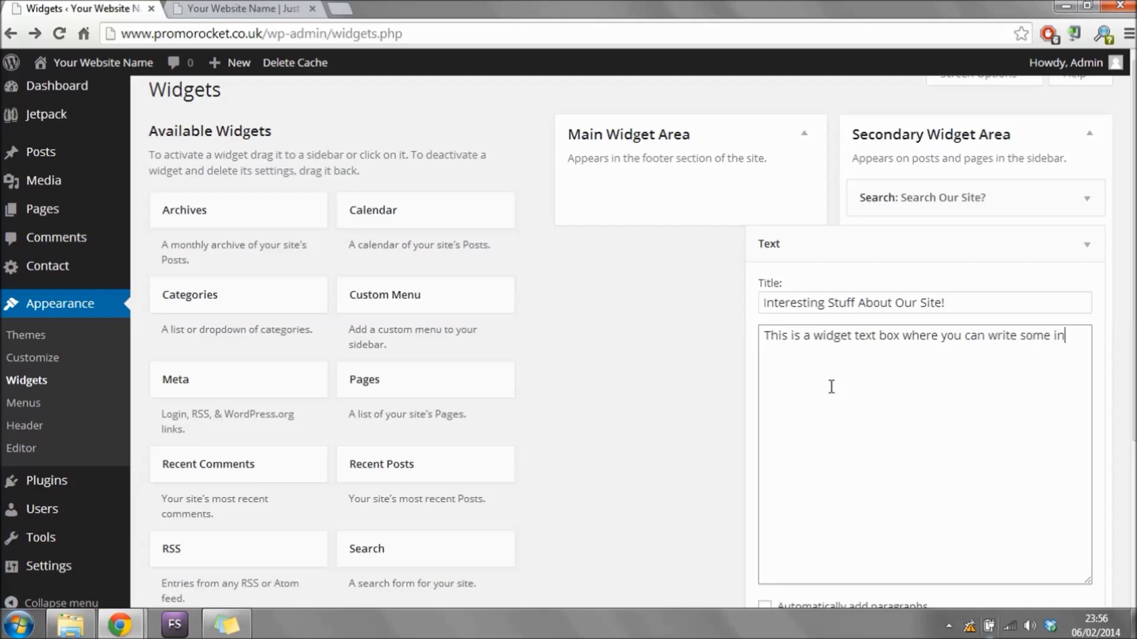
type("teresting thin")
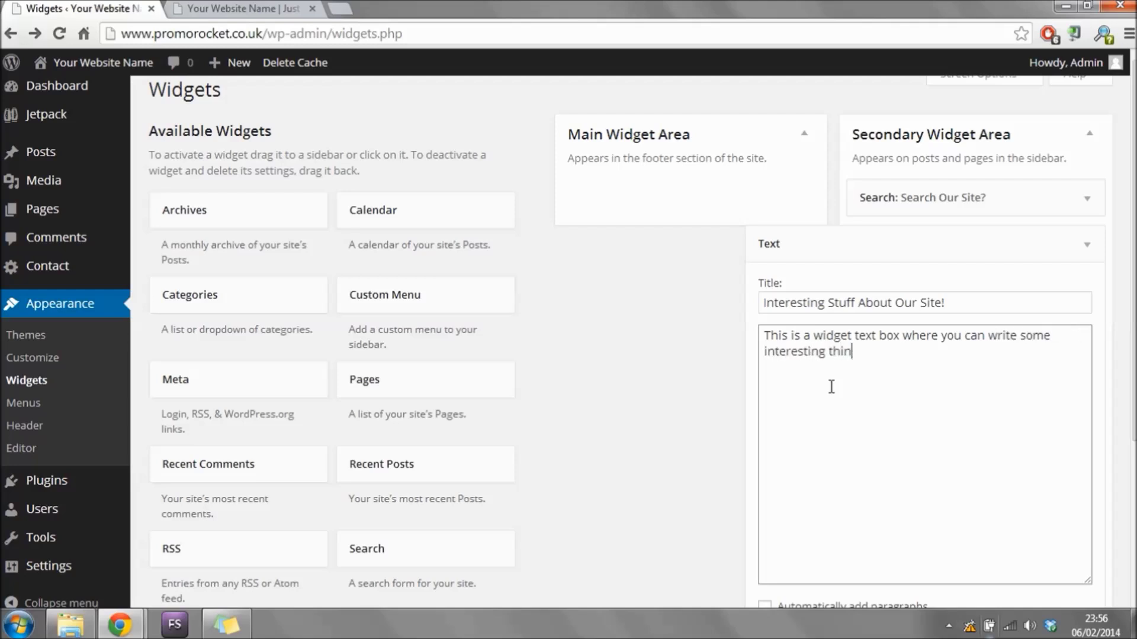
type("gs about your site or just some ")
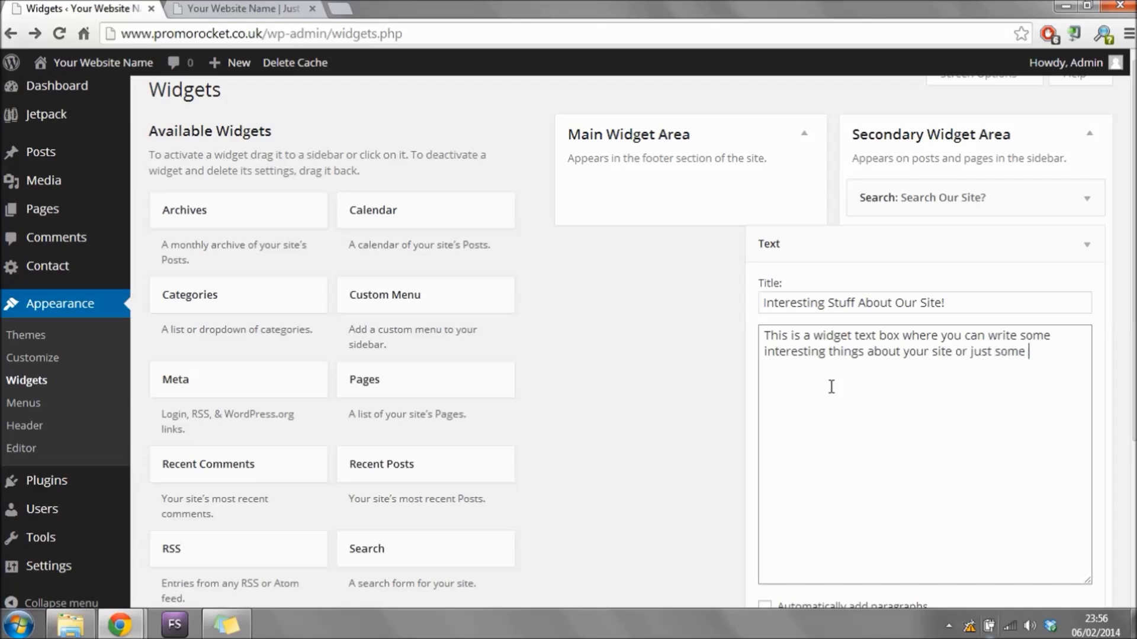
type("text.")
scroll(645, 388, "down", 4)
left_click(1069, 404)
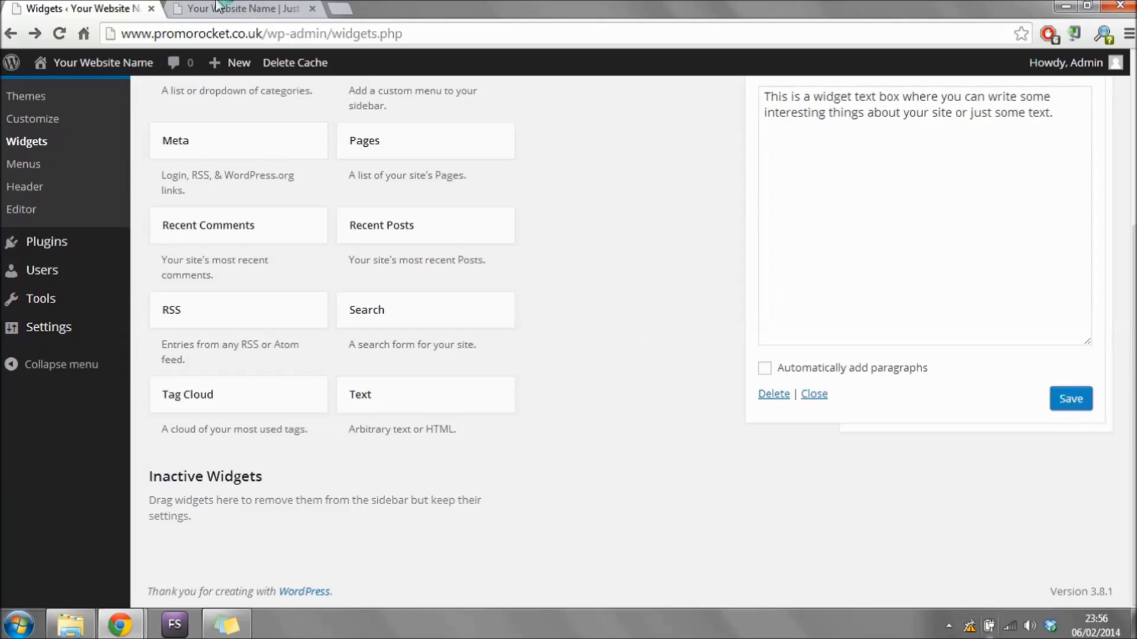
left_click(231, 16)
- Reload the homepage to see the Interesting Stuff sidebar widget, then return to the Widgets page
left_click(59, 36)
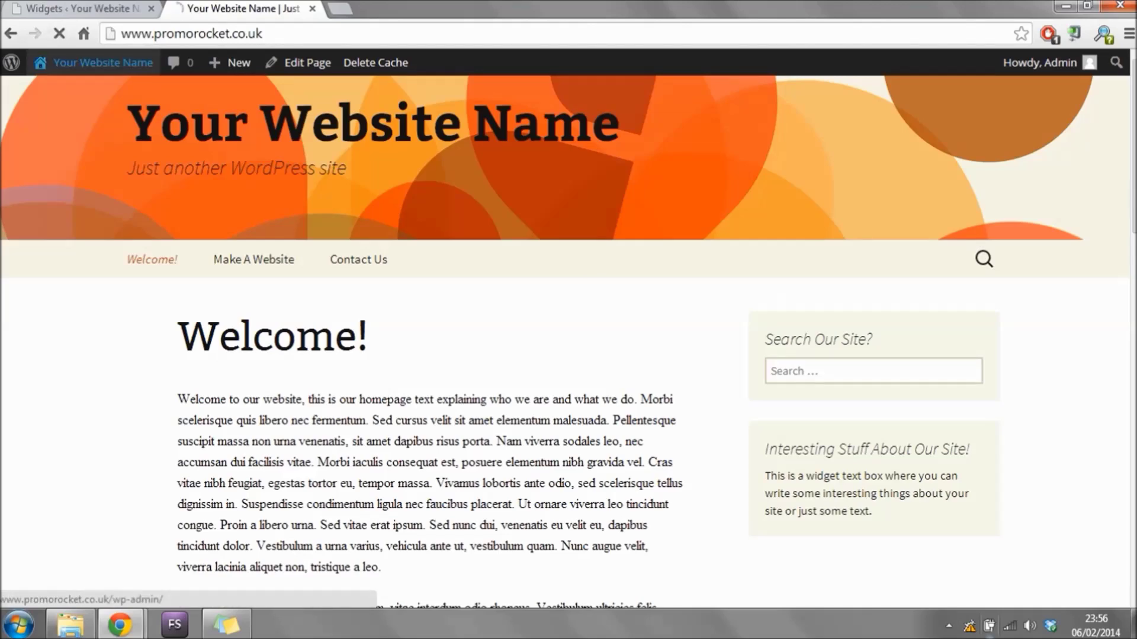
scroll(1132, 253, "down", 2)
scroll(1132, 253, "down", 1)
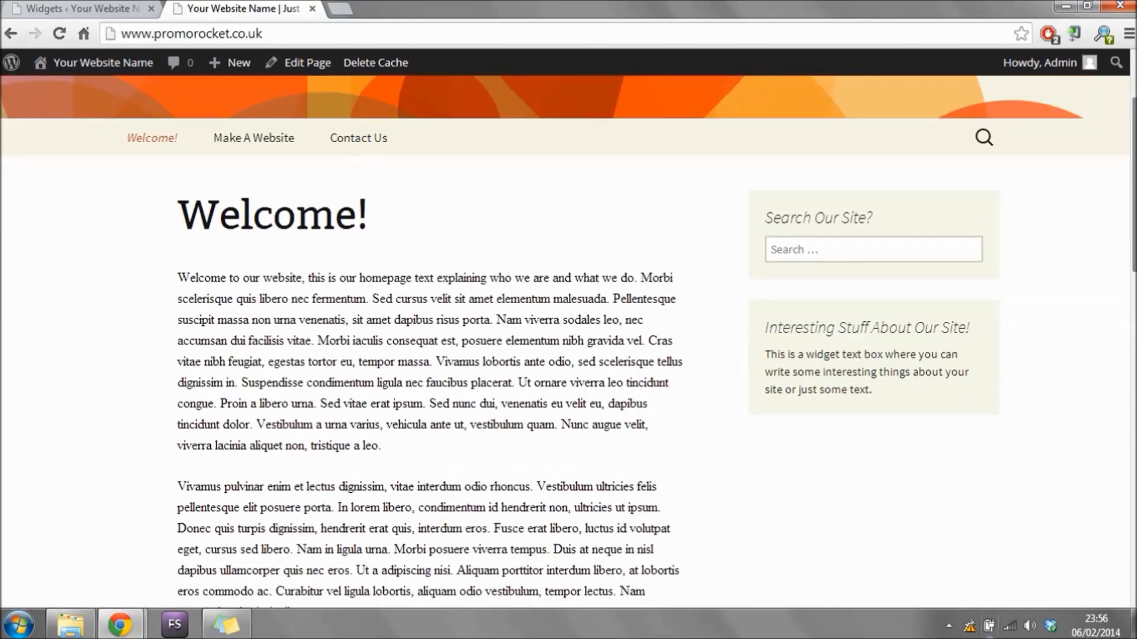
scroll(1132, 253, "down", 1)
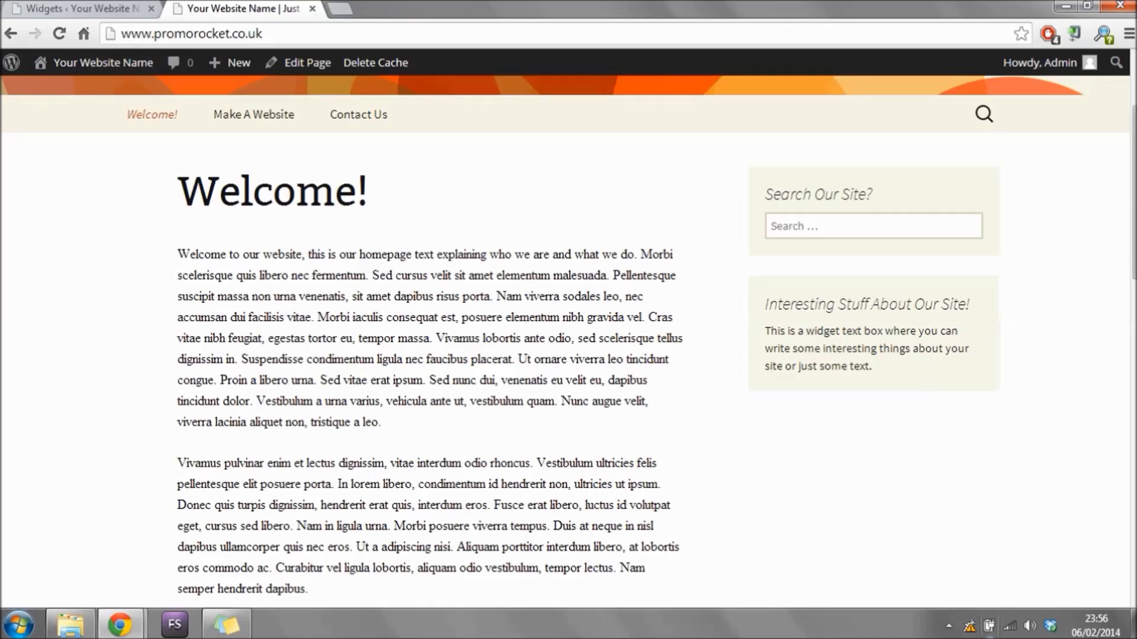
scroll(968, 408, "up", 3)
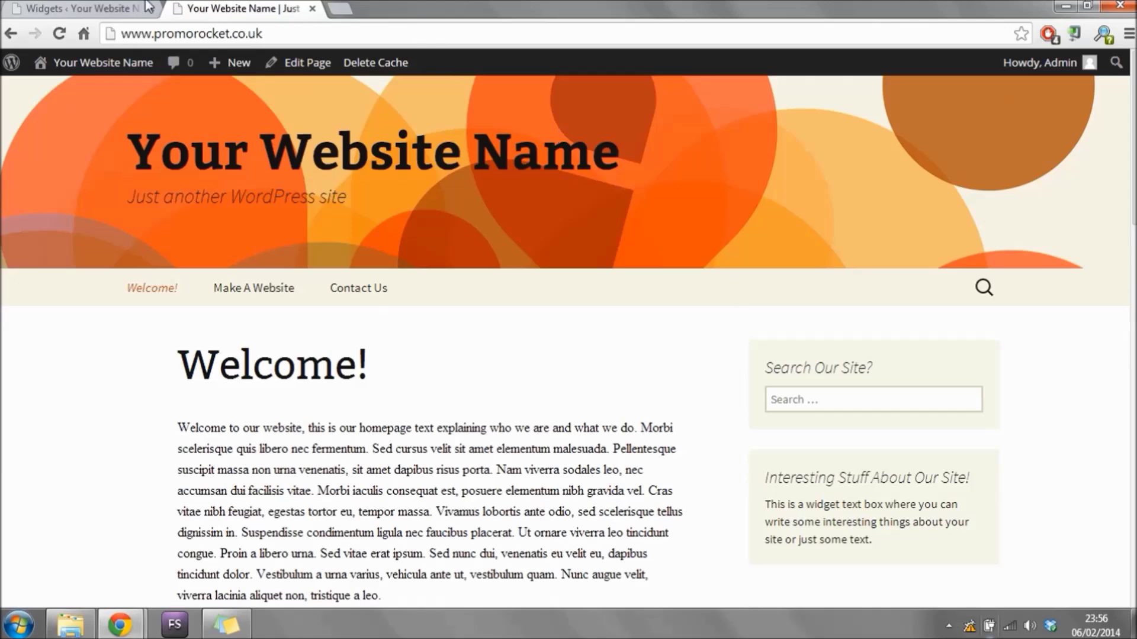
left_click(109, 7)
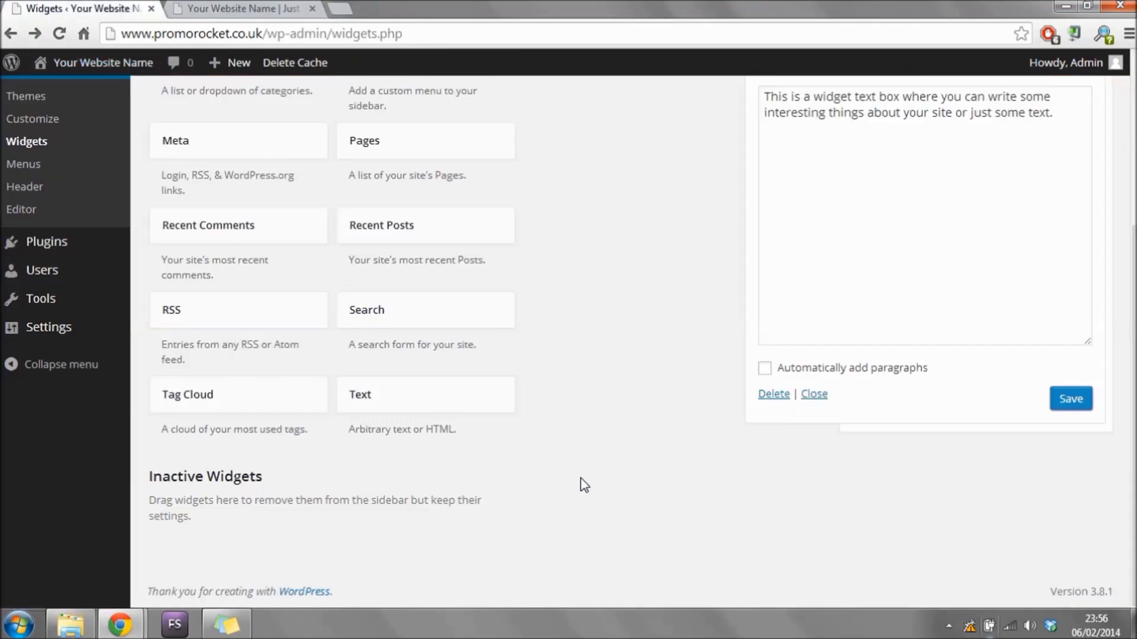
- Add and save a sidebar Custom Menu widget titled 'Main Menu' showing Main Menu, then view the homepage
scroll(584, 490, "up", 3)
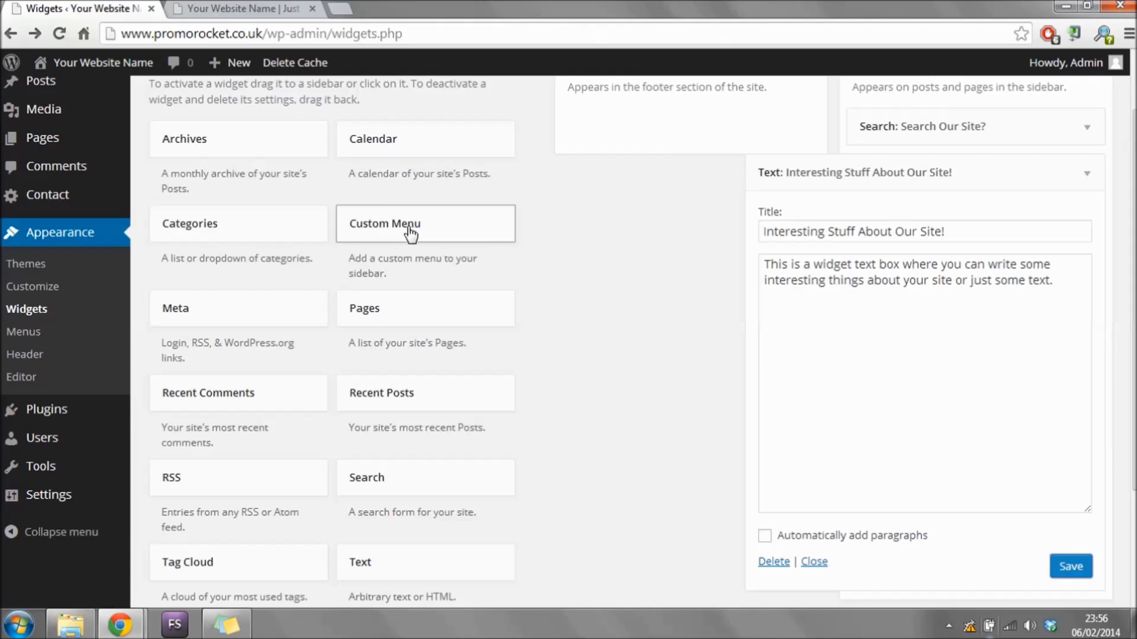
left_click(899, 184)
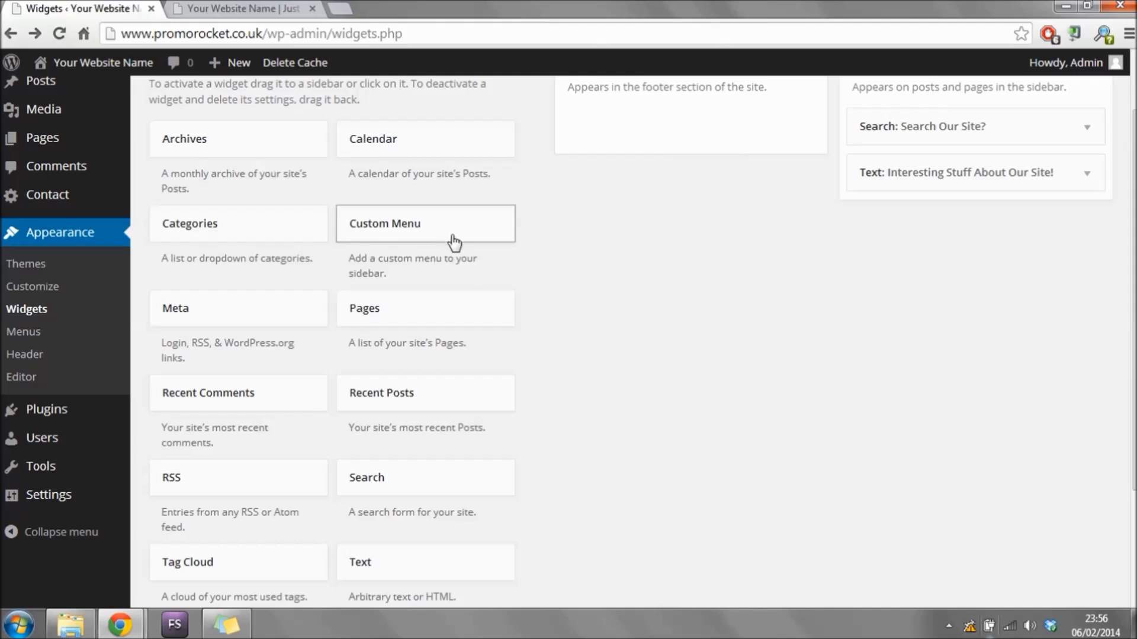
left_click_drag(454, 243, 961, 225)
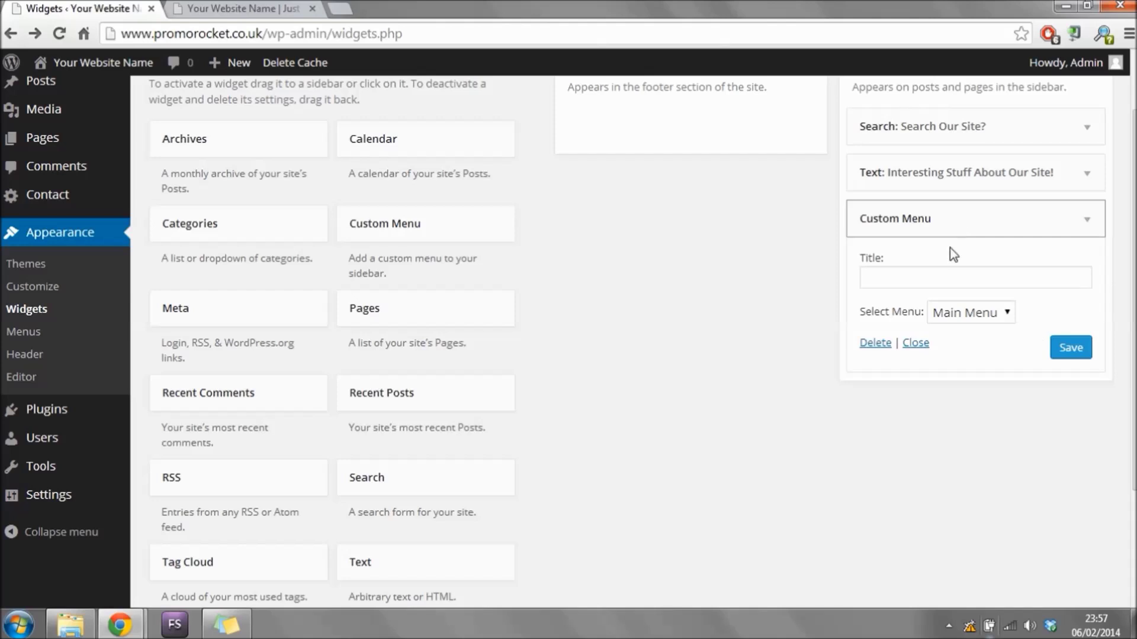
left_click(902, 280)
type("Main Menu")
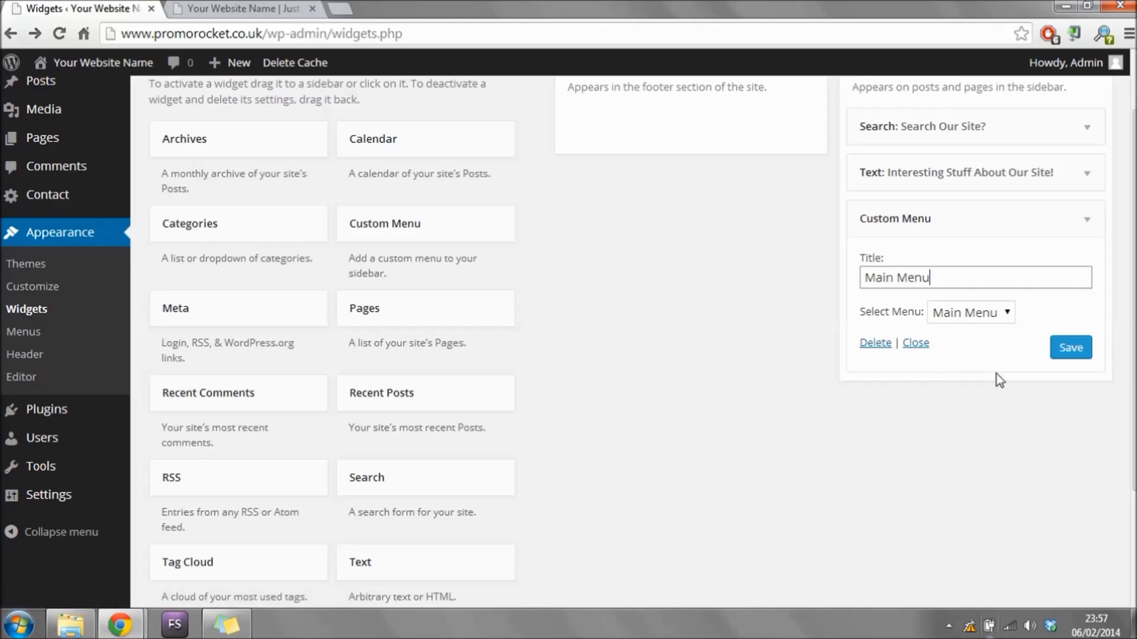
left_click(981, 321)
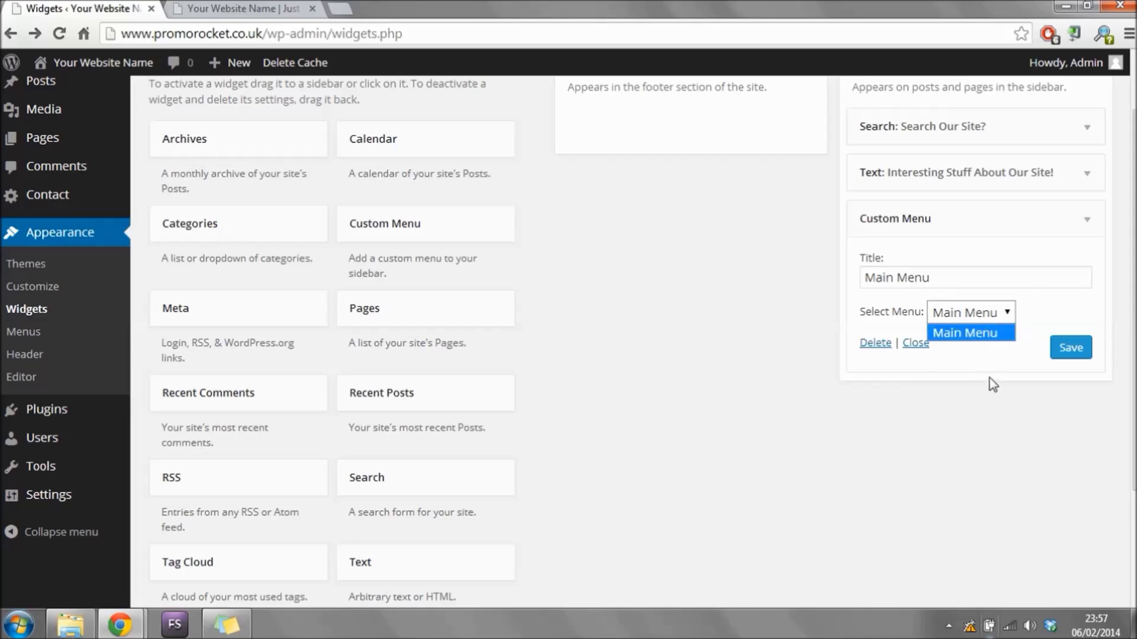
left_click(989, 317)
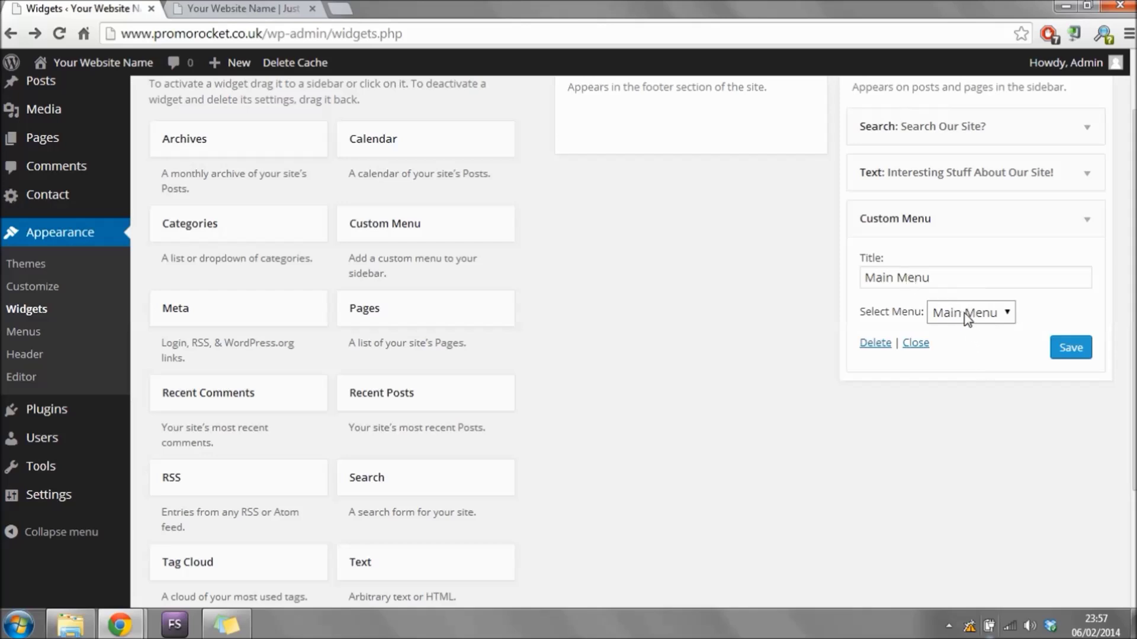
left_click(1078, 358)
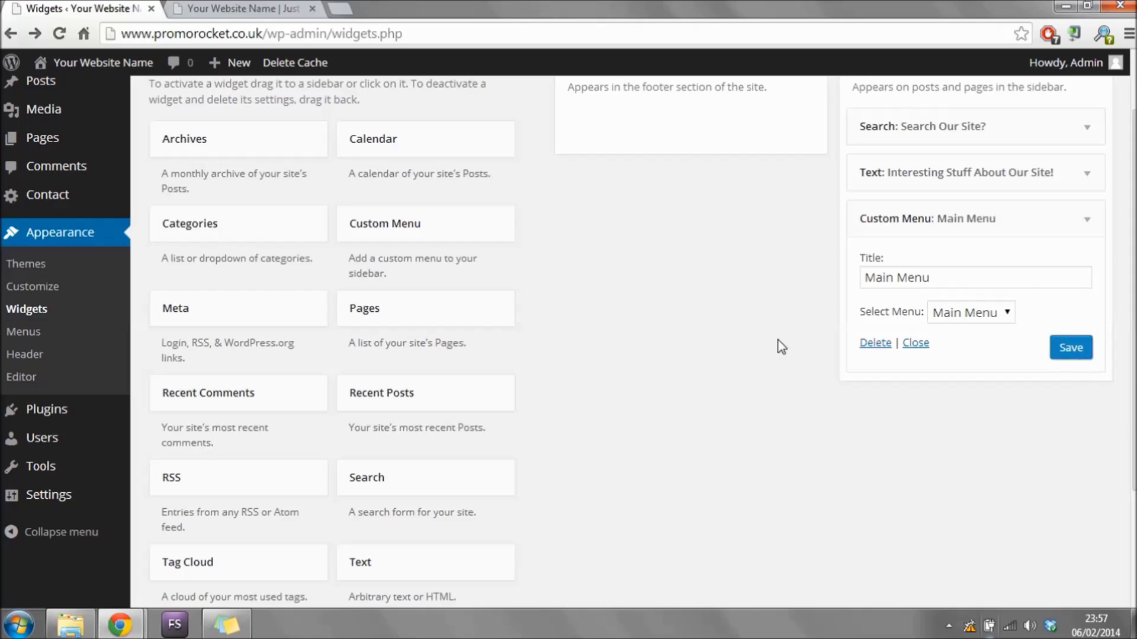
left_click(256, 9)
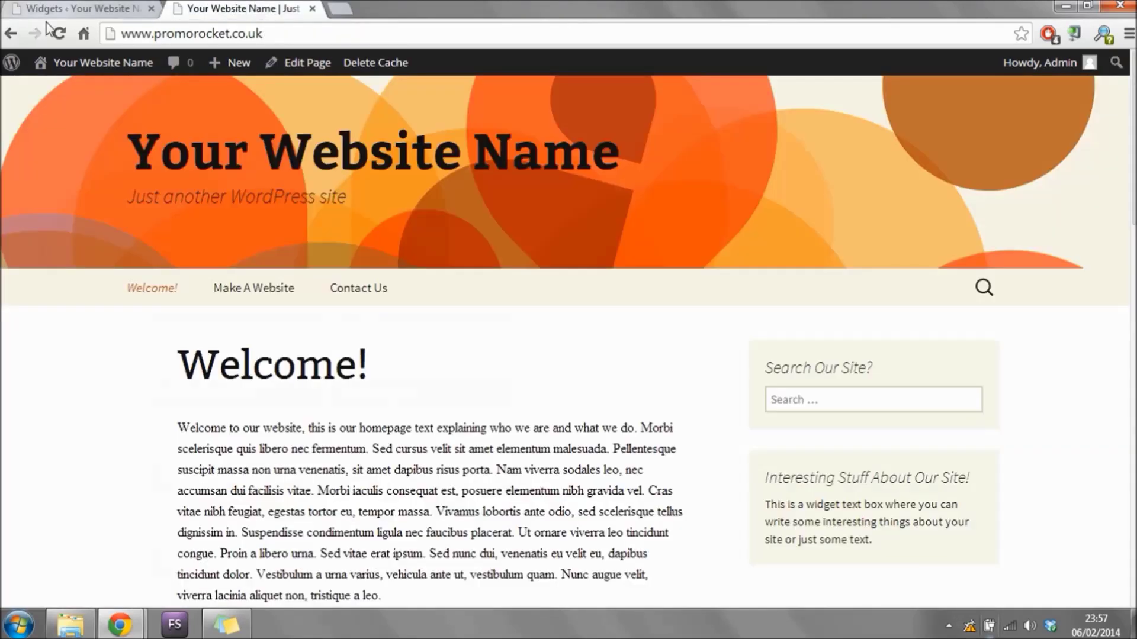
left_click(61, 35)
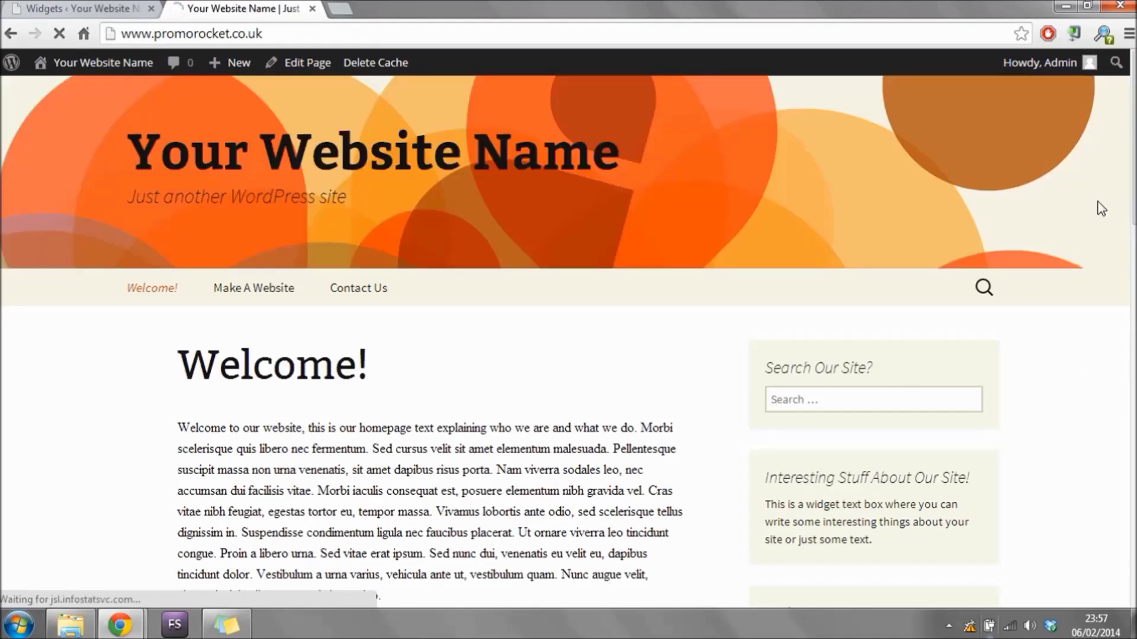
scroll(569, 342, "down", 2)
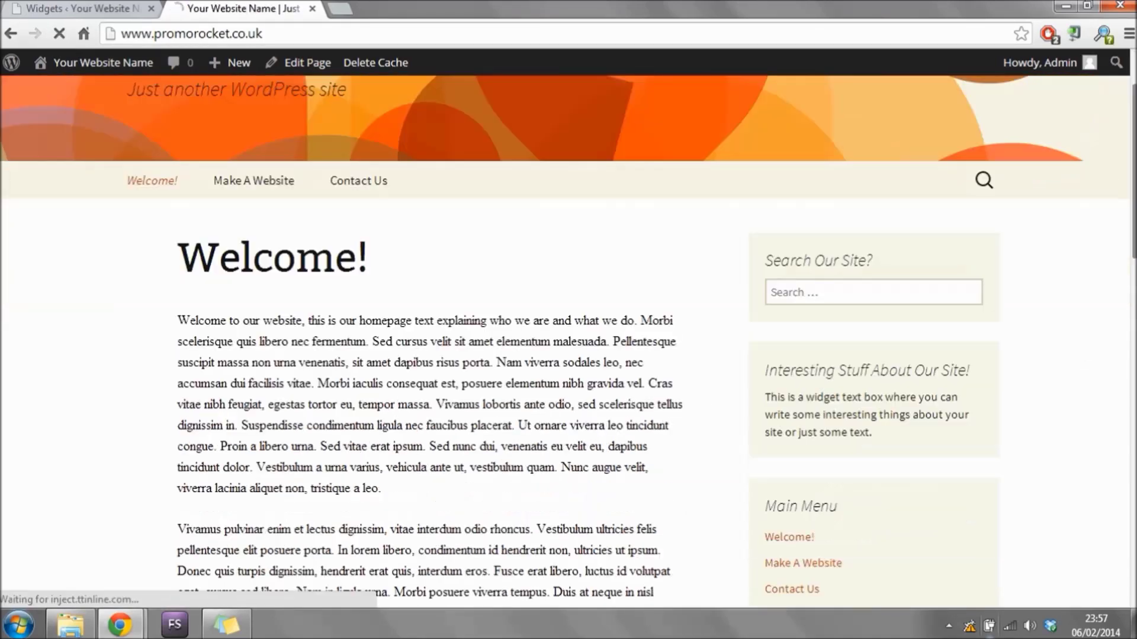
scroll(569, 342, "down", 2)
scroll(807, 450, "down", 1)
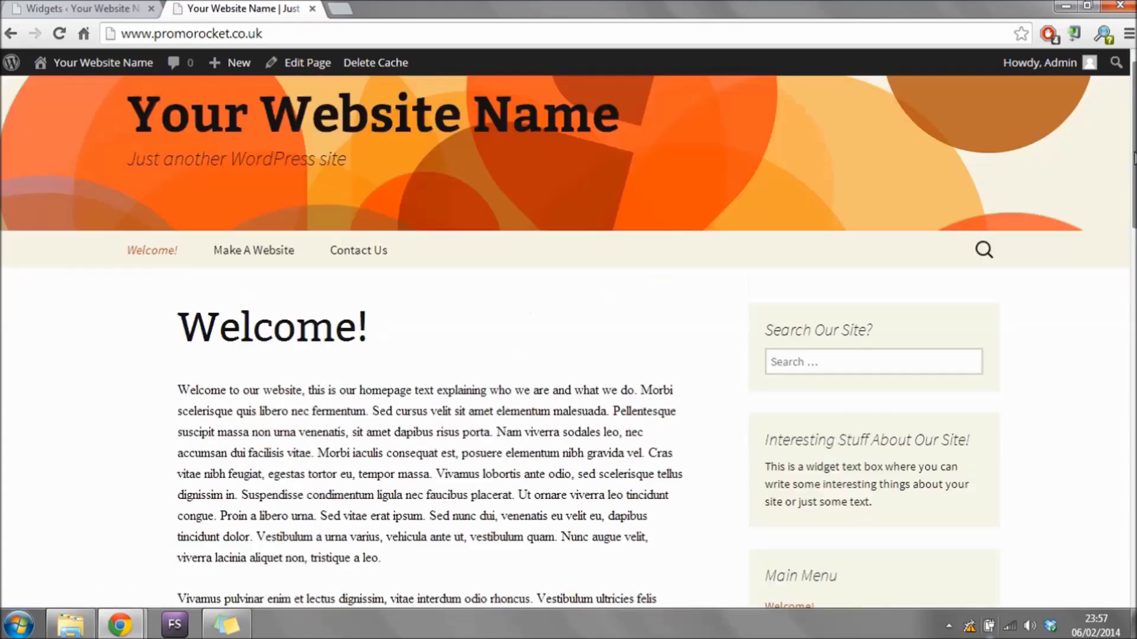
left_click_drag(1134, 255, 1134, 152)
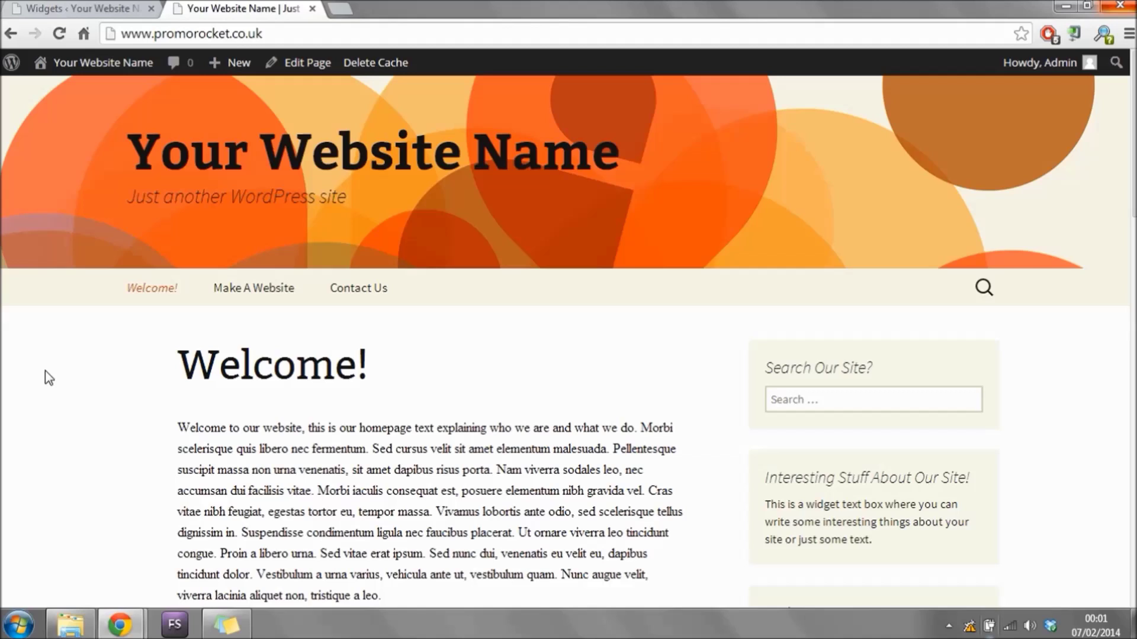
left_click(254, 289)
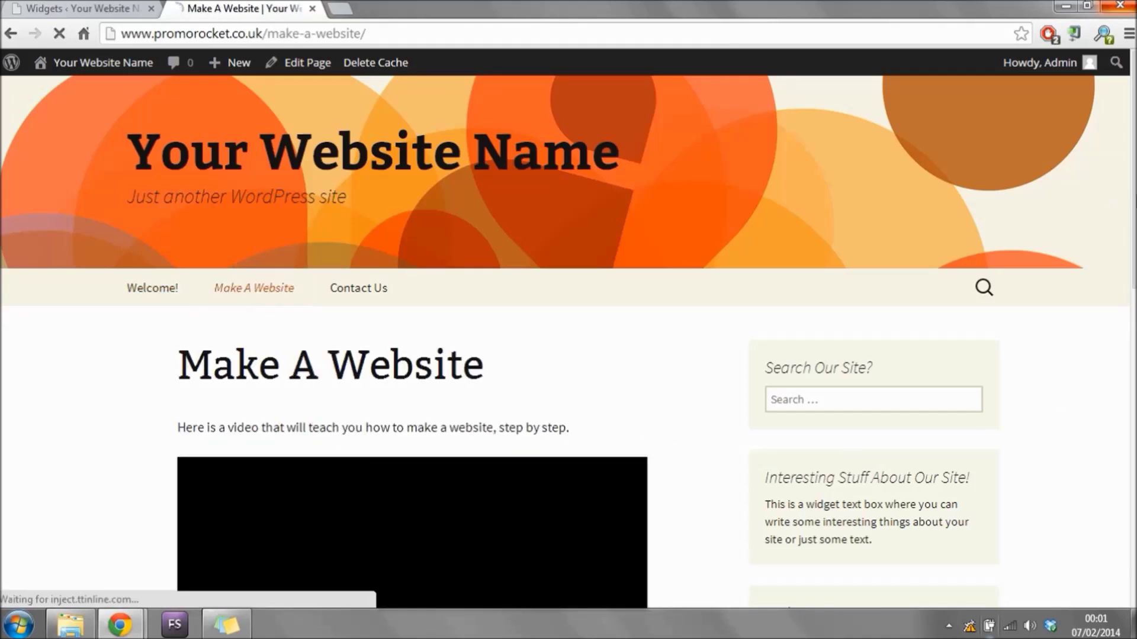
scroll(1119, 195, "down", 2)
scroll(568, 341, "down", 2)
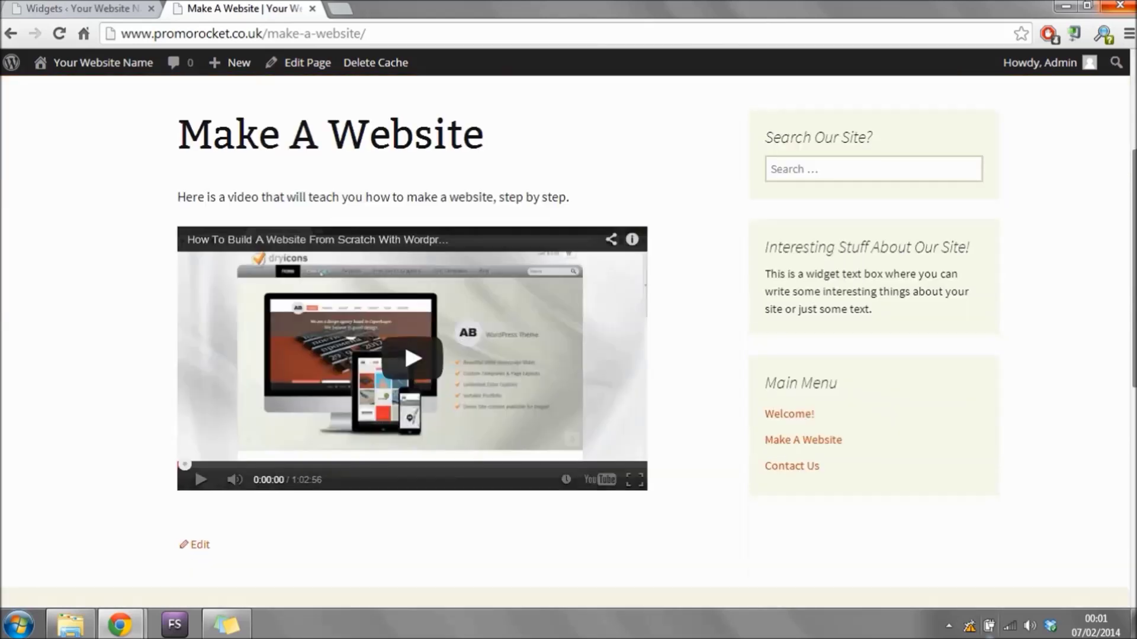
scroll(569, 341, "up", 3)
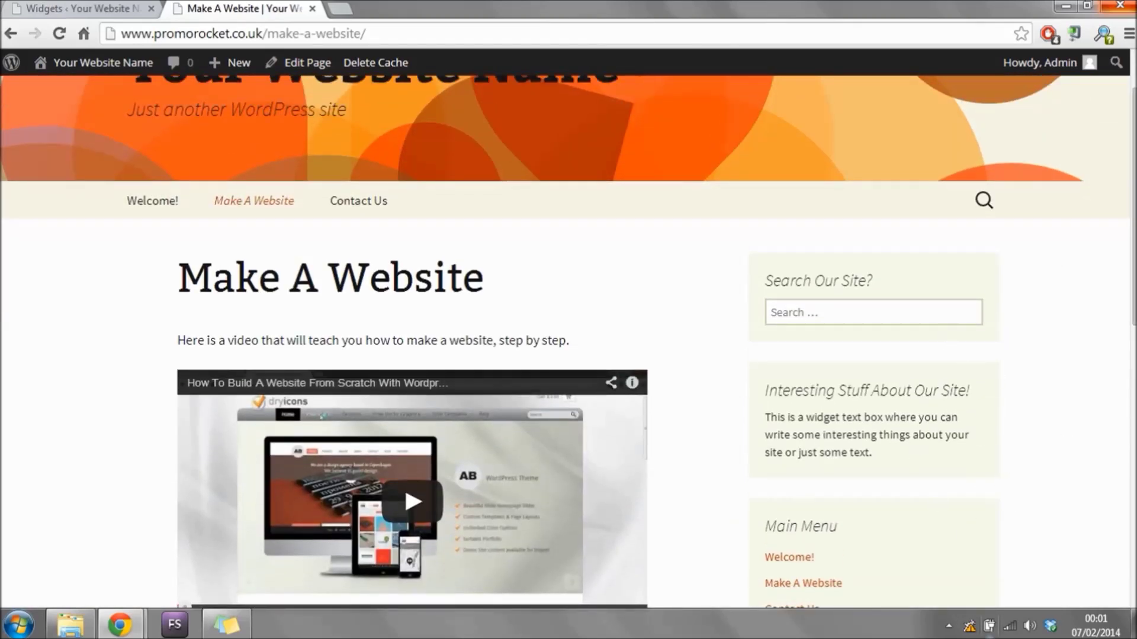
scroll(419, 401, "up", 1)
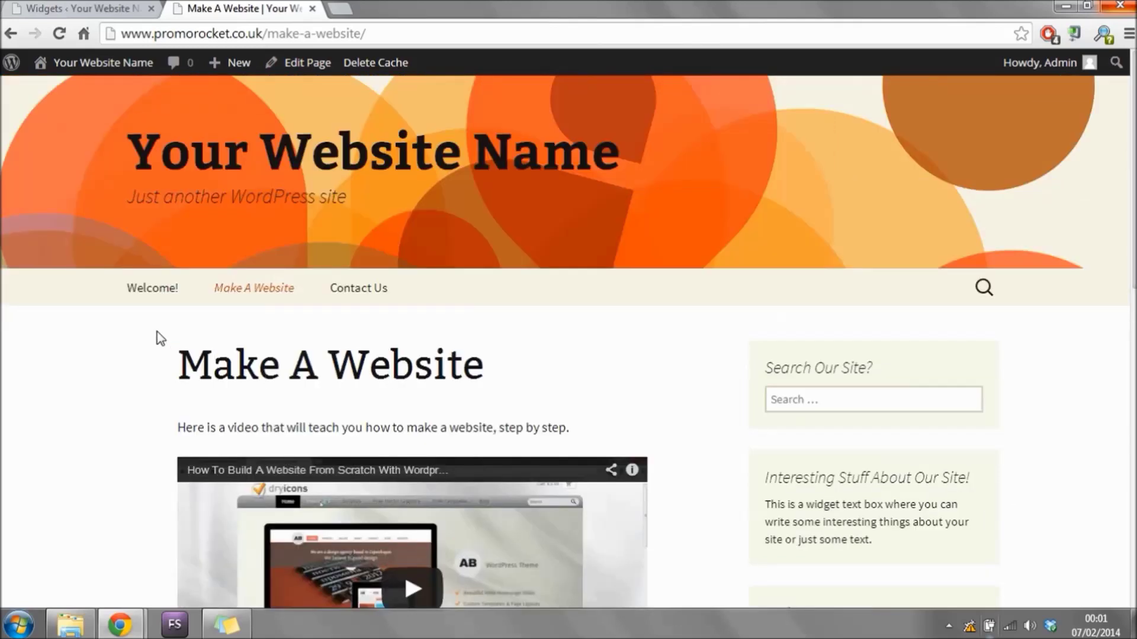
left_click(150, 299)
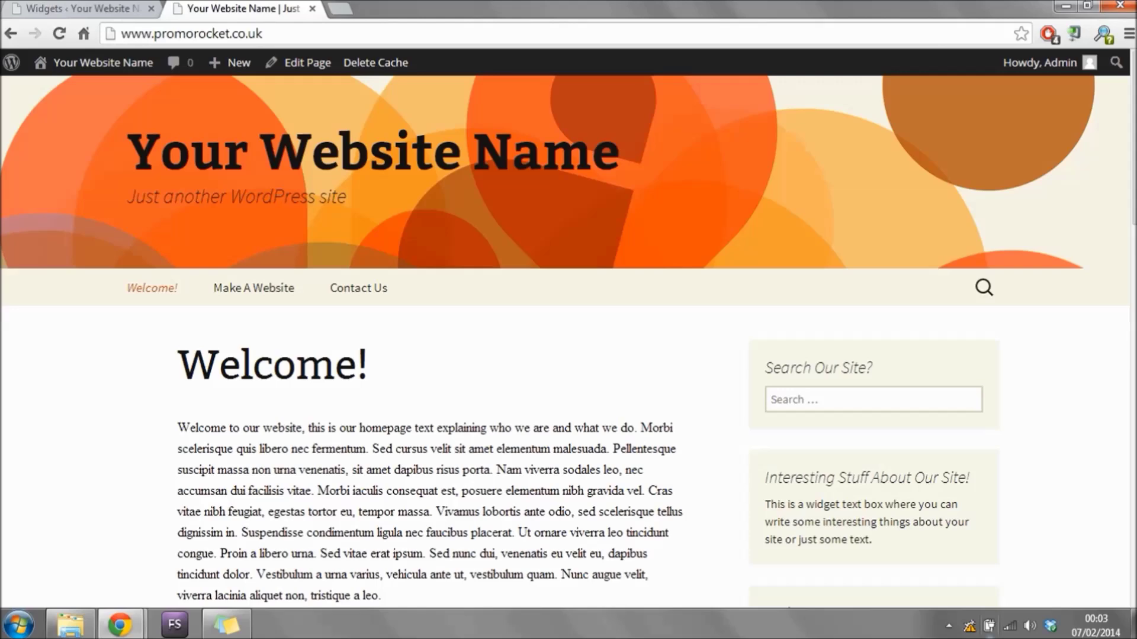
scroll(568, 341, "down", 4)
scroll(569, 341, "up", 4)
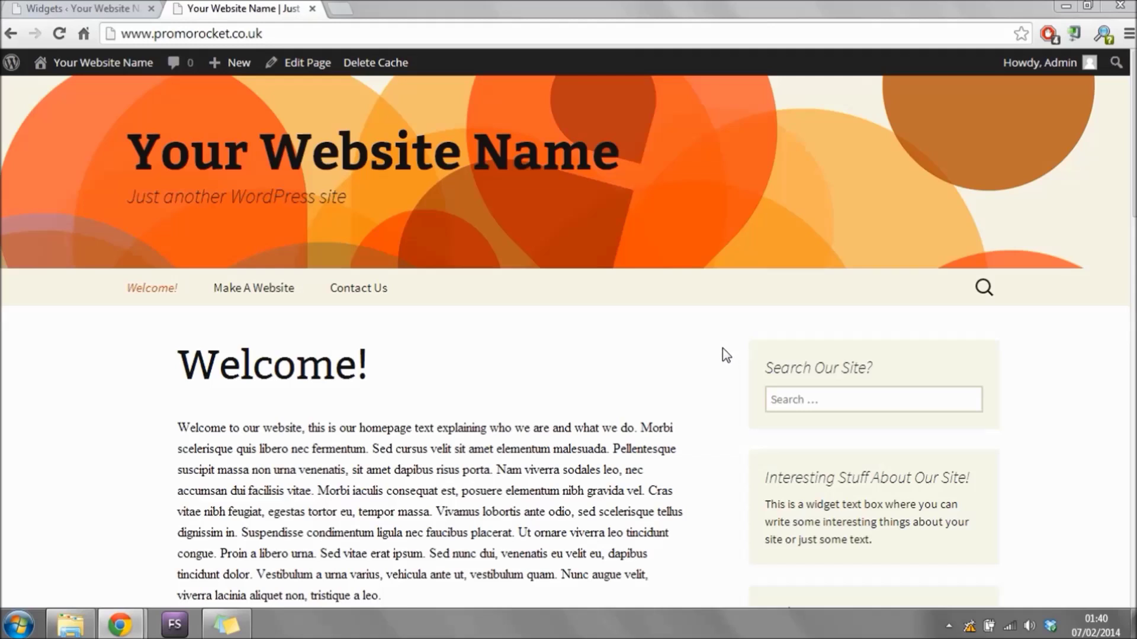
mouse_move(106, 62)
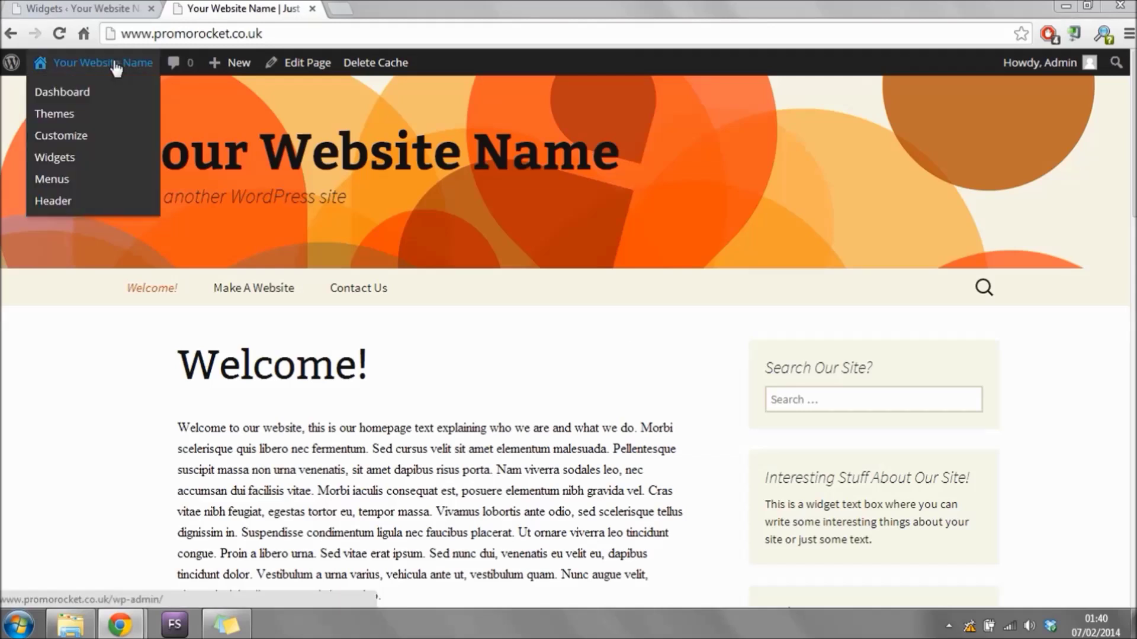
- Start a new page from Dashboard > Pages > Add New, with the cursor in its empty body
left_click(74, 96)
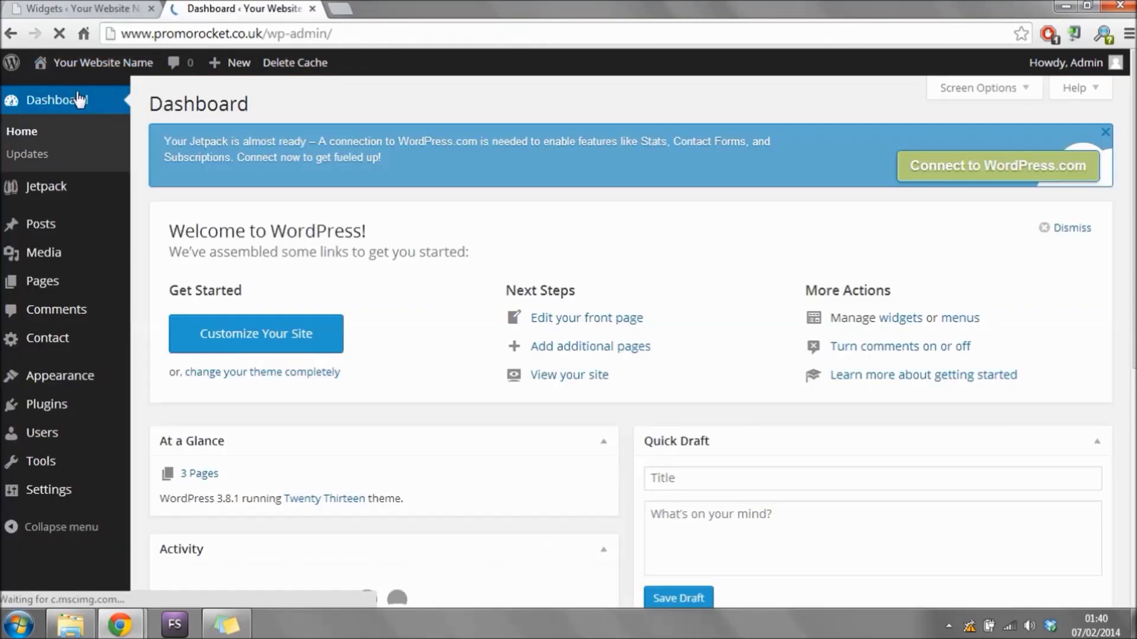
left_click(66, 288)
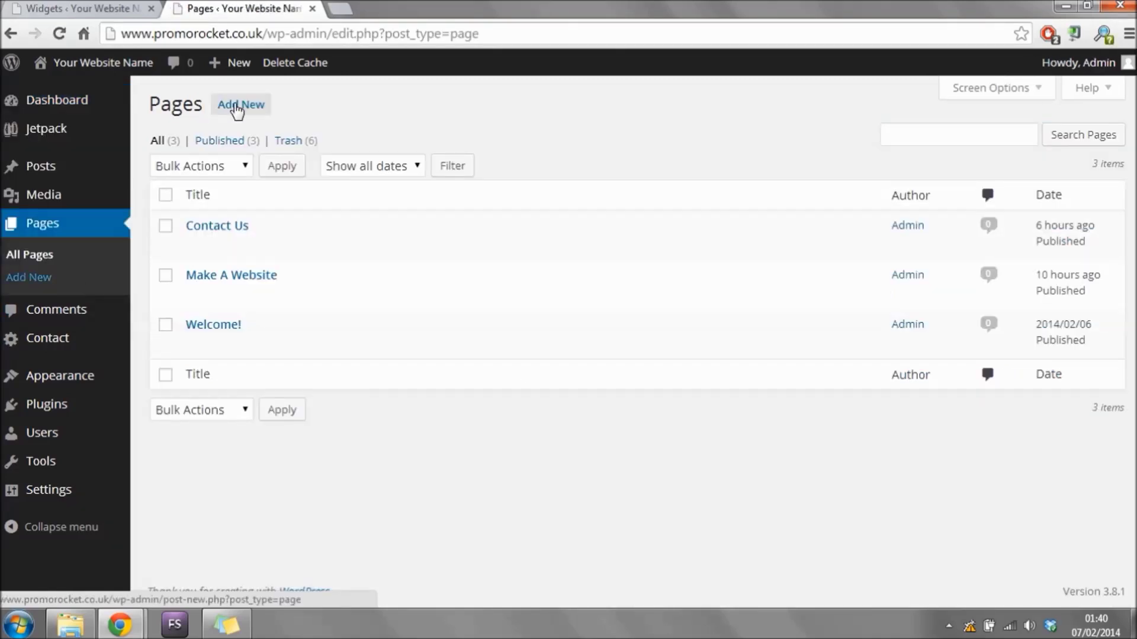
left_click(236, 109)
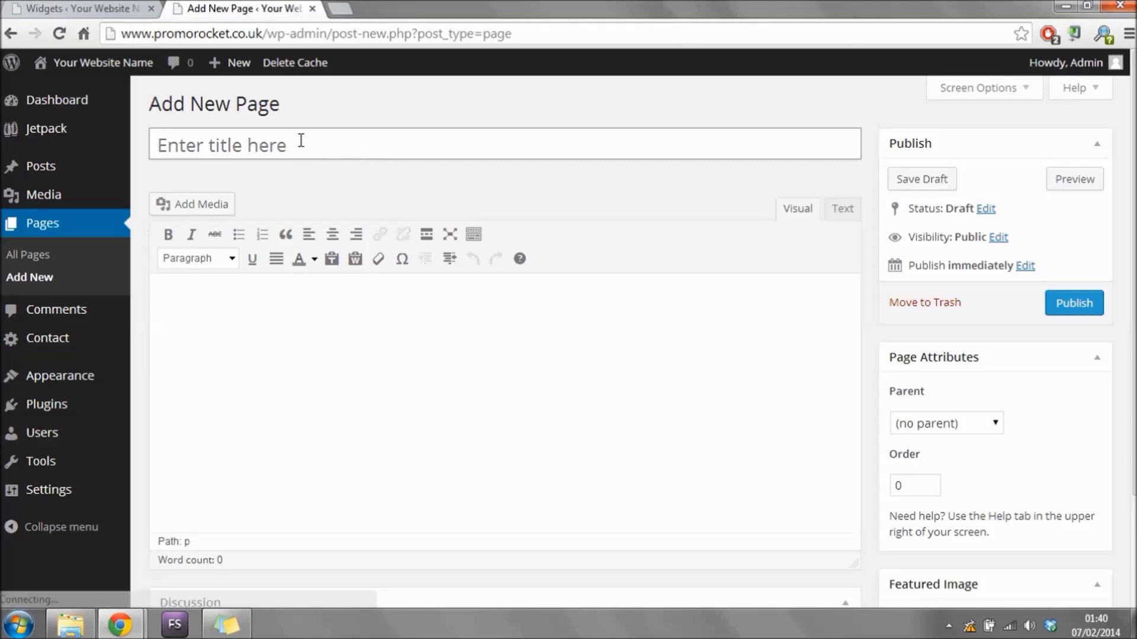
left_click(300, 313)
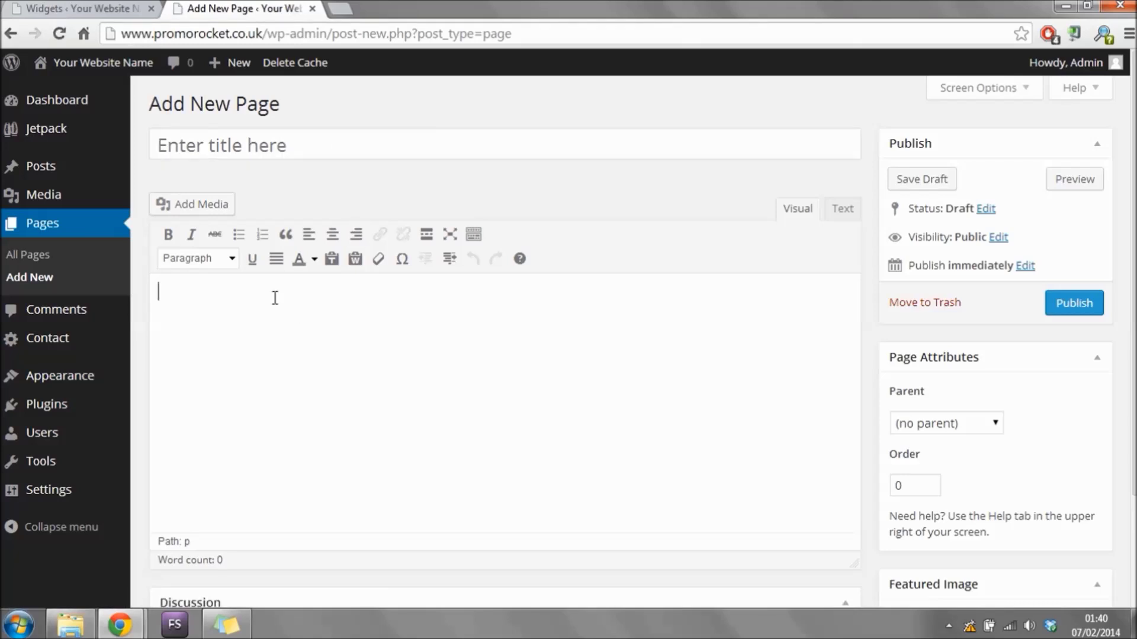
- Upload the lets build wordpress logo 2014 PNG through Add Media
left_click(203, 207)
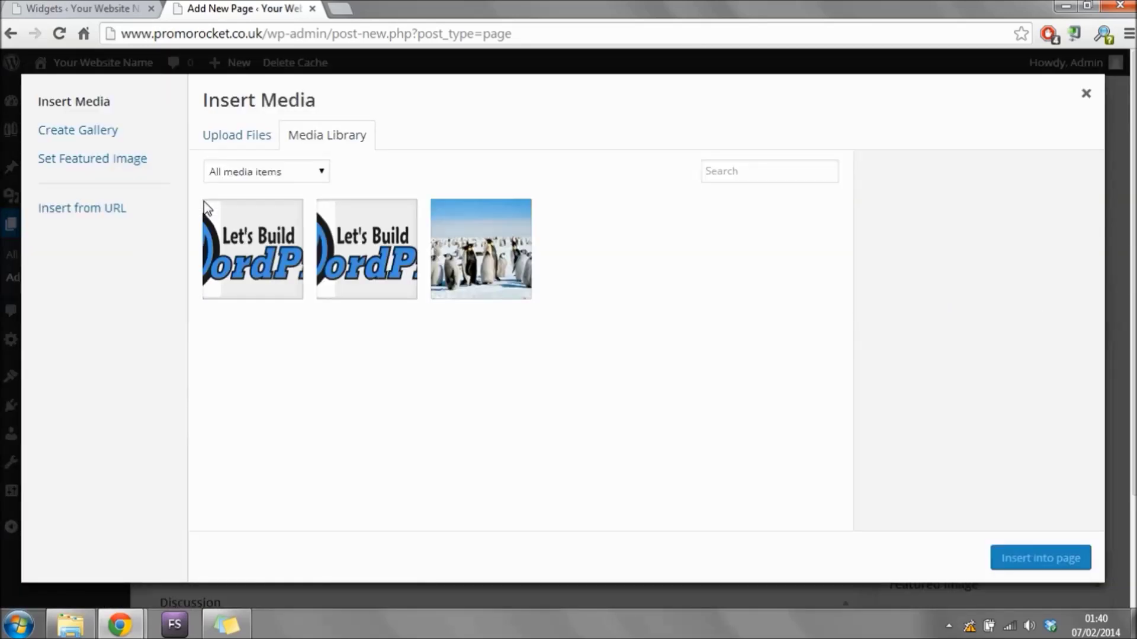
left_click(263, 147)
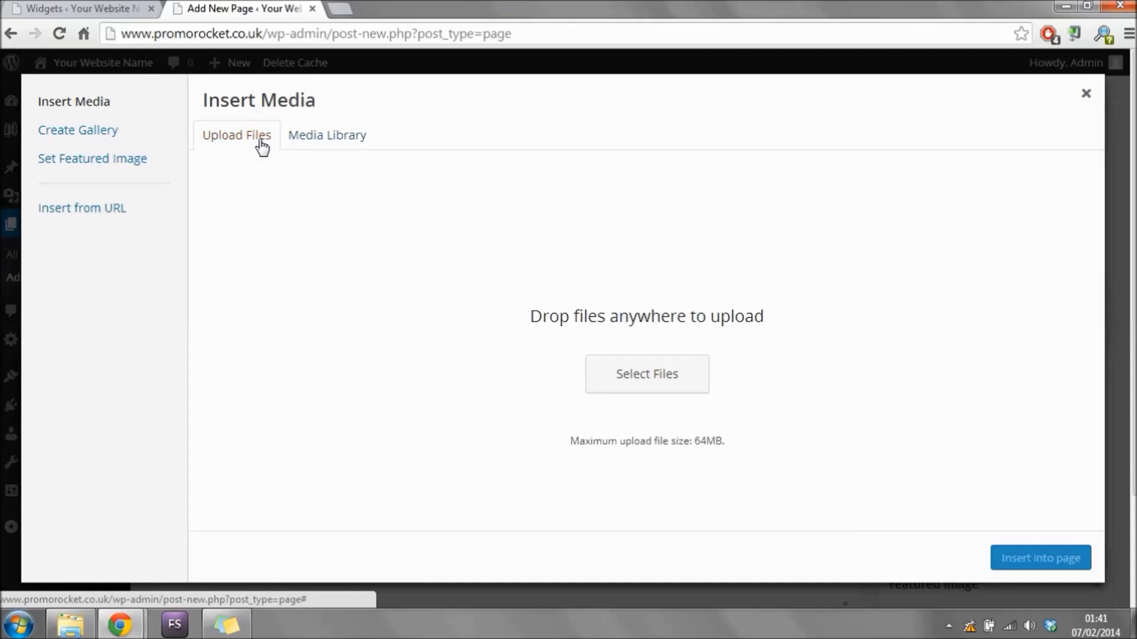
left_click(670, 379)
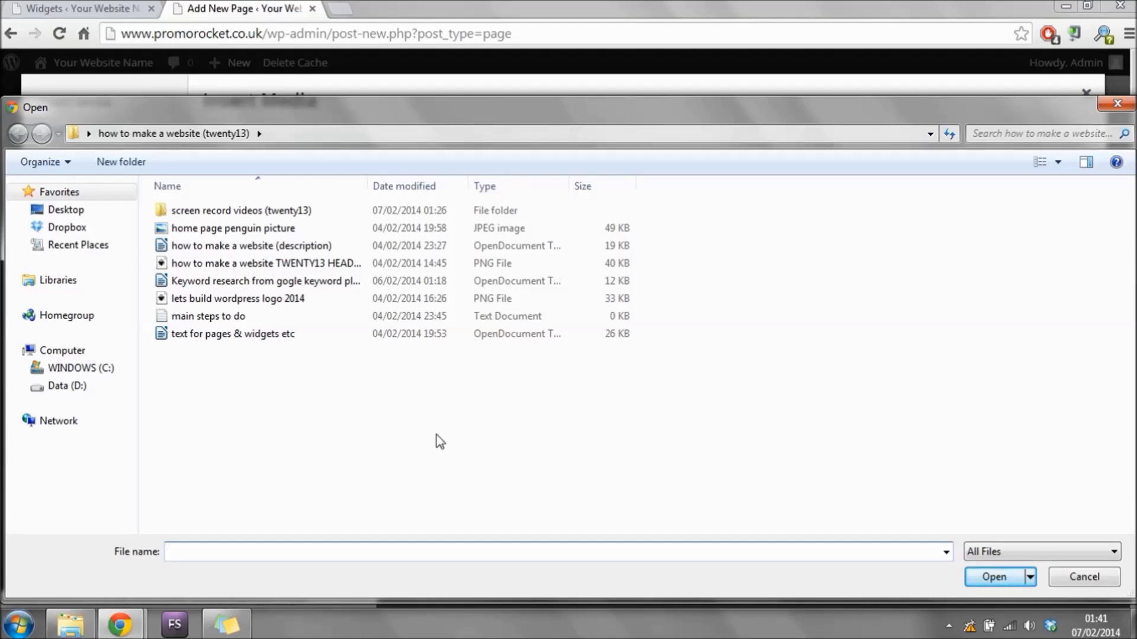
left_click(304, 299)
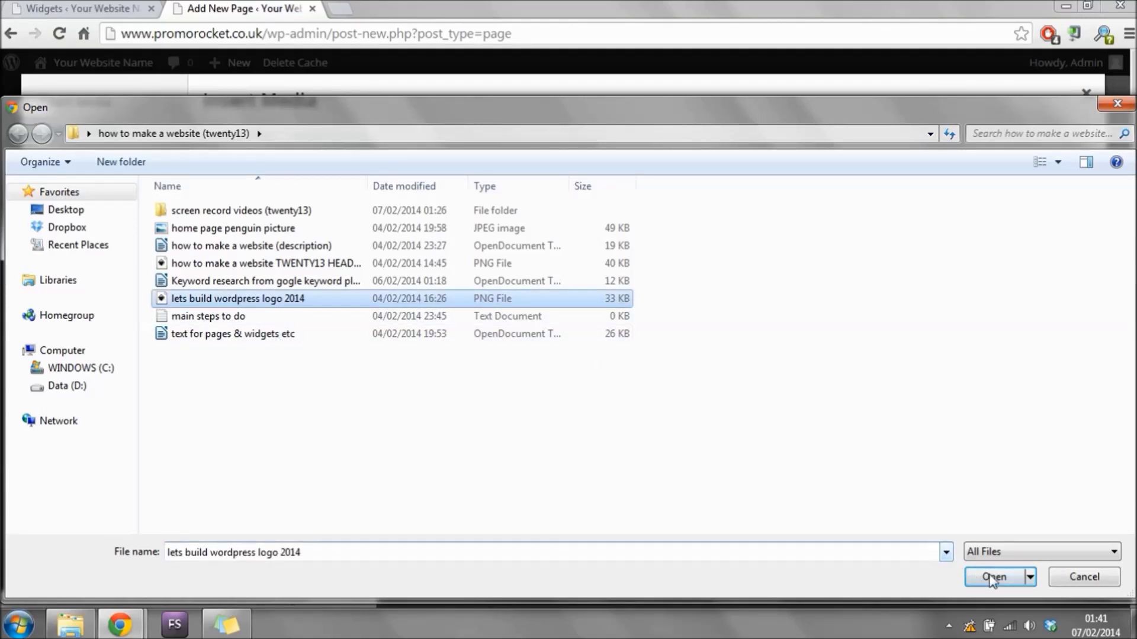
left_click(994, 577)
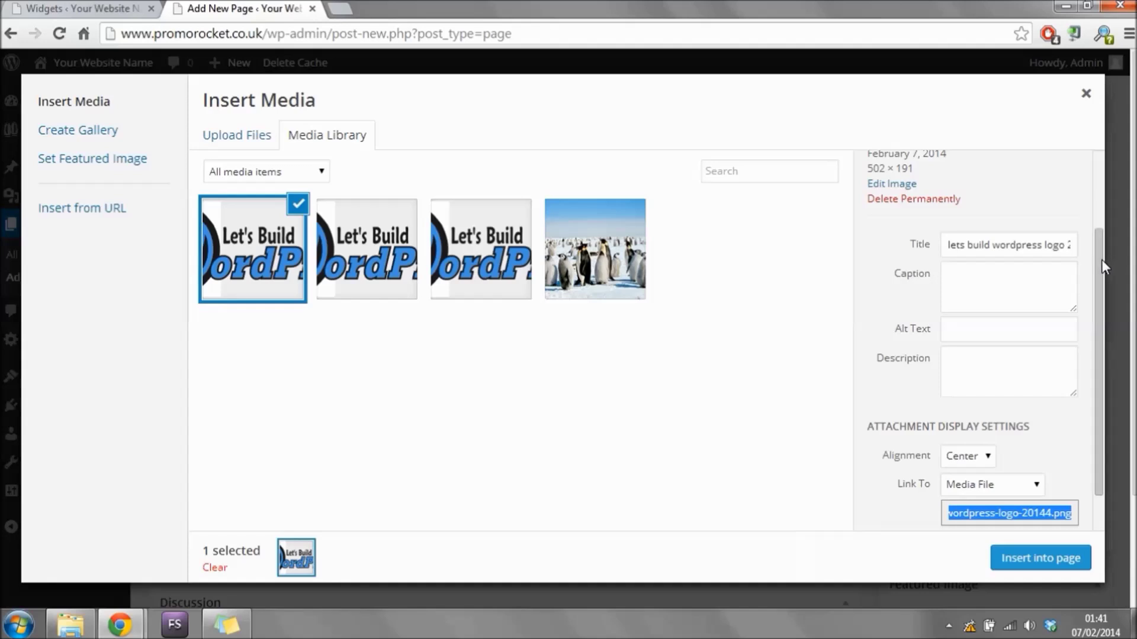
left_click_drag(1101, 259, 1103, 323)
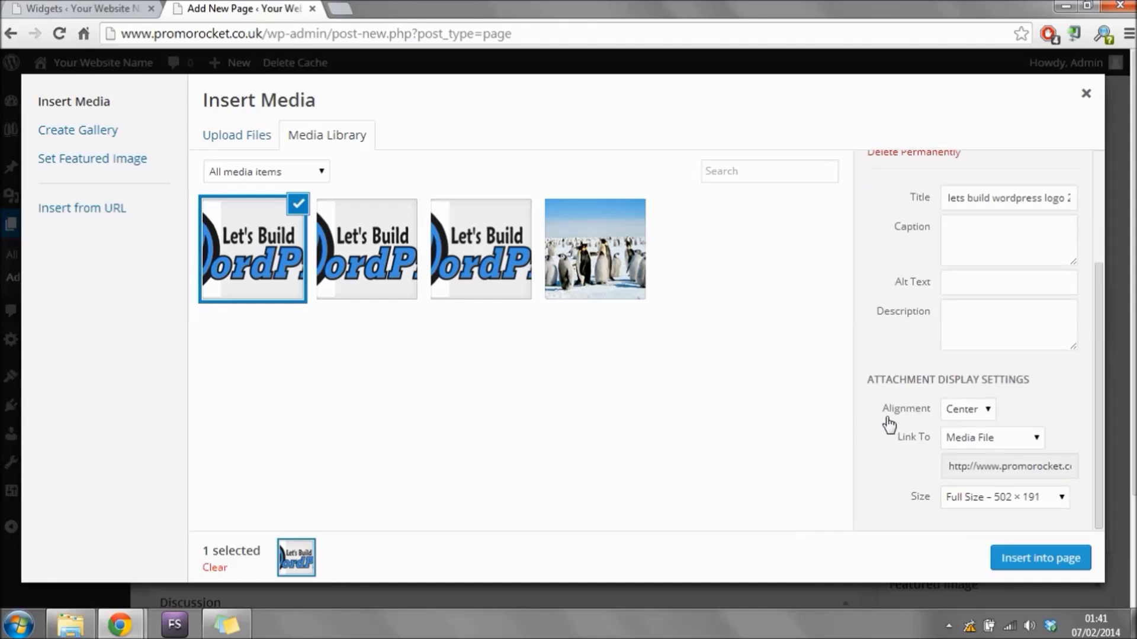
- Insert the logo into the page with no link at full size, 502 × 191
left_click(969, 438)
left_click(978, 501)
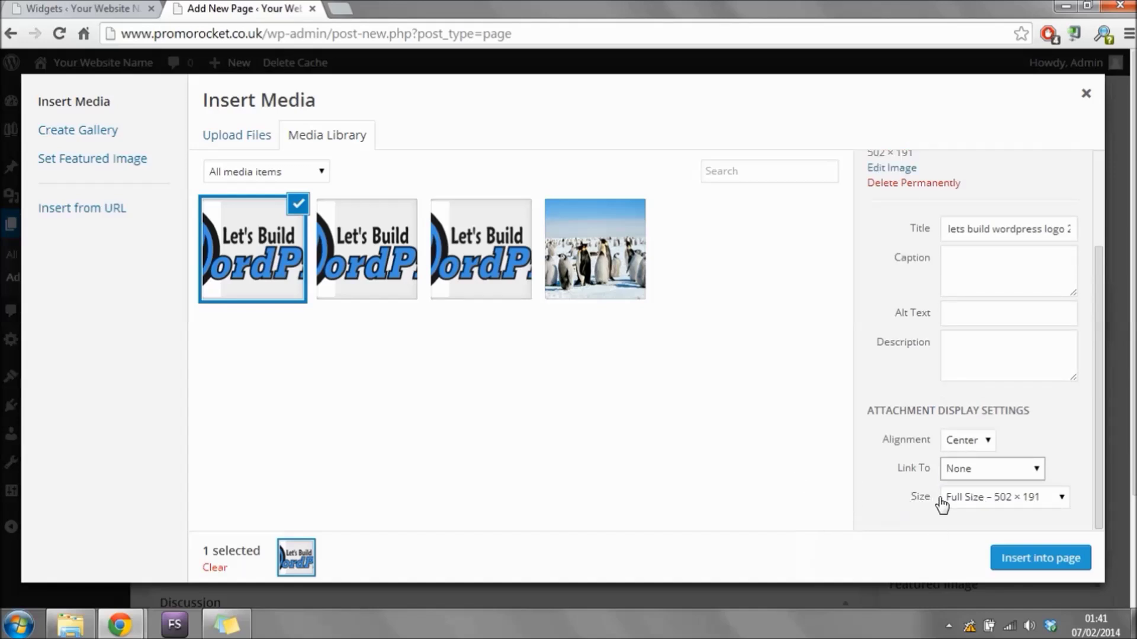
left_click(978, 500)
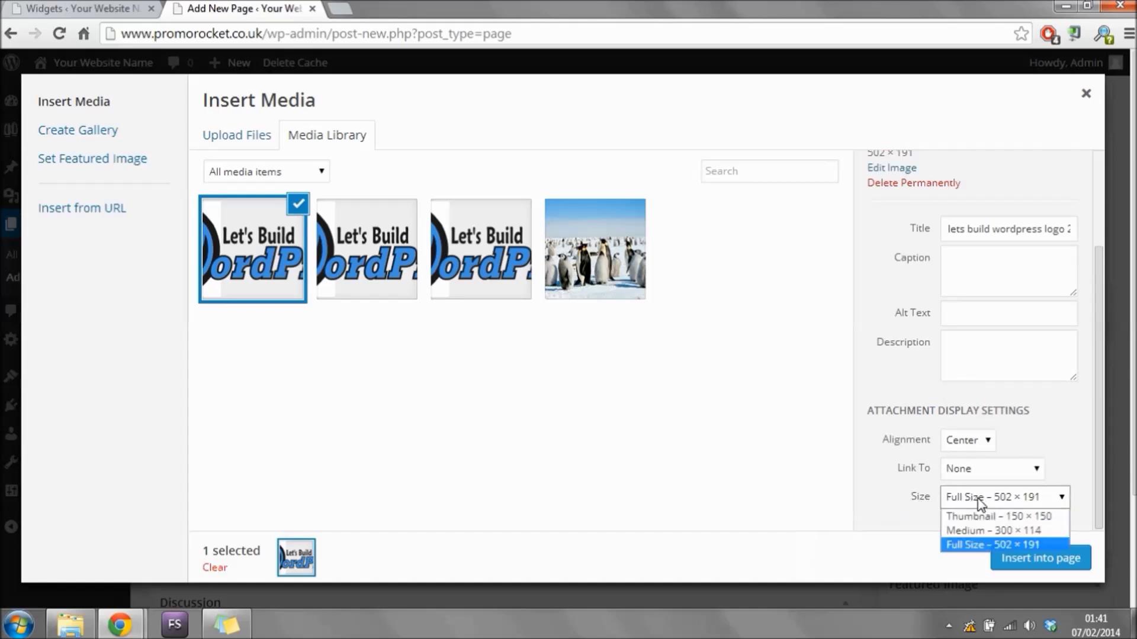
left_click(970, 545)
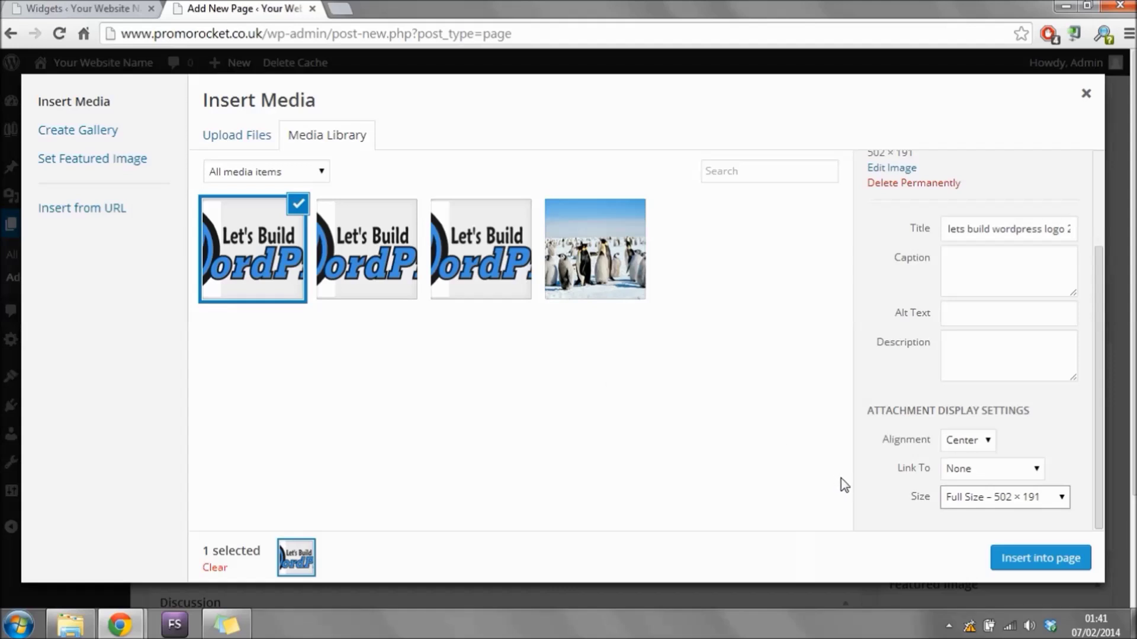
left_click(1059, 570)
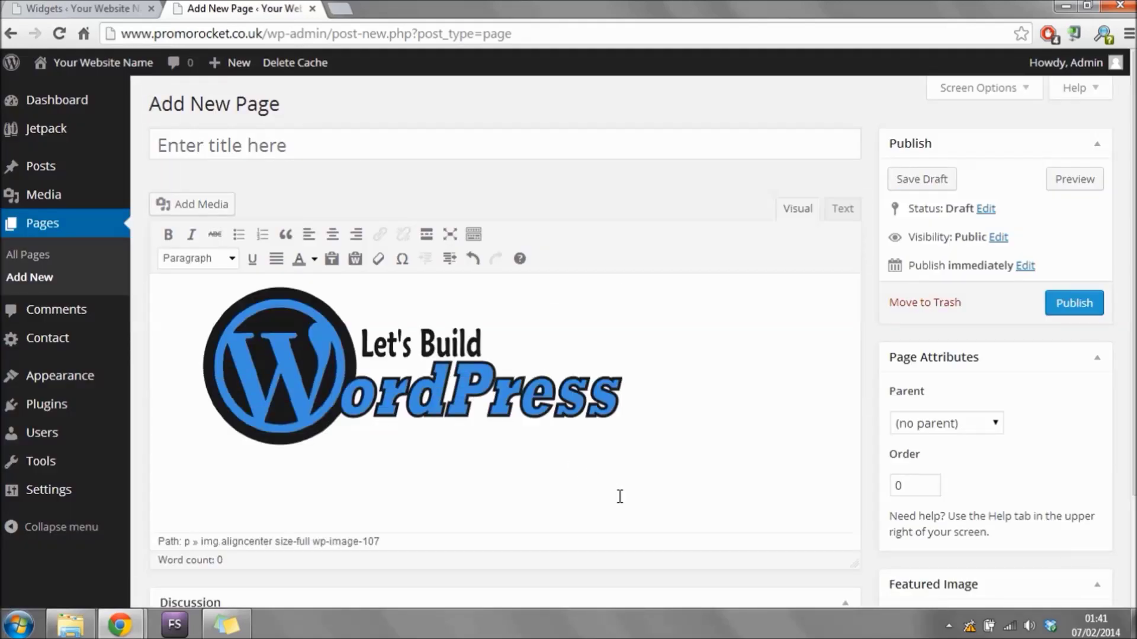
left_click(848, 219)
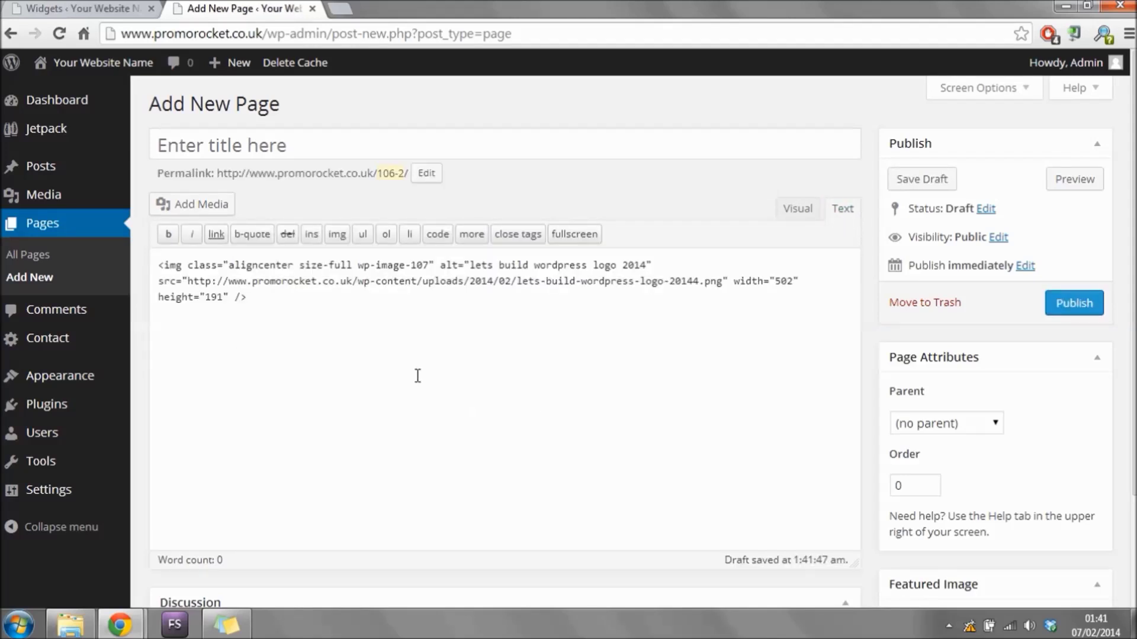
- Copy the logo's img HTML from the Text view and move the untitled draft to the trash
left_click_drag(406, 362, 142, 254)
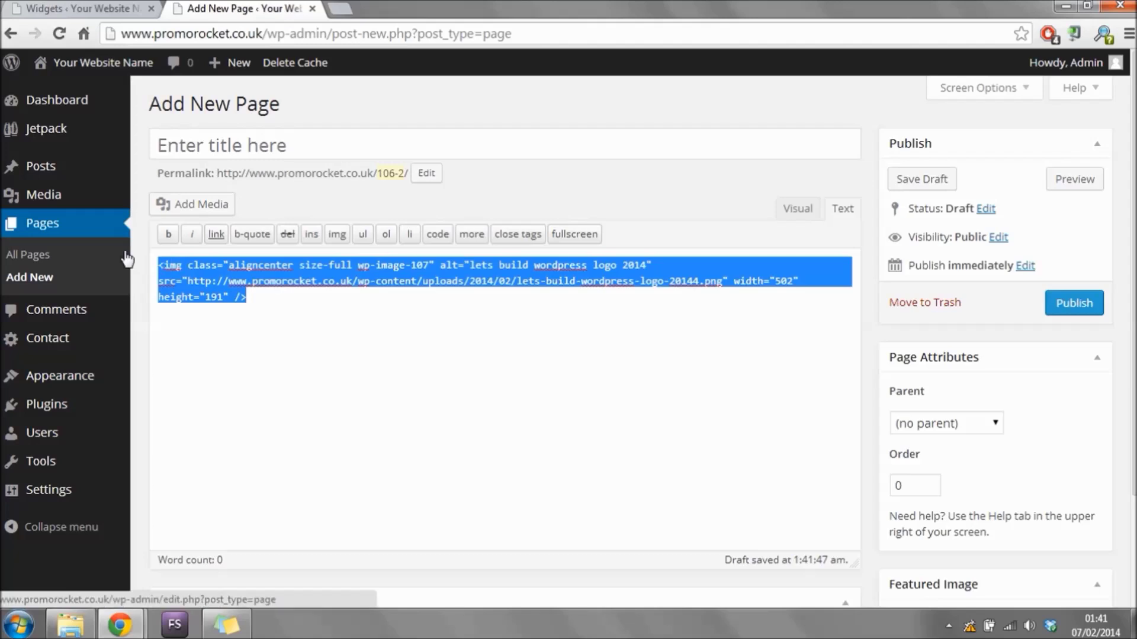
left_click_drag(236, 271, 240, 273)
right_click(296, 316)
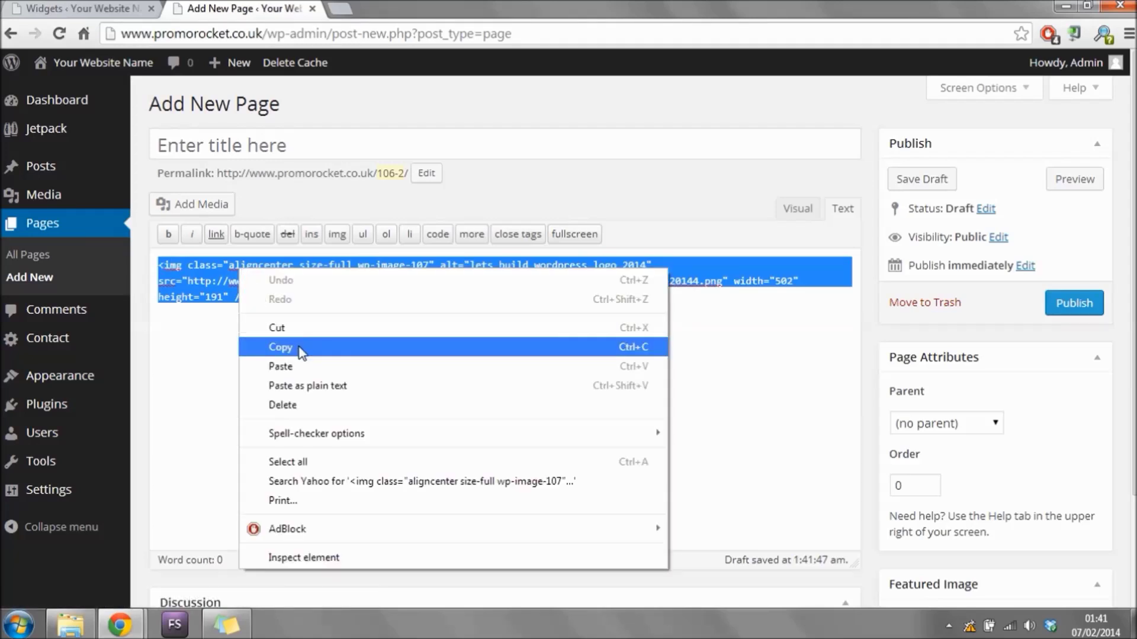
left_click(300, 345)
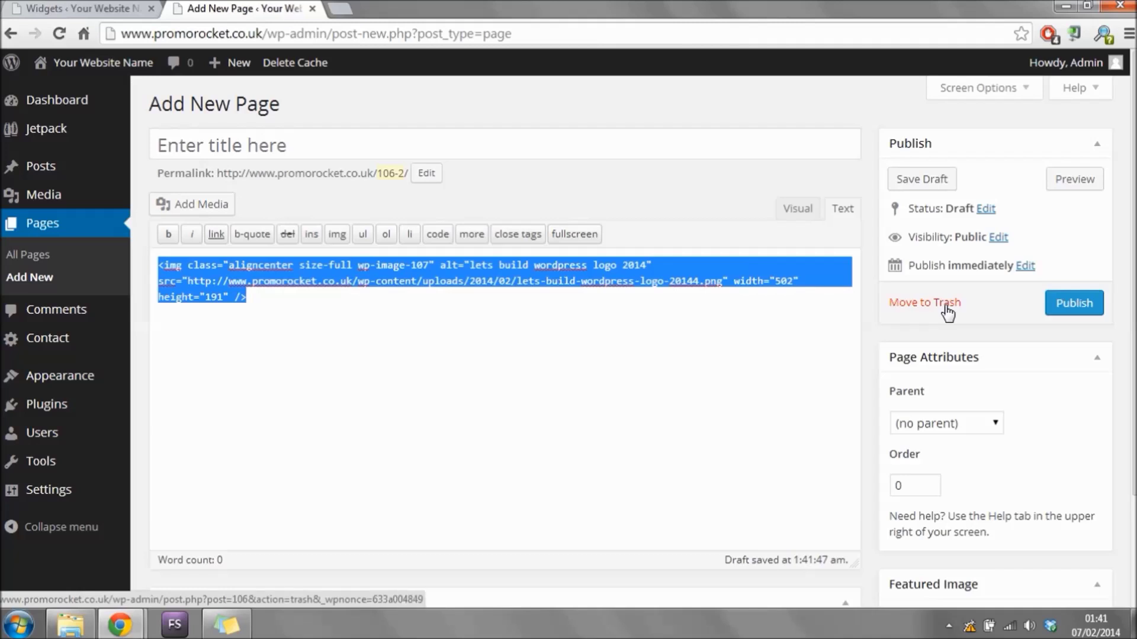
left_click(947, 307)
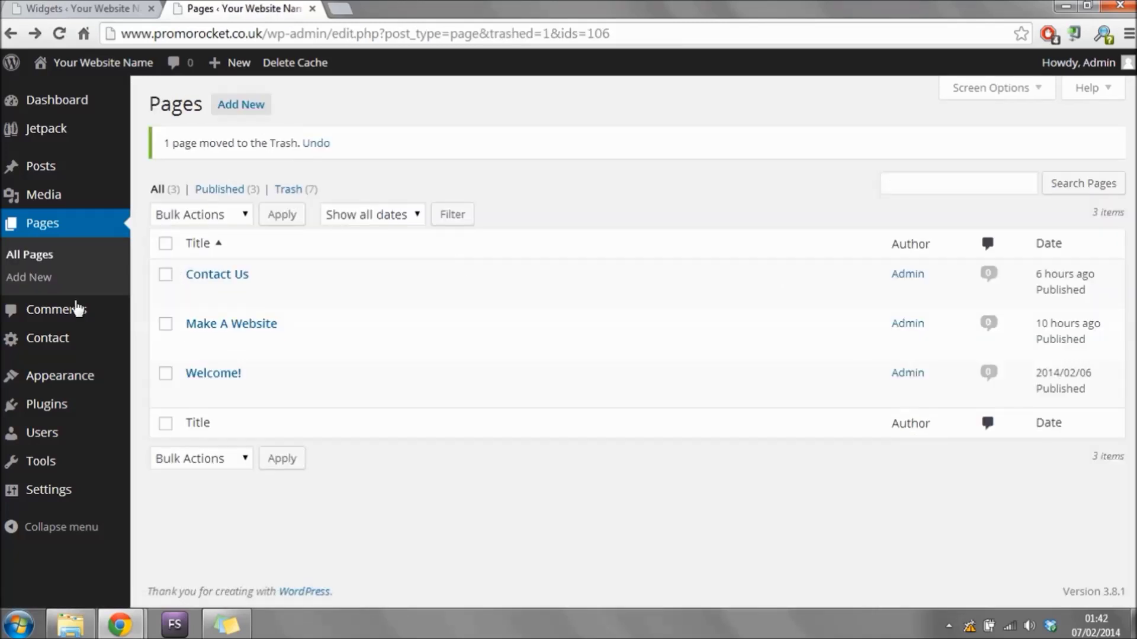
- Place a Text widget in the Secondary Widget Area directly below the Search widget
left_click(82, 376)
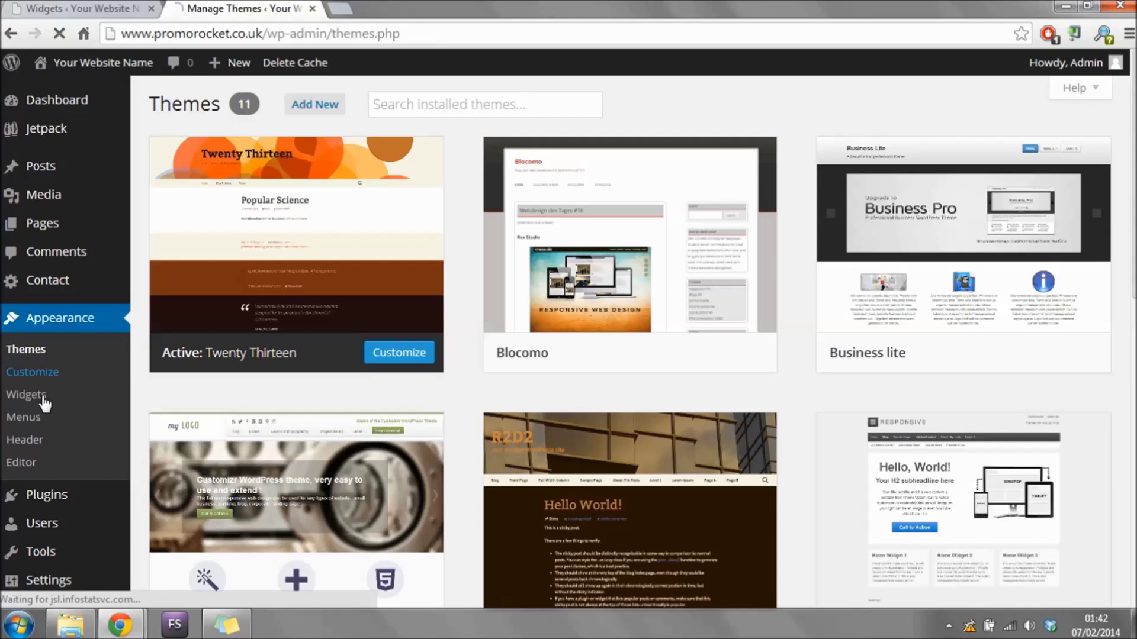
left_click(42, 393)
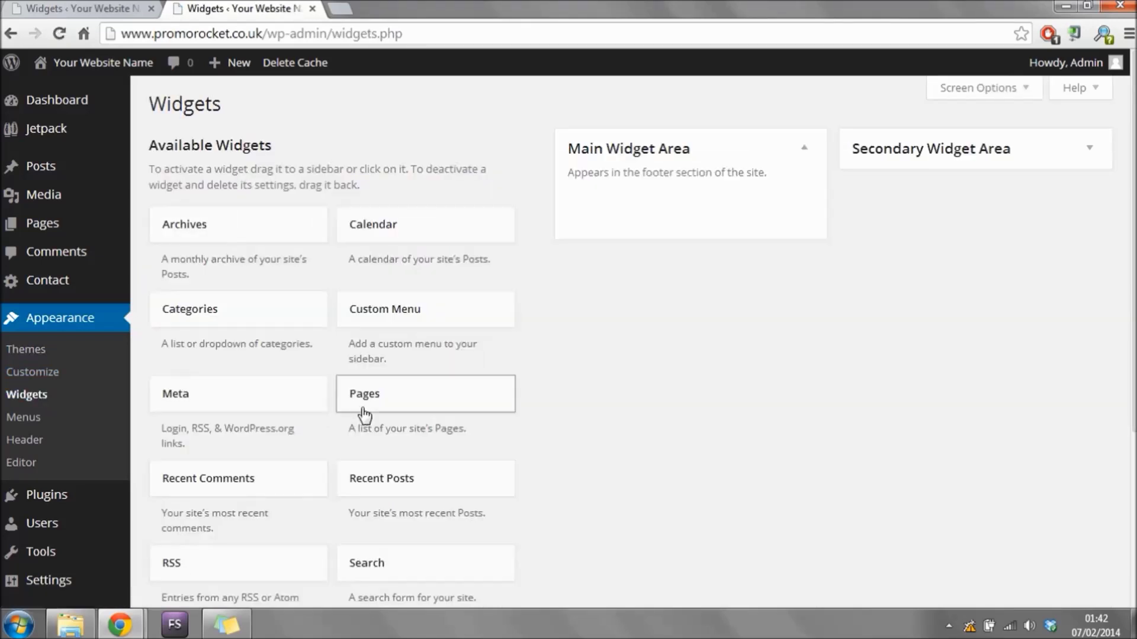
left_click(904, 155)
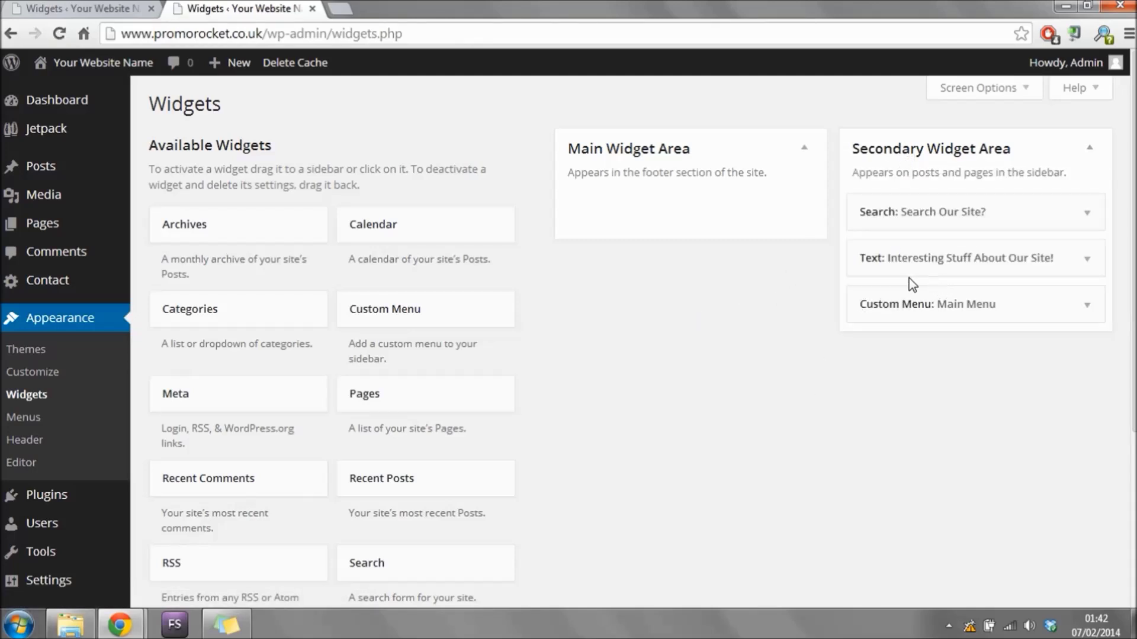
scroll(770, 291, "down", 3)
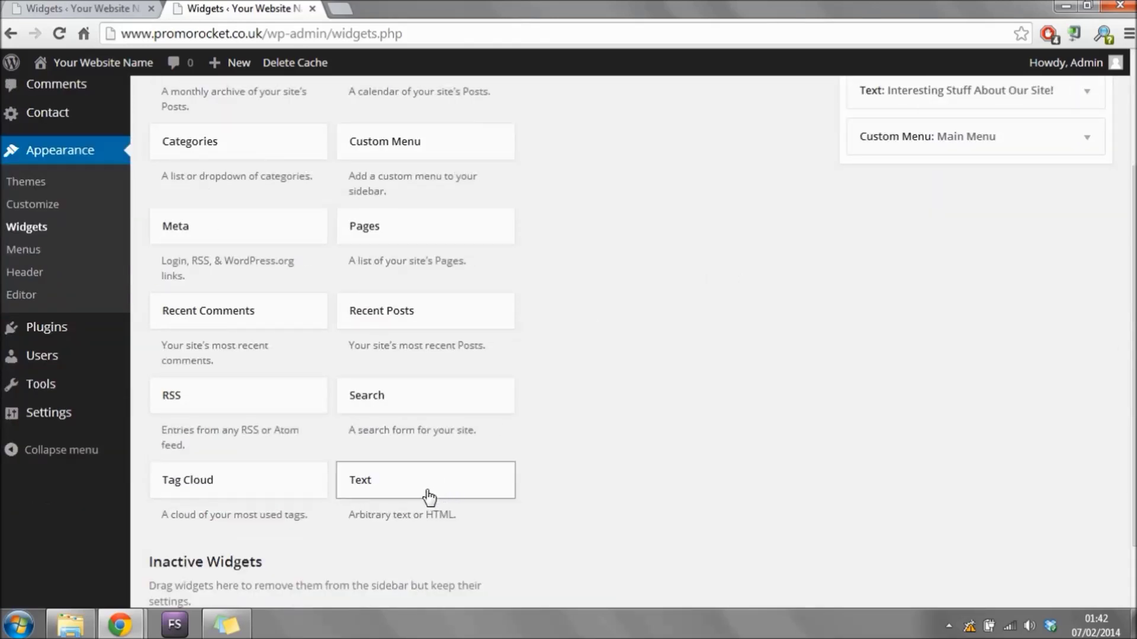
left_click_drag(434, 490, 924, 259)
left_click_drag(924, 265, 935, 253)
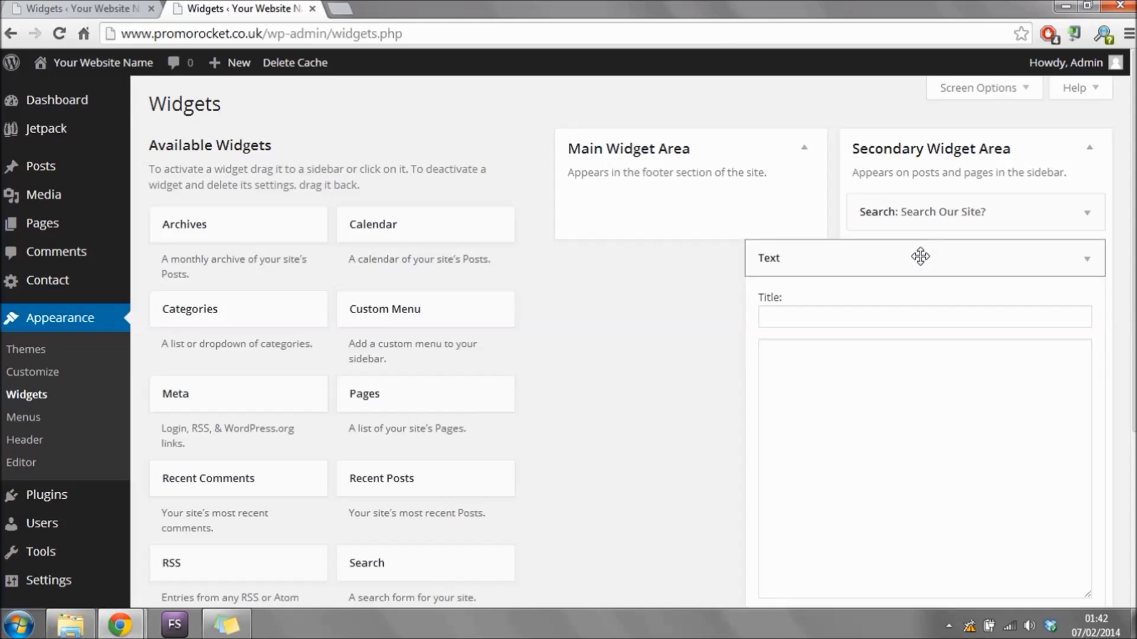
- Paste the logo img HTML into the Text widget's content, leave the title empty, and save
left_click(864, 318)
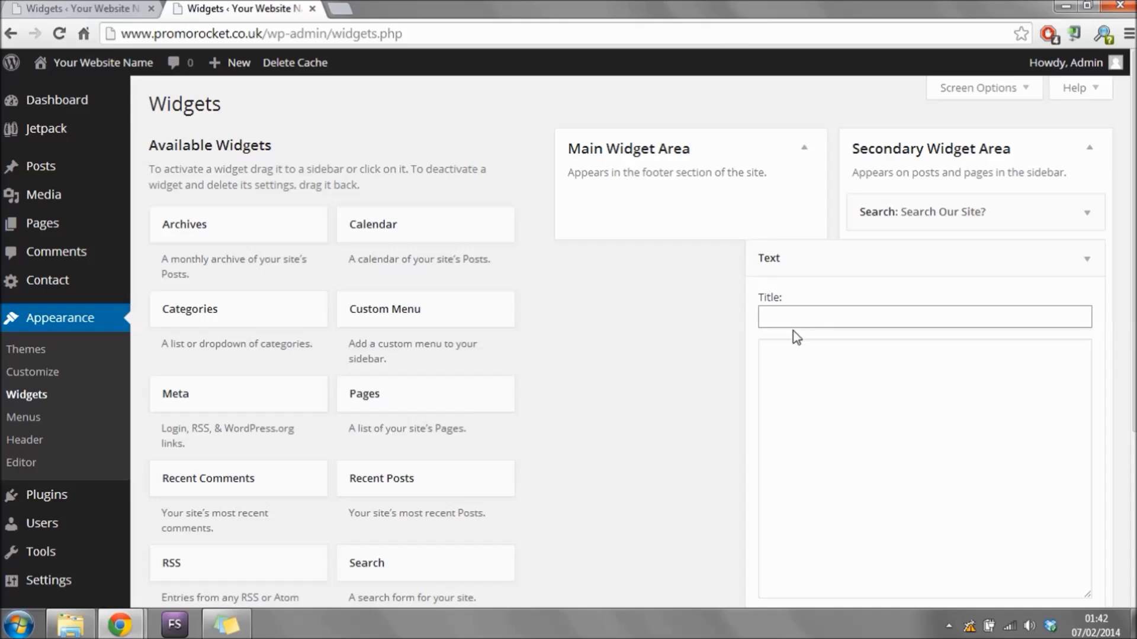
scroll(622, 274, "down", 2)
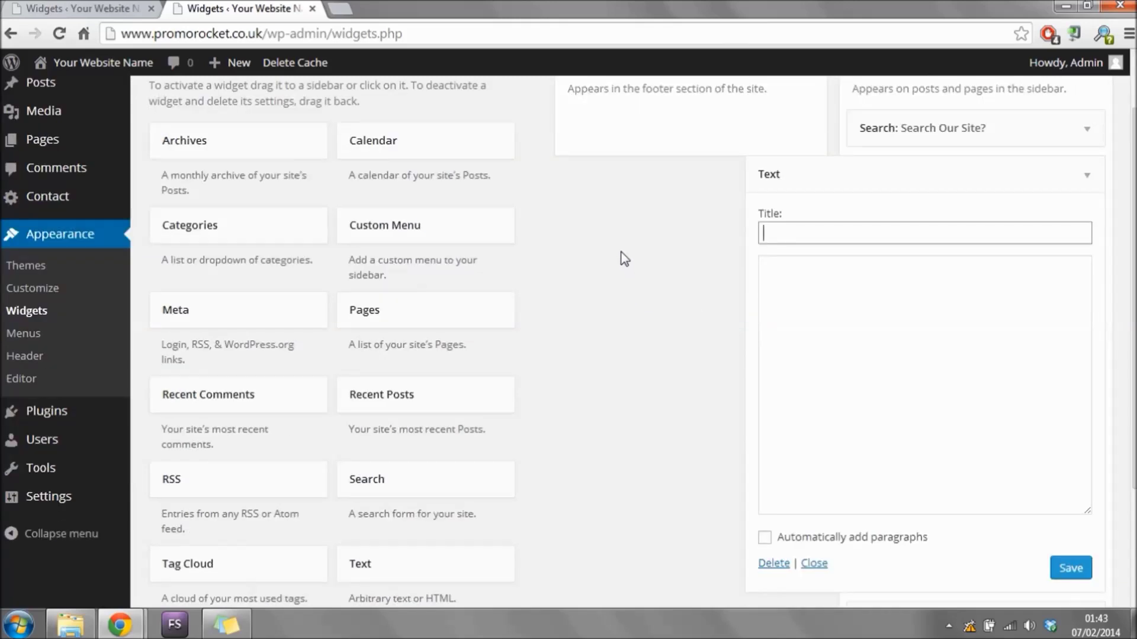
left_click(835, 290)
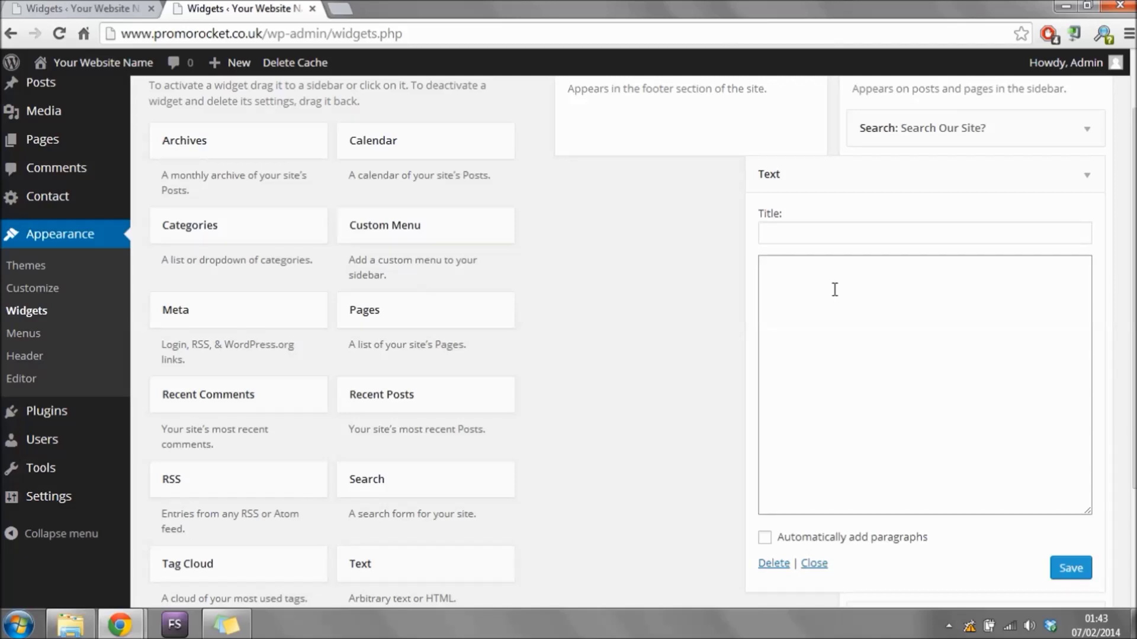
right_click(833, 283)
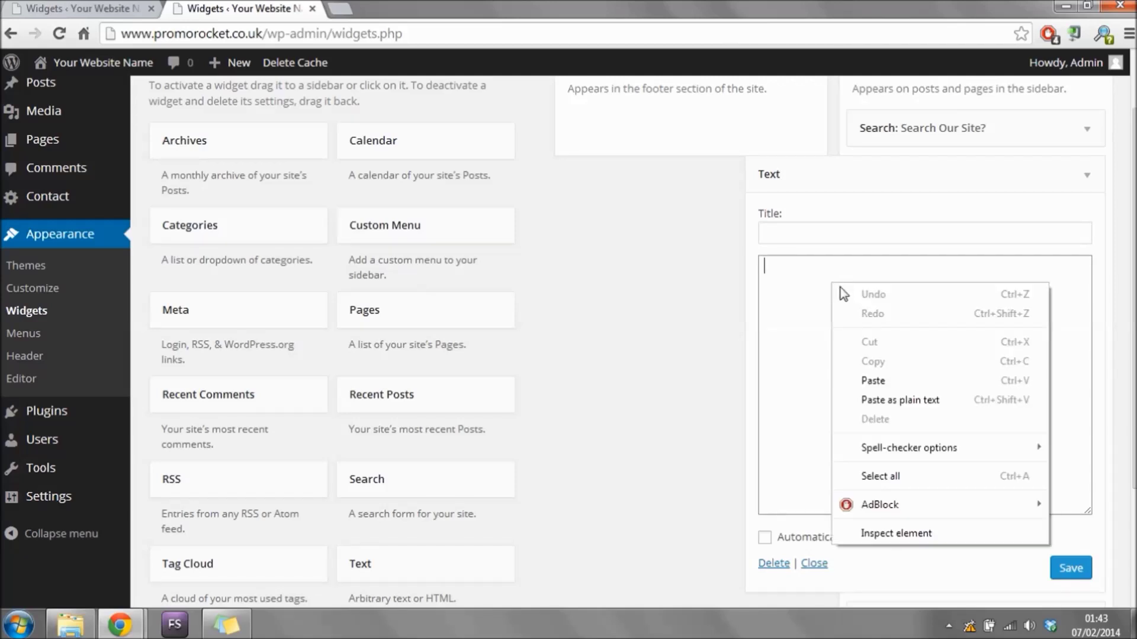
left_click(876, 379)
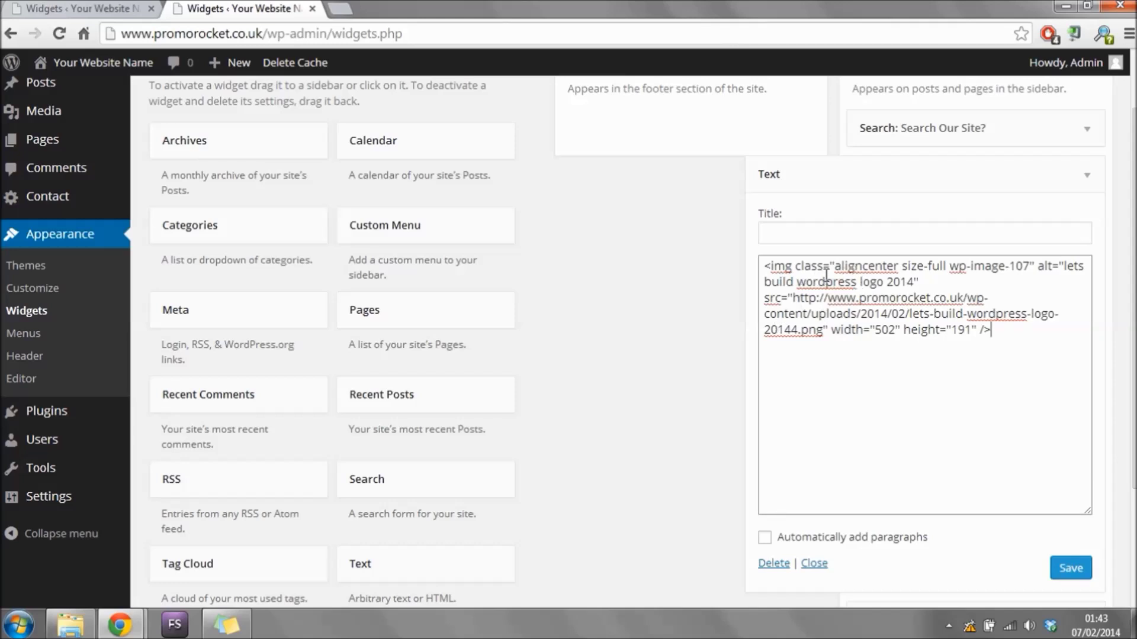
scroll(826, 277, "down", 3)
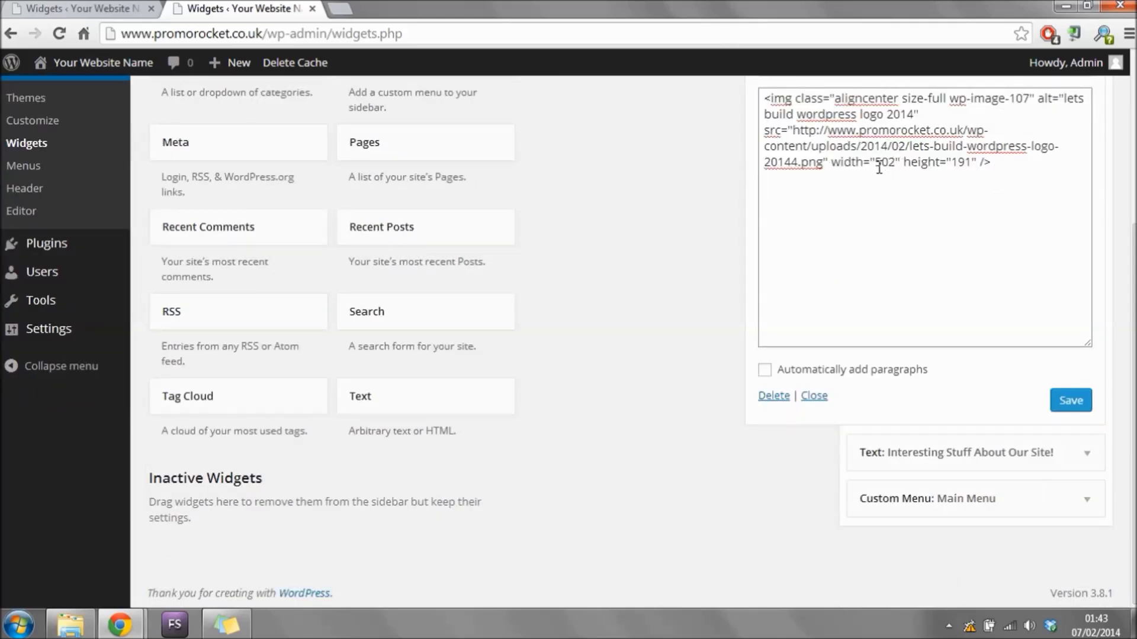
left_click(1077, 405)
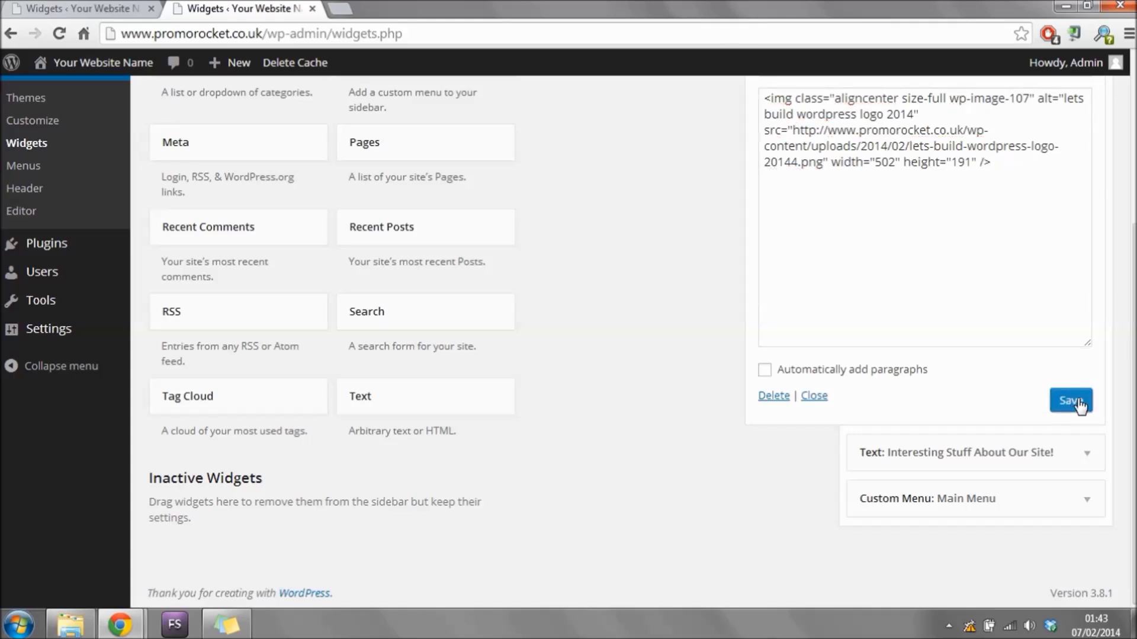
- Visit the live site and find the logo in the sidebar below the Search Our Site? box
mouse_move(128, 70)
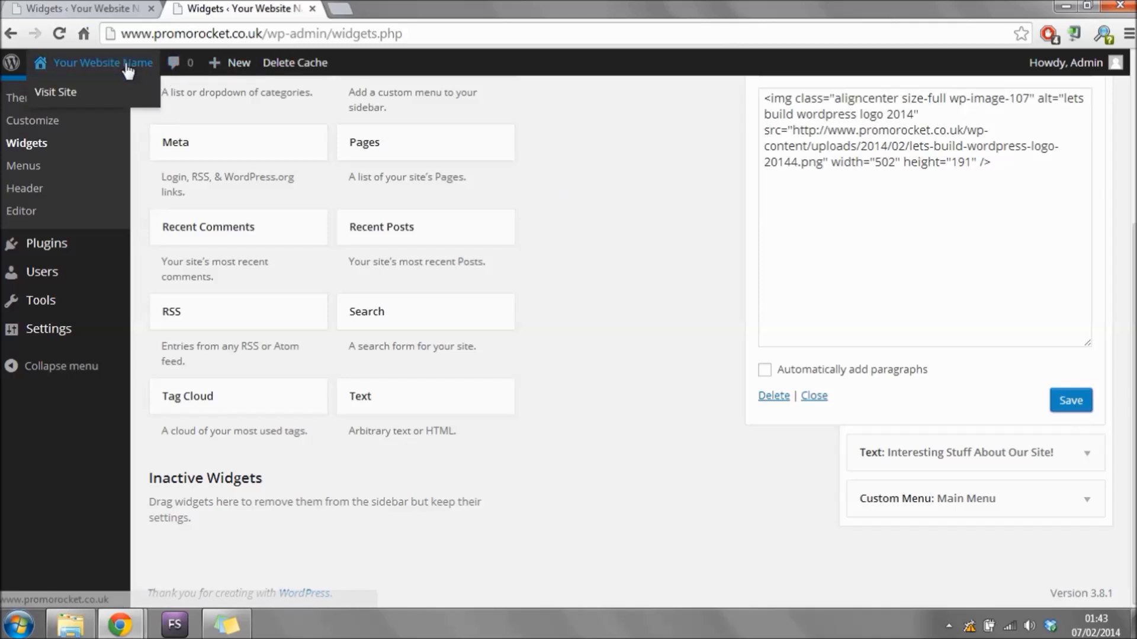
left_click(66, 99)
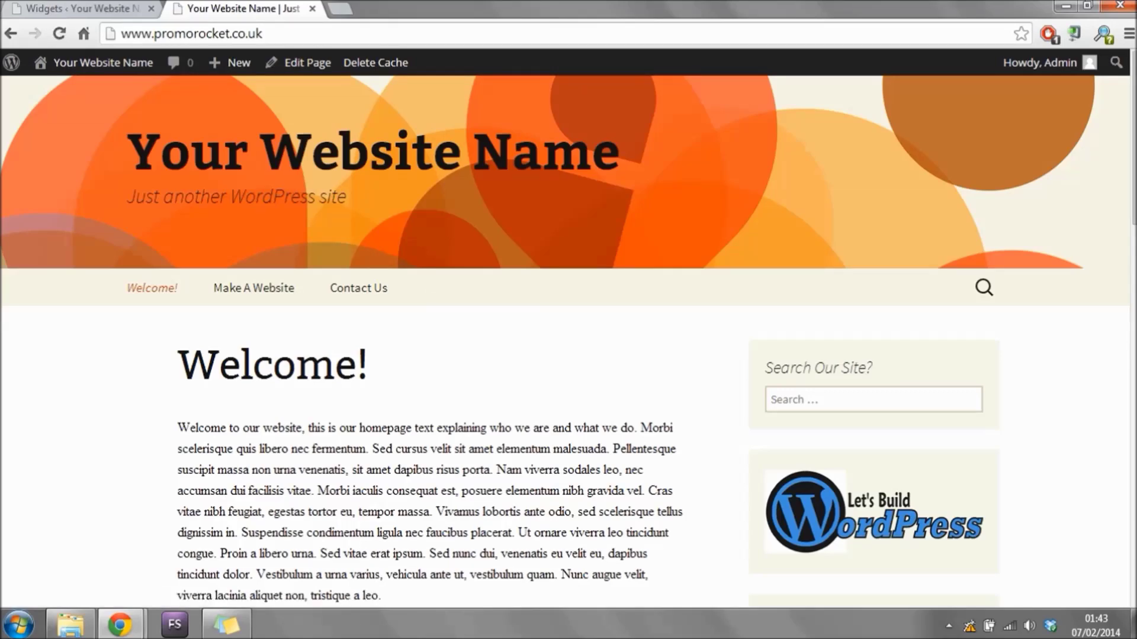
scroll(568, 332, "down", 3)
scroll(851, 306, "down", 2)
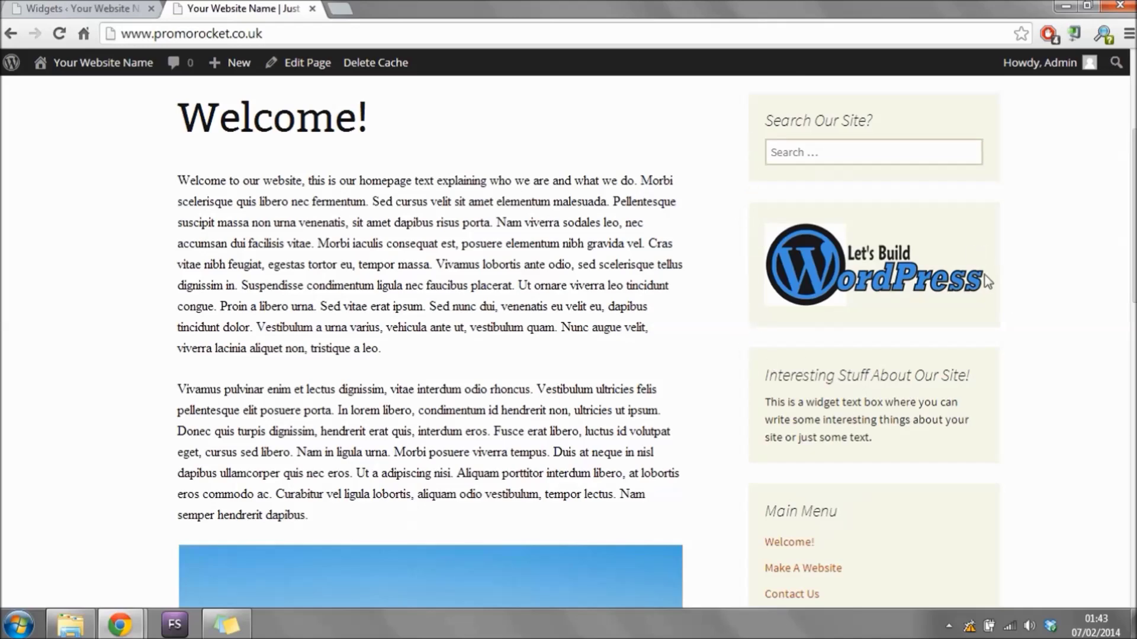
scroll(1134, 237, "up", 2)
scroll(568, 341, "up", 3)
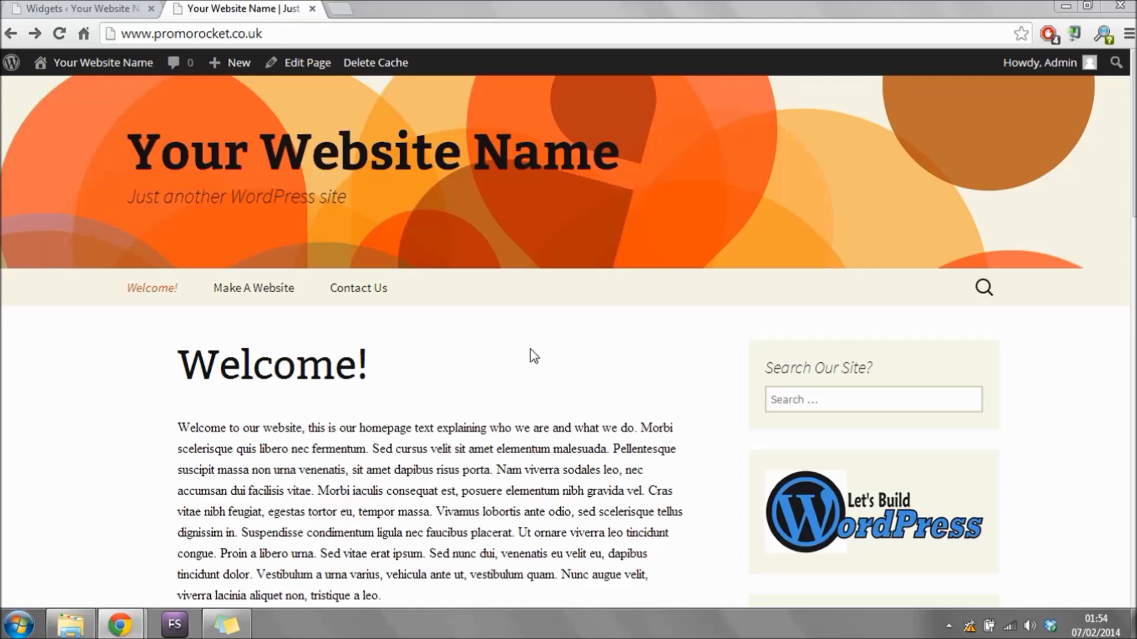
- Search Plugins > Add New for 'tinymce widget', listing Black Studio TinyMCE Widget first
mouse_move(130, 65)
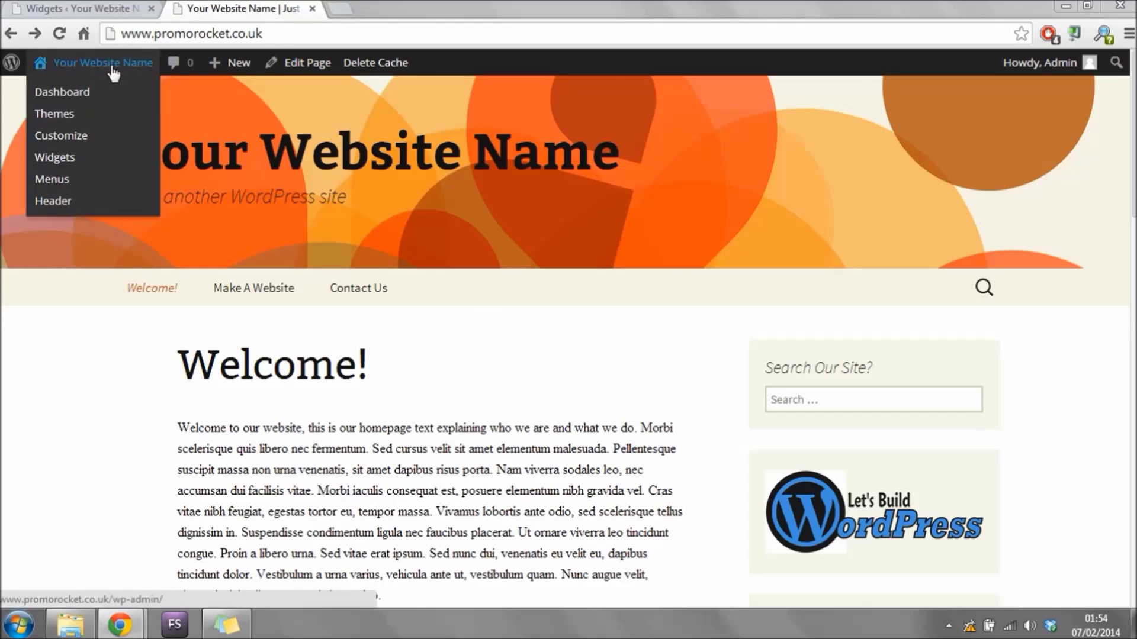
left_click(93, 93)
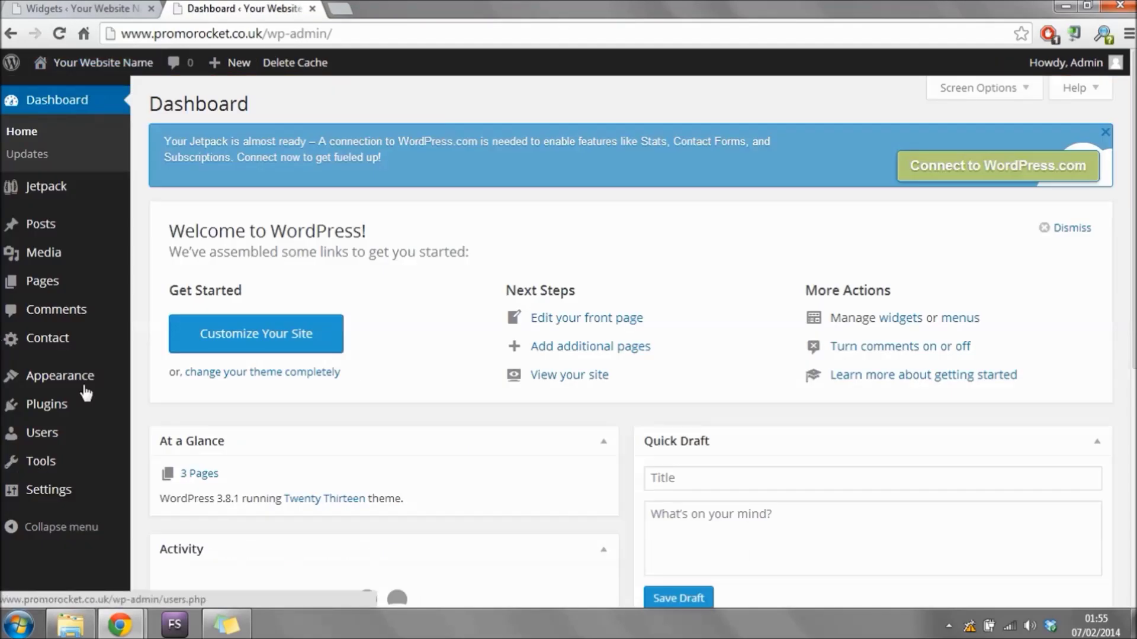
left_click(65, 408)
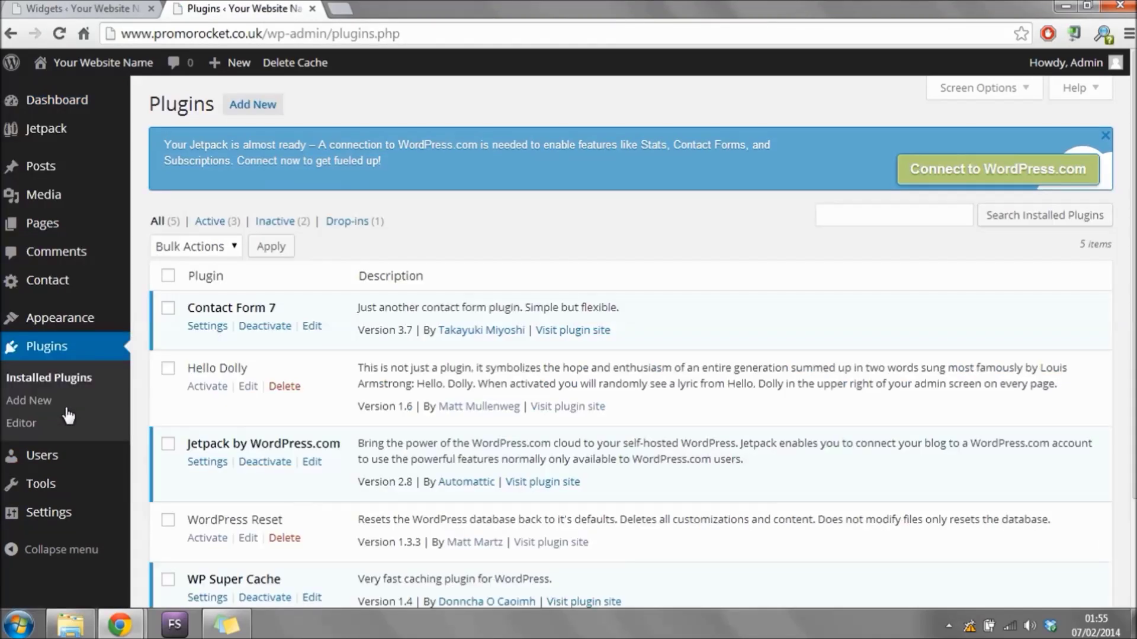
left_click(272, 113)
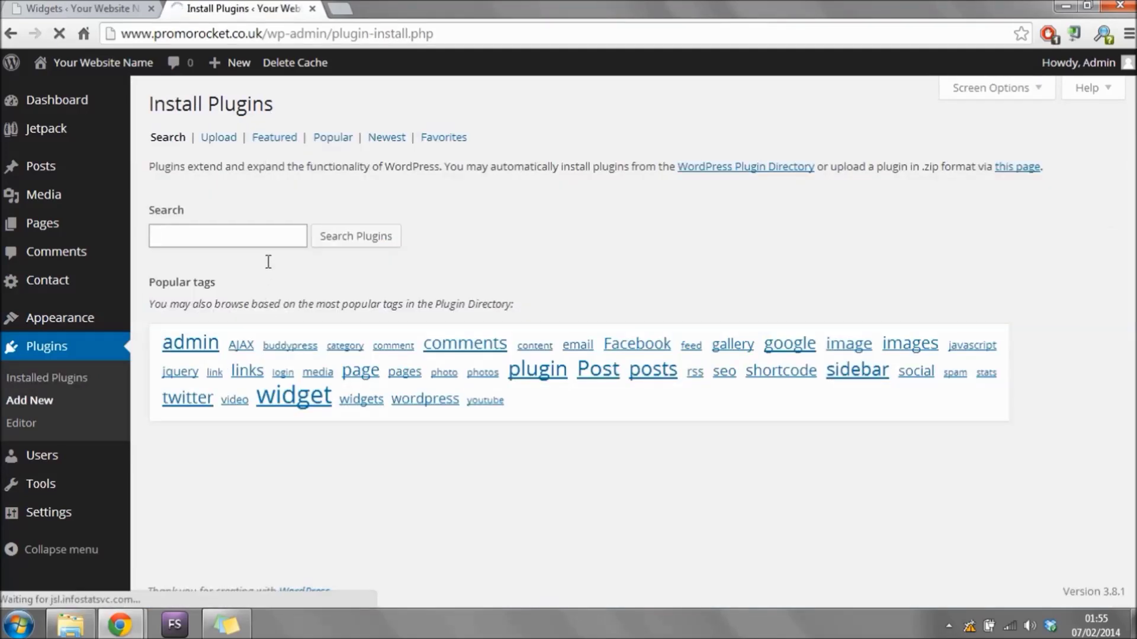
left_click(266, 234)
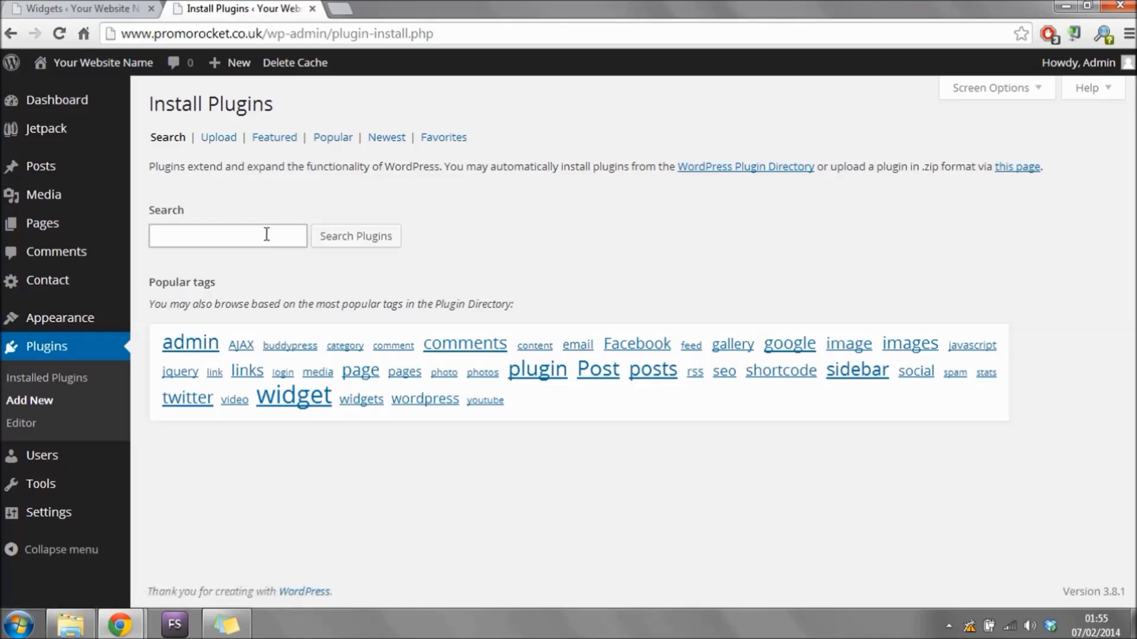
left_click(266, 234)
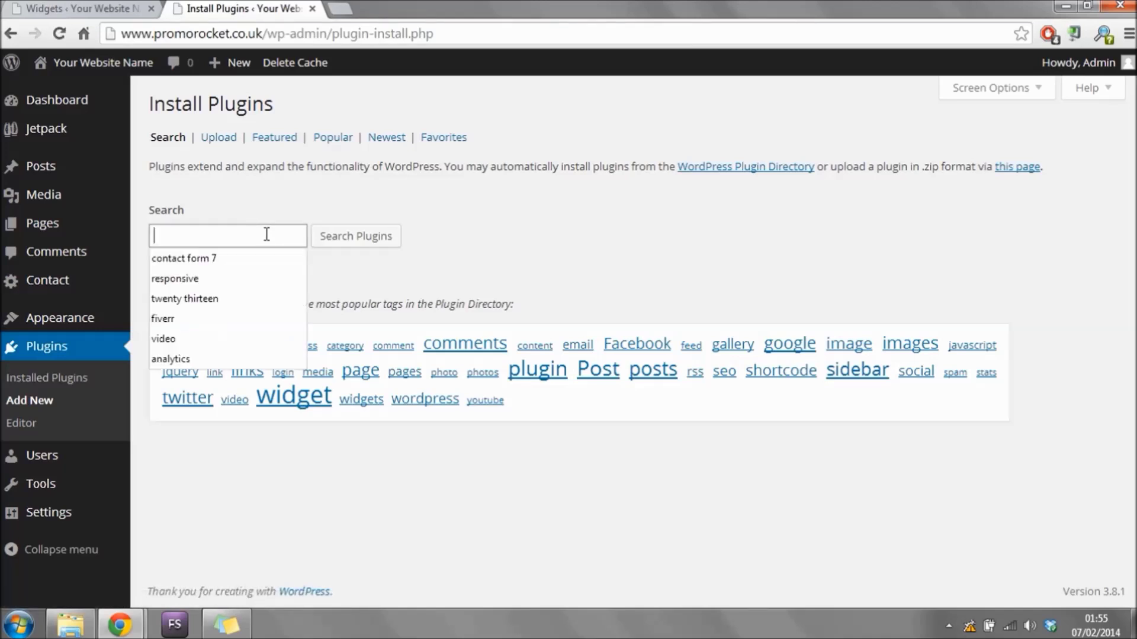
type("tiny")
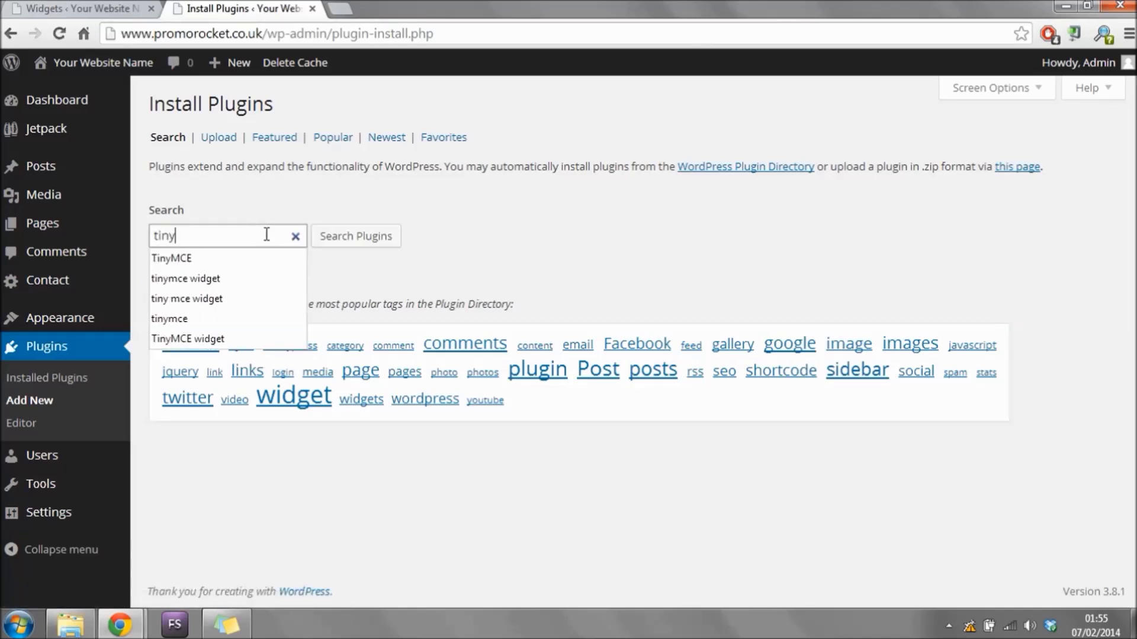
type("mce")
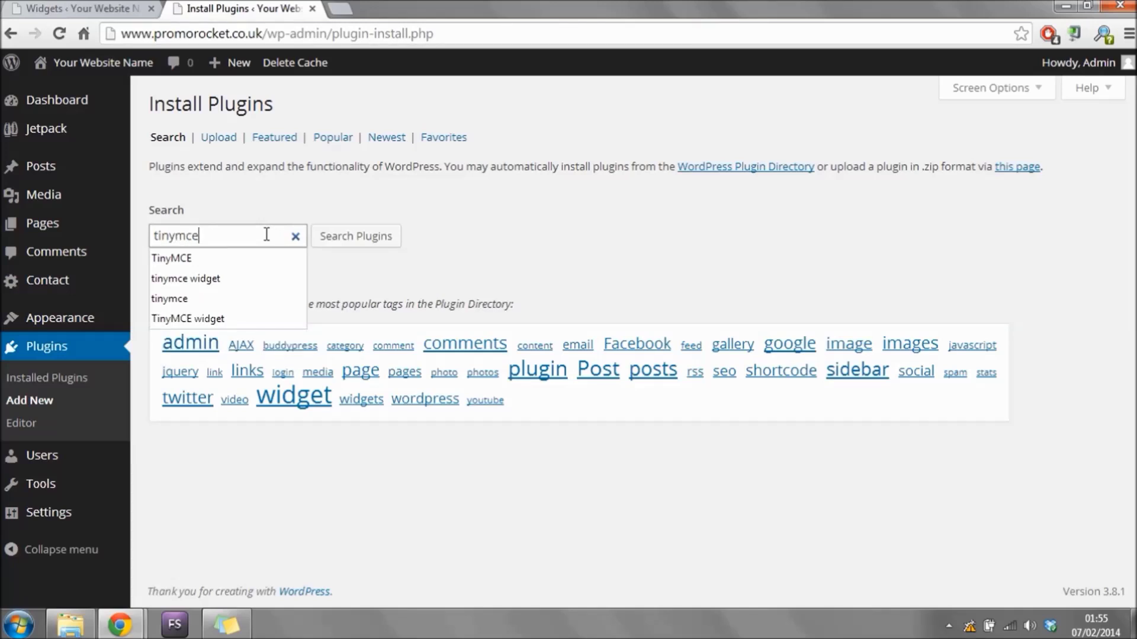
type(" widget")
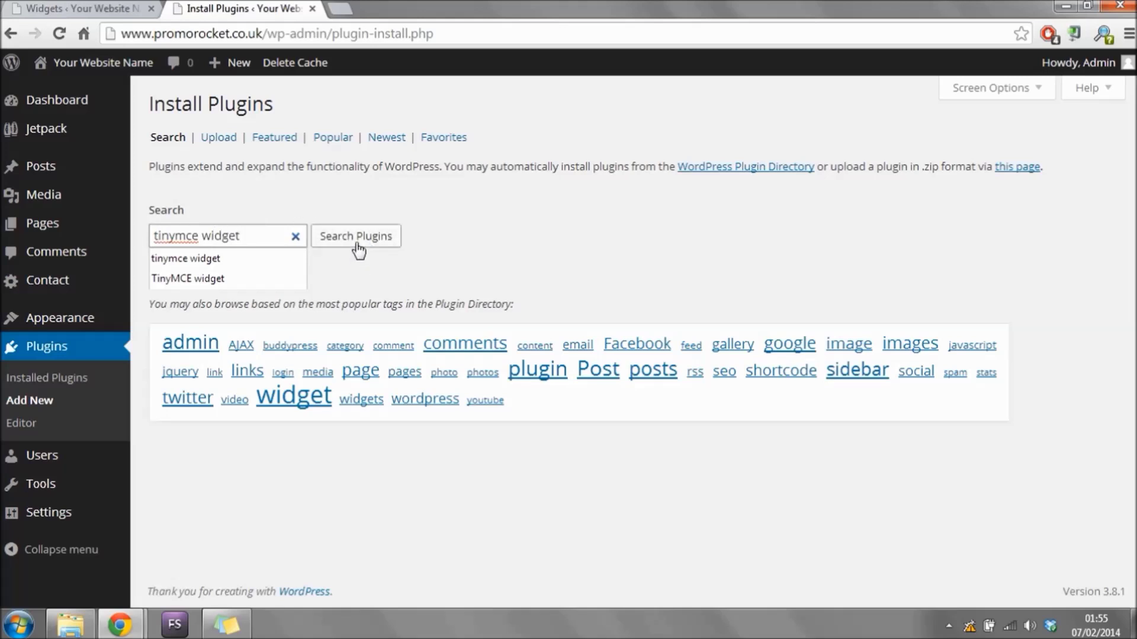
left_click(357, 245)
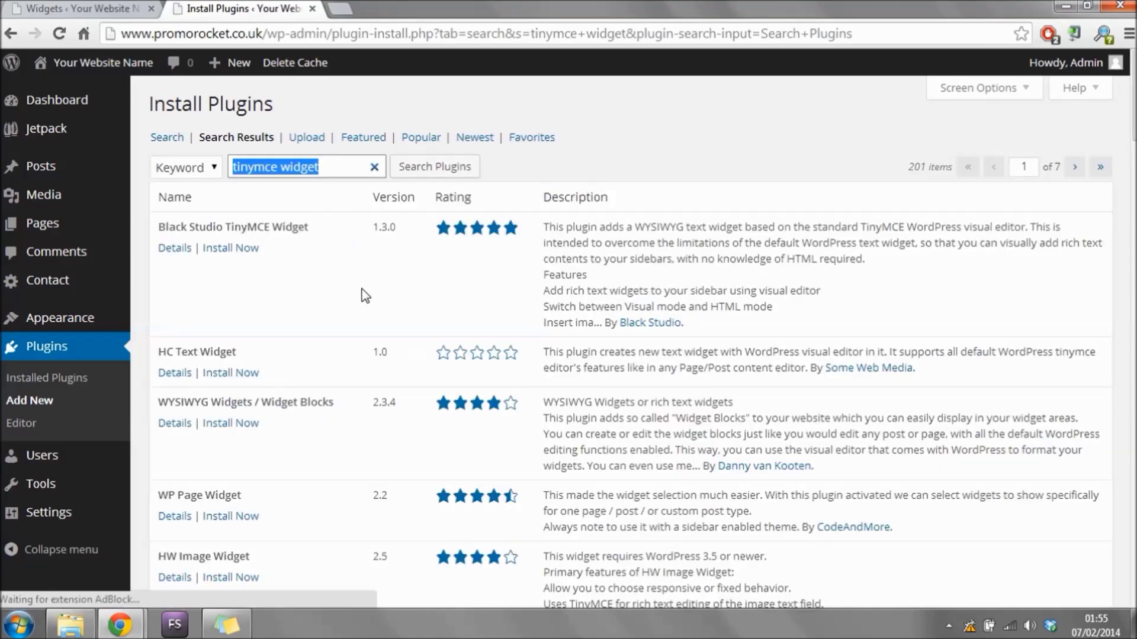
- Install and activate the Black Studio TinyMCE Widget 1.3.0 plugin, then show the Themes page
left_click(249, 254)
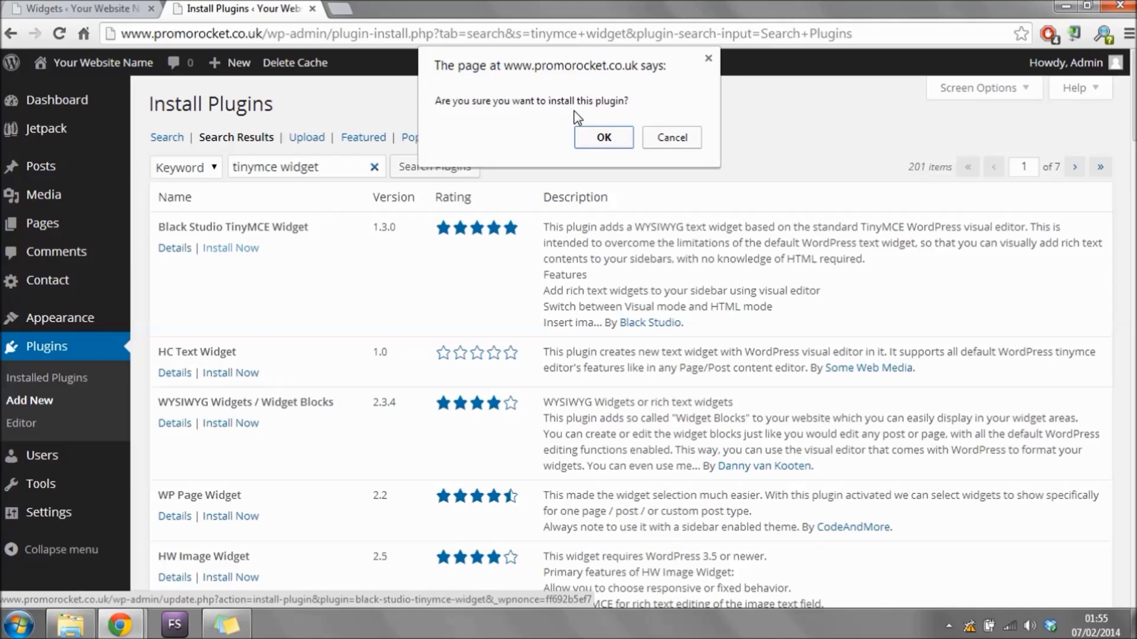
left_click(603, 139)
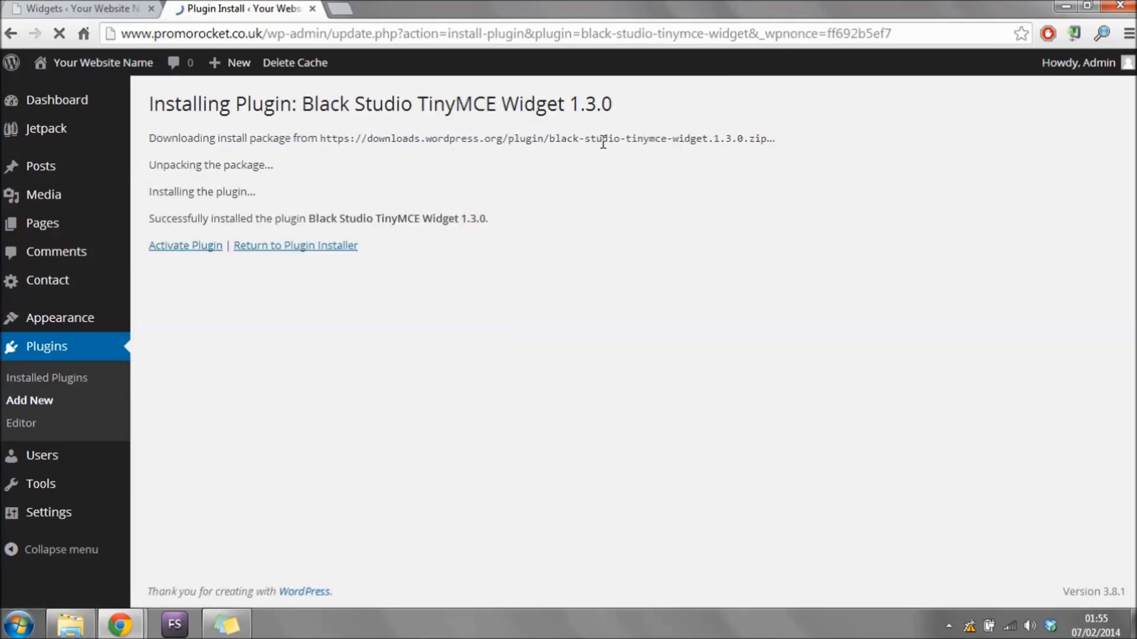
left_click(209, 255)
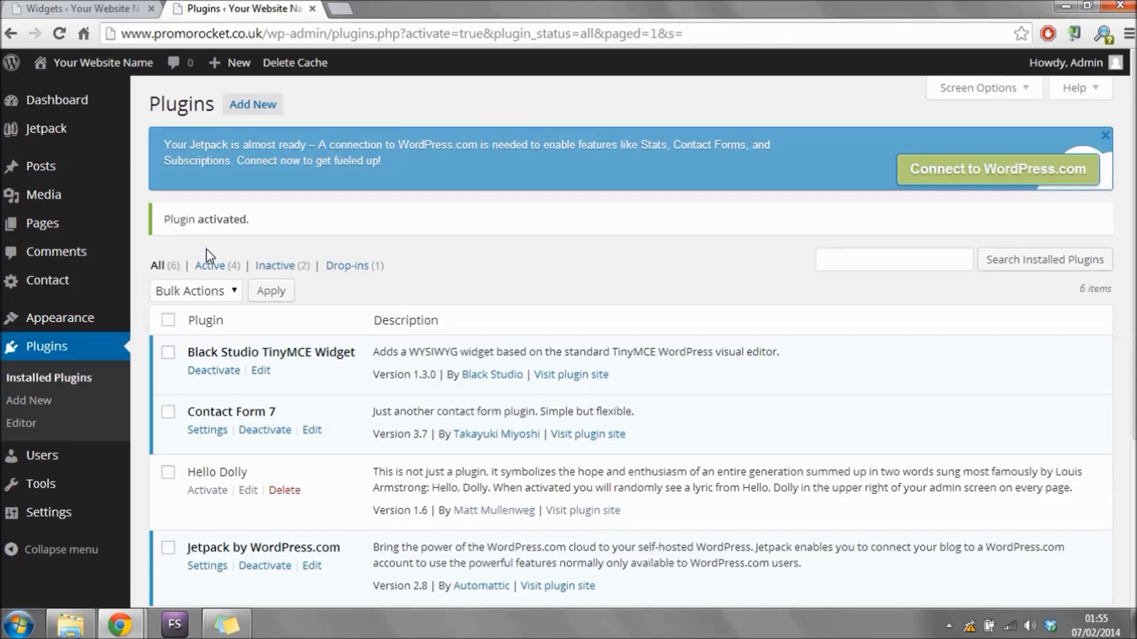
mouse_move(82, 323)
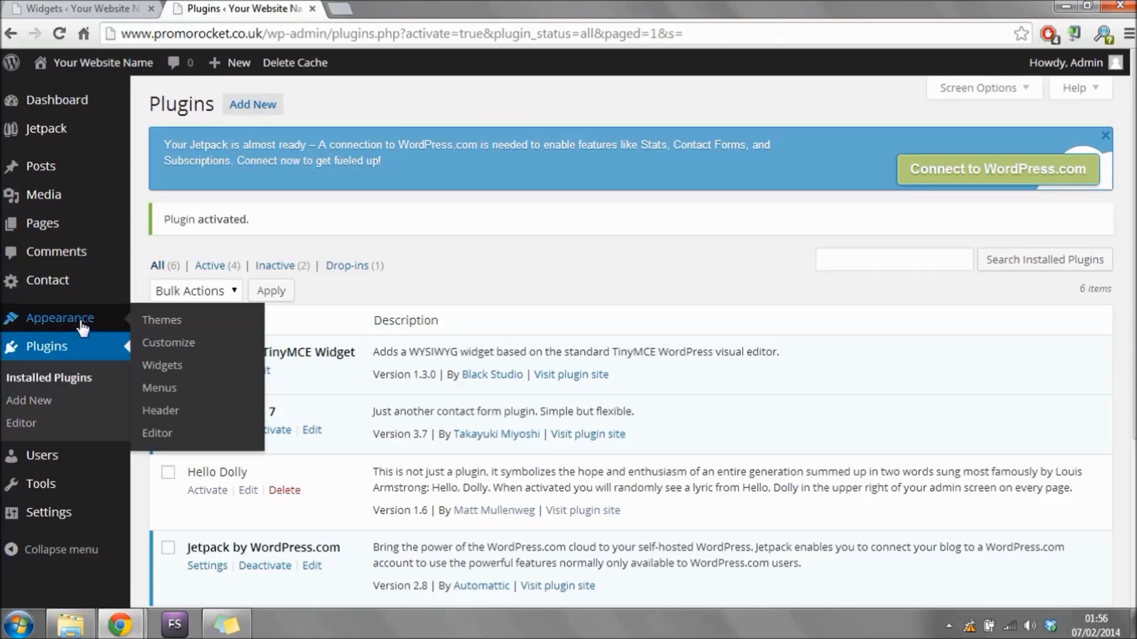
left_click(82, 322)
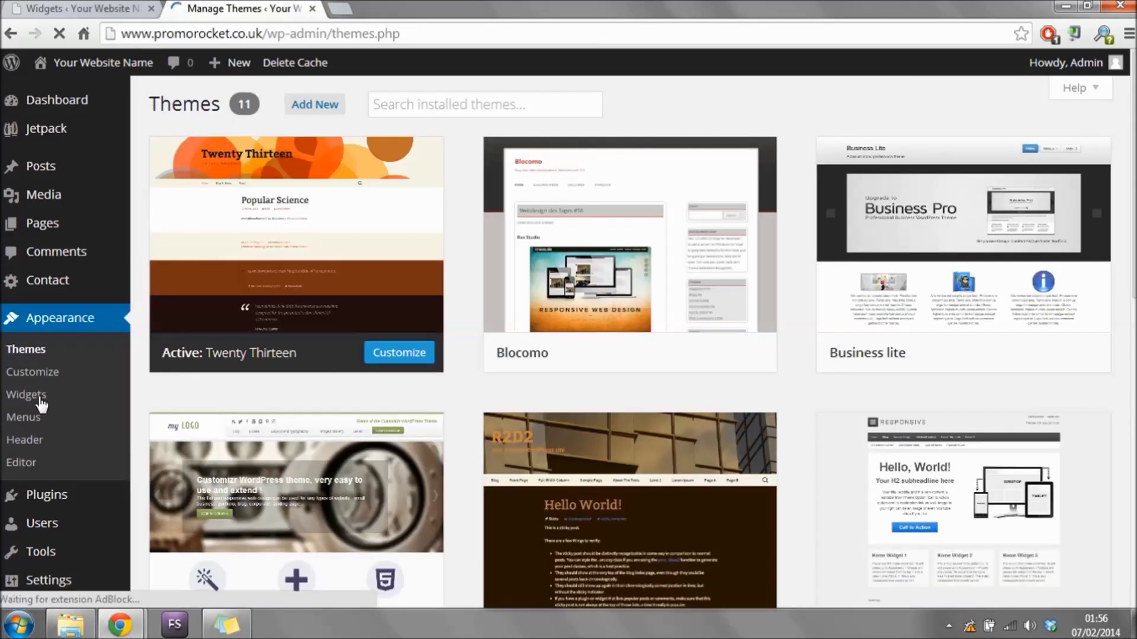
- Drag a Black Studio TinyMCE widget into the Secondary Widget Area below the Main Menu widget
left_click(38, 395)
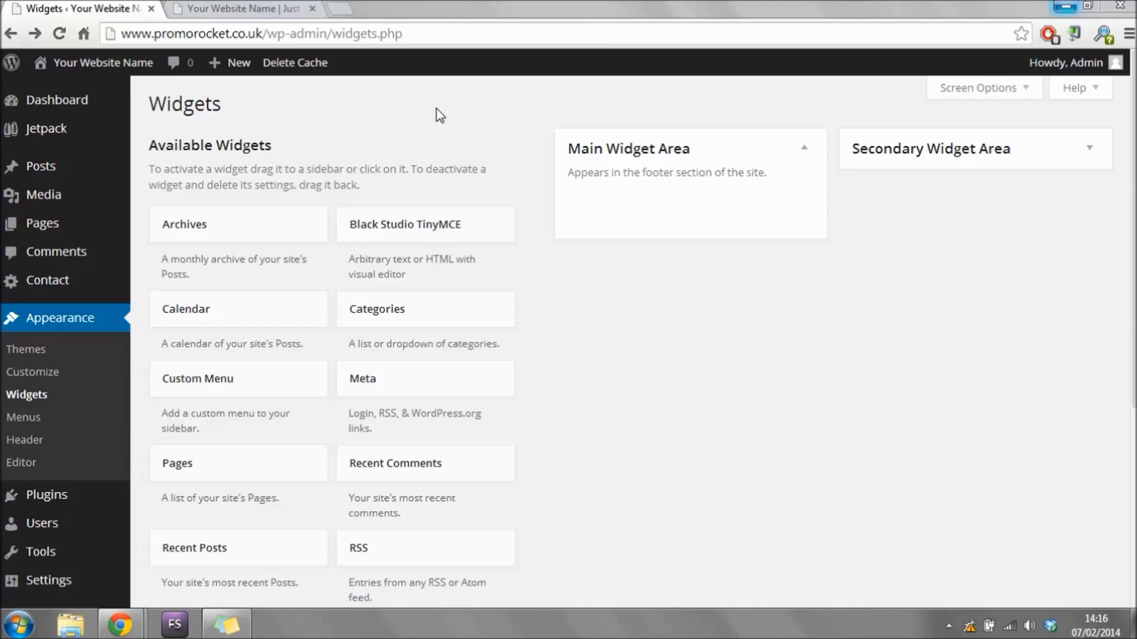
left_click(946, 158)
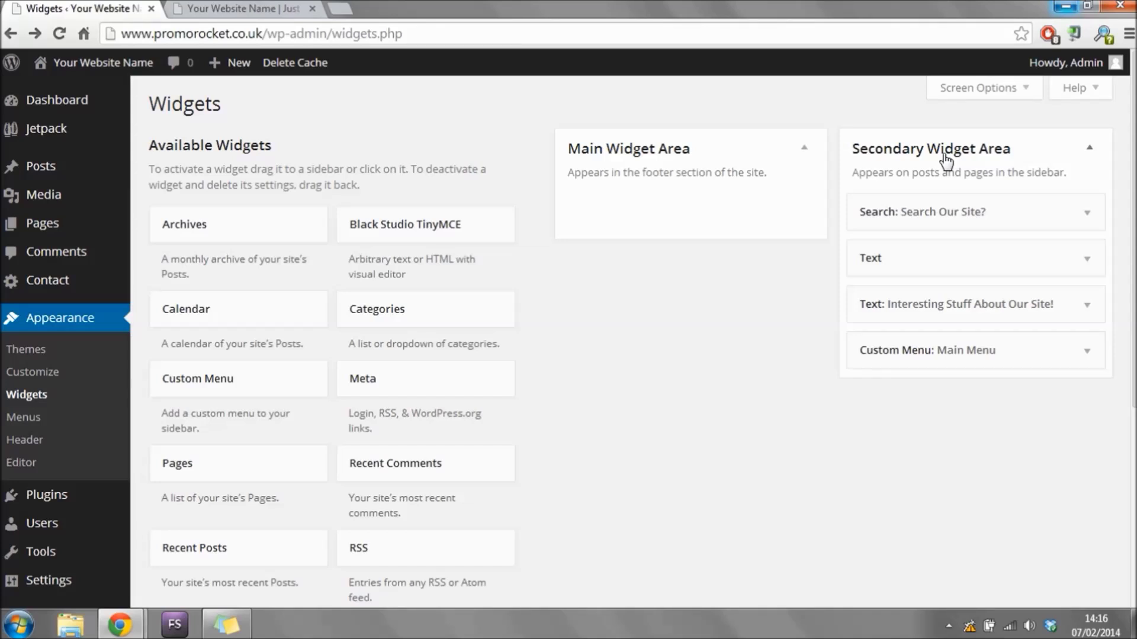
left_click_drag(441, 231, 936, 393)
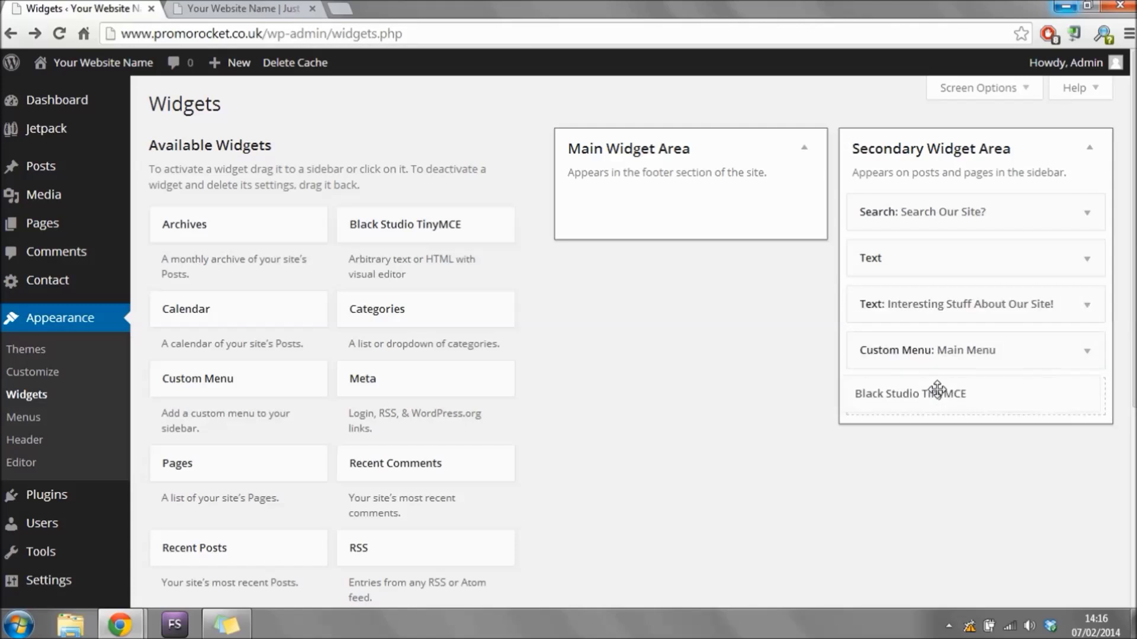
scroll(722, 353, "down", 3)
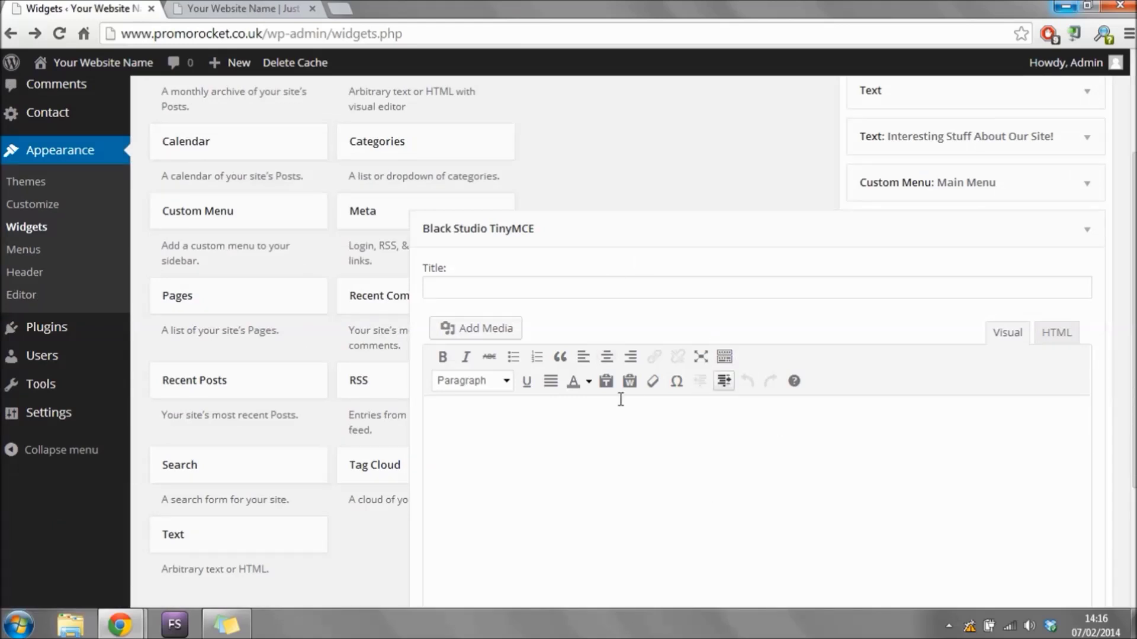
- In the TinyMCE widget editor, add media and pick the WordPress logo image
left_click(562, 468)
left_click(572, 290)
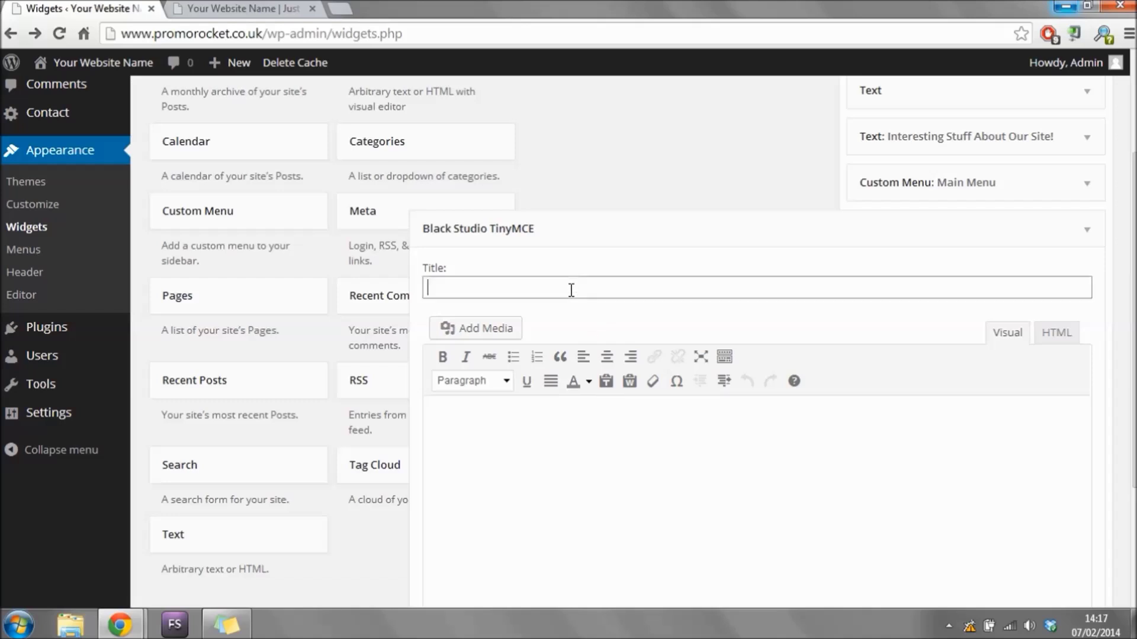
left_click(561, 431)
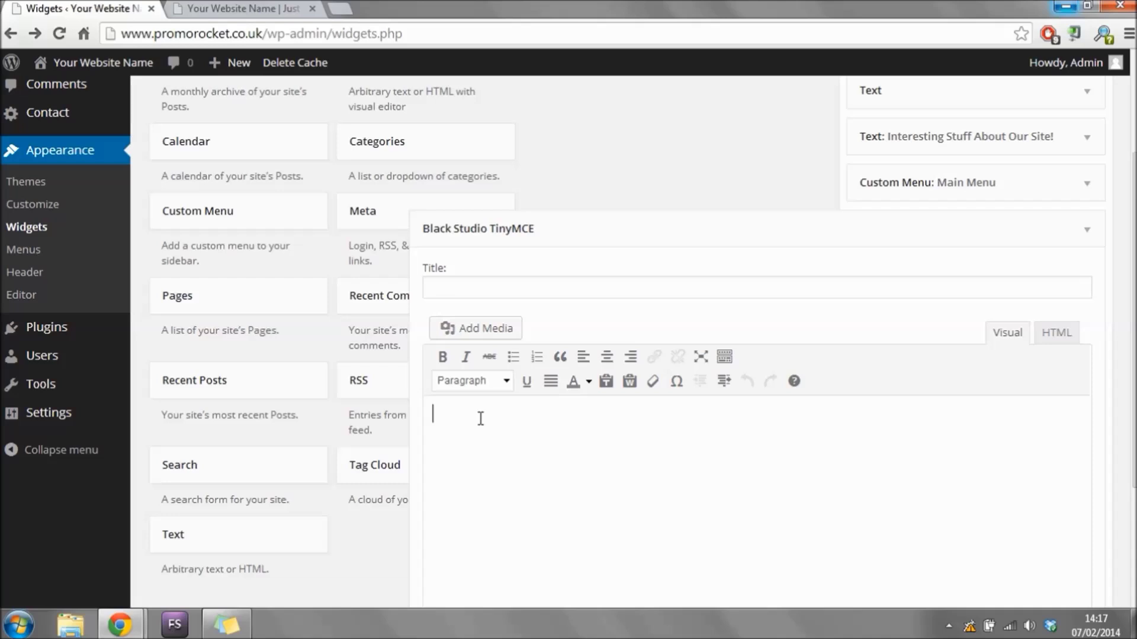
left_click(502, 332)
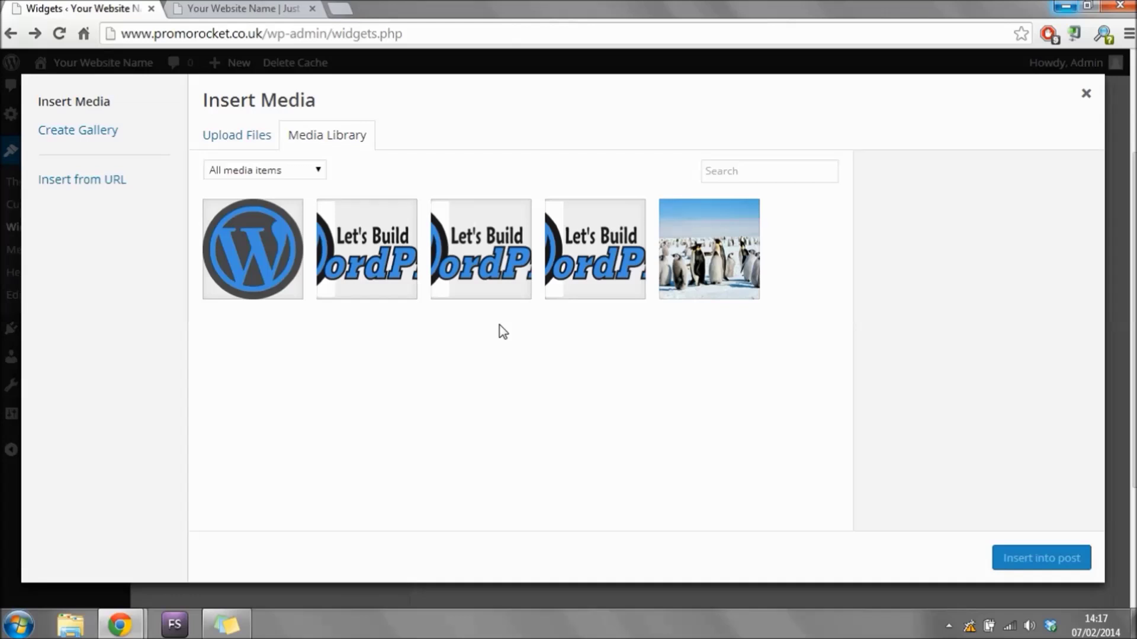
left_click(265, 254)
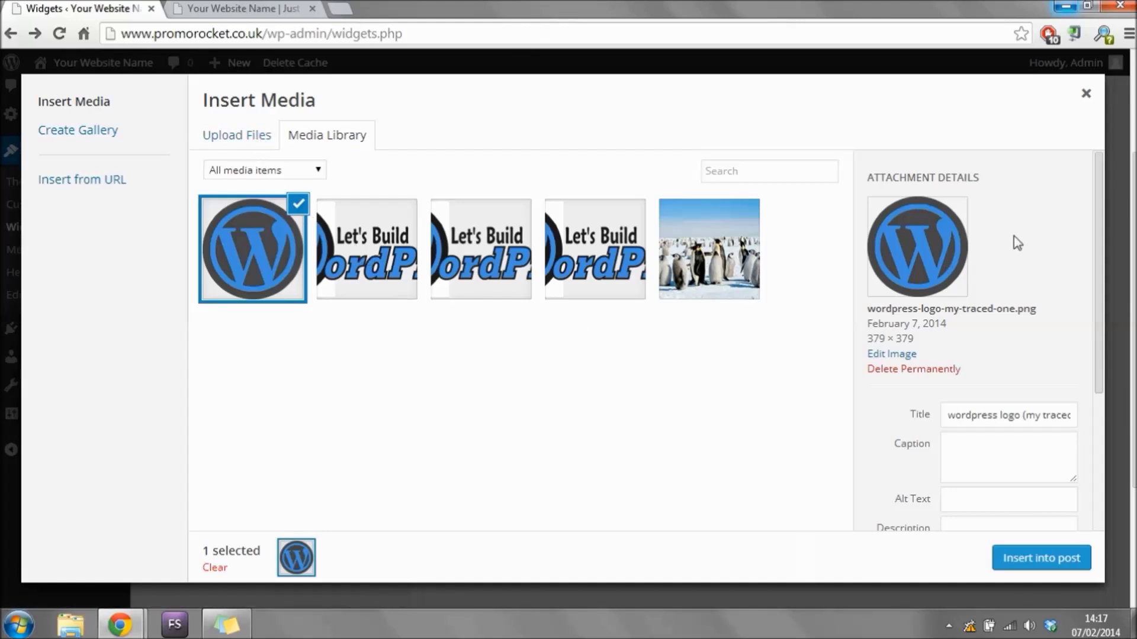
left_click_drag(1095, 205, 1103, 361)
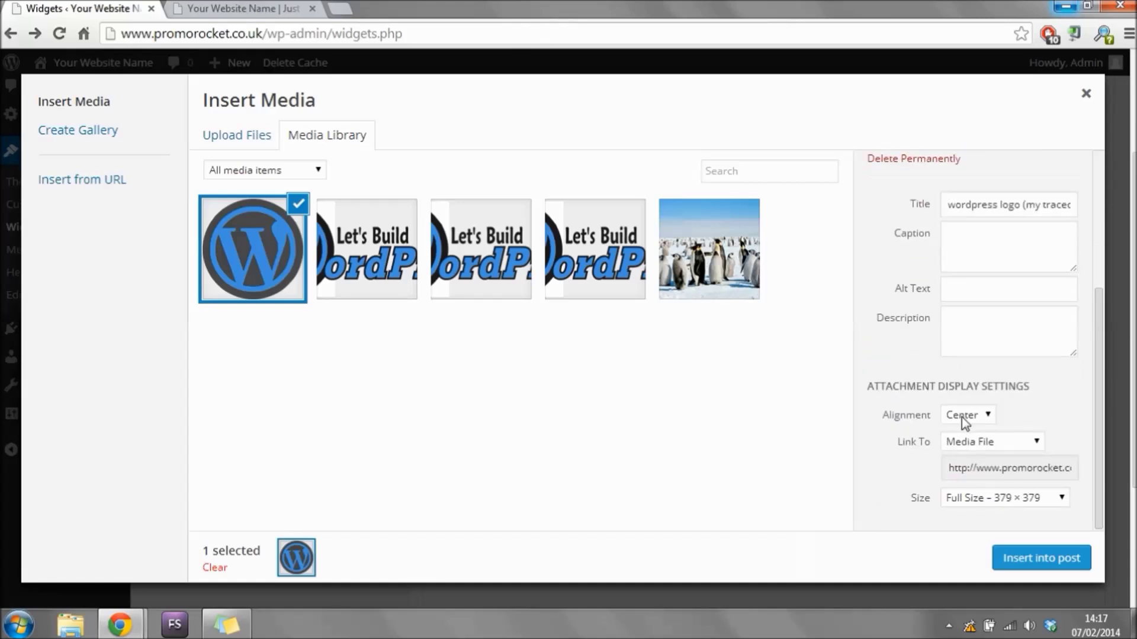
- Insert the logo at Full Size with Link To None, then save the widget
left_click(977, 444)
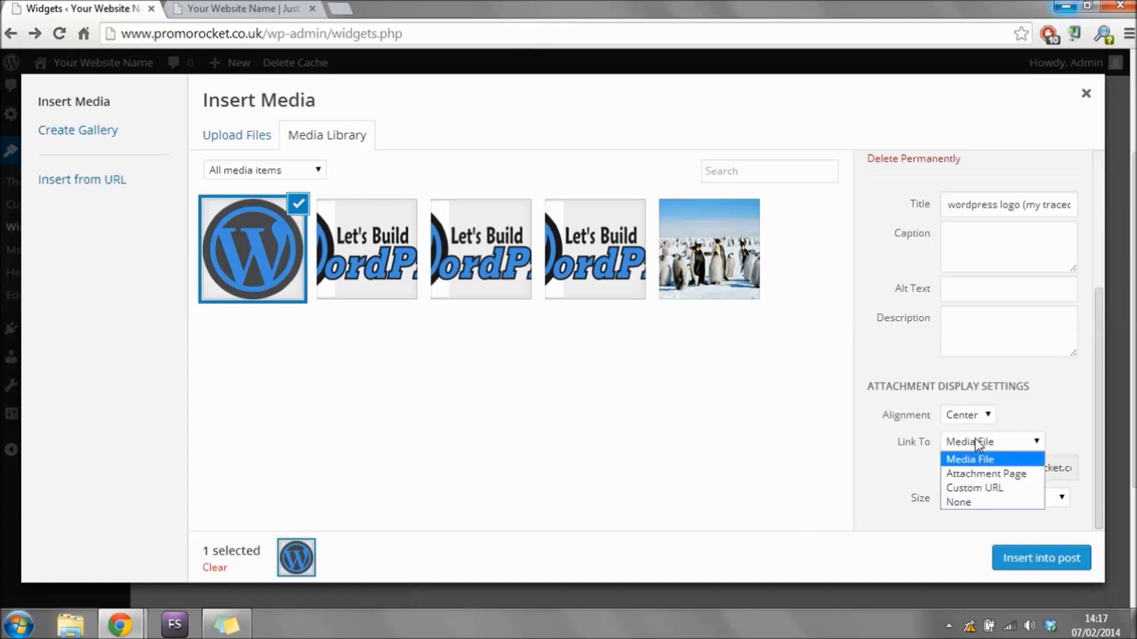
left_click(977, 502)
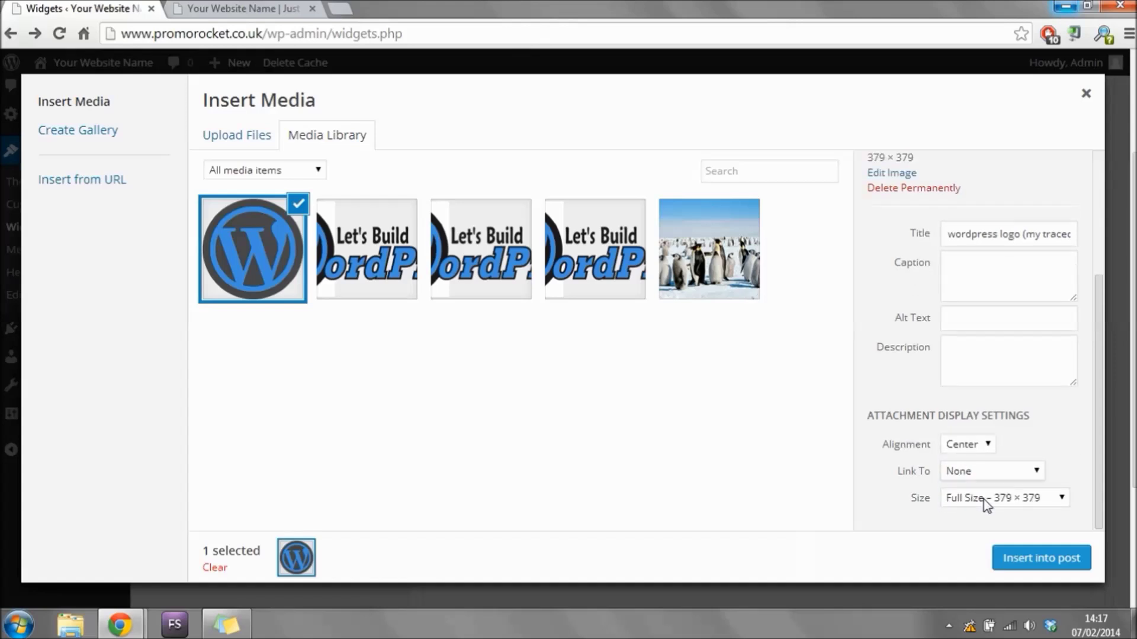
left_click(1059, 499)
left_click(983, 544)
left_click(1034, 568)
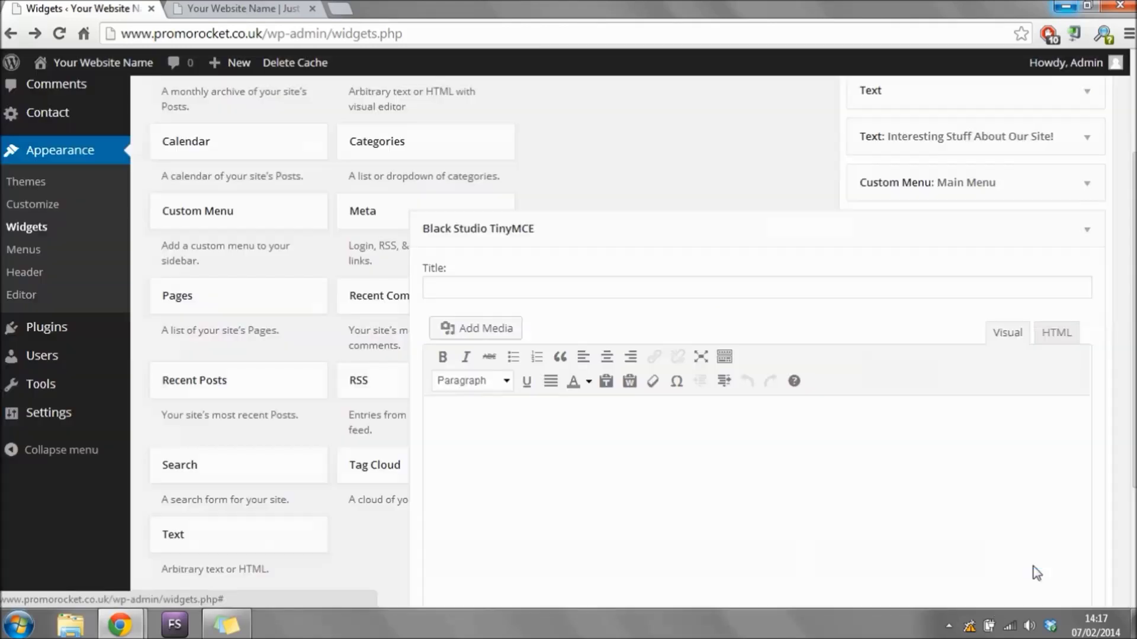
scroll(995, 415, "down", 3)
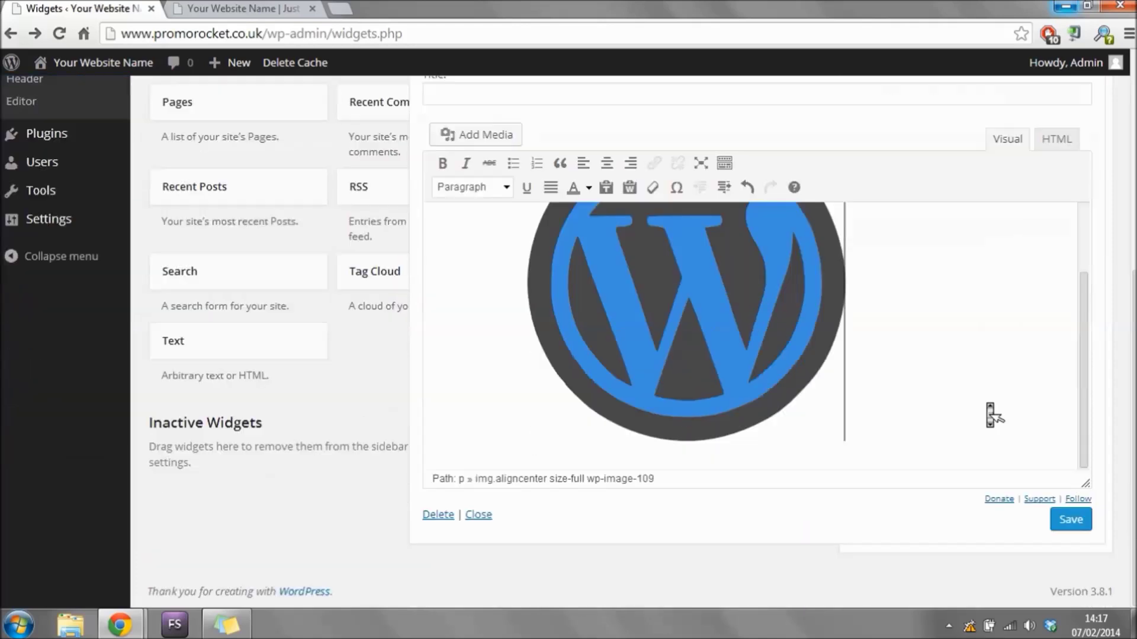
left_click(1071, 521)
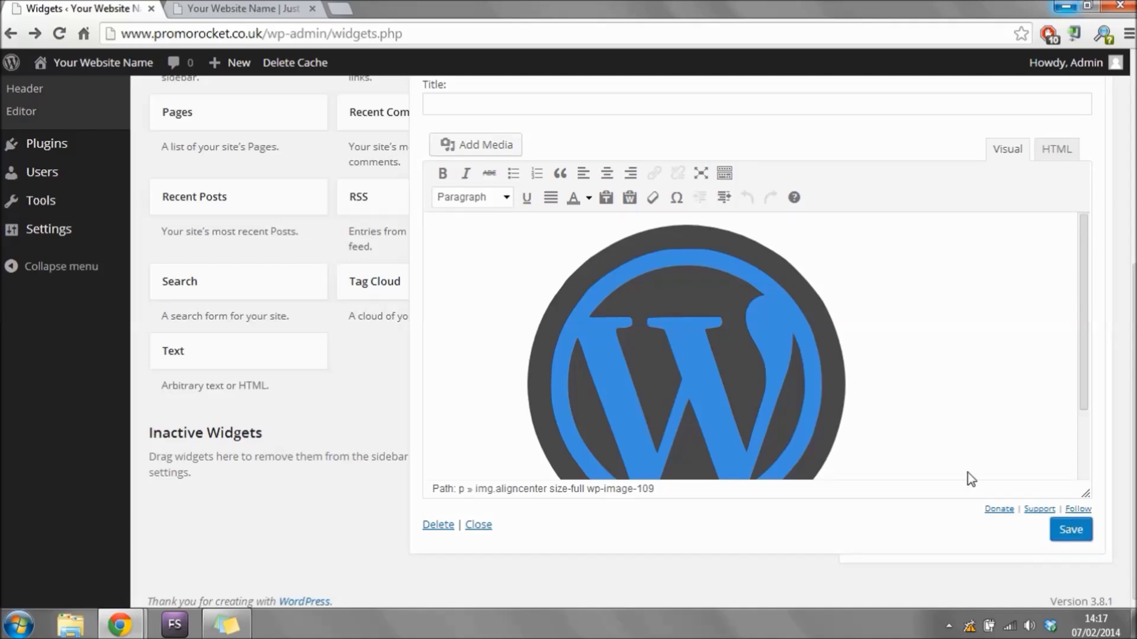
mouse_move(131, 66)
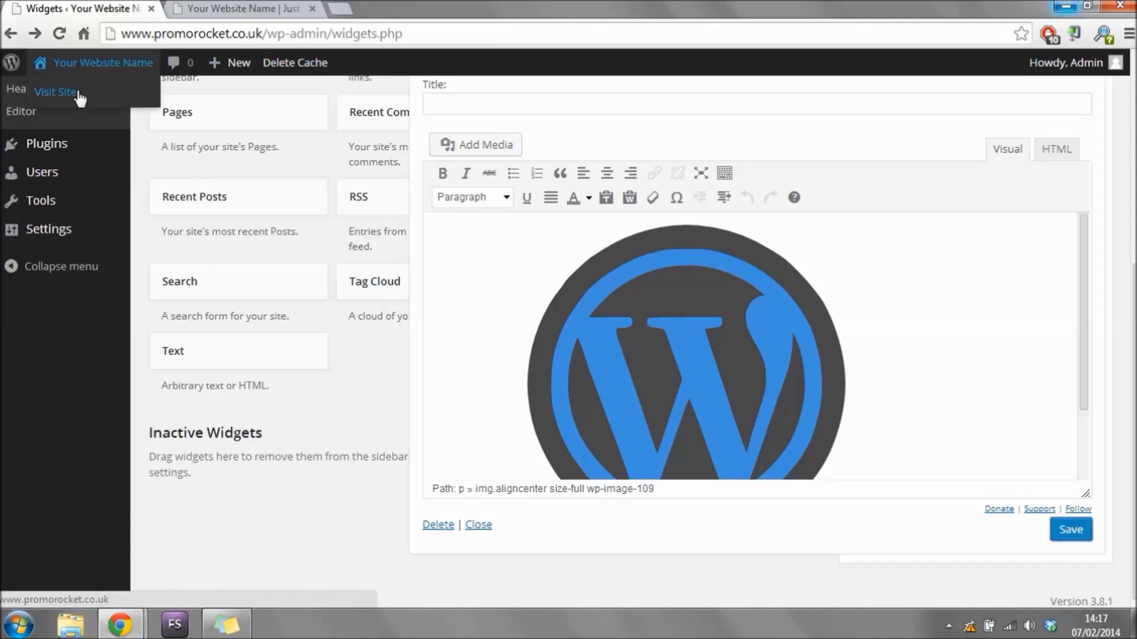
- Visit the live front page and scroll down to the sidebar's WordPress logo
left_click(76, 92)
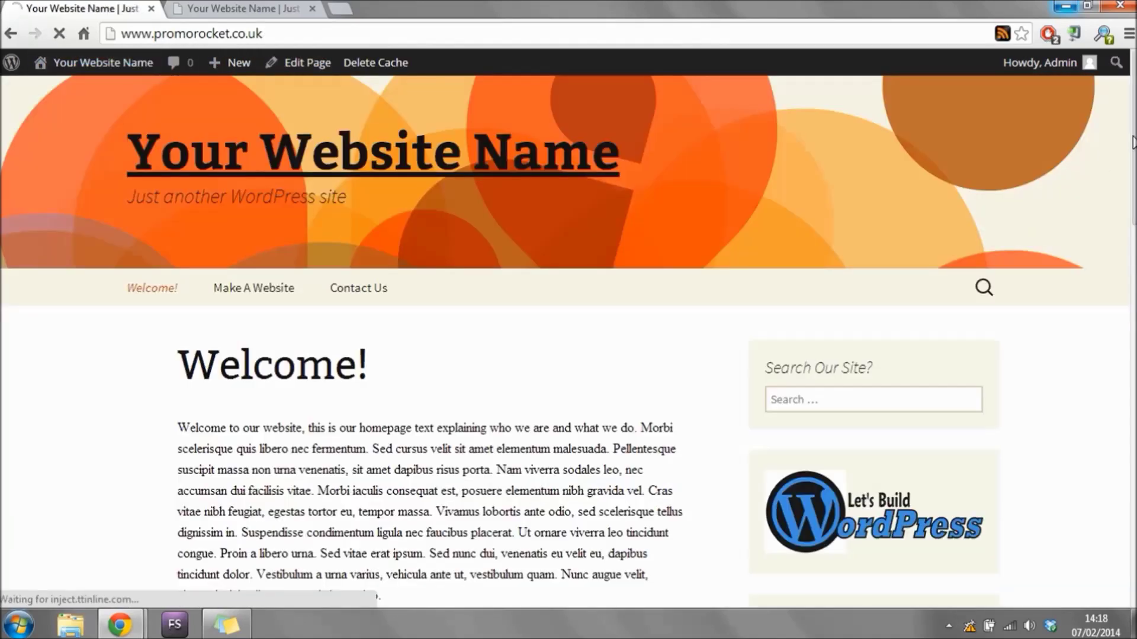
scroll(569, 343, "down", 10)
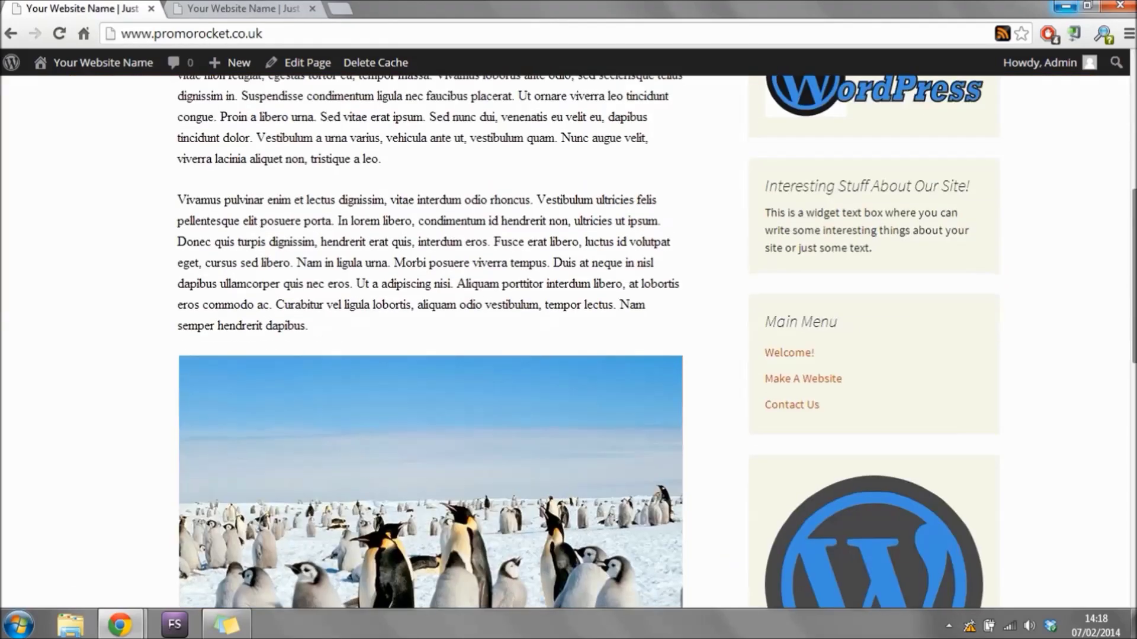
scroll(568, 344, "down", 3)
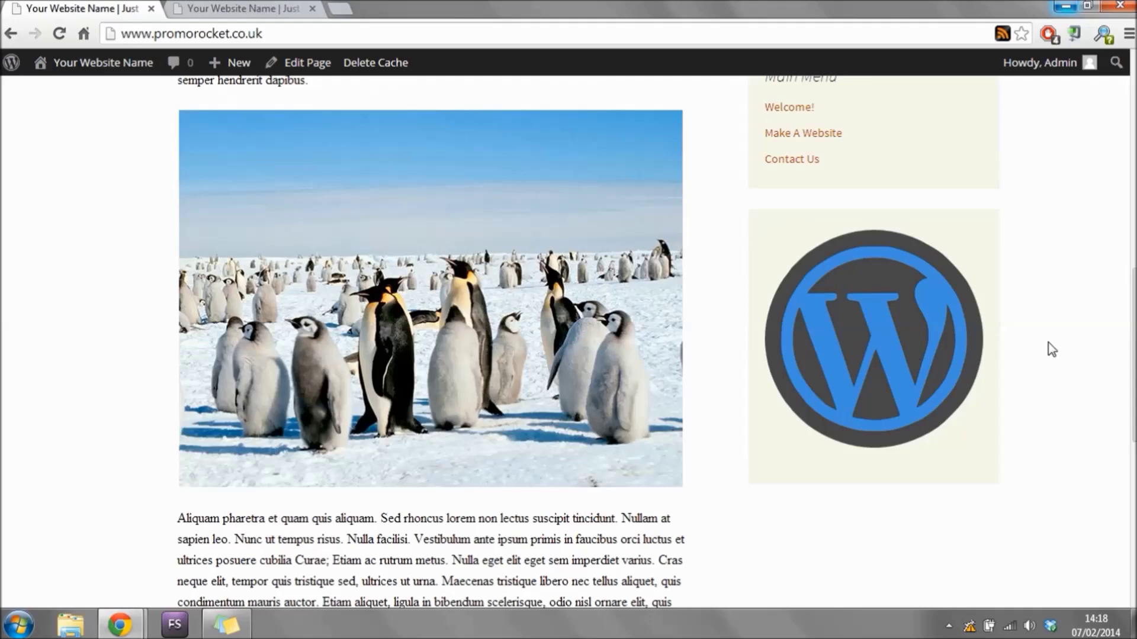
left_click_drag(1133, 355, 1133, 159)
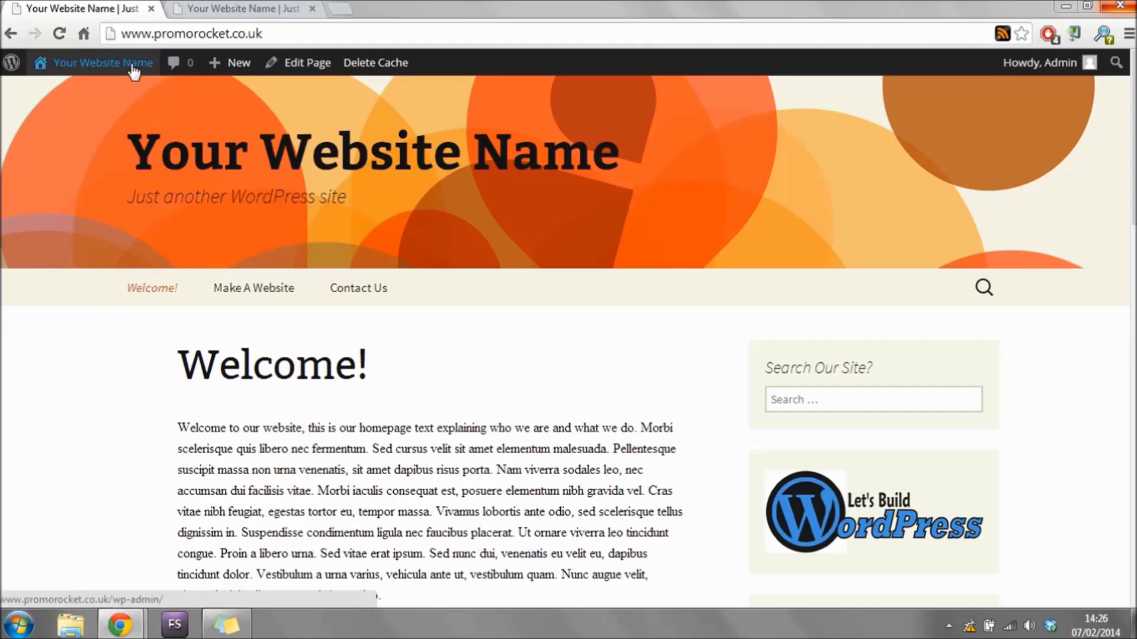
- Go via the dashboard to Appearance > Themes and customize the active Twenty Thirteen theme
mouse_move(134, 71)
left_click(83, 92)
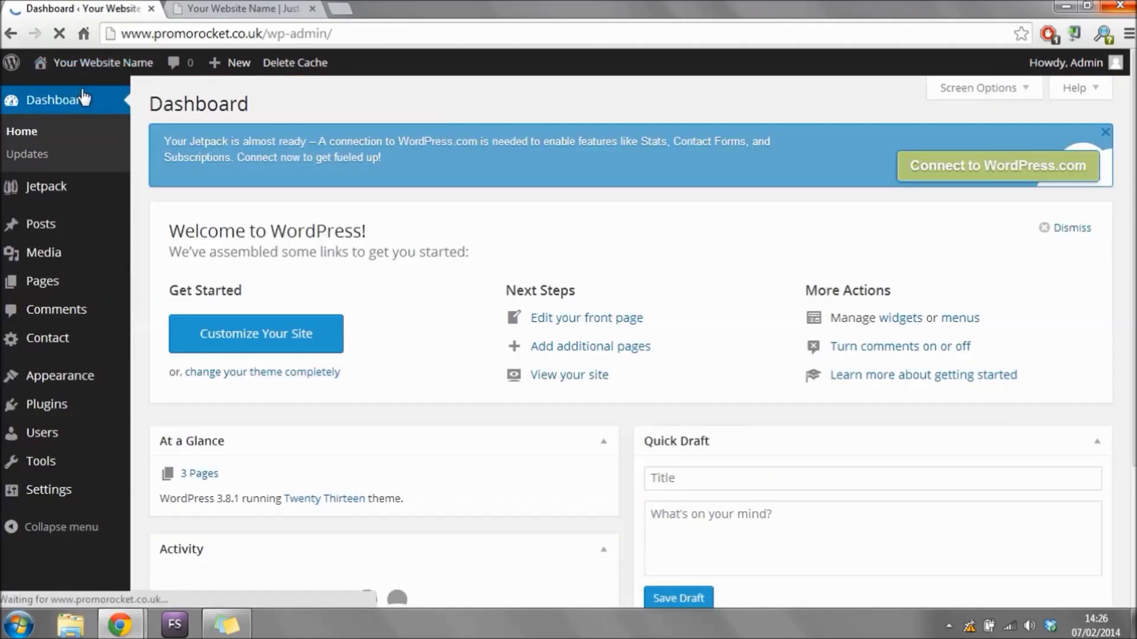
left_click(79, 379)
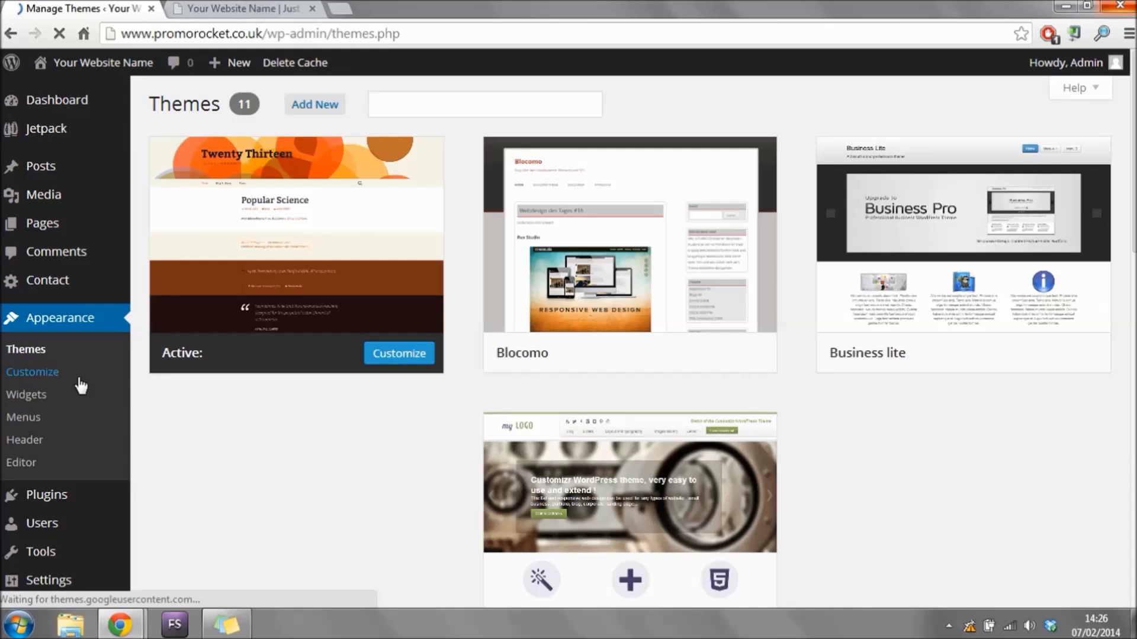
left_click(32, 371)
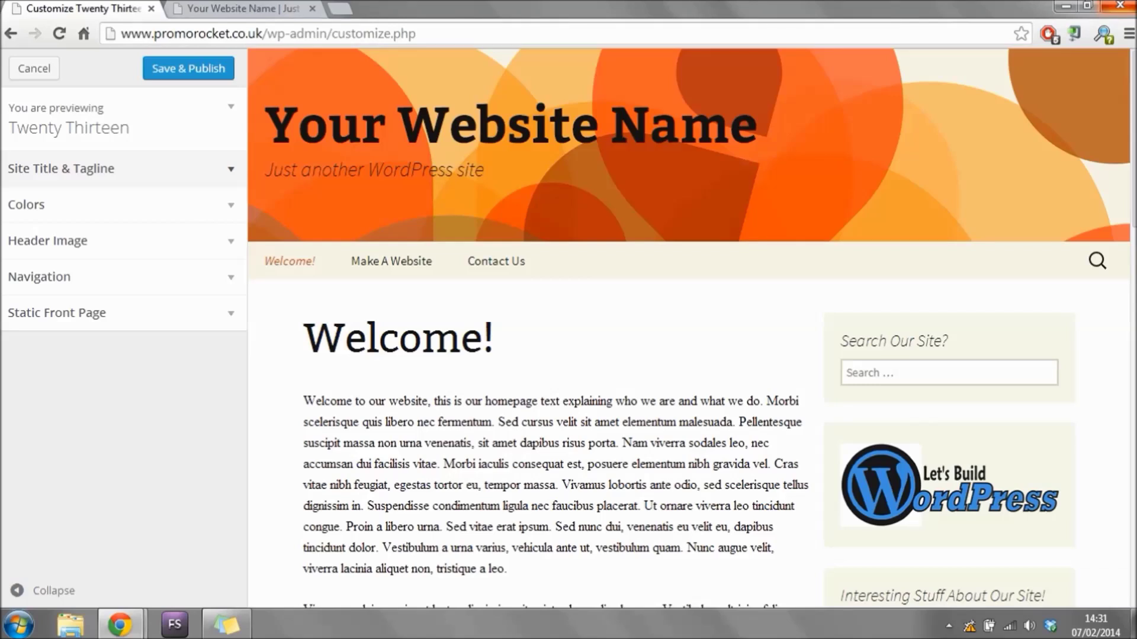
- Replace the tagline under Site Title & Tagline with 'Something Cool About This Site!'
left_click(175, 177)
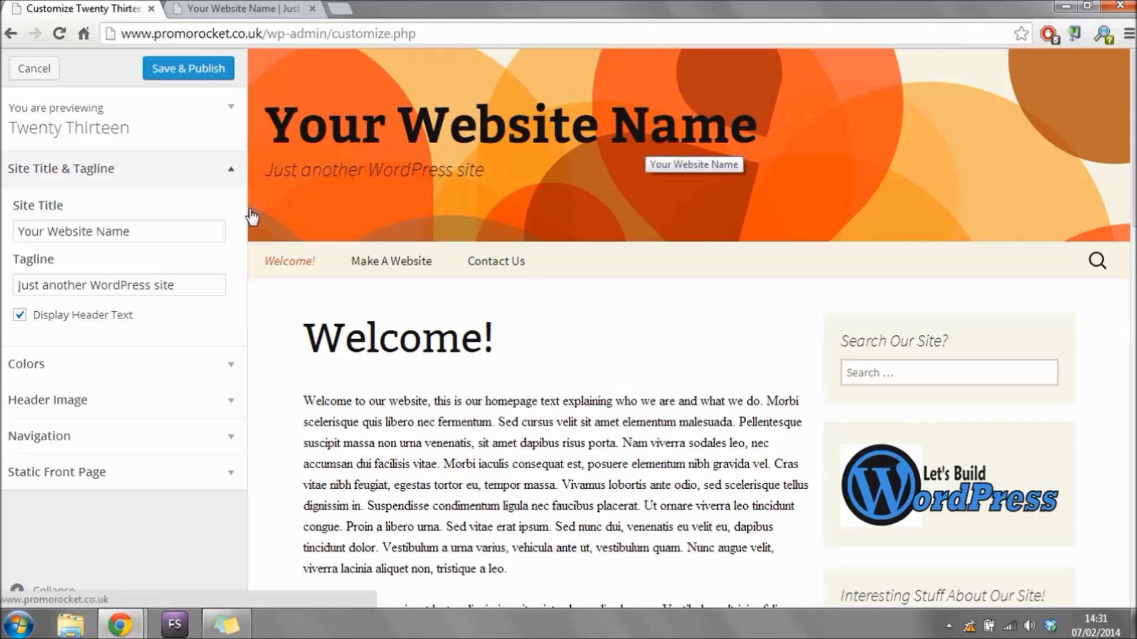
left_click_drag(190, 284, 2, 278)
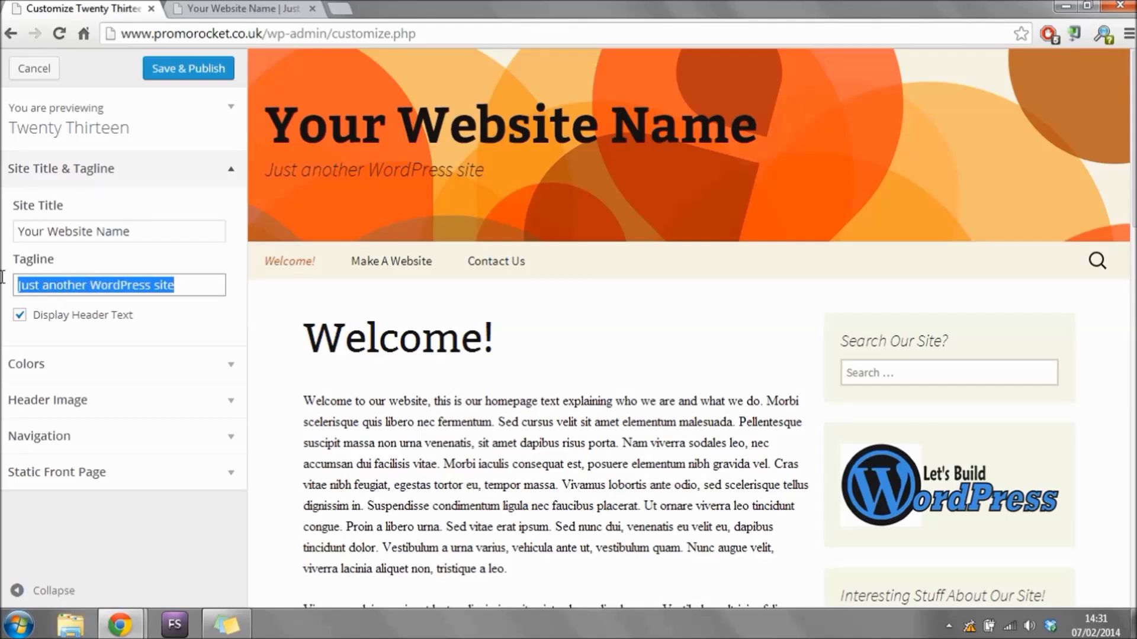
key("BackSpace")
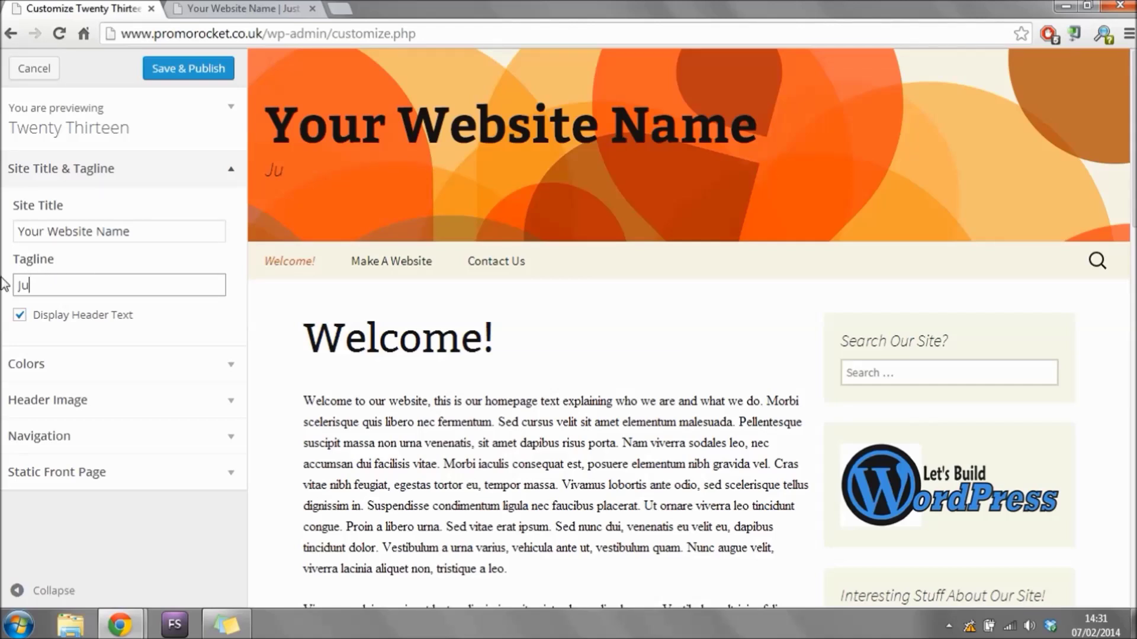
type("Something Cool ")
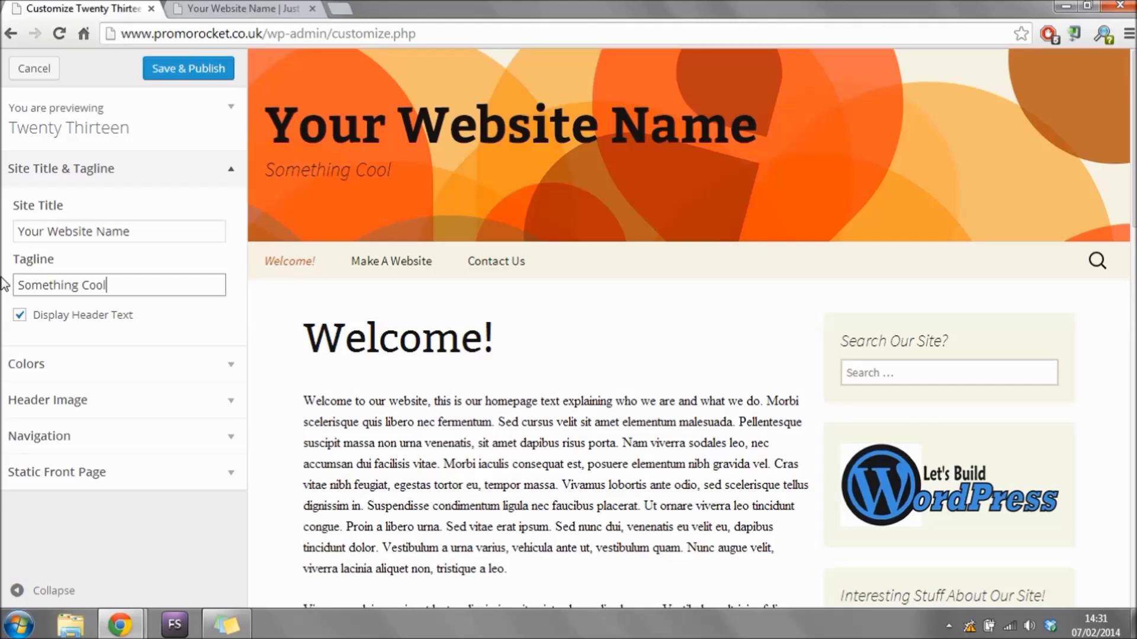
type("About Th")
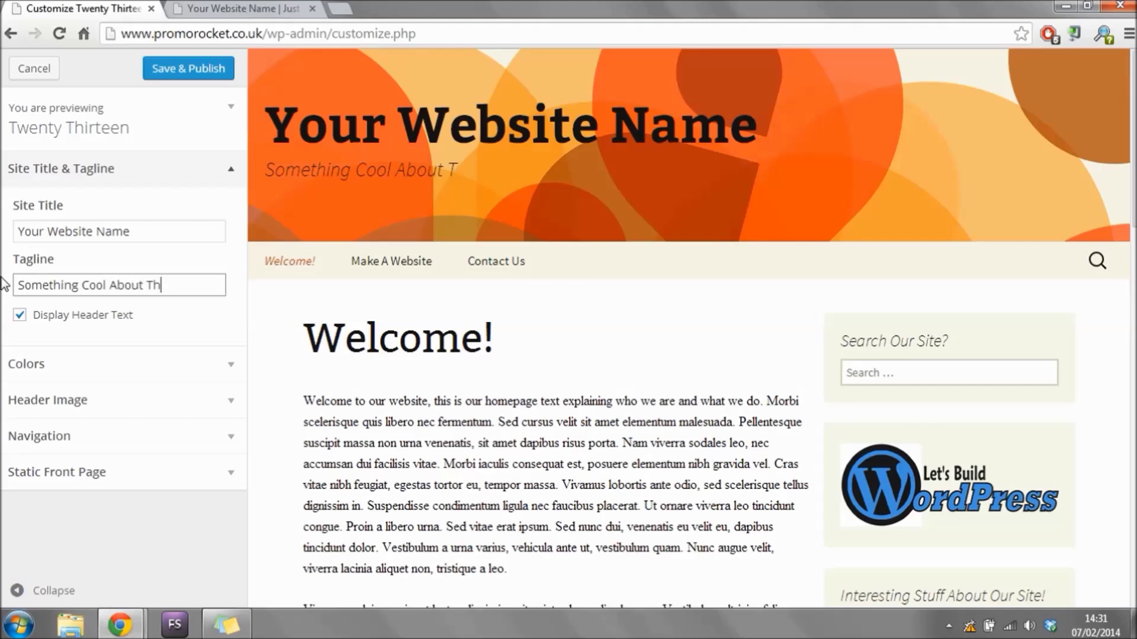
type("is Site!")
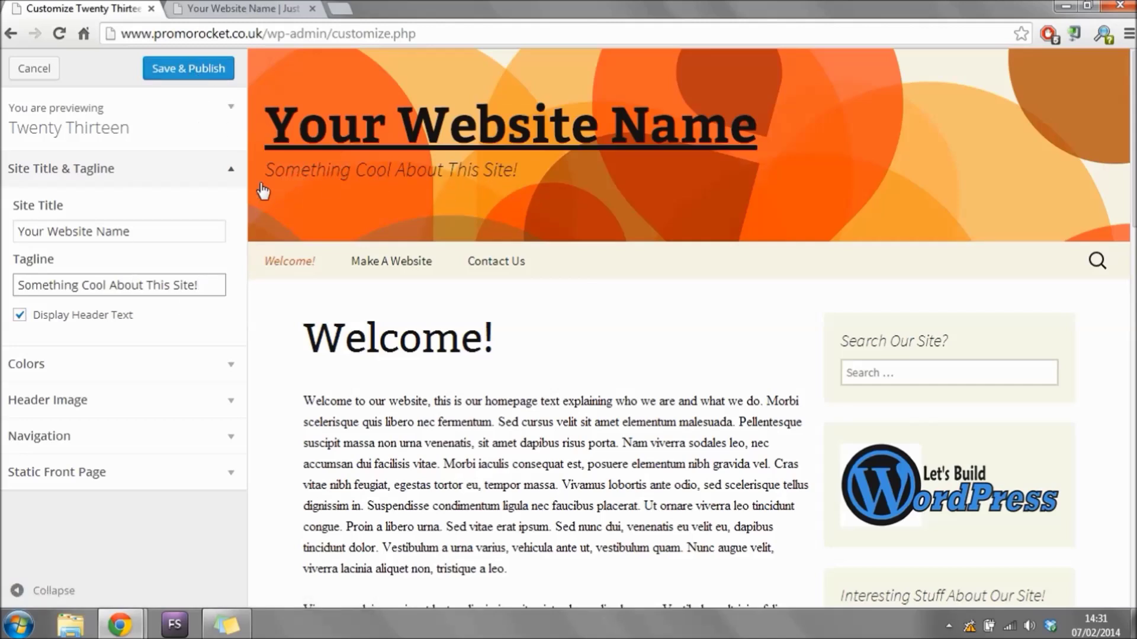
- Keep the restored new tagline, Save & Publish it, and close the customizer
double_click(214, 284)
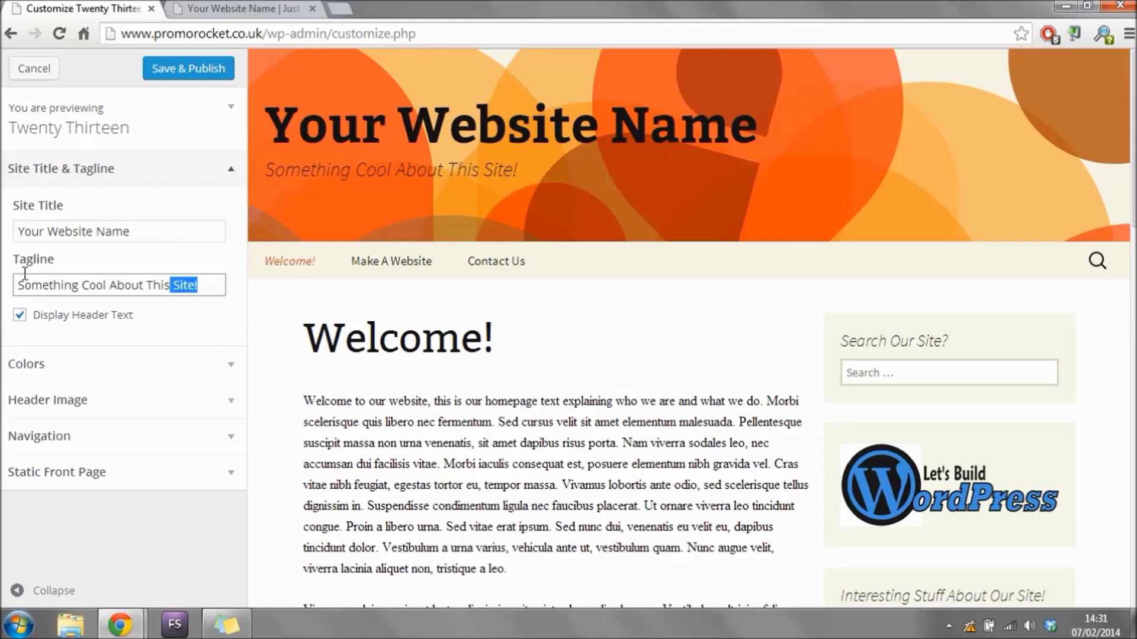
left_click_drag(25, 273, 17, 284)
key("BackSpace")
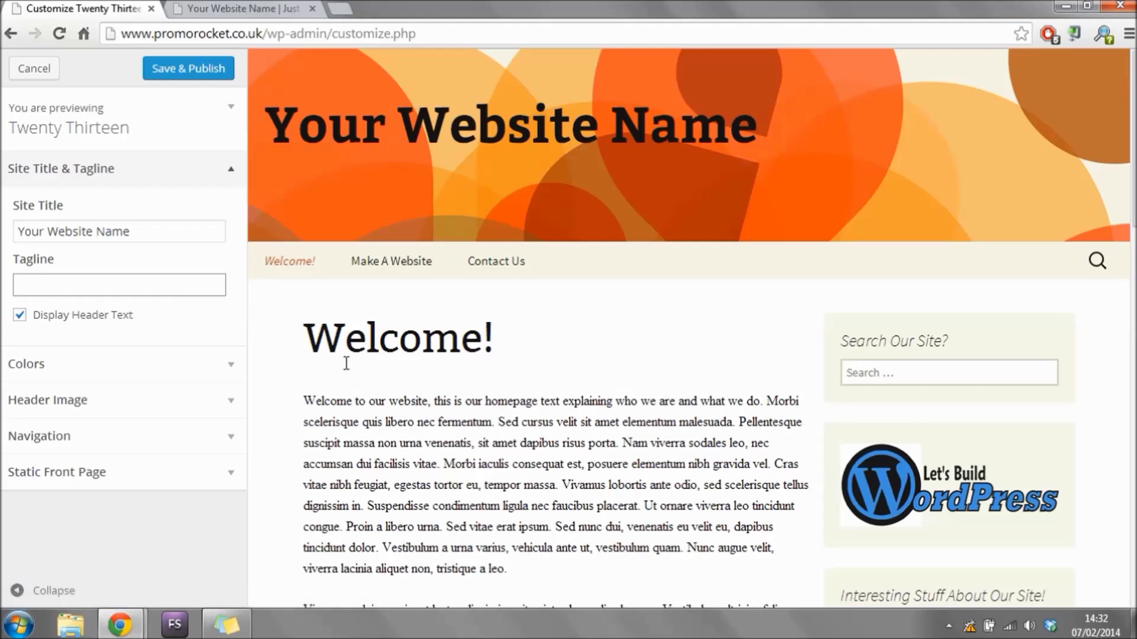
key("ctrl+z")
left_click(207, 341)
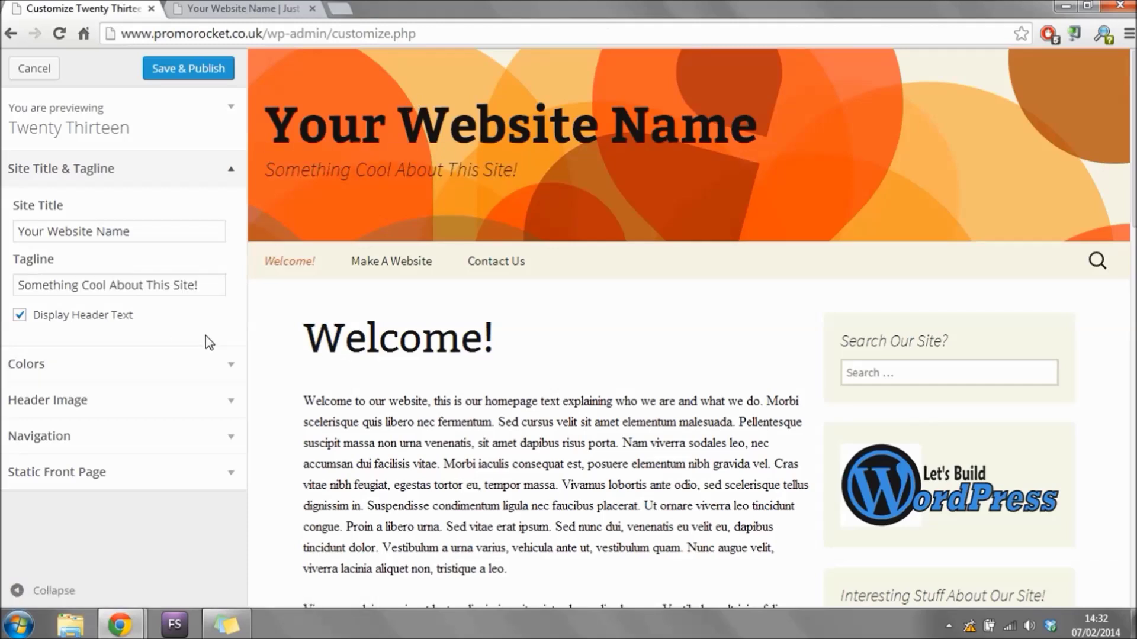
left_click(204, 77)
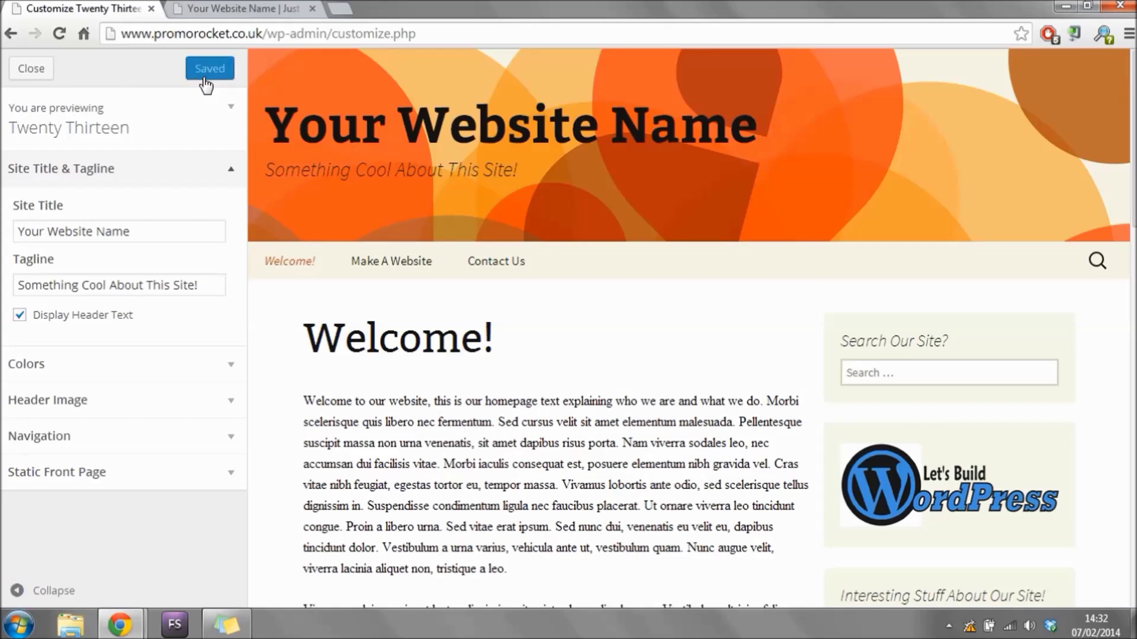
left_click(31, 70)
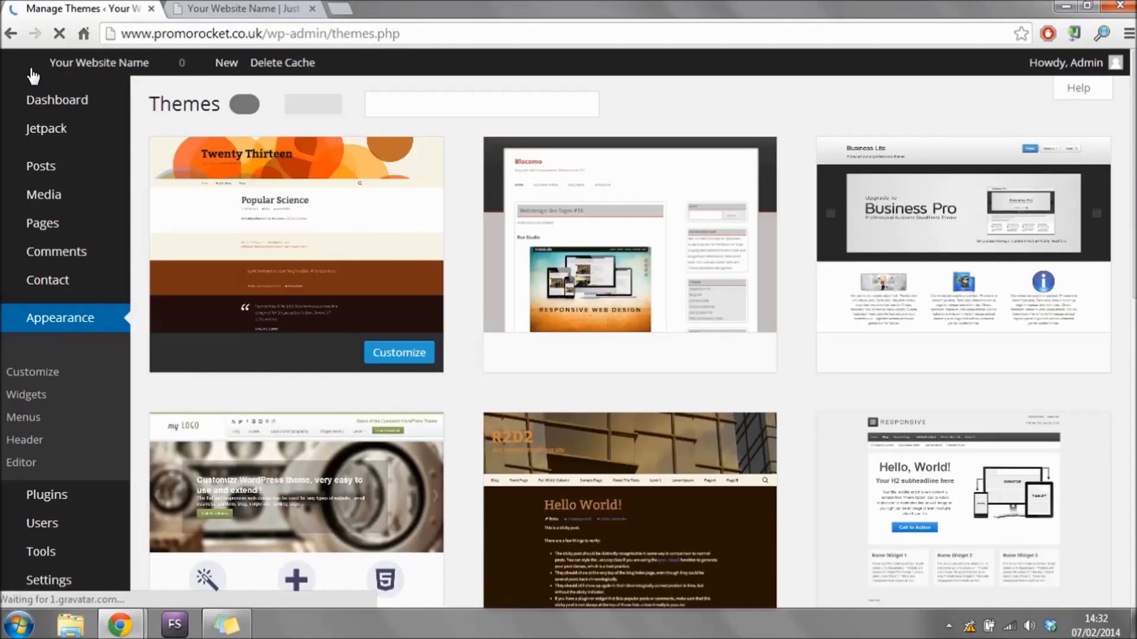
- Check the new tagline on the live site, then switch to the Notepad to-do list
mouse_move(83, 64)
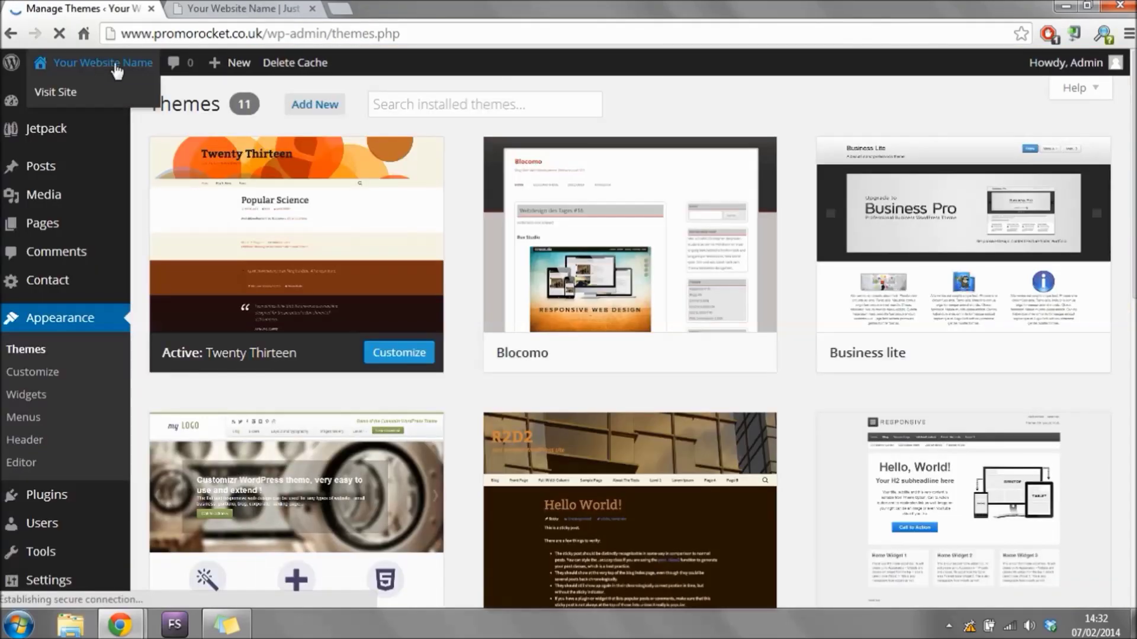
left_click(61, 94)
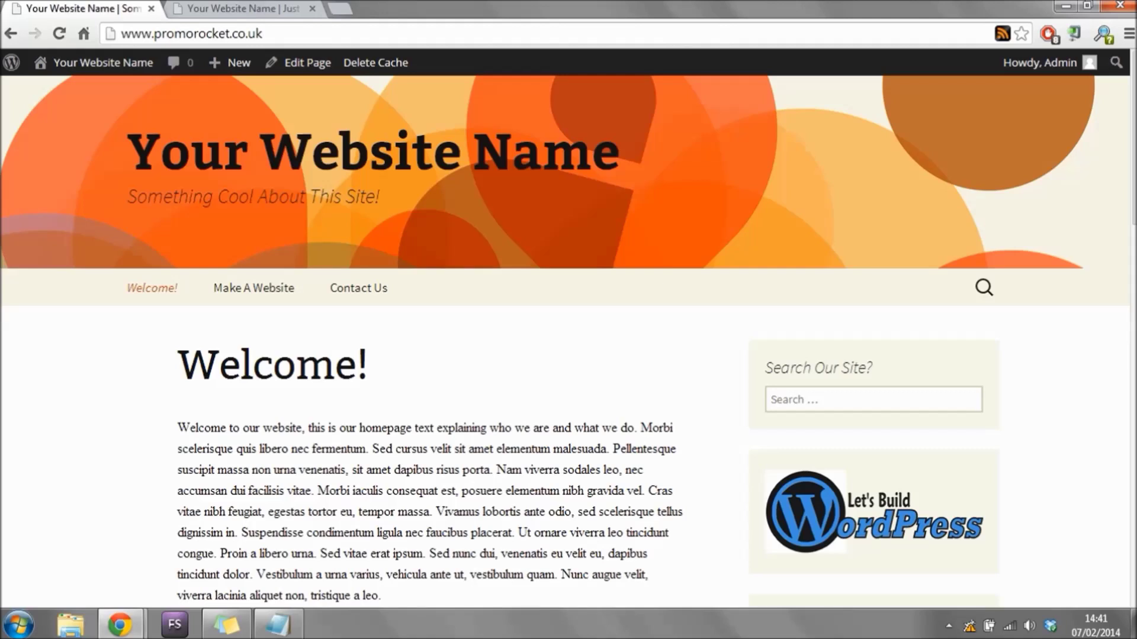
key("alt+Tab")
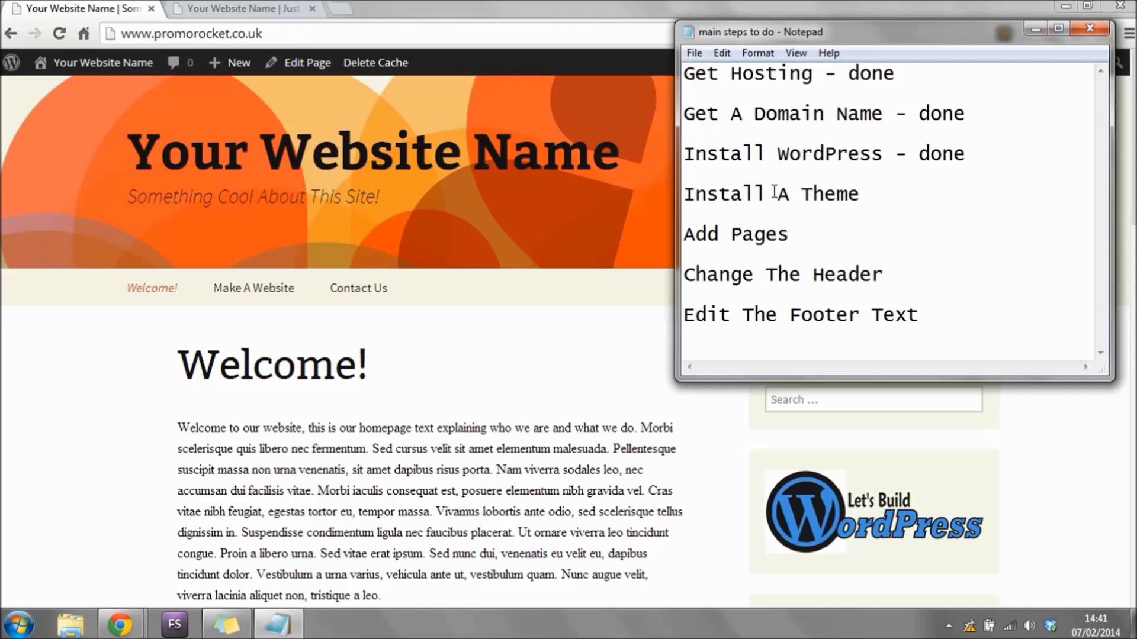
- Append '- done' to the 'Install A Theme' and 'Add Pages' lines
type("- done")
left_click_drag(791, 236, 685, 235)
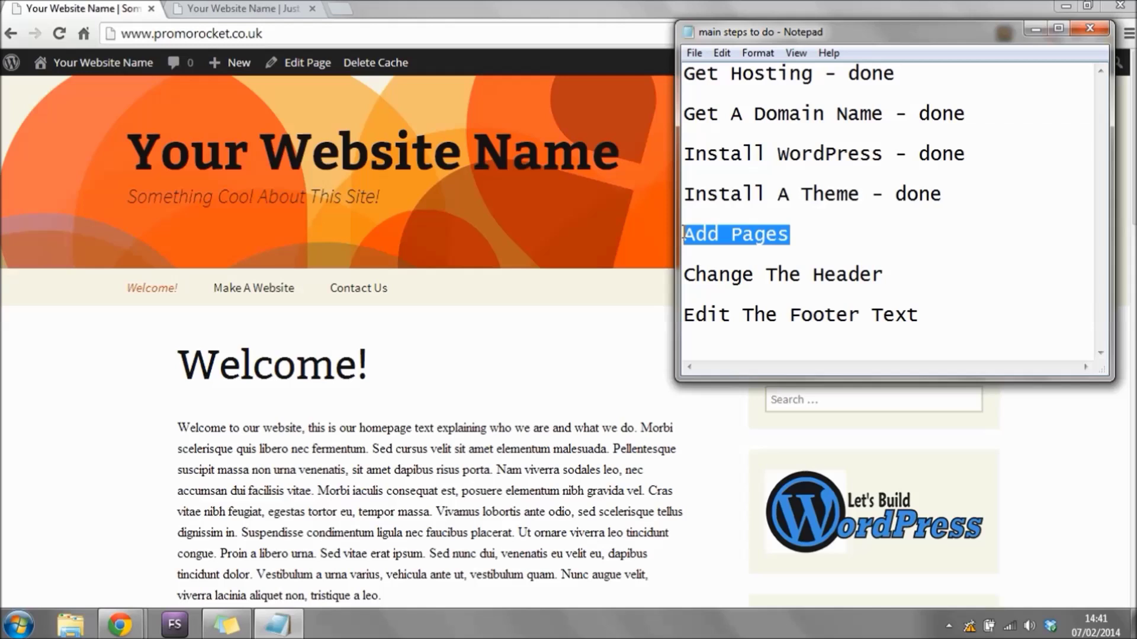
left_click(685, 234)
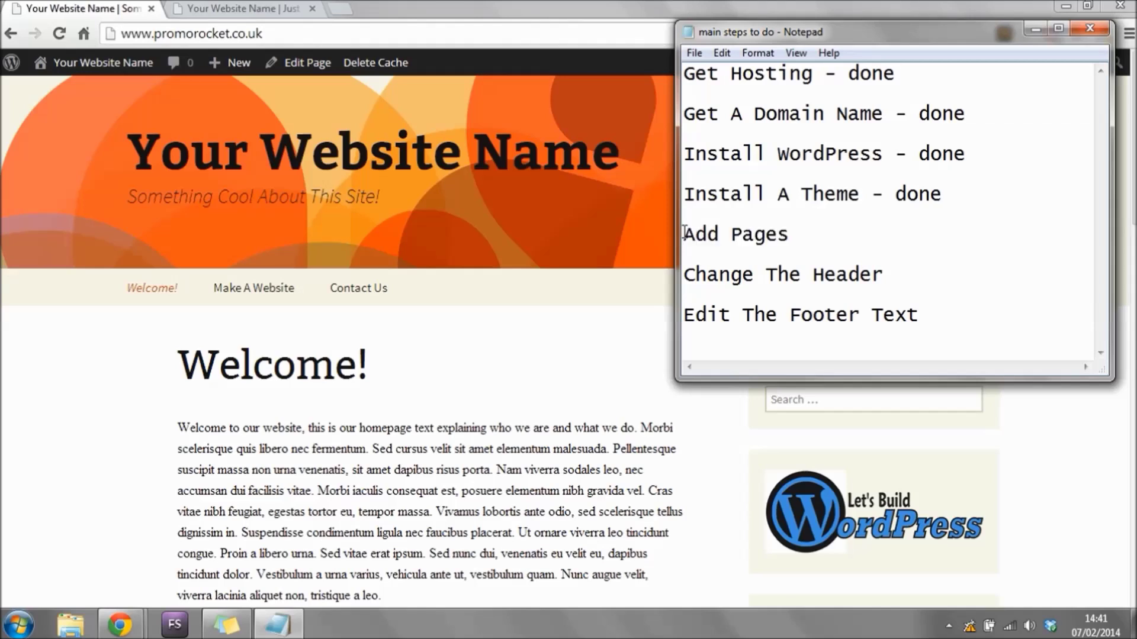
type("- done")
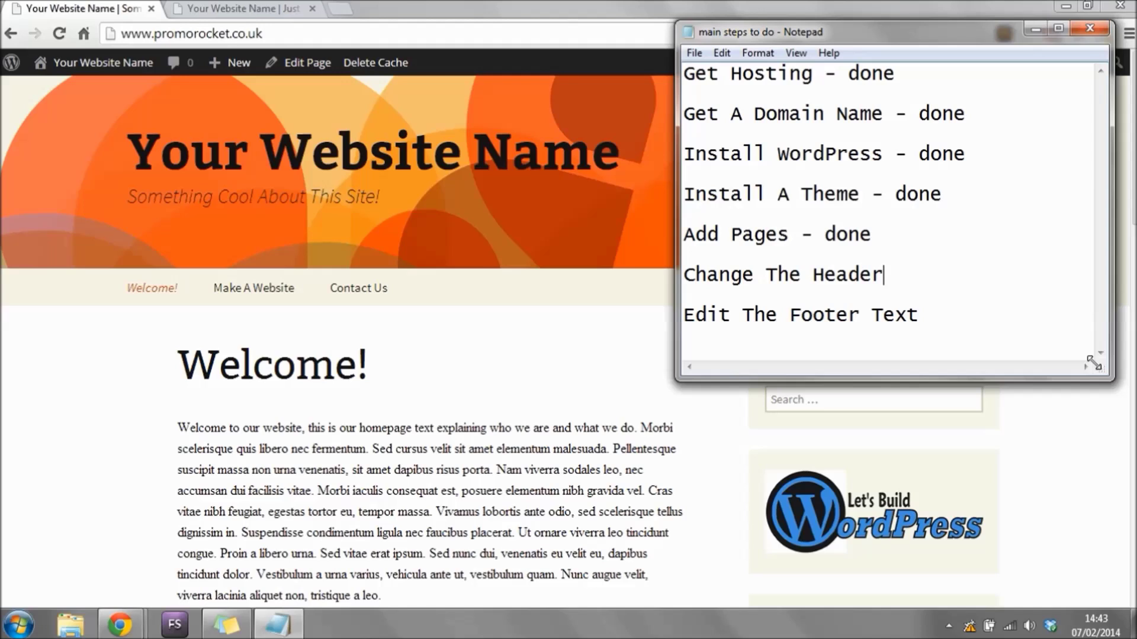
- Select the 'Change The Header' line, glance at the site footer, and return to the site
key("shift+Home")
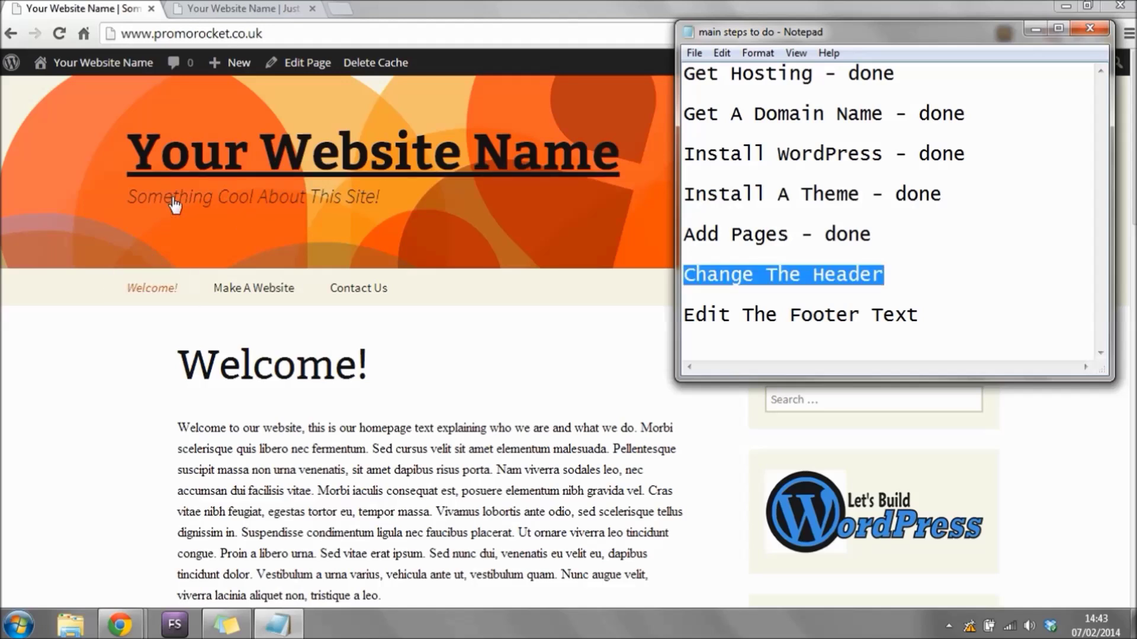
left_click_drag(964, 308, 678, 315)
middle_click(577, 342)
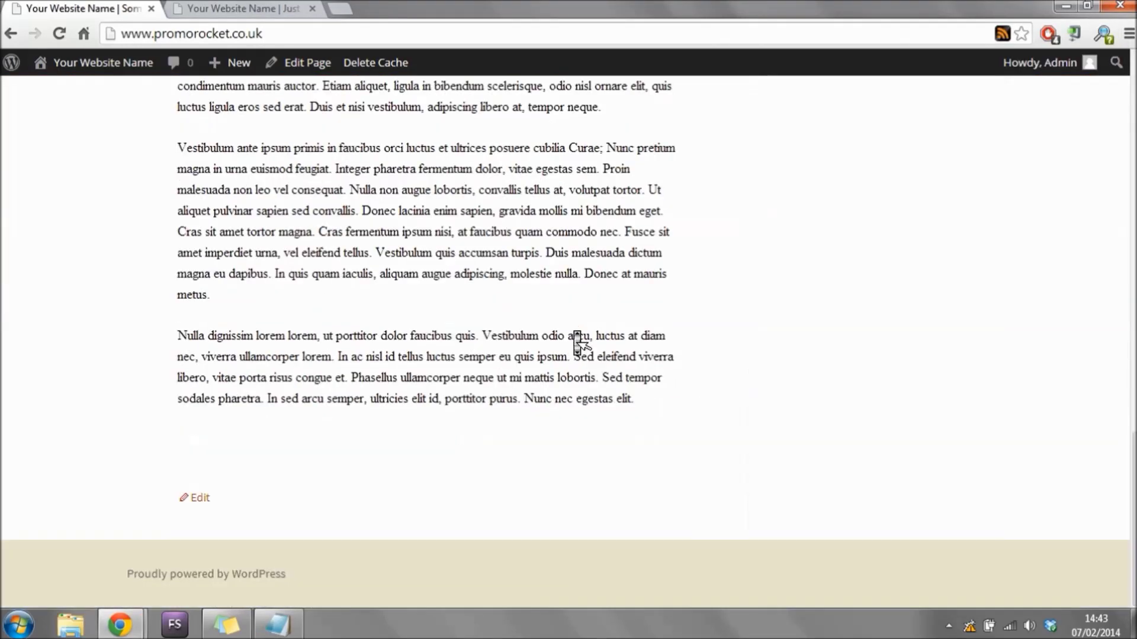
left_click(466, 341)
scroll(663, 528, "up", 15)
left_click(286, 633)
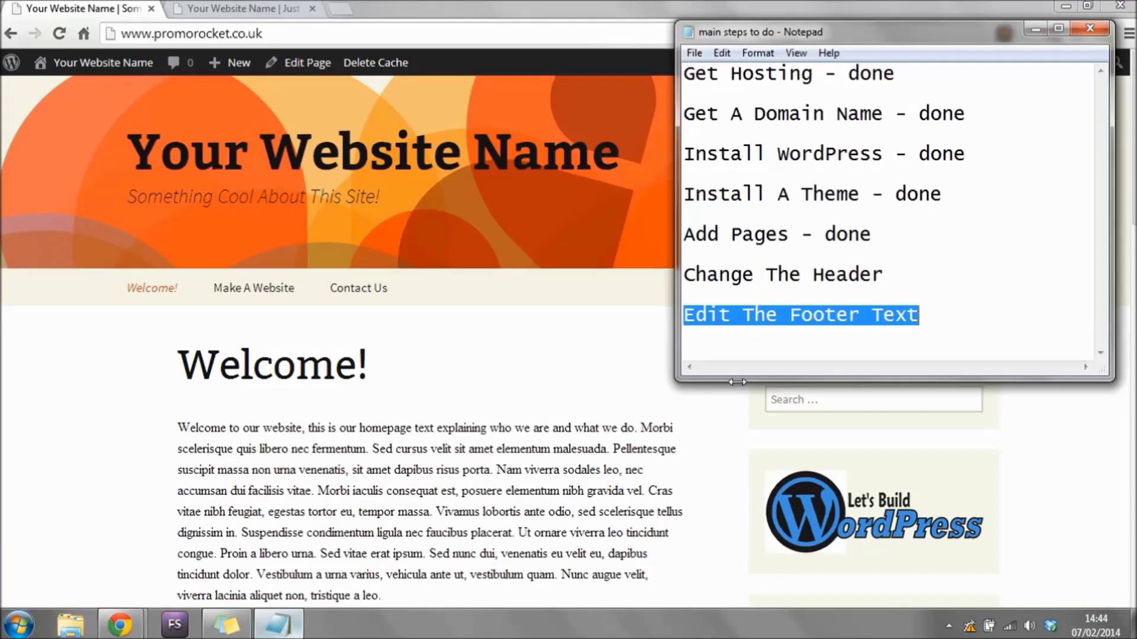
left_click_drag(883, 273, 653, 281)
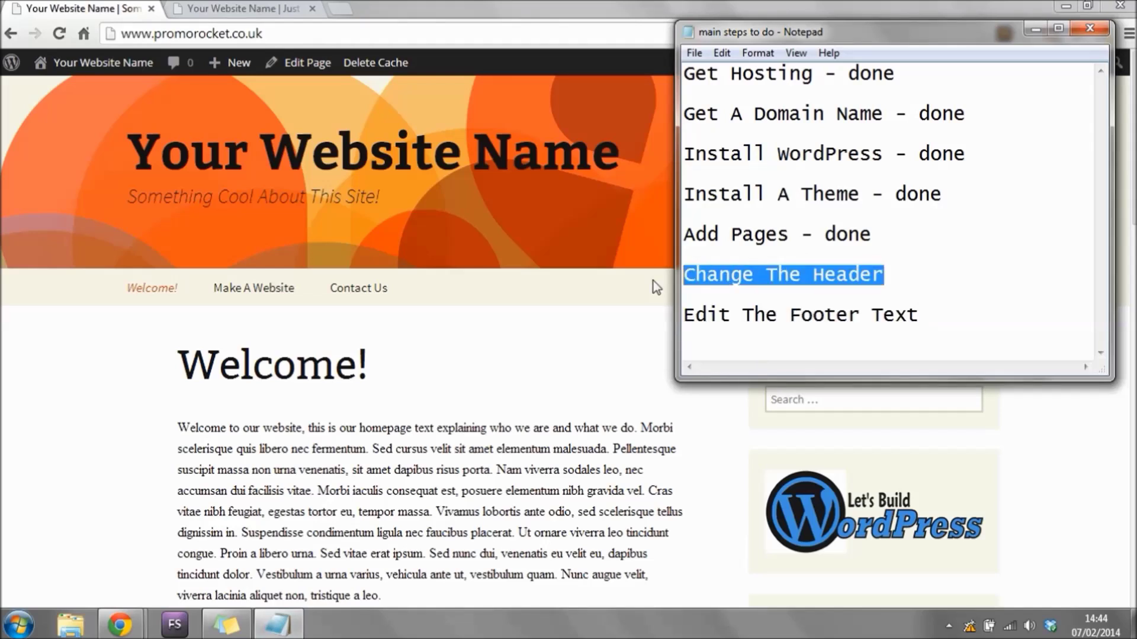
left_click(587, 361)
- Go from the dashboard through Appearance > Themes to Appearance > Header
mouse_move(126, 74)
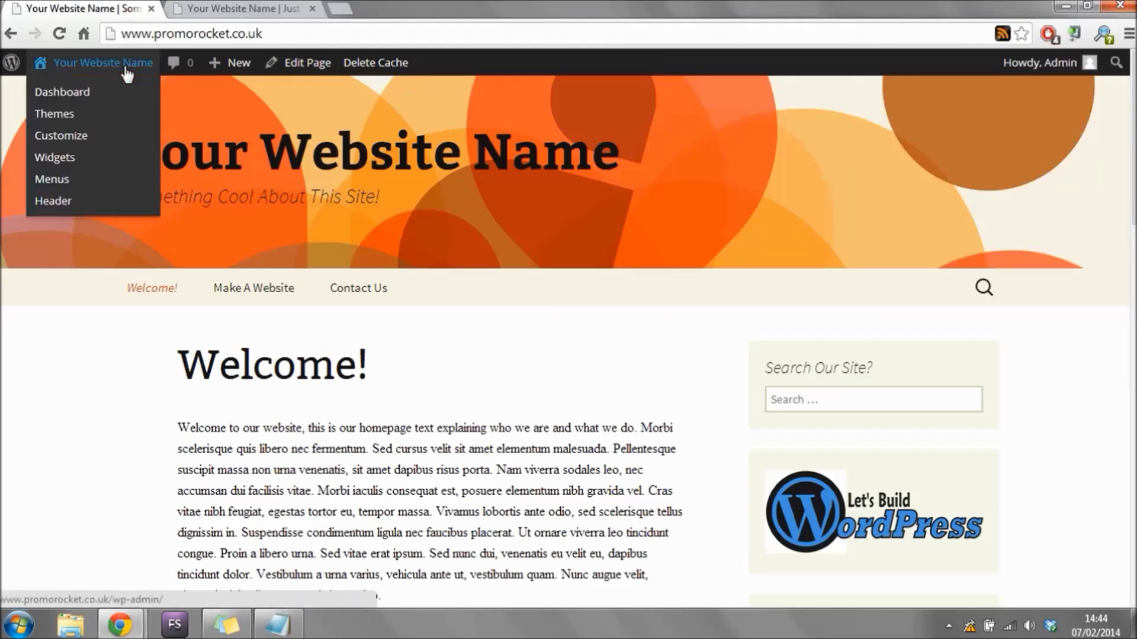
left_click(87, 94)
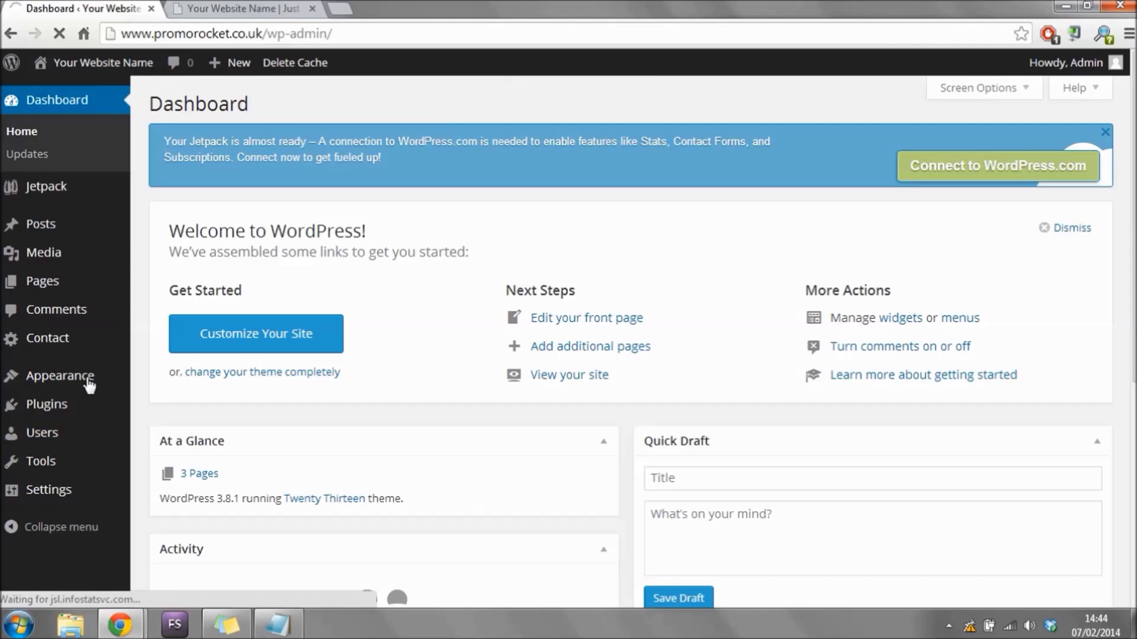
mouse_move(89, 382)
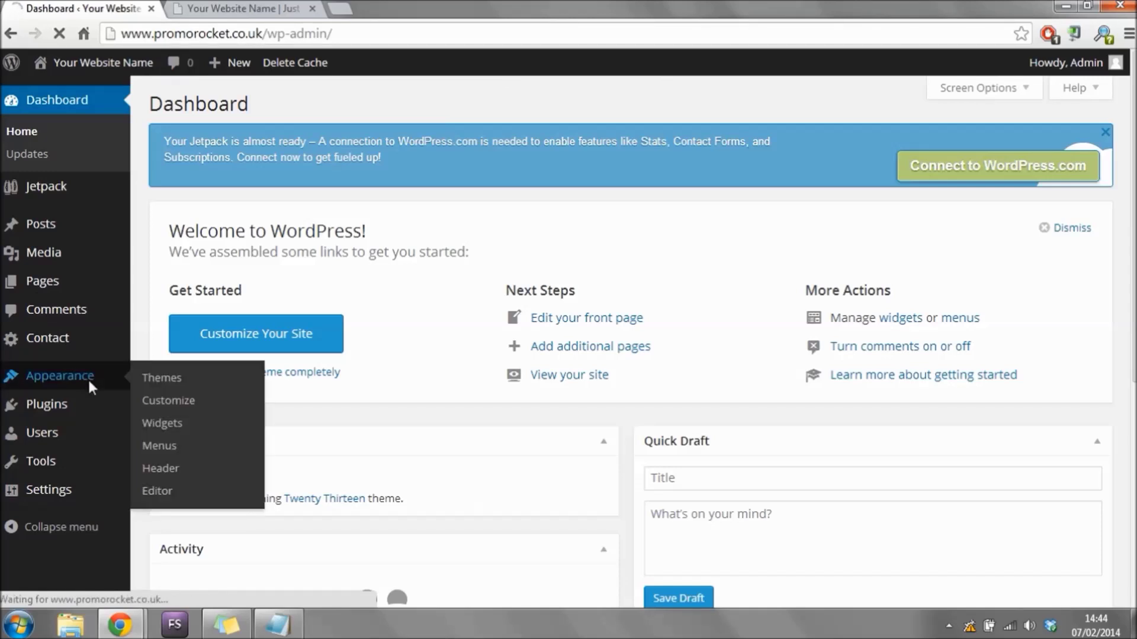
left_click(88, 377)
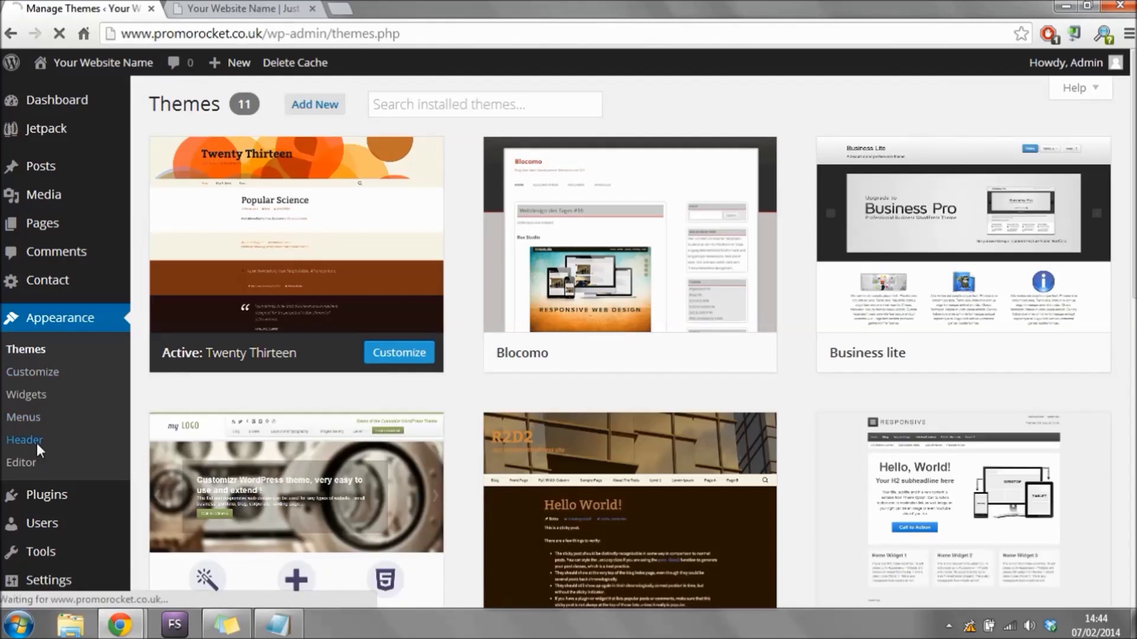
left_click(36, 444)
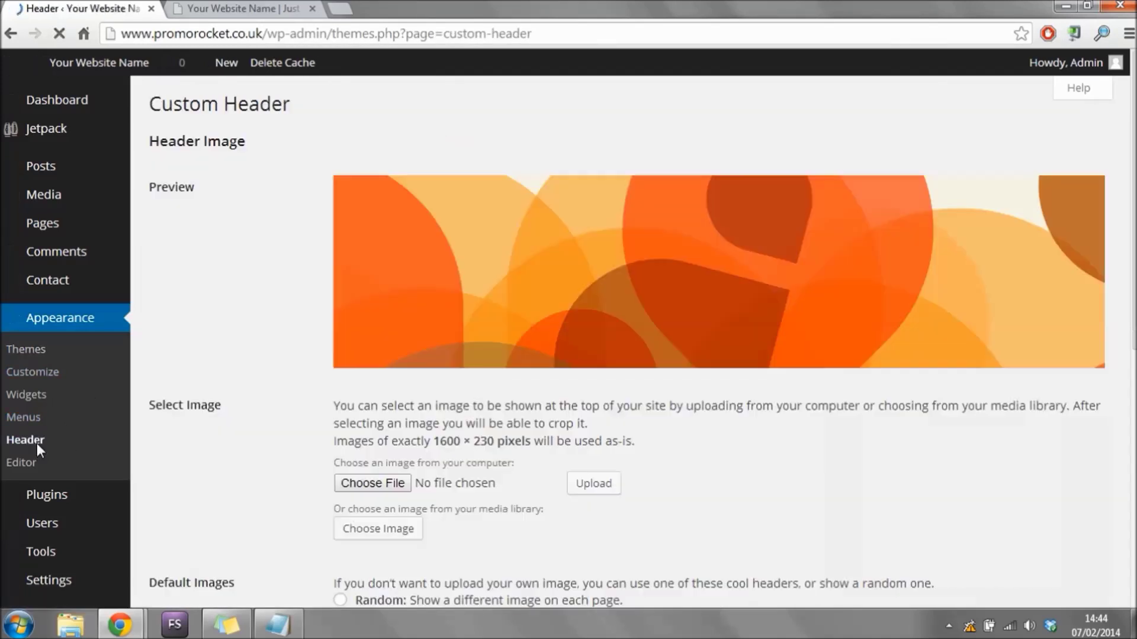
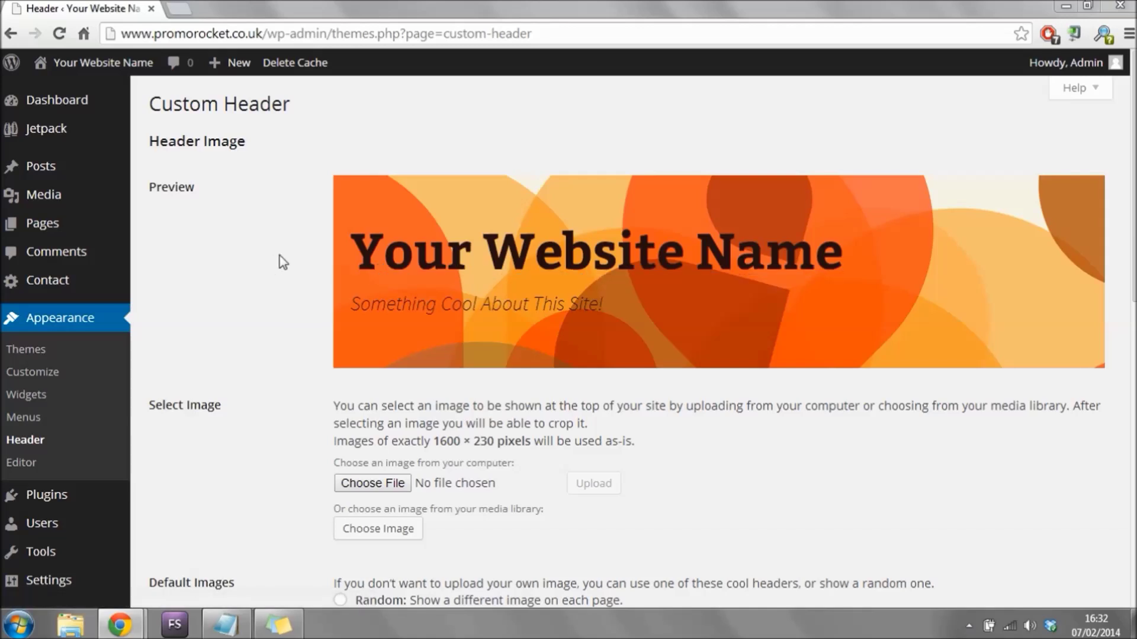
- Set the header title and tagline colour to blue #33a6e0 and save the header
scroll(290, 254, "down", 8)
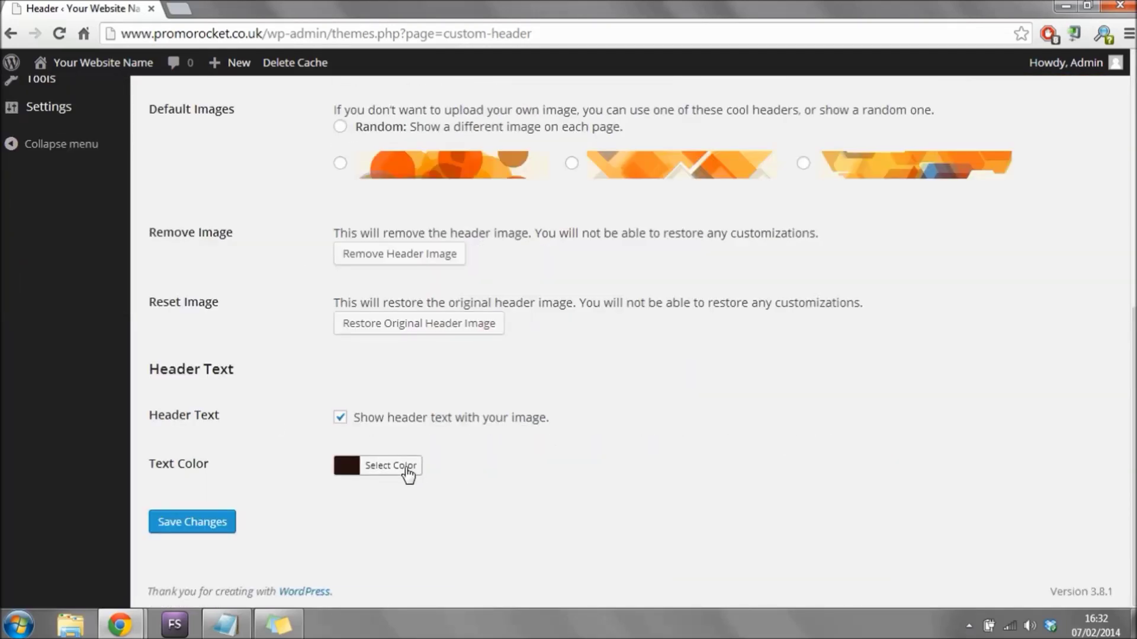
left_click(407, 468)
scroll(503, 436, "down", 3)
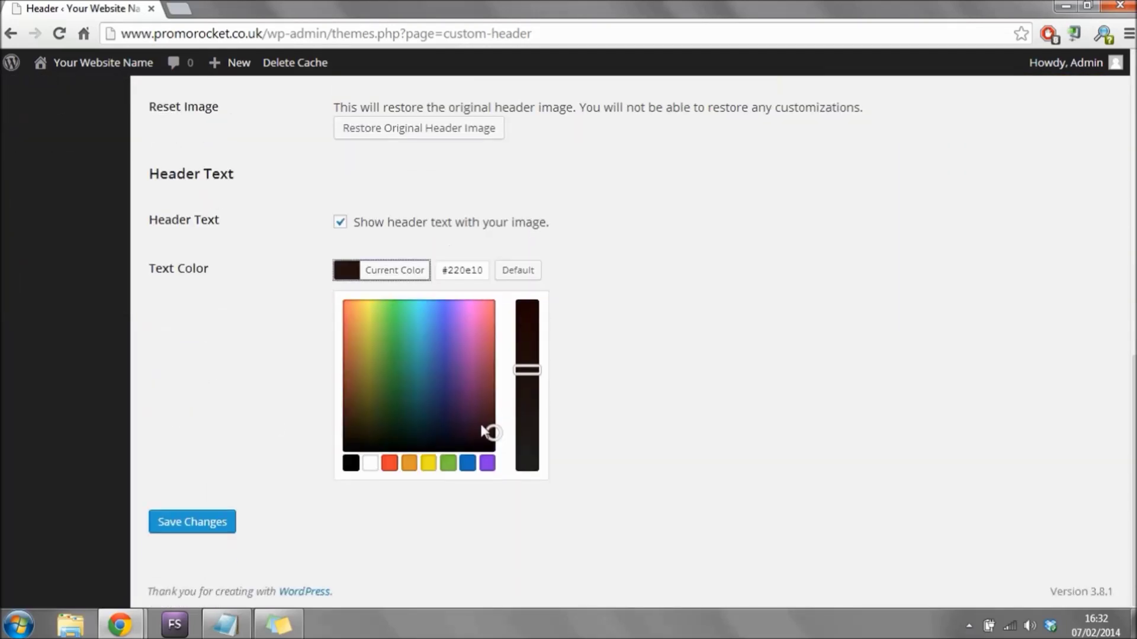
left_click_drag(478, 428, 424, 324)
scroll(681, 299, "up", 10)
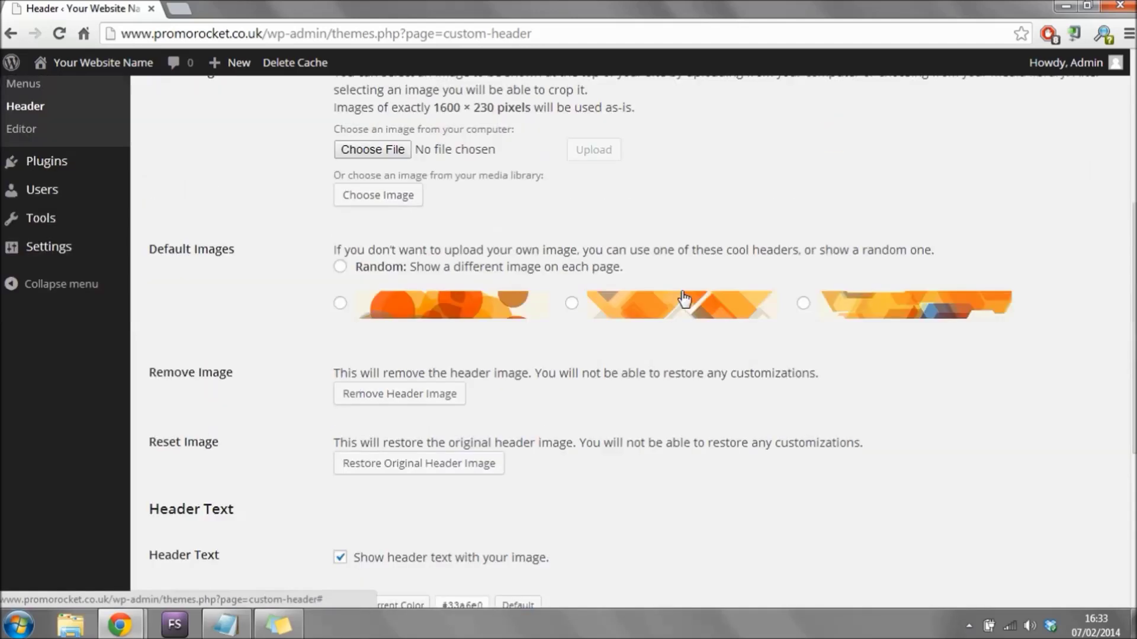
scroll(685, 298, "up", 2)
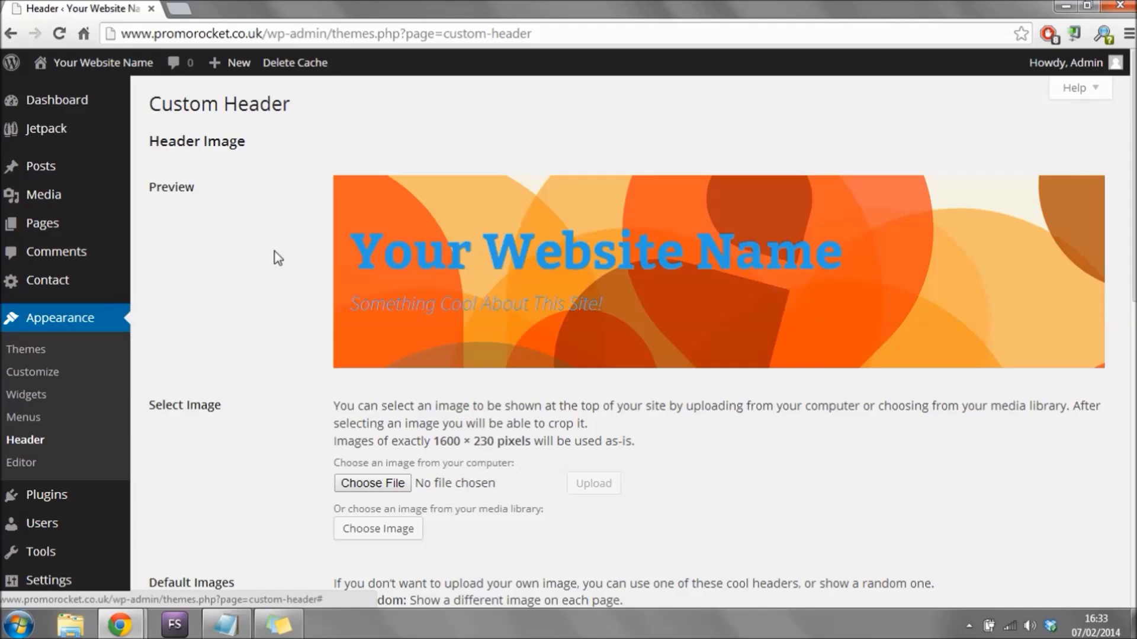
scroll(278, 258, "down", 10)
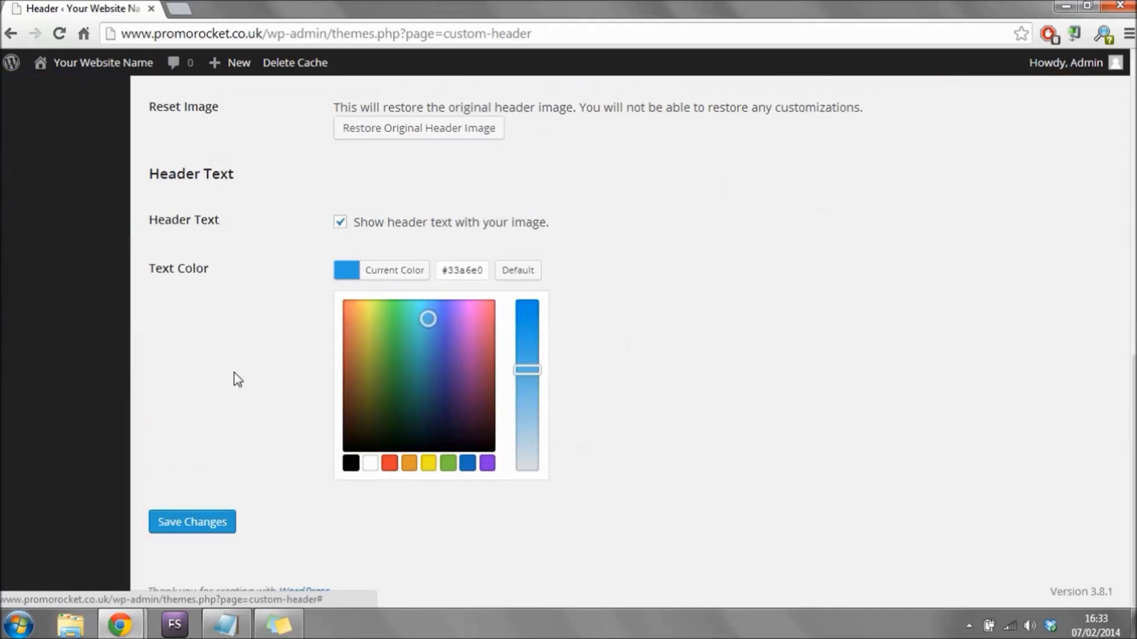
left_click(194, 529)
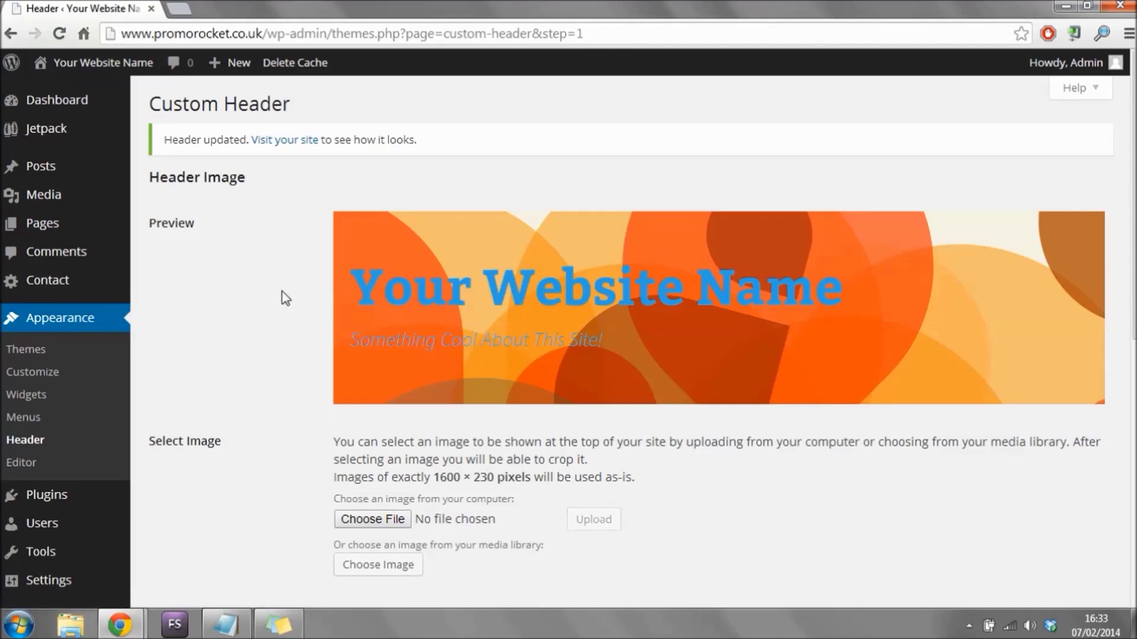
- View the live homepage's blue title, then return through the Dashboard to Appearance > Themes
left_click(300, 143)
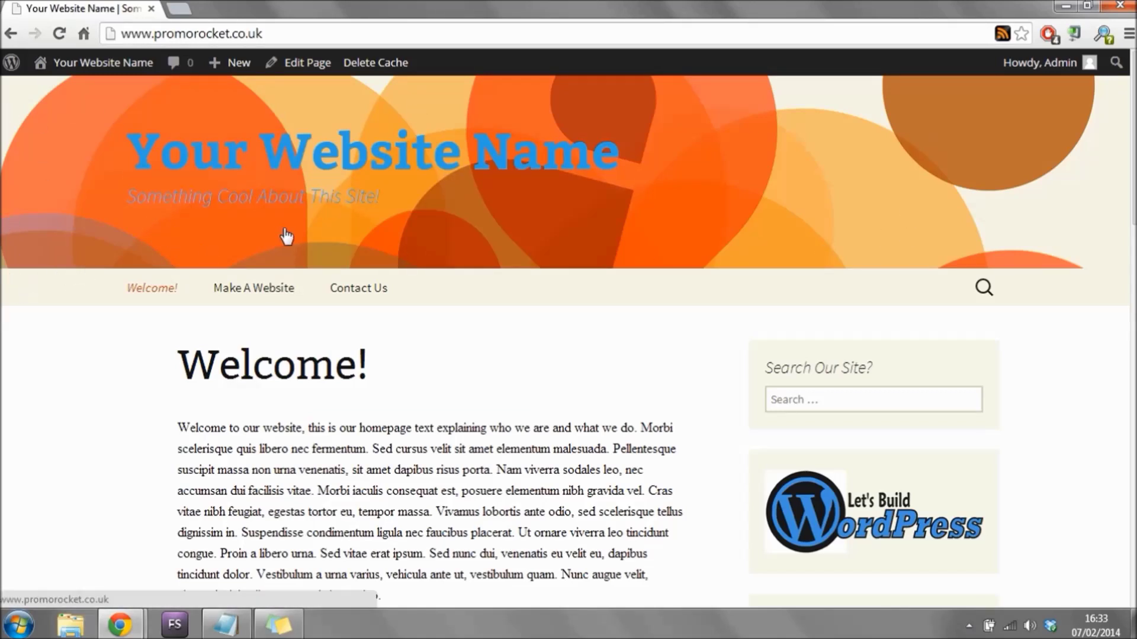
mouse_move(139, 68)
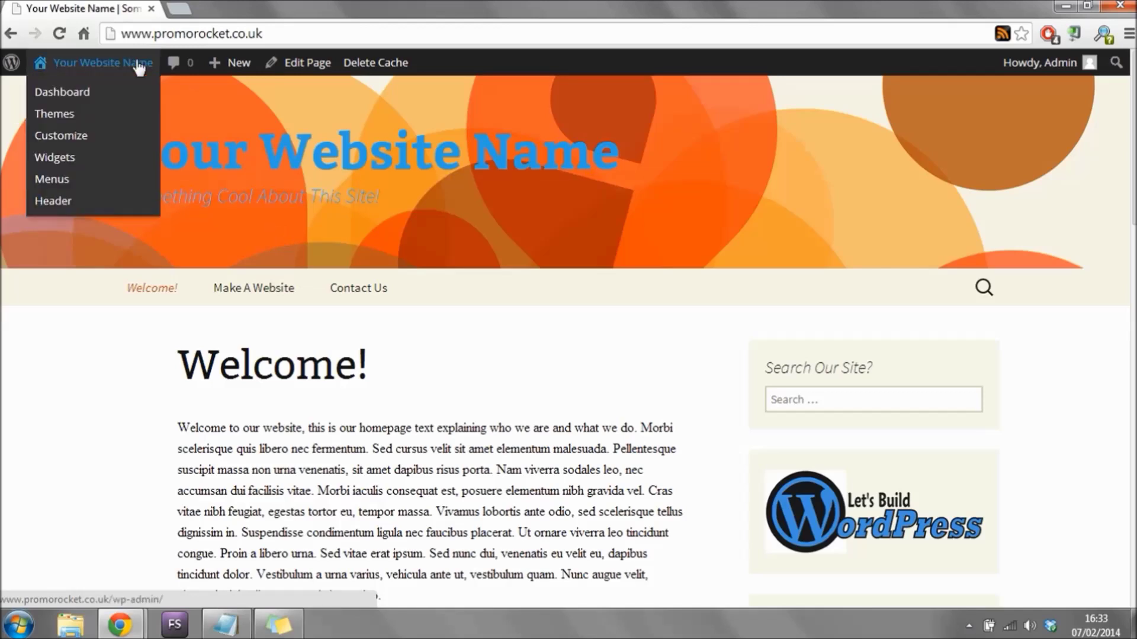
left_click(76, 91)
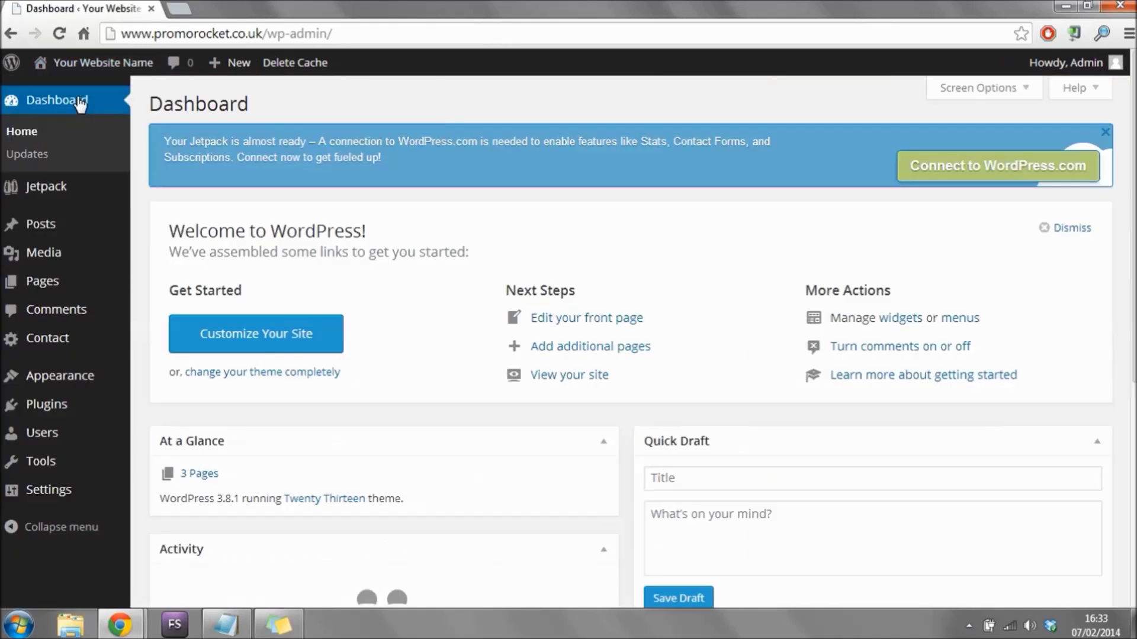
left_click(87, 378)
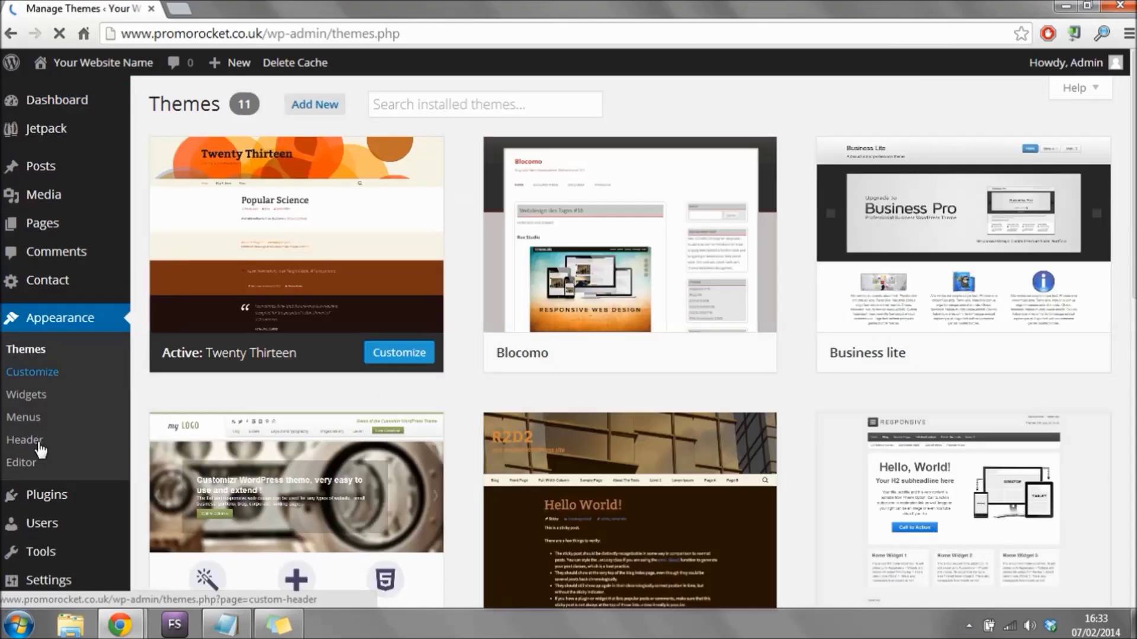
- In Appearance > Header, untick 'Show header text with your image' and save the change
left_click(39, 449)
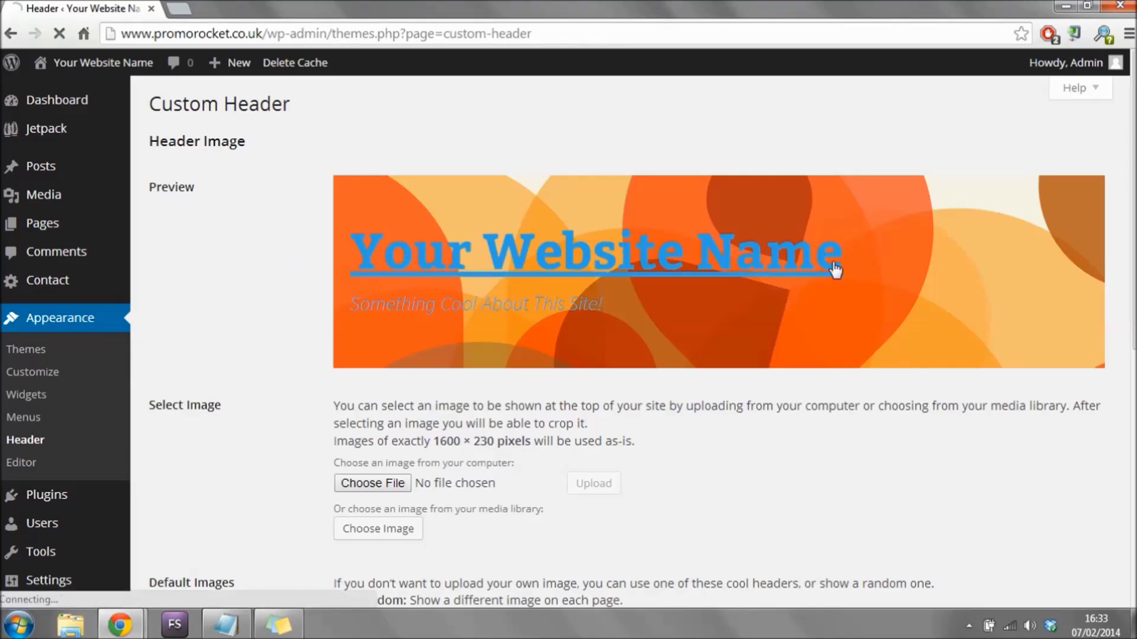
scroll(279, 271, "down", 8)
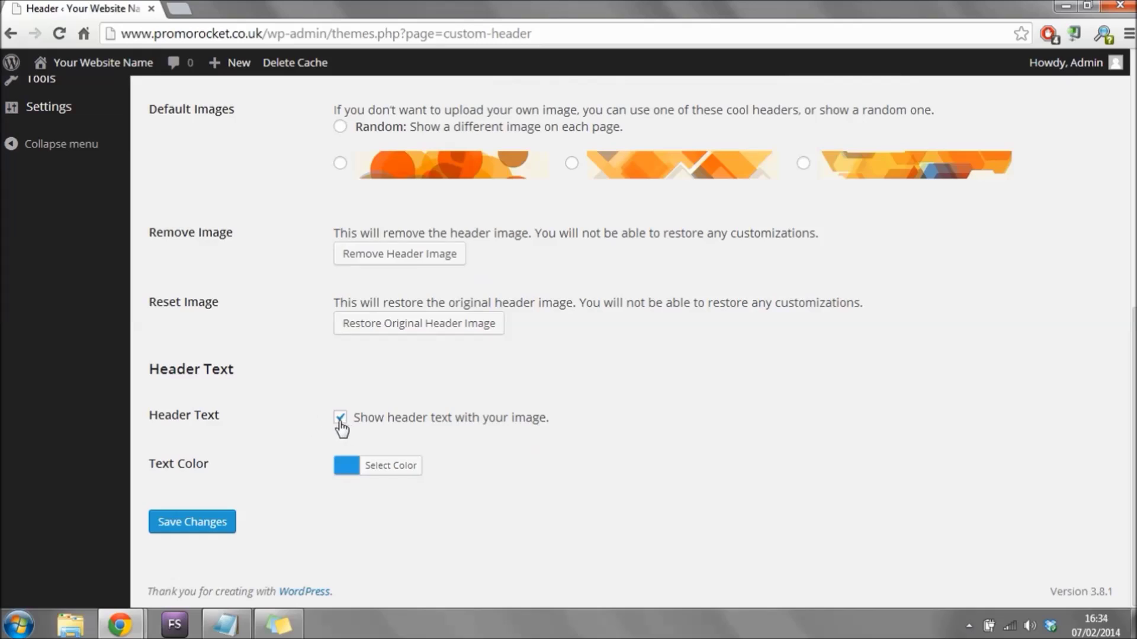
left_click(339, 419)
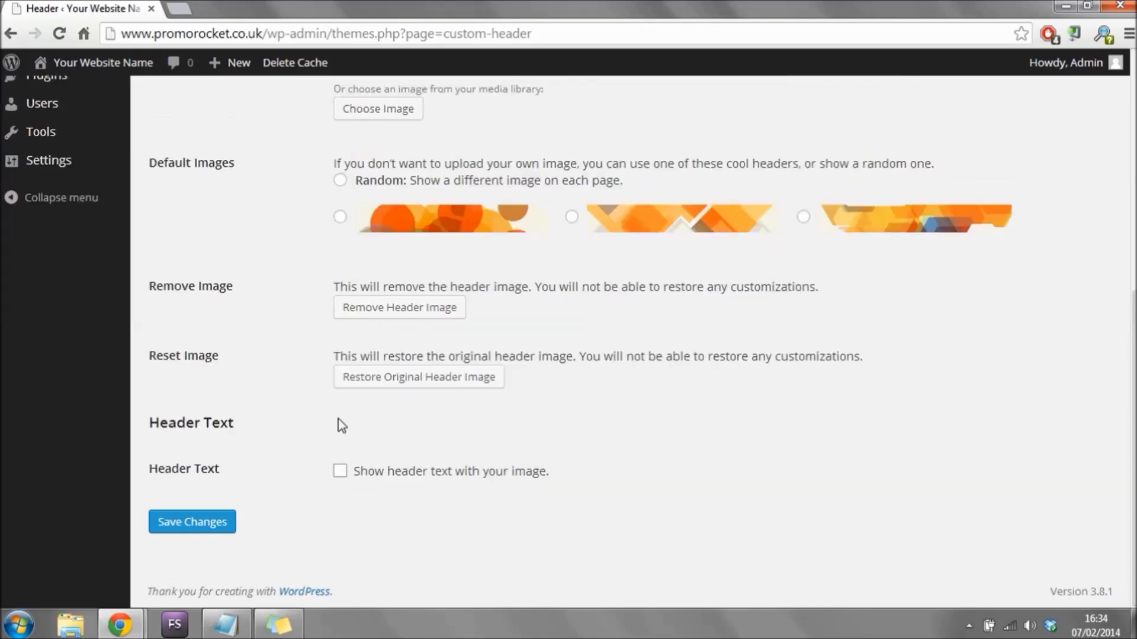
scroll(287, 353, "up", 8)
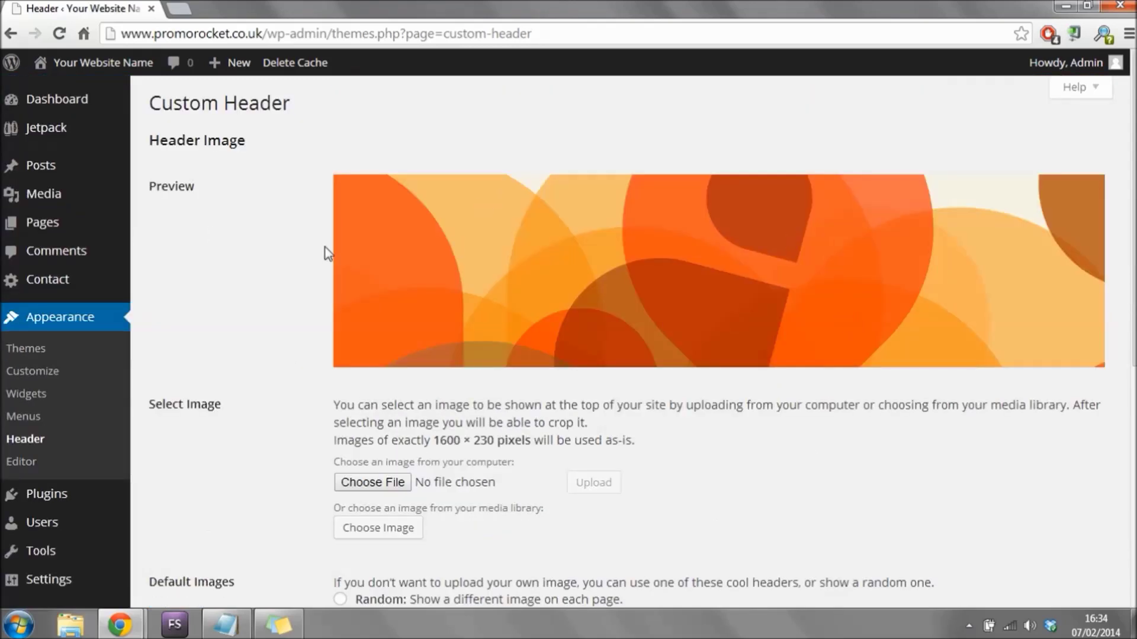
scroll(325, 257, "down", 7)
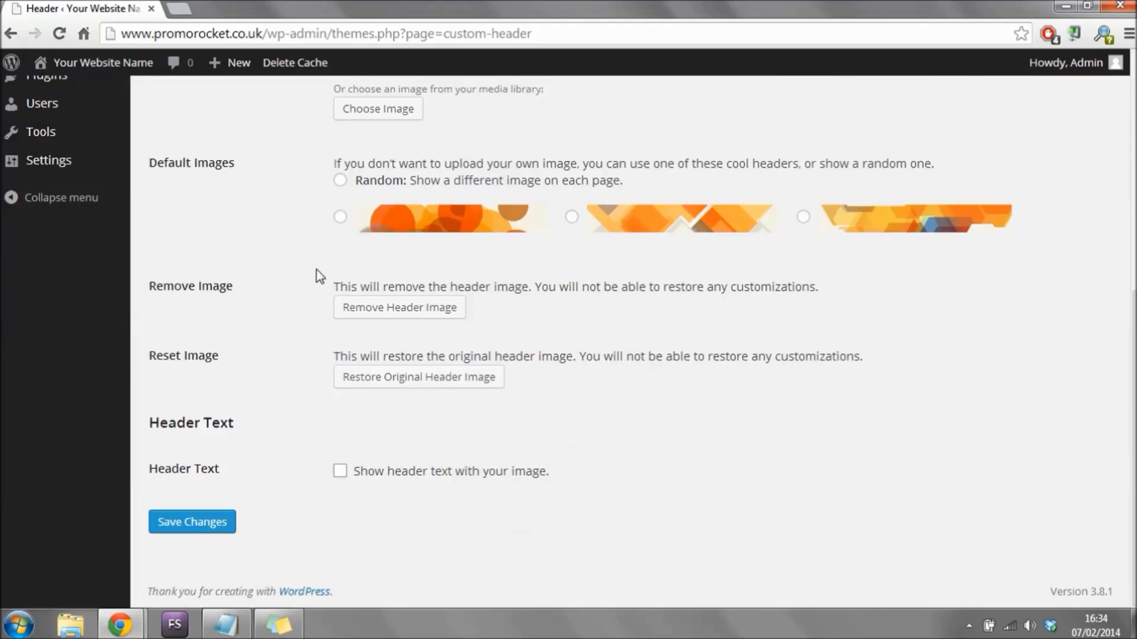
left_click(203, 528)
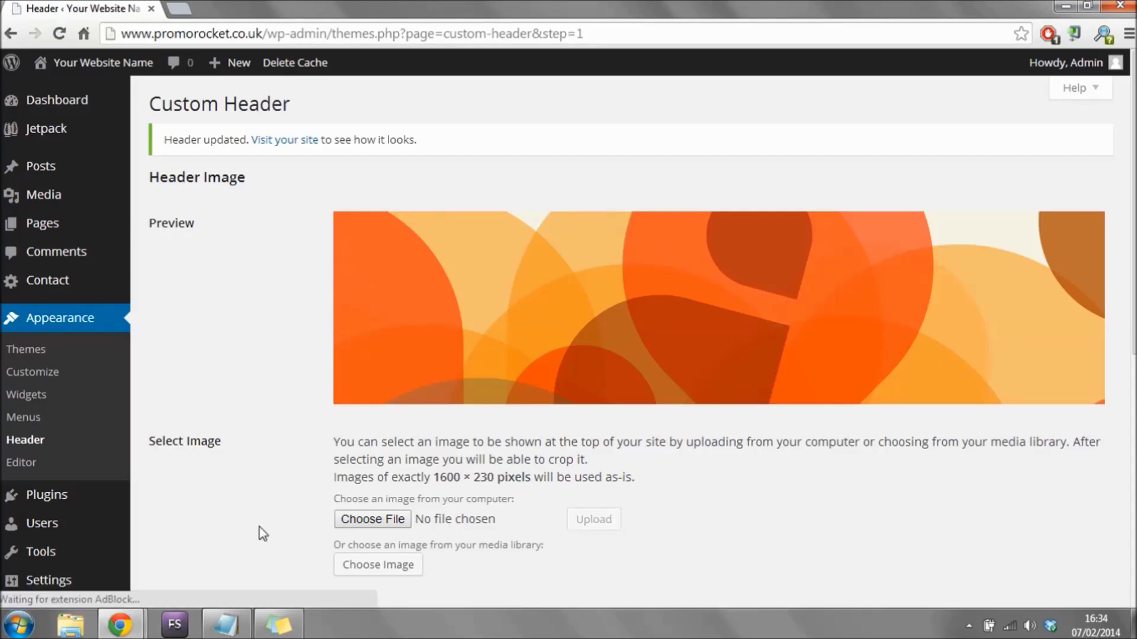
- Upload the TWENTY13 HEADER PNG from the computer as the new header image
left_click(386, 523)
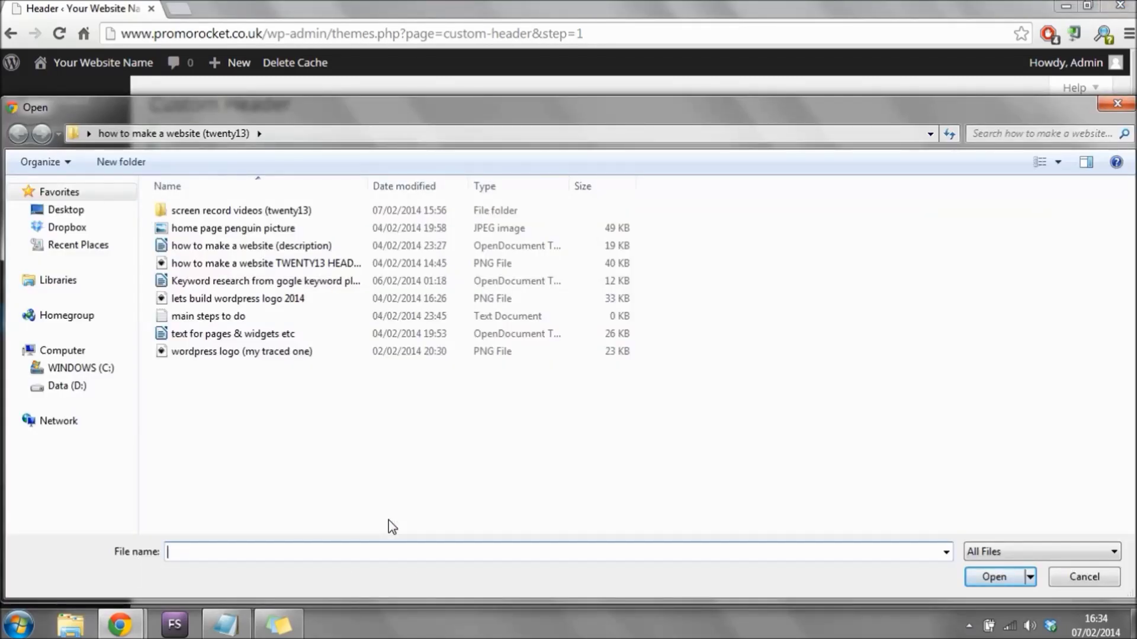
left_click(308, 265)
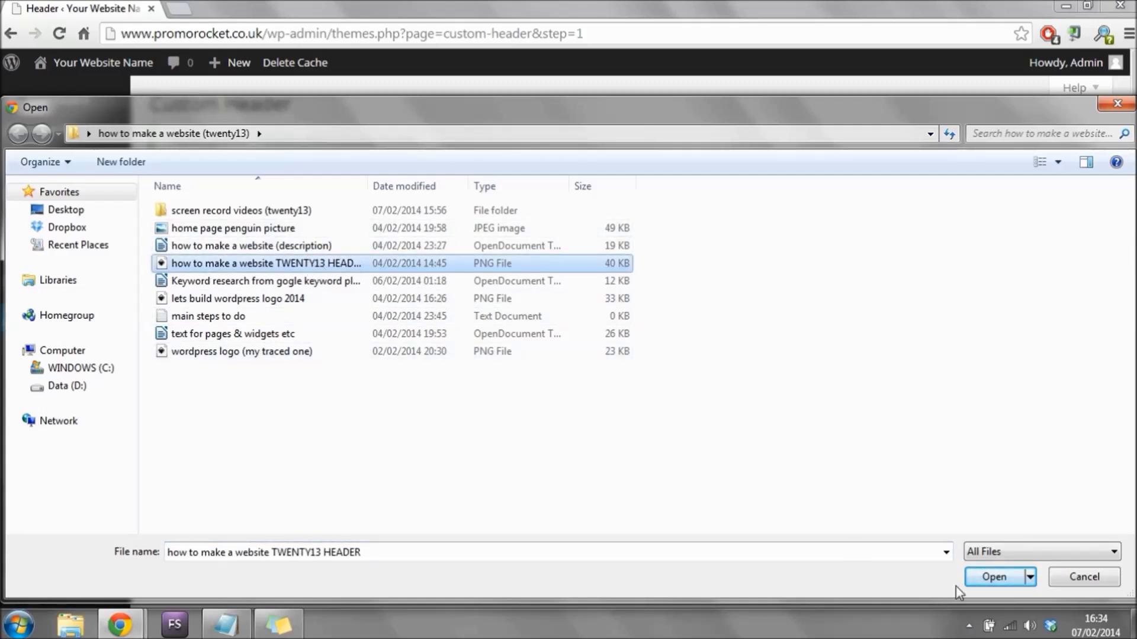
left_click(995, 579)
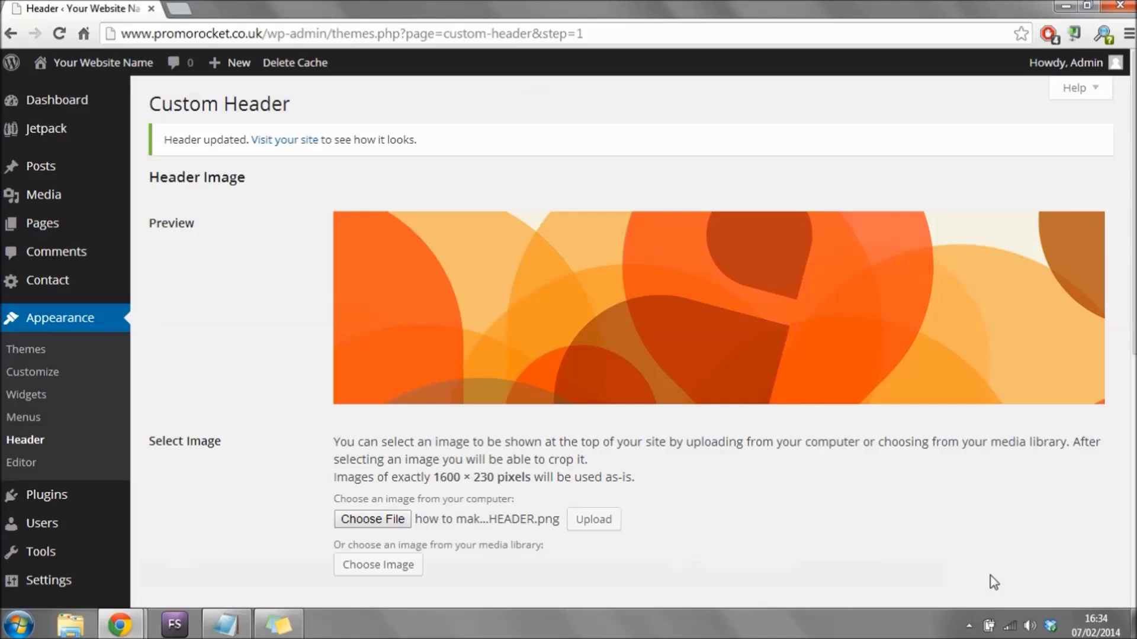
left_click(595, 521)
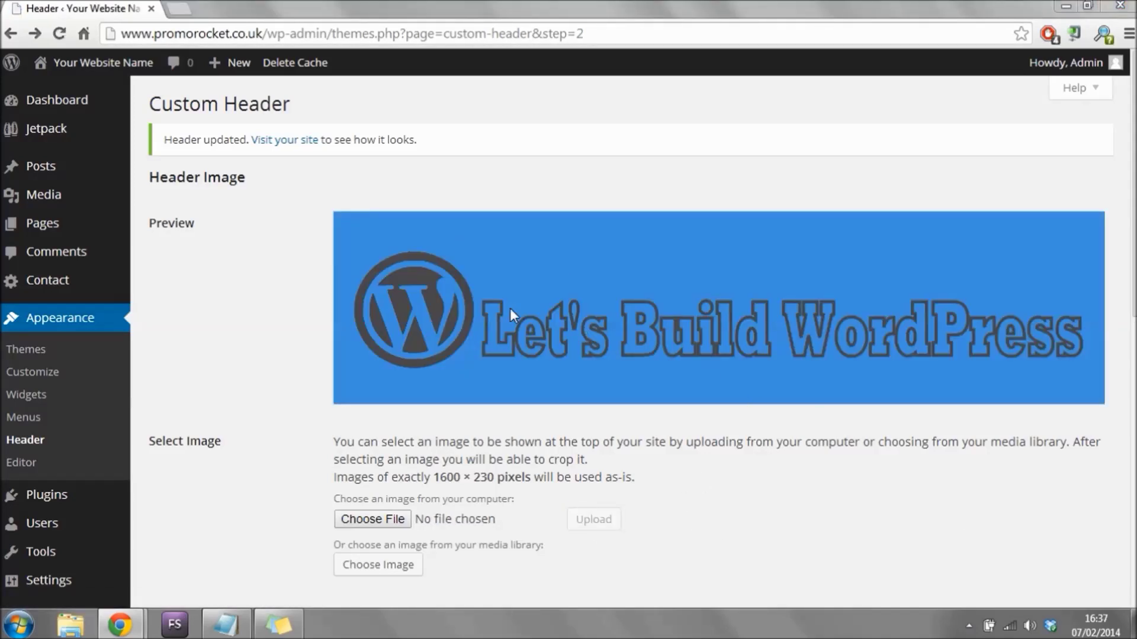
- Scroll through the live homepage to check the blue 'Let's Build WordPress' banner header
left_click(291, 145)
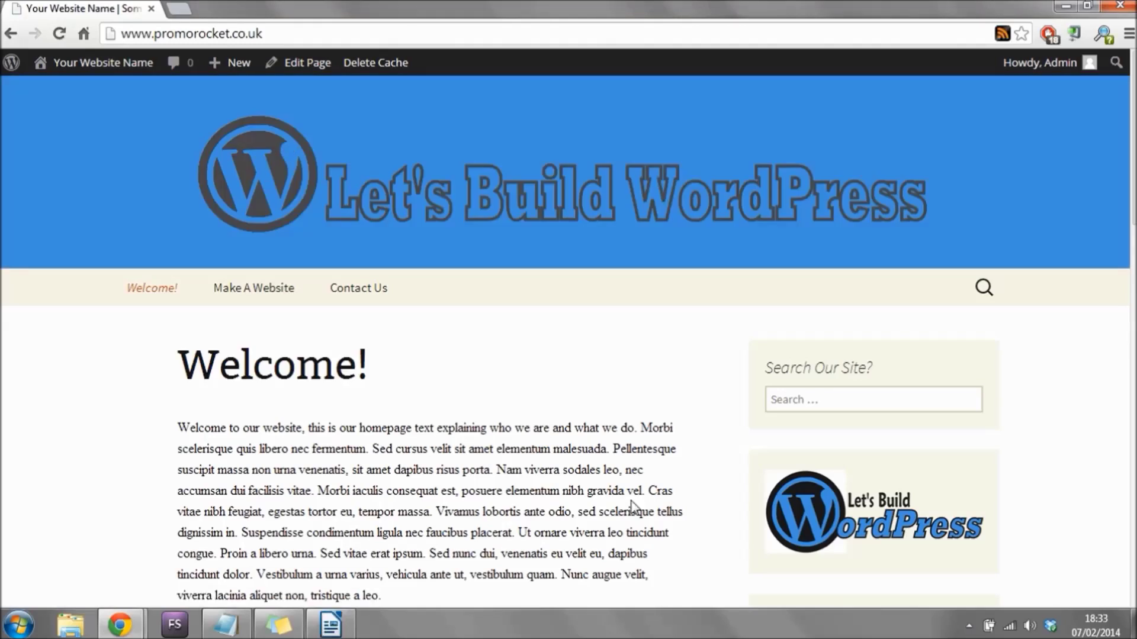
scroll(632, 506, "down", 7)
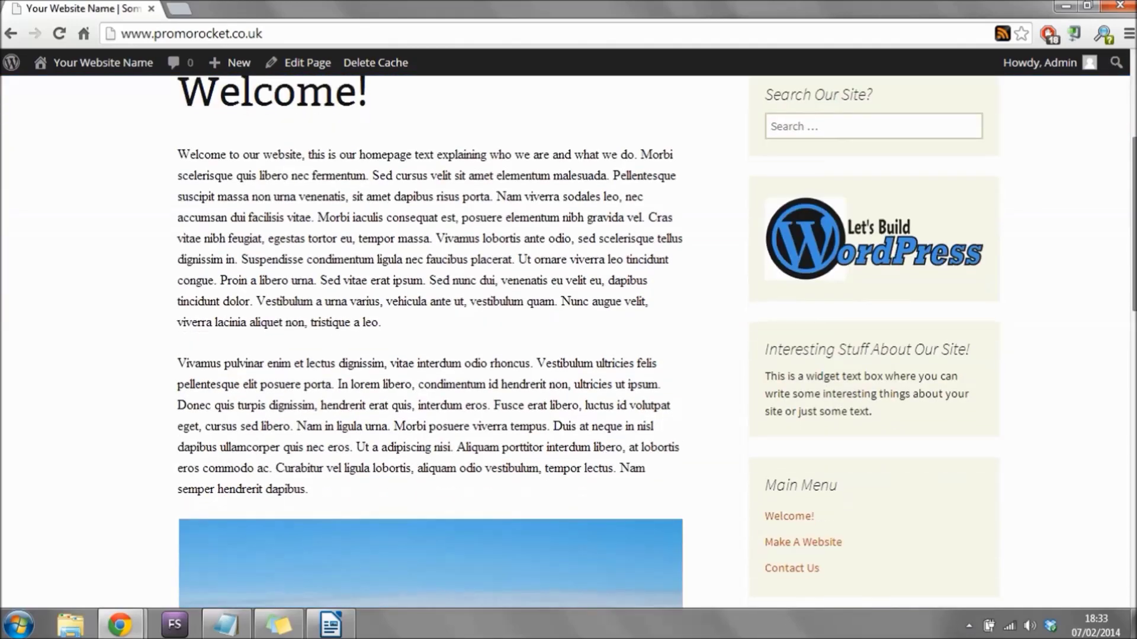
scroll(651, 343, "down", 6)
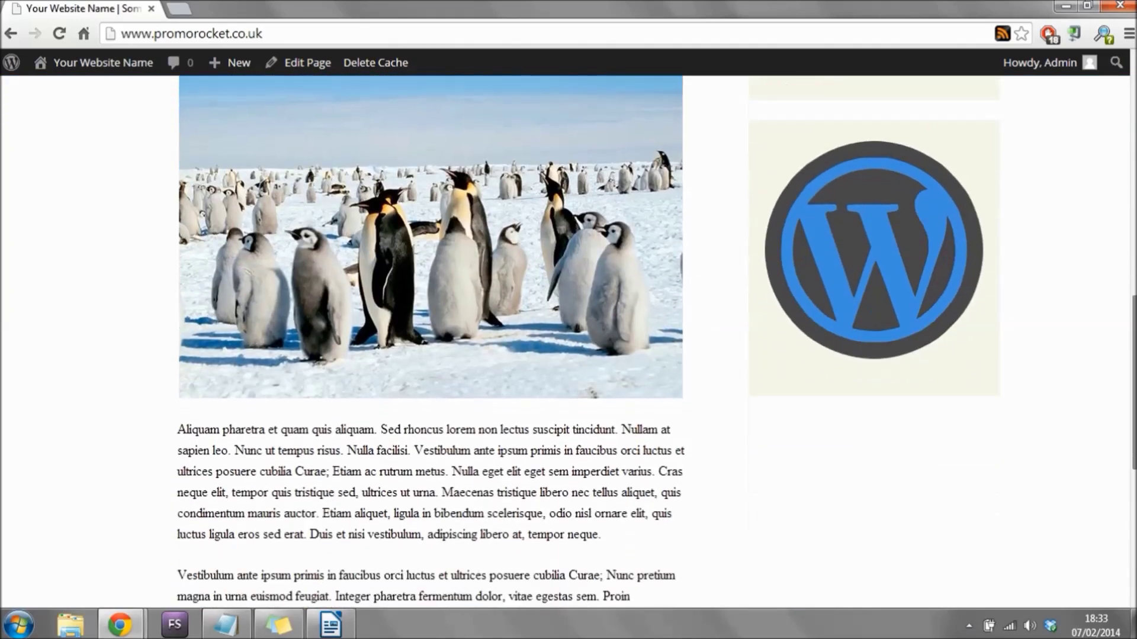
scroll(568, 343, "up", 14)
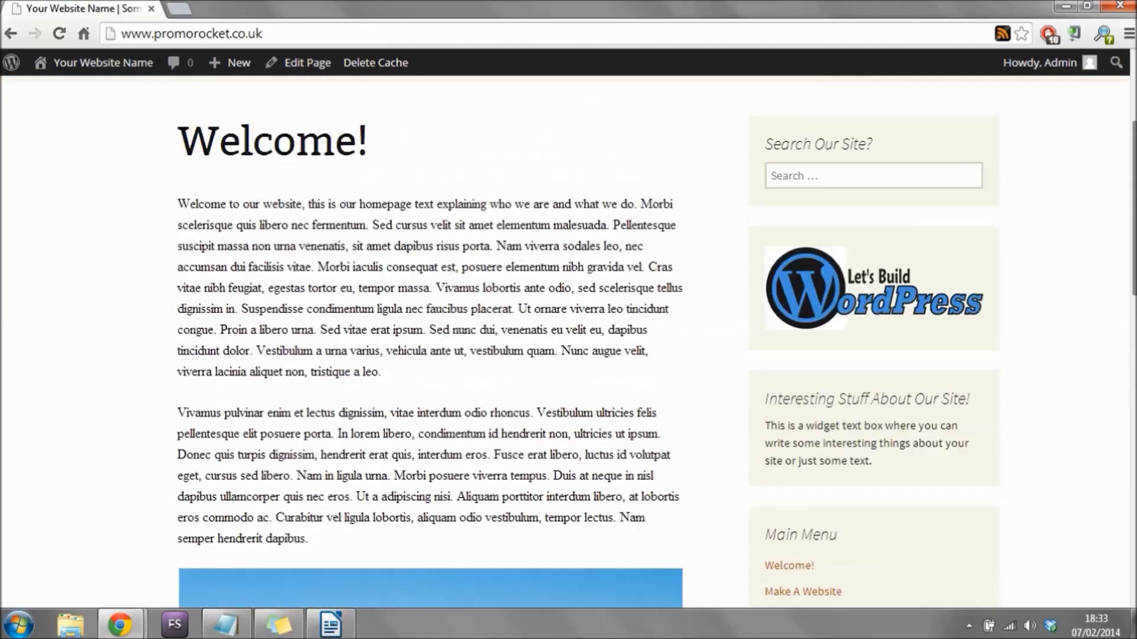
scroll(620, 188, "up", 2)
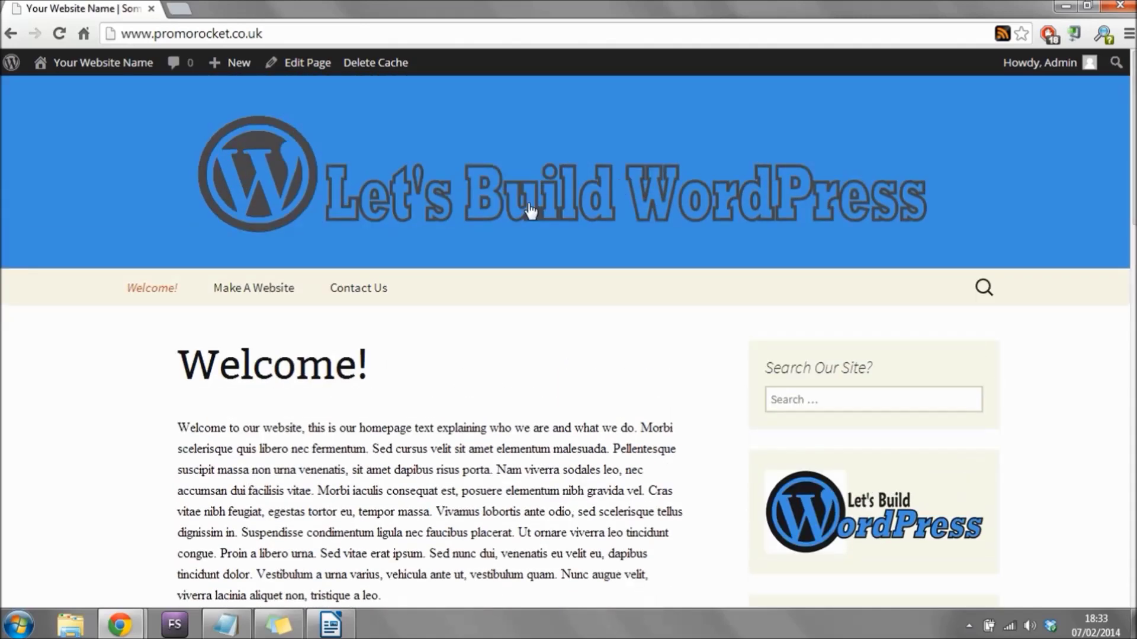
- Add ' - done' after 'Change The Header' in the Notepad checklist and return to the browser
left_click(225, 625)
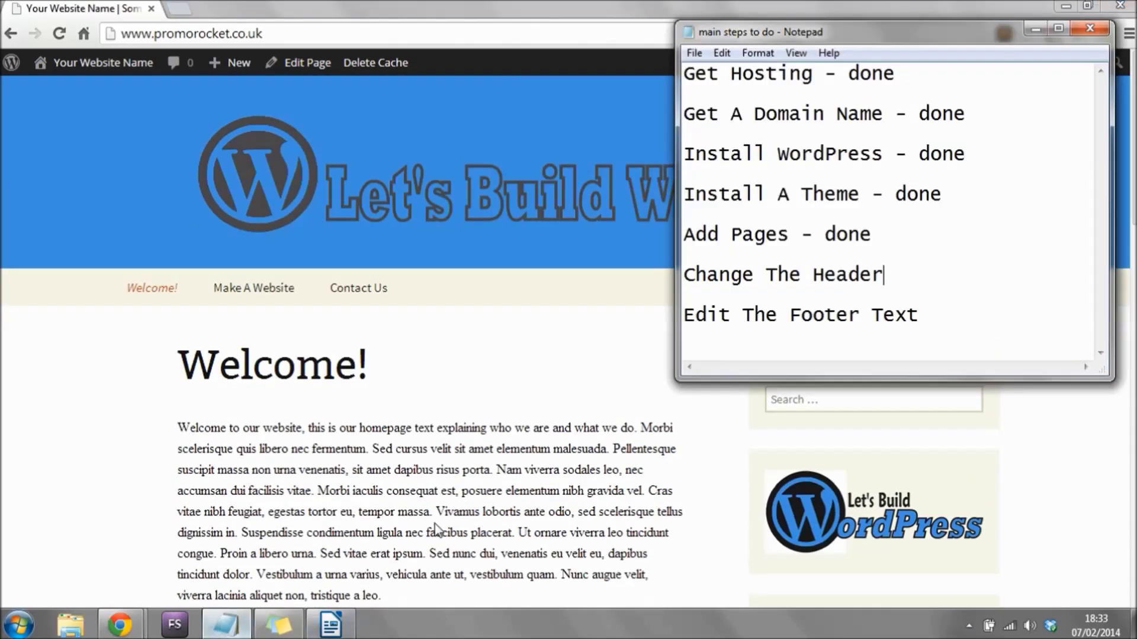
left_click_drag(924, 313, 666, 309)
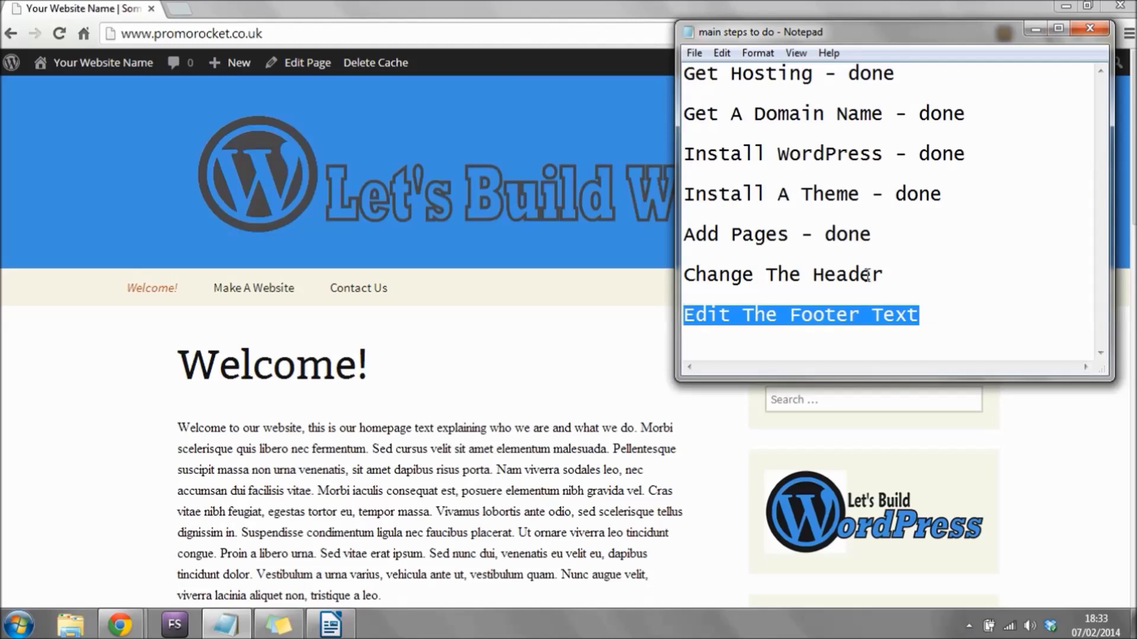
left_click(897, 278)
type("- done")
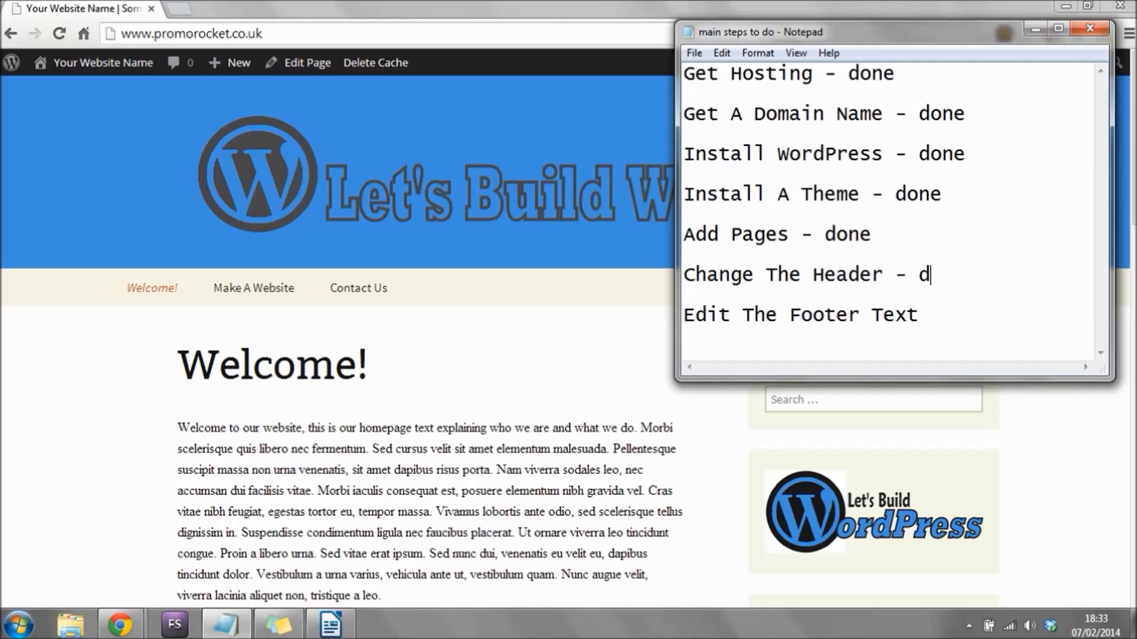
left_click(605, 355)
- Check the live site's footer credit, then go through the Dashboard to Appearance > Themes
scroll(605, 355, "down", 15)
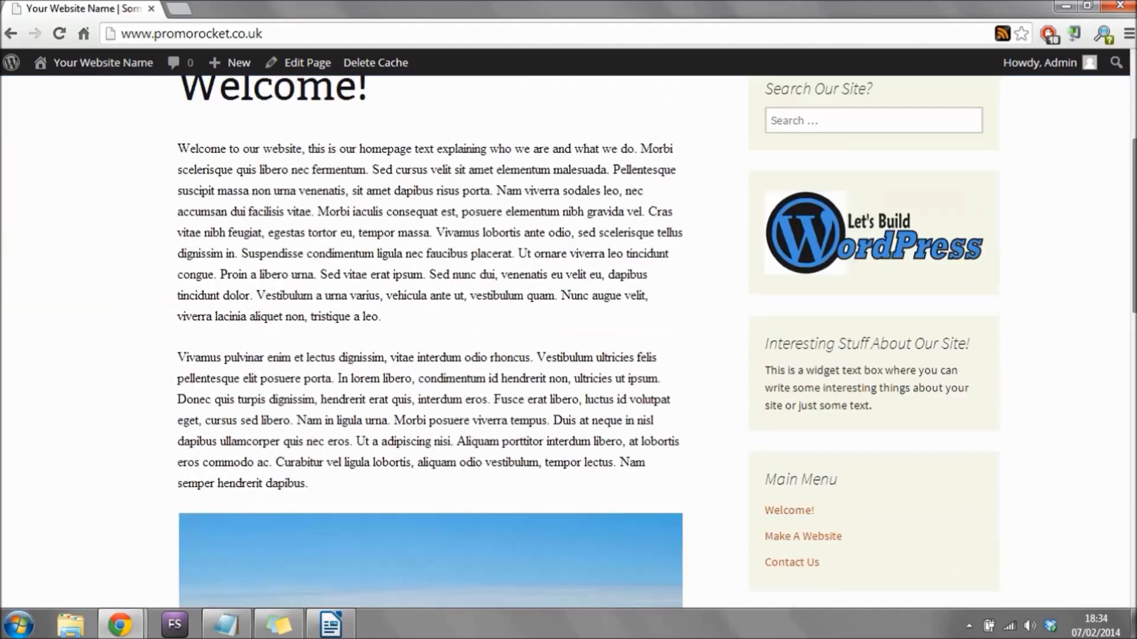
scroll(606, 356, "down", 1)
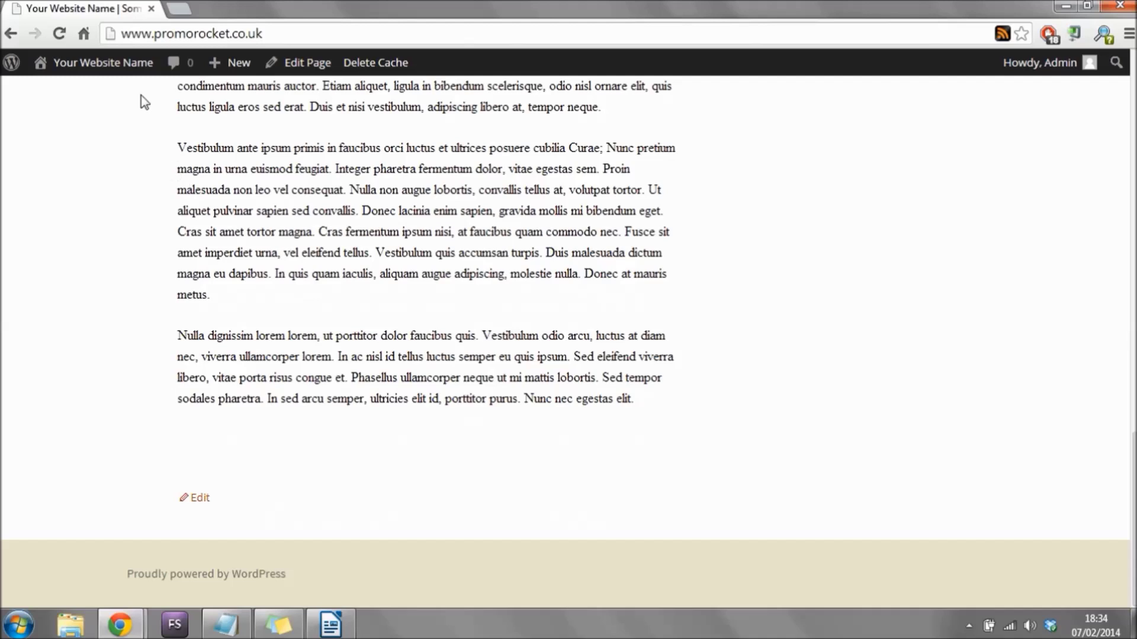
mouse_move(139, 72)
left_click(89, 97)
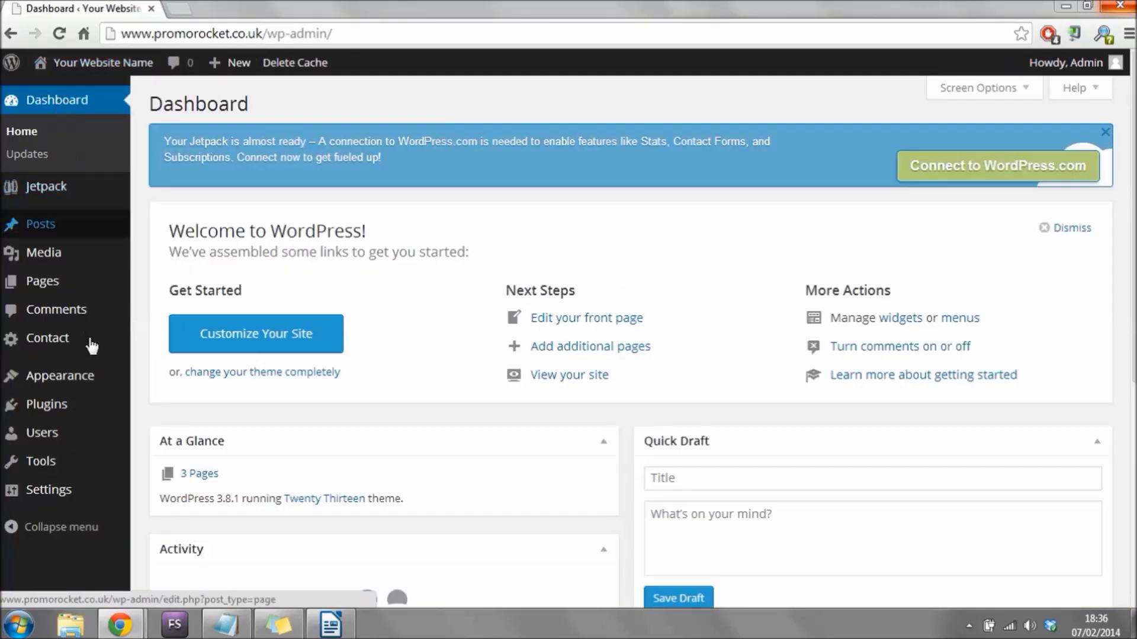
left_click(94, 386)
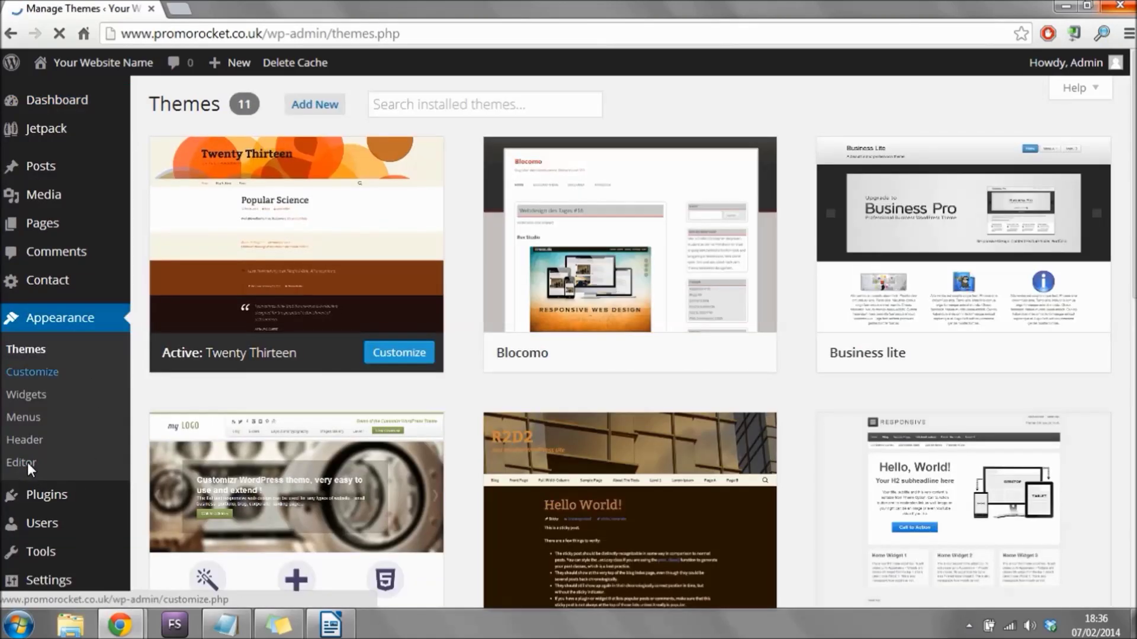
- Load the Twenty Thirteen footer.php template in the theme editor
left_click(27, 463)
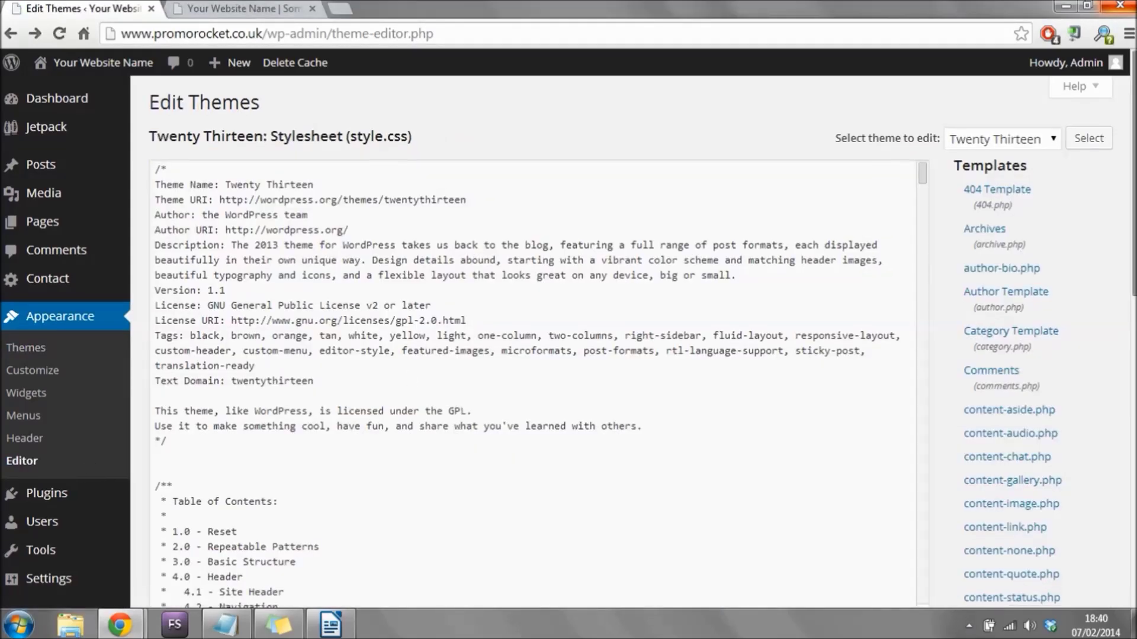
scroll(533, 356, "down", 6)
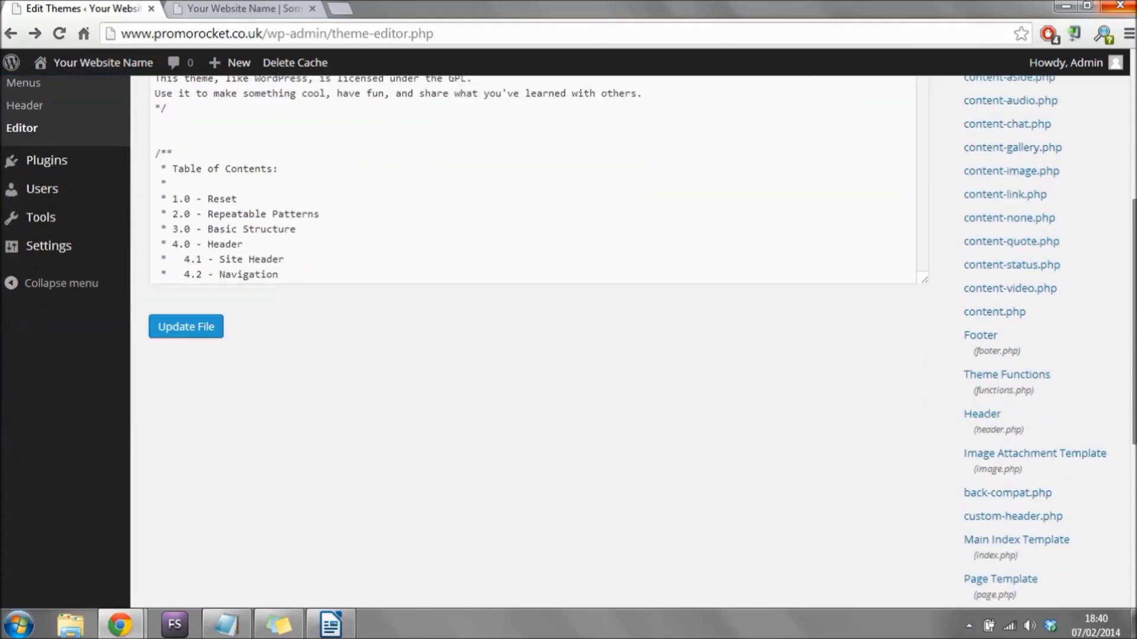
left_click(978, 349)
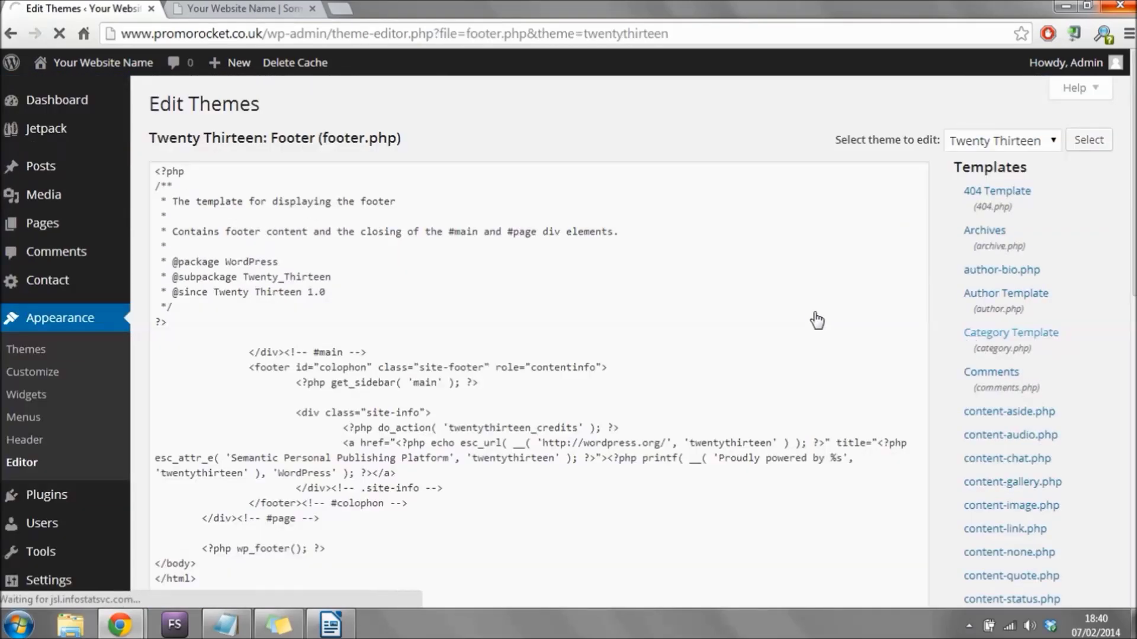
scroll(592, 279, "down", 3)
scroll(354, 234, "down", 1)
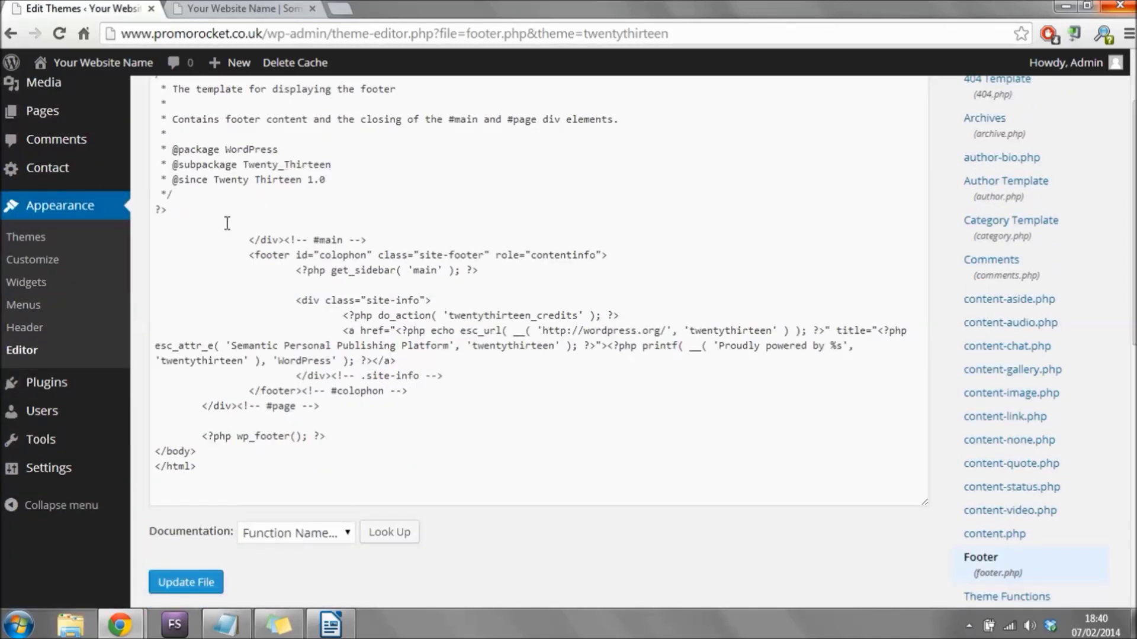
- Compare the 'Proudly powered by WordPress' credit code with the live site's footer
left_click(263, 9)
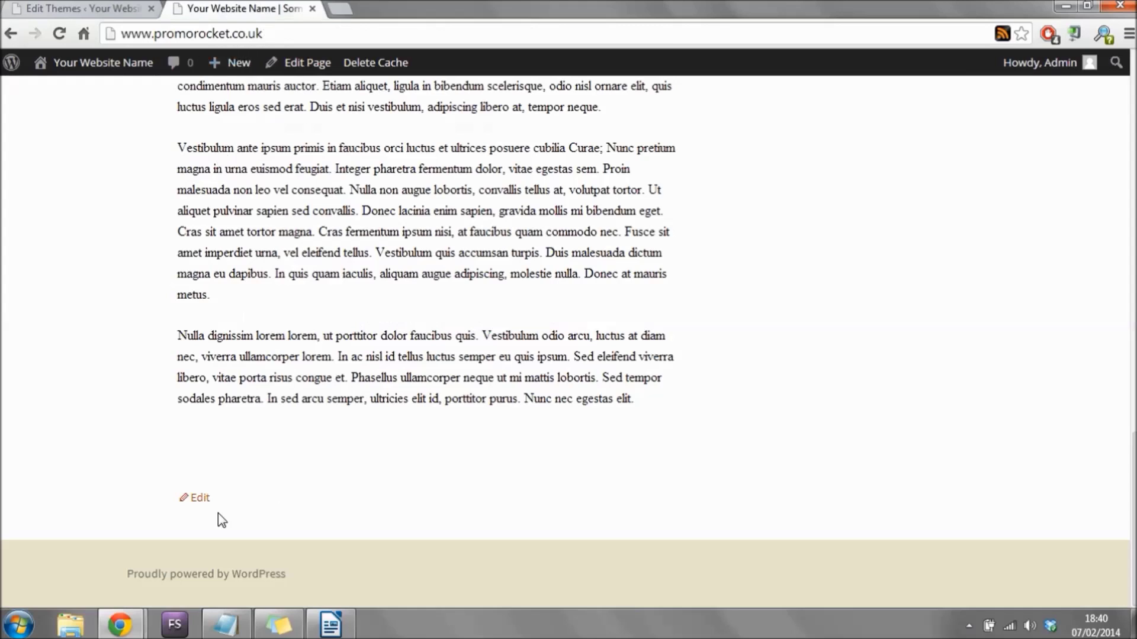
key("F5")
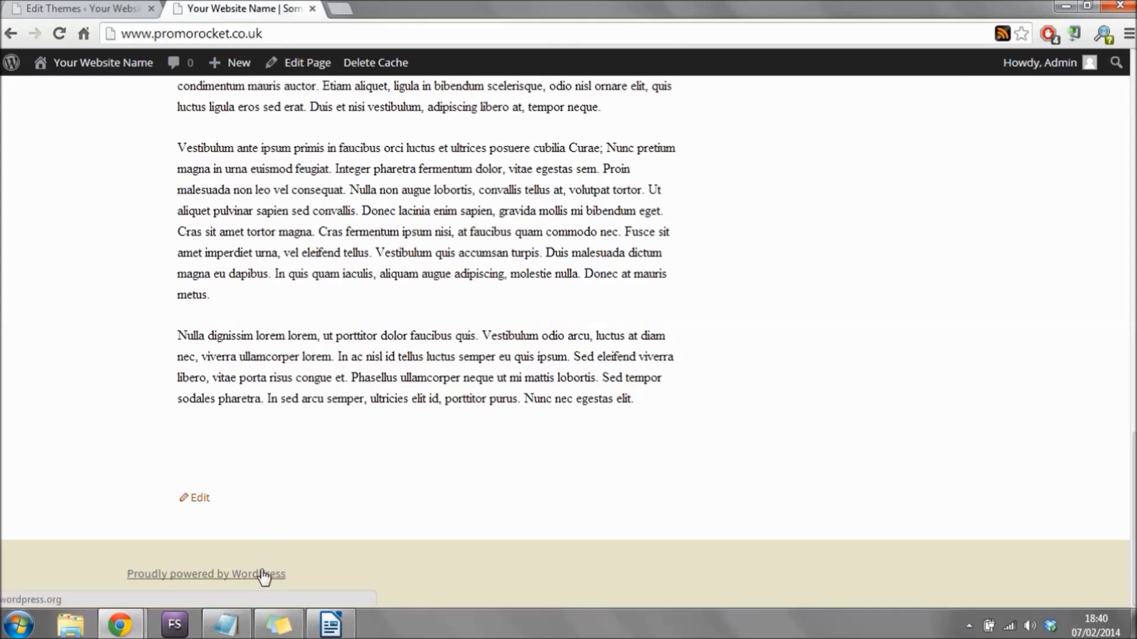
left_click(104, 7)
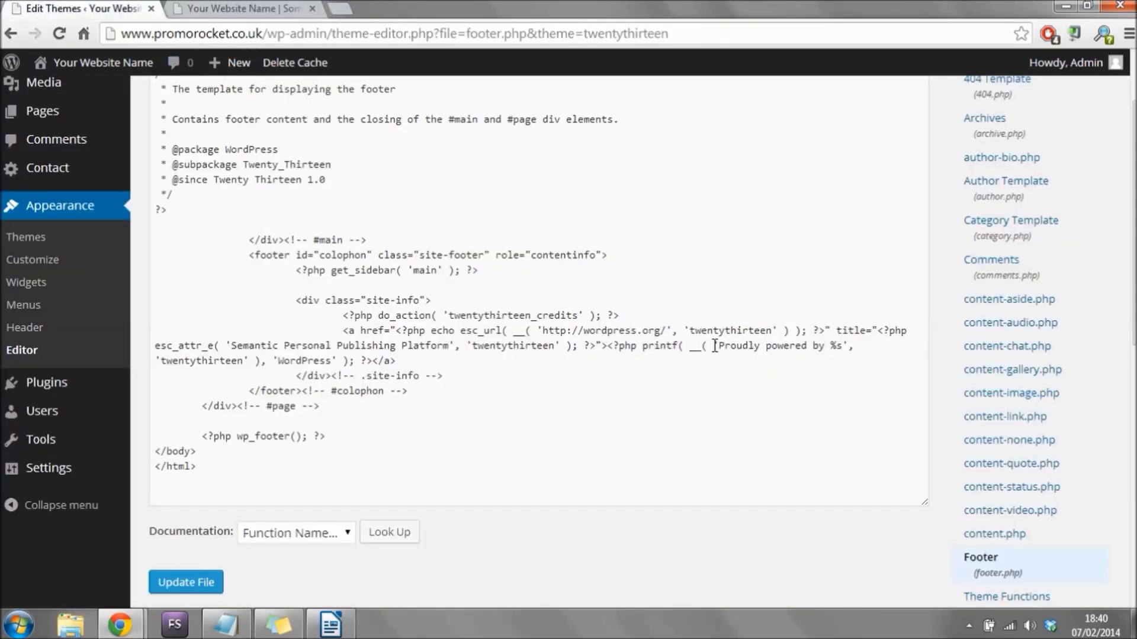
left_click_drag(718, 346, 831, 350)
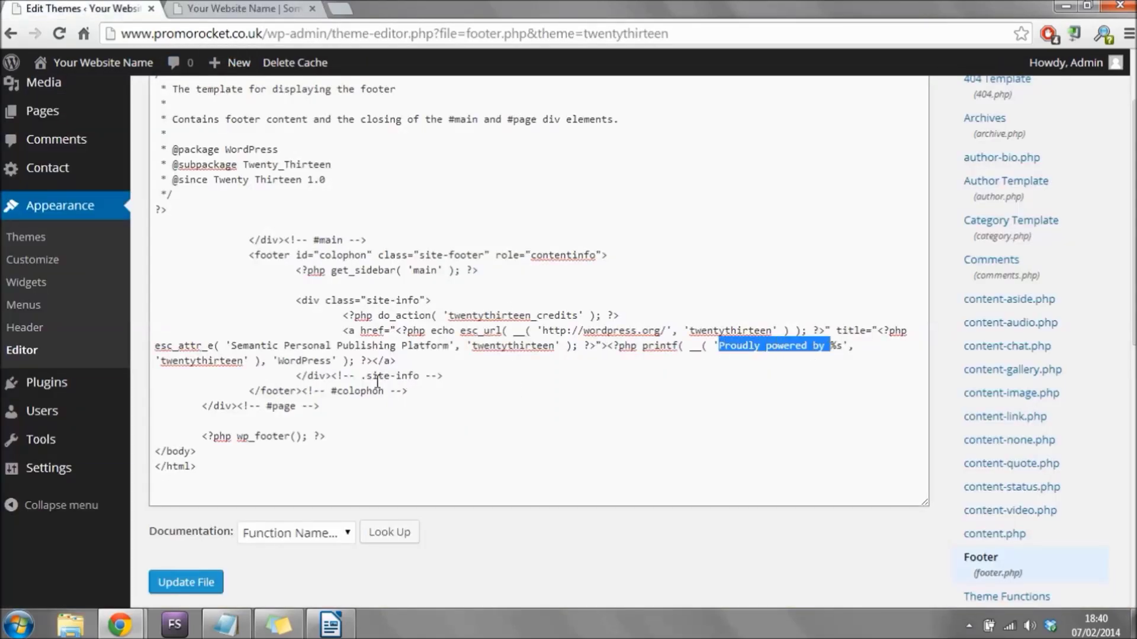
left_click_drag(277, 361, 331, 363)
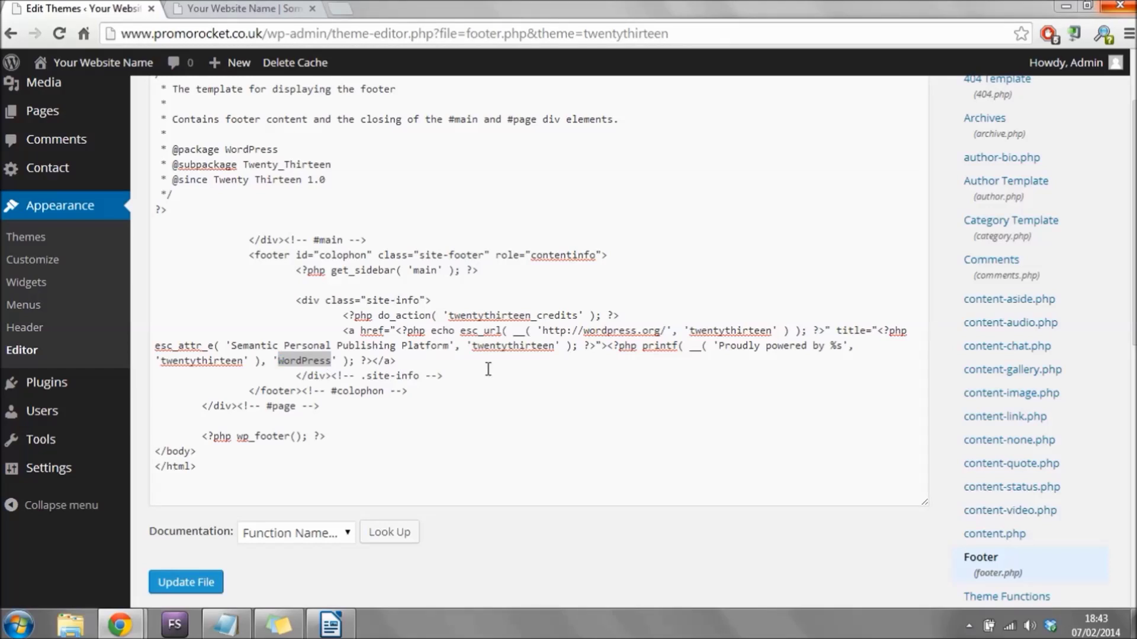
left_click(237, 9)
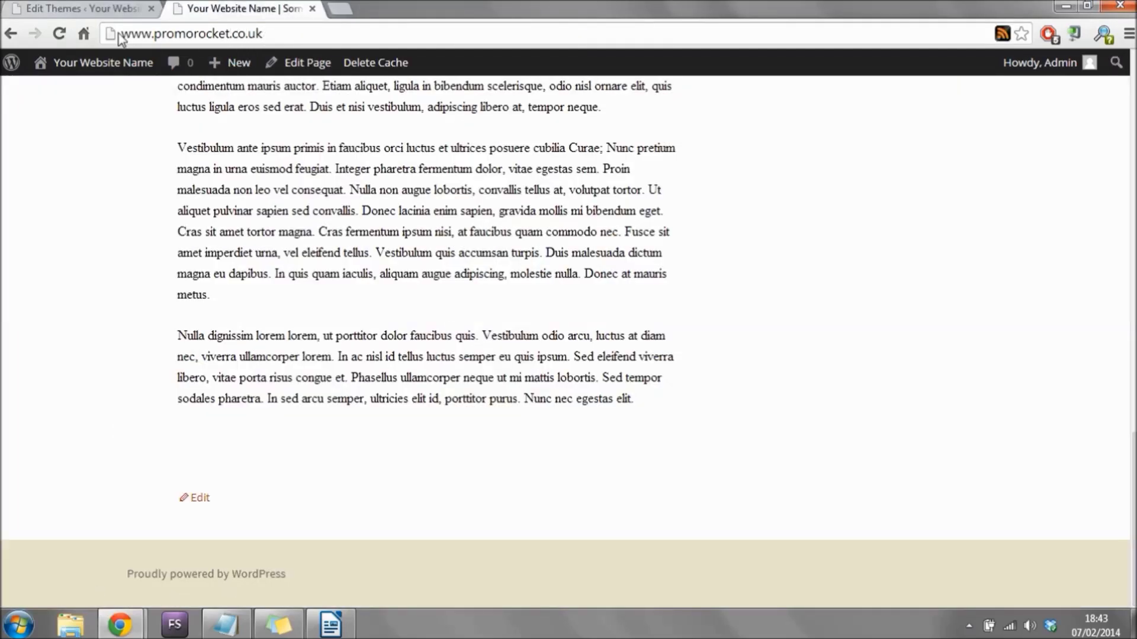
left_click(119, 9)
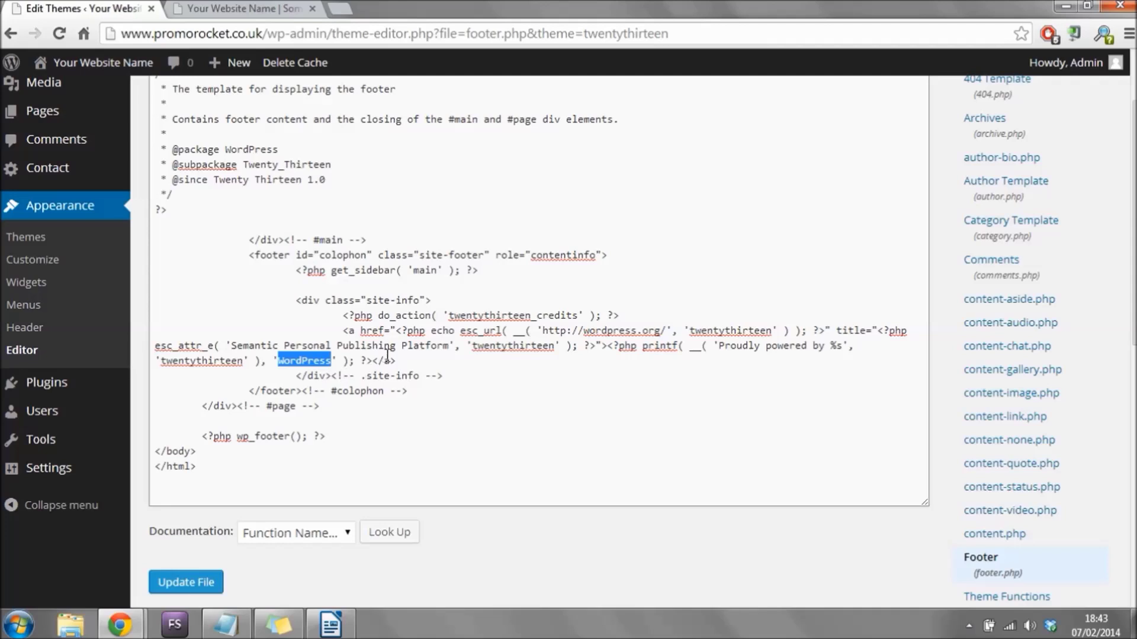
- Select the whole credits block, from do_action through the closing link tag
left_click(402, 362)
left_click_drag(401, 362, 337, 315)
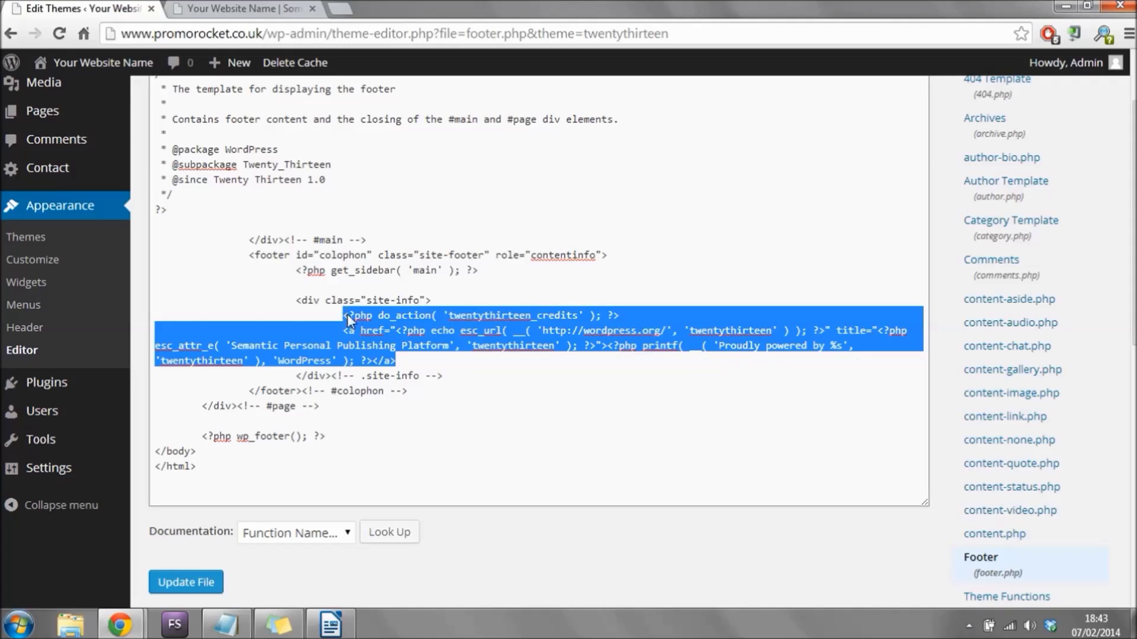
left_click(349, 325)
left_click_drag(350, 316, 425, 322)
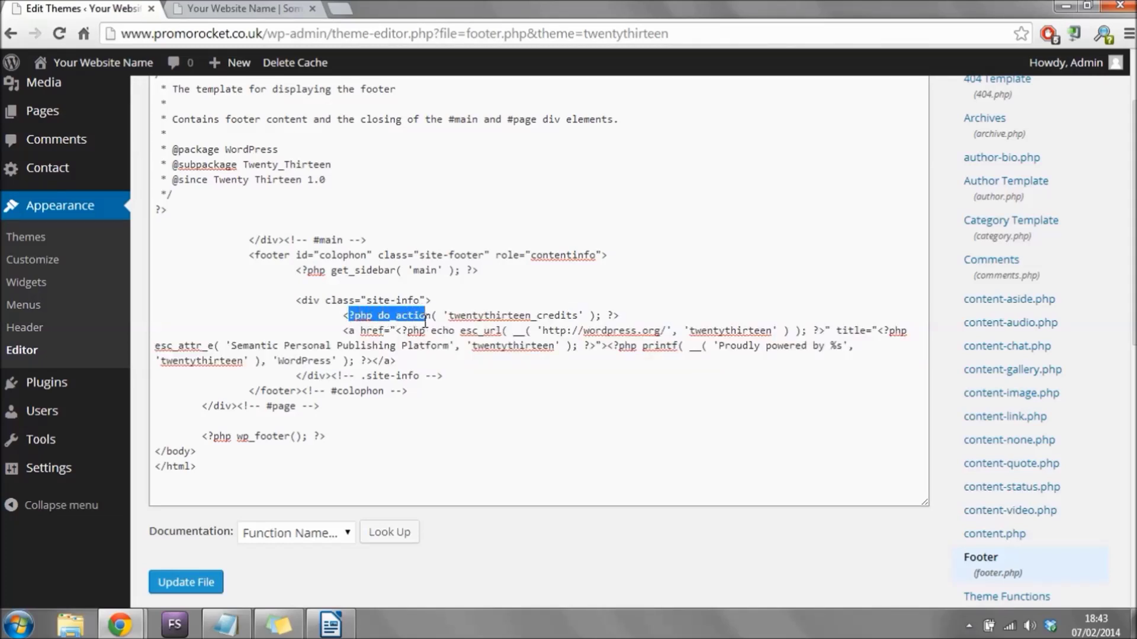
left_click_drag(334, 314, 398, 362)
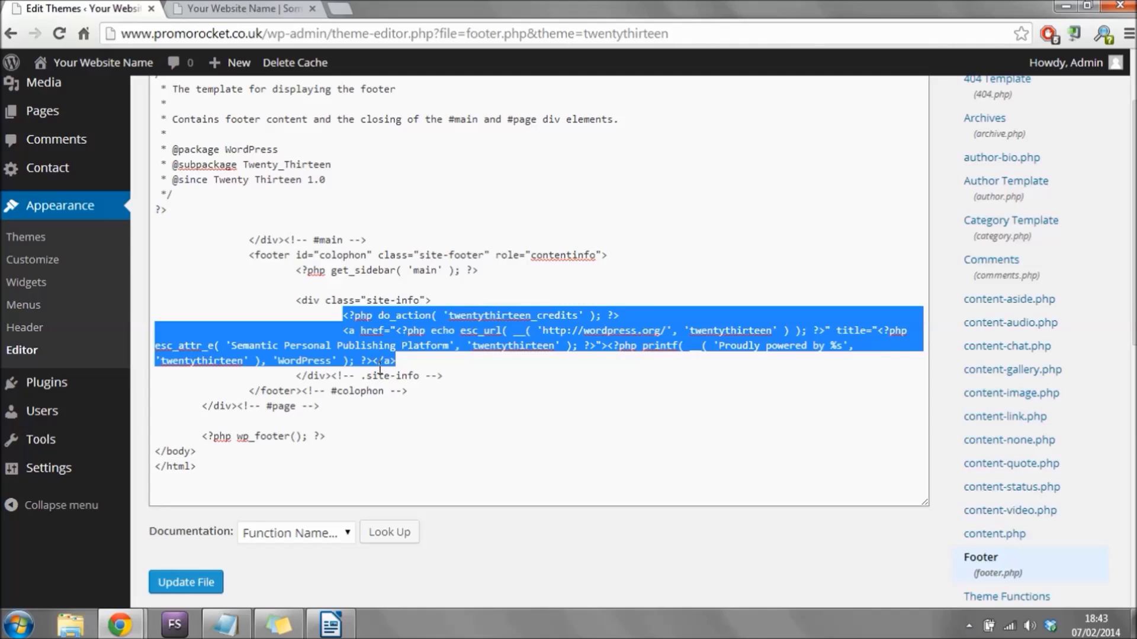
left_click(379, 366)
left_click_drag(390, 360, 344, 316)
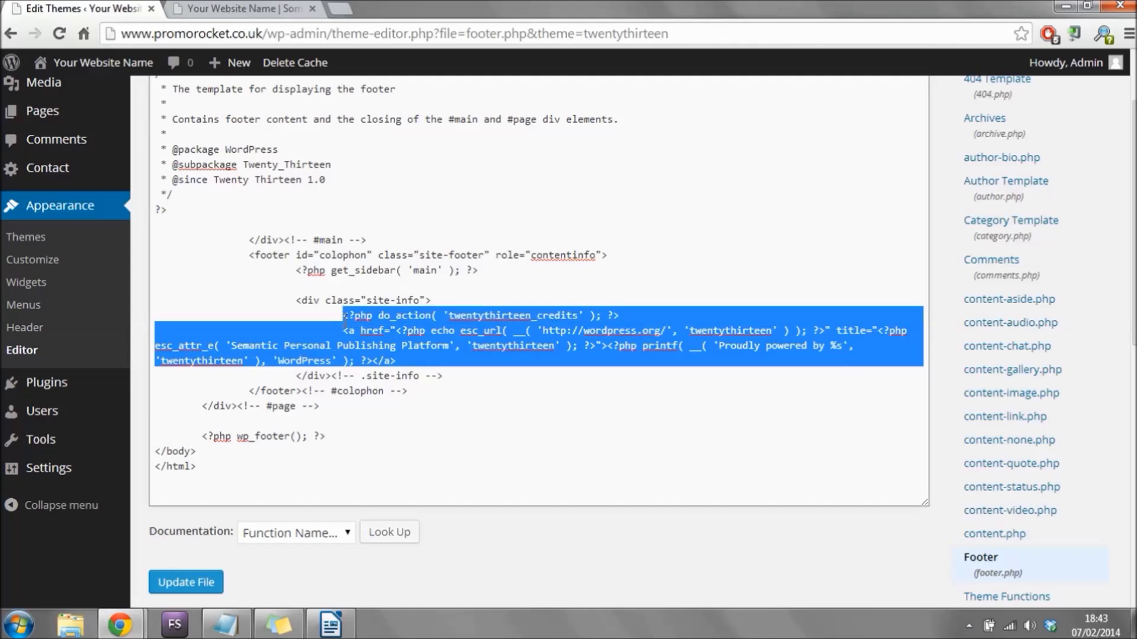
- Replace the credit code with 'Let's Build Wordpress Together!' and update footer.php
key("Delete")
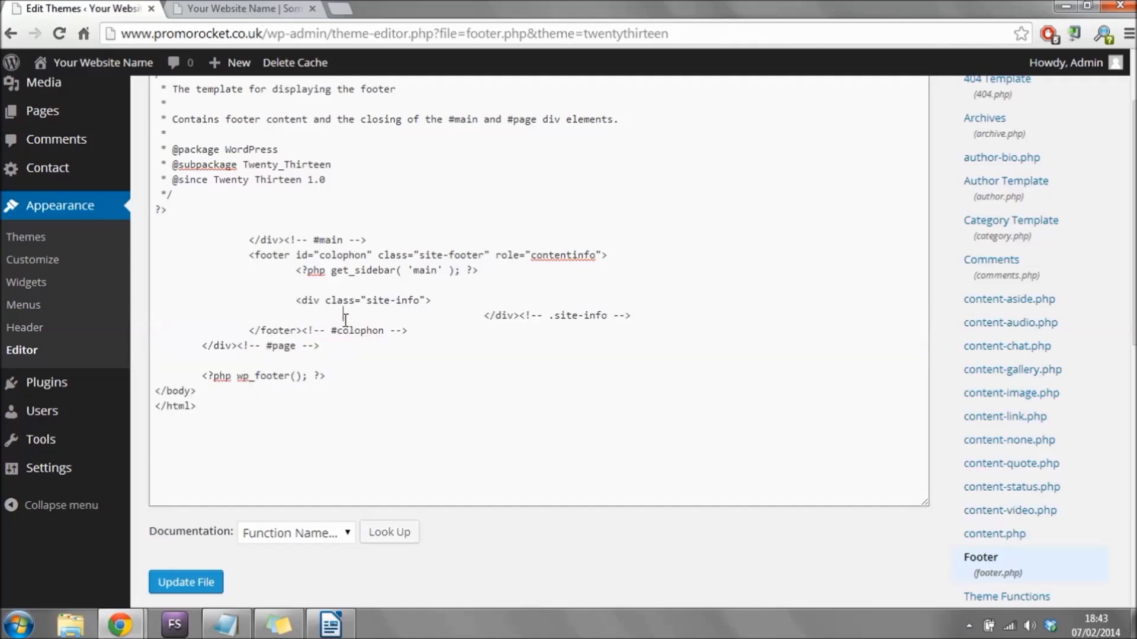
key("Return")
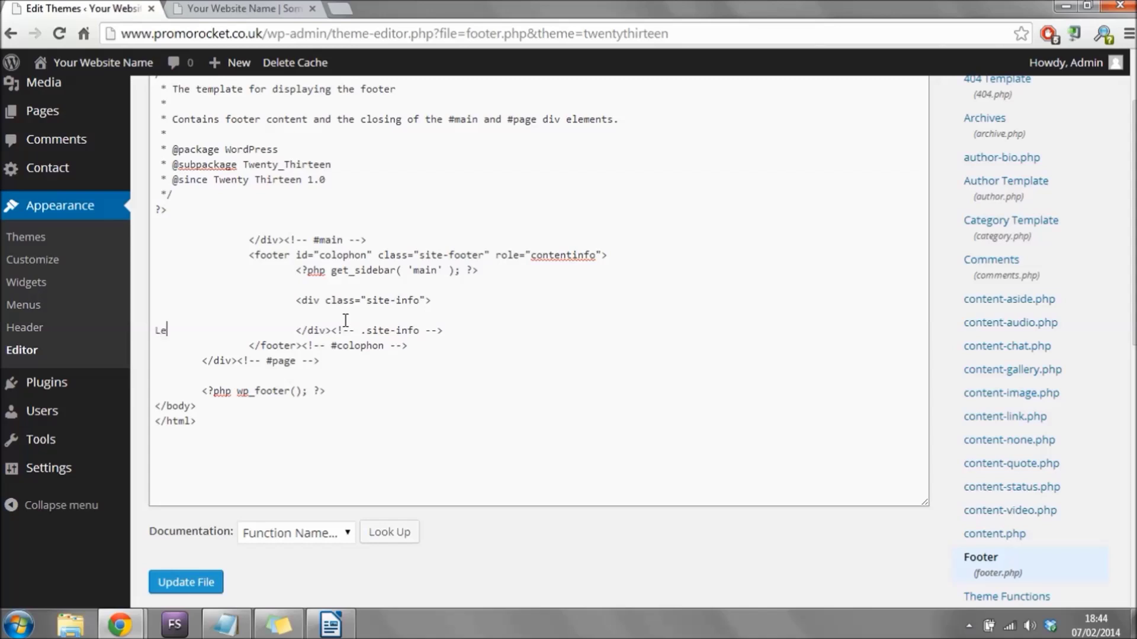
type("uild ")
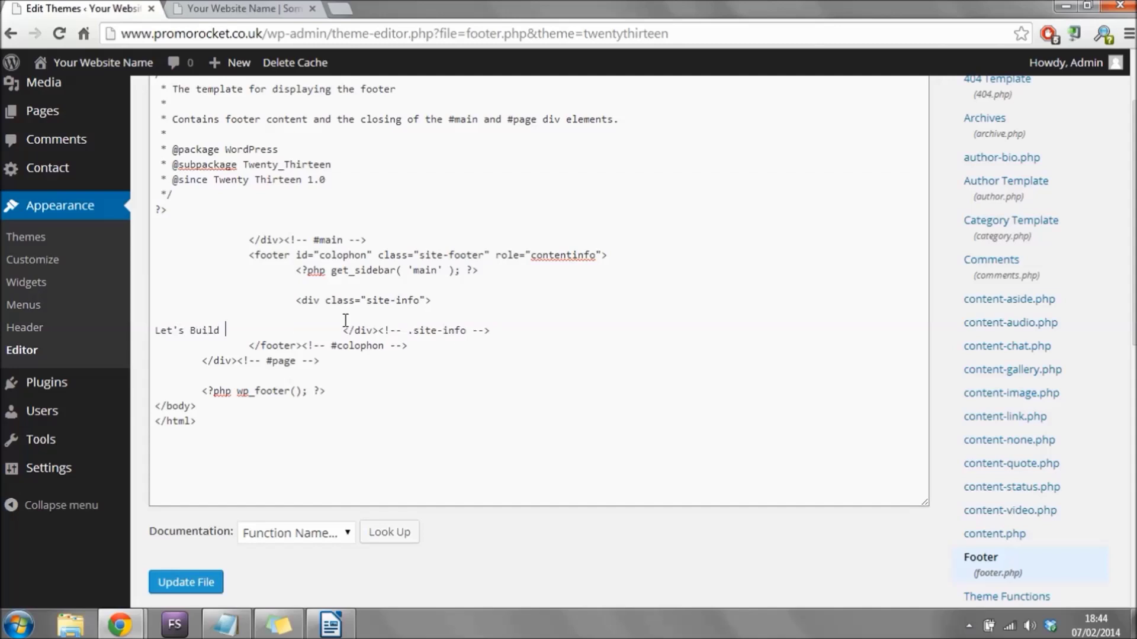
type("Wordpress Together")
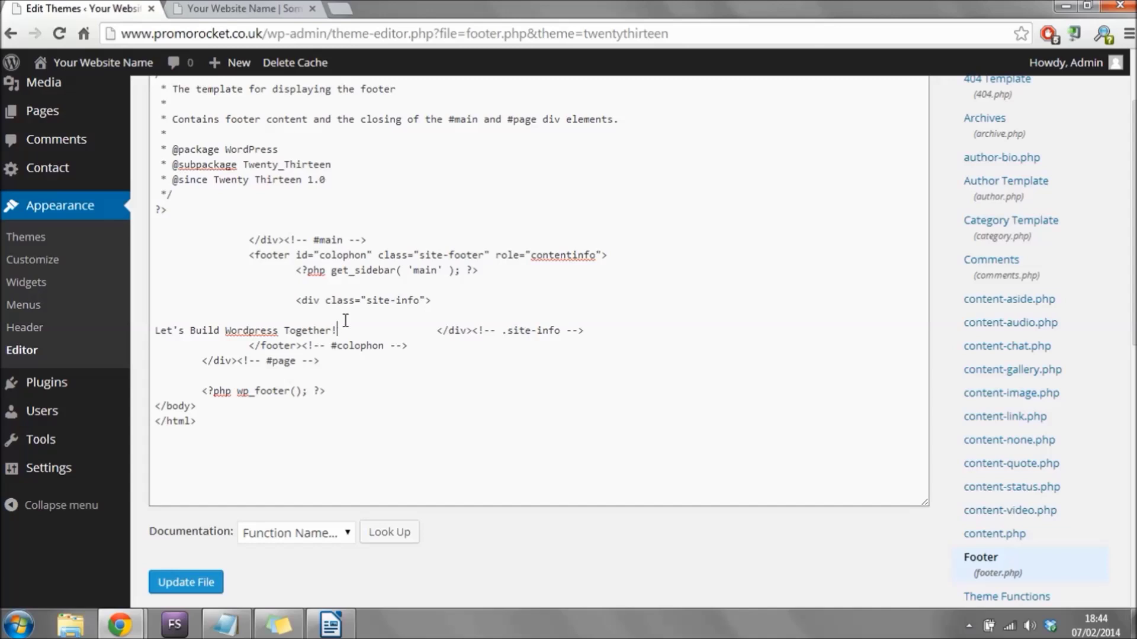
type("!")
key("Return")
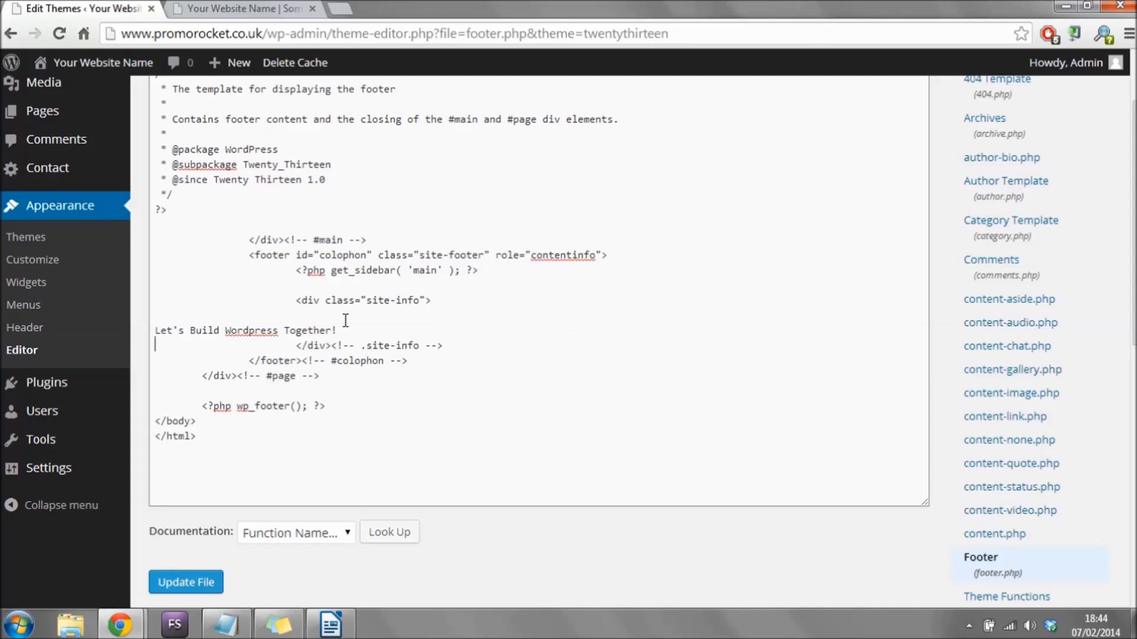
left_click(200, 583)
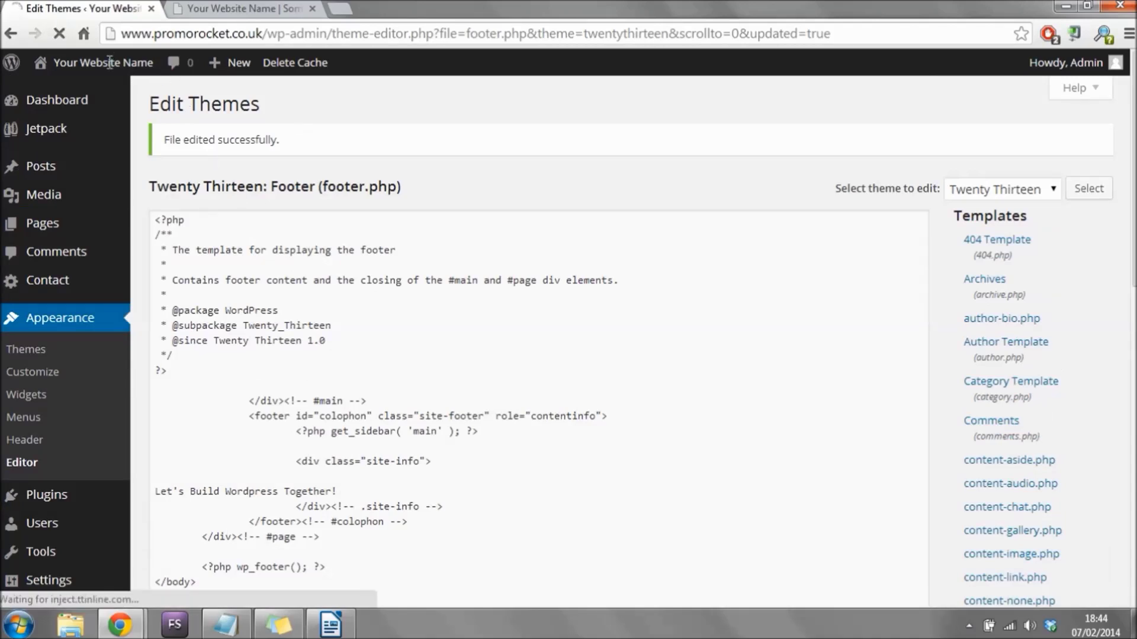
- Visit the live site and confirm the footer reads 'Let's Build Wordpress Together!'
mouse_move(110, 62)
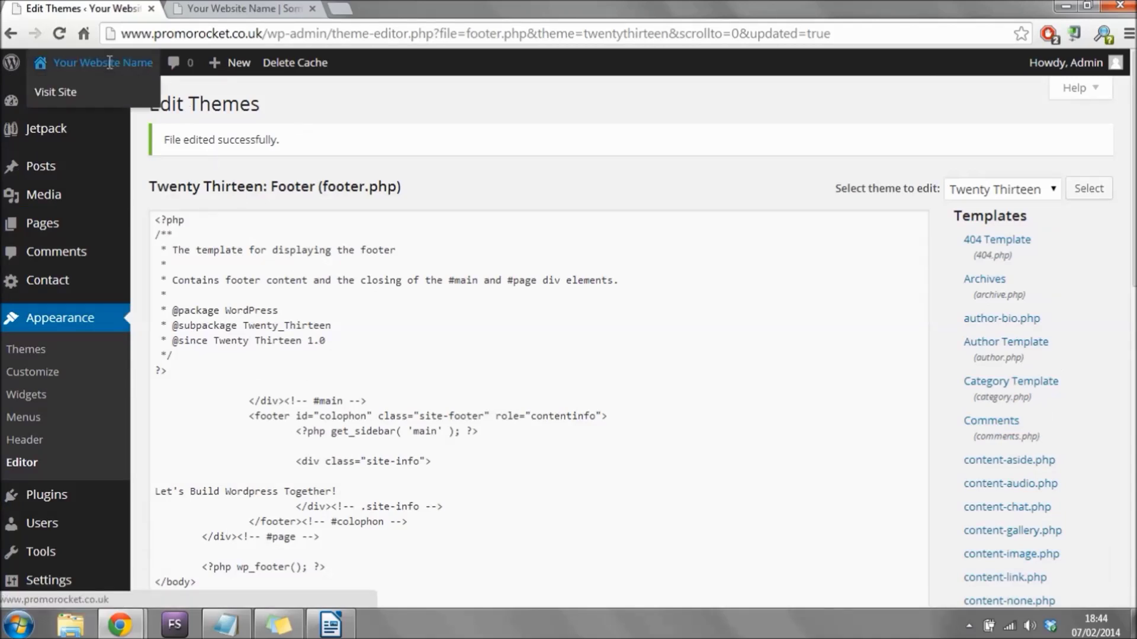
left_click(72, 95)
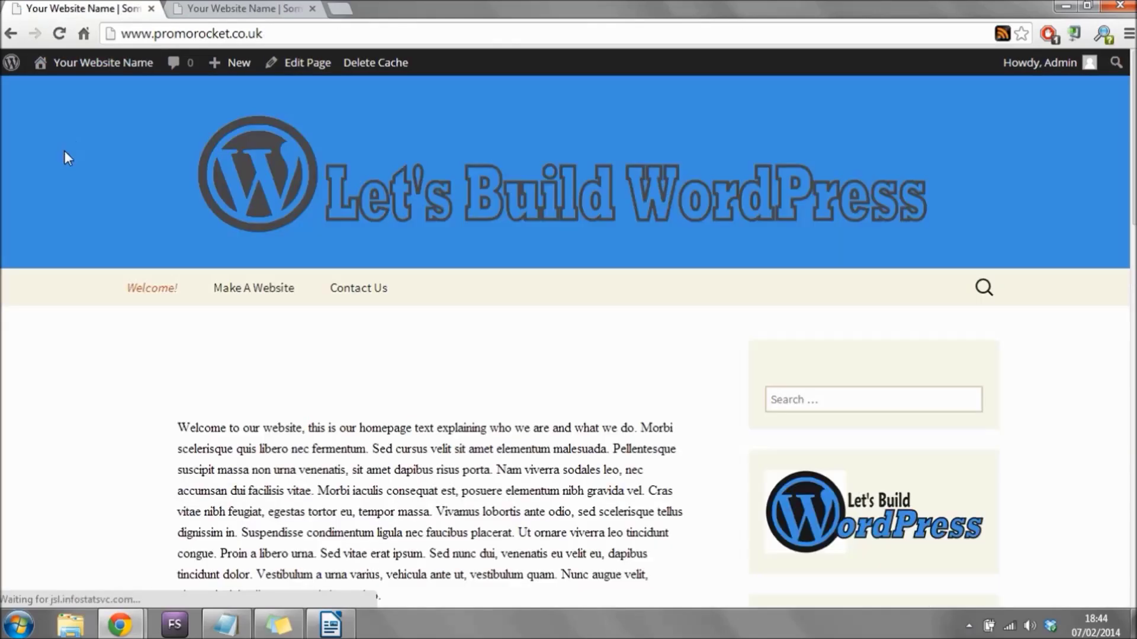
scroll(66, 157, "down", 10)
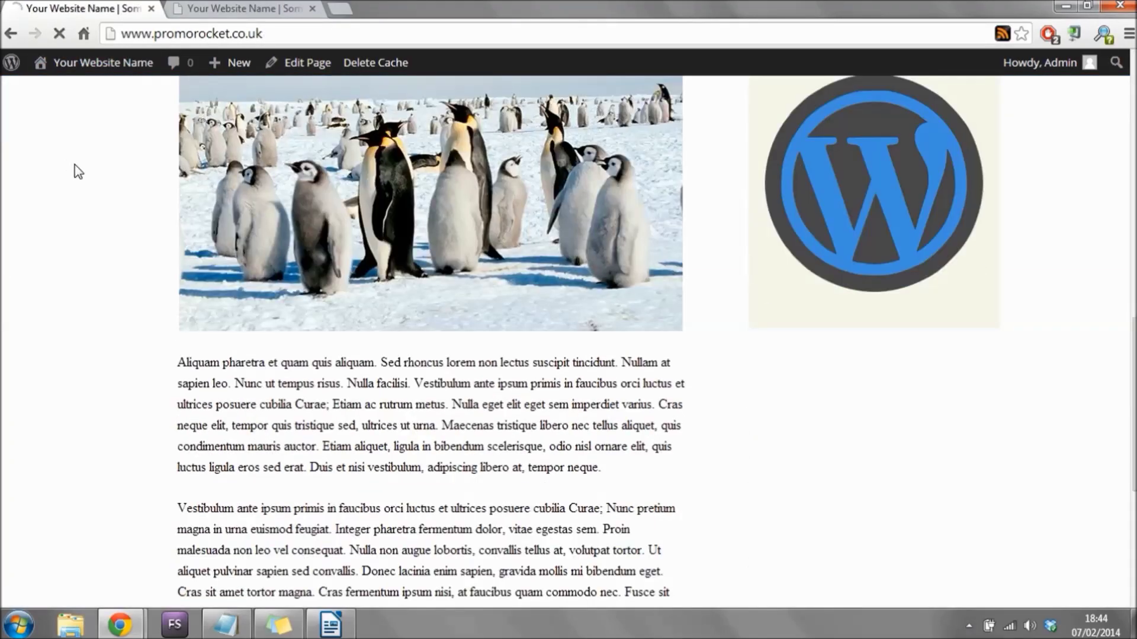
scroll(77, 172, "down", 5)
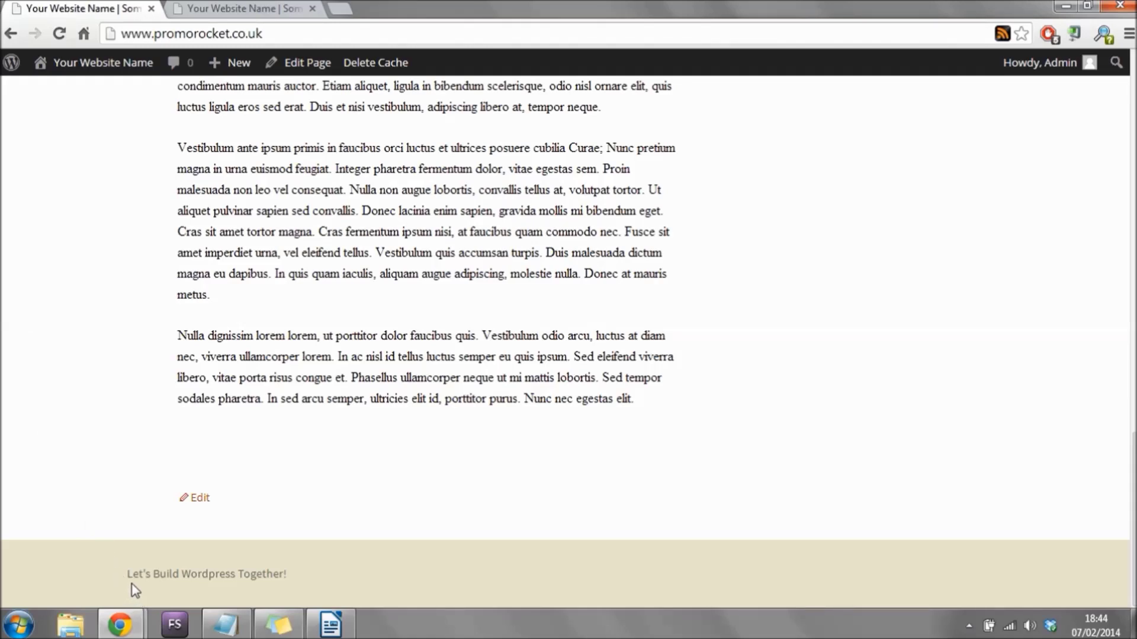
left_click_drag(139, 573, 275, 575)
scroll(280, 575, "up", 15)
scroll(280, 575, "up", 8)
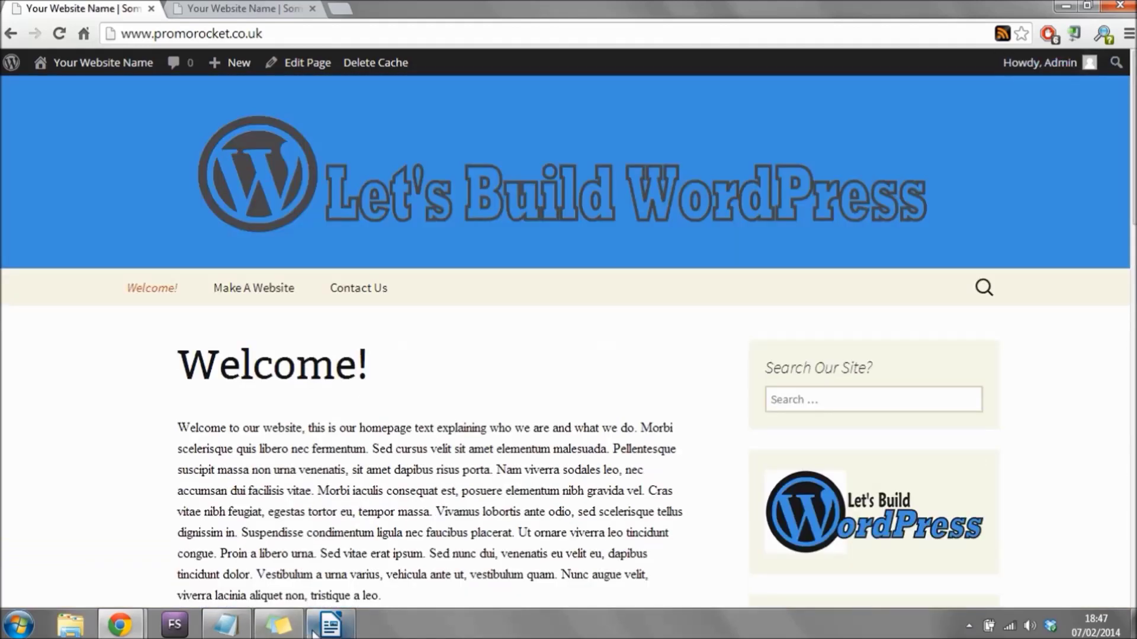
- Append ' - done' to 'Edit The Footer Text' in the Notepad to-do list and close it
left_click(330, 625)
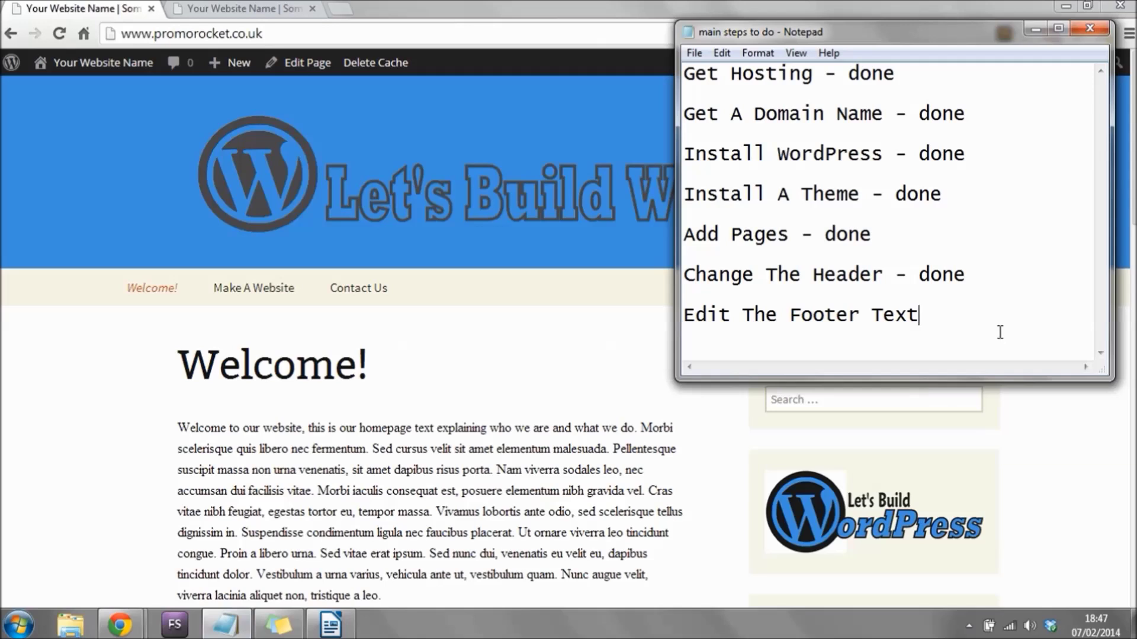
type("- done")
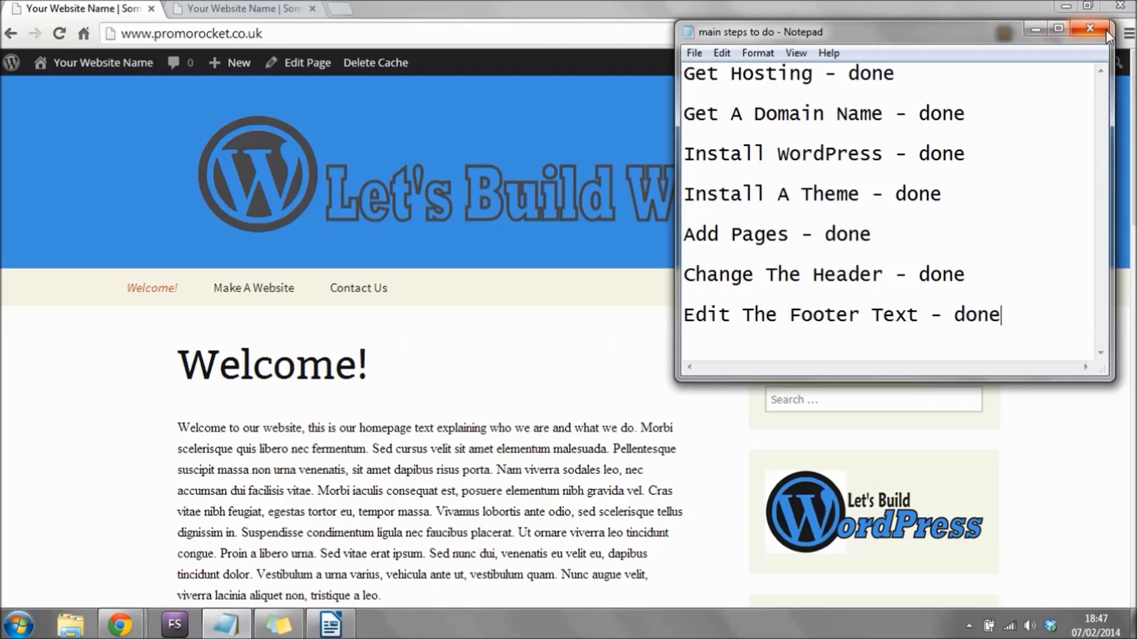
left_click(1090, 28)
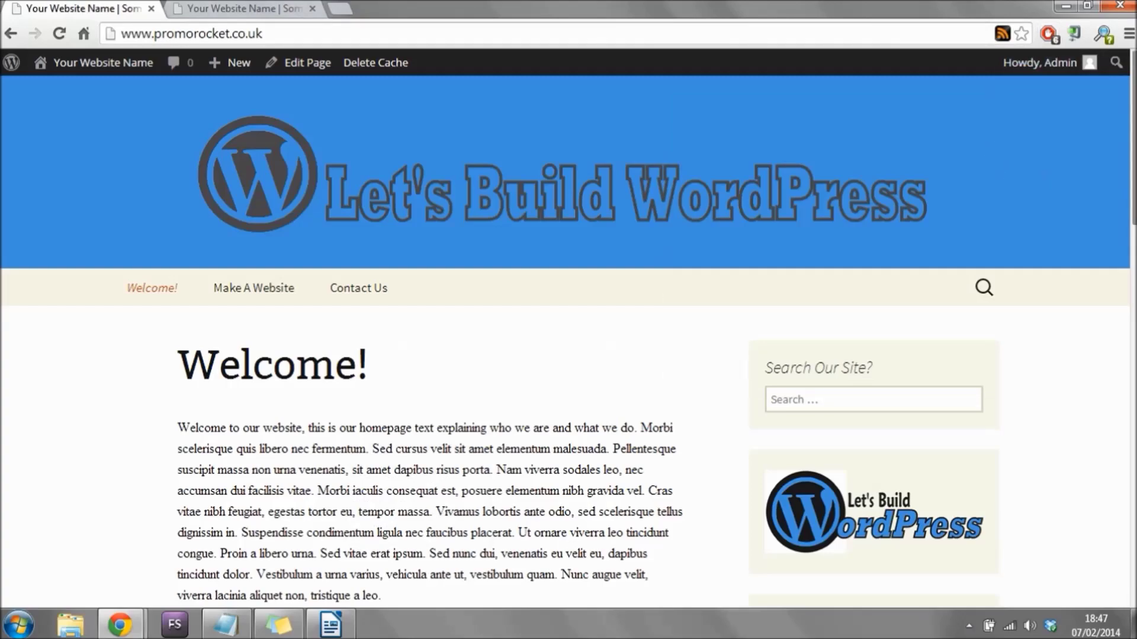
scroll(568, 356, "down", 7)
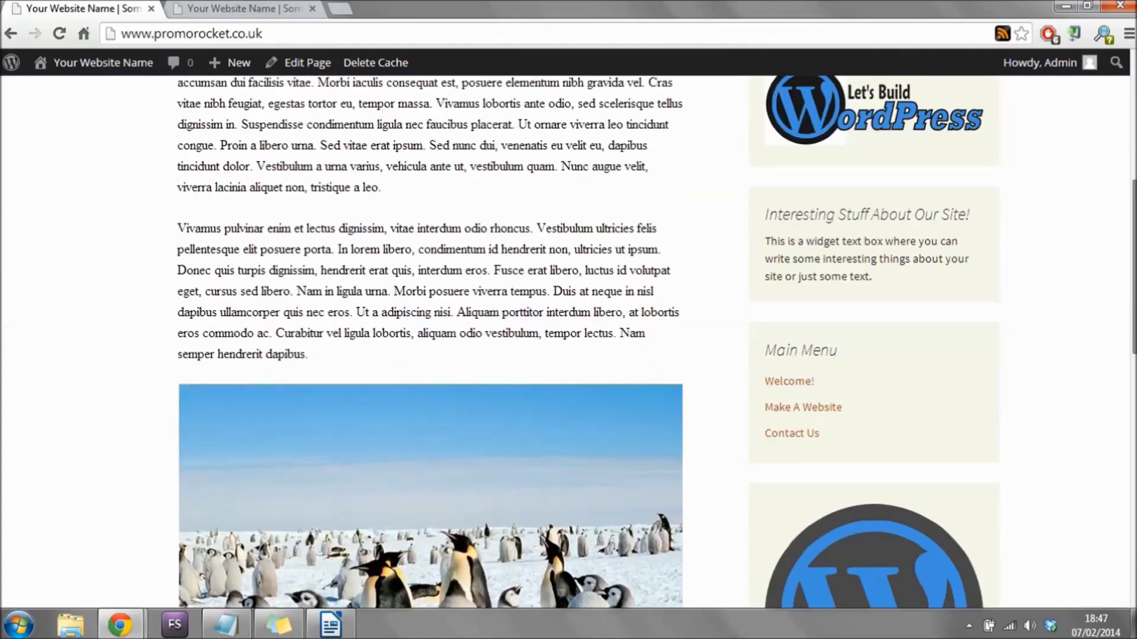
scroll(569, 355, "down", 12)
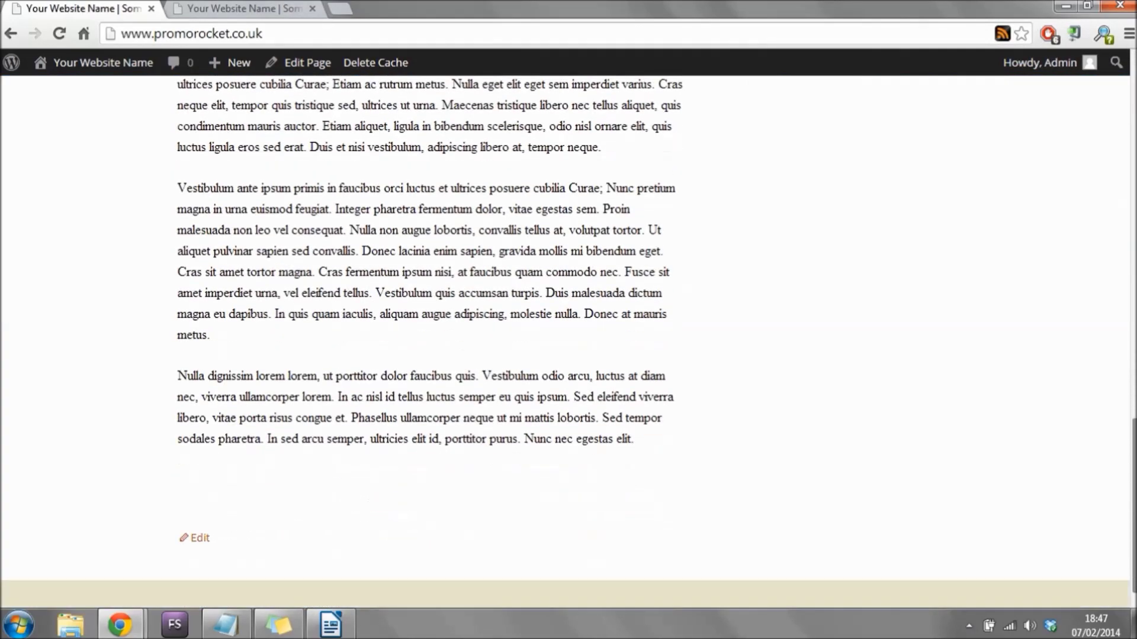
scroll(569, 356, "down", 1)
scroll(568, 343, "up", 15)
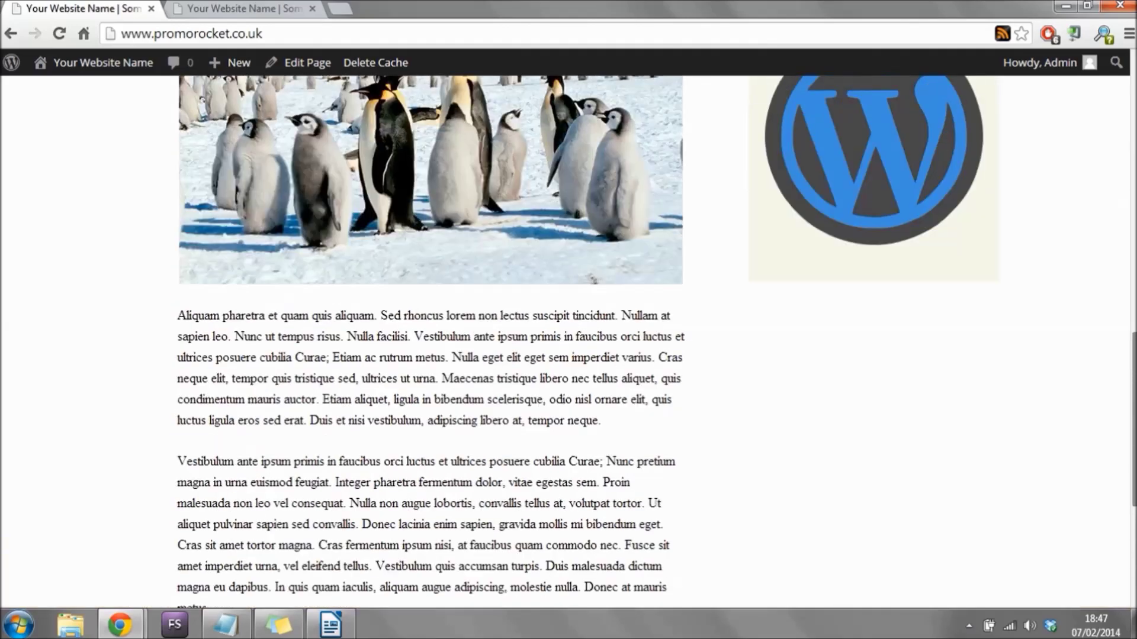
scroll(568, 344, "up", 7)
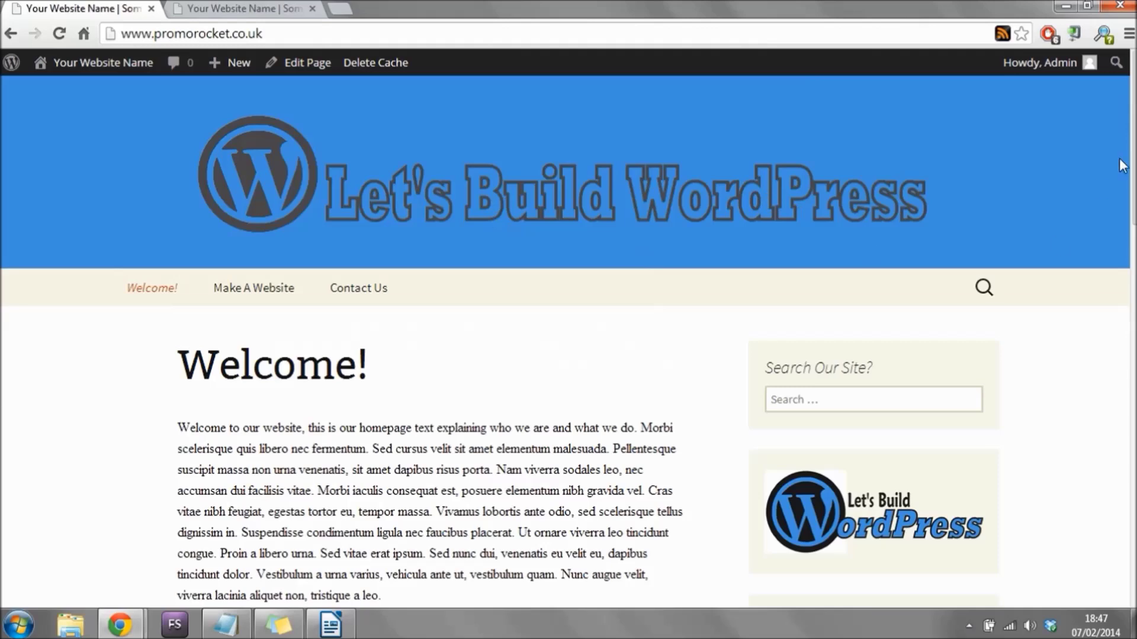
scroll(1123, 165, "down", 6)
scroll(259, 243, "up", 5)
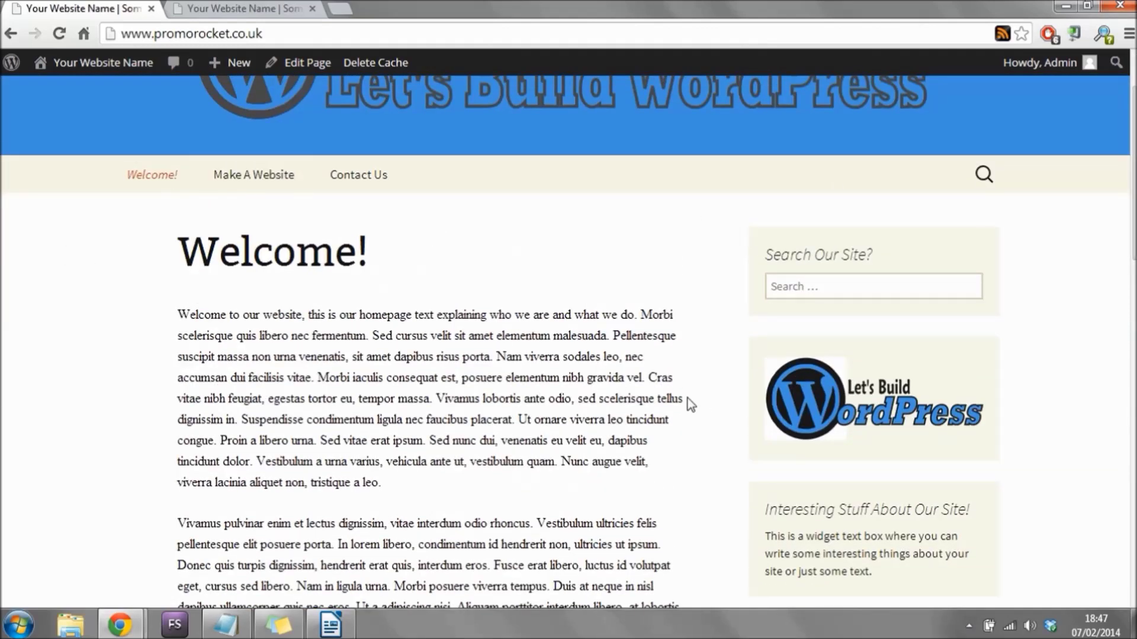
scroll(1125, 177, "down", 1)
scroll(568, 343, "down", 5)
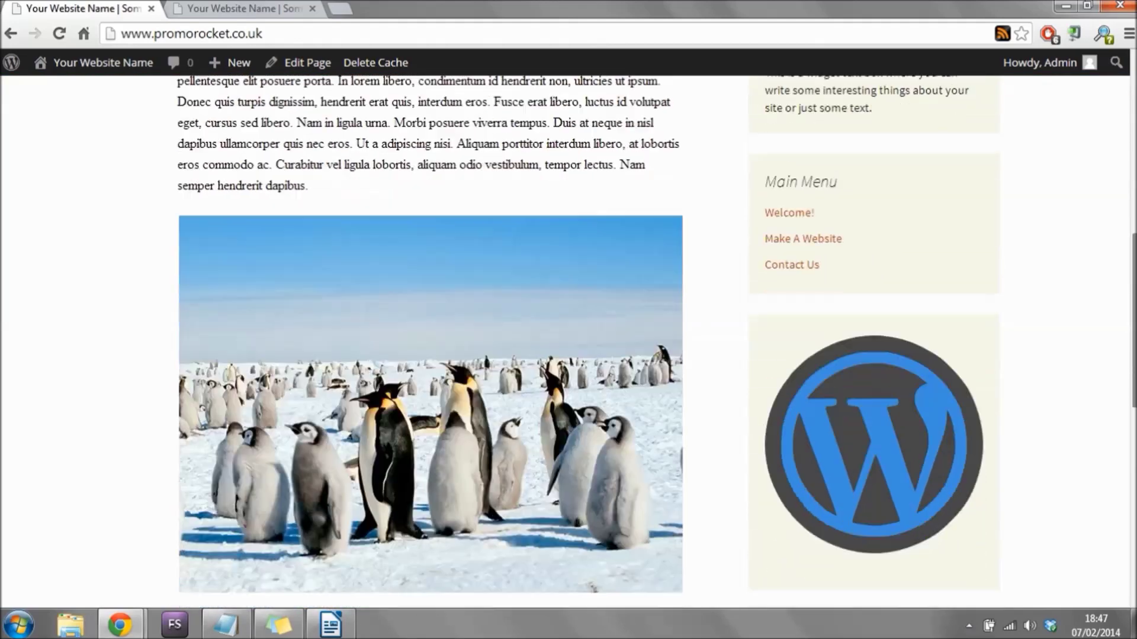
scroll(432, 295, "up", 10)
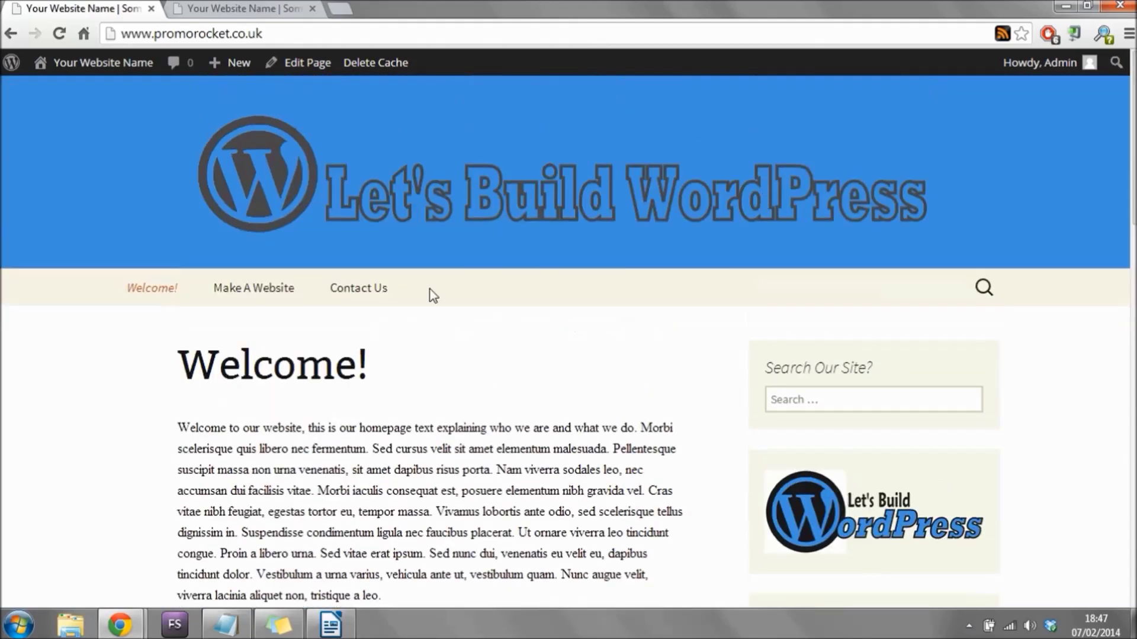
left_click(265, 286)
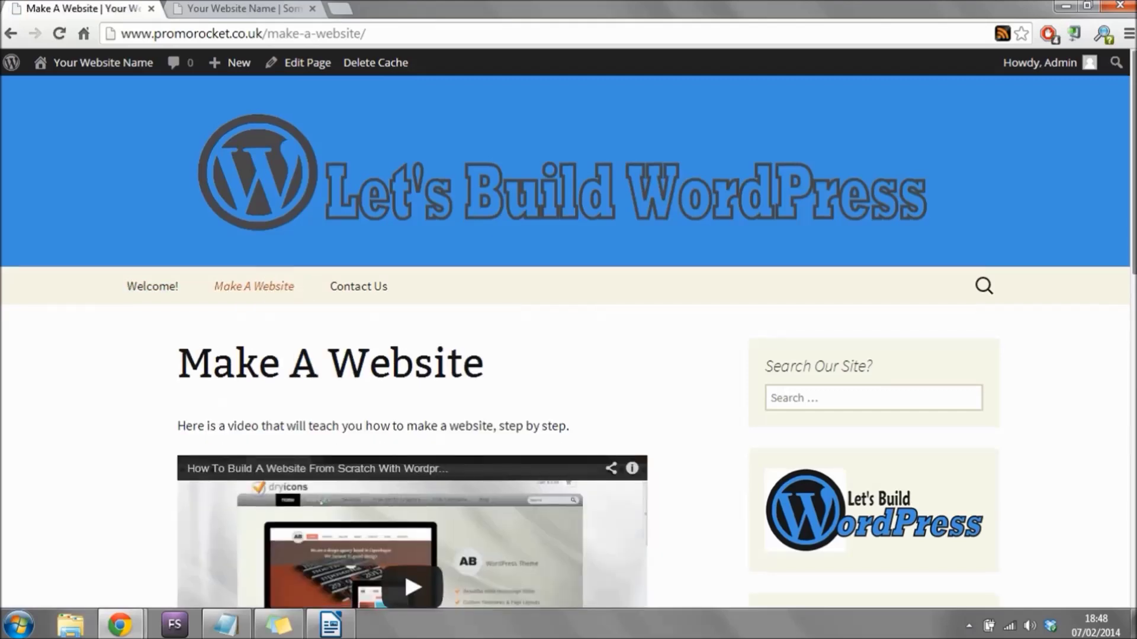
scroll(568, 343, "down", 5)
scroll(569, 344, "up", 2)
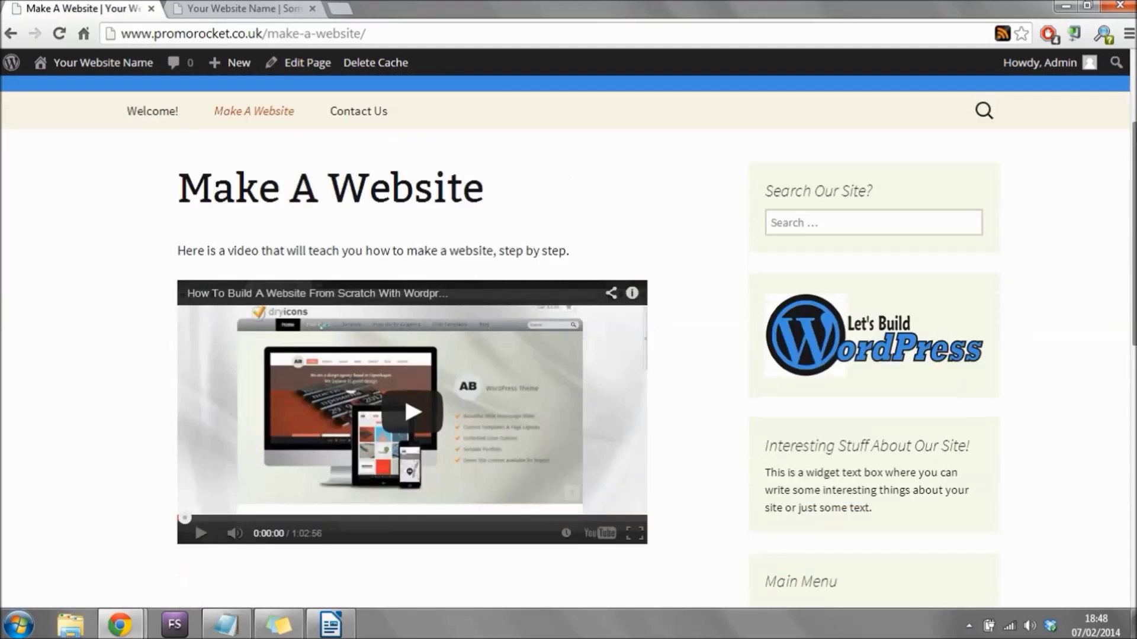
scroll(680, 172, "up", 3)
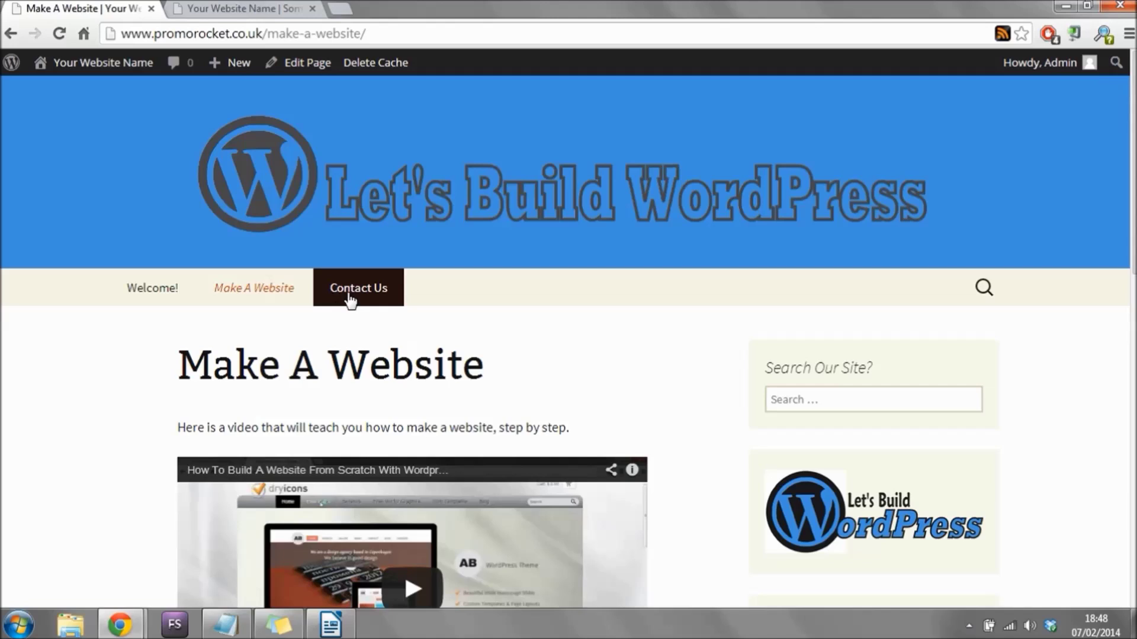
left_click(350, 299)
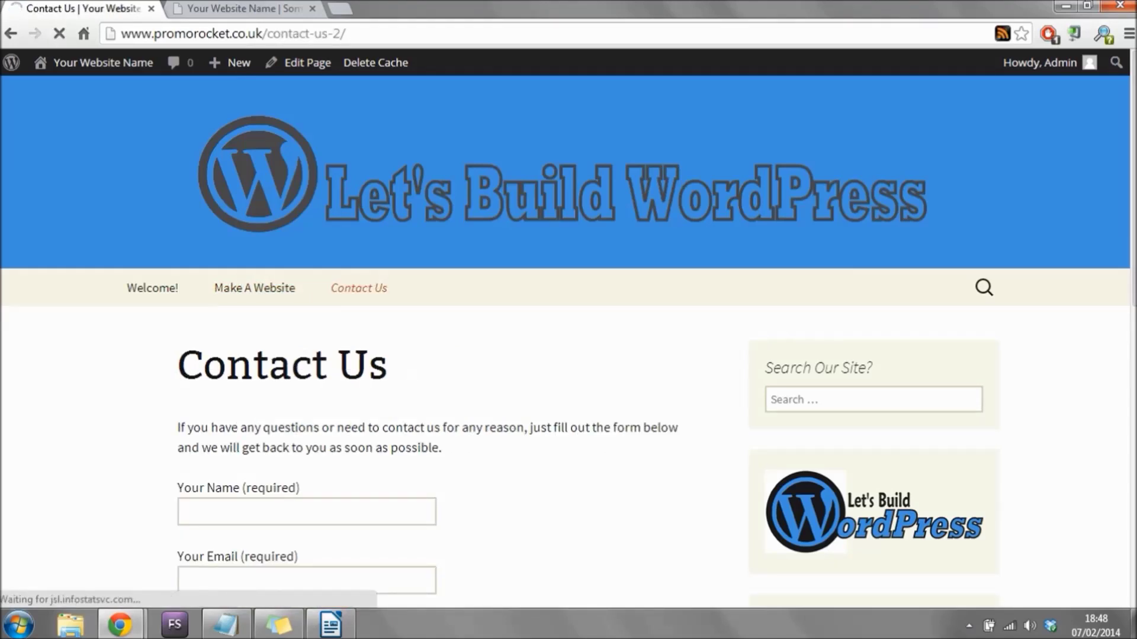
scroll(568, 332, "down", 2)
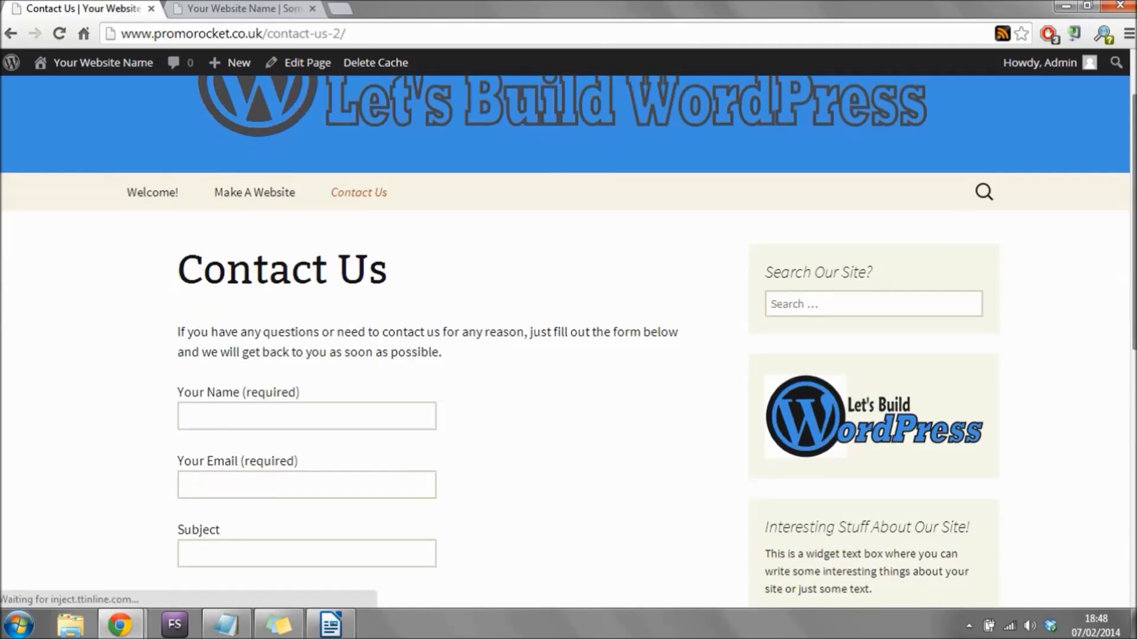
scroll(568, 341, "down", 3)
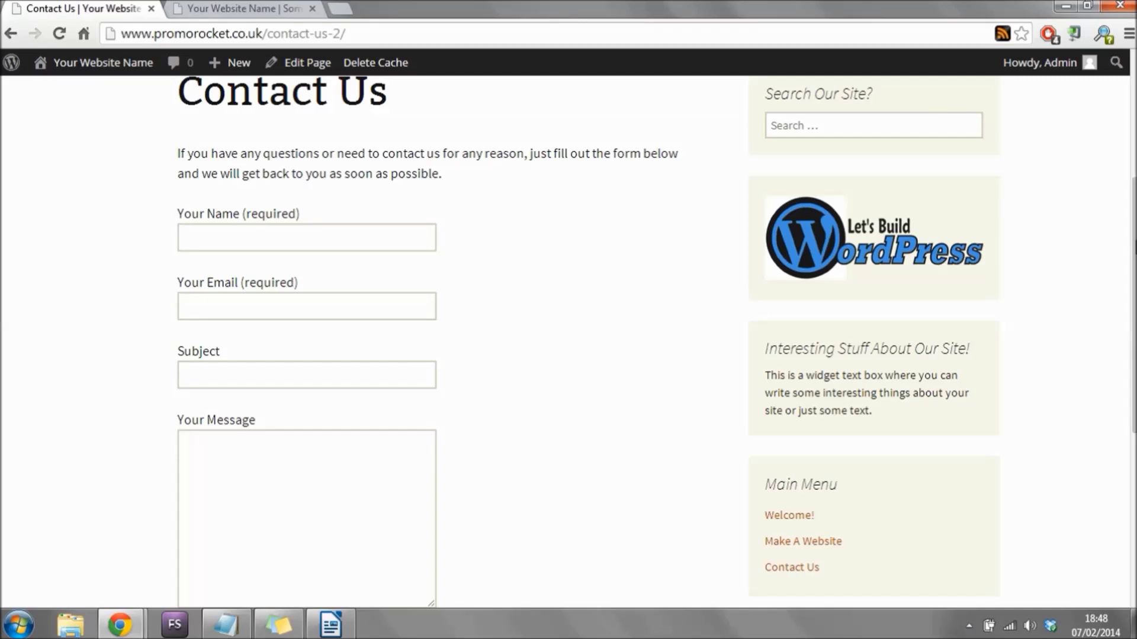
scroll(764, 468, "down", 2)
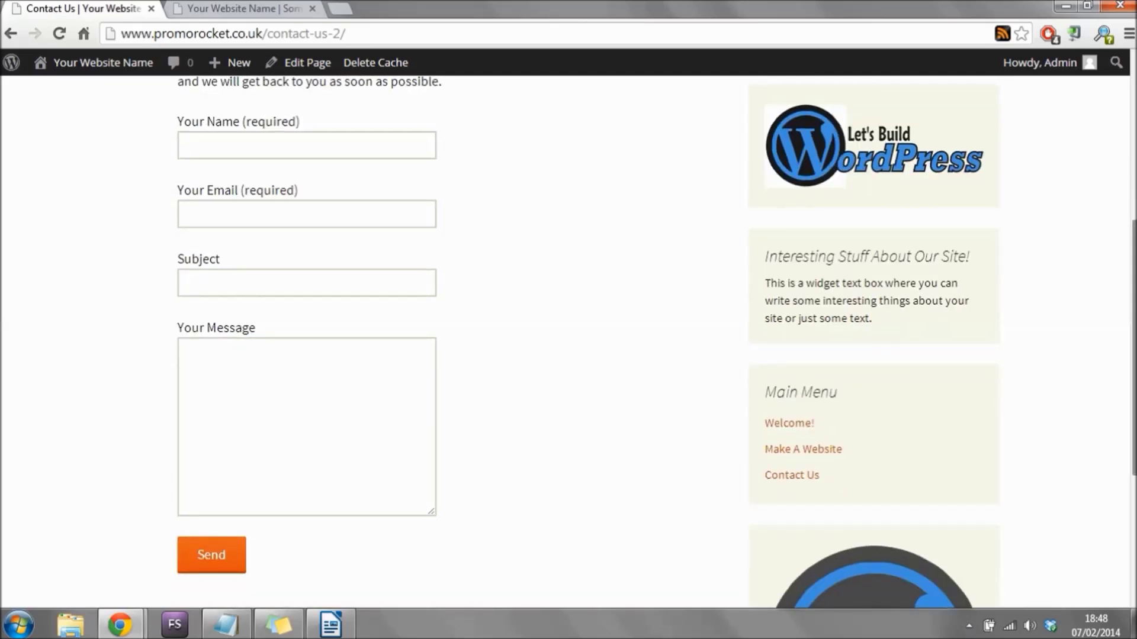
scroll(569, 344, "up", 6)
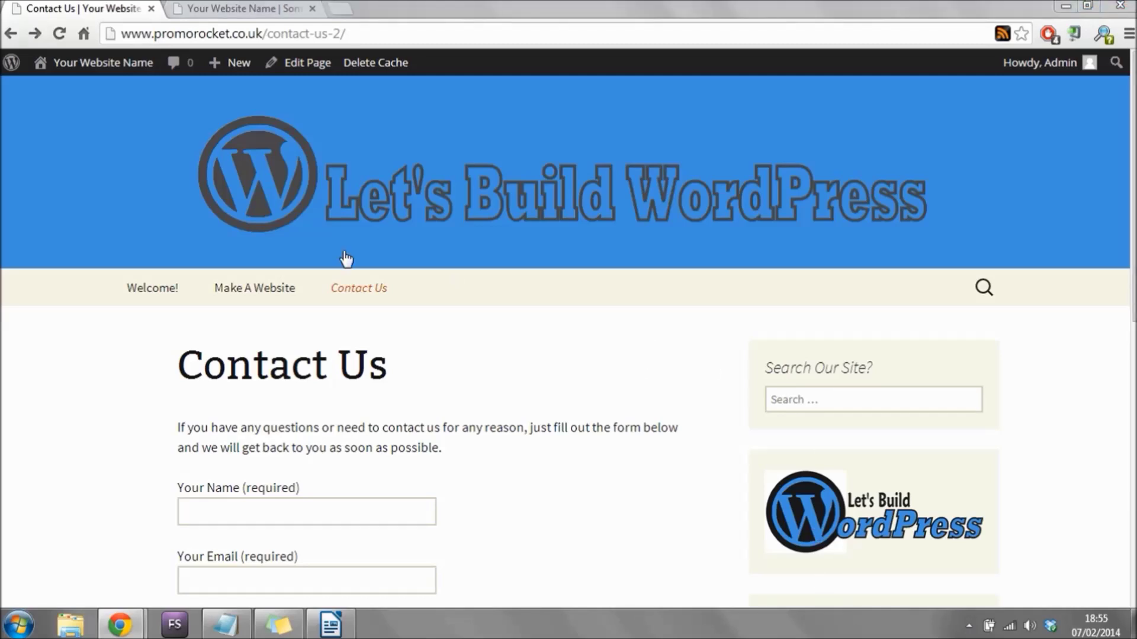
left_click(148, 301)
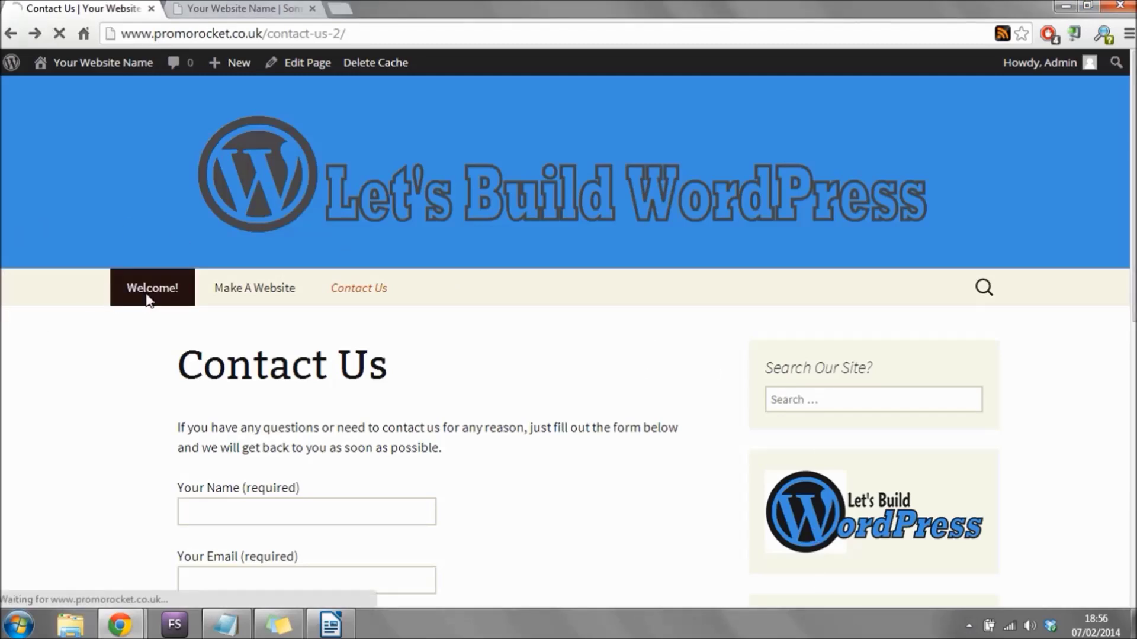